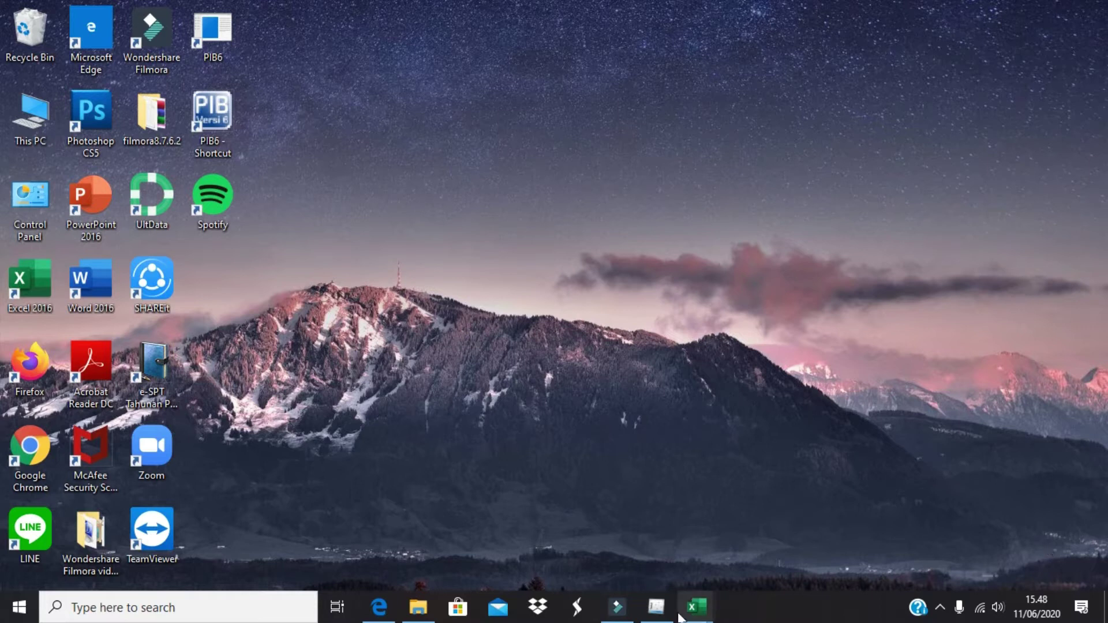
Switch to the eSPT PPh Badan application and open the Daftar Penyusutan dan Amortisasi Fiskal special attachment
{"action": "left_click", "coordinate": [658, 609]}
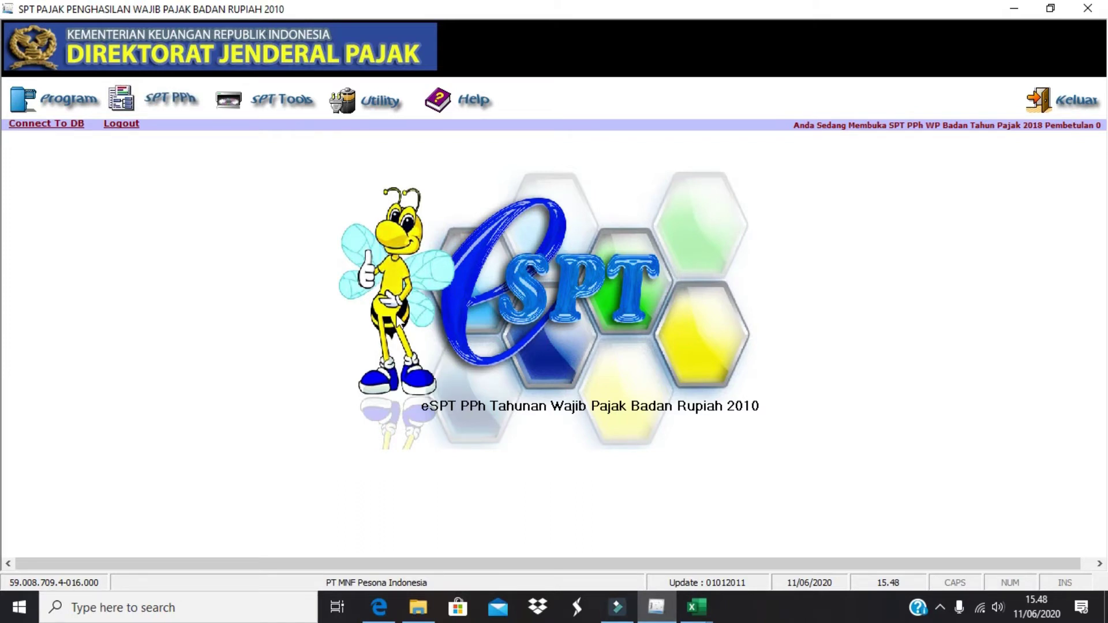
{"action": "left_click", "coordinate": [175, 107]}
{"action": "mouse_move", "coordinate": [202, 134]}
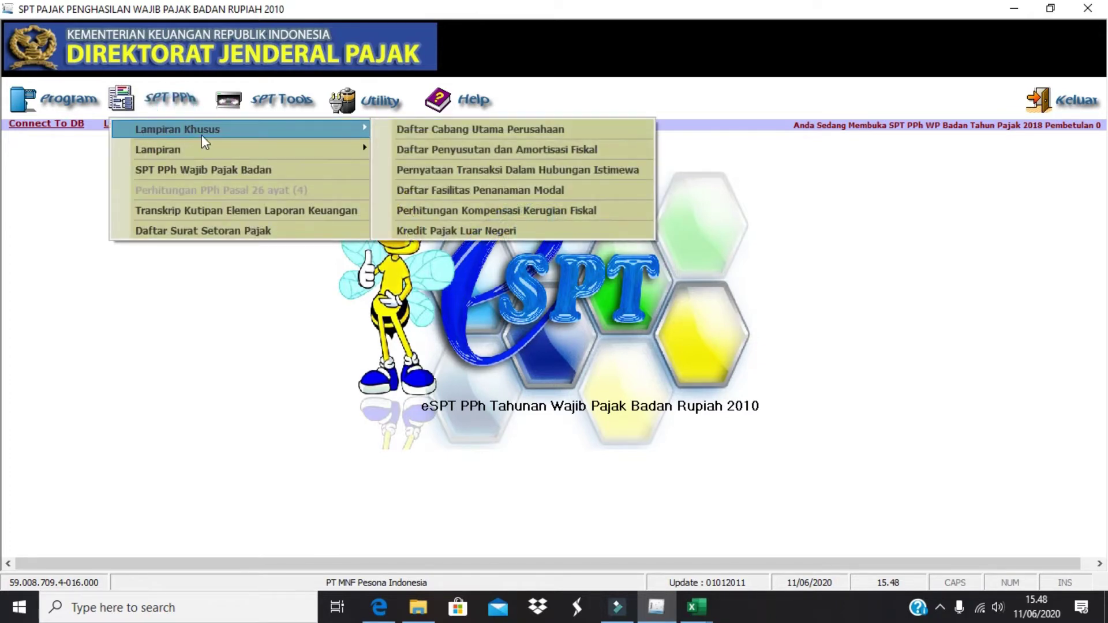
{"action": "left_click", "coordinate": [425, 148]}
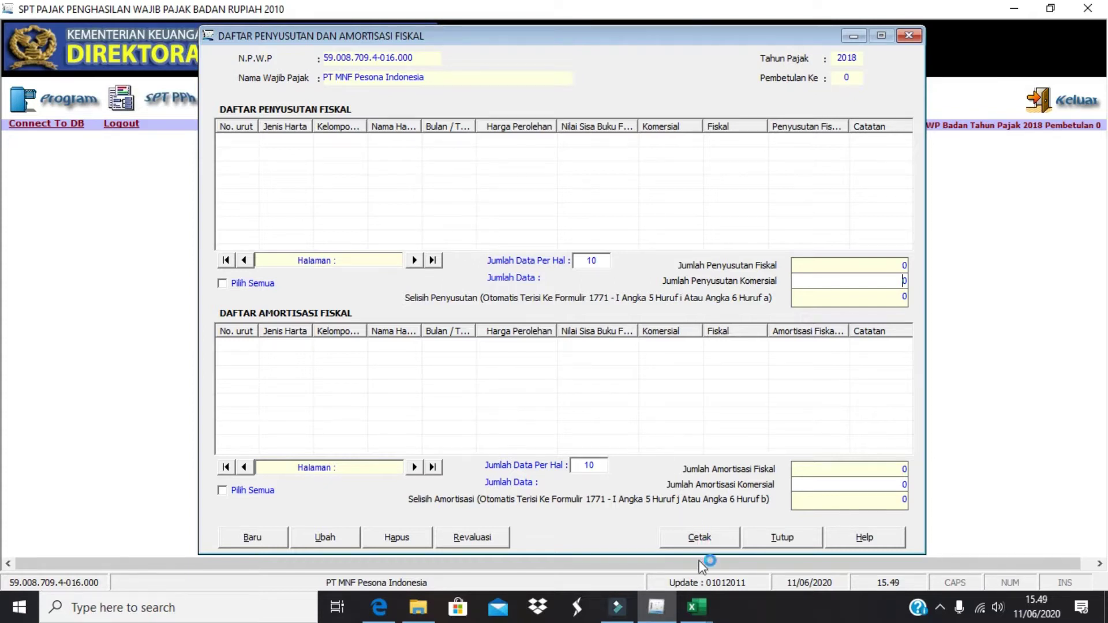
Switch to the Aktiva tetap (penyusutan) workbook in Excel and review the asset descriptions on the Fixed Assets sheet
{"action": "left_click", "coordinate": [696, 608]}
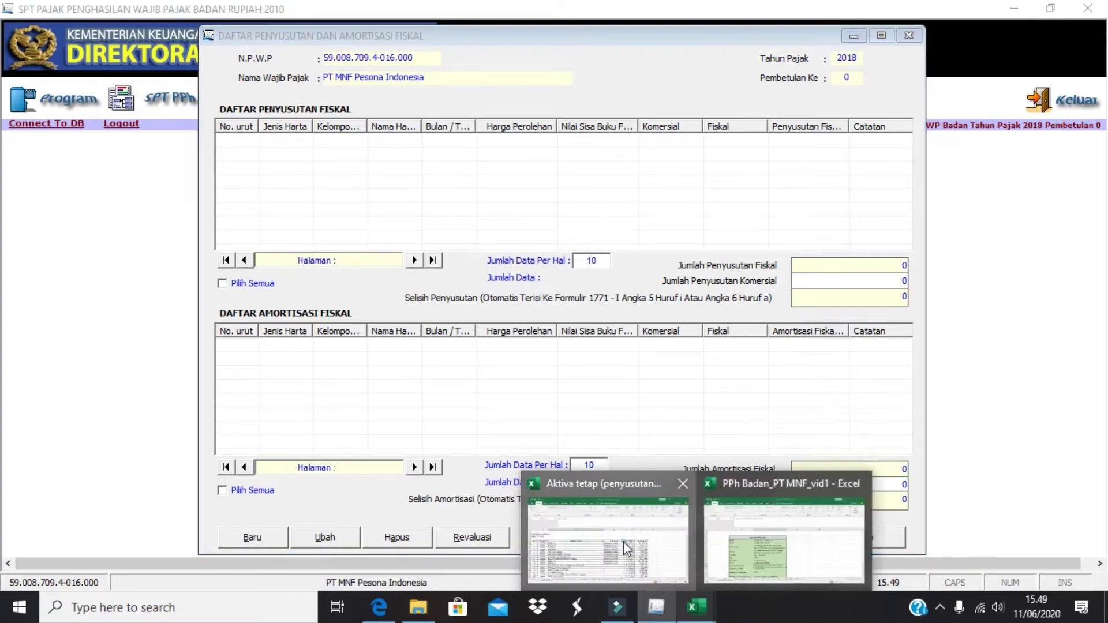
{"action": "left_click", "coordinate": [623, 541]}
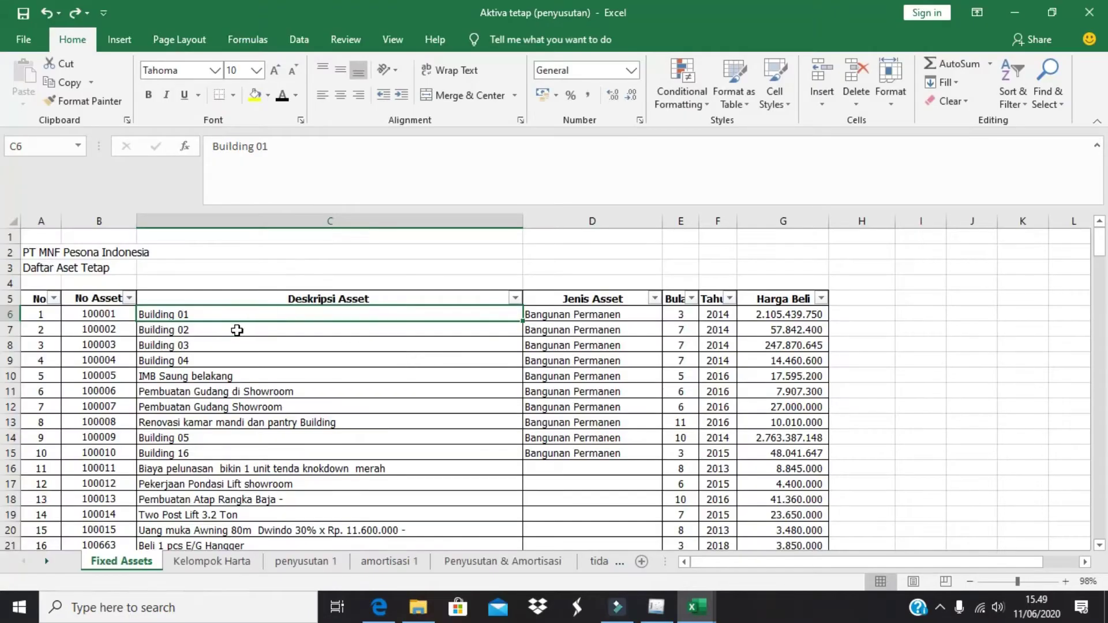
{"action": "left_click", "coordinate": [236, 331]}
{"action": "key", "text": "Down"}
{"action": "key", "text": "Down"}
{"action": "key", "text": "Down"}
{"action": "key", "text": "Down"}
{"action": "key", "text": "Down"}
{"action": "key", "text": "Down"}
{"action": "key", "text": "Down"}
{"action": "key", "text": "Down"}
{"action": "key", "text": "Down"}
{"action": "key", "text": "Down"}
{"action": "key", "text": "Down"}
{"action": "key", "text": "Down"}
{"action": "key", "text": "Down"}
{"action": "key", "text": "Down"}
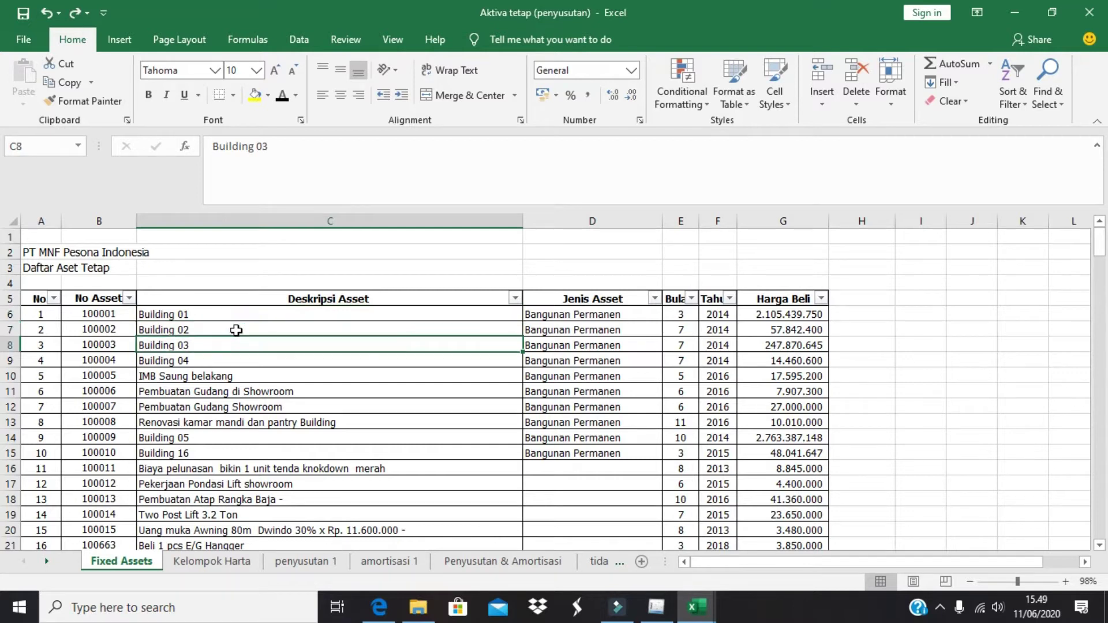
{"action": "key", "text": "Down"}
{"action": "key", "text": "Down"}
{"action": "key", "text": "Down"}
{"action": "key", "text": "Down"}
{"action": "key", "text": "Down"}
{"action": "key", "text": "Down"}
{"action": "key", "text": "Down"}
{"action": "key", "text": "Down"}
{"action": "key", "text": "Down"}
{"action": "key", "text": "Down"}
{"action": "key", "text": "Down"}
{"action": "key", "text": "Down"}
{"action": "key", "text": "Down"}
{"action": "key", "text": "Down"}
{"action": "key", "text": "Down"}
{"action": "key", "text": "Down"}
{"action": "key", "text": "Down"}
{"action": "key", "text": "Down"}
{"action": "key", "text": "Down"}
{"action": "key", "text": "Down"}
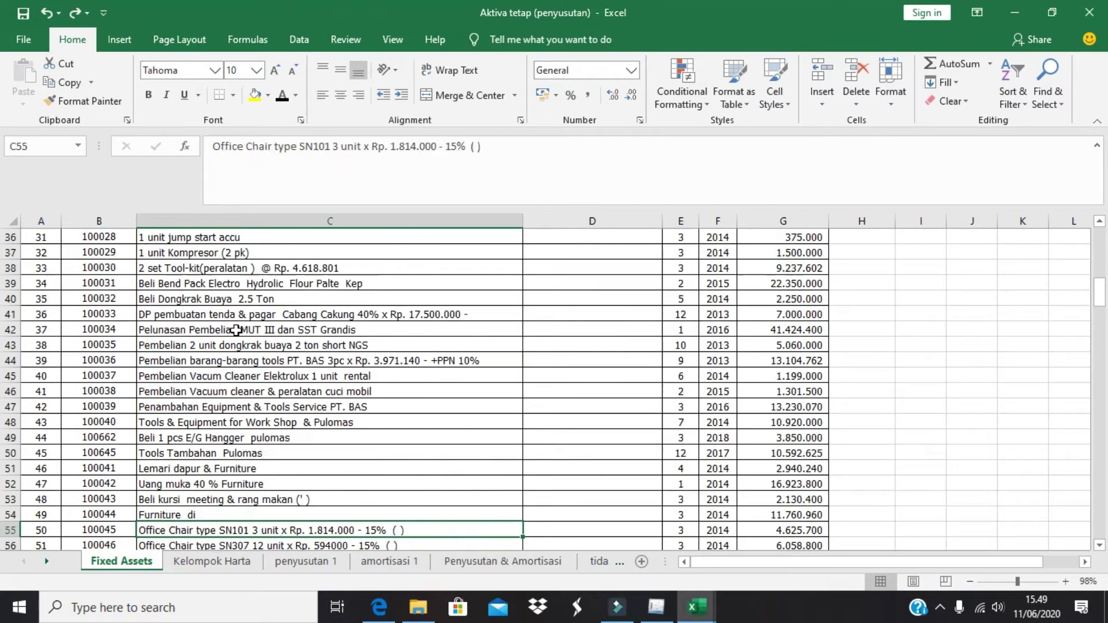
{"action": "key", "text": "ctrl+Up"}
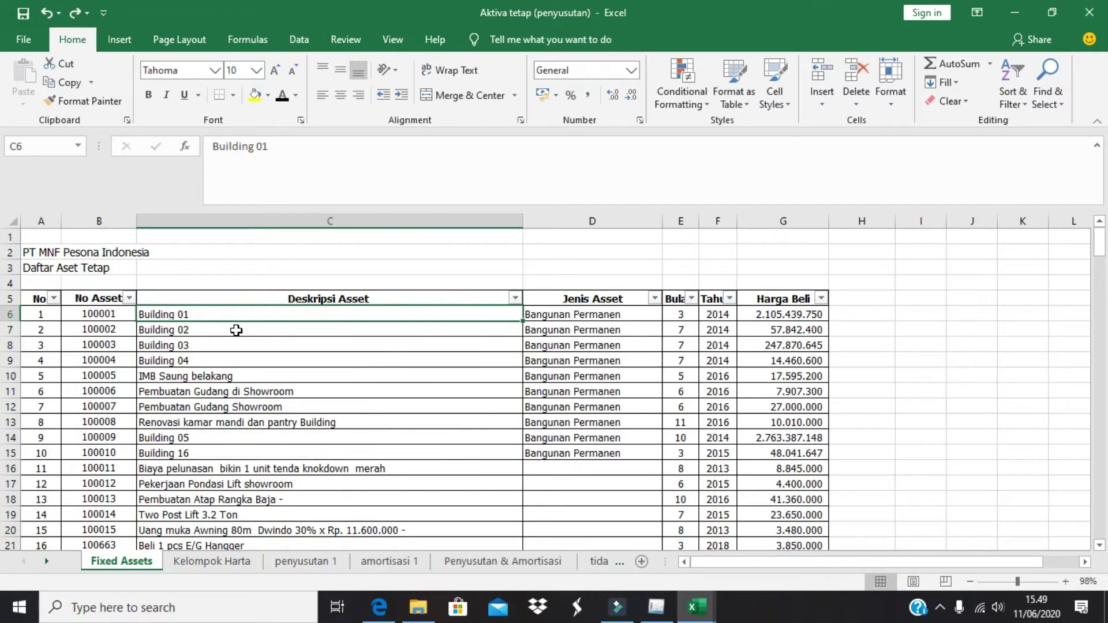
Open the Contoh Data Impor Penyusutan workbook from the SPT Badan > Contoh Data Impor folder and examine its Jenis Harta column
{"action": "left_click", "coordinate": [418, 611]}
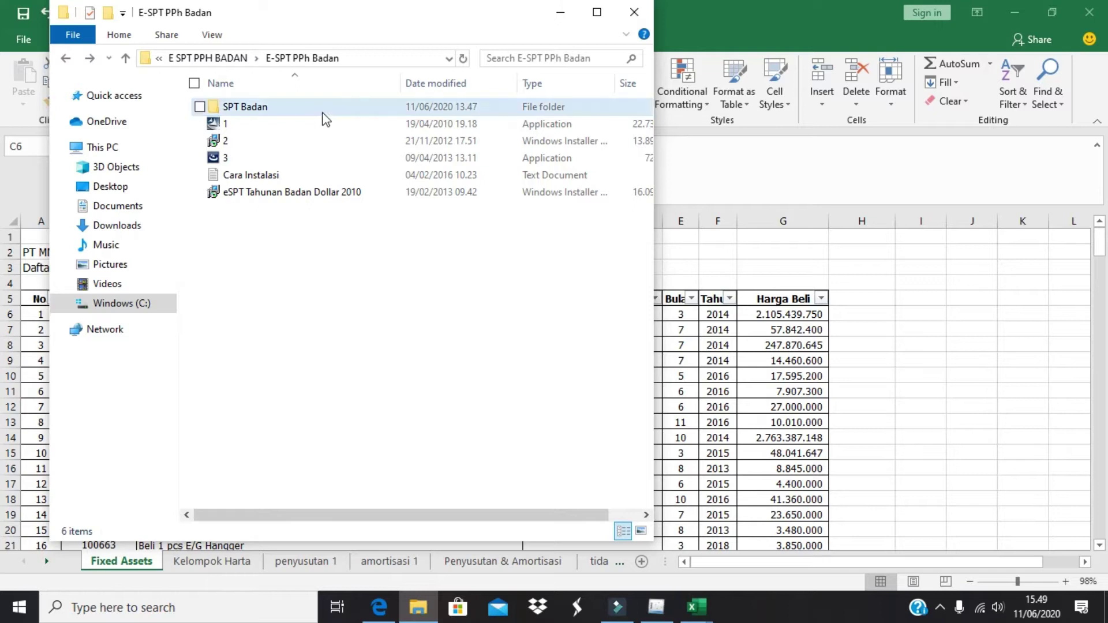
{"action": "left_click", "coordinate": [322, 111]}
{"action": "double_click", "coordinate": [322, 111]}
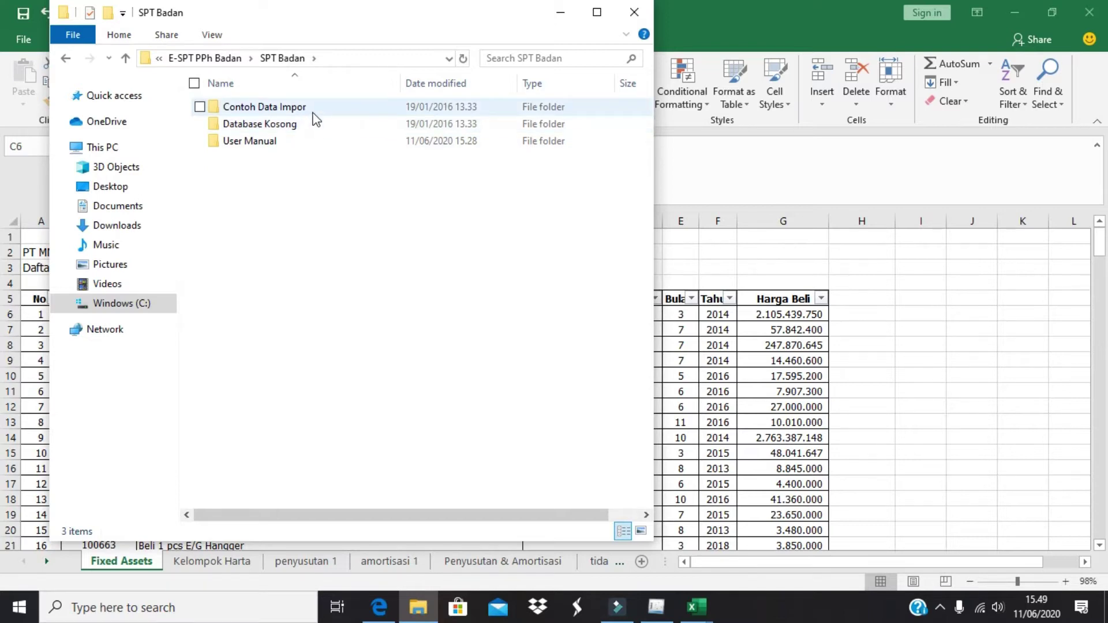
{"action": "double_click", "coordinate": [313, 113]}
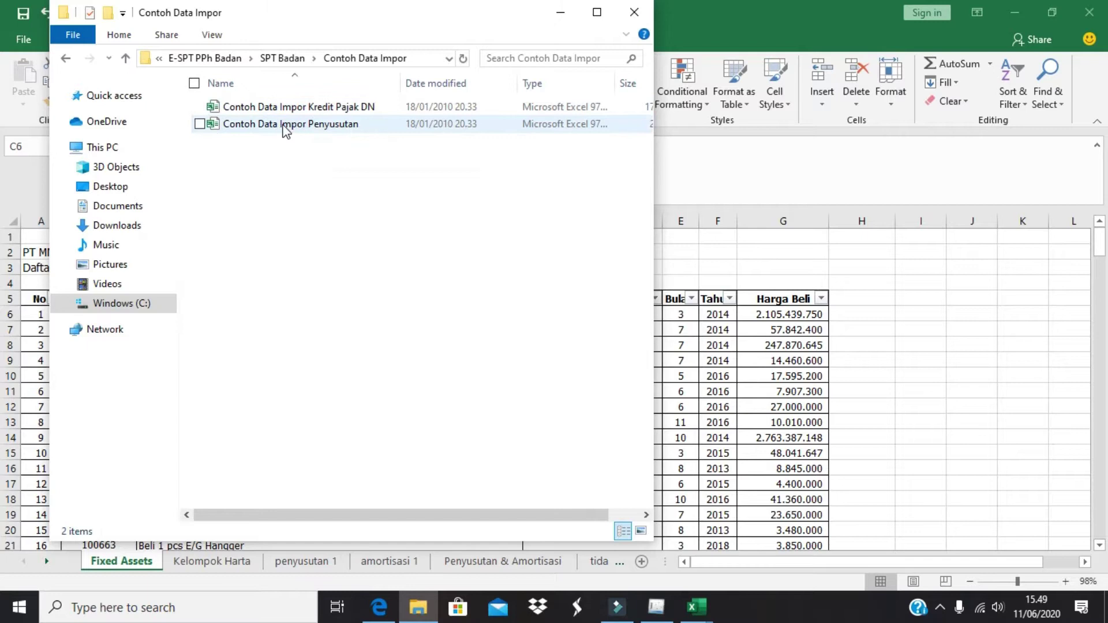
{"action": "double_click", "coordinate": [285, 124]}
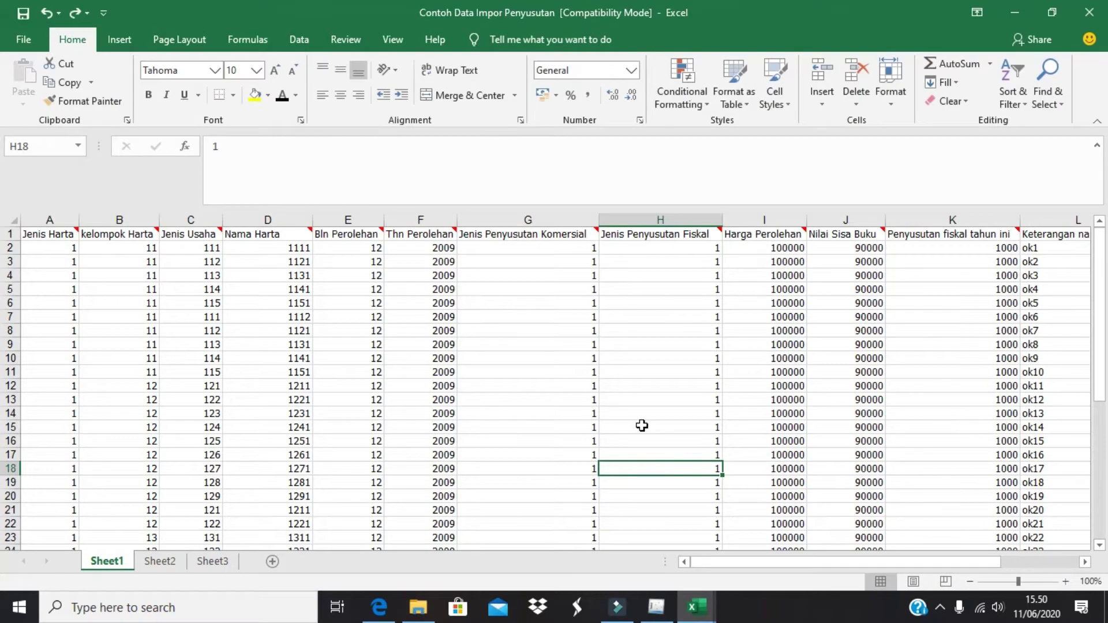
{"action": "left_click", "coordinate": [62, 246]}
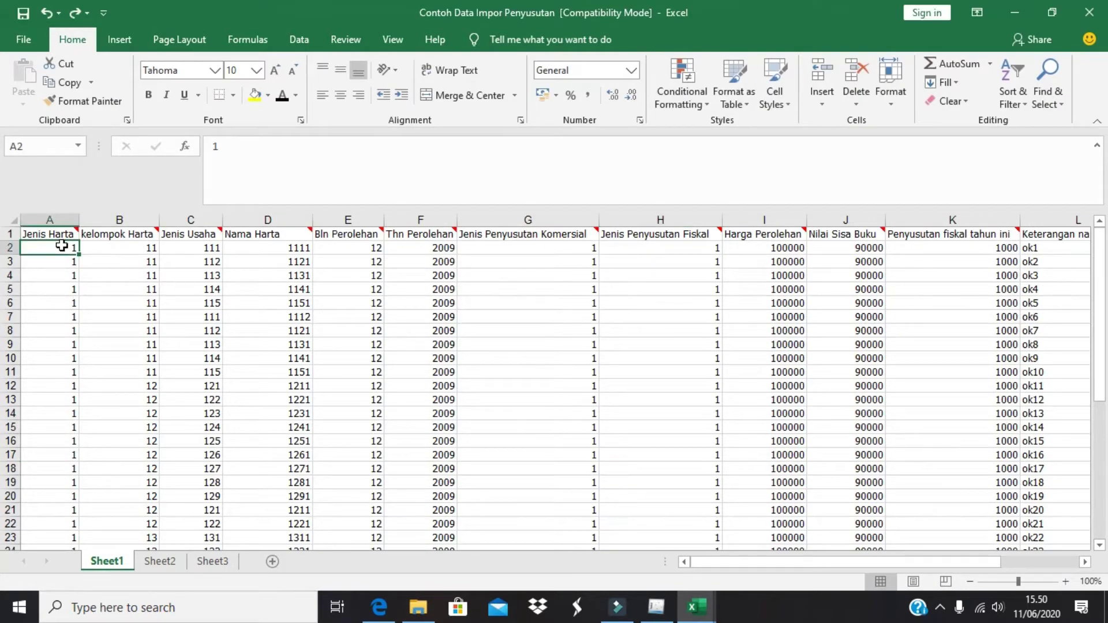
{"action": "mouse_move", "coordinate": [69, 240]}
Switch to eSPT, start a new depreciation/amortization entry and set Jenis Harta to Harta Berwujud
{"action": "left_click", "coordinate": [661, 609]}
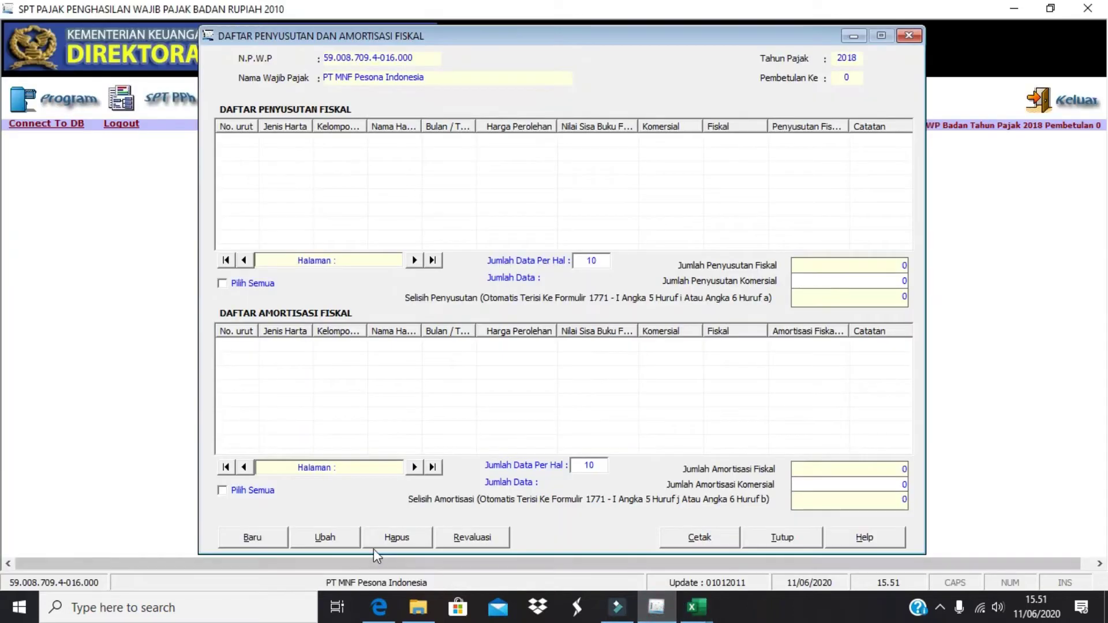
{"action": "left_click", "coordinate": [270, 541]}
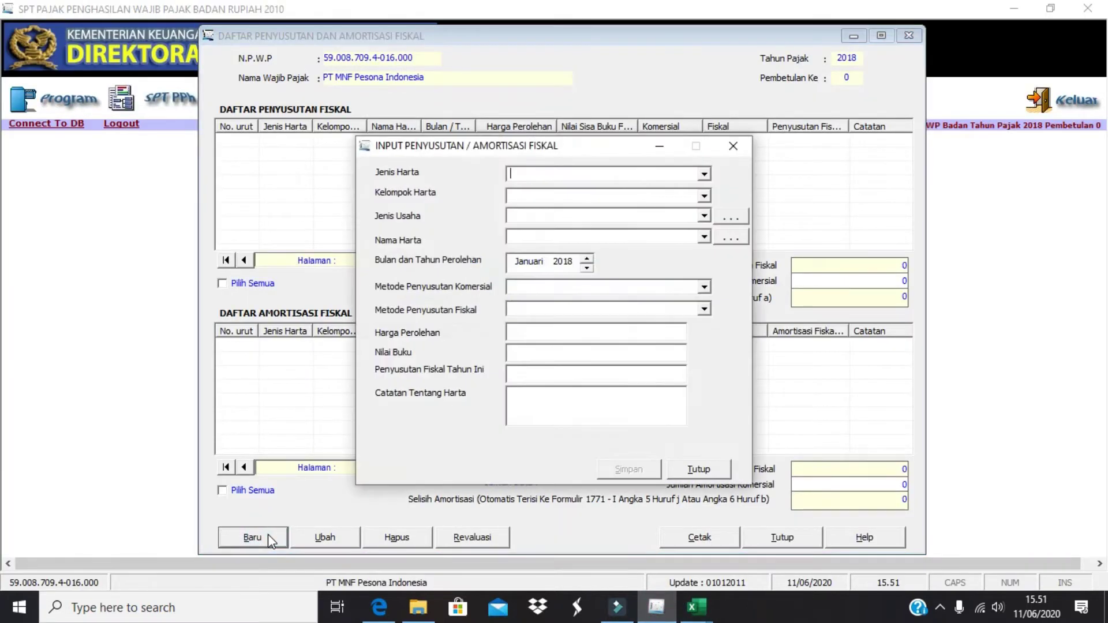
{"action": "left_click", "coordinate": [705, 174]}
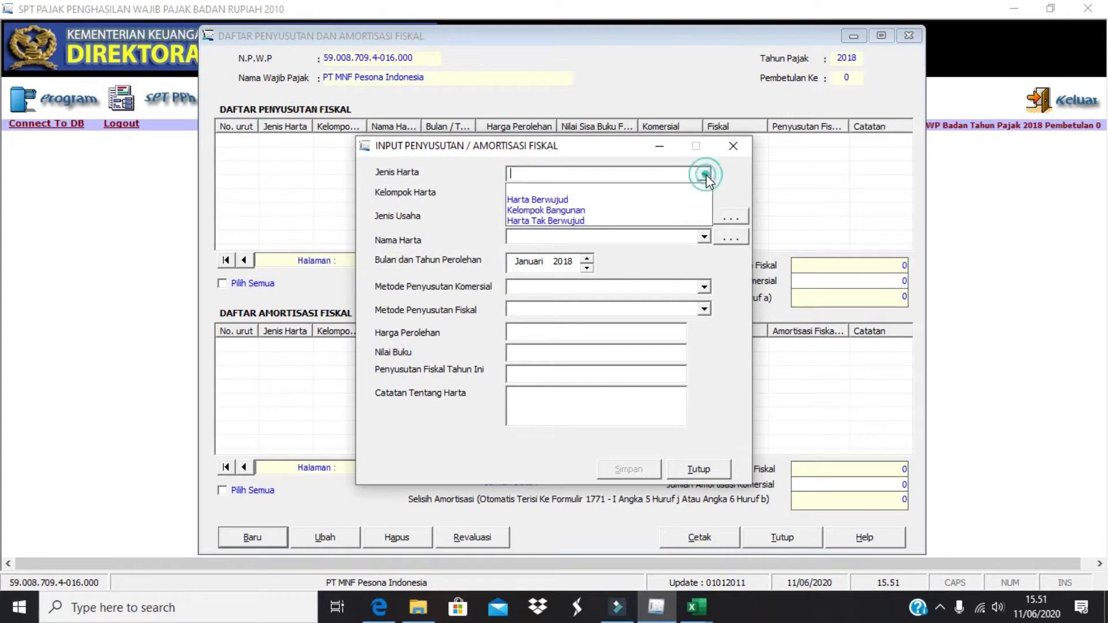
{"action": "left_click", "coordinate": [624, 202]}
Read the code note on the kelompok Harta header in the sample import workbook, and return to the eSPT entry form
{"action": "key", "text": "alt+Tab"}
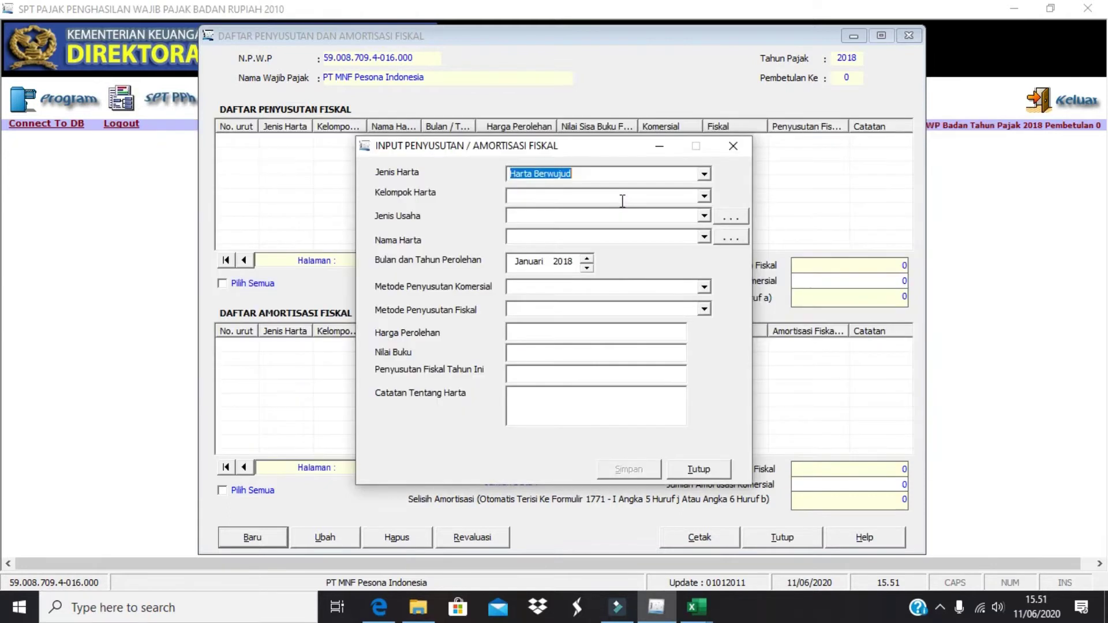
{"action": "key", "text": "alt+Tab"}
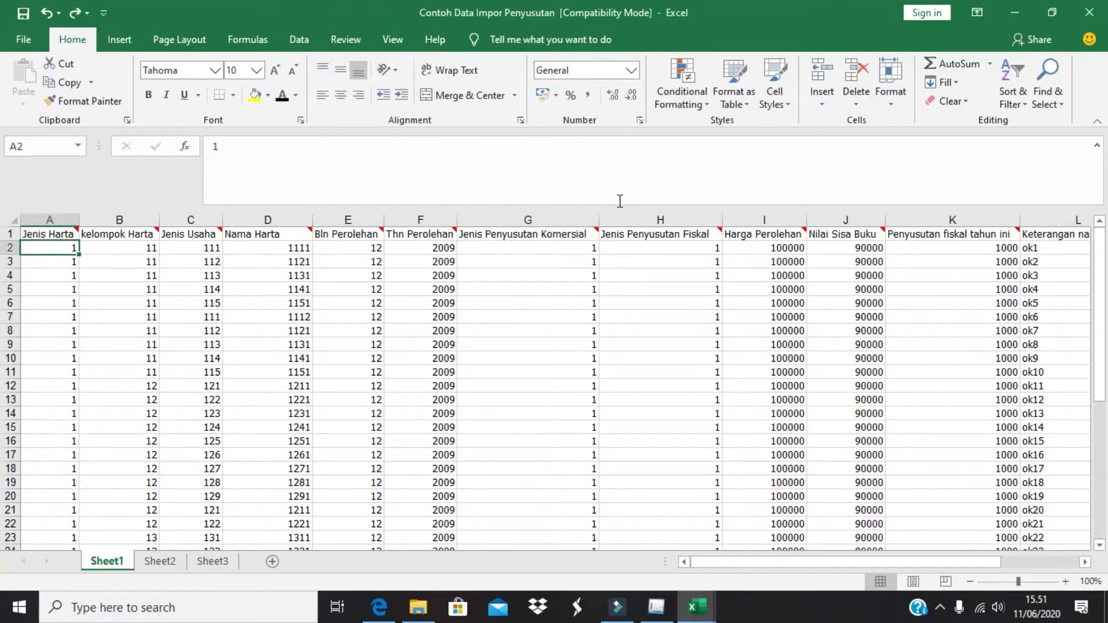
{"action": "mouse_move", "coordinate": [151, 237]}
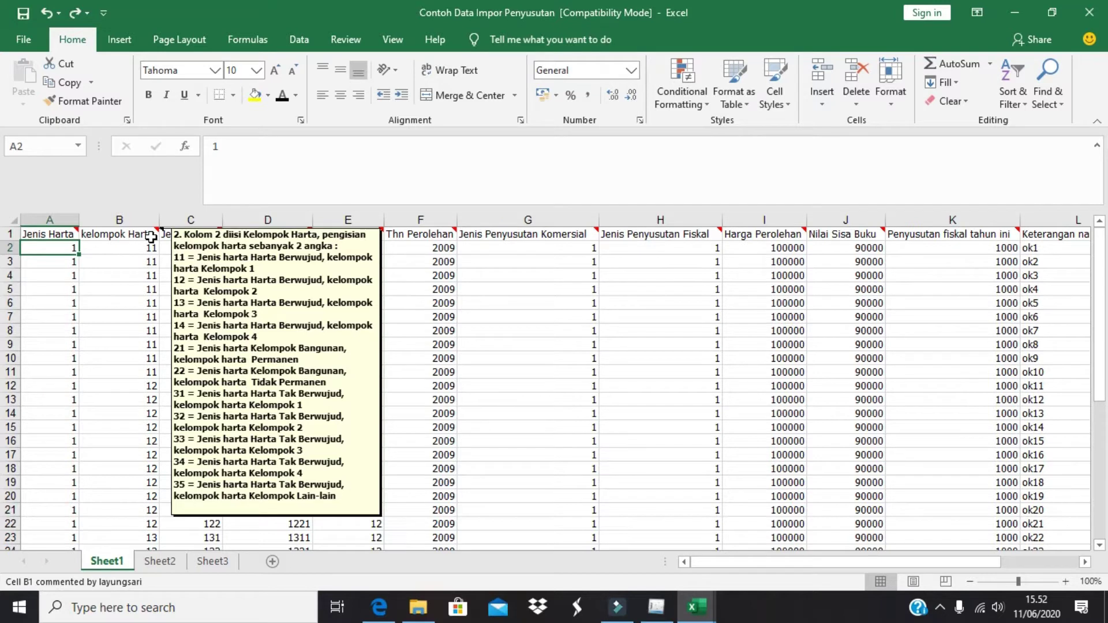
{"action": "key", "text": "alt+Tab"}
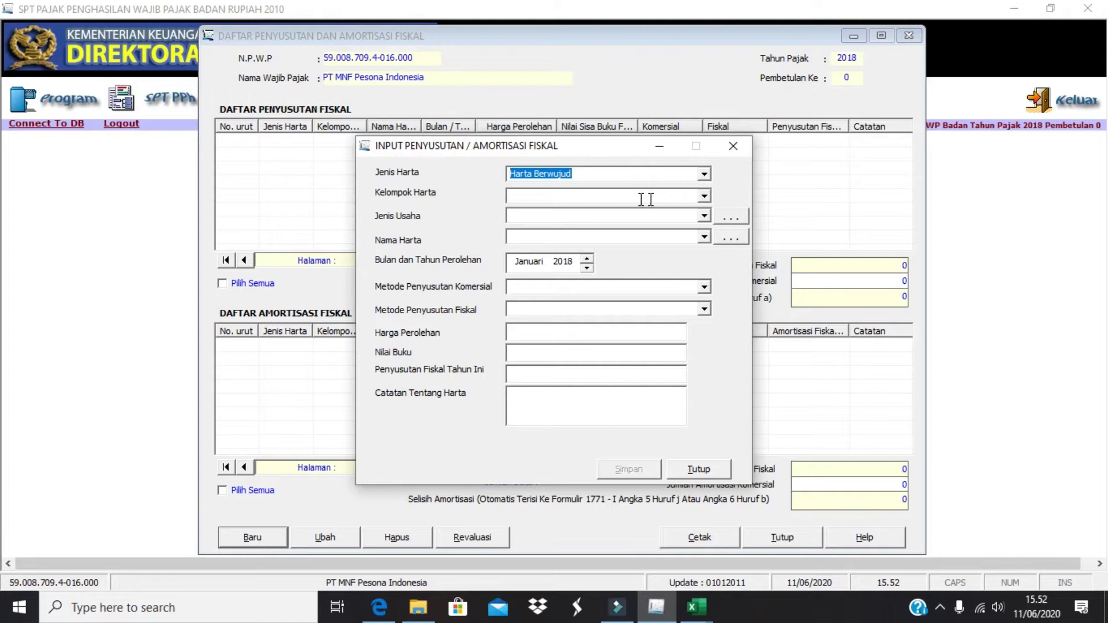
Review the Kelompok Harta options offered for the Harta Berwujud asset type
{"action": "left_click", "coordinate": [704, 197]}
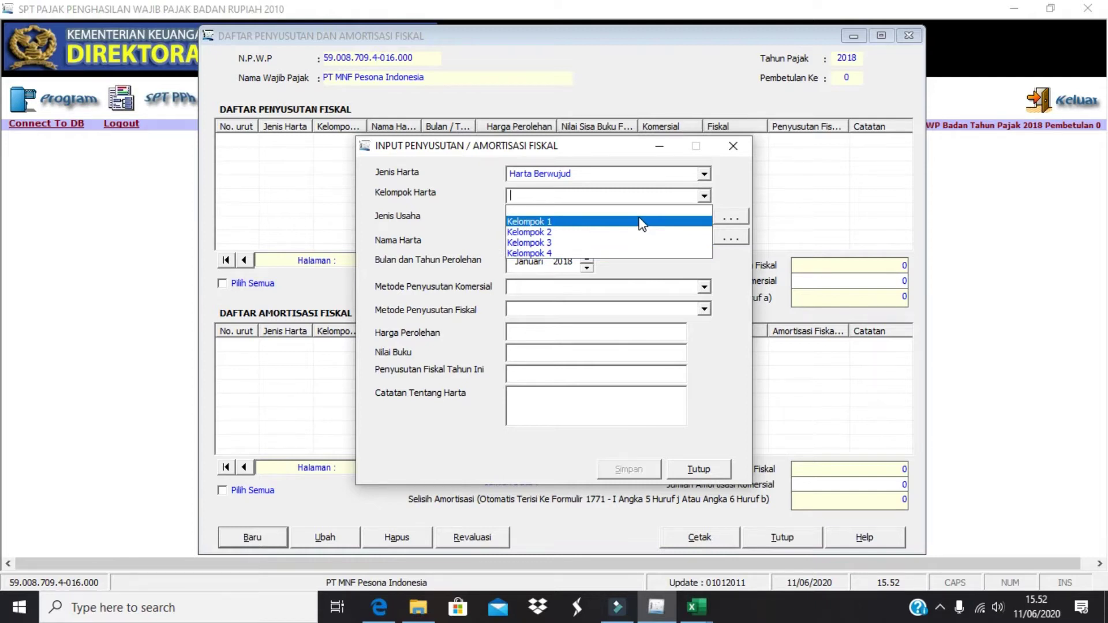
{"action": "left_click", "coordinate": [703, 175]}
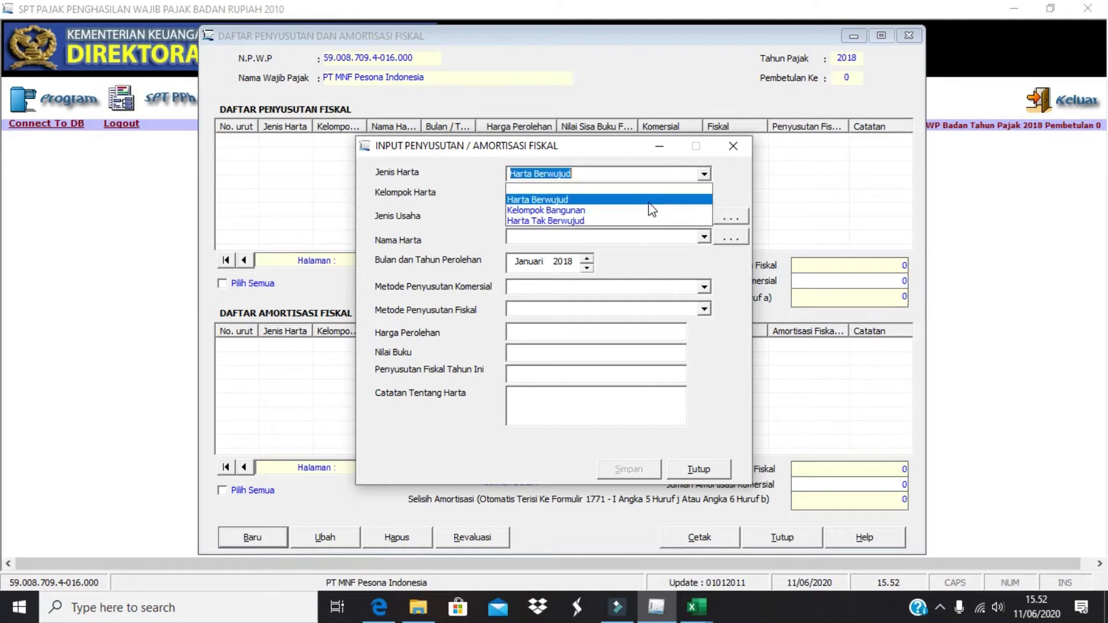
{"action": "left_click", "coordinate": [649, 201]}
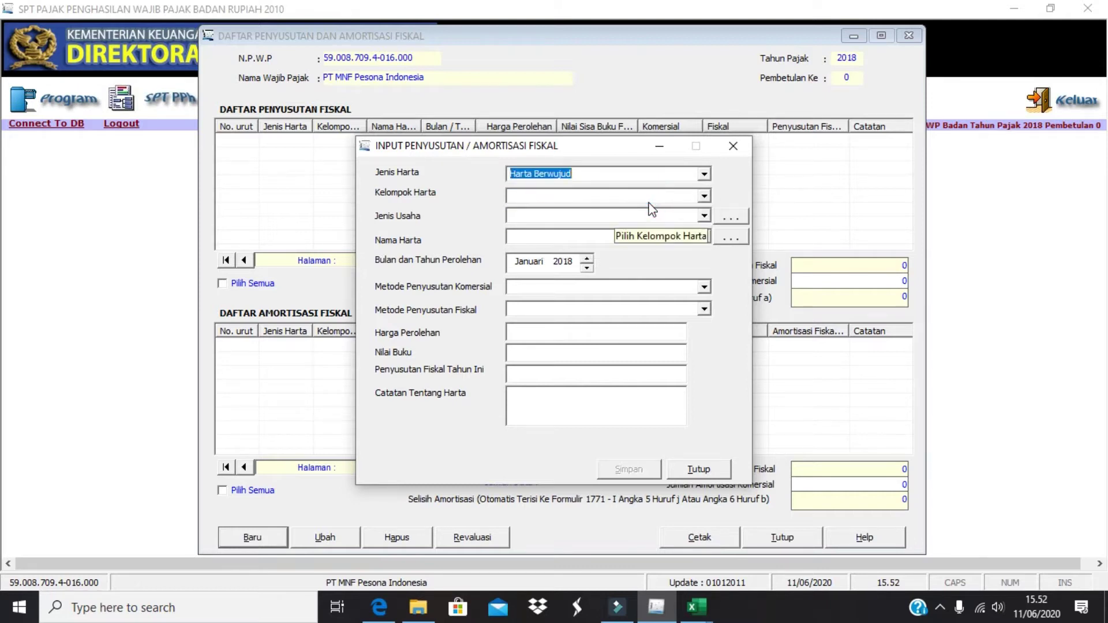
{"action": "left_click", "coordinate": [705, 195]}
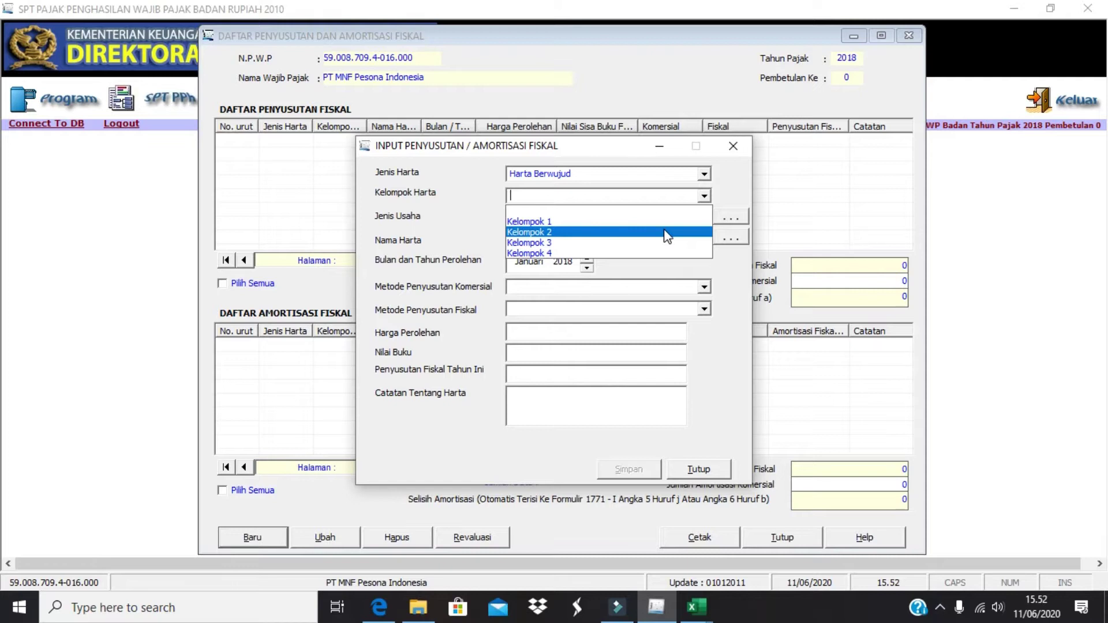
{"action": "left_click", "coordinate": [725, 198]}
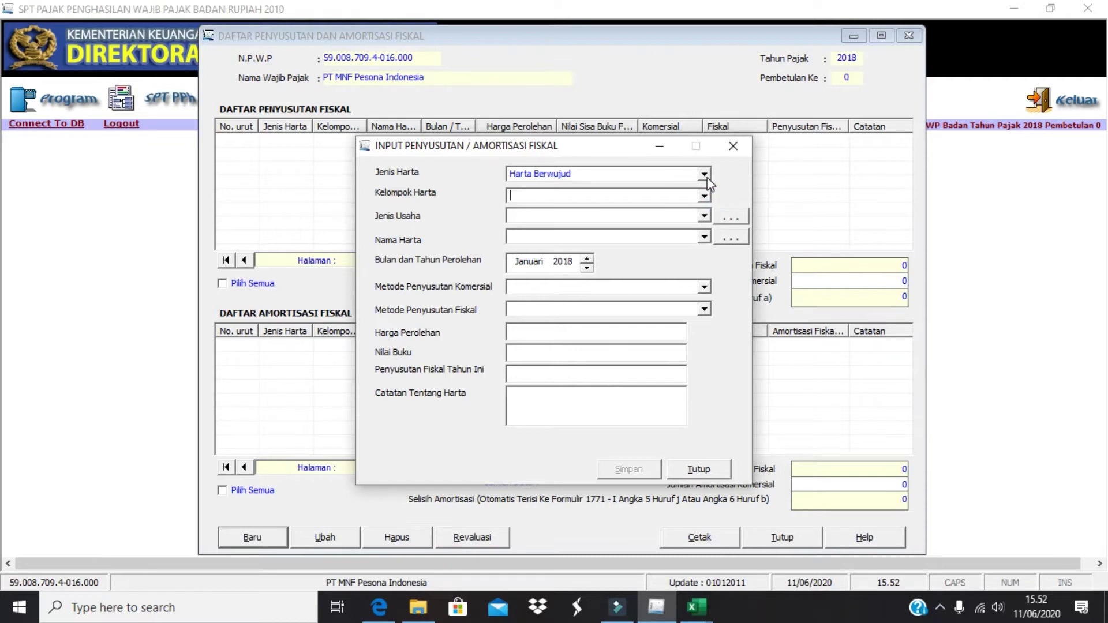
Set Jenis Harta to Kelompok Bangunan and review the Kelompok Harta options for it
{"action": "left_click", "coordinate": [706, 175]}
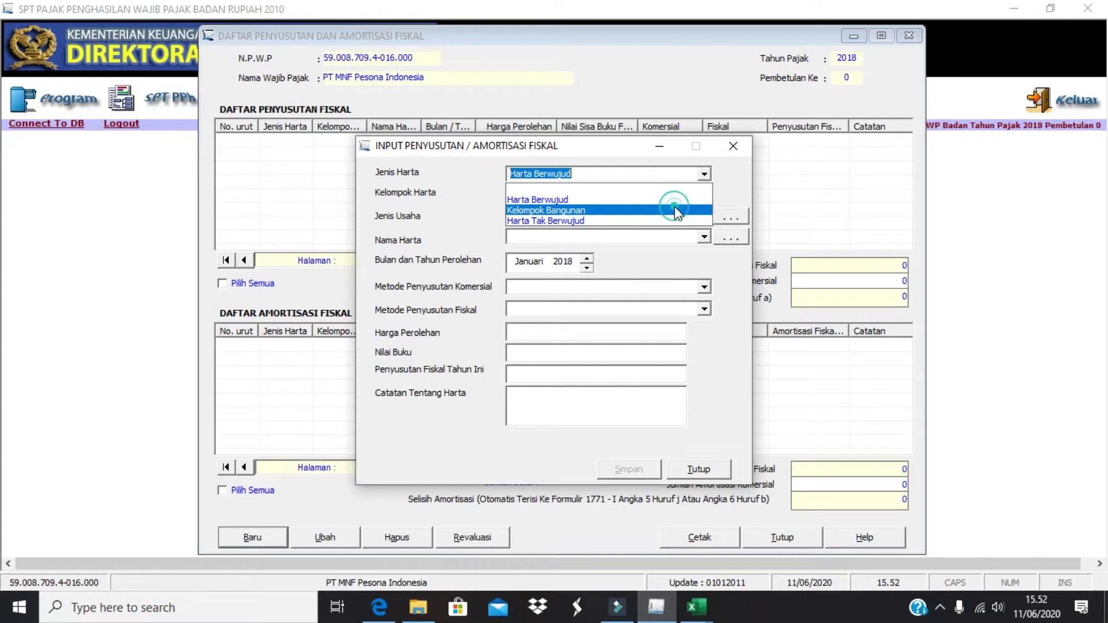
{"action": "left_click", "coordinate": [679, 211]}
{"action": "left_click", "coordinate": [705, 197]}
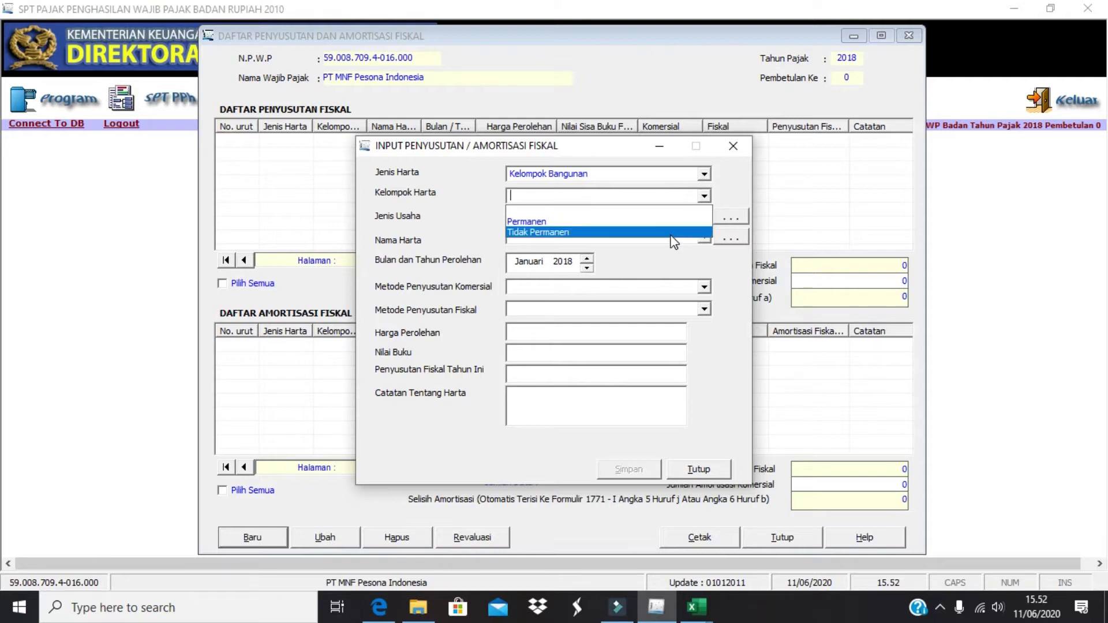
{"action": "left_click", "coordinate": [719, 195]}
Read the code note on the Jenis Usaha header in the sample import workbook, and return to the eSPT entry form
{"action": "key", "text": "alt+Tab"}
{"action": "key", "text": "alt+Tab"}
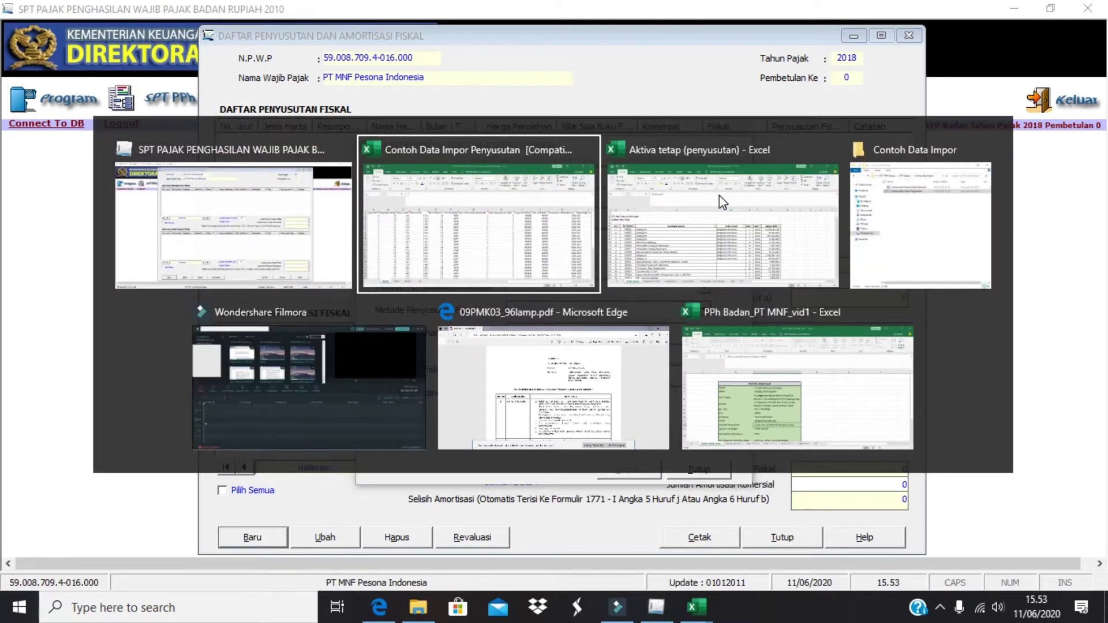
{"action": "mouse_move", "coordinate": [217, 234]}
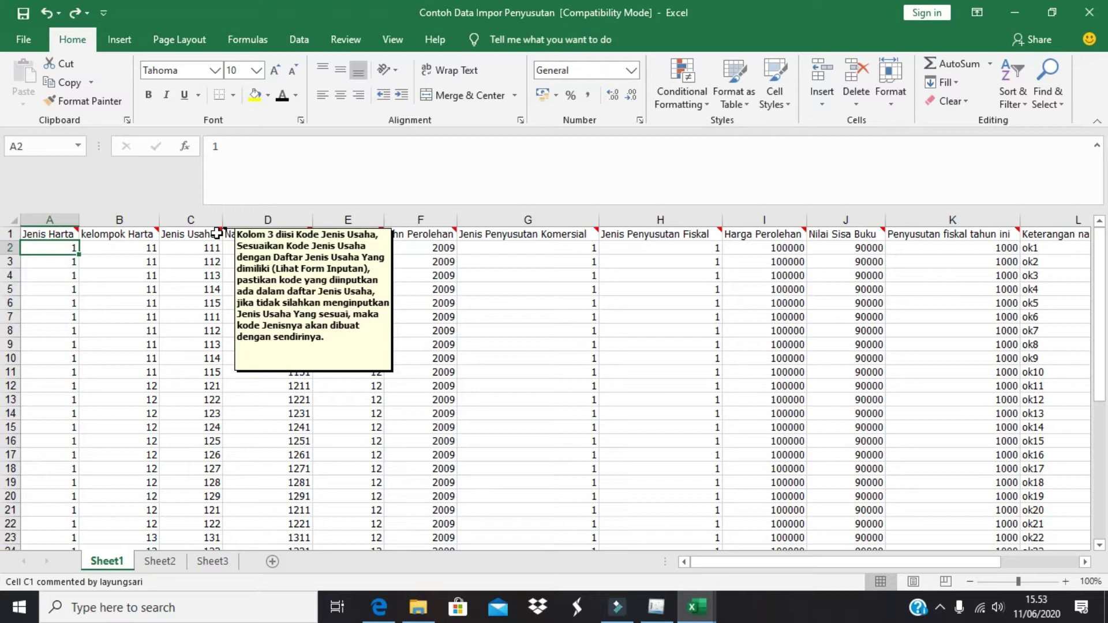
{"action": "key", "text": "alt+Tab"}
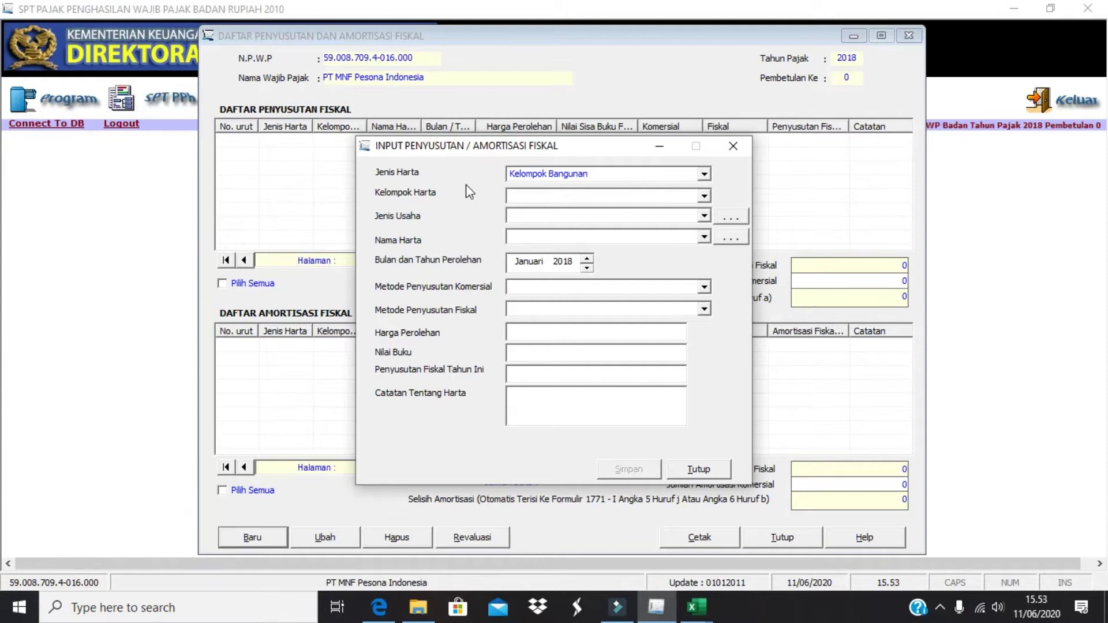
Set Jenis Harta to Harta Berwujud and Kelompok Harta to Kelompok 1 in the depreciation entry form
{"action": "left_click", "coordinate": [704, 174]}
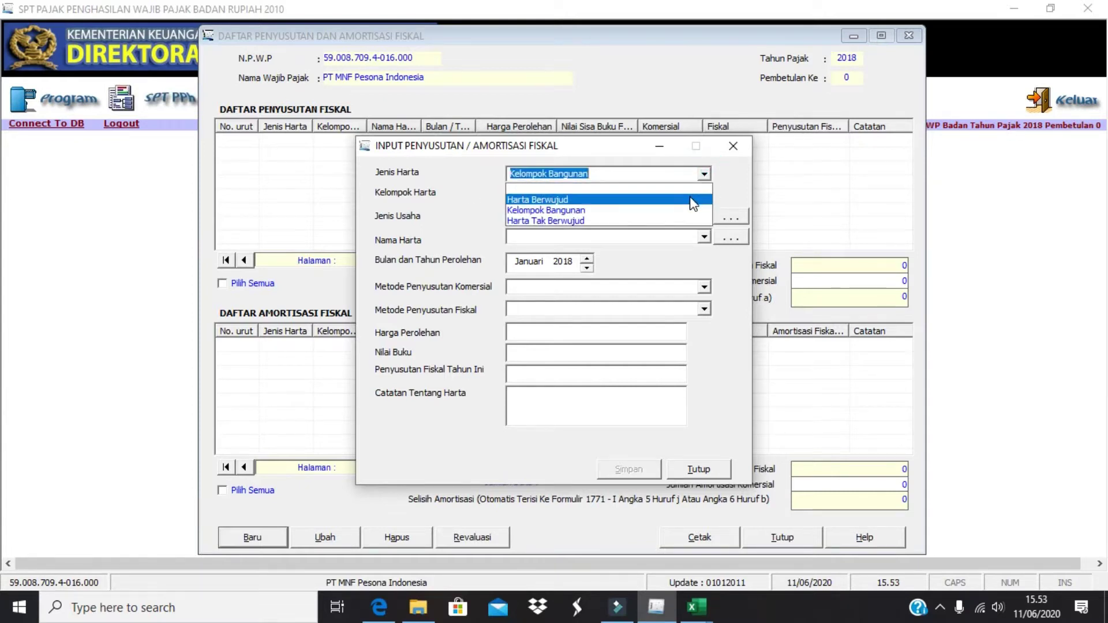
{"action": "left_click", "coordinate": [694, 201]}
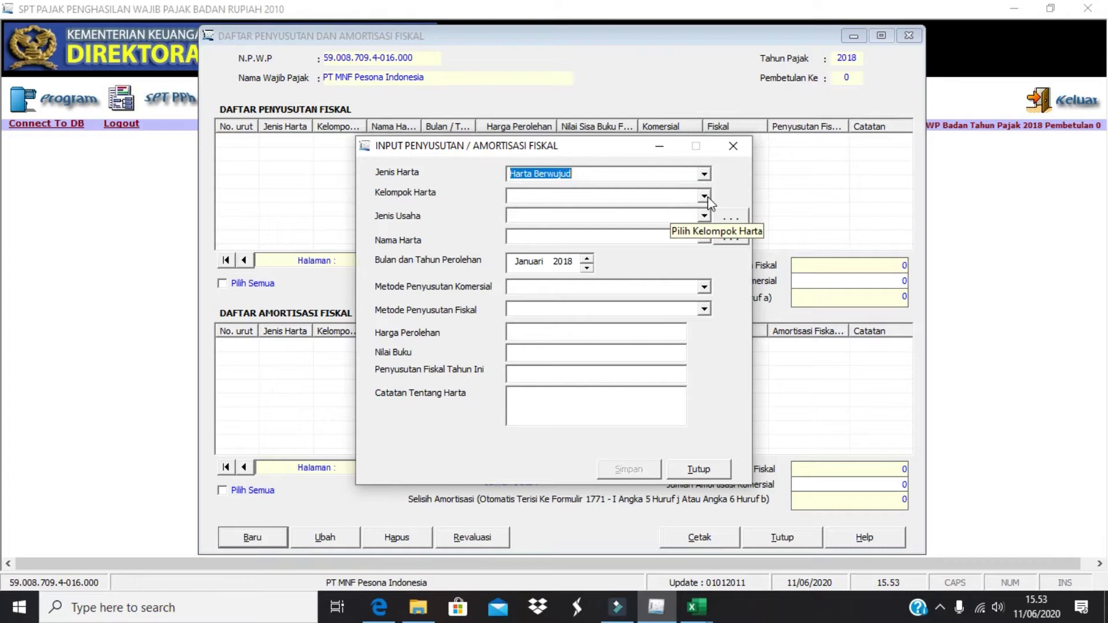
{"action": "left_click", "coordinate": [705, 196]}
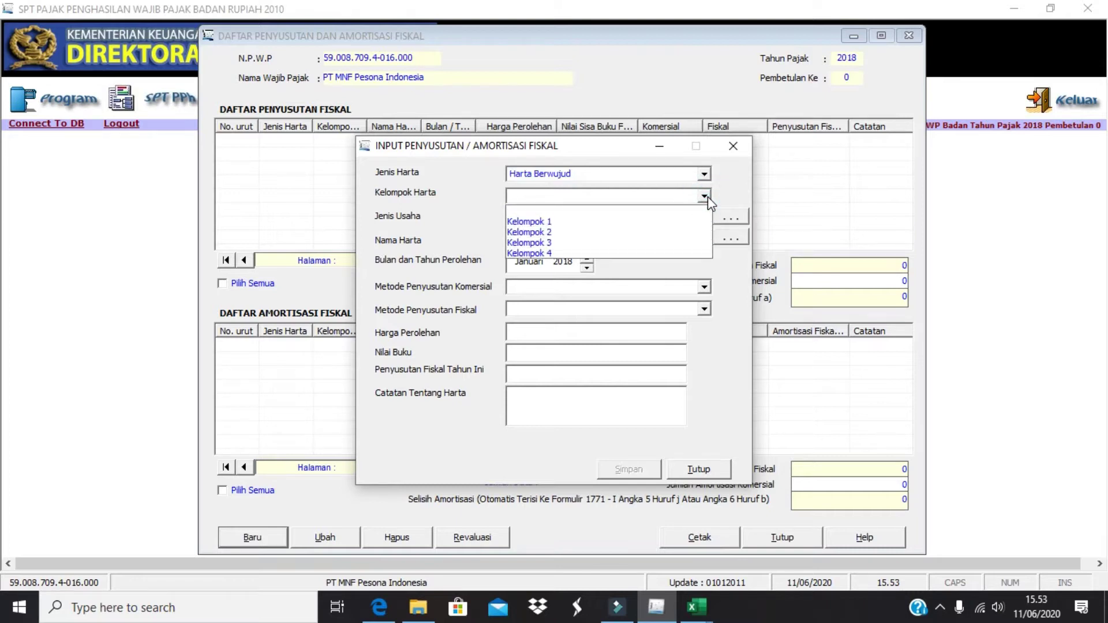
{"action": "left_click", "coordinate": [659, 220]}
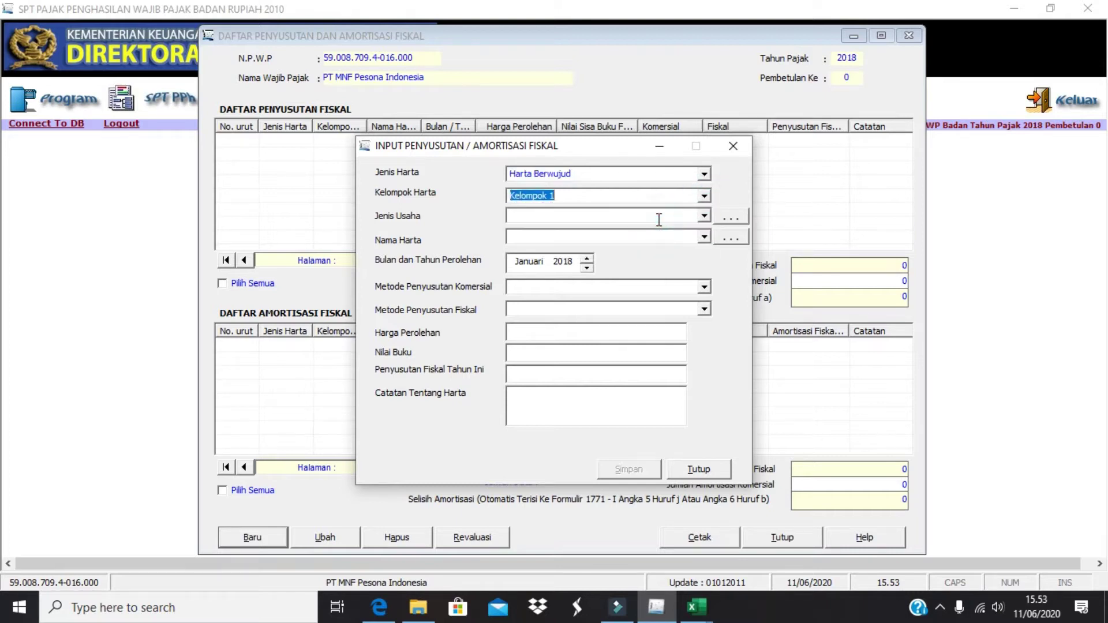
Review the Jenis Usaha options and their code reference list, and set Jenis Usaha to Semua jenis usaha
{"action": "left_click", "coordinate": [704, 217]}
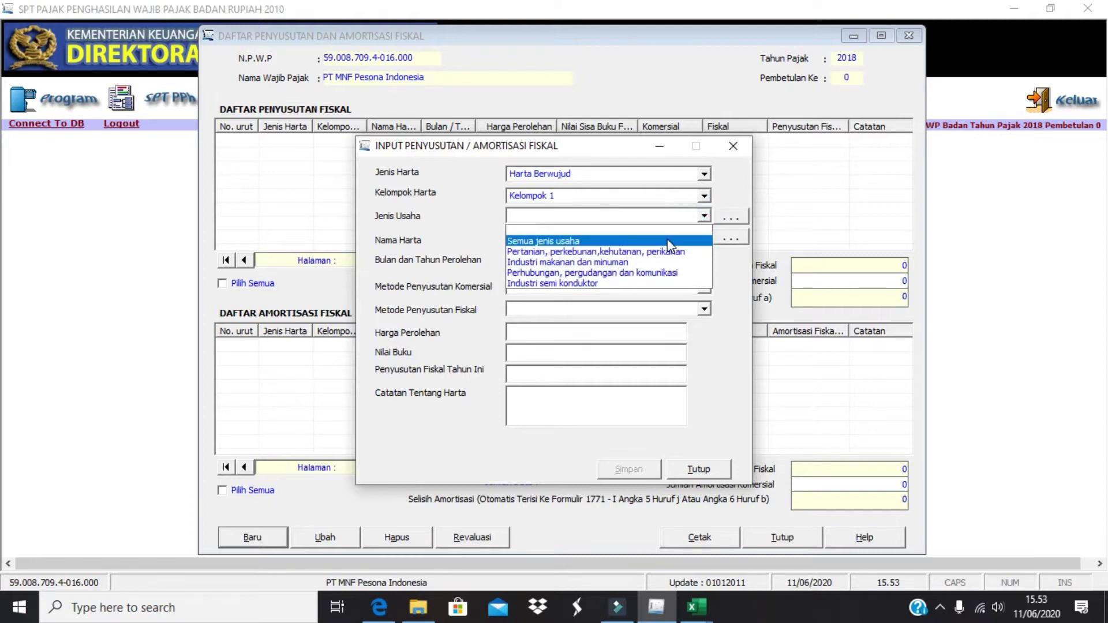
{"action": "left_click", "coordinate": [702, 216]}
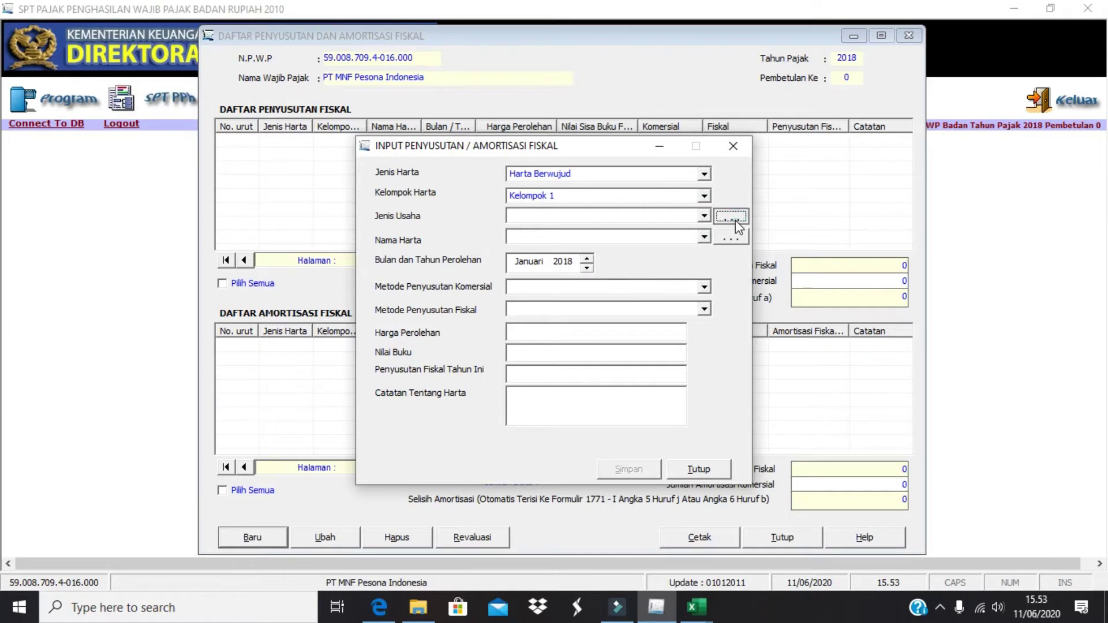
{"action": "left_click", "coordinate": [732, 217]}
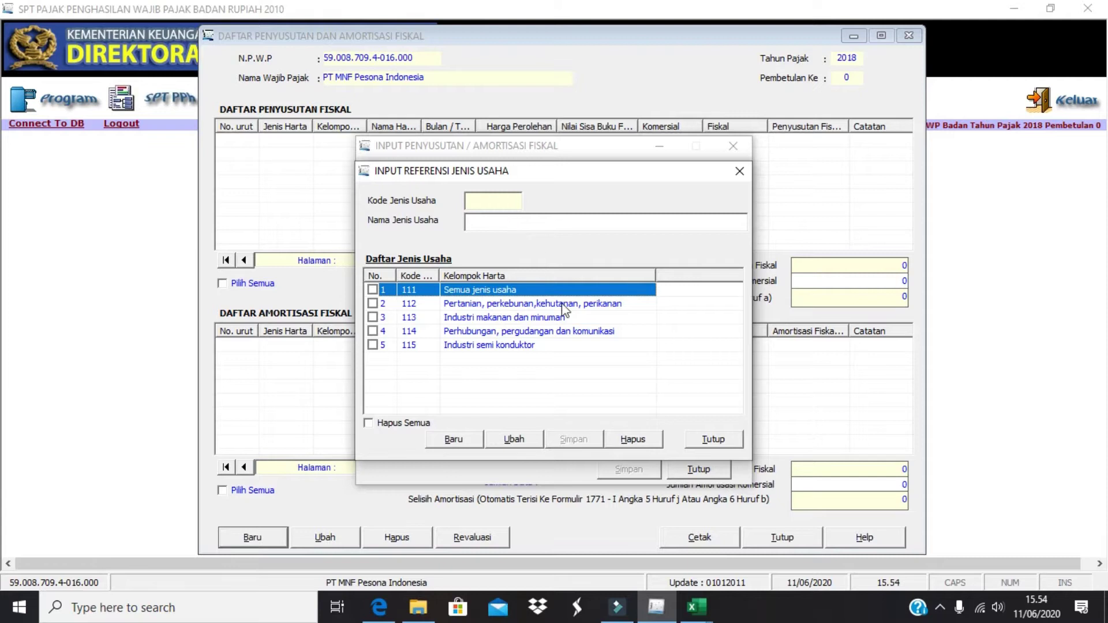
{"action": "left_click", "coordinate": [714, 440]}
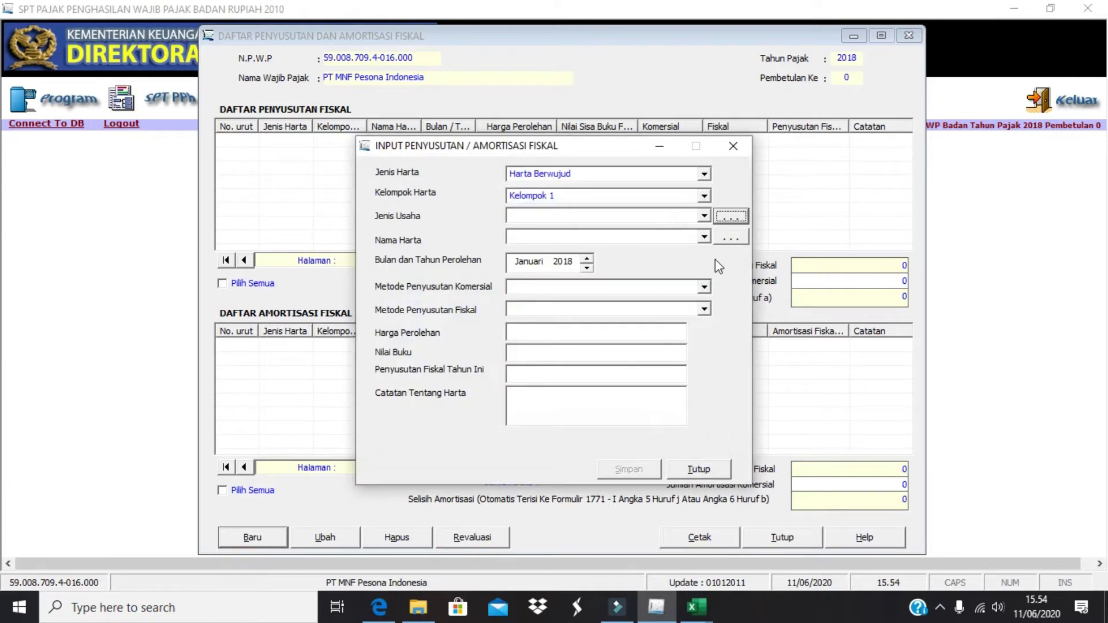
{"action": "left_click", "coordinate": [704, 218]}
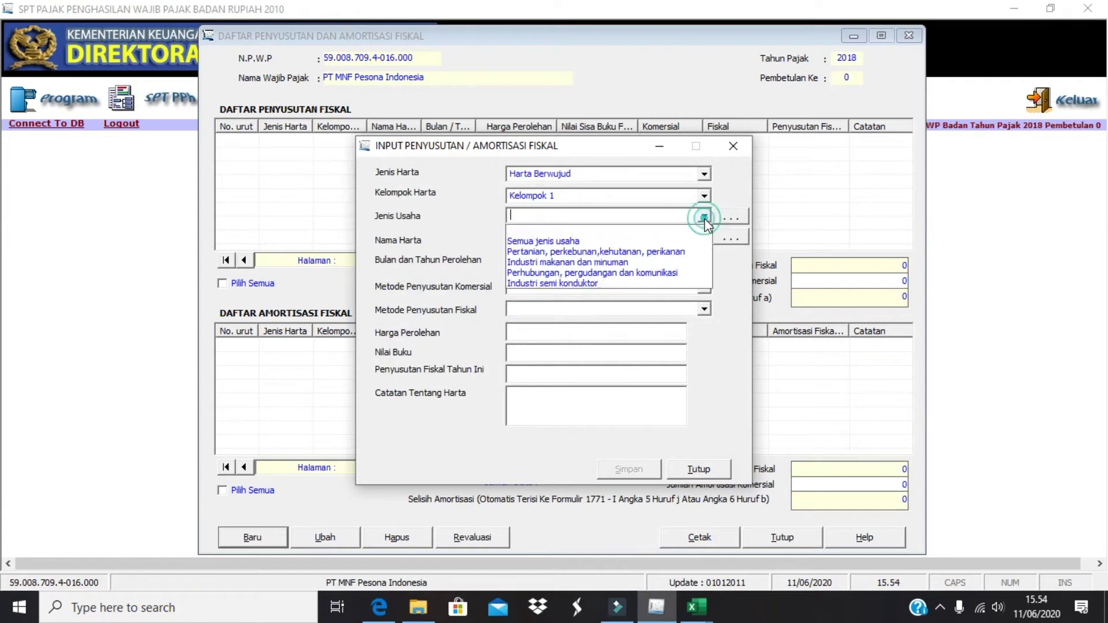
{"action": "left_click", "coordinate": [680, 241]}
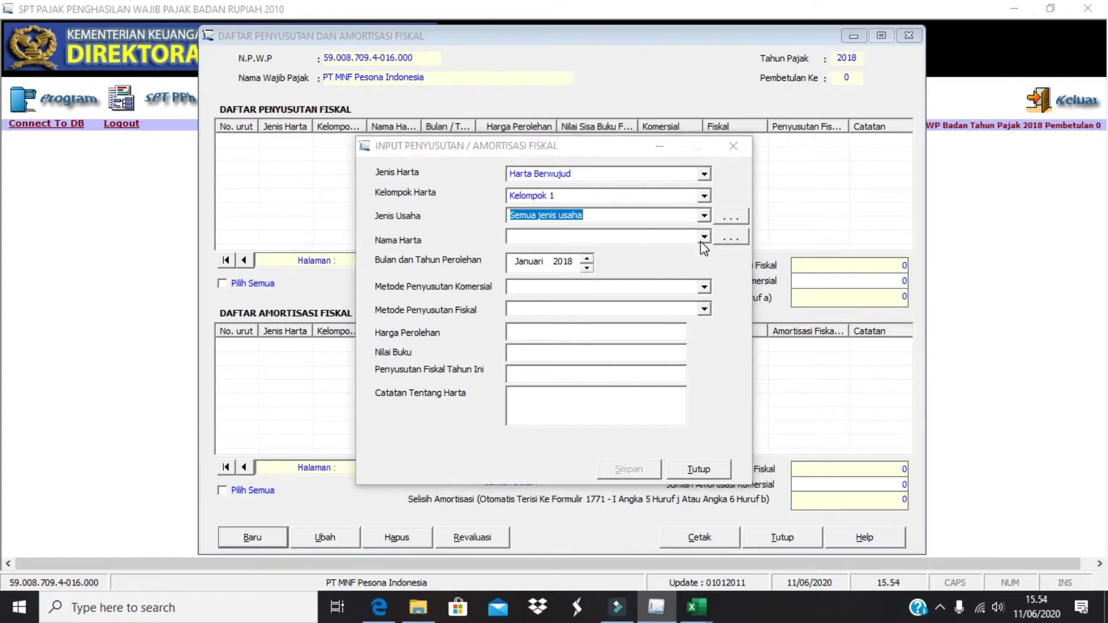
Read the code note on the Nama Harta header in the sample import workbook, and return to the eSPT entry form
{"action": "key", "text": "alt+Tab"}
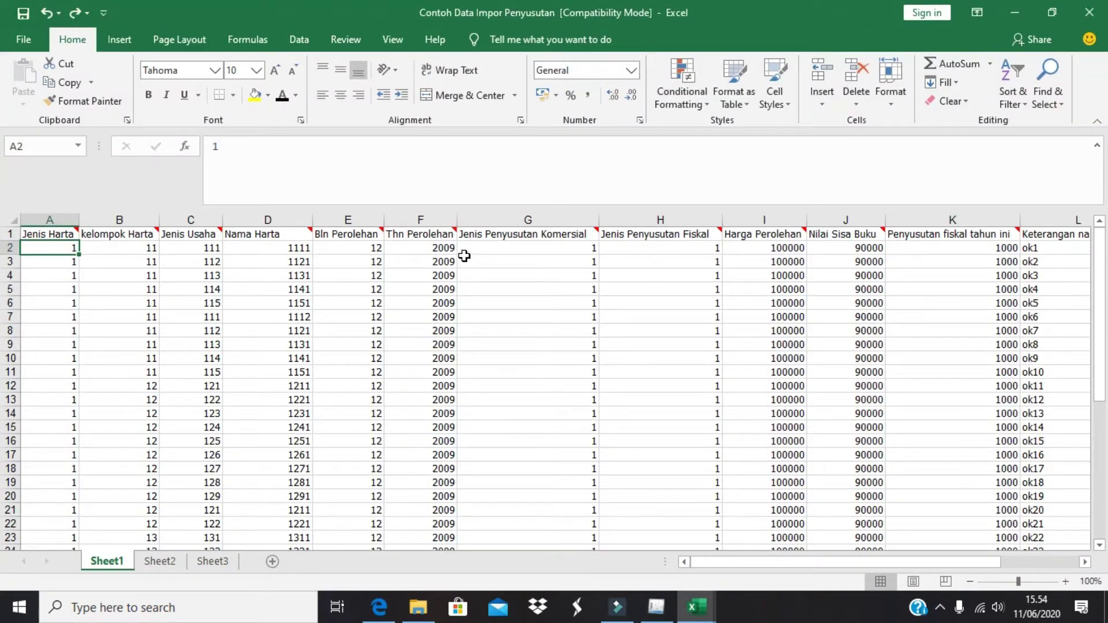
{"action": "left_click", "coordinate": [305, 238]}
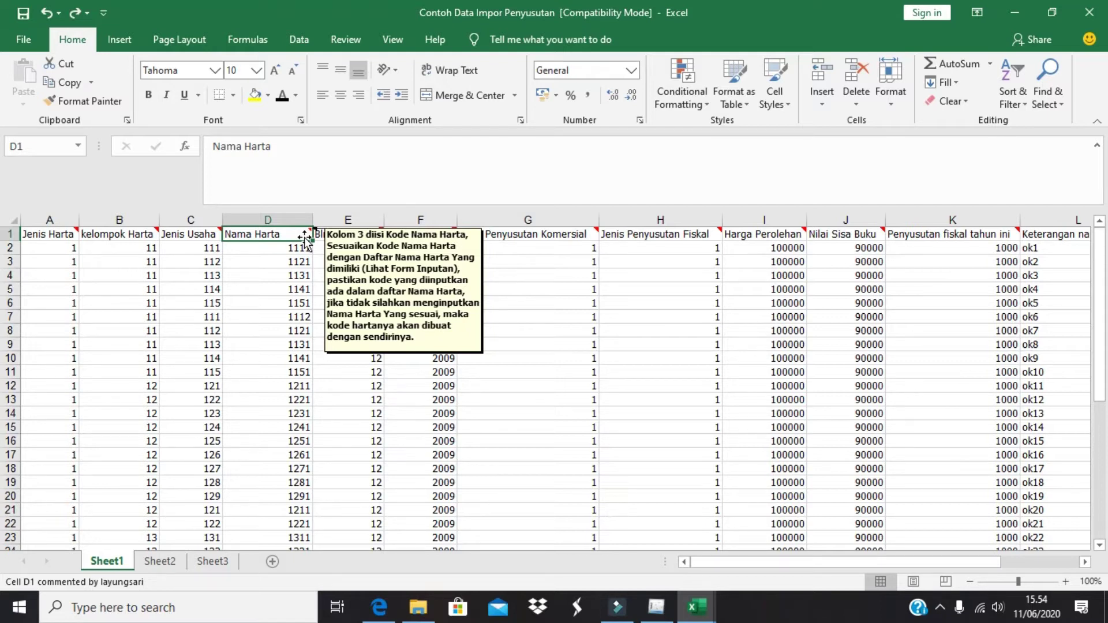
{"action": "key", "text": "alt+Tab"}
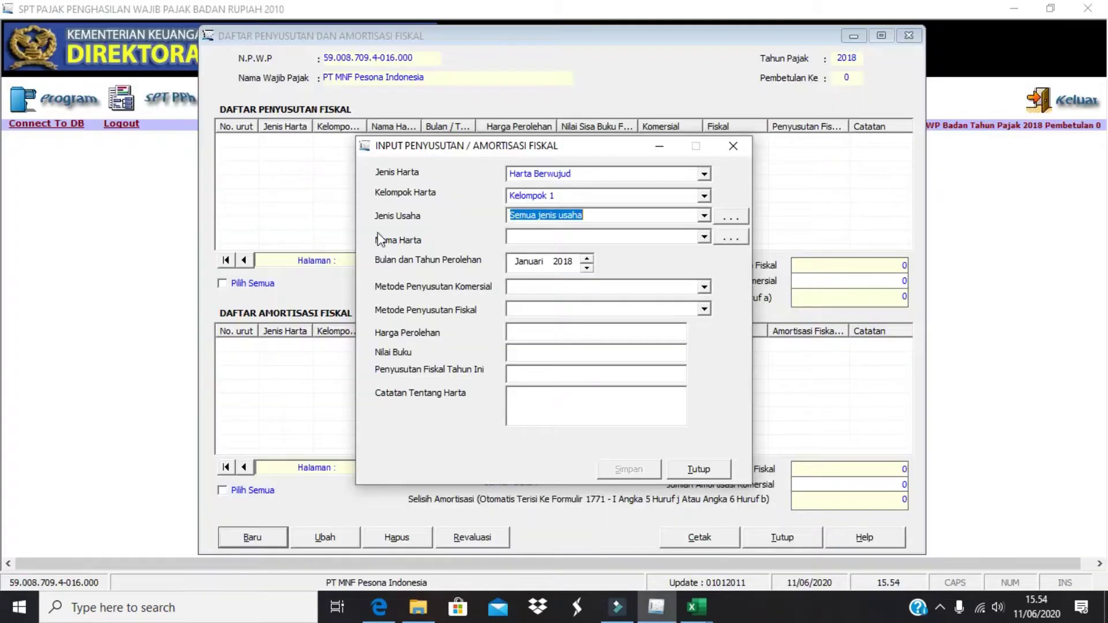
Review the Nama Harta code reference list and set Nama Harta to Mebel
{"action": "left_click", "coordinate": [729, 238]}
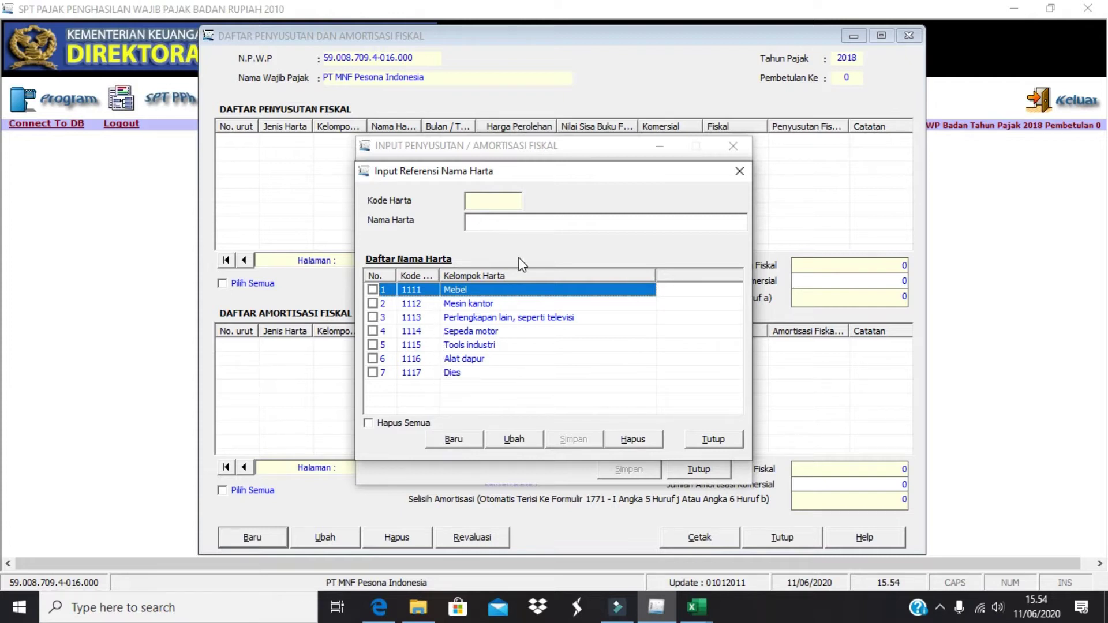
{"action": "left_click", "coordinate": [734, 177]}
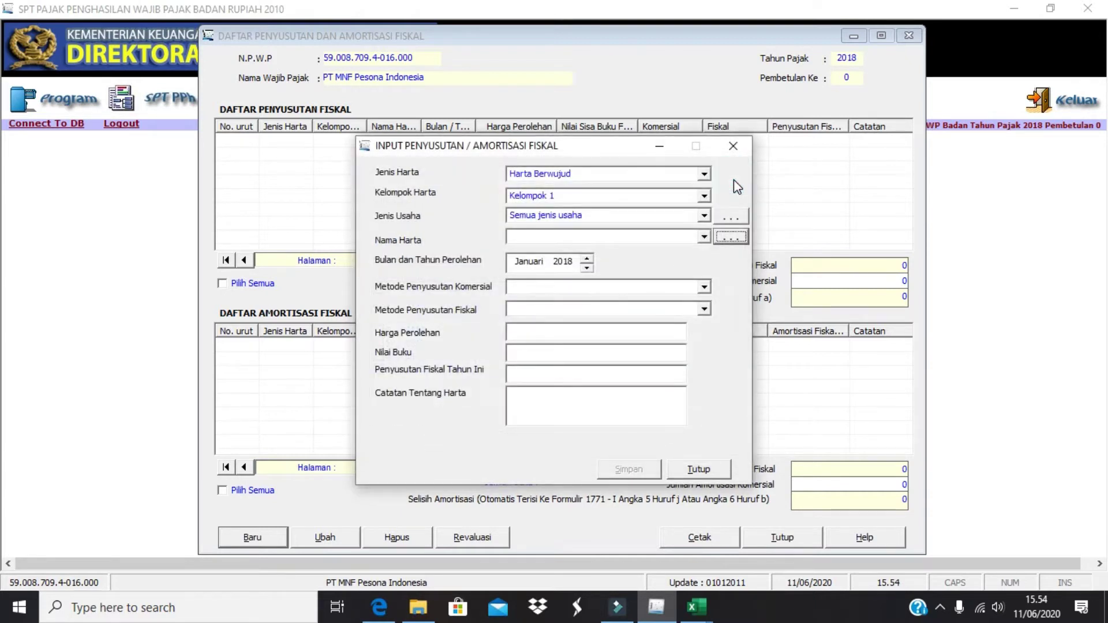
{"action": "left_click", "coordinate": [705, 238]}
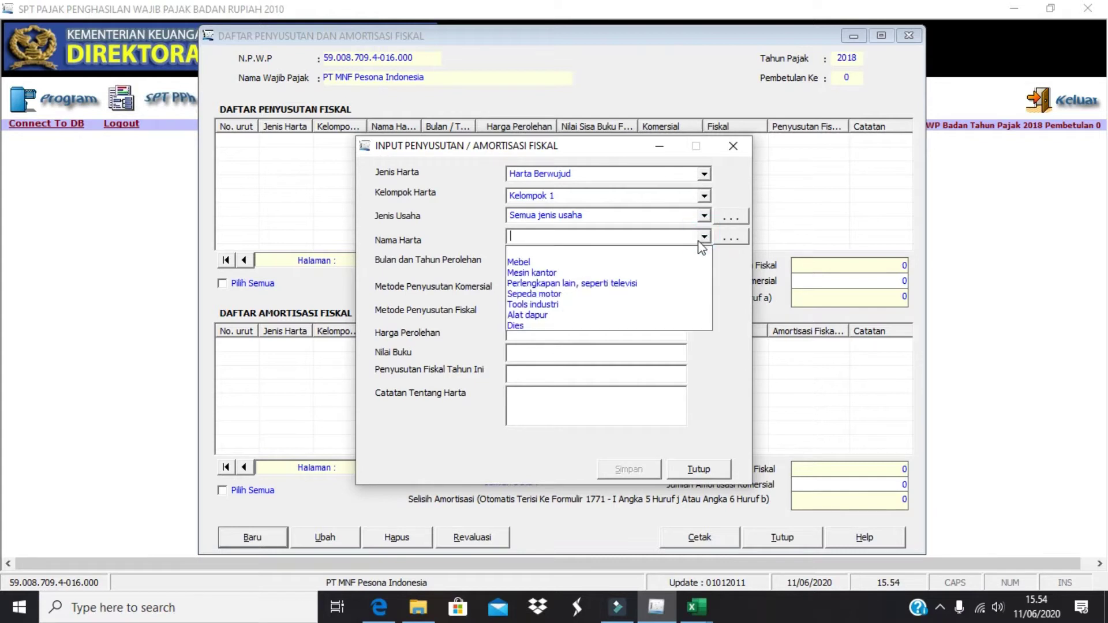
{"action": "left_click", "coordinate": [684, 260]}
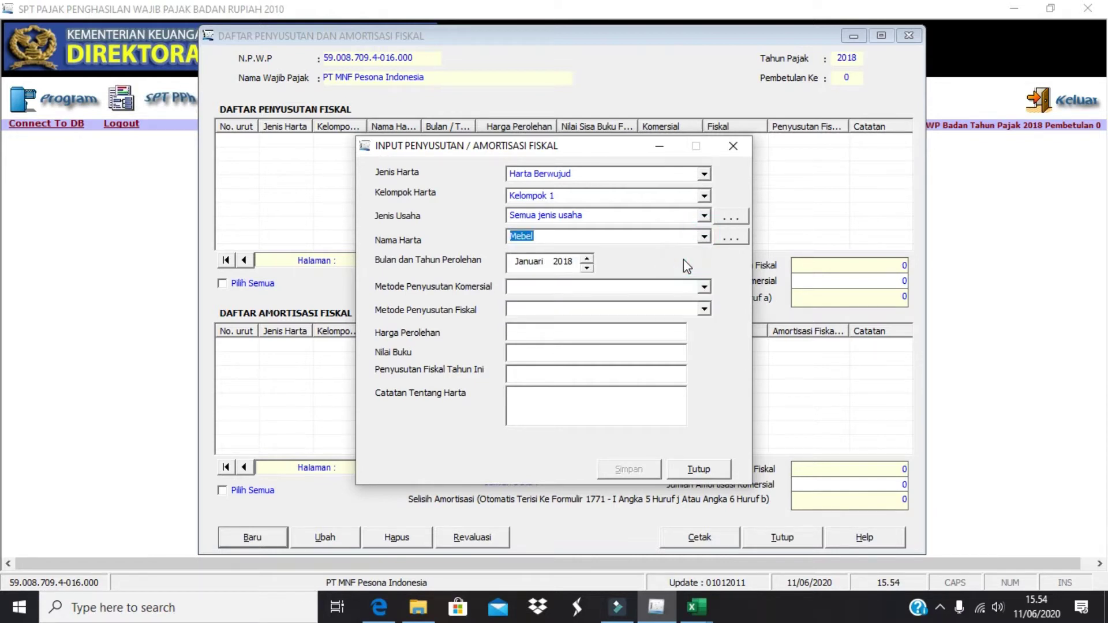
Switch to the sample import workbook and review the Bln Perolehan, Thn Perolehan and Jenis Penyusutan Komersial headers with their code notes
{"action": "key", "text": "alt+Tab"}
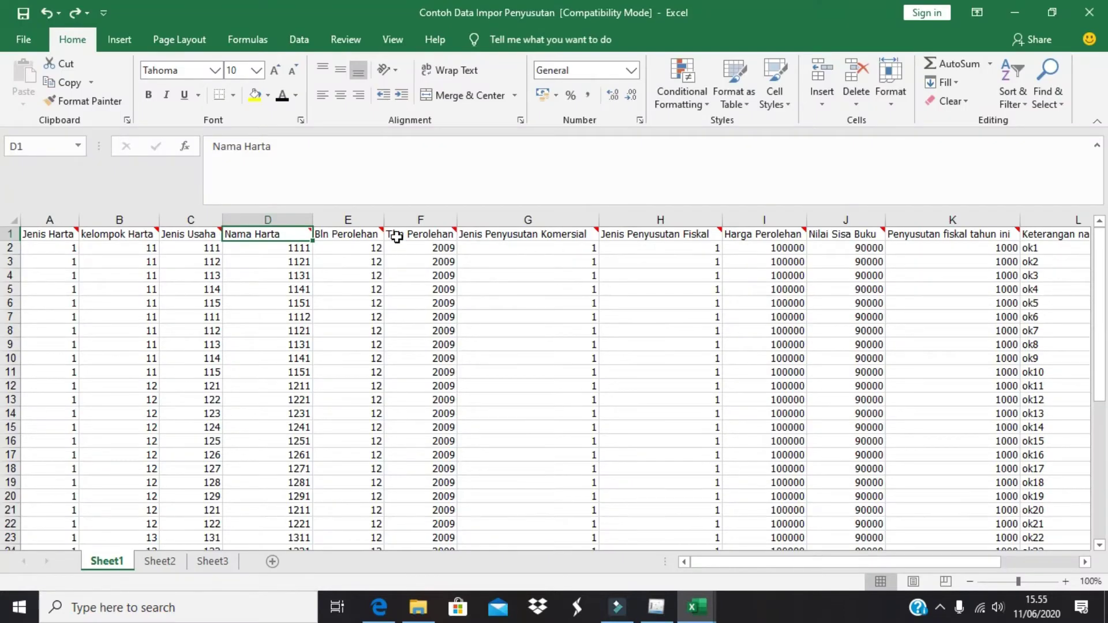
{"action": "mouse_move", "coordinate": [375, 237]}
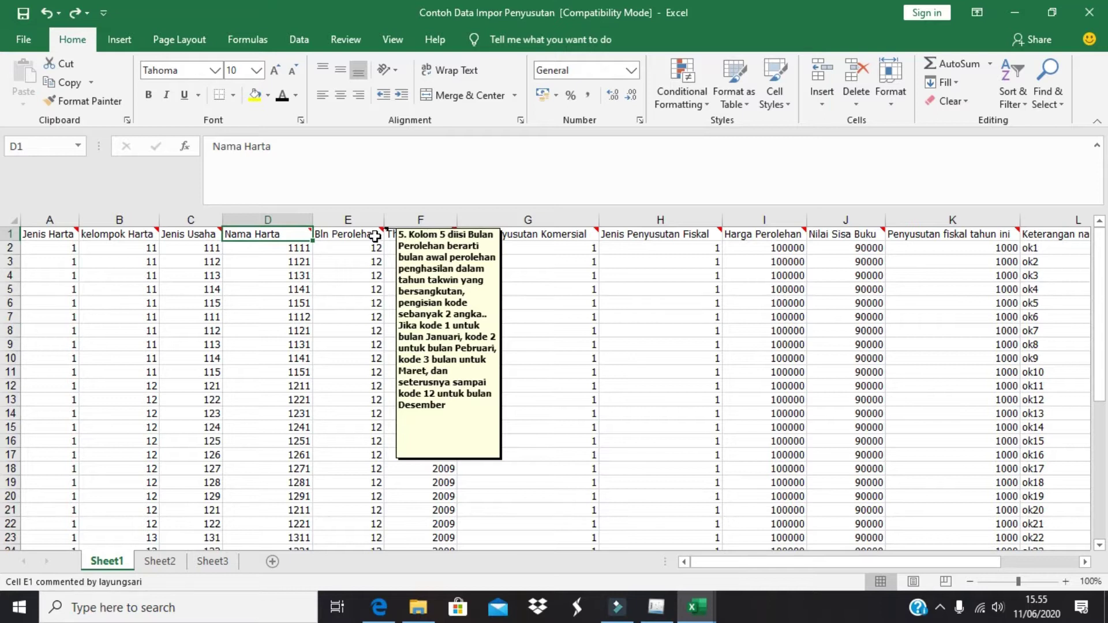
{"action": "left_click", "coordinate": [376, 235]}
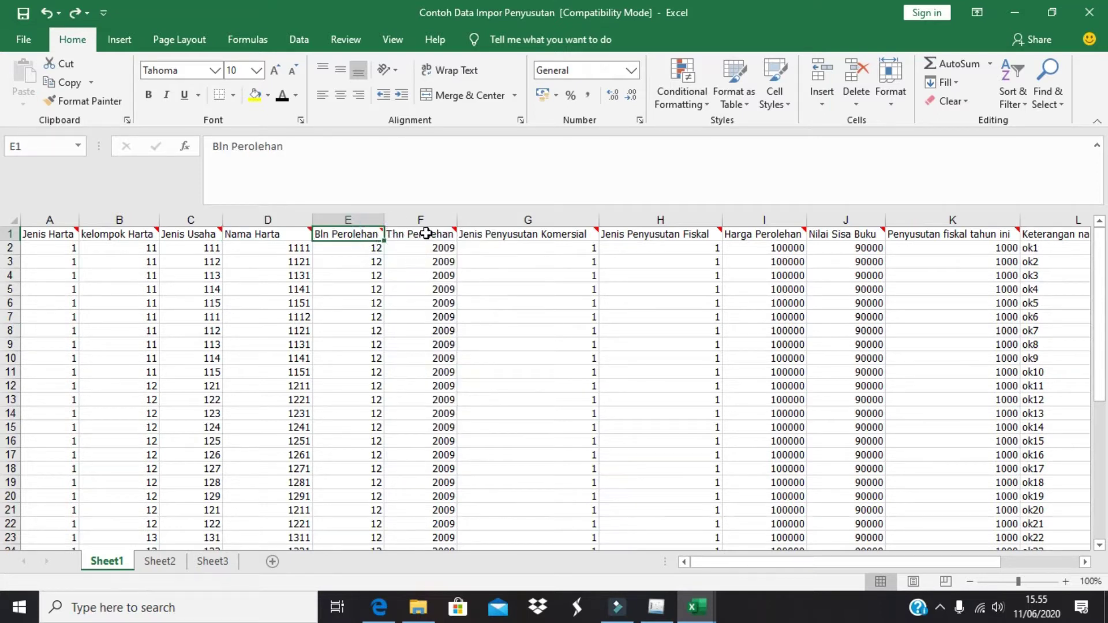
{"action": "left_click", "coordinate": [425, 234]}
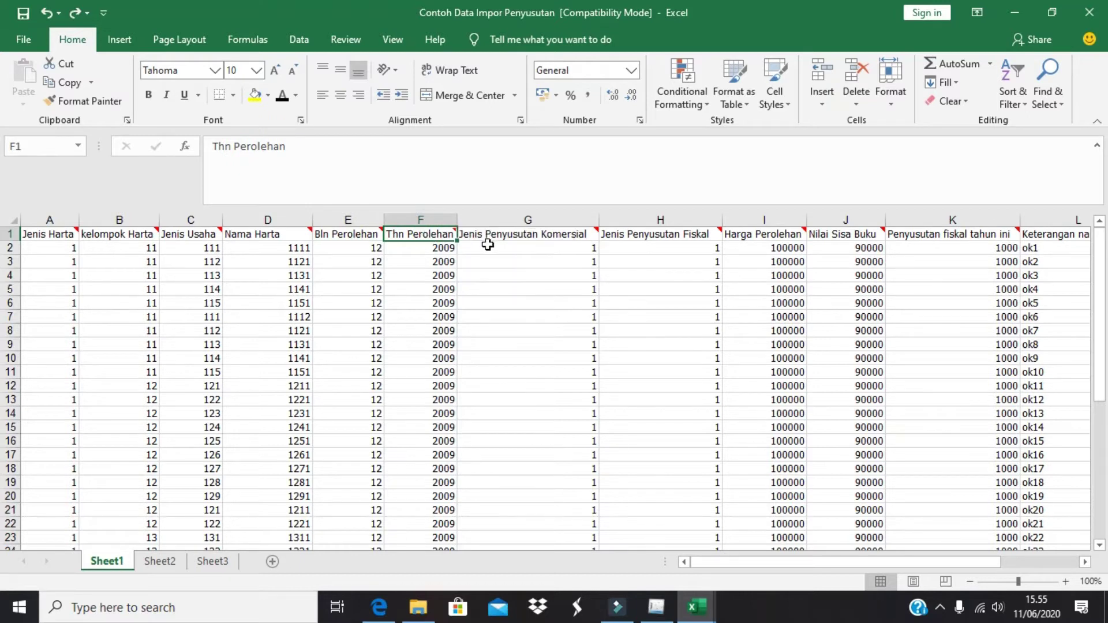
{"action": "left_click", "coordinate": [577, 235]}
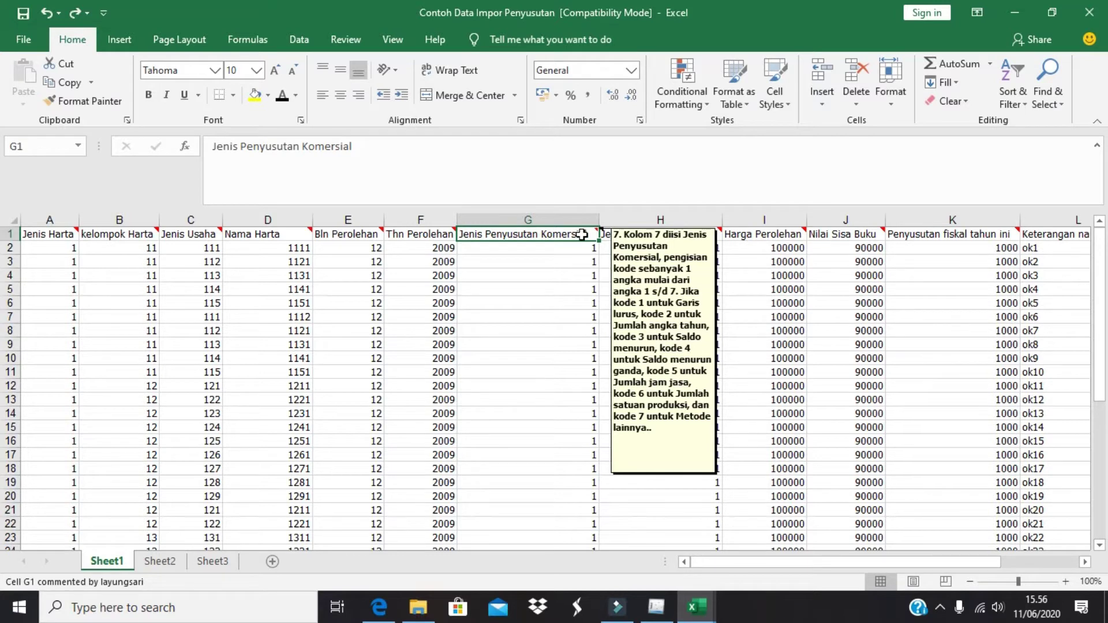
Review the remaining column headers and their filling notes, from Jenis Penyusutan Fiskal through Keterangan nama harta
{"action": "left_click", "coordinate": [664, 236]}
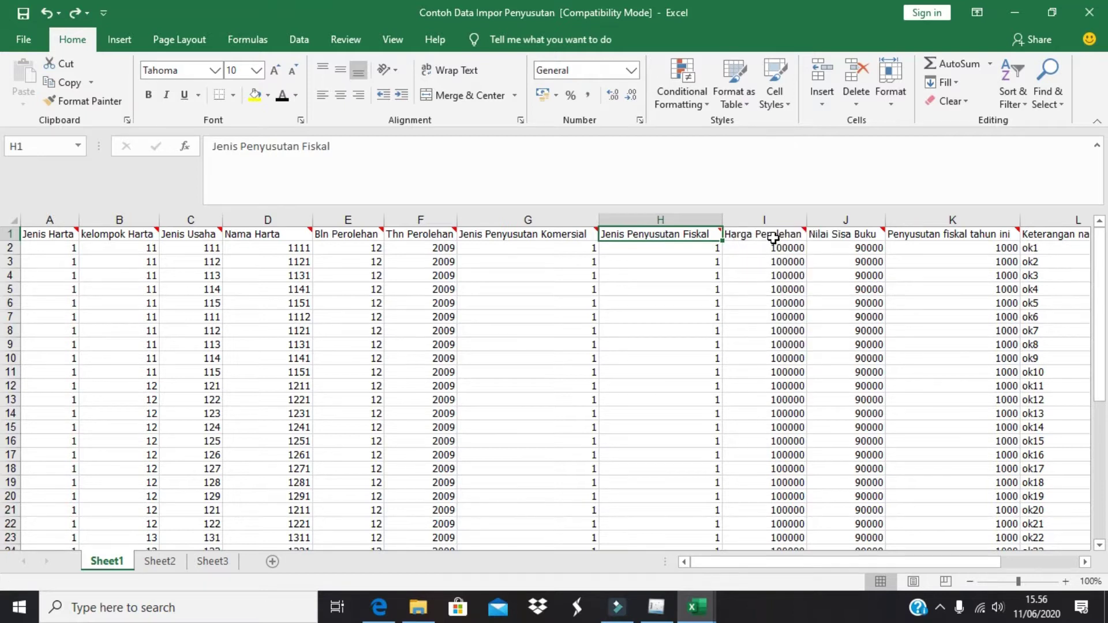
{"action": "left_click", "coordinate": [774, 238]}
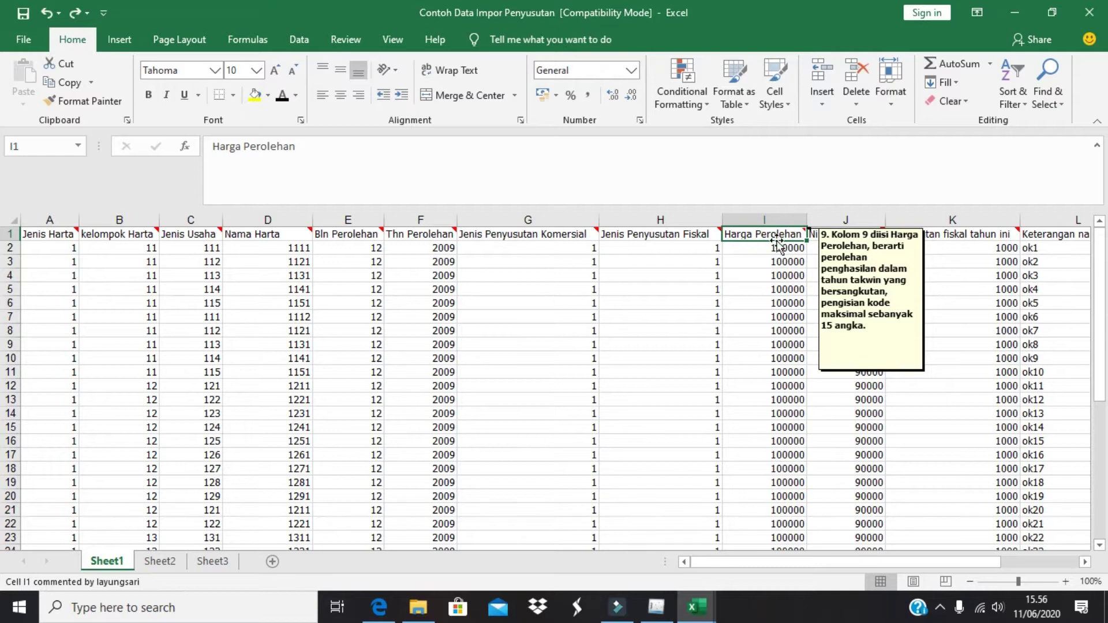
{"action": "left_click", "coordinate": [843, 237]}
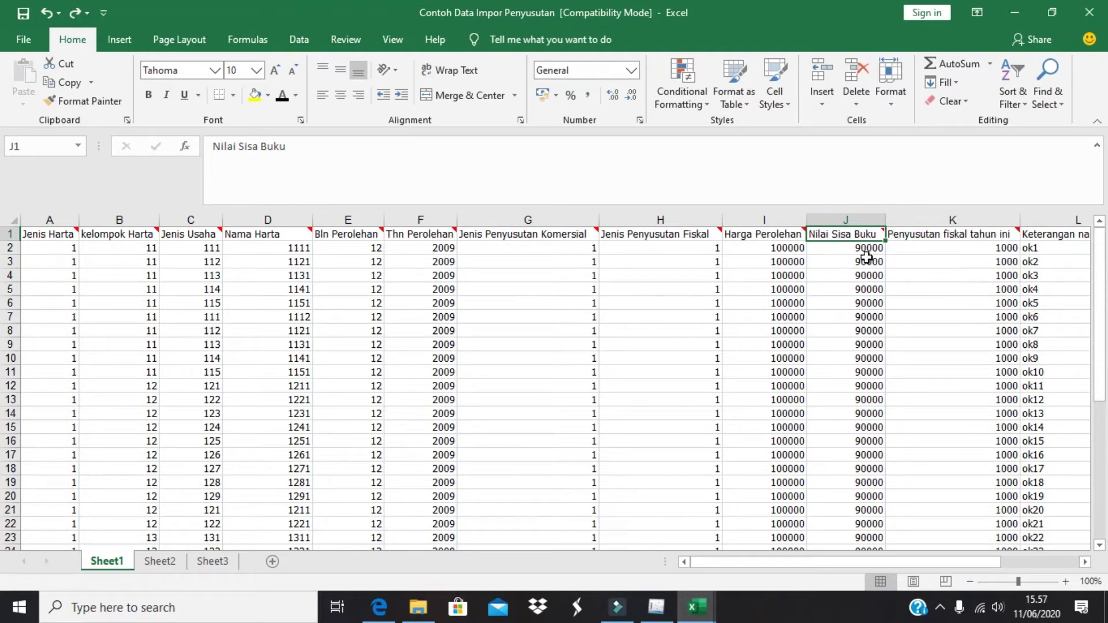
{"action": "left_click", "coordinate": [956, 238]}
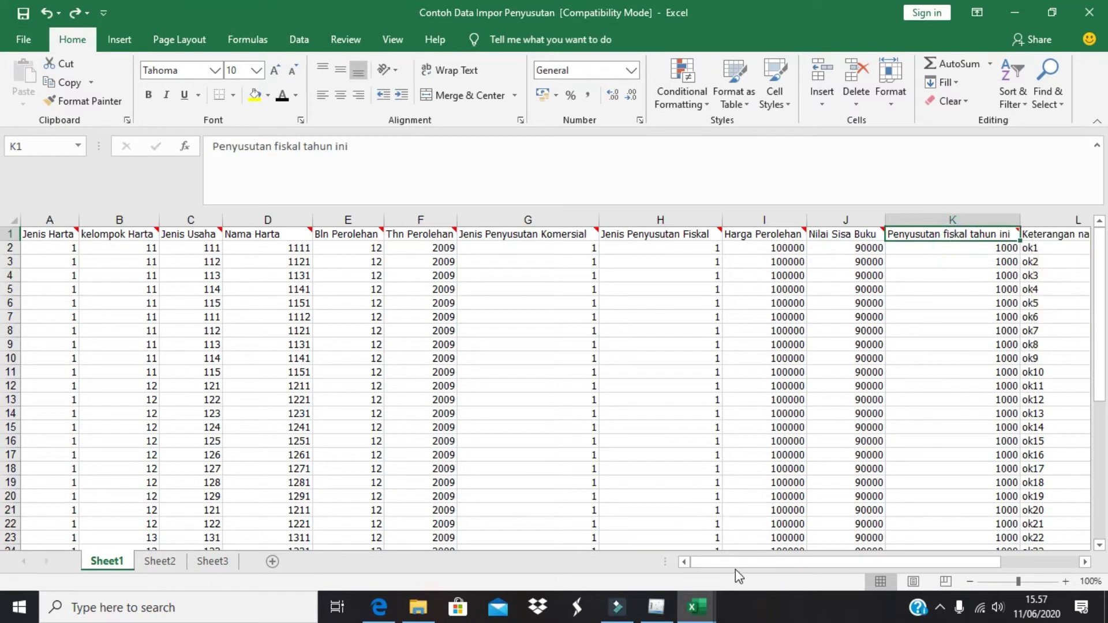
{"action": "left_click_drag", "start_coordinate": [799, 565], "coordinate": [886, 561]}
{"action": "left_click", "coordinate": [902, 235]}
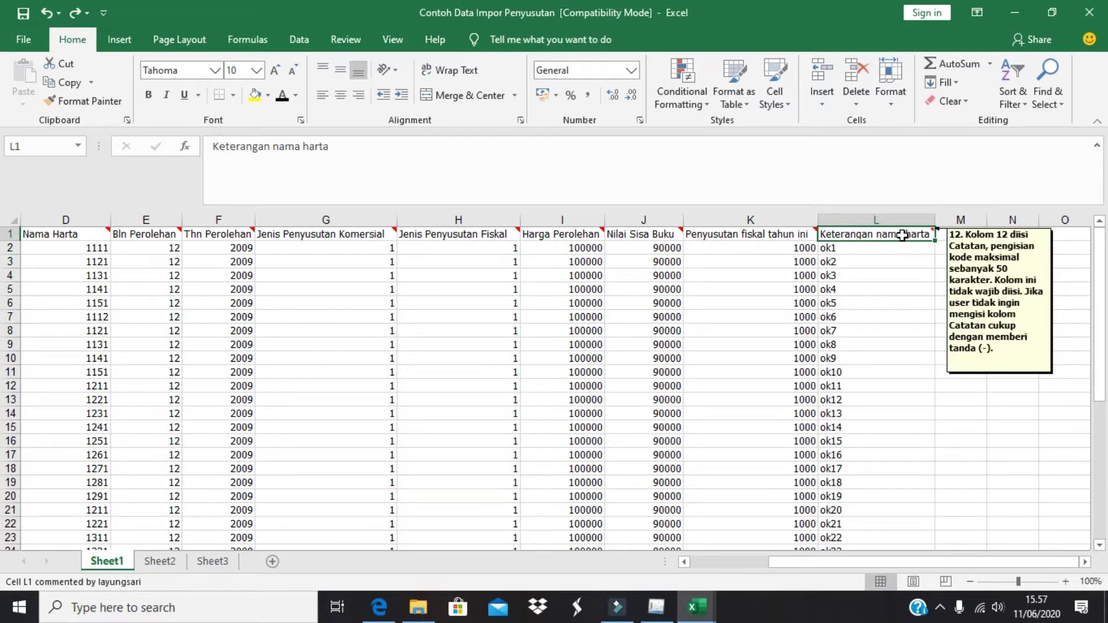
Delete the sample data in rows 2 to 41 of Sheet1, keeping the header row
{"action": "left_click", "coordinate": [593, 249]}
{"action": "key", "text": "Left"}
{"action": "key", "text": "Home"}
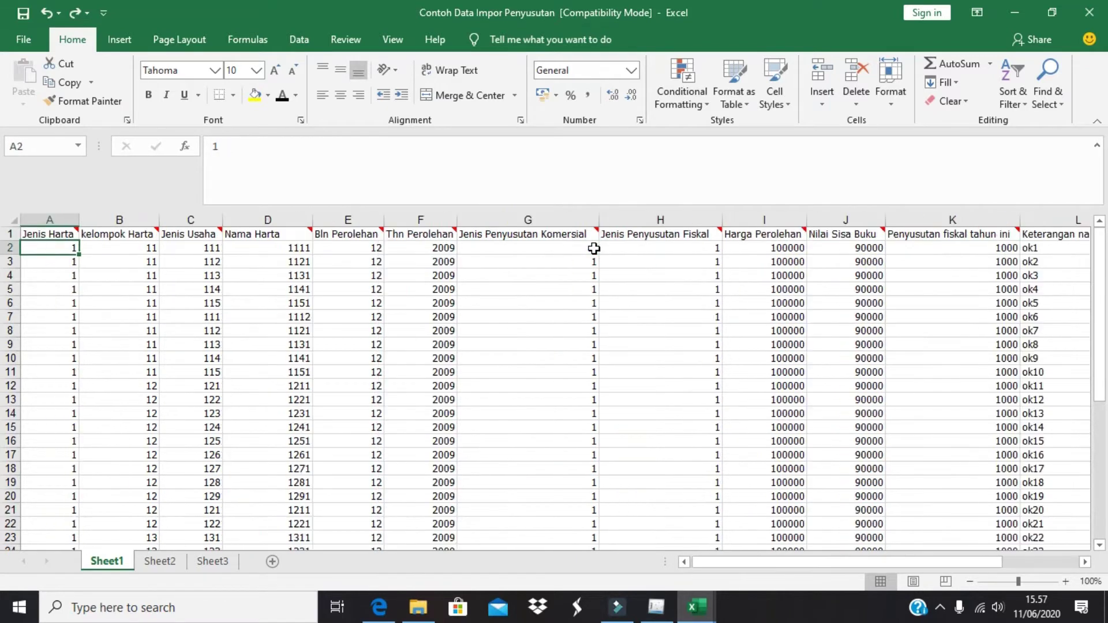
{"action": "left_click_drag", "start_coordinate": [10, 248], "coordinate": [8, 470]}
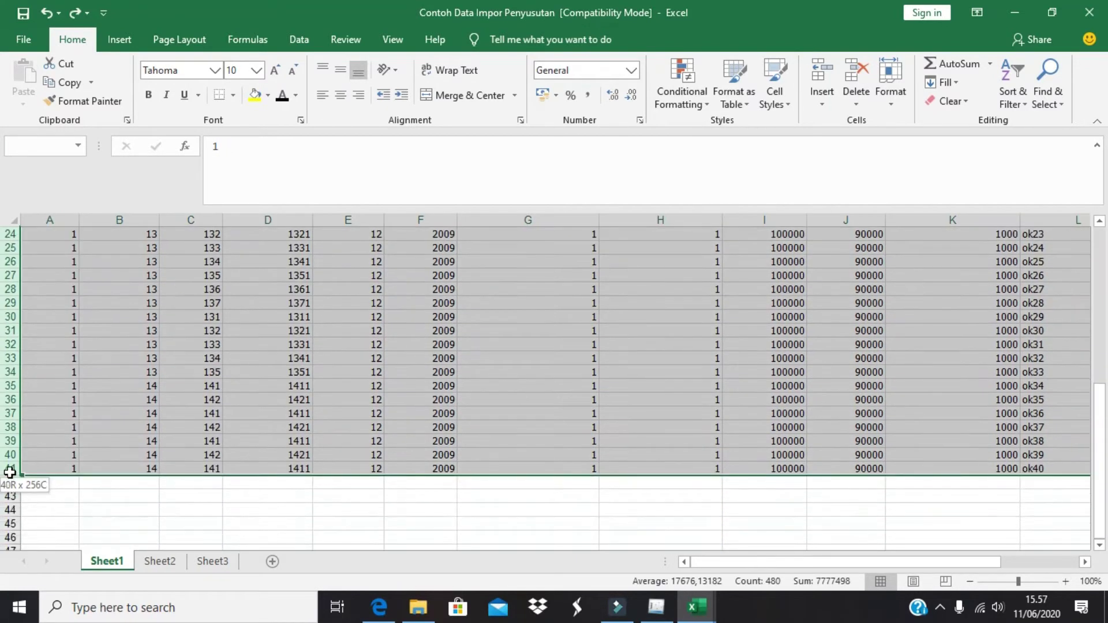
{"action": "right_click", "coordinate": [8, 391]}
{"action": "left_click", "coordinate": [67, 276]}
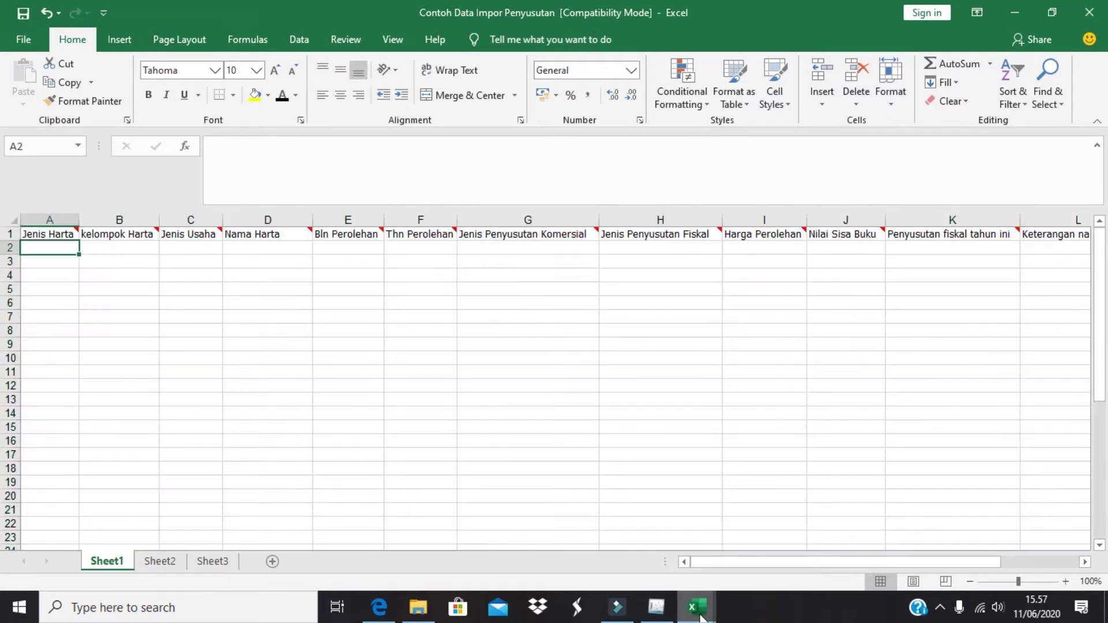
Copy the asset description Building 01 from the Aktiva tetap (penyusutan) workbook into Keterangan nama harta in row 2 of the import template
{"action": "mouse_move", "coordinate": [700, 616]}
{"action": "left_click", "coordinate": [519, 540]}
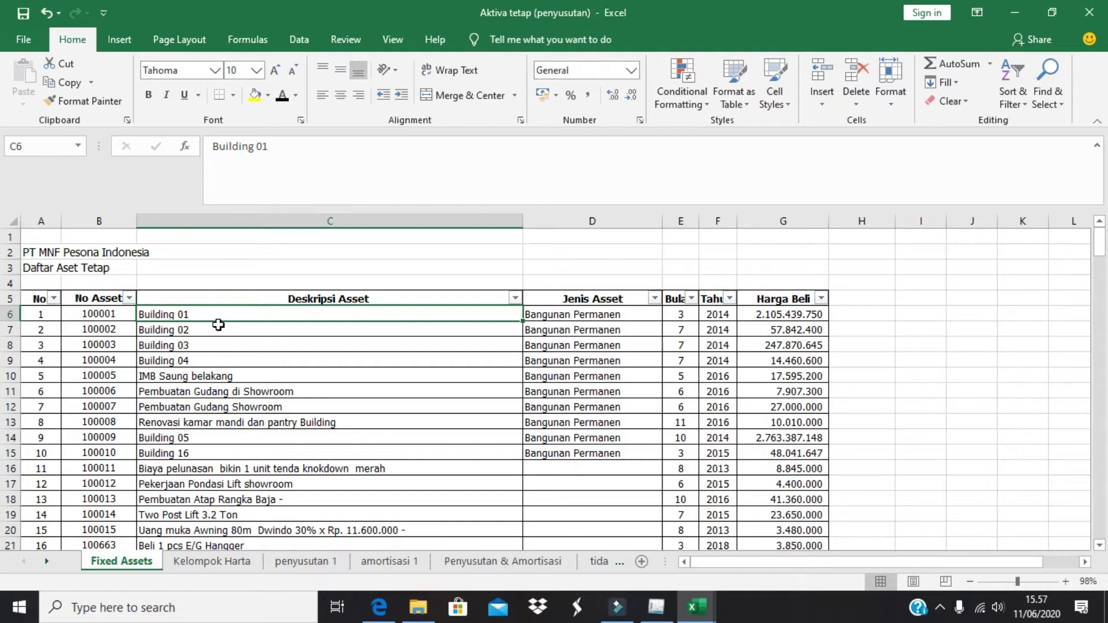
{"action": "key", "text": "ctrl+c"}
{"action": "key", "text": "alt+Tab"}
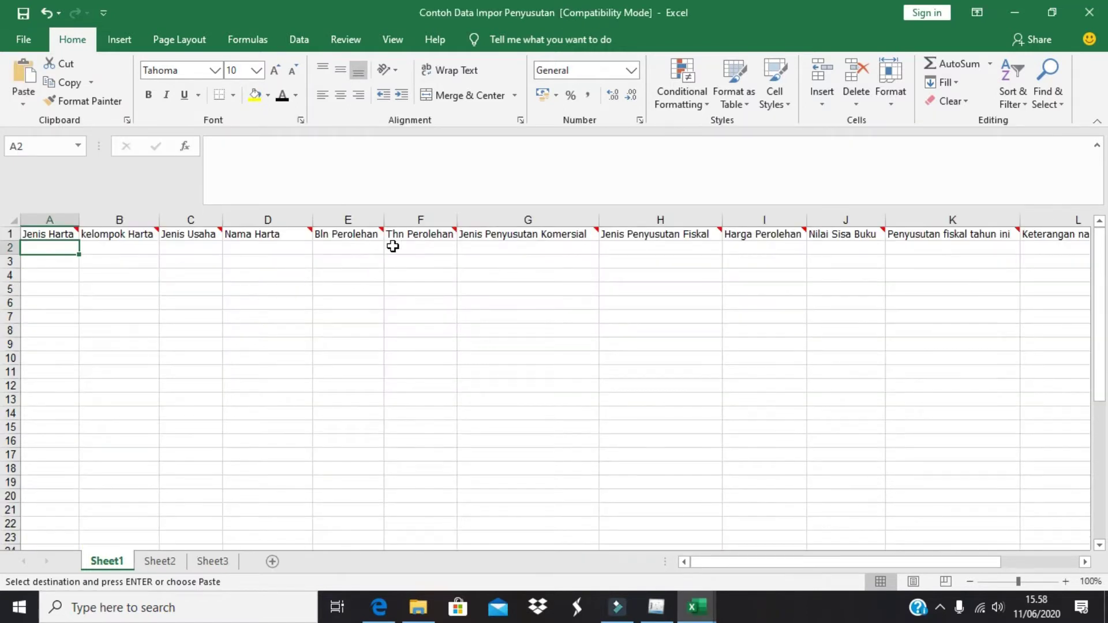
{"action": "left_click", "coordinate": [392, 247]}
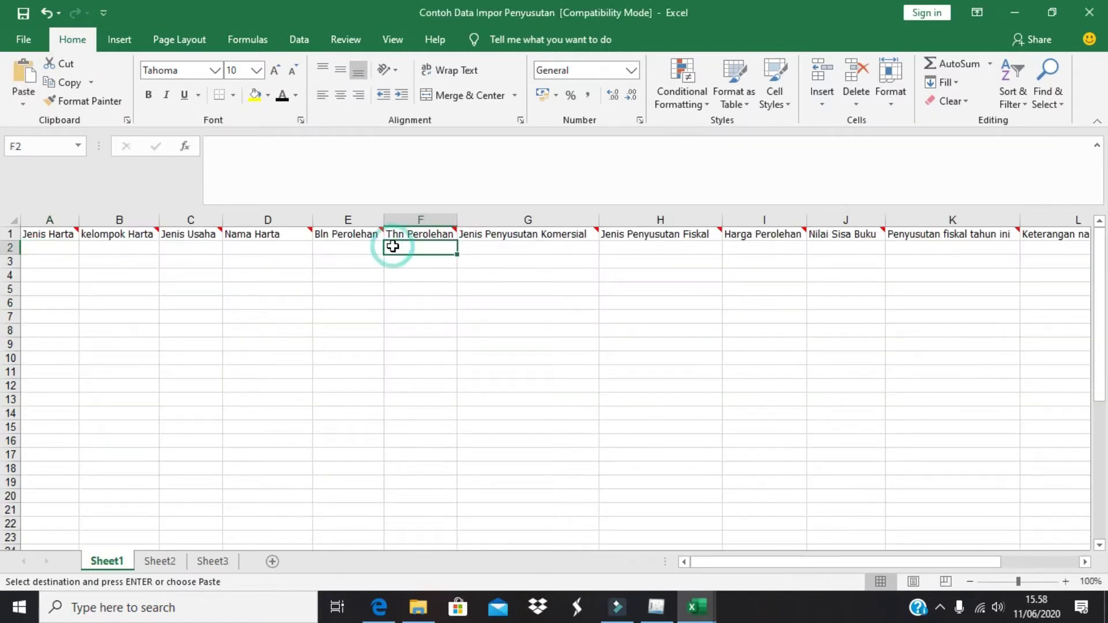
{"action": "key", "text": "Right"}
{"action": "key", "text": "Right"}
{"action": "key", "text": "Right"}
{"action": "key", "text": "Right"}
{"action": "key", "text": "Right"}
{"action": "key", "text": "Right"}
{"action": "key", "text": "Right"}
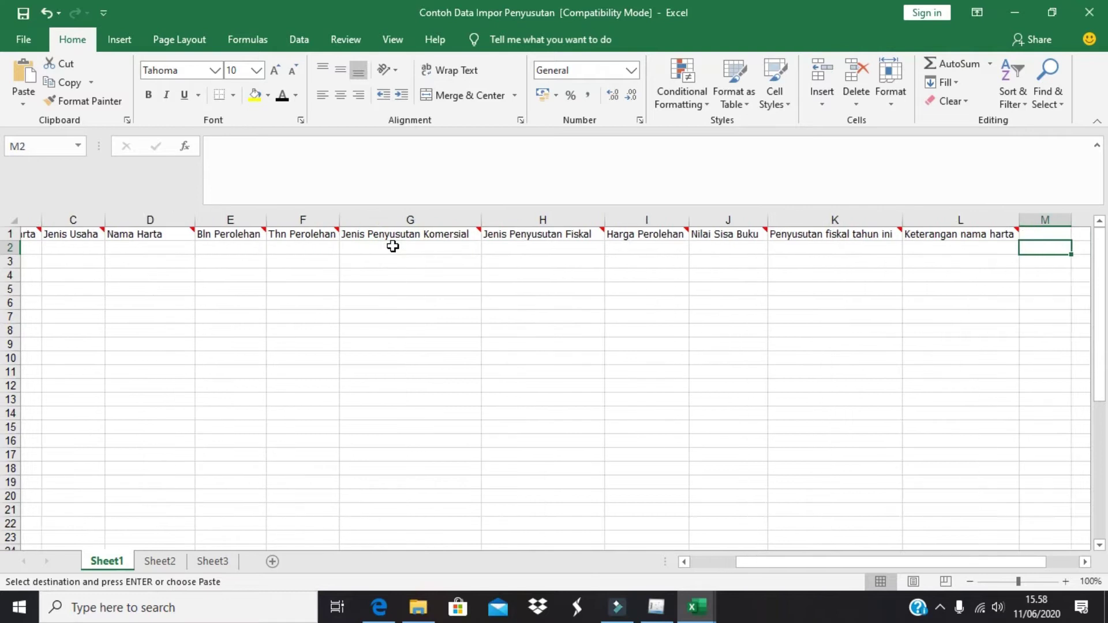
{"action": "key", "text": "Left"}
{"action": "key", "text": "Left"}
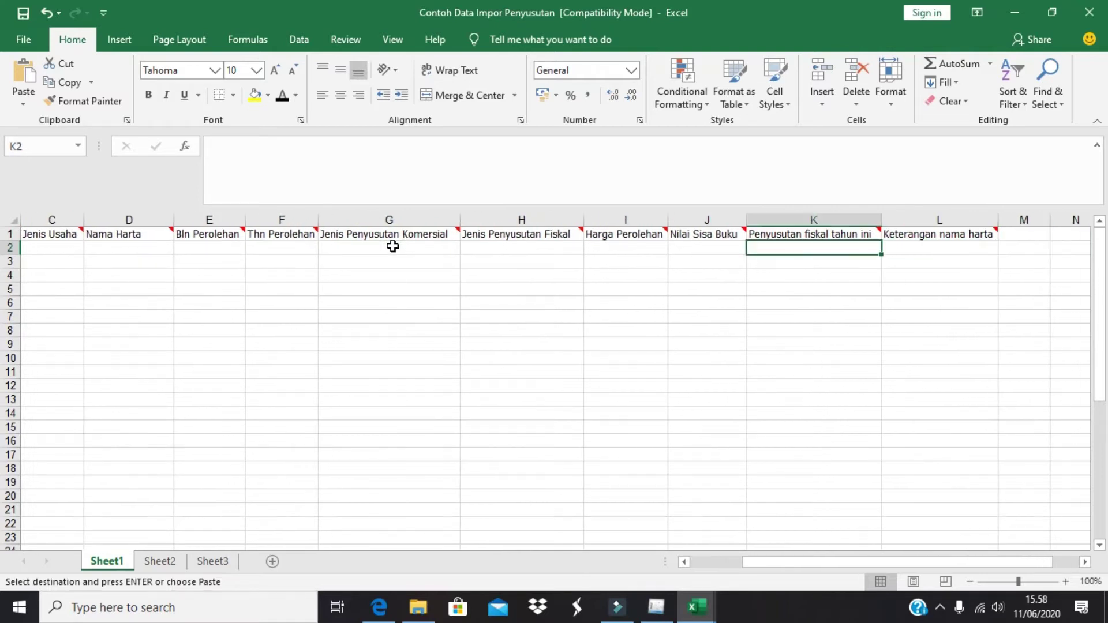
{"action": "key", "text": "Right"}
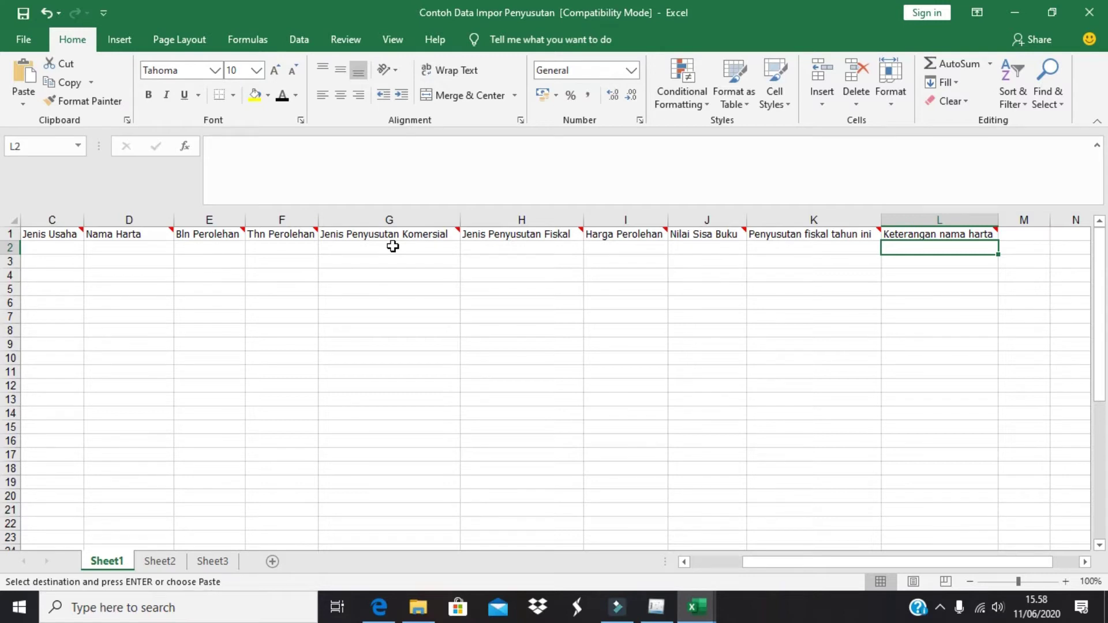
{"action": "key", "text": "ctrl+v"}
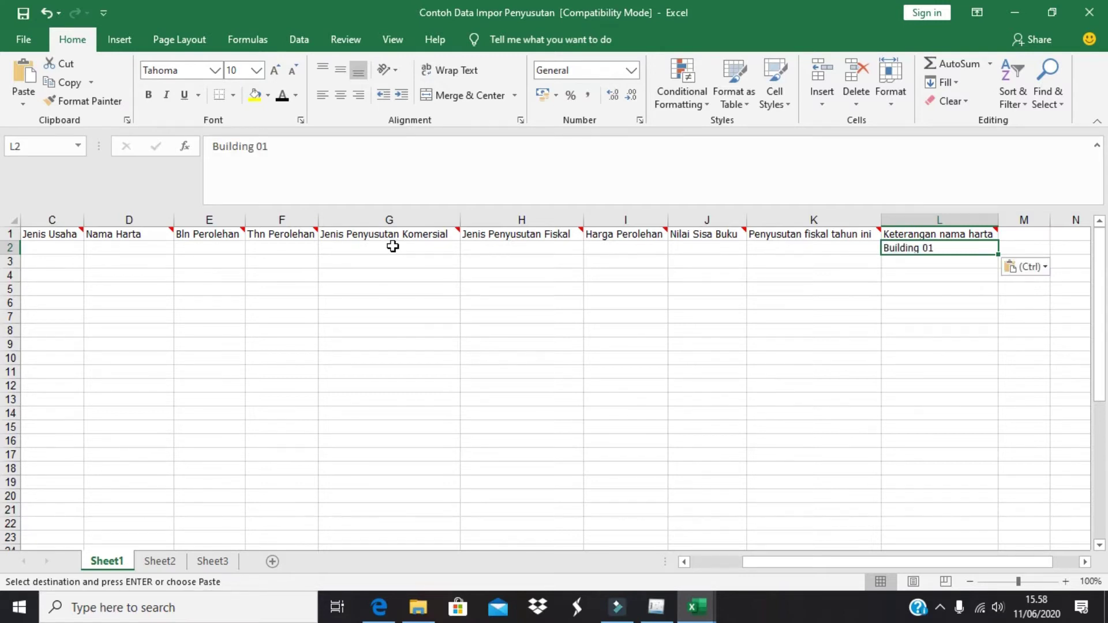
{"action": "key", "text": "Escape"}
Check the asset list's Jenis Asset column, and copy Building 01's acquisition month, 3, into Bln Perolehan in row 2 of the template
{"action": "left_click", "coordinate": [775, 246]}
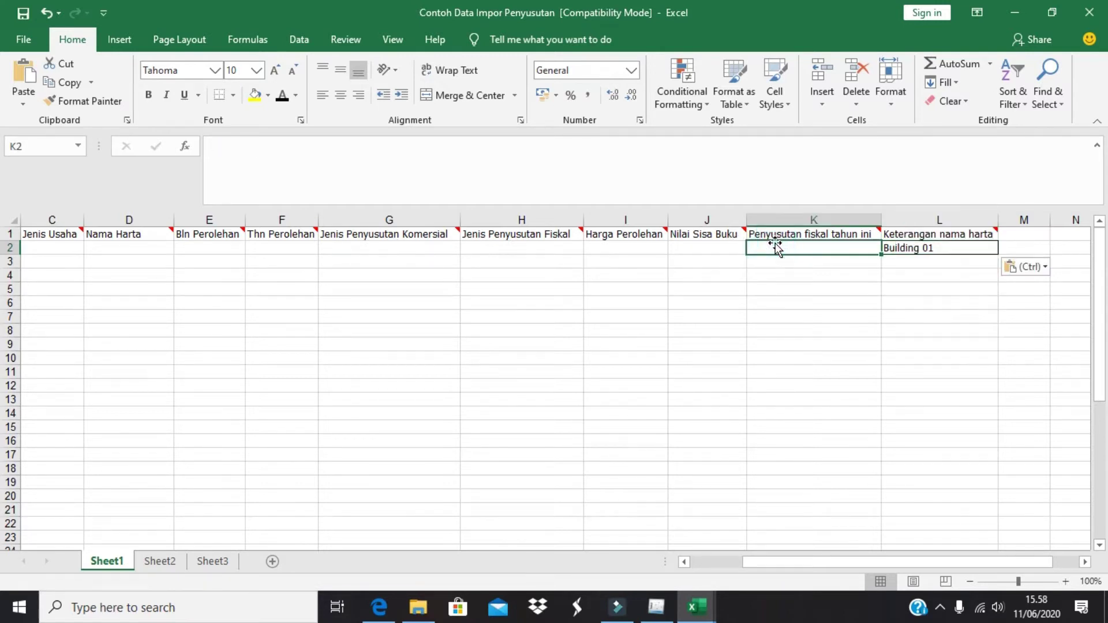
{"action": "key", "text": "alt+Tab"}
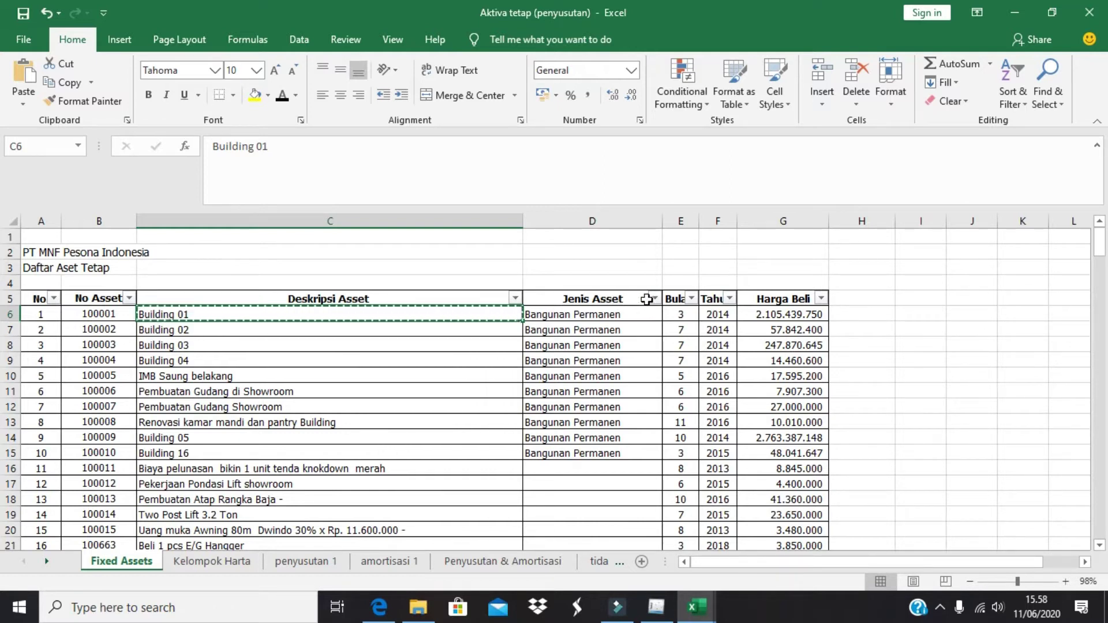
{"action": "left_click", "coordinate": [646, 299]}
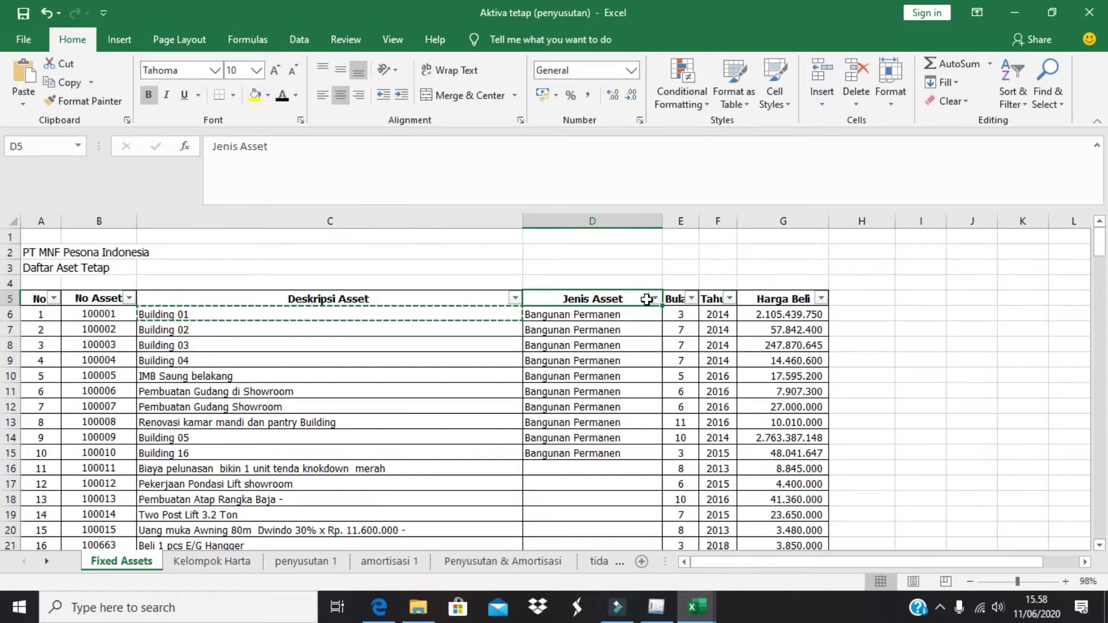
{"action": "key", "text": "alt+Tab"}
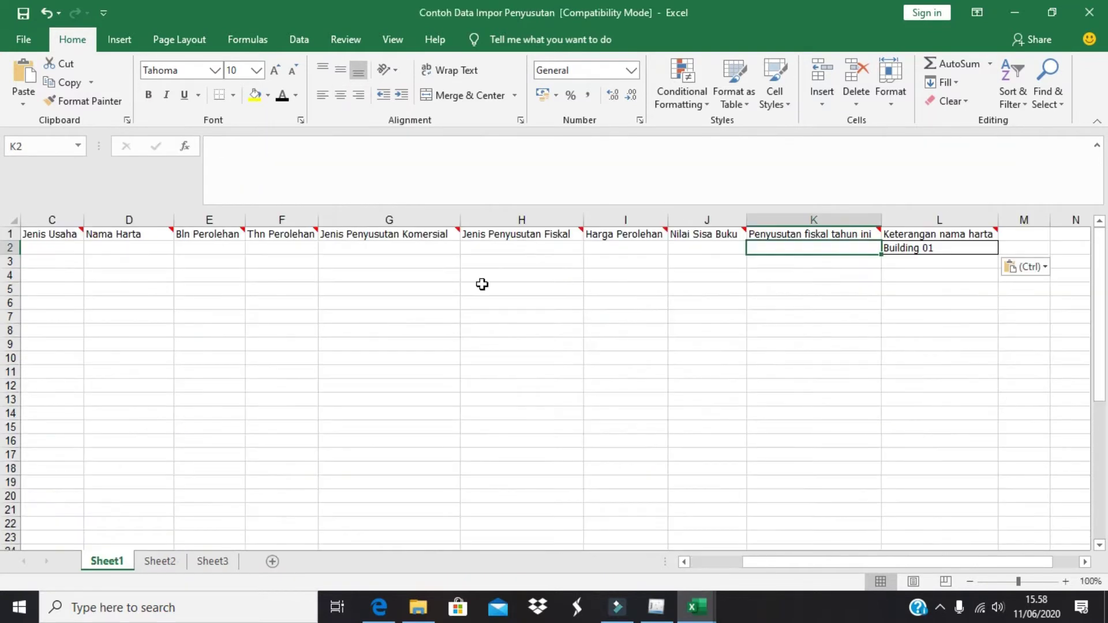
{"action": "mouse_move", "coordinate": [72, 239]}
{"action": "key", "text": "alt+Tab"}
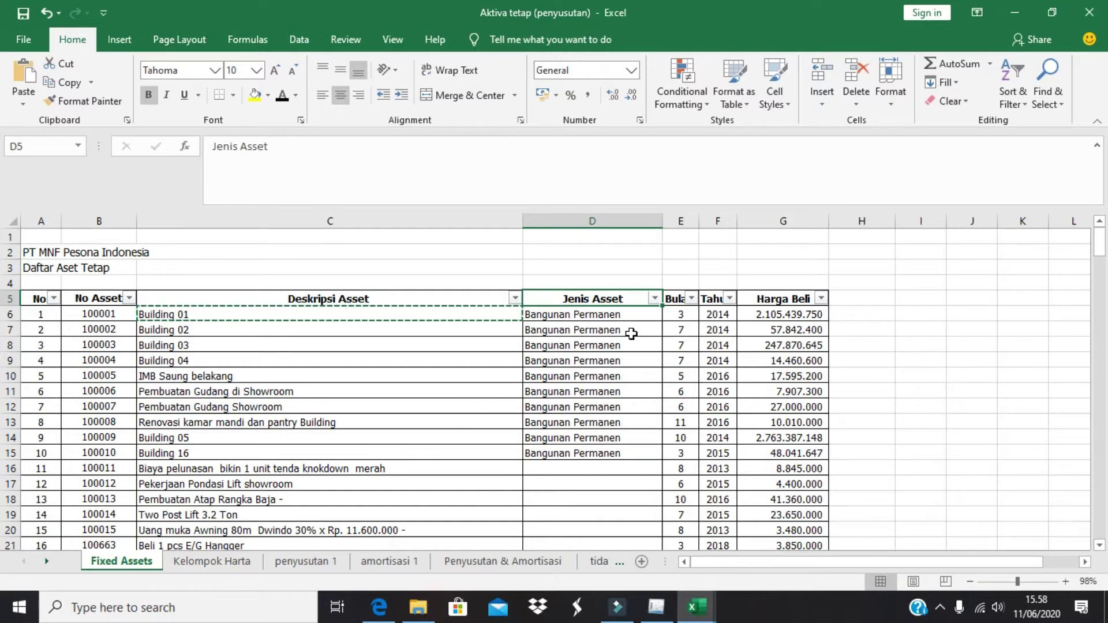
{"action": "left_click", "coordinate": [686, 316]}
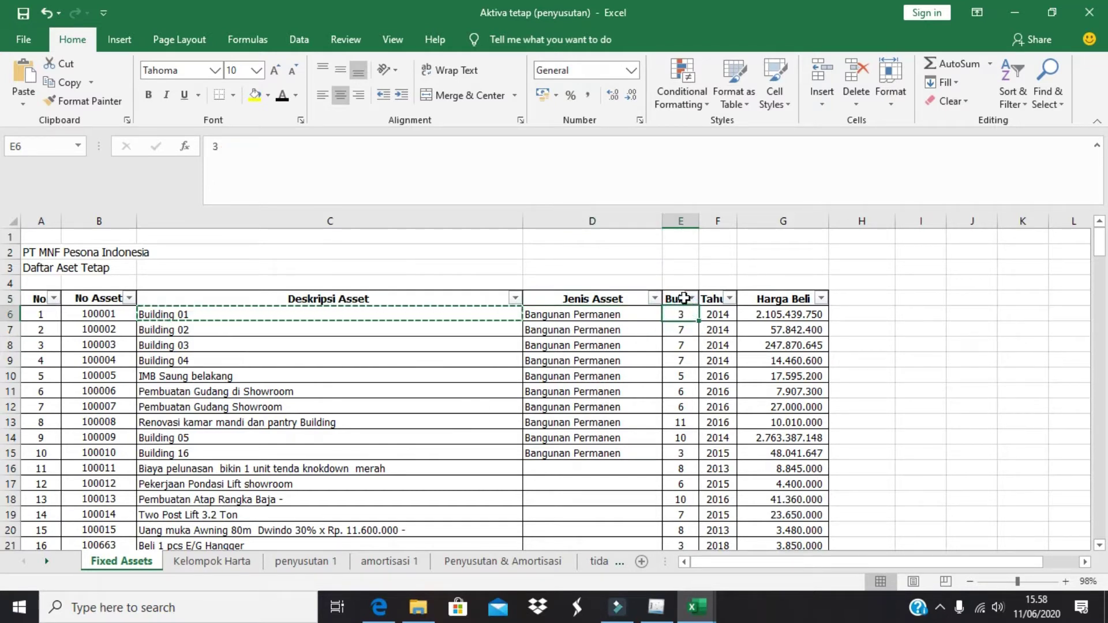
{"action": "left_click", "coordinate": [681, 301]}
{"action": "left_click", "coordinate": [684, 316]}
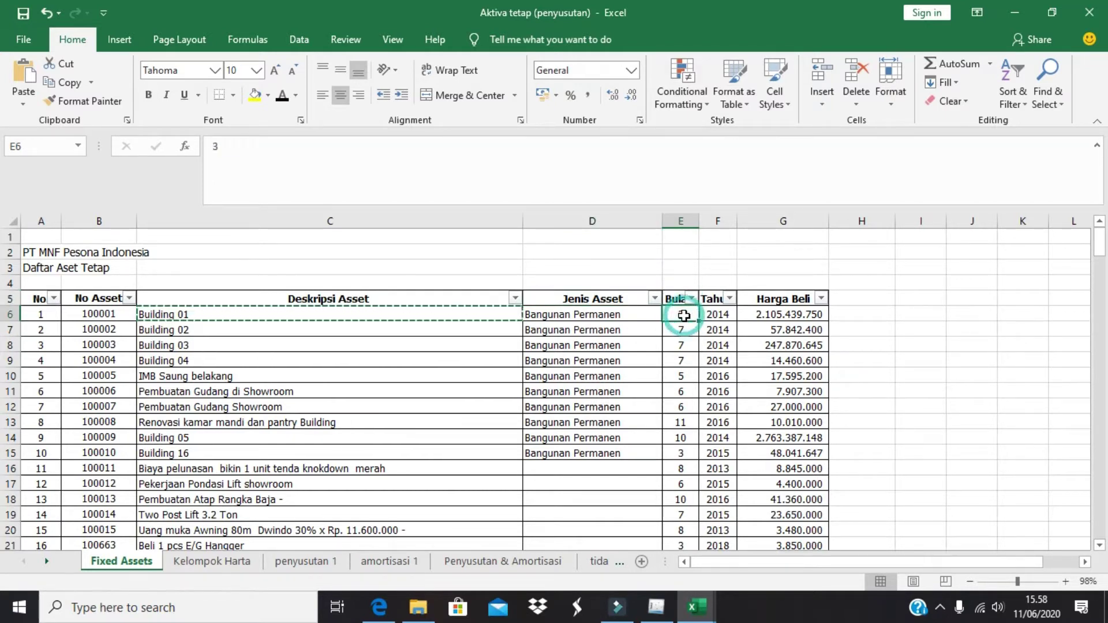
{"action": "key", "text": "alt+Tab"}
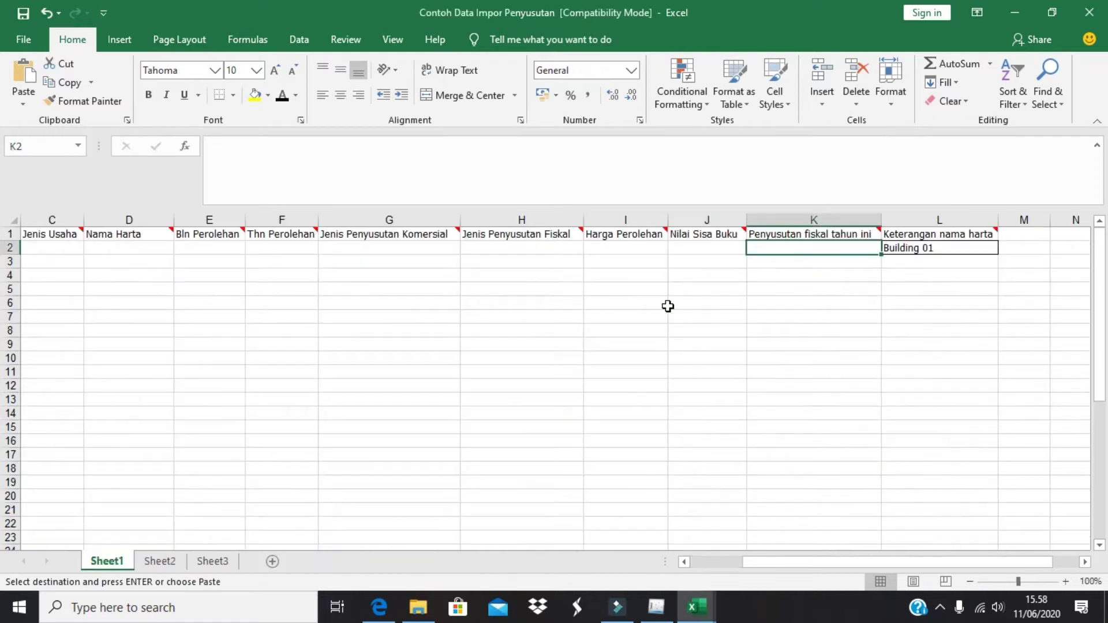
{"action": "left_click", "coordinate": [227, 248]}
{"action": "key", "text": "ctrl+v"}
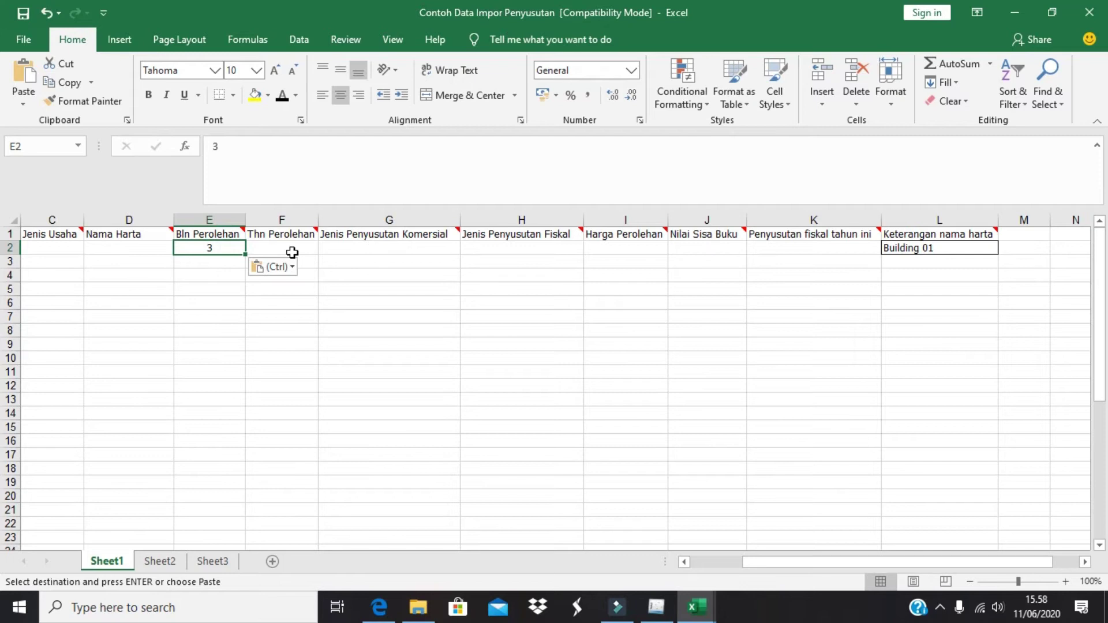
Copy Building 01's acquisition year, 2014, from the asset list into Thn Perolehan in row 2 of the template
{"action": "key", "text": "alt+Tab"}
{"action": "left_click", "coordinate": [711, 314]}
{"action": "key", "text": "ctrl+c"}
{"action": "key", "text": "alt+Tab"}
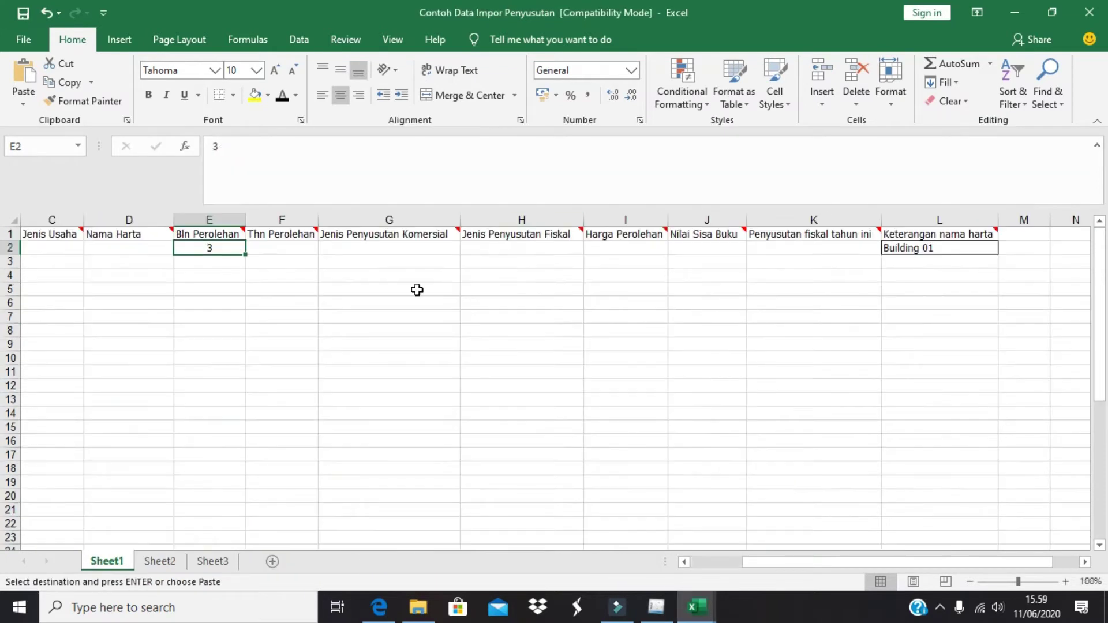
{"action": "left_click", "coordinate": [312, 249]}
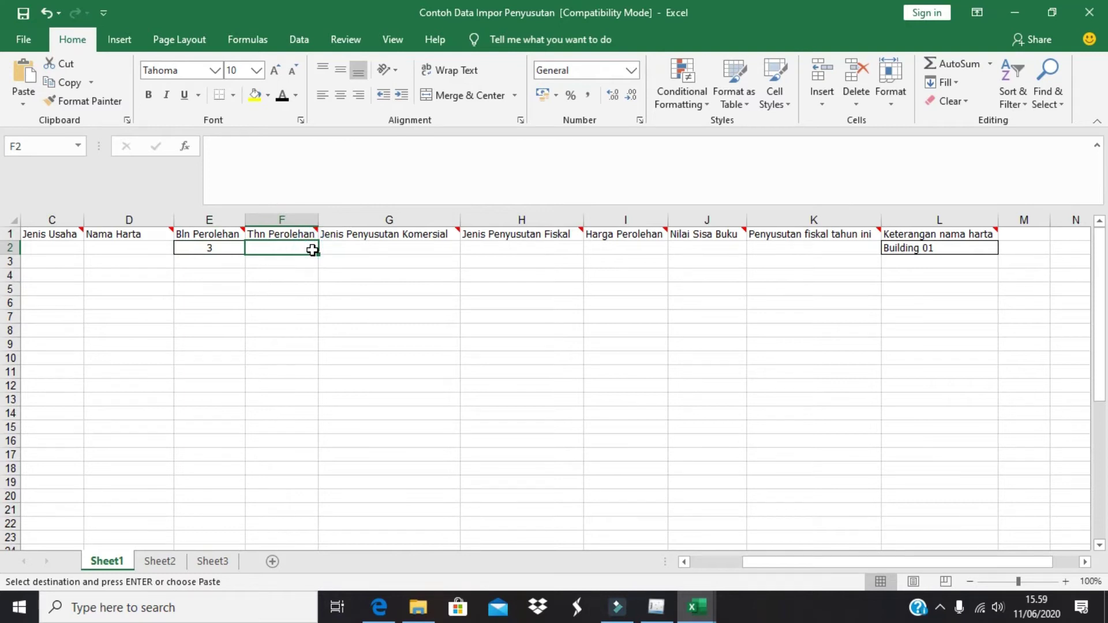
{"action": "key", "text": "ctrl+v"}
Copy Building 01's Harga Beli of 2.105.439.750 from the asset list into Harga Perolehan in row 2 of the template
{"action": "key", "text": "alt+Tab"}
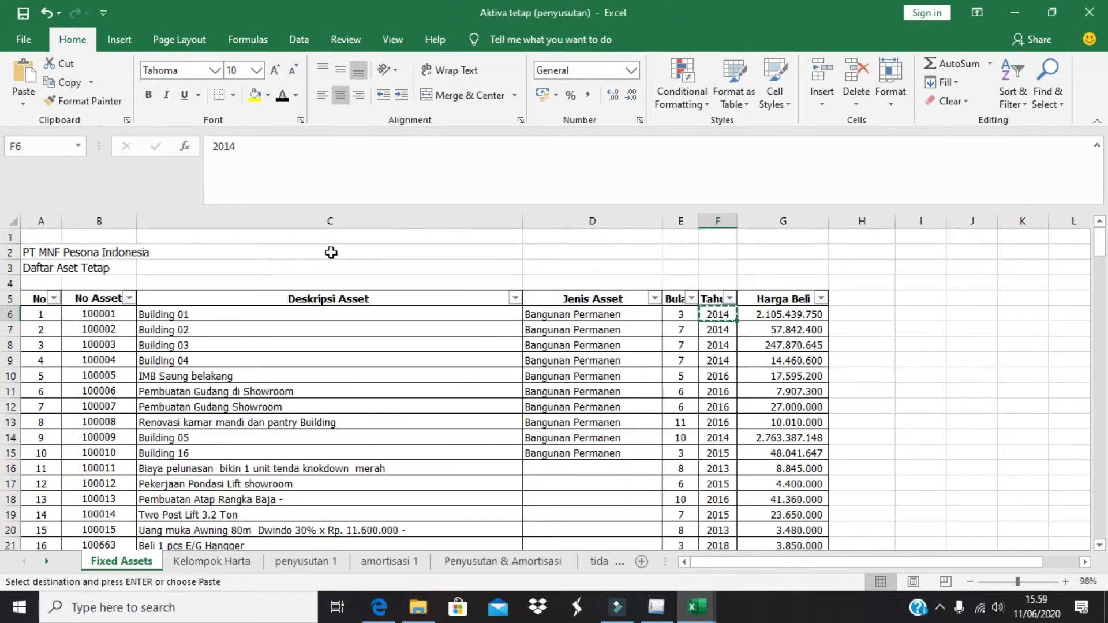
{"action": "left_click", "coordinate": [803, 310]}
{"action": "key", "text": "ctrl+c"}
{"action": "key", "text": "alt+Tab"}
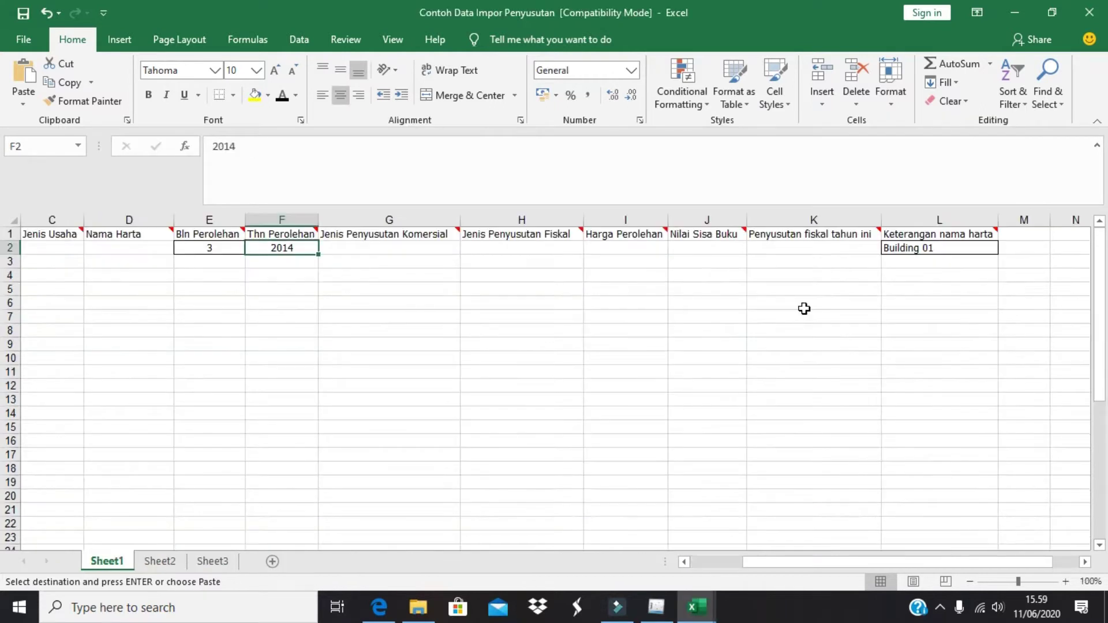
{"action": "left_click", "coordinate": [595, 250]}
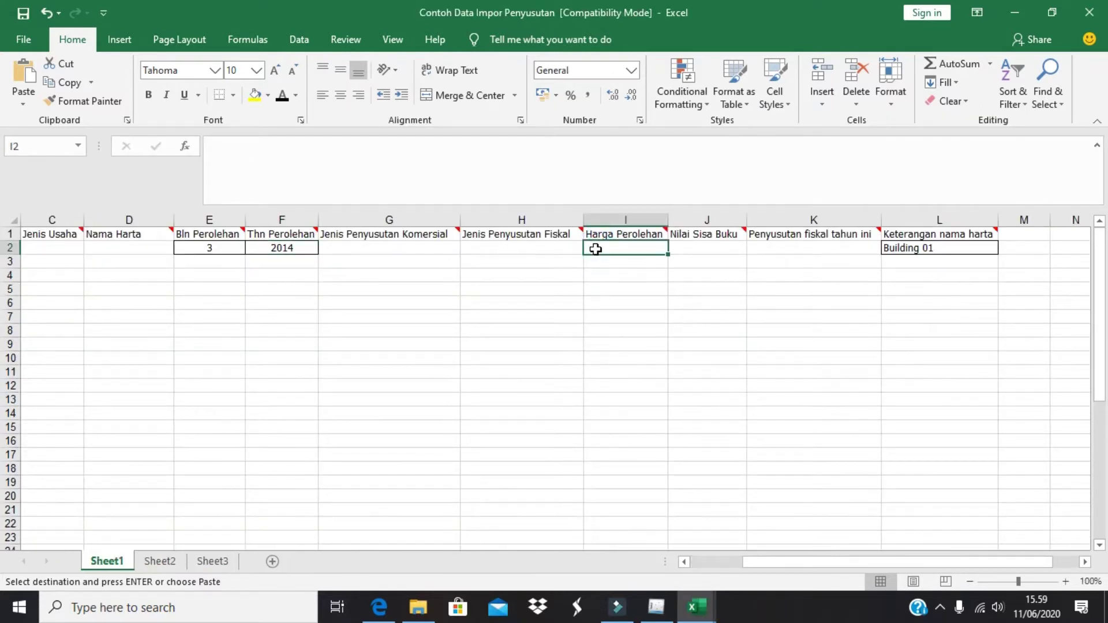
{"action": "key", "text": "ctrl+v"}
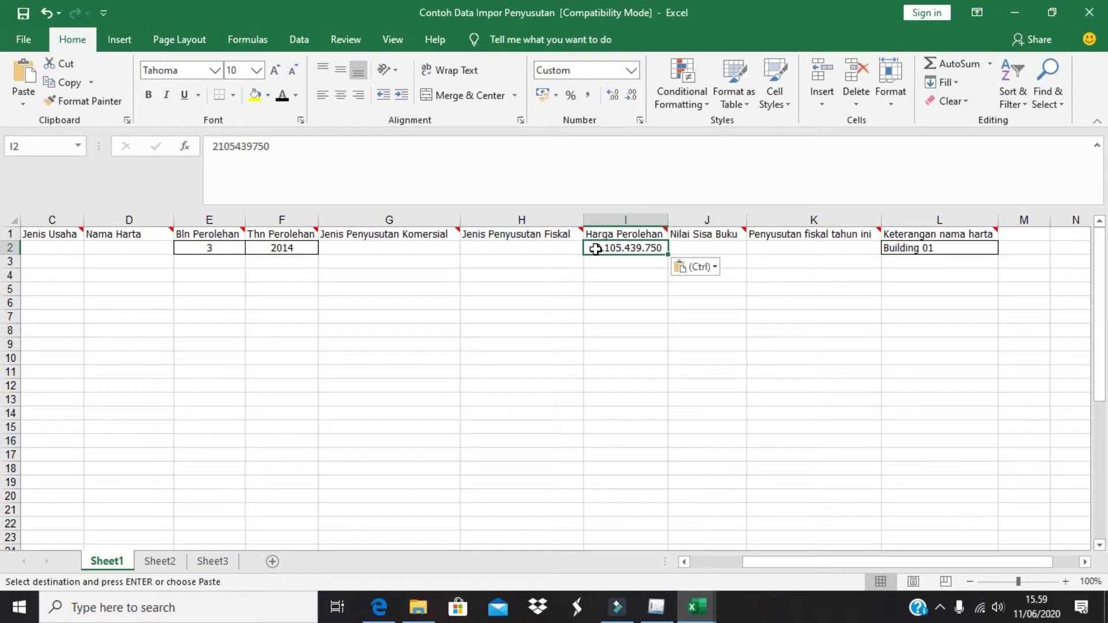
{"action": "left_click", "coordinate": [671, 289]}
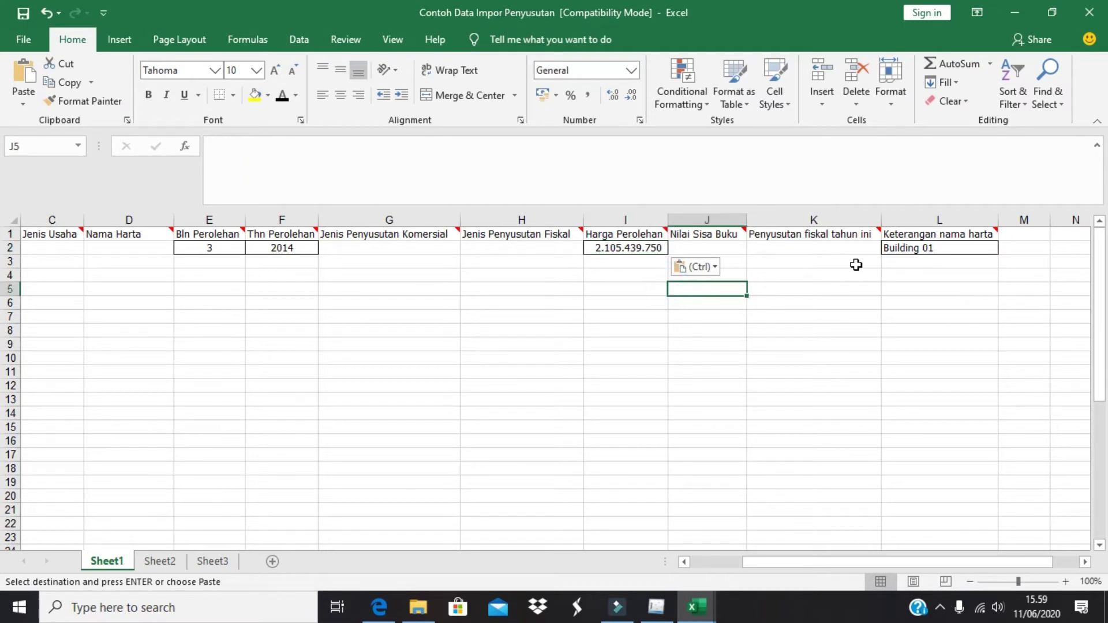
Switch to eSPT, start a new depreciation entry, and set Jenis Harta to Kelompok Bangunan and Kelompok Harta to Permanen
{"action": "key", "text": "alt+Tab"}
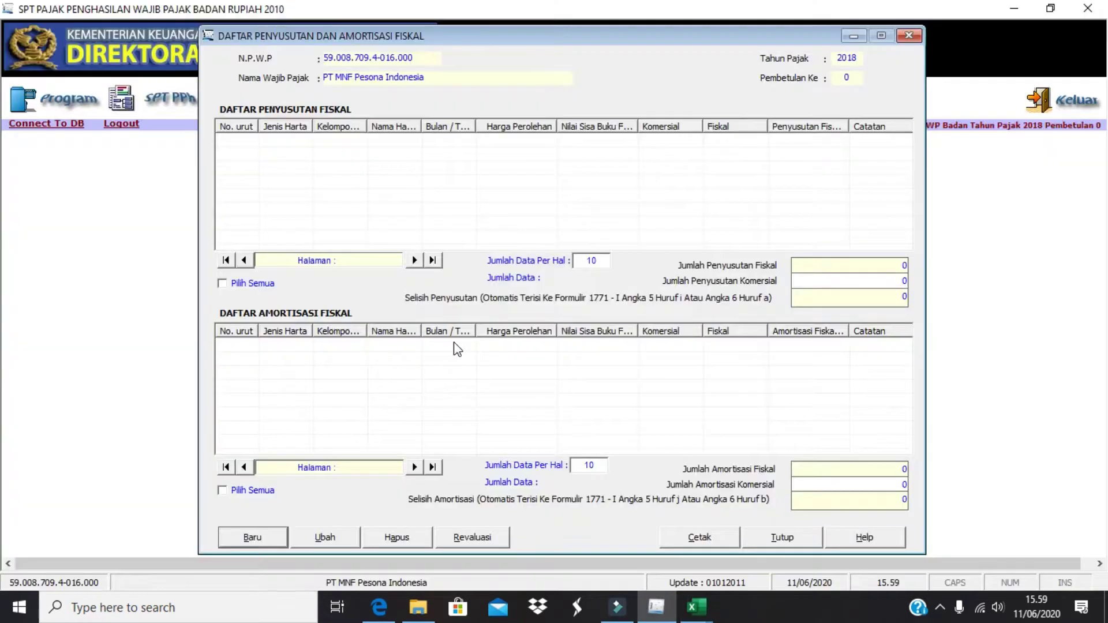
{"action": "left_click", "coordinate": [252, 538]}
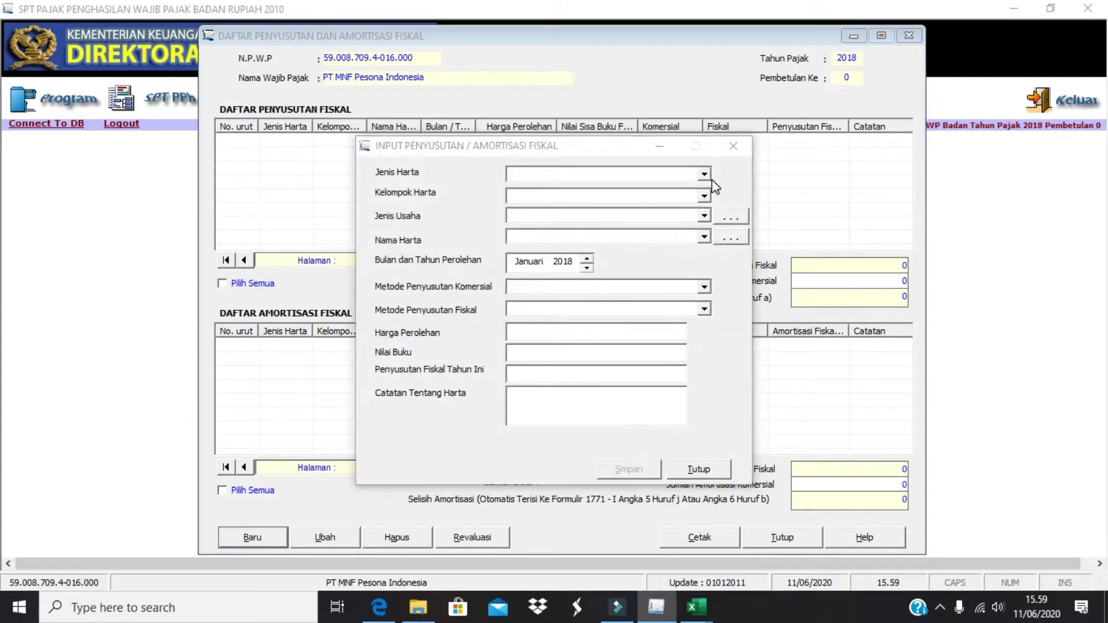
{"action": "key", "text": "alt+Tab"}
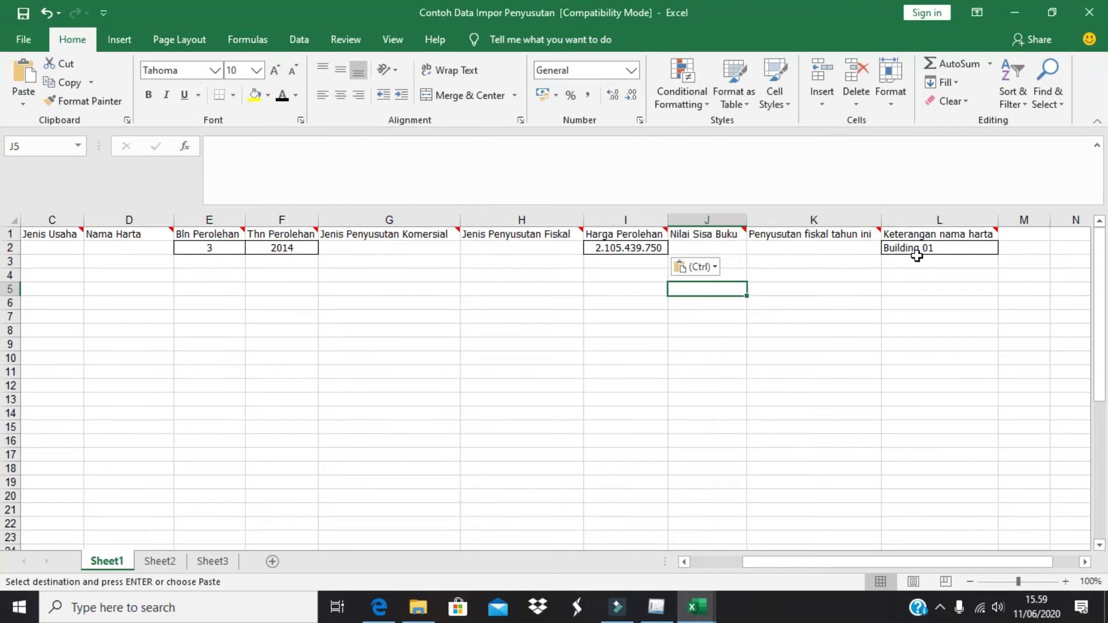
{"action": "key", "text": "alt+Tab"}
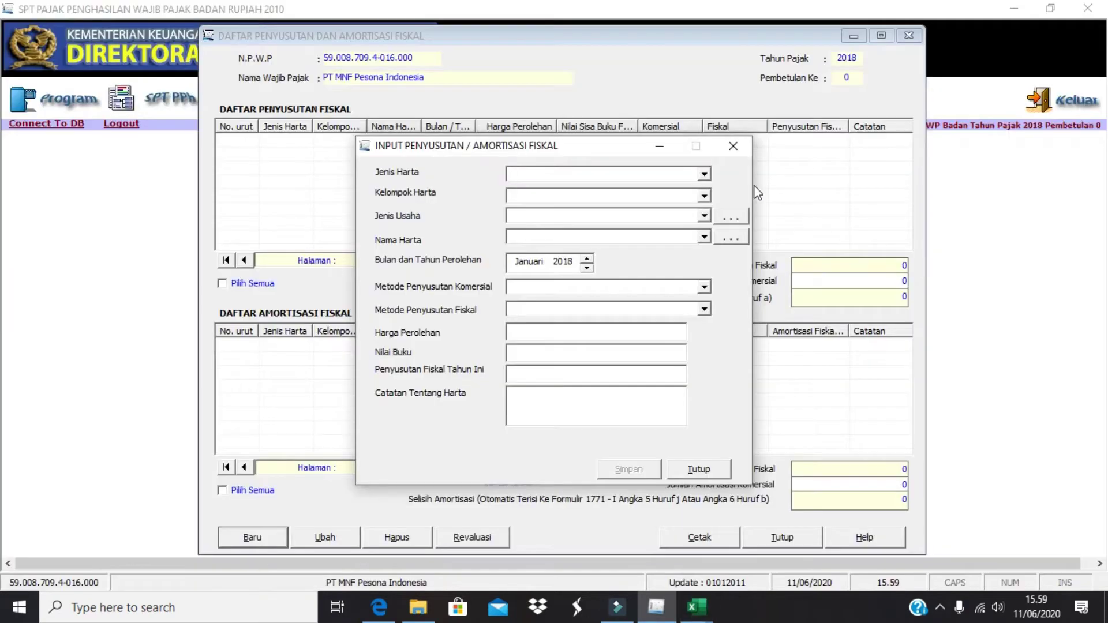
{"action": "left_click", "coordinate": [704, 175]}
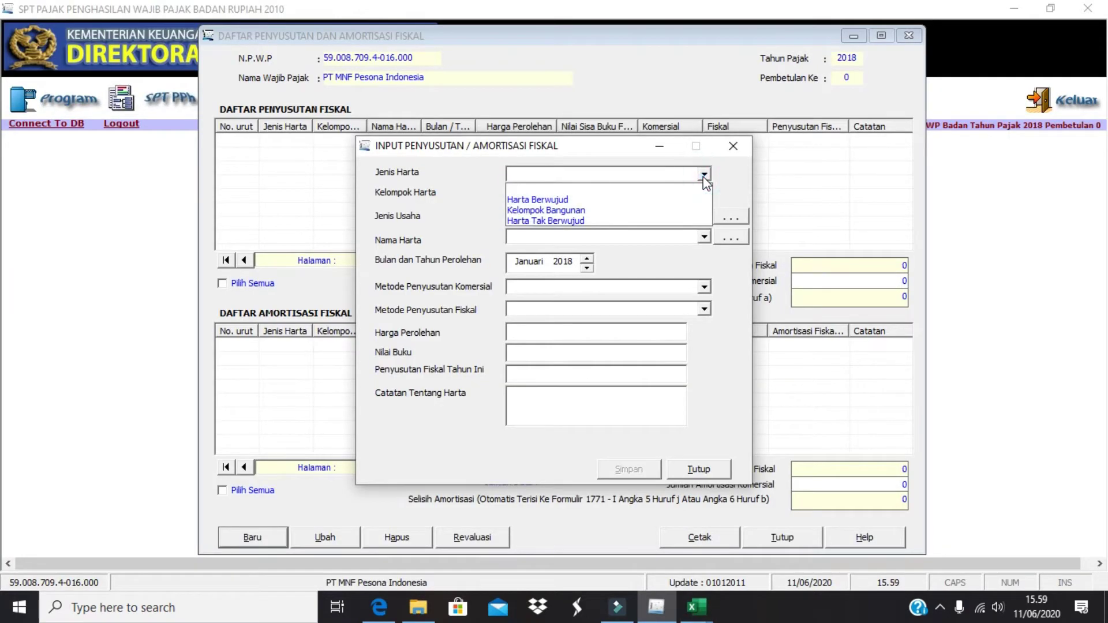
{"action": "left_click", "coordinate": [668, 210]}
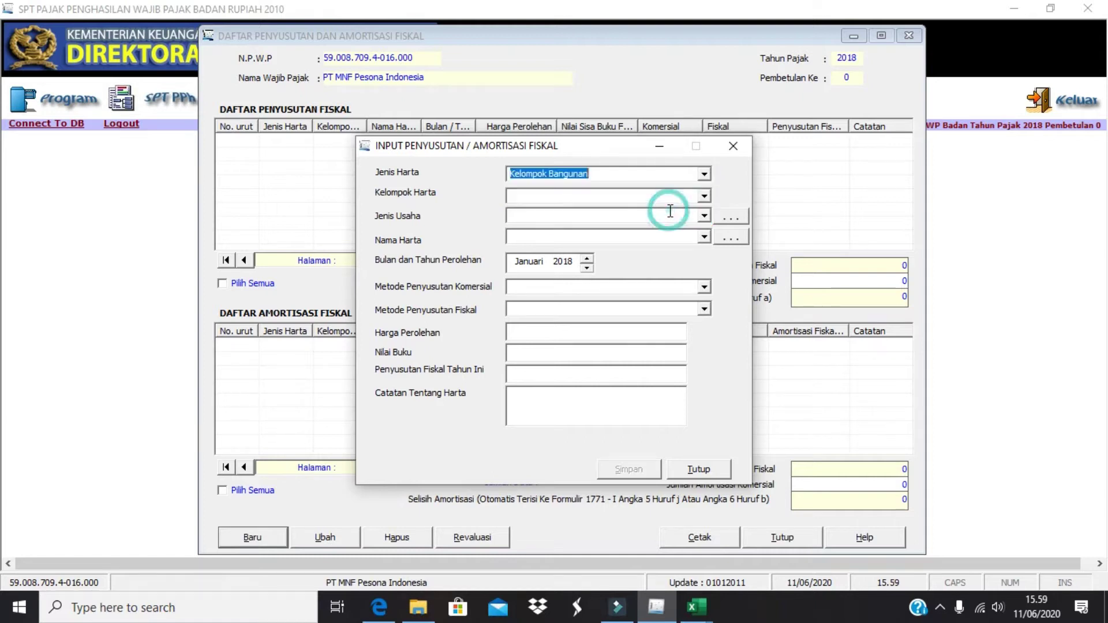
{"action": "left_click", "coordinate": [704, 198]}
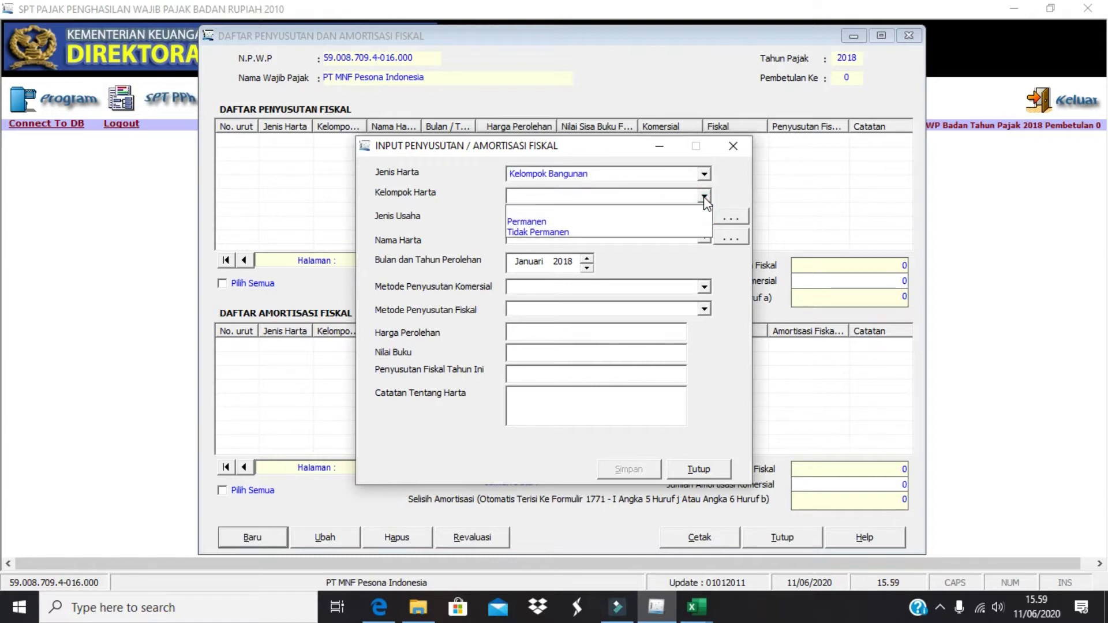
{"action": "left_click", "coordinate": [690, 220]}
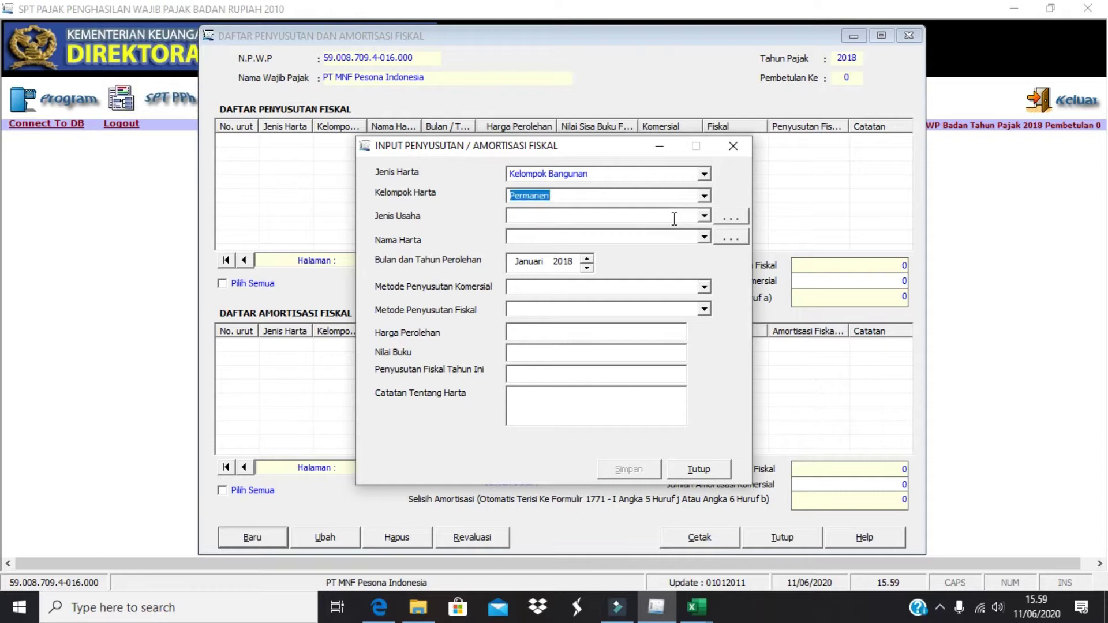
Review the Kelompok Harta options and the Jenis Usaha code reference list for permanent buildings
{"action": "left_click", "coordinate": [704, 199]}
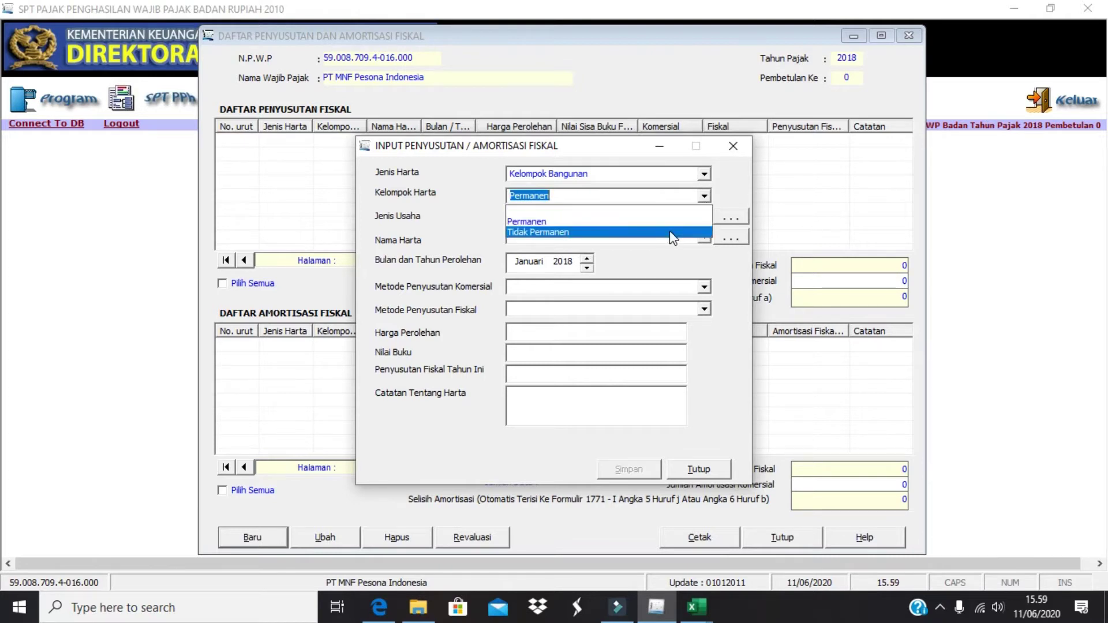
{"action": "left_click", "coordinate": [750, 191]}
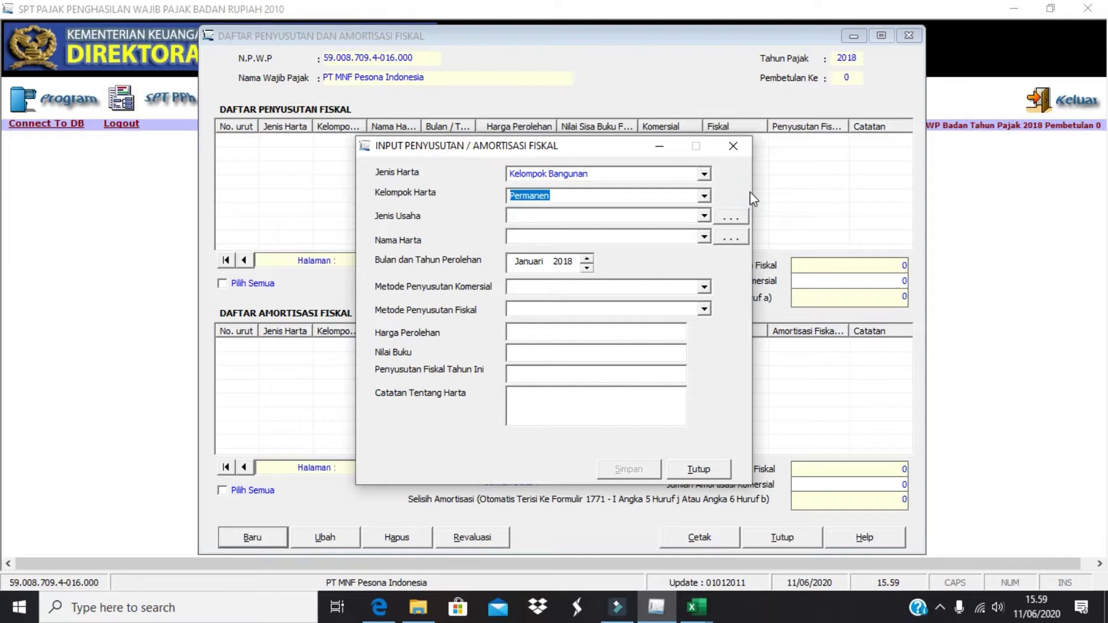
{"action": "left_click", "coordinate": [716, 216]}
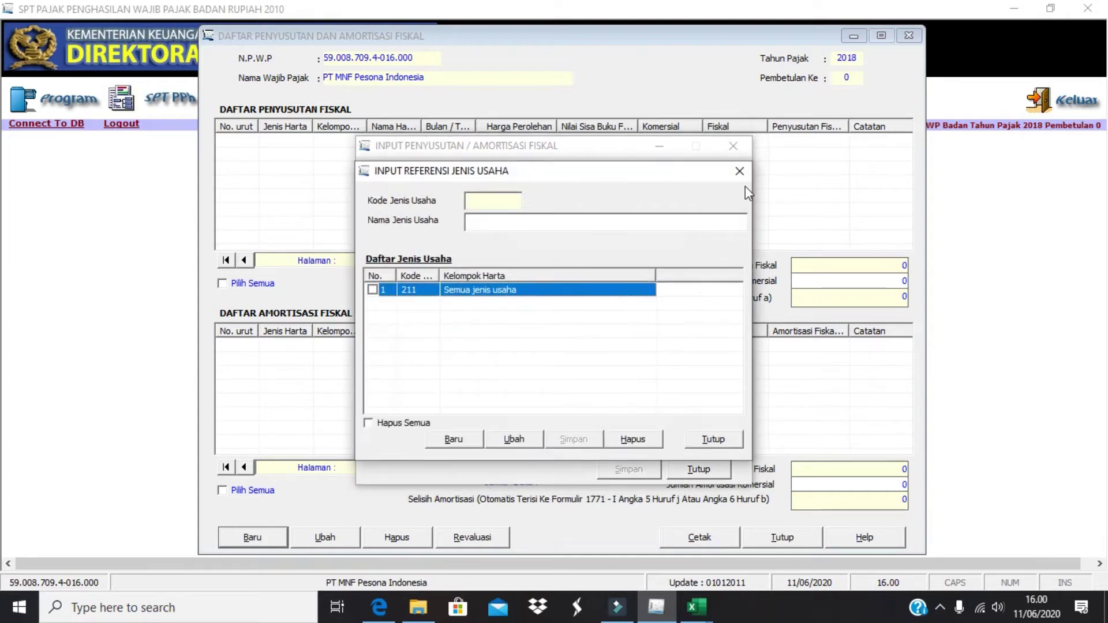
{"action": "left_click", "coordinate": [745, 171]}
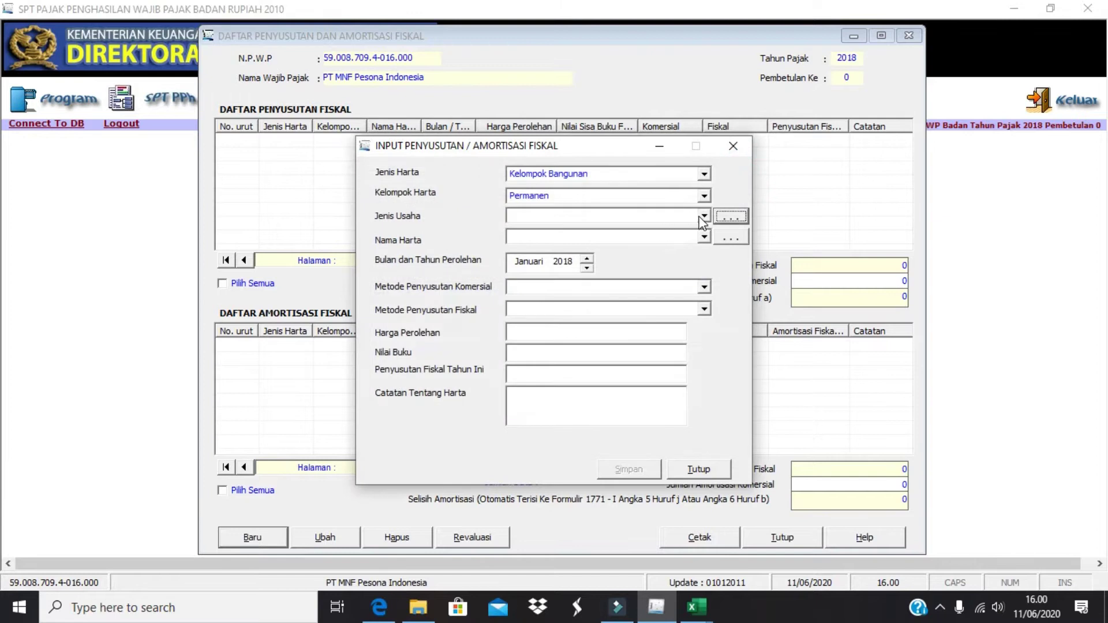
Set Jenis Usaha to Semua jenis usaha and check the available Nama Harta options
{"action": "left_click", "coordinate": [703, 216]}
{"action": "left_click", "coordinate": [664, 236]}
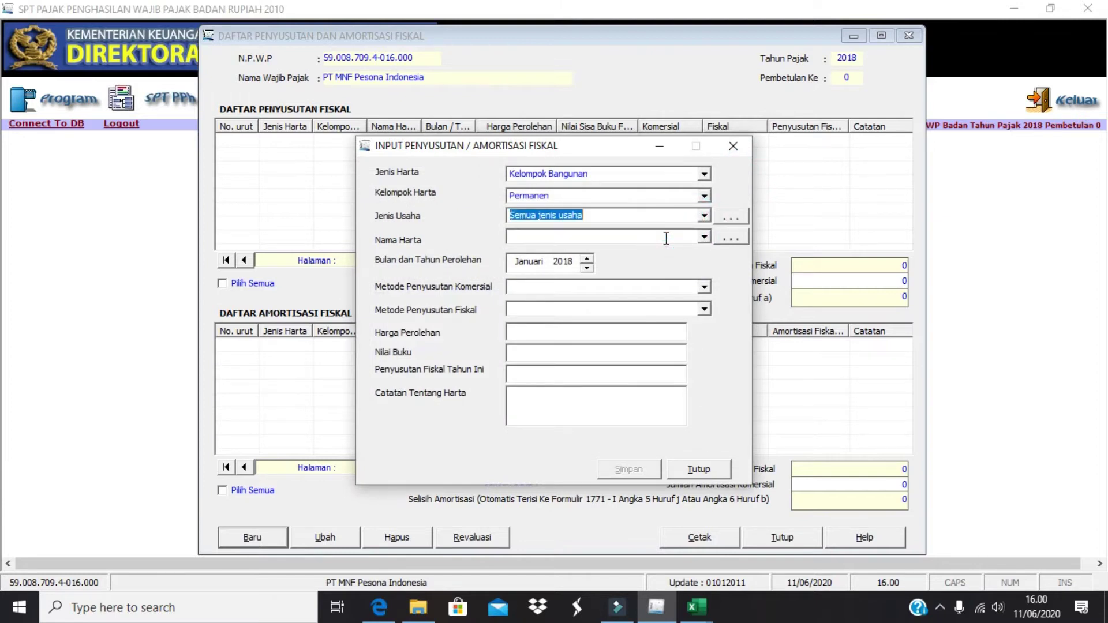
{"action": "left_click", "coordinate": [705, 237]}
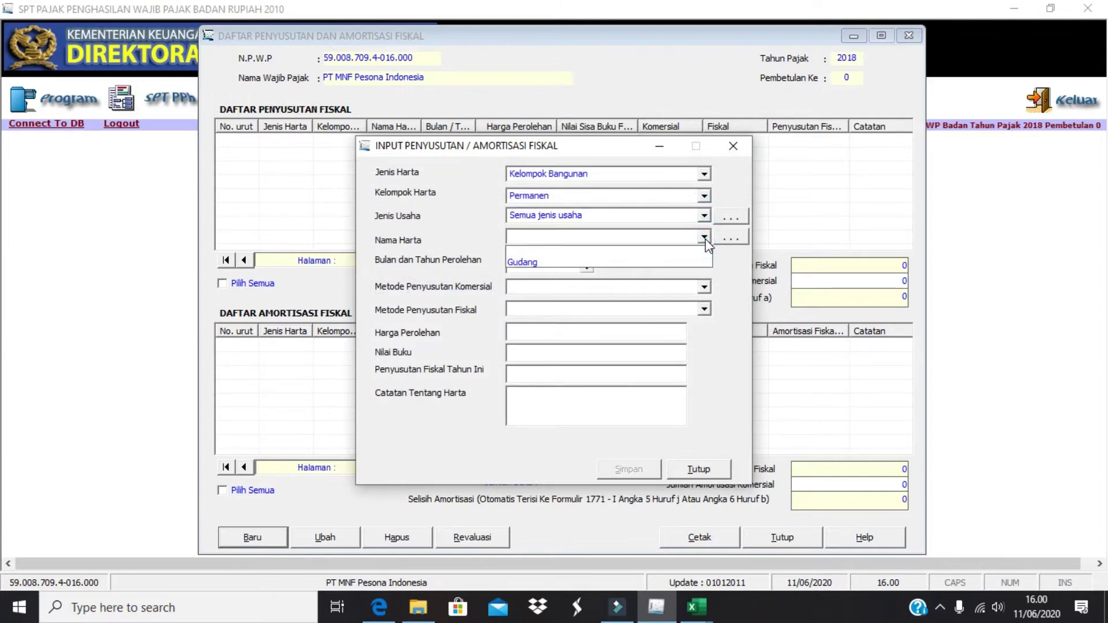
{"action": "left_click", "coordinate": [705, 238]}
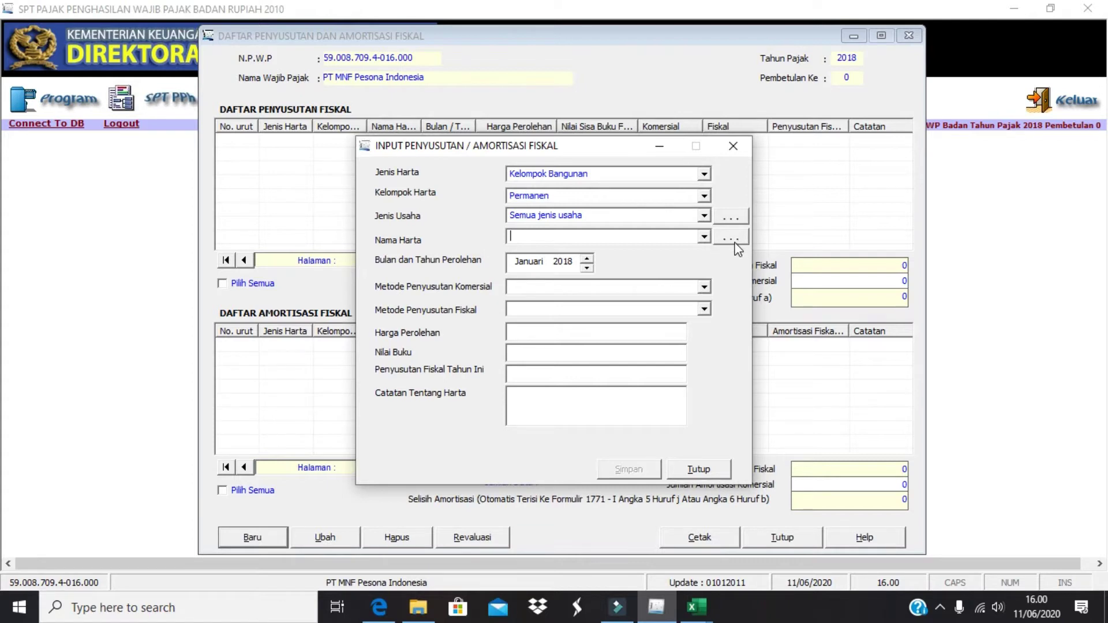
Add Bangunan to the Nama Harta reference list and choose it as the entry's Nama Harta
{"action": "left_click", "coordinate": [735, 243]}
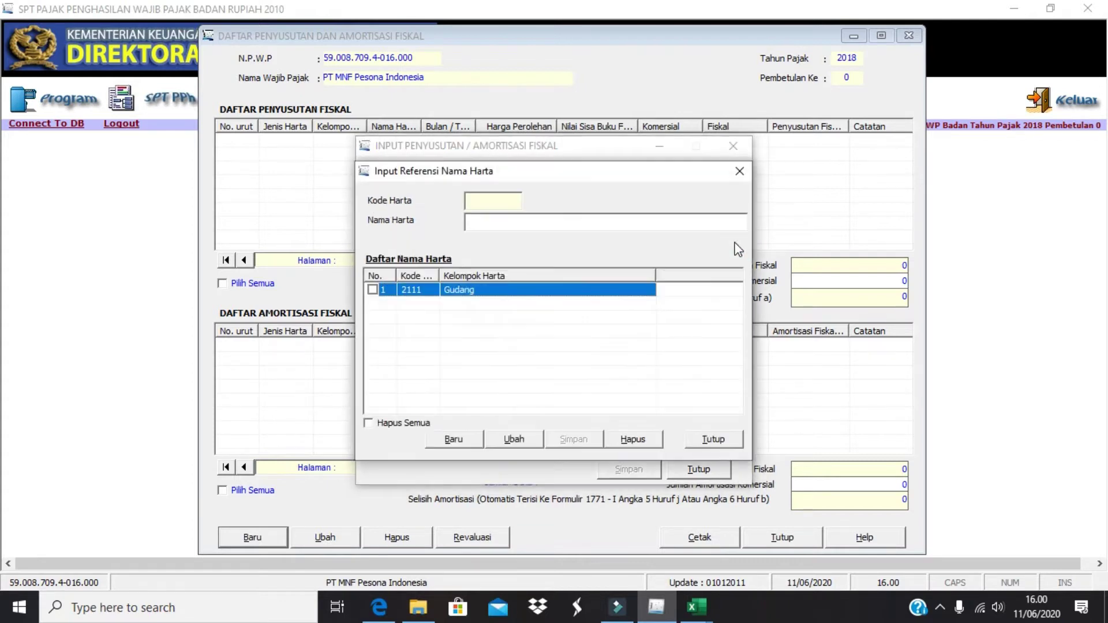
{"action": "left_click", "coordinate": [464, 440]}
{"action": "type", "text": "Bangunan"}
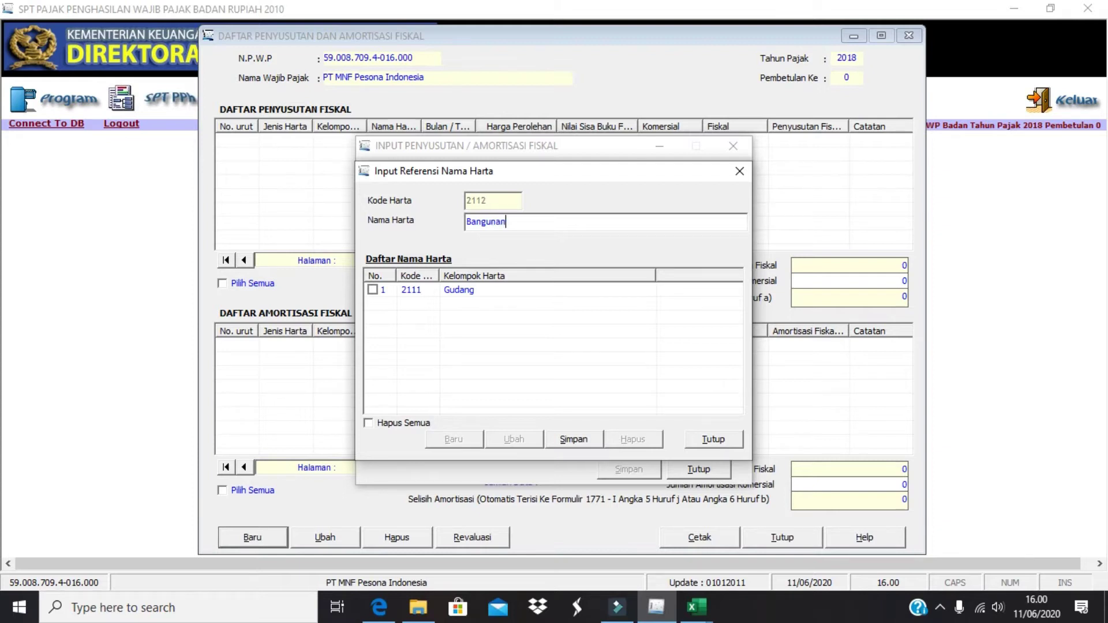
{"action": "left_click", "coordinate": [594, 437]}
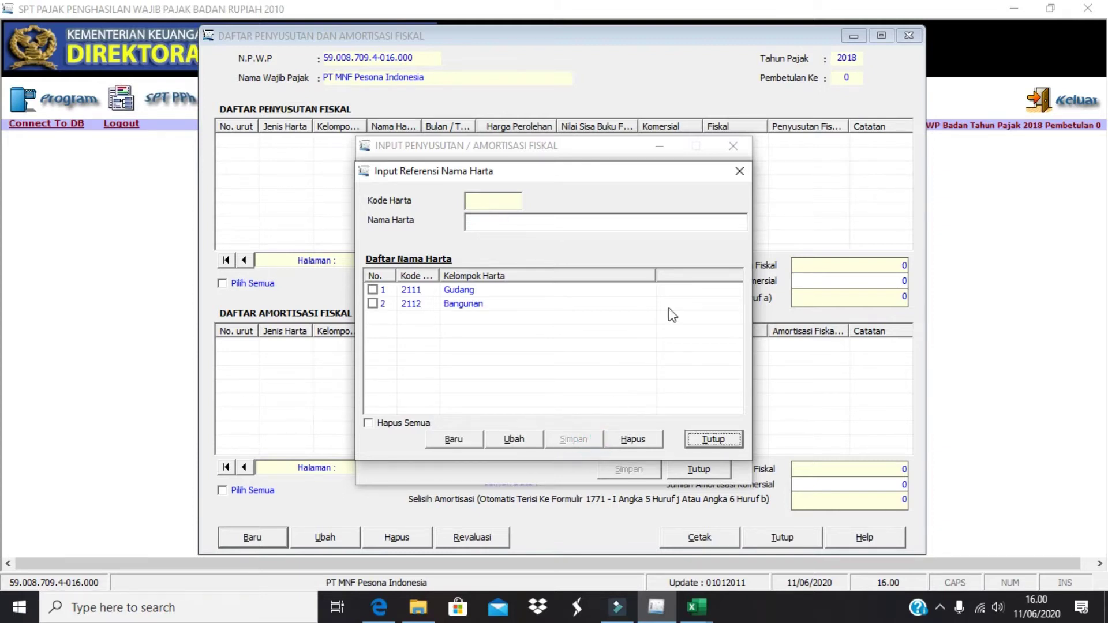
{"action": "left_click", "coordinate": [739, 171]}
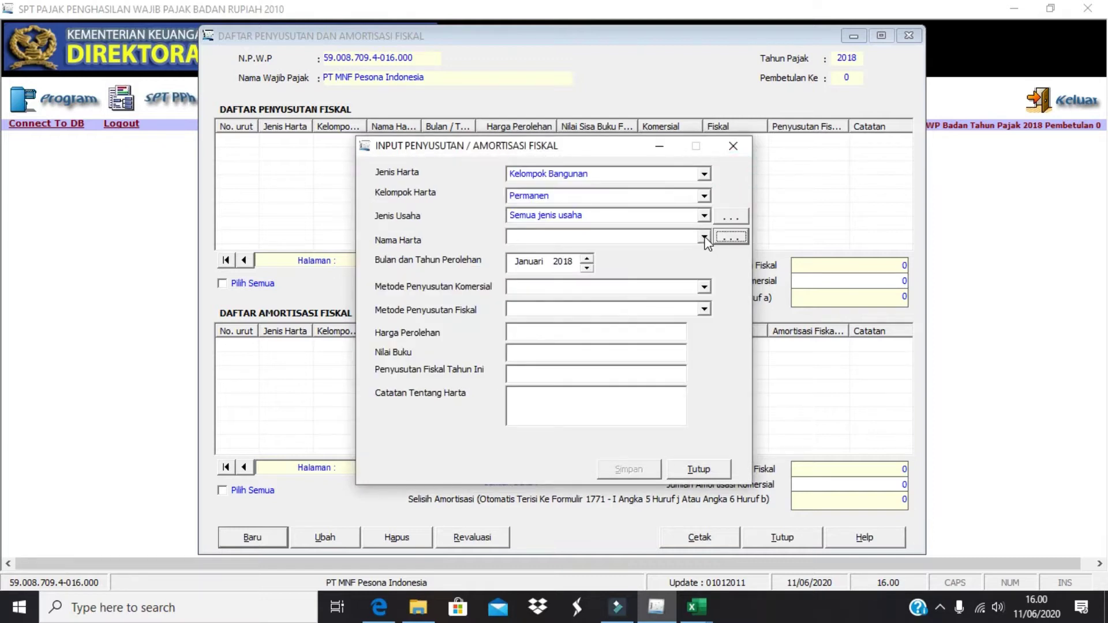
{"action": "left_click", "coordinate": [705, 237]}
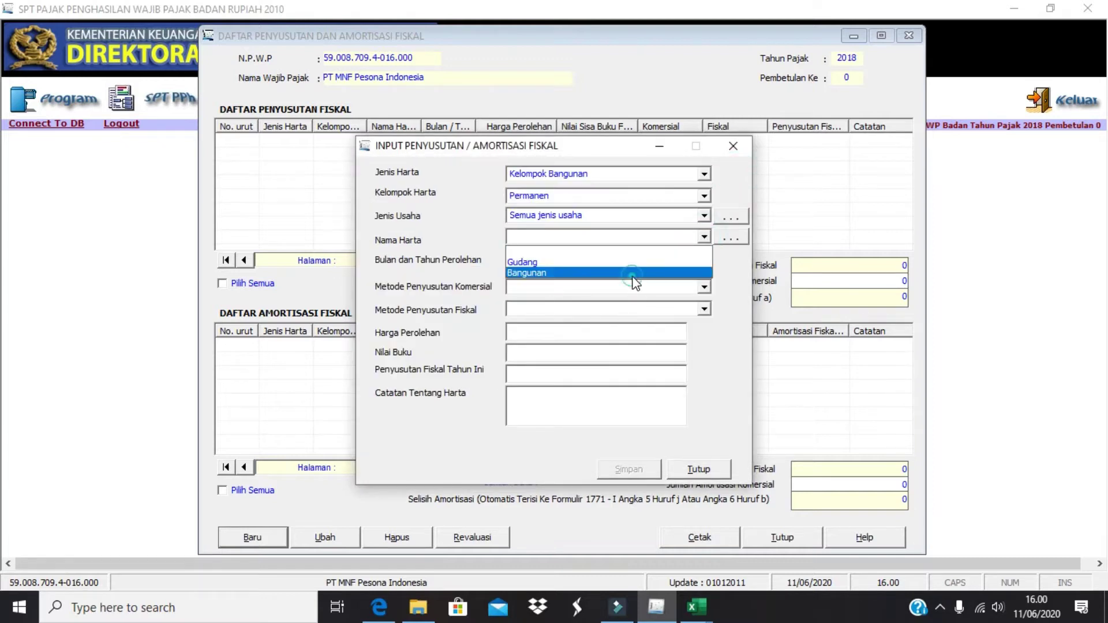
{"action": "left_click", "coordinate": [633, 275]}
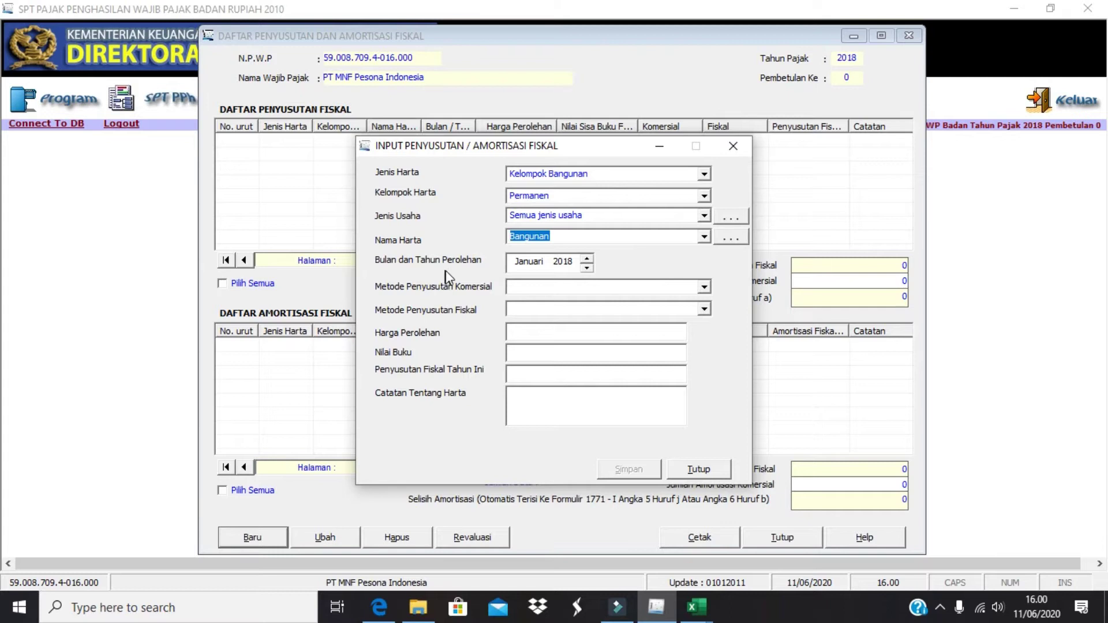
Check Building 01's acquisition date in the Excel template and set Bulan dan Tahun Perolehan to Maret 2014 in eSPT
{"action": "key", "text": "alt+Tab"}
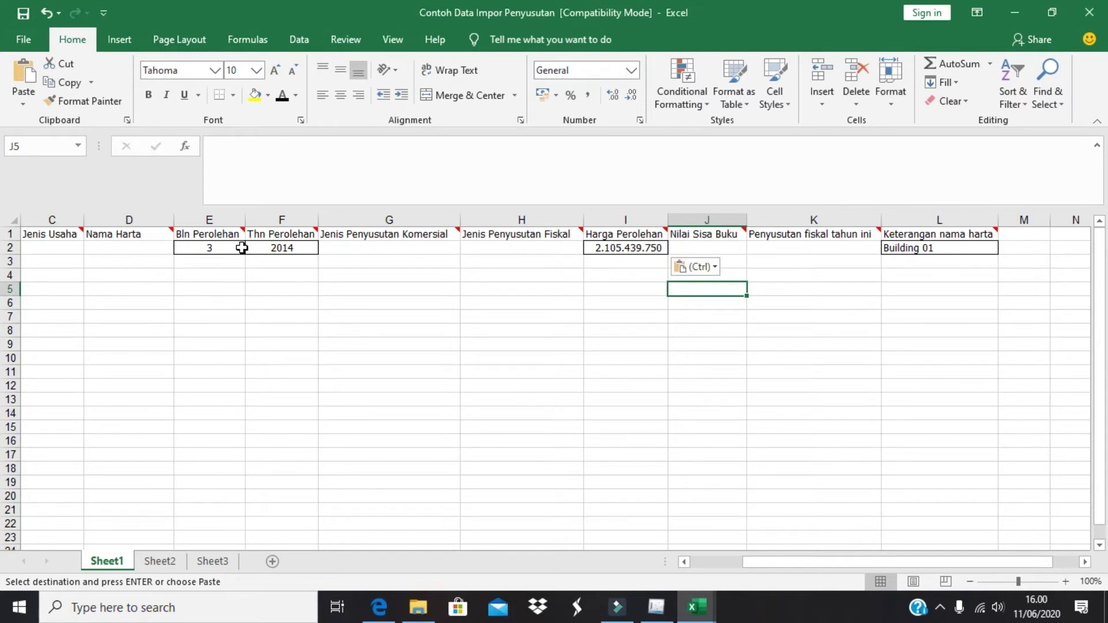
{"action": "key", "text": "alt+Tab"}
{"action": "left_click", "coordinate": [536, 261]}
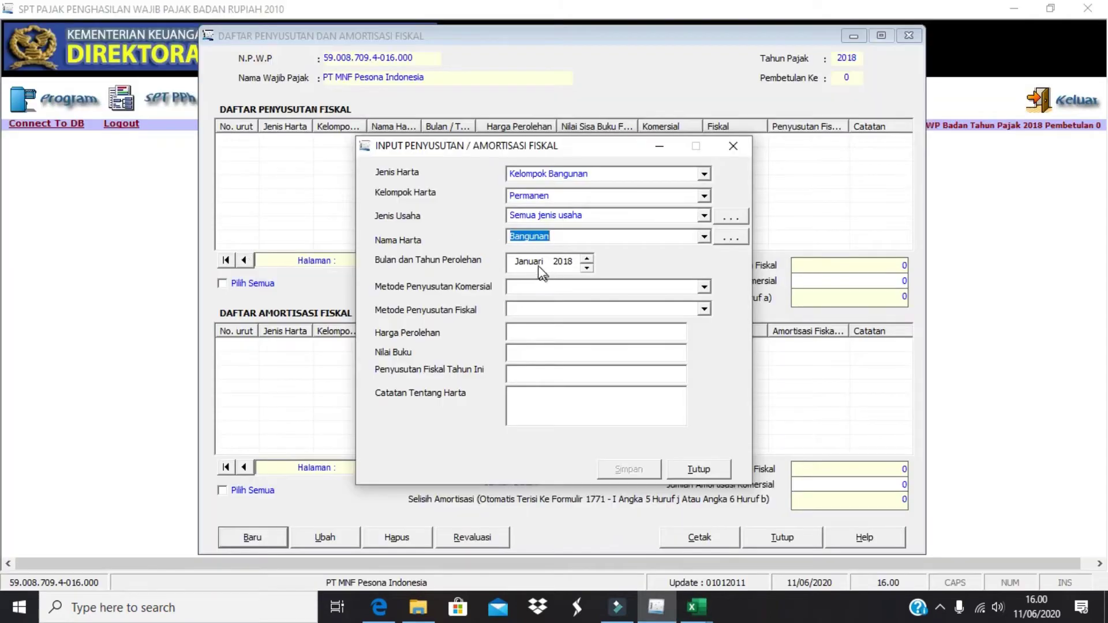
{"action": "left_click", "coordinate": [587, 259]}
{"action": "left_click", "coordinate": [587, 258]}
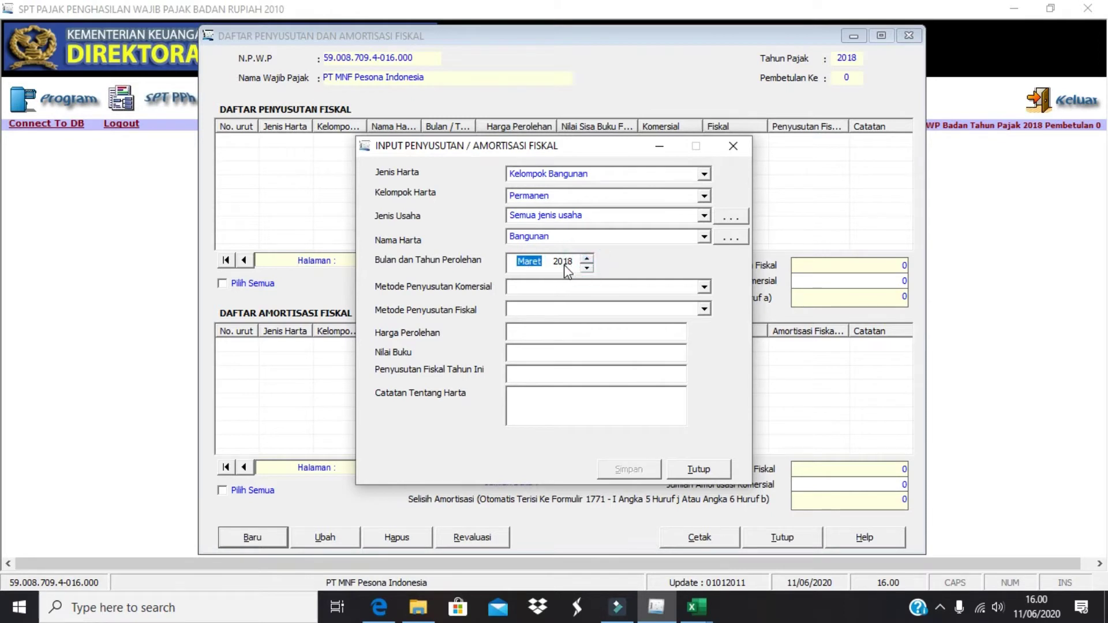
{"action": "left_click", "coordinate": [564, 263]}
{"action": "left_click", "coordinate": [587, 268]}
{"action": "left_click", "coordinate": [586, 268]}
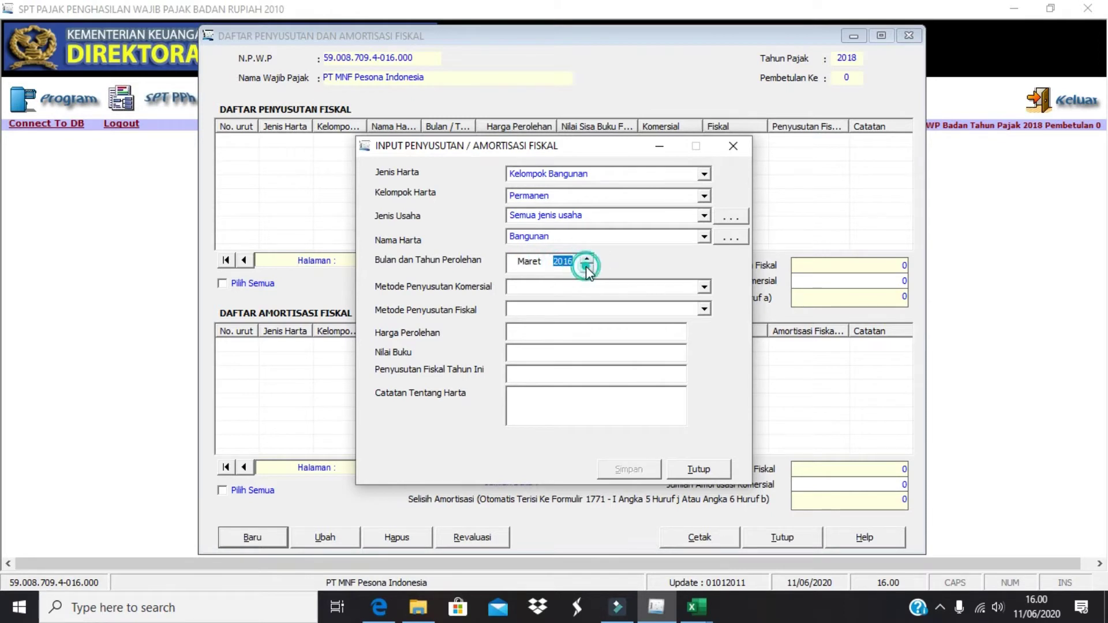
{"action": "left_click", "coordinate": [587, 267]}
Check the depreciation method in the company profile workbook and set both the commercial and fiscal methods to Garis Lurus in eSPT
{"action": "left_click", "coordinate": [705, 288]}
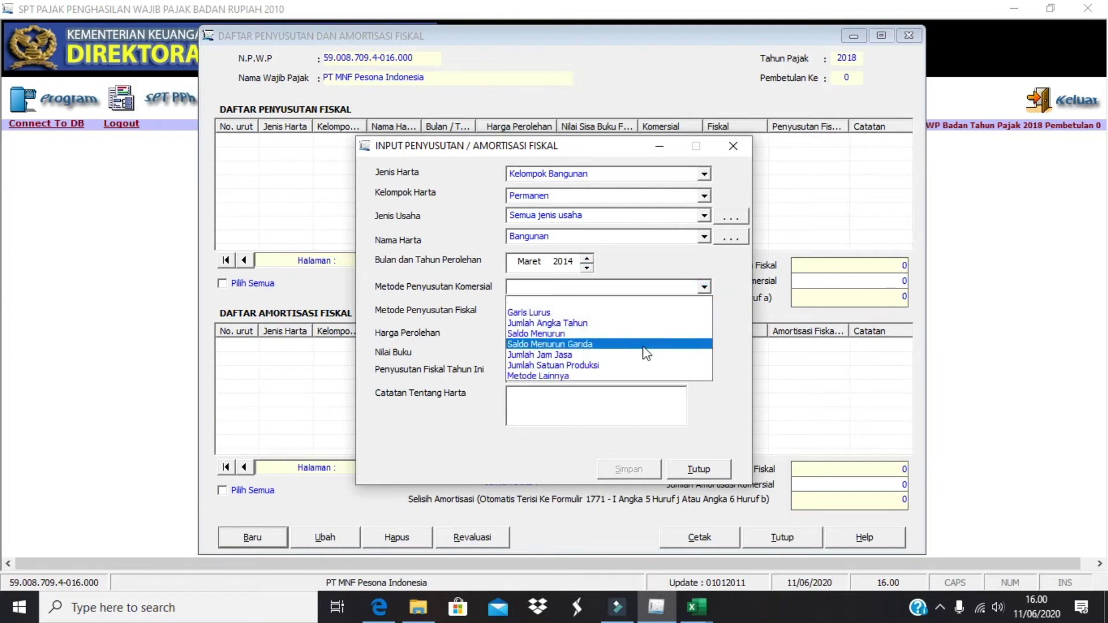
{"action": "left_click", "coordinate": [713, 263]}
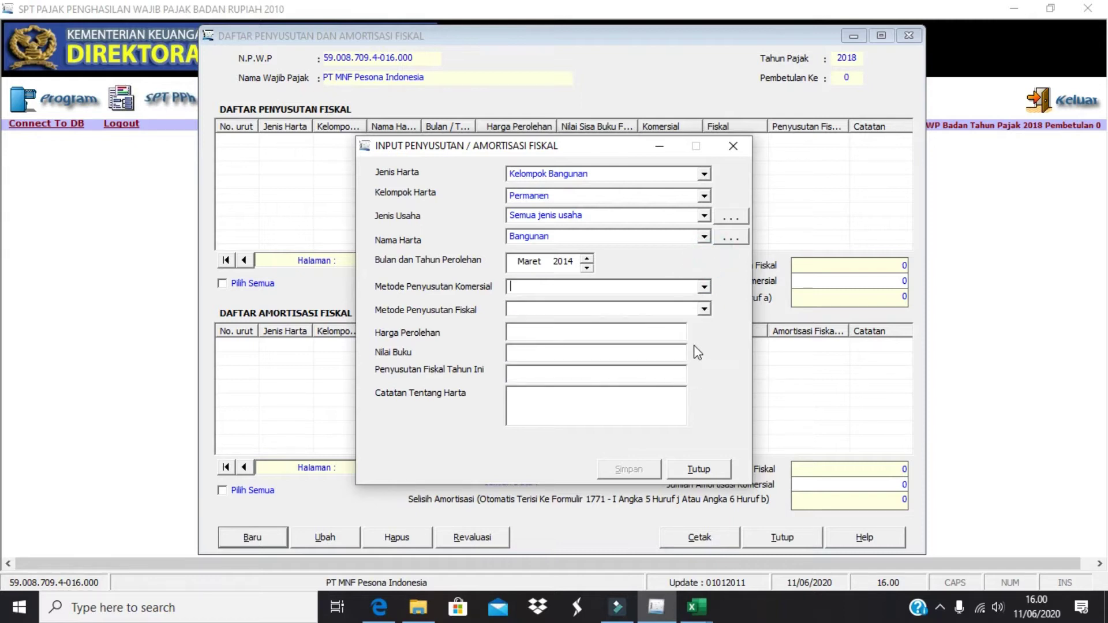
{"action": "key", "text": "alt+Tab"}
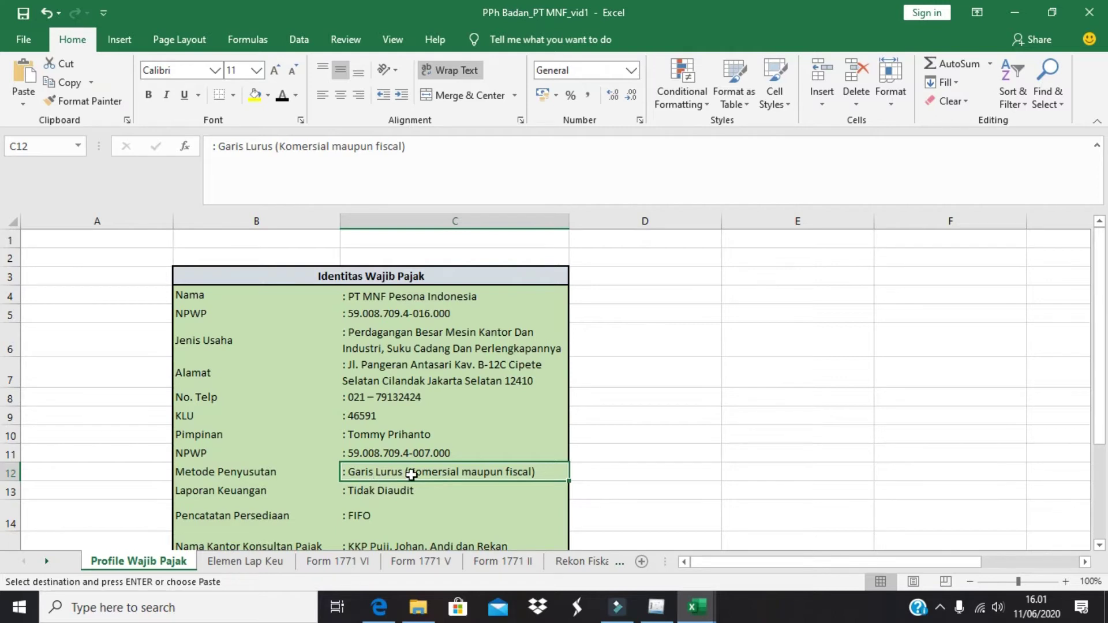
{"action": "key", "text": "alt+Tab"}
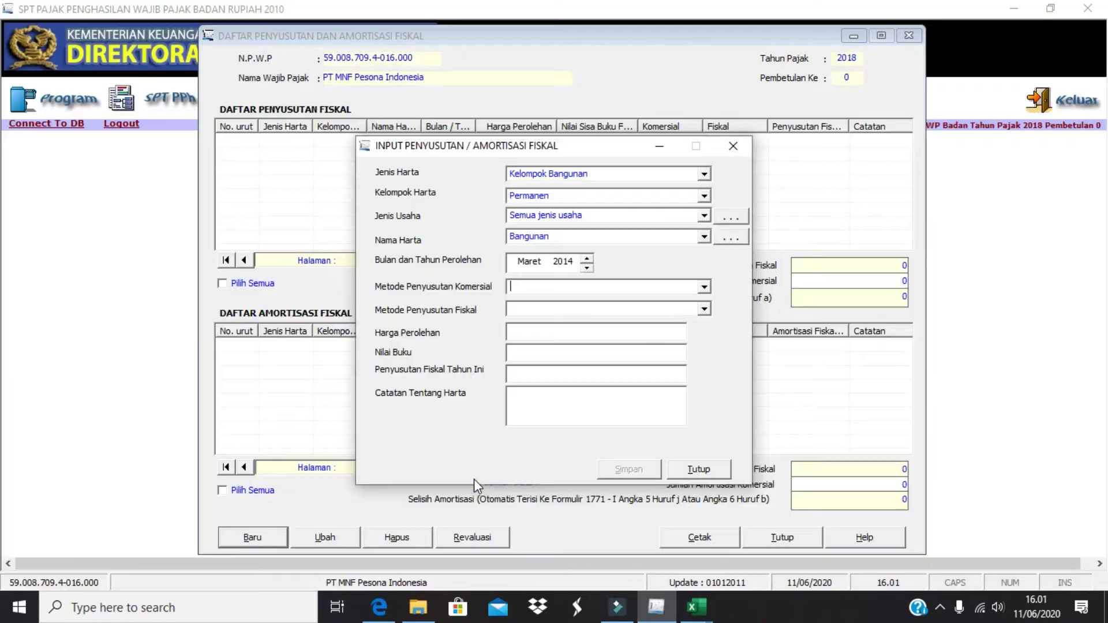
{"action": "left_click", "coordinate": [704, 287]}
{"action": "left_click", "coordinate": [684, 314]}
{"action": "left_click", "coordinate": [704, 310]}
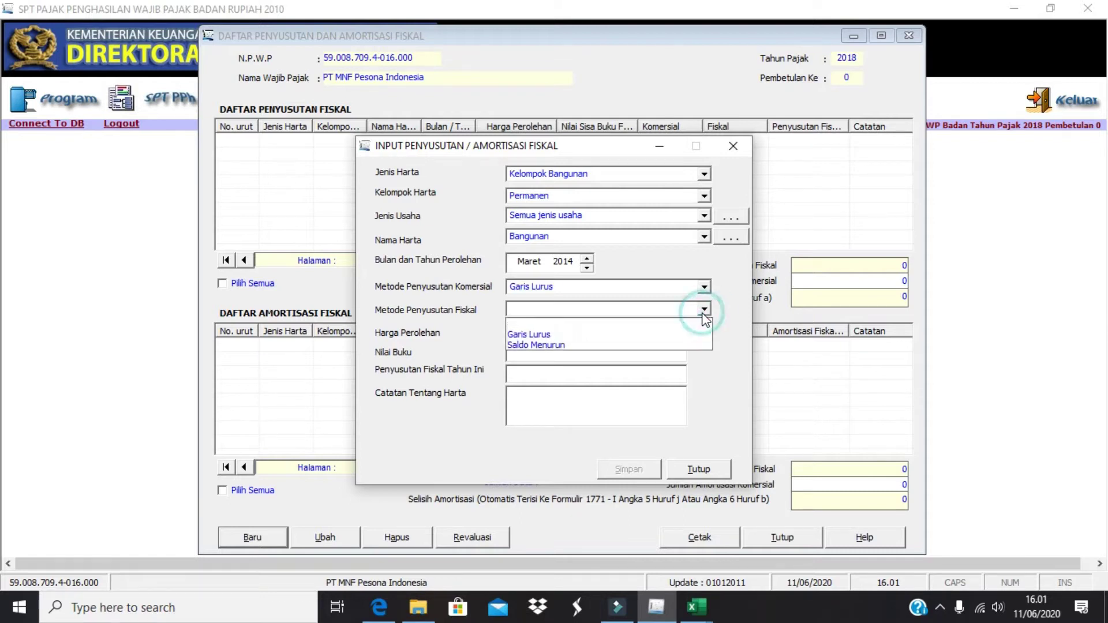
{"action": "left_click", "coordinate": [681, 335]}
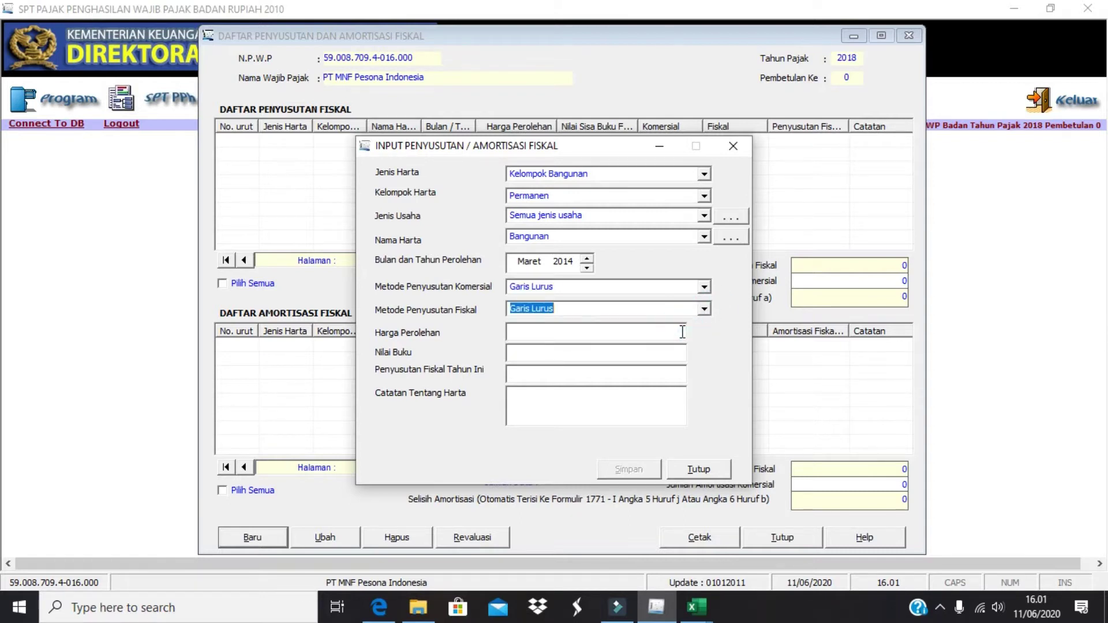
Copy Building 01's Harga Perolehan of 2.105.439.750 from the Excel template into Harga Perolehan of the eSPT entry
{"action": "left_click", "coordinate": [611, 329]}
{"action": "key", "text": "alt+Tab"}
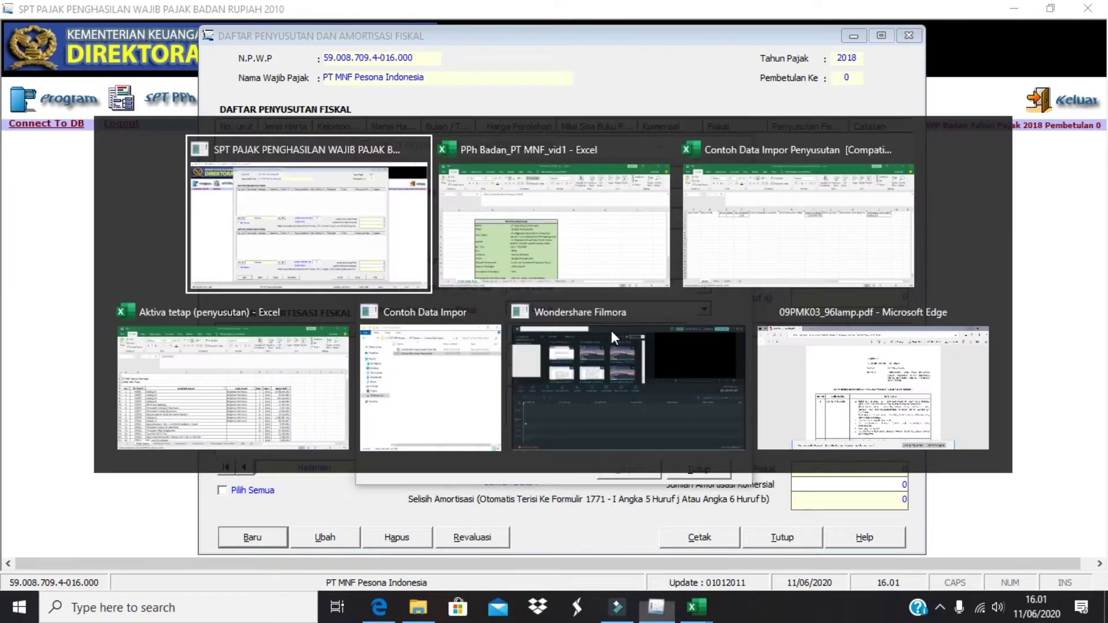
{"action": "key", "text": "alt+Tab"}
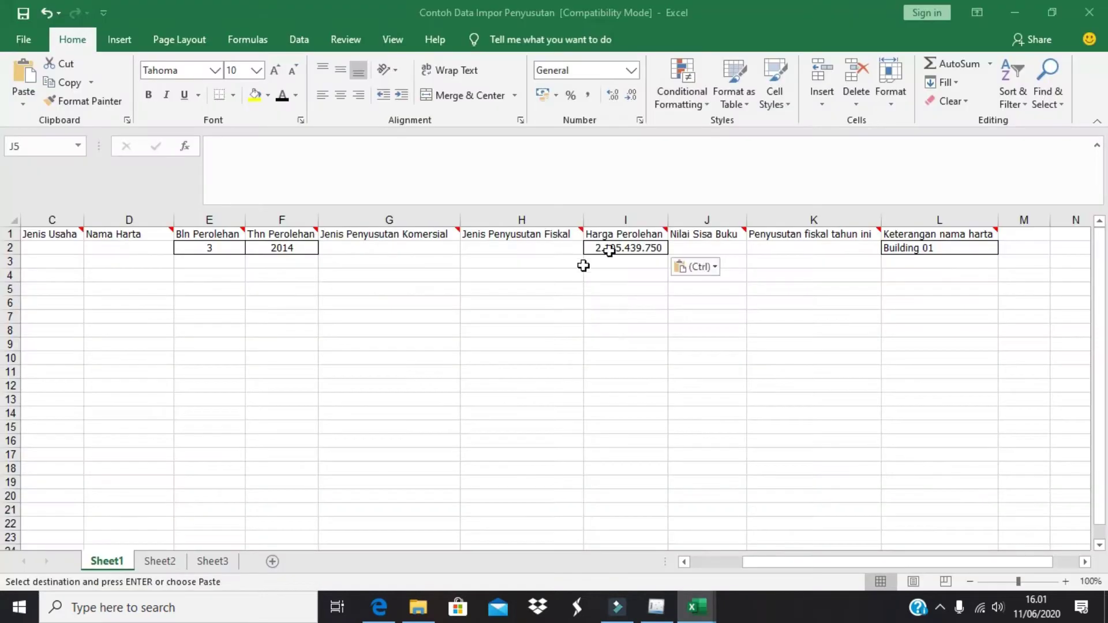
{"action": "left_click", "coordinate": [647, 247]}
{"action": "key", "text": "ctrl+c"}
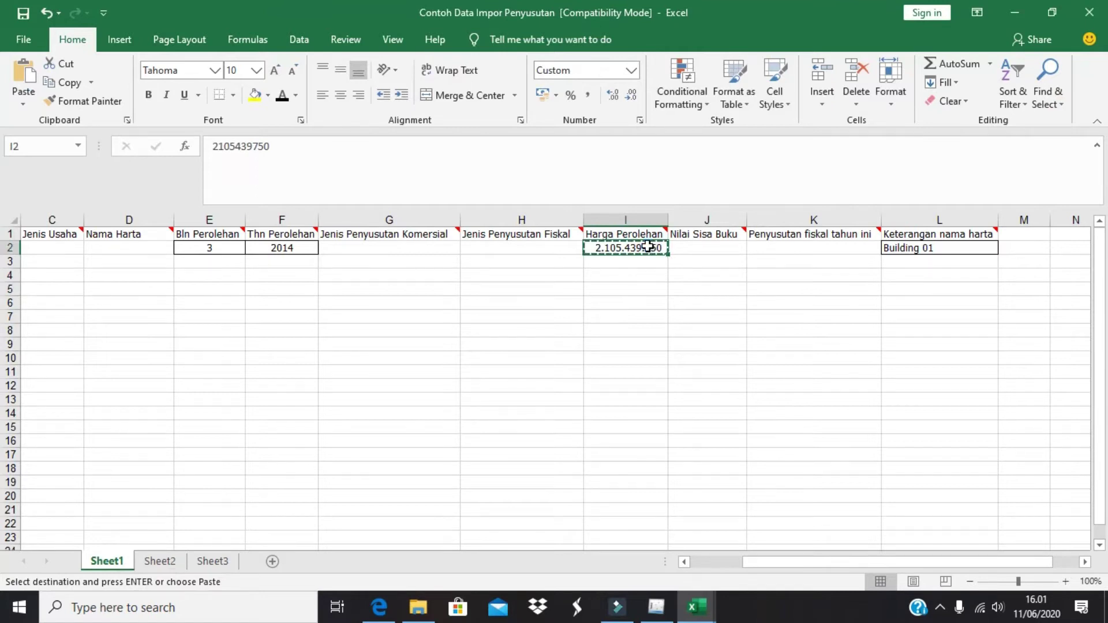
{"action": "key", "text": "alt+Tab"}
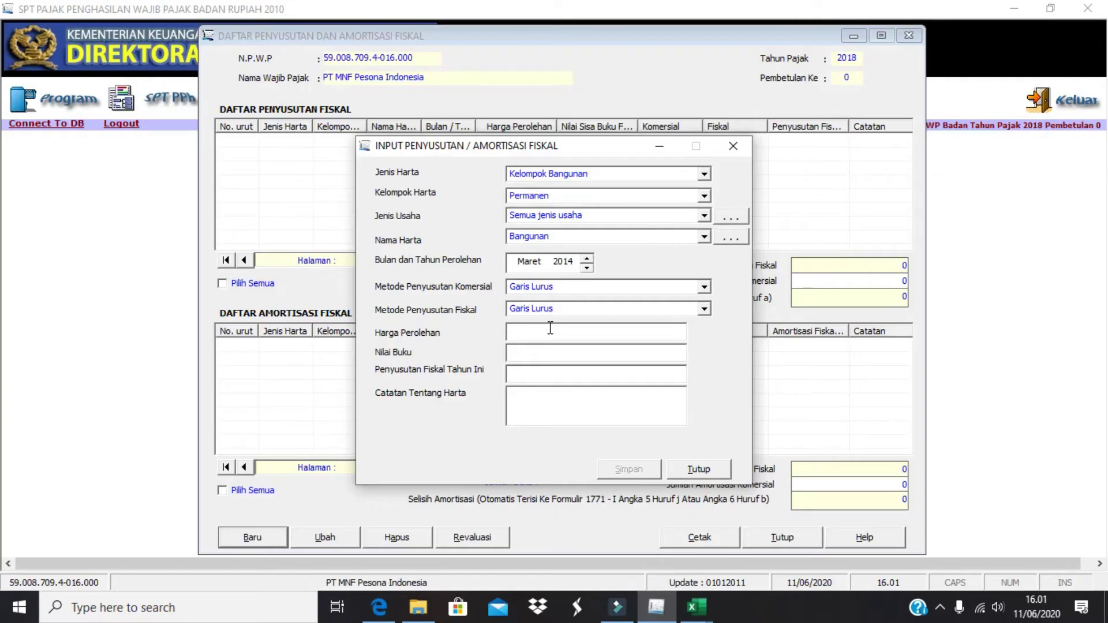
{"action": "right_click", "coordinate": [532, 334]}
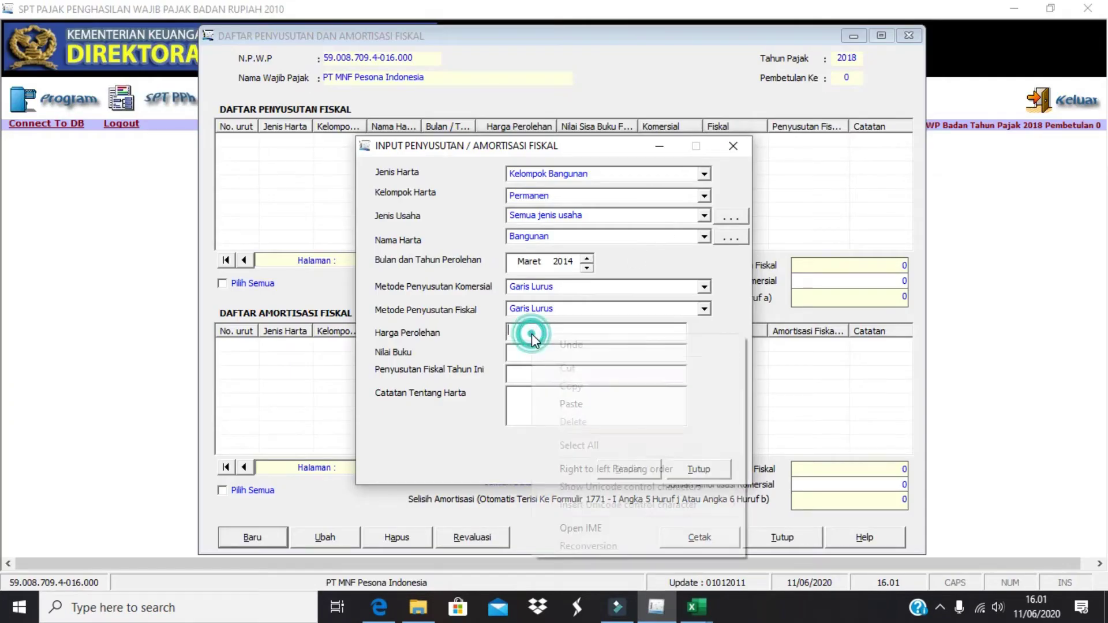
{"action": "left_click", "coordinate": [577, 404]}
Copy the asset description Building 01 from the Excel template into Catatan Tentang Harta of the eSPT entry
{"action": "left_click", "coordinate": [586, 403]}
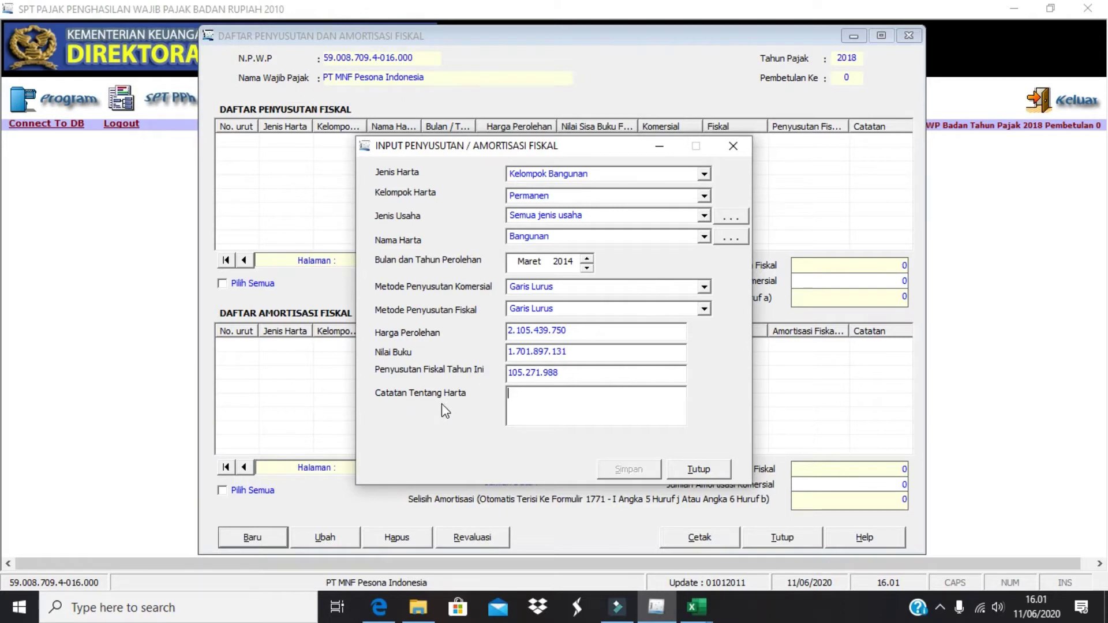
{"action": "key", "text": "alt+Tab"}
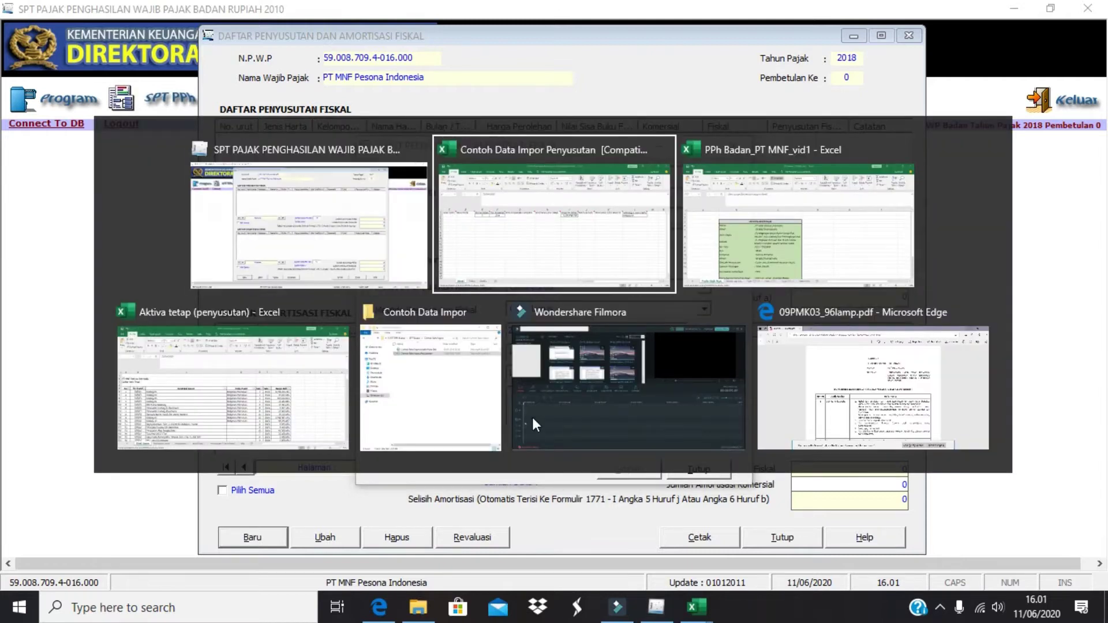
{"action": "left_click", "coordinate": [902, 249]}
{"action": "key", "text": "ctrl+c"}
{"action": "key", "text": "alt+Tab"}
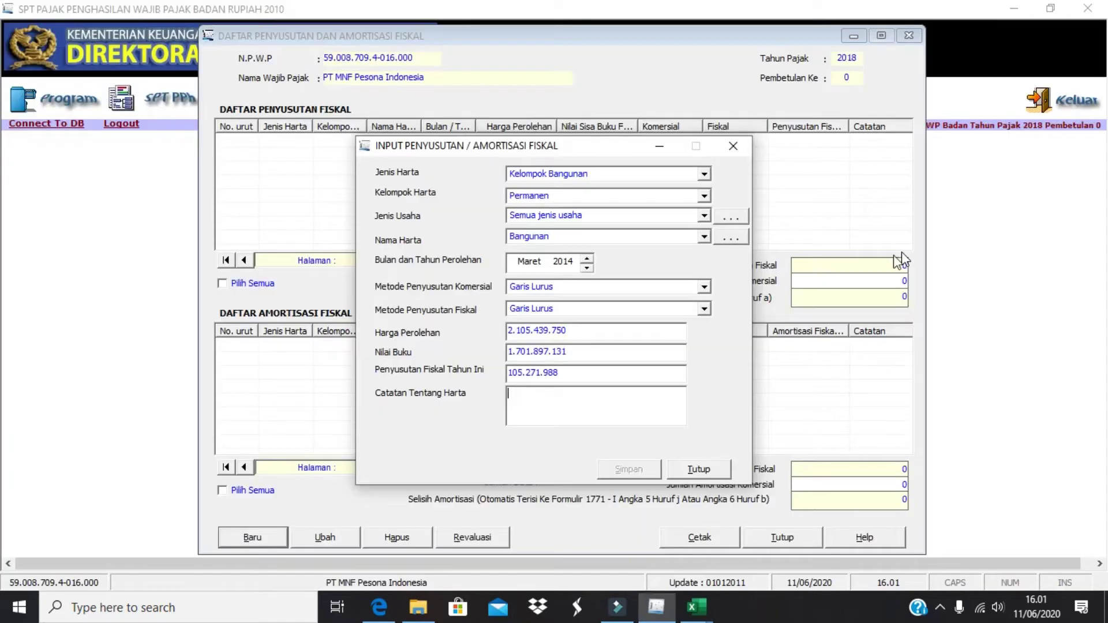
{"action": "left_click", "coordinate": [595, 416]}
{"action": "left_click", "coordinate": [595, 416]}
{"action": "right_click", "coordinate": [538, 396]}
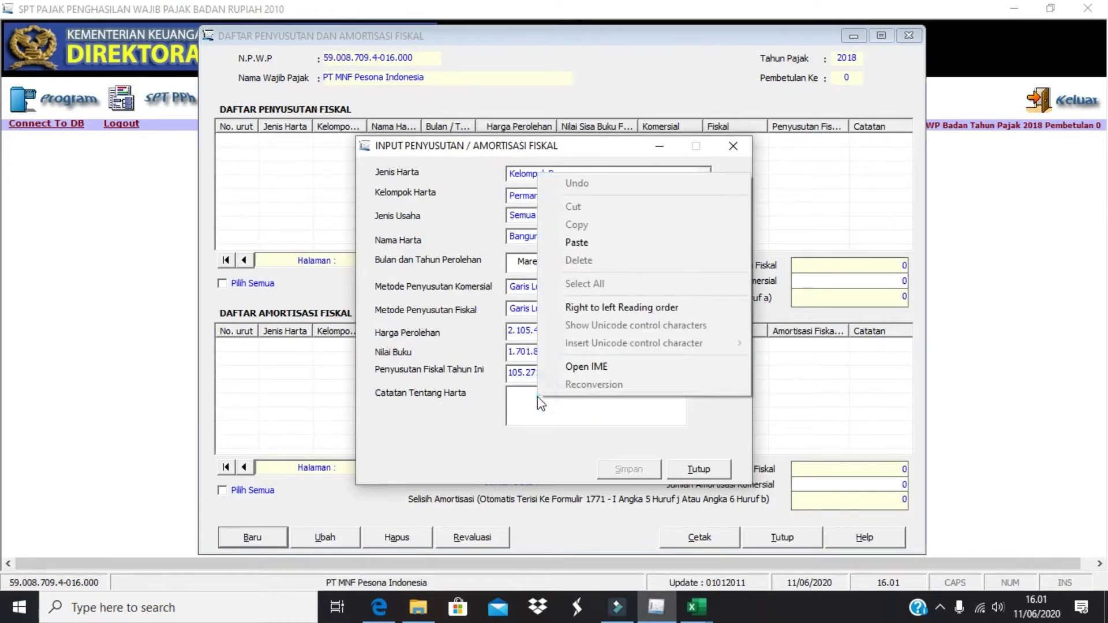
{"action": "left_click", "coordinate": [572, 244]}
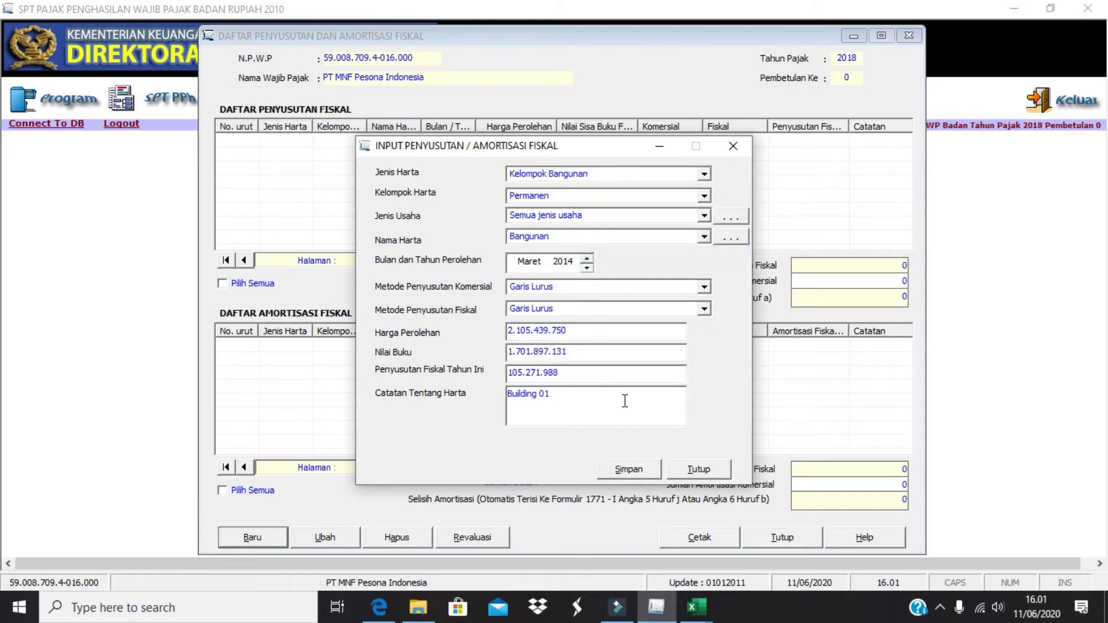
Save the Building 01 depreciation entry and close the input form
{"action": "left_click", "coordinate": [626, 472]}
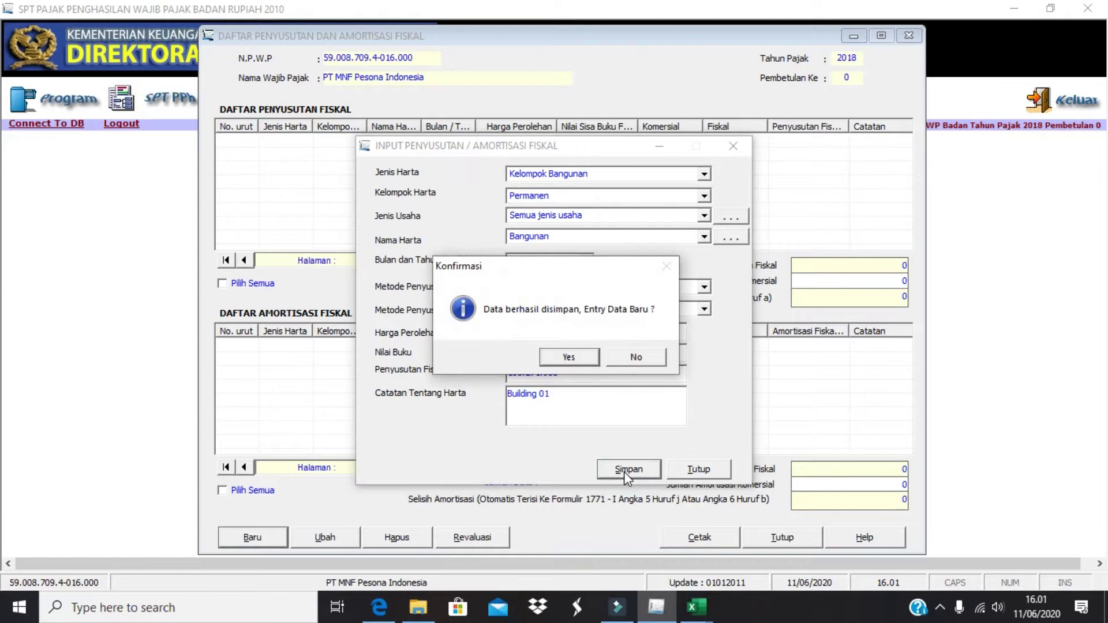
{"action": "left_click", "coordinate": [567, 358]}
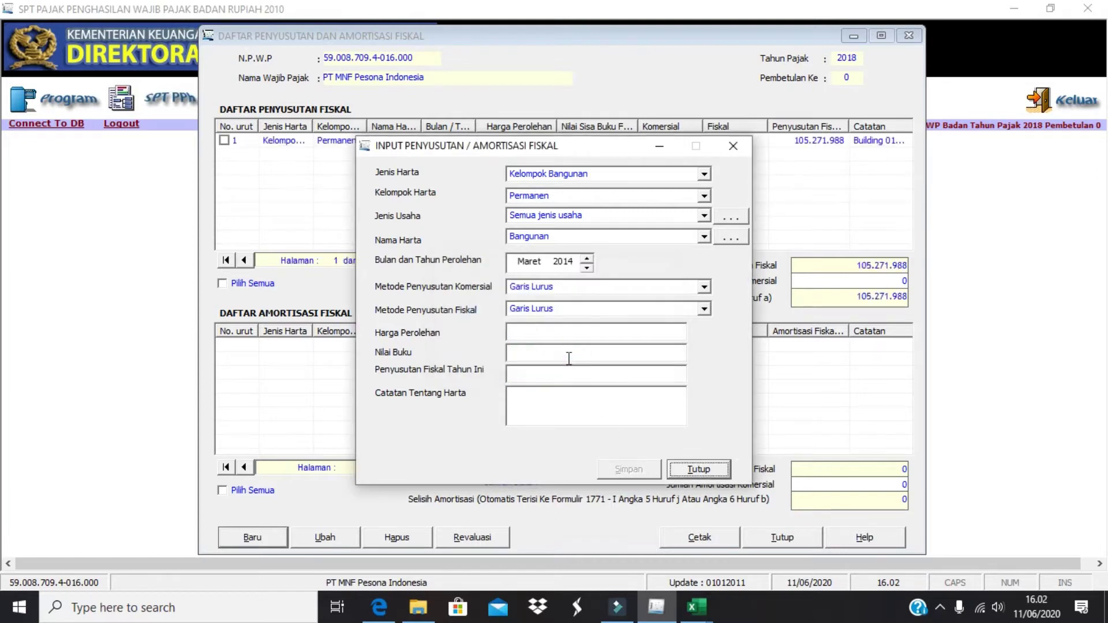
{"action": "left_click", "coordinate": [731, 154]}
Switch to the Excel import template, read the Jenis Harta code note, and enter 2 as Jenis Harta in row 2
{"action": "key", "text": "alt+Tab"}
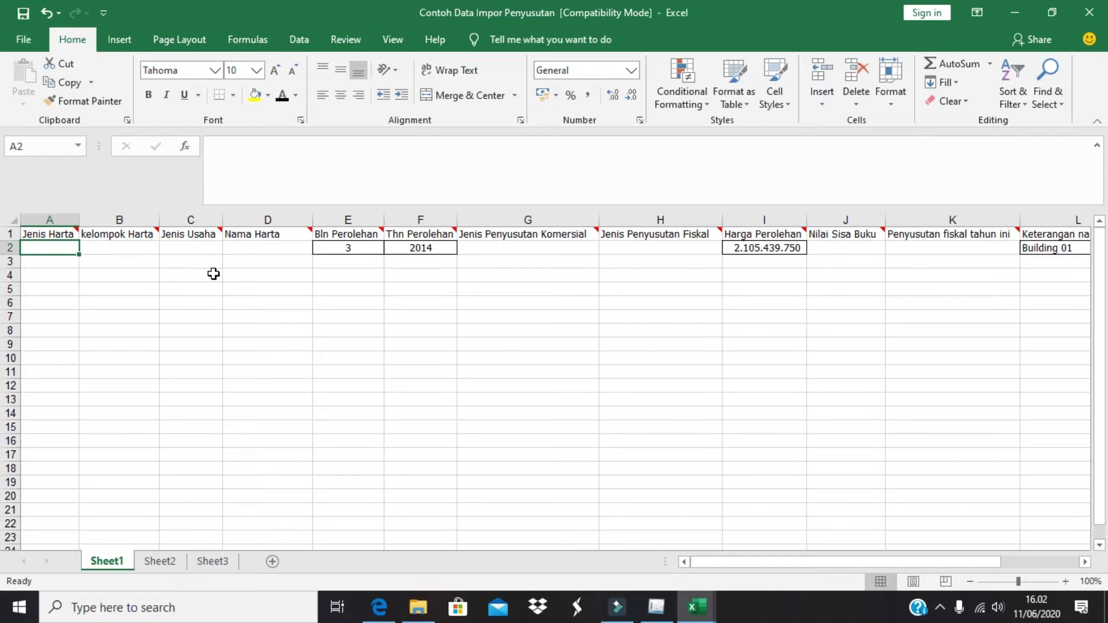
{"action": "mouse_move", "coordinate": [63, 234]}
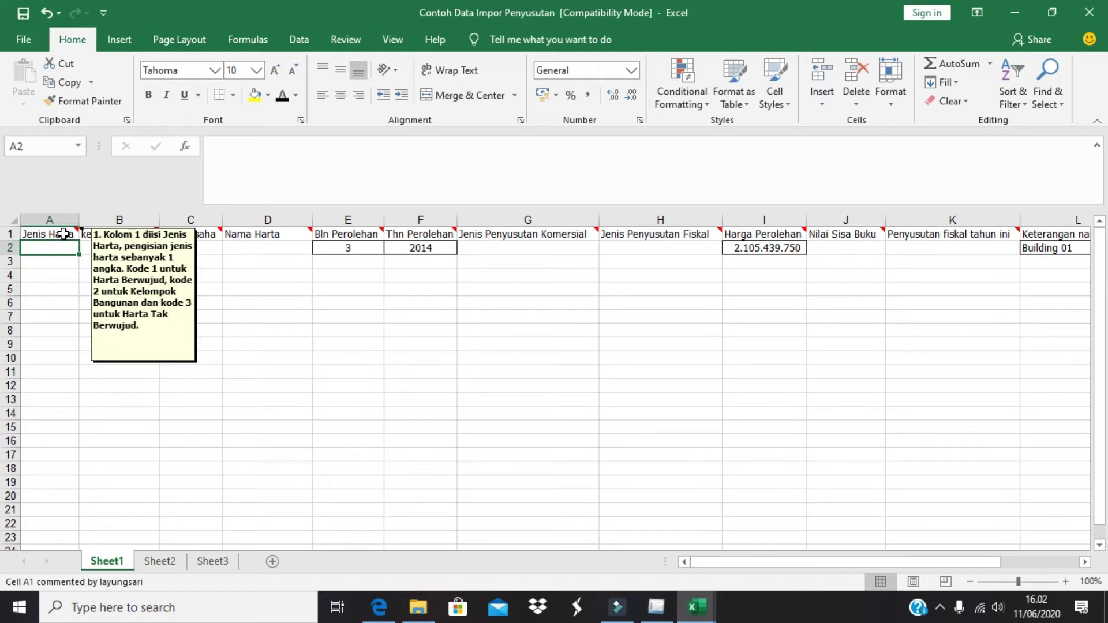
{"action": "type", "text": "2"}
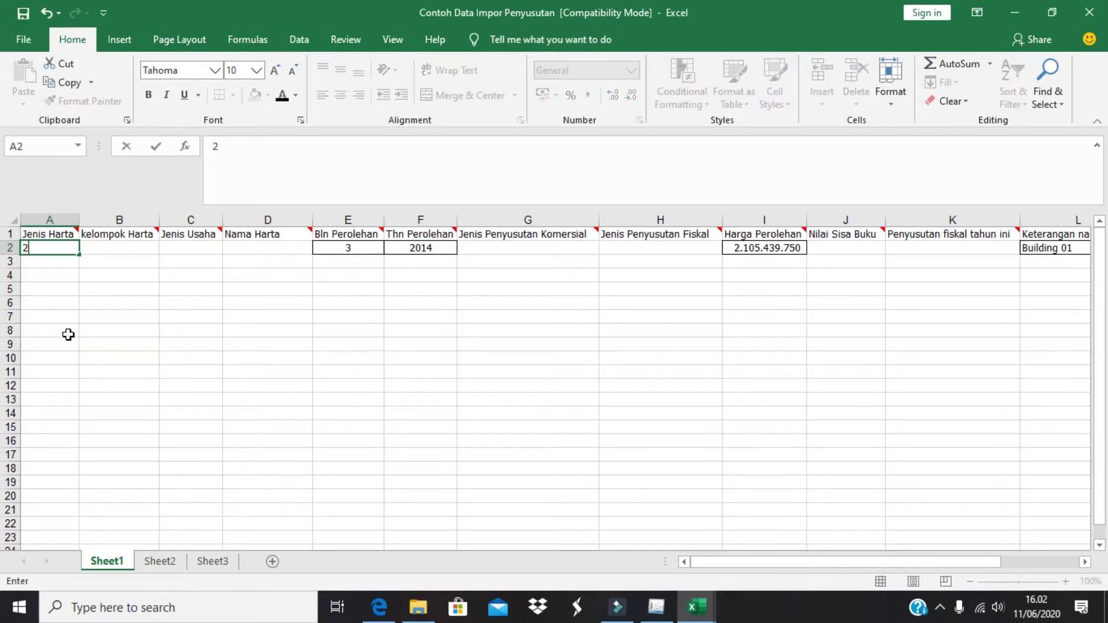
{"action": "key", "text": "Tab"}
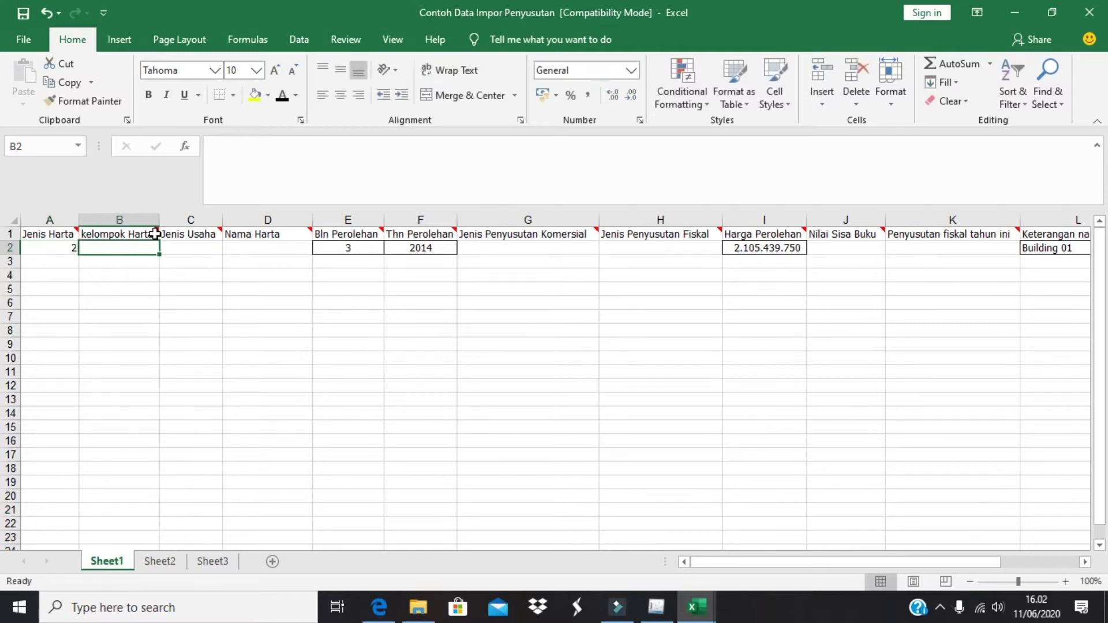
Read the kelompok Harta code note and enter 21 as kelompok Harta in row 2
{"action": "mouse_move", "coordinate": [155, 234]}
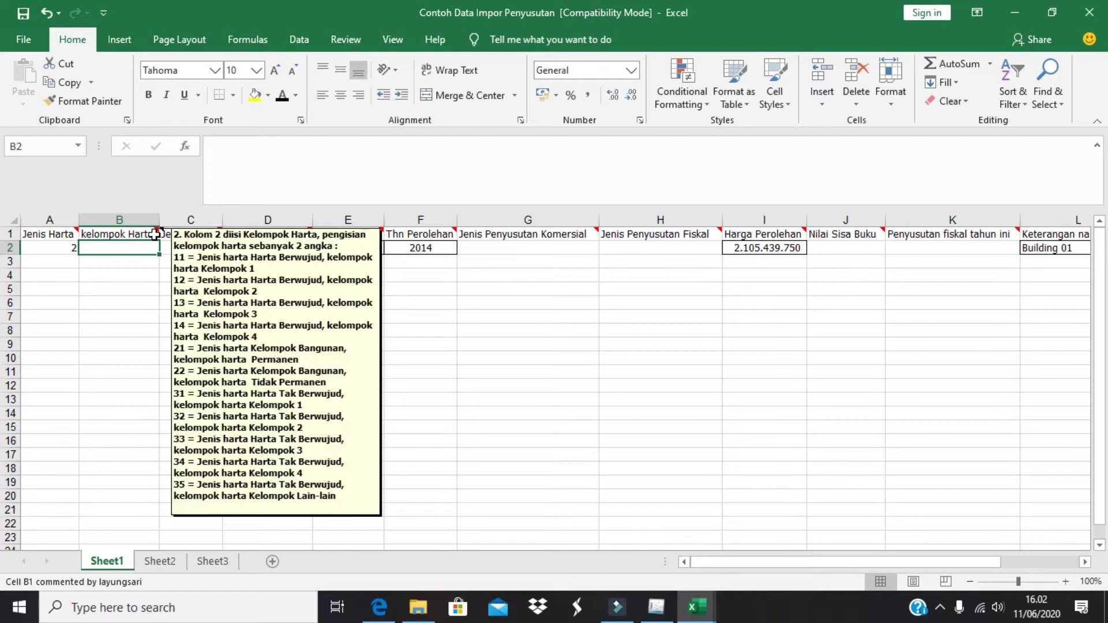
{"action": "type", "text": "21"}
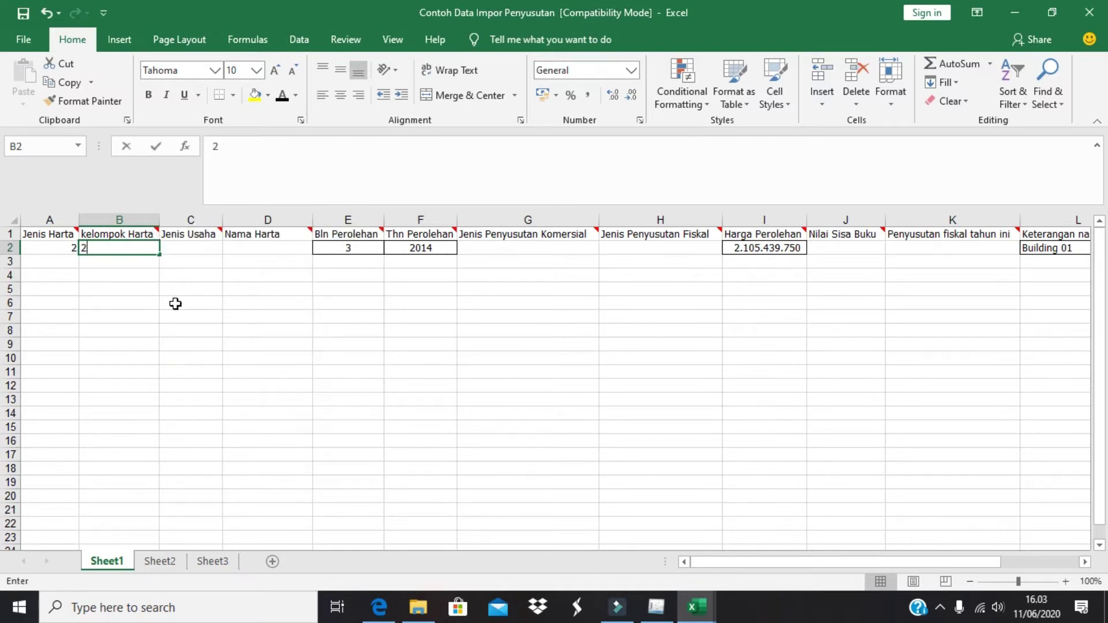
{"action": "key", "text": "Tab"}
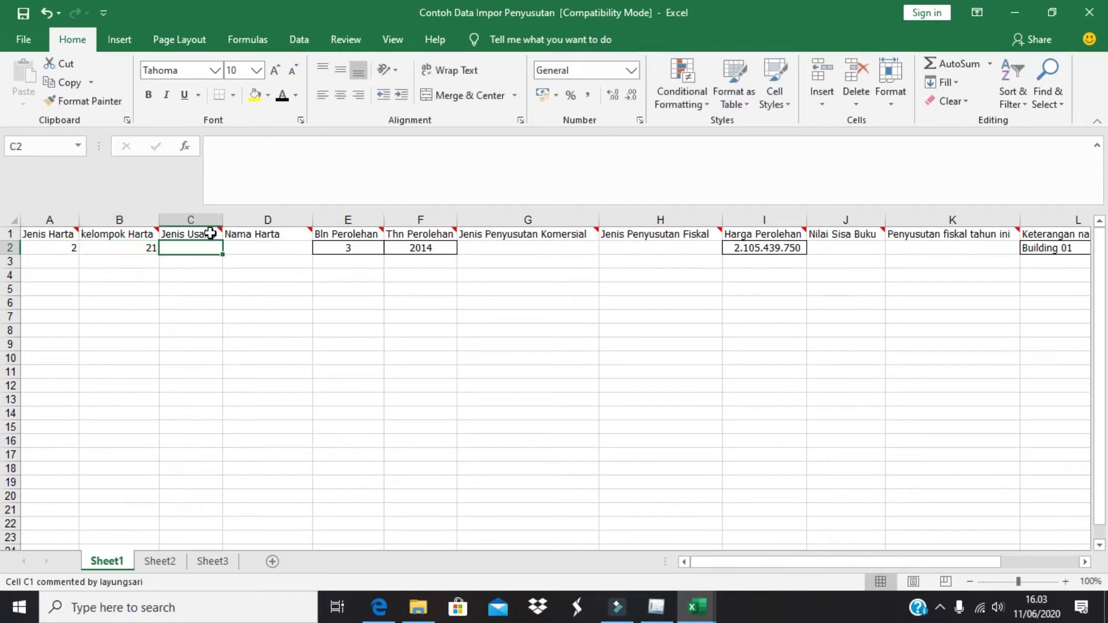
Enter 211 as Jenis Usaha in row 2, checking the code in the Jenis Usaha reference list of eSPT's Building 01 entry
{"action": "mouse_move", "coordinate": [210, 233]}
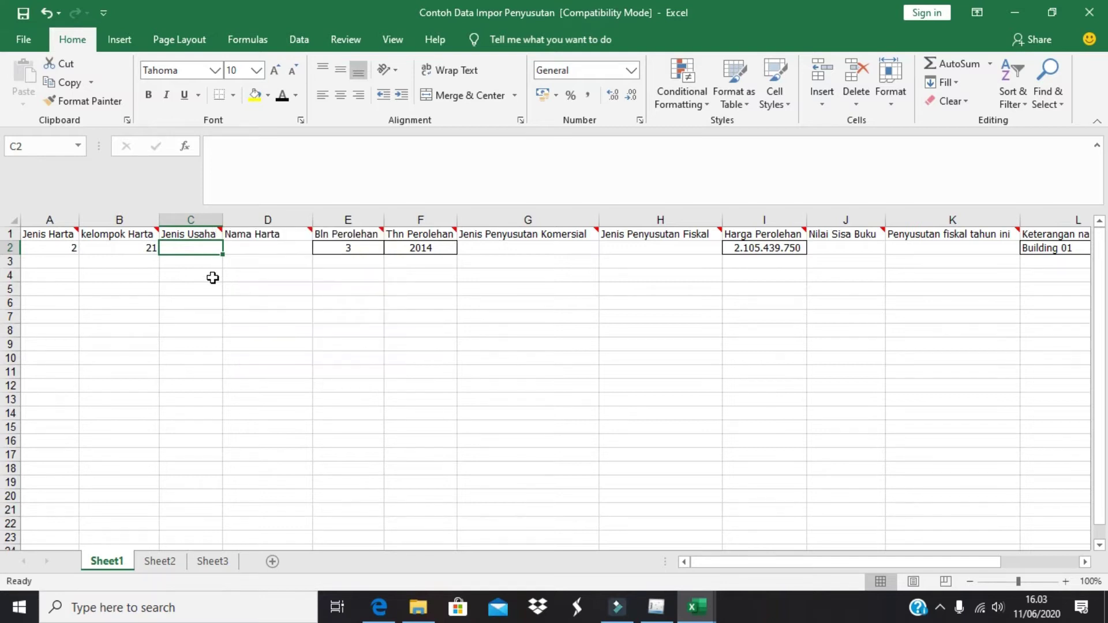
{"action": "type", "text": "211"}
{"action": "key", "text": "alt+Tab"}
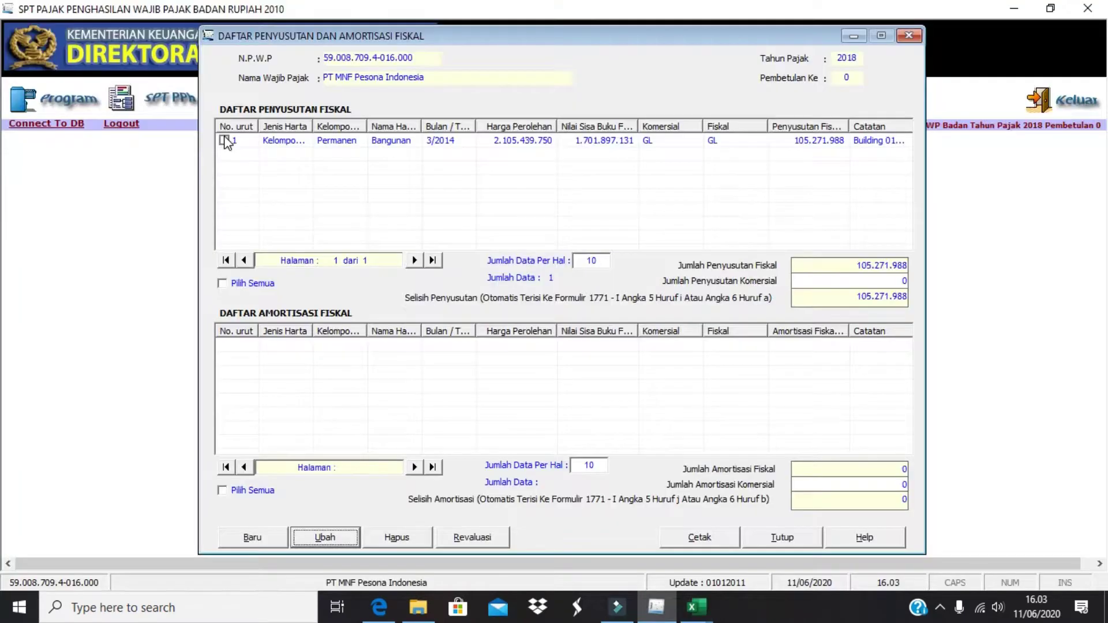
{"action": "left_click", "coordinate": [328, 540]}
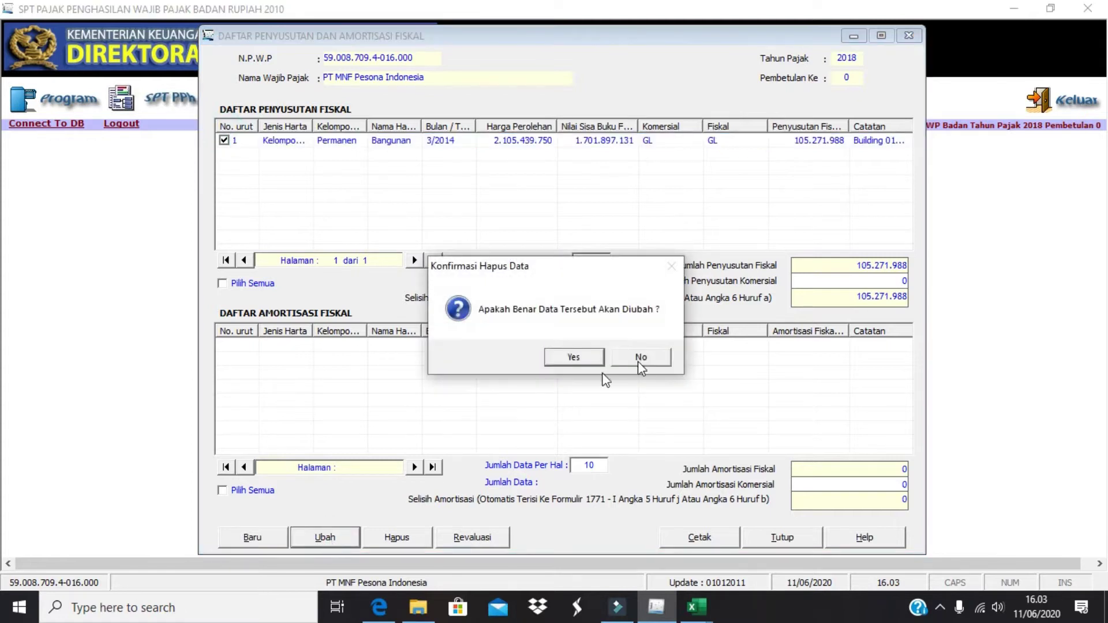
{"action": "left_click", "coordinate": [589, 355]}
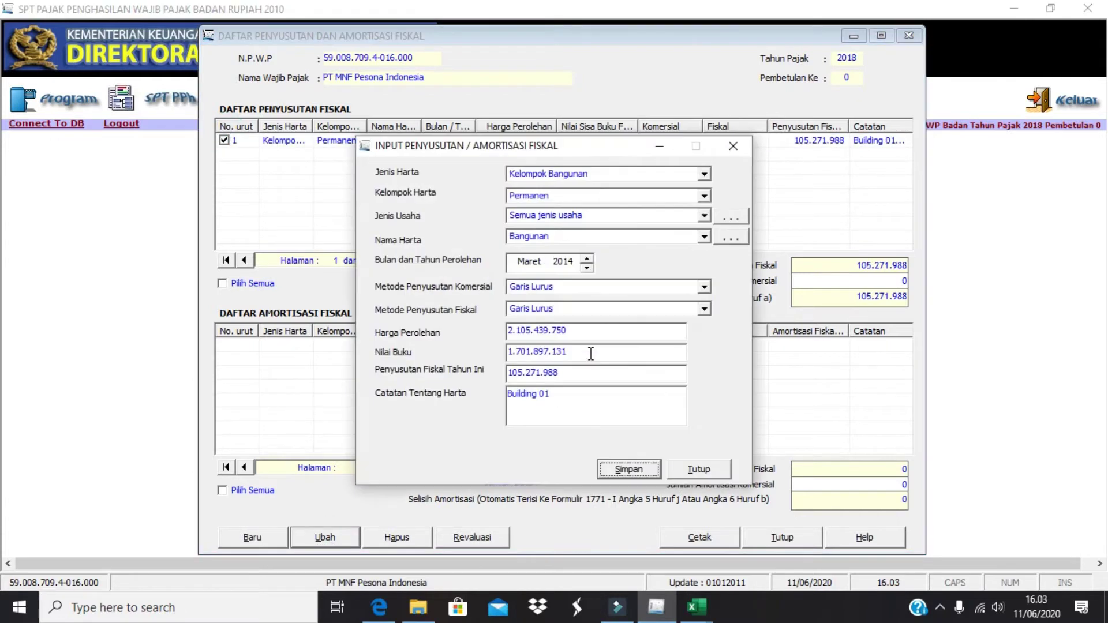
{"action": "left_click", "coordinate": [730, 222]}
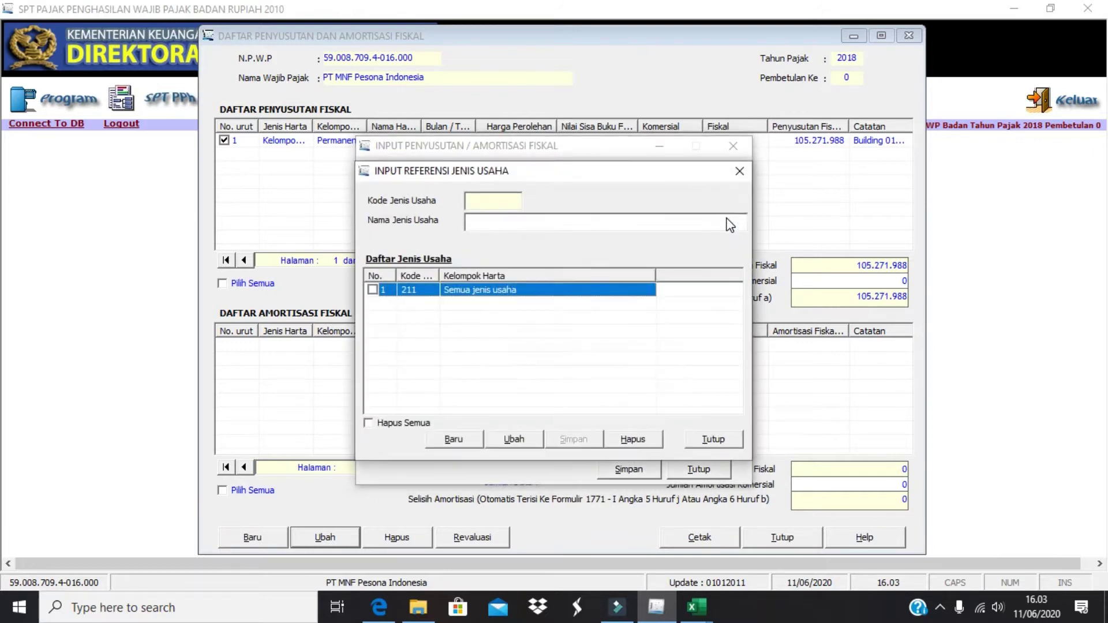
{"action": "key", "text": "alt+Tab"}
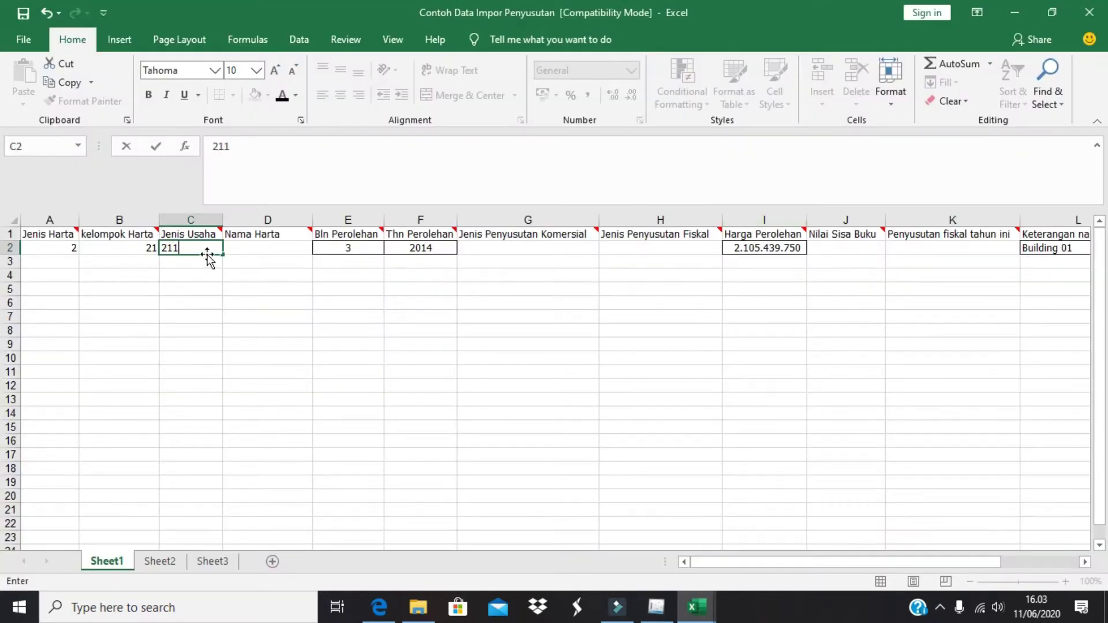
{"action": "key", "text": "Tab"}
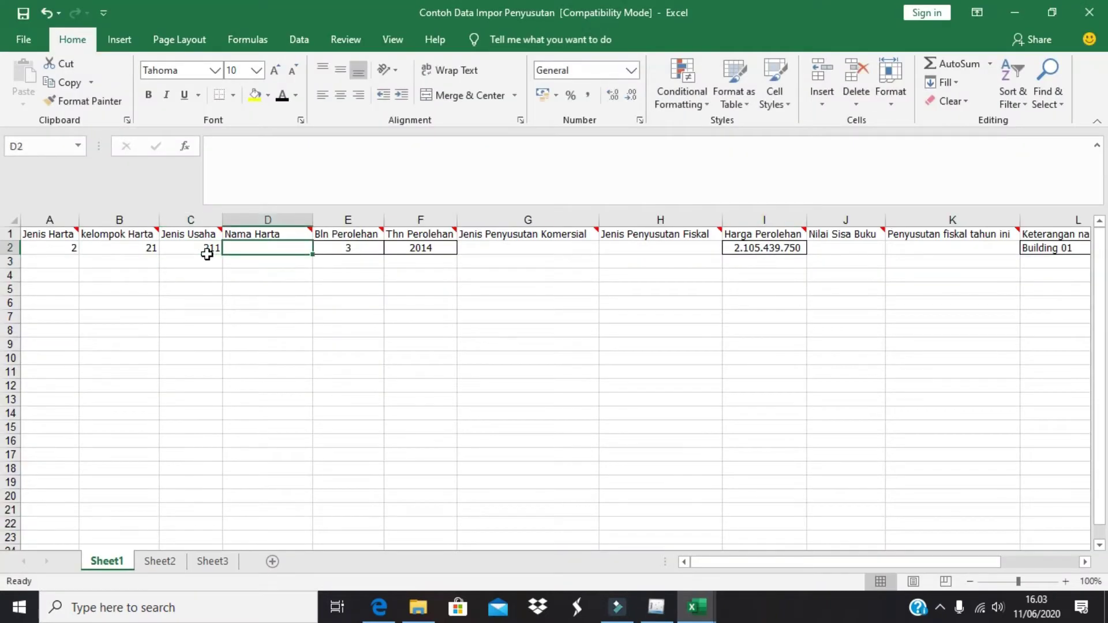
Look up the code for Bangunan in eSPT's Nama Harta reference list and enter 2112 as Nama Harta in row 2 of the Excel template
{"action": "key", "text": "alt+Tab"}
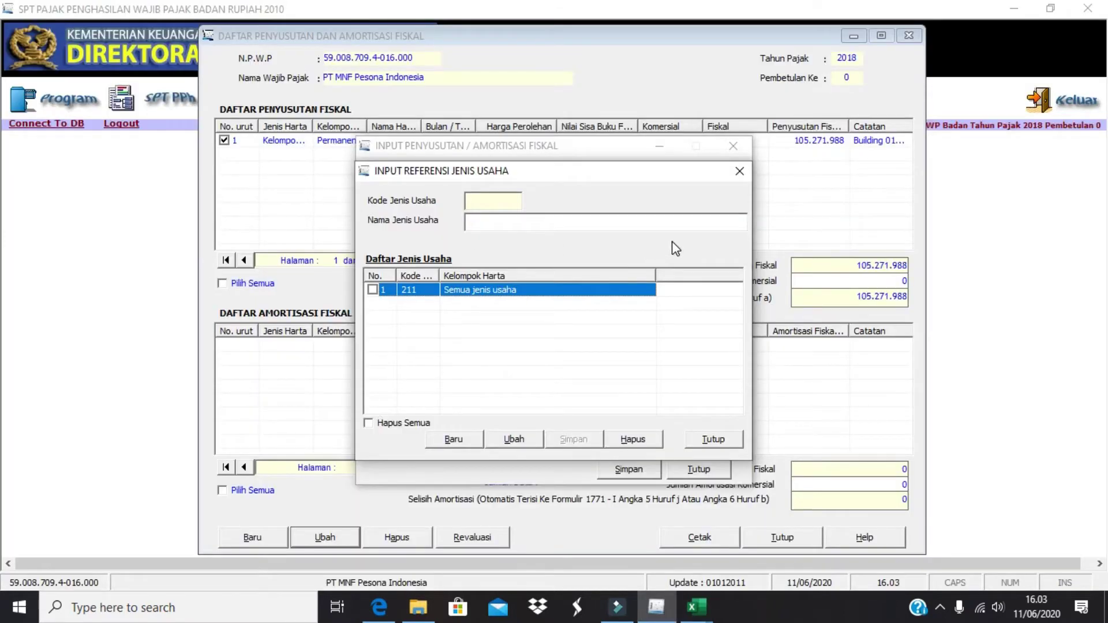
{"action": "left_click", "coordinate": [713, 440]}
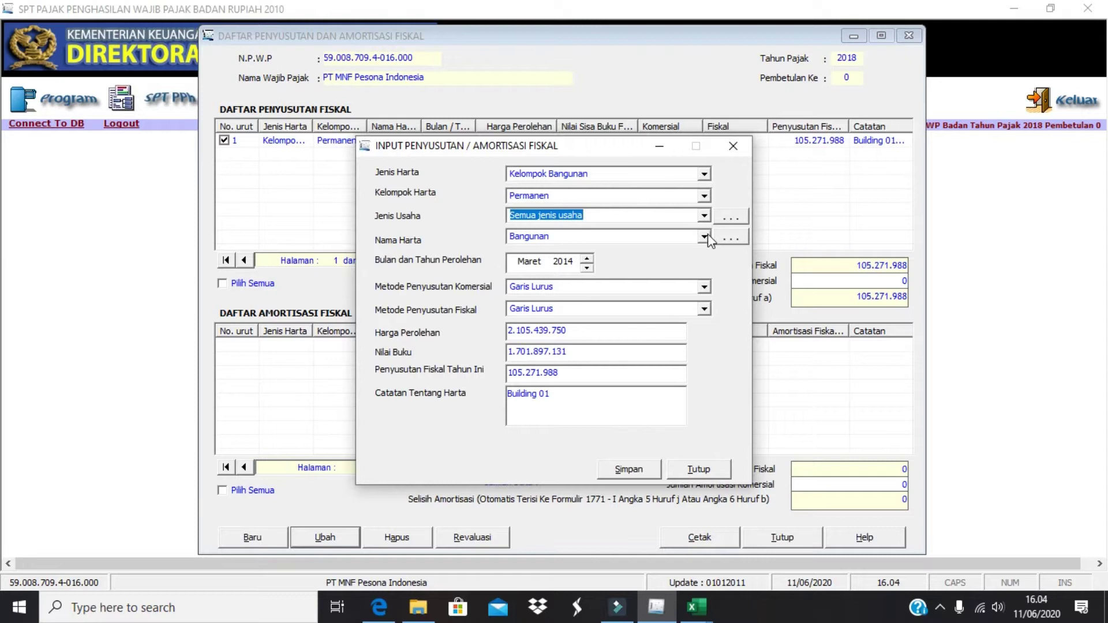
{"action": "left_click", "coordinate": [733, 240]}
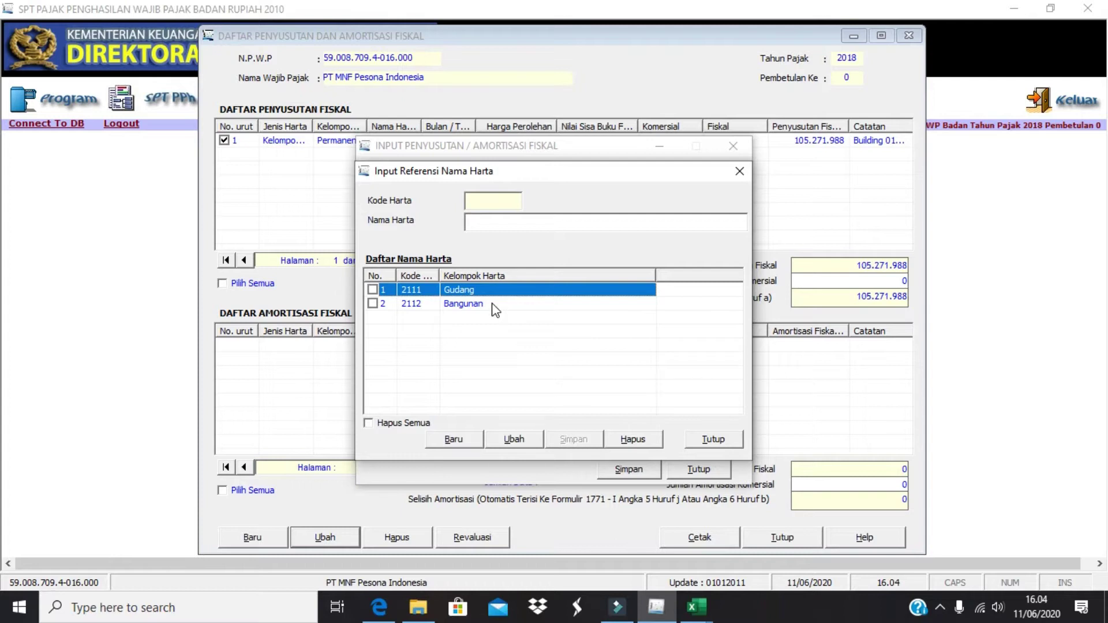
{"action": "key", "text": "alt+Tab"}
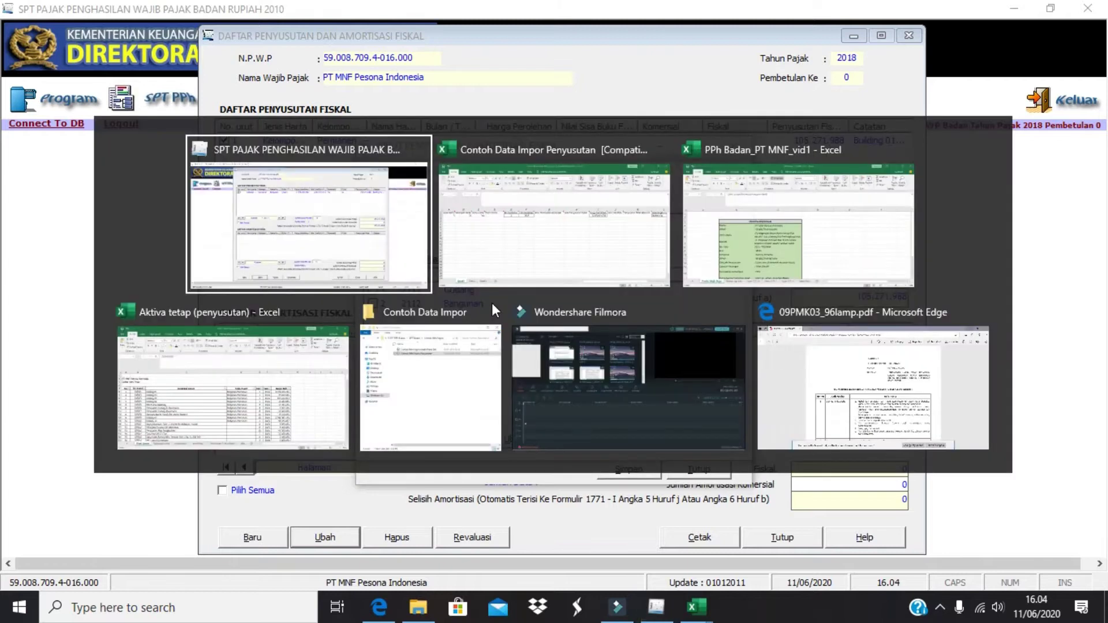
{"action": "type", "text": "2112"}
{"action": "key", "text": "Return"}
Read the depreciation method code note and enter 1 as both Jenis Penyusutan Komersial and Jenis Penyusutan Fiskal in row 2
{"action": "key", "text": "Right"}
{"action": "key", "text": "Right"}
{"action": "key", "text": "Right"}
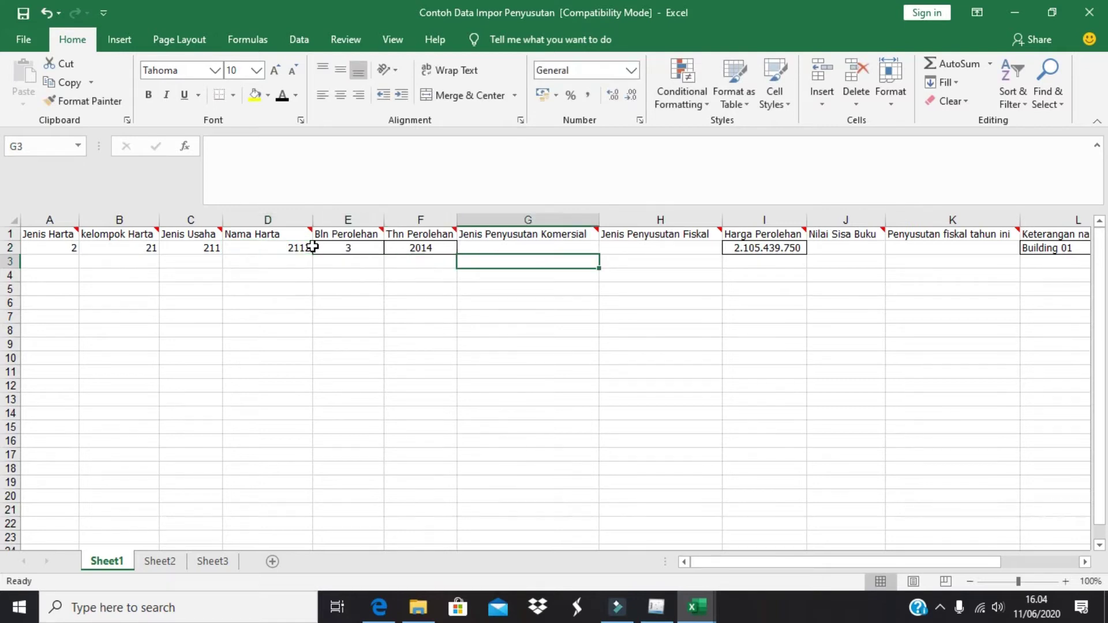
{"action": "key", "text": "Up"}
{"action": "mouse_move", "coordinate": [596, 232]}
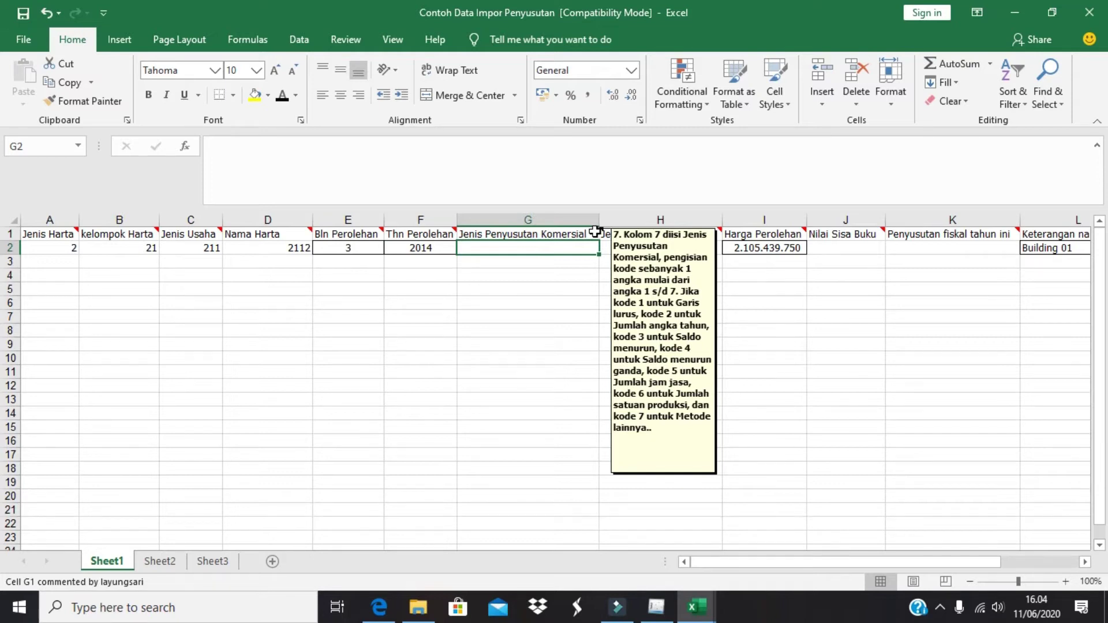
{"action": "type", "text": "1"}
{"action": "key", "text": "Right"}
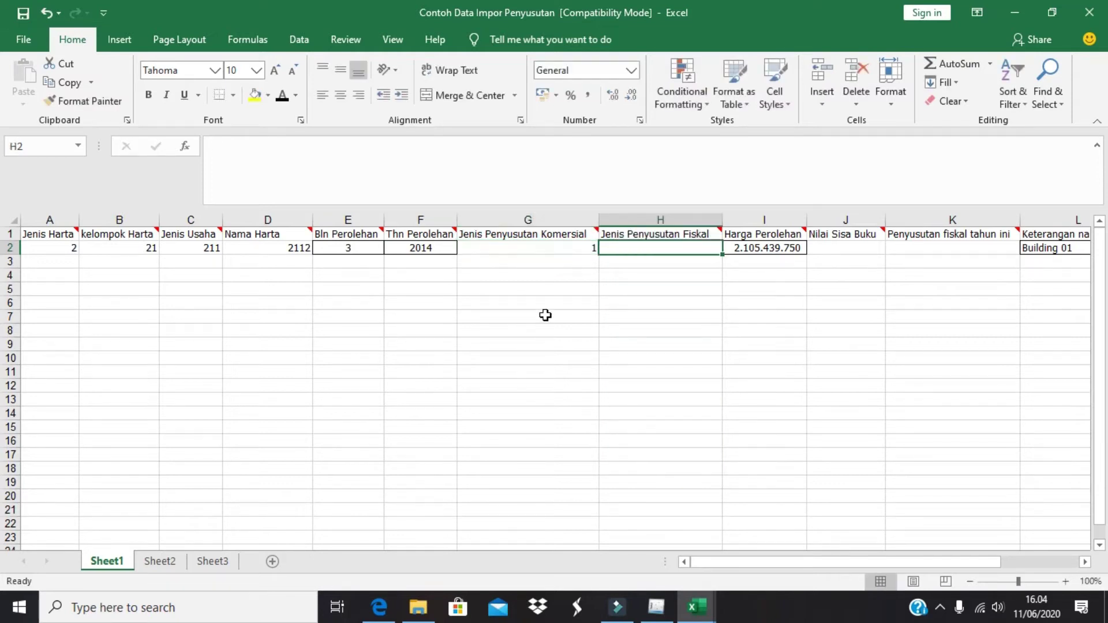
{"action": "type", "text": "1"}
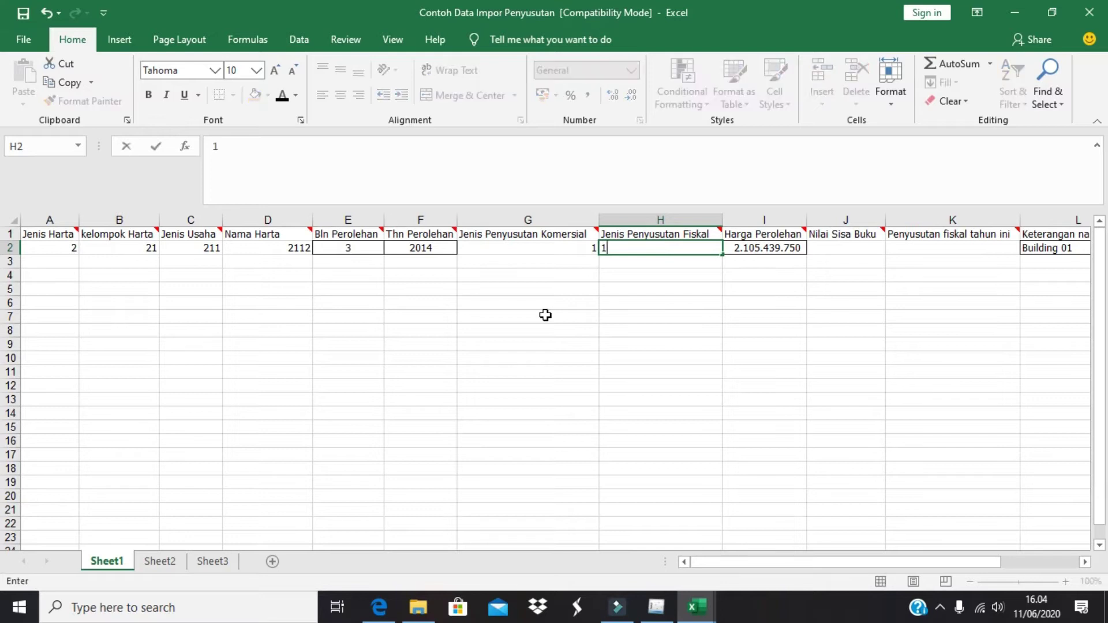
{"action": "key", "text": "Right"}
Copy Nilai Buku 1.701.897.131 from the Building 01 entry in eSPT into Nilai Sisa Buku in row 2 of the Excel template
{"action": "key", "text": "Right"}
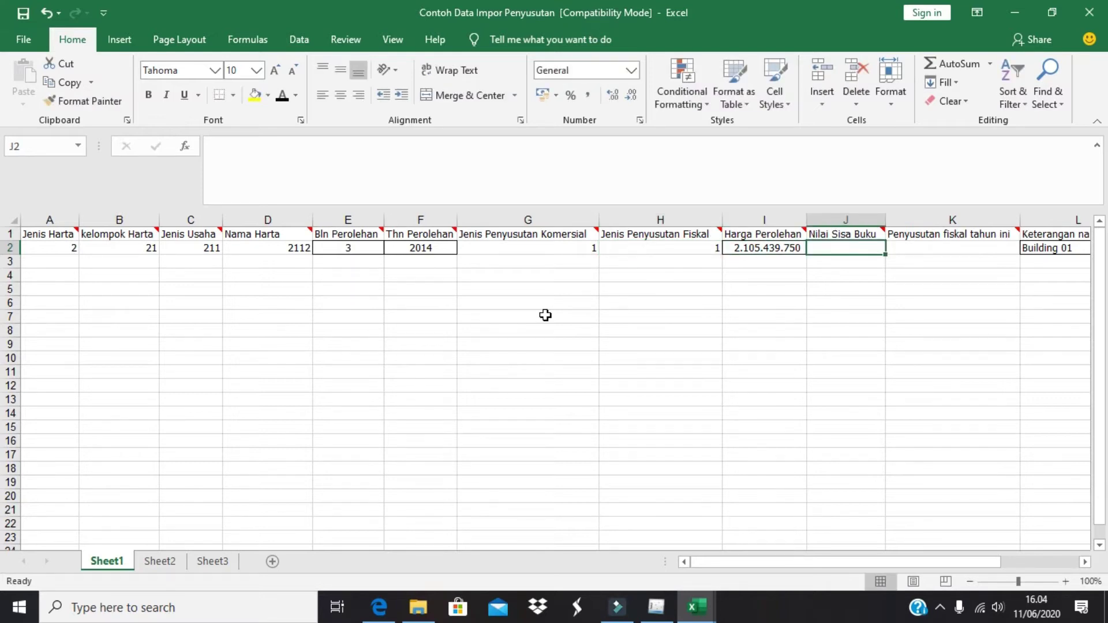
{"action": "key", "text": "alt+Tab"}
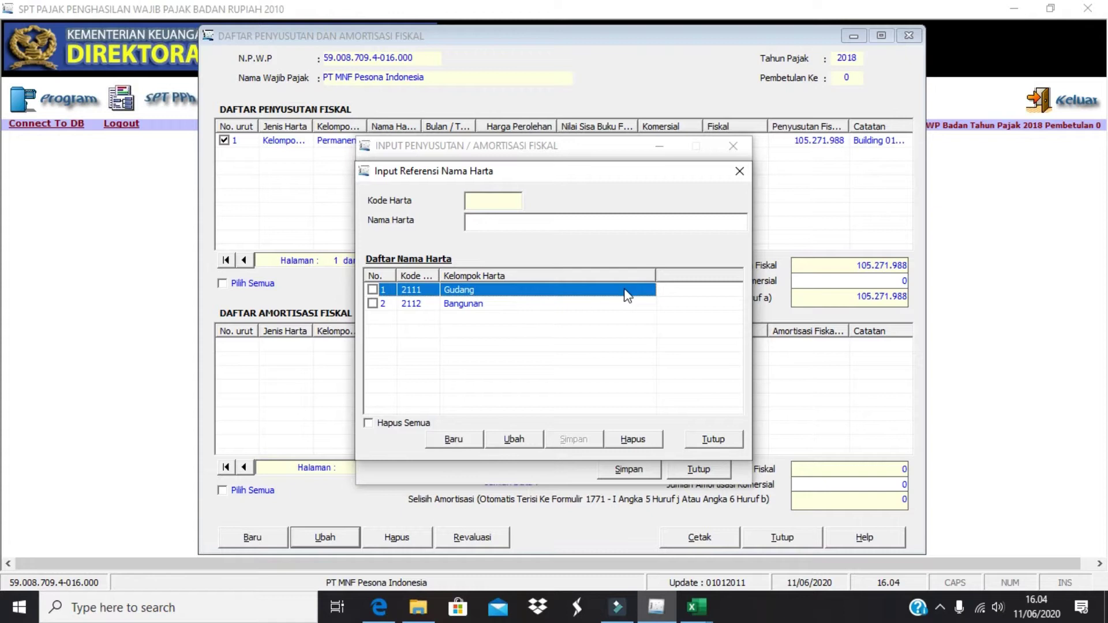
{"action": "key", "text": "Escape"}
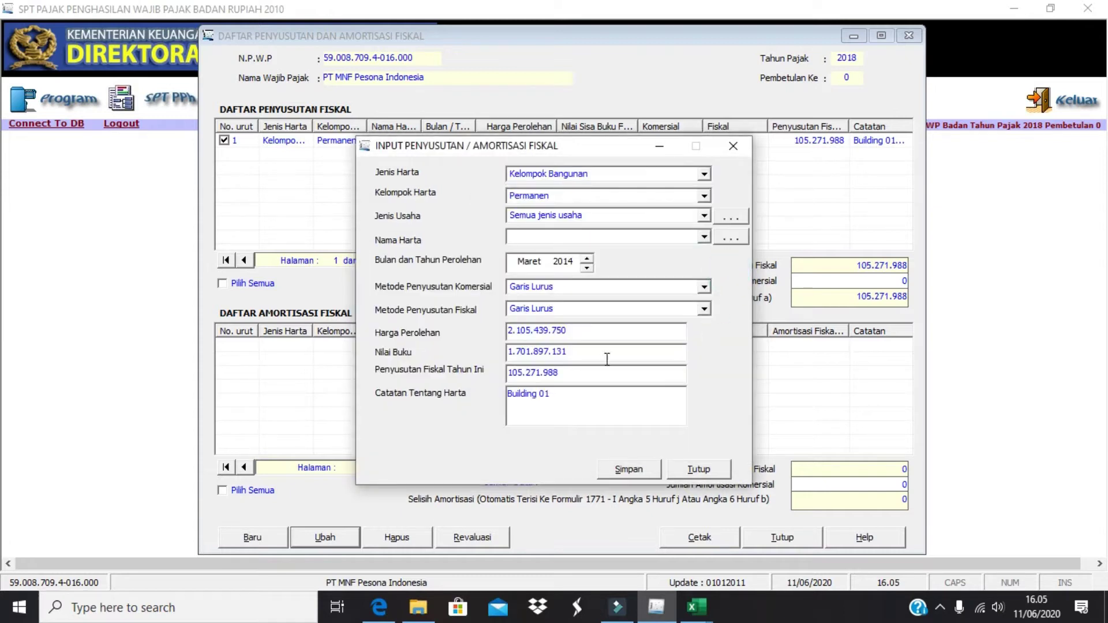
{"action": "left_click", "coordinate": [572, 351]}
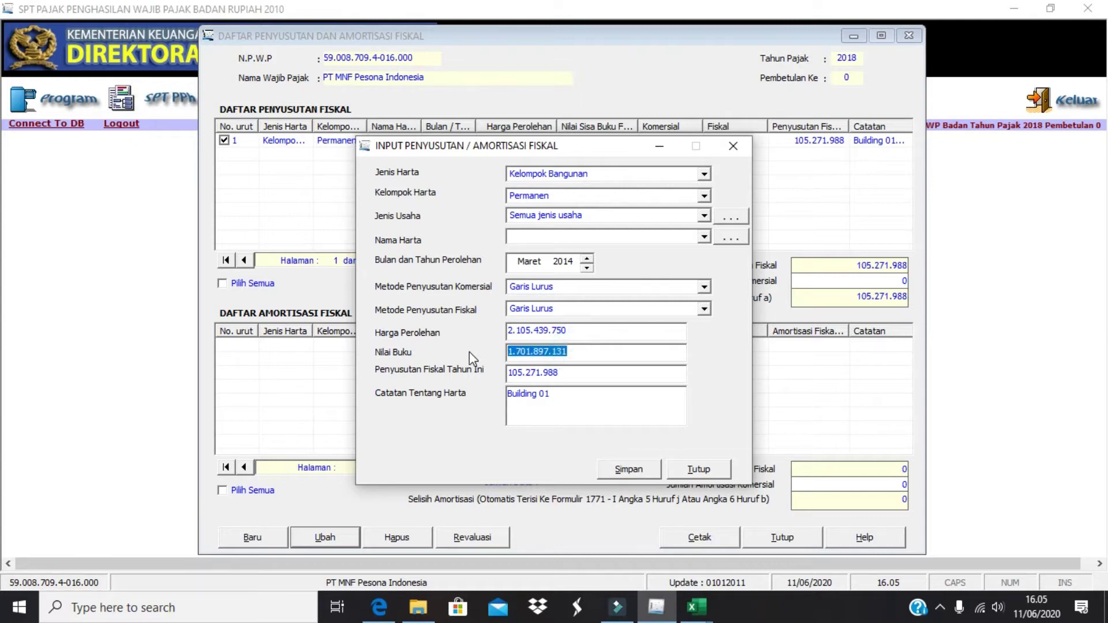
{"action": "right_click", "coordinate": [541, 356]}
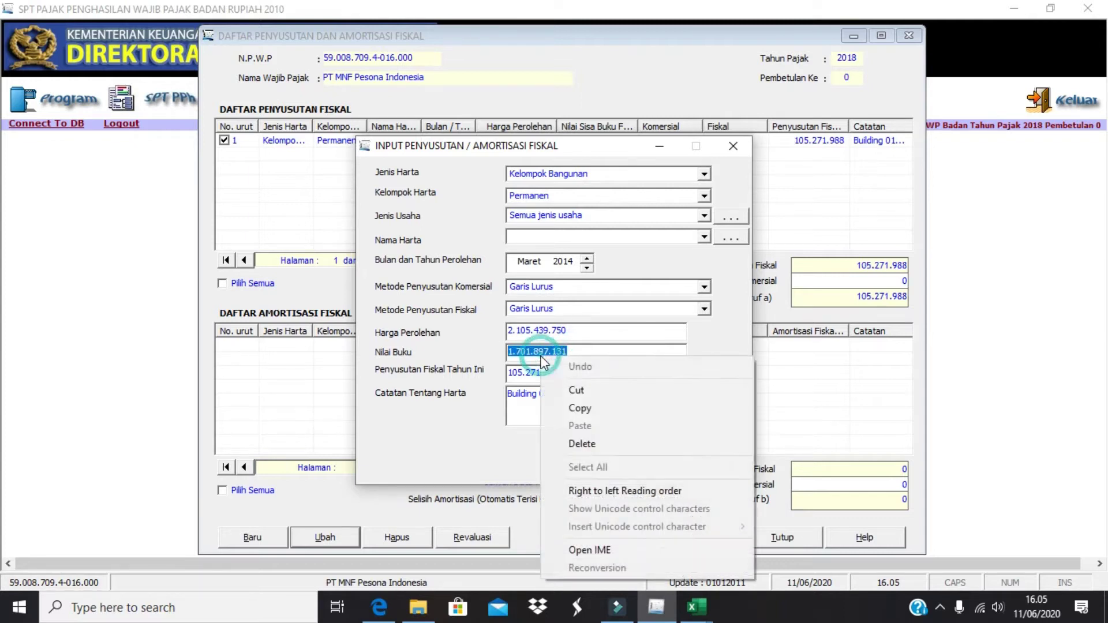
{"action": "left_click", "coordinate": [579, 408]}
{"action": "key", "text": "alt+Tab"}
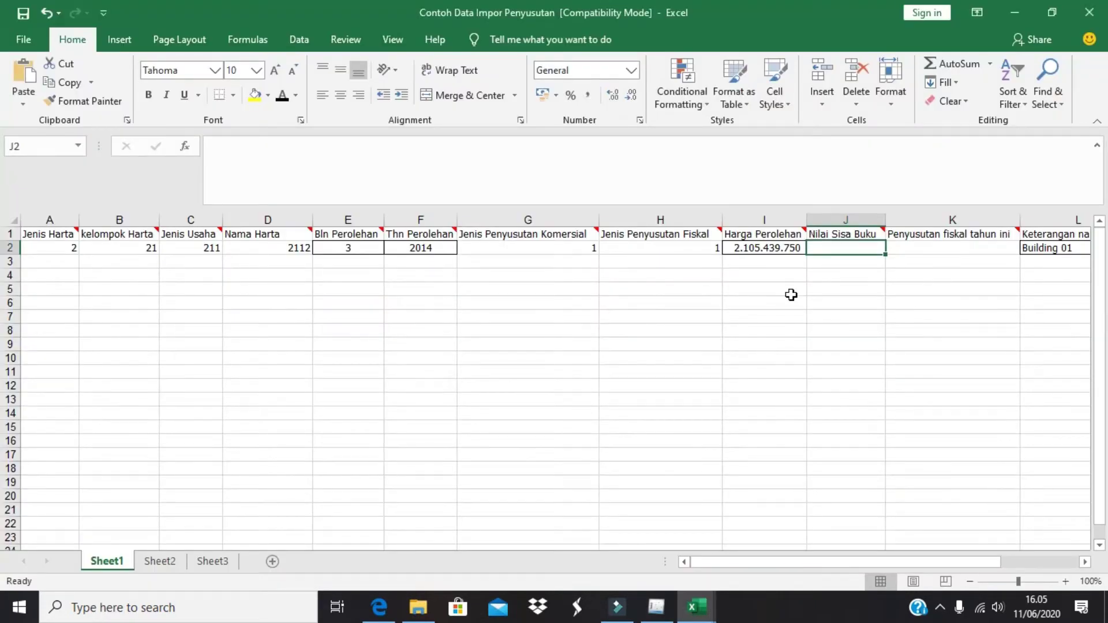
{"action": "key", "text": "ctrl+v"}
Copy Penyusutan Fiskal Tahun Ini 105.271.988 from the eSPT entry into Penyusutan fiskal tahun ini in row 2 of the Excel template
{"action": "key", "text": "alt+Tab"}
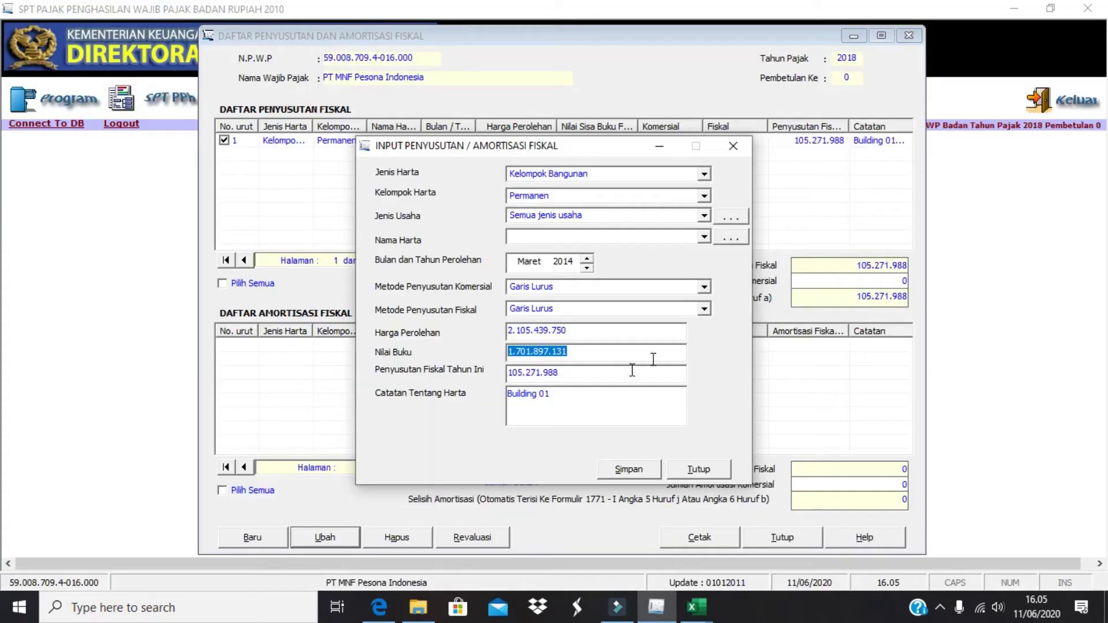
{"action": "left_click_drag", "start_coordinate": [576, 375], "coordinate": [495, 381]}
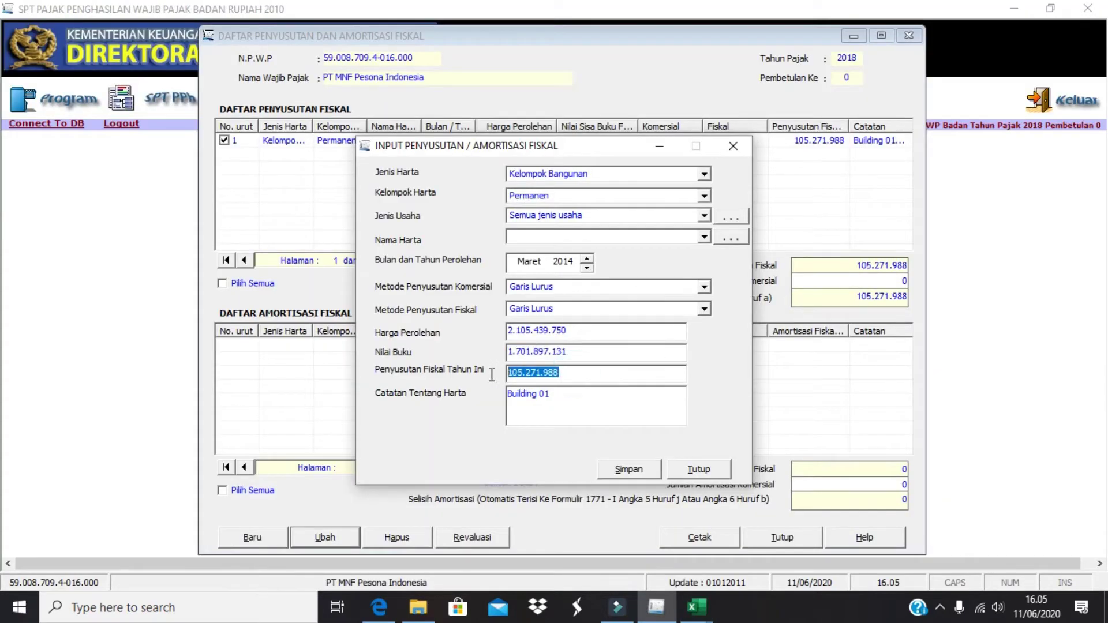
{"action": "right_click", "coordinate": [530, 377]}
{"action": "left_click", "coordinate": [576, 205]}
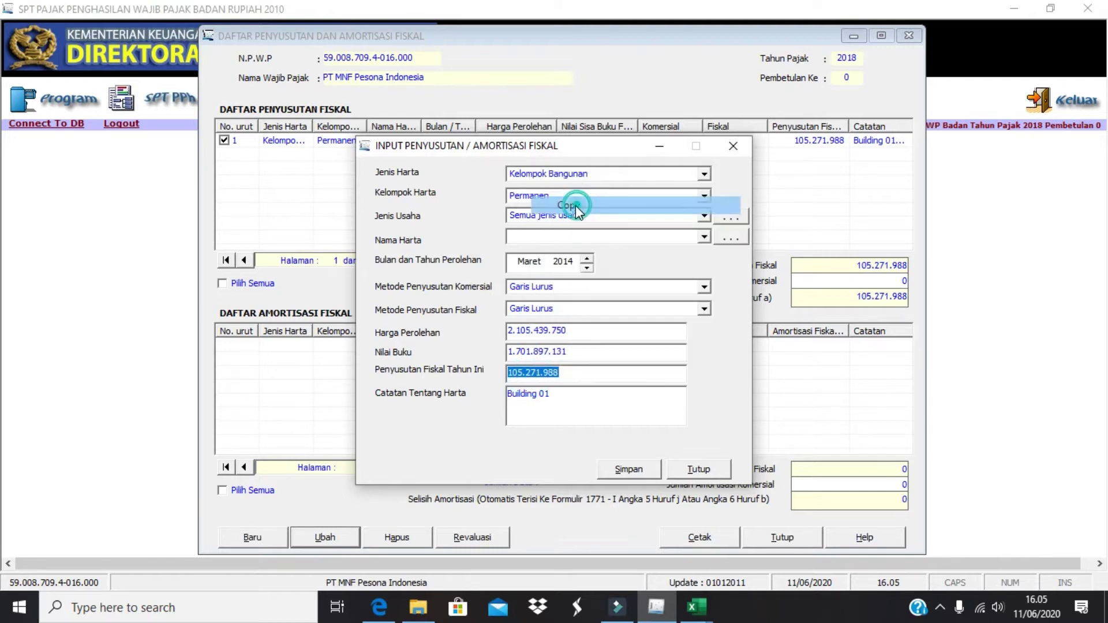
{"action": "key", "text": "alt+Tab"}
{"action": "left_click", "coordinate": [576, 205]}
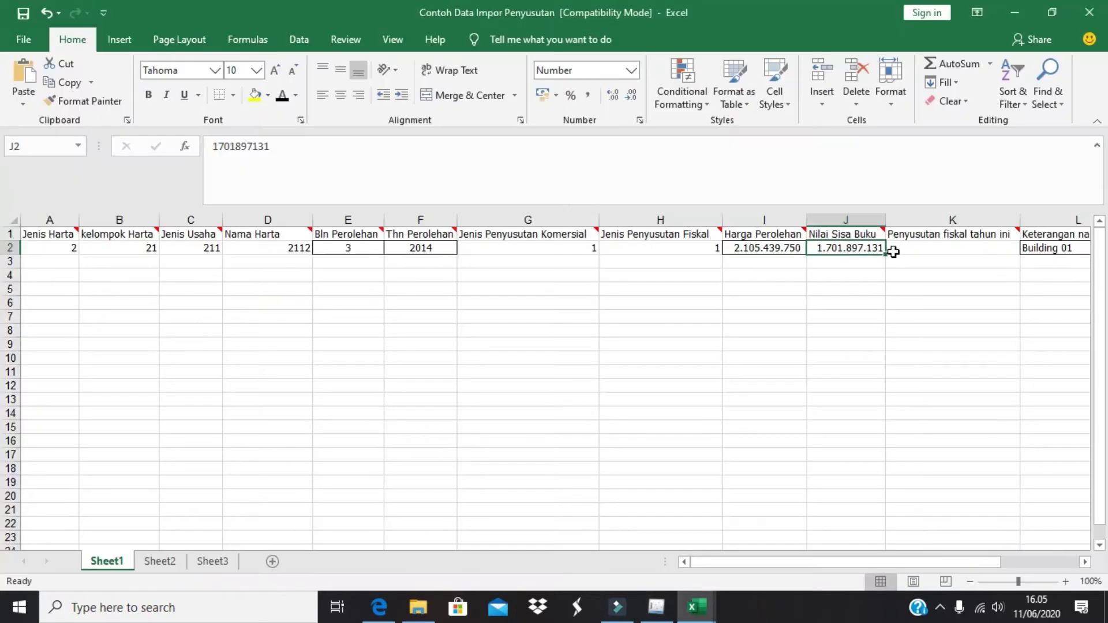
{"action": "left_click", "coordinate": [906, 249]}
{"action": "key", "text": "ctrl+v"}
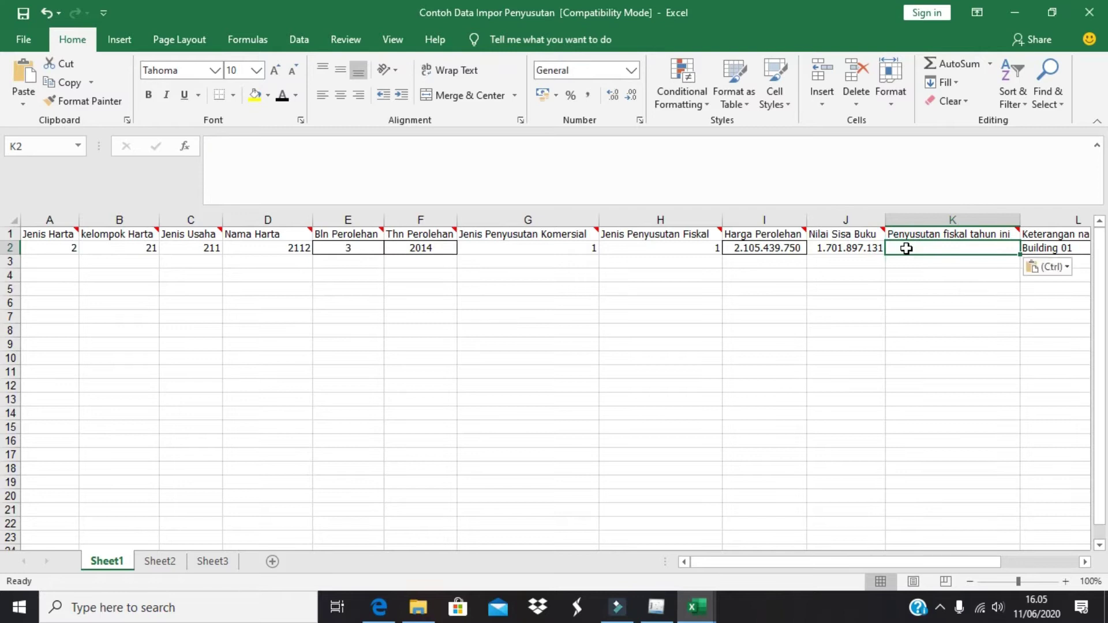
{"action": "key", "text": "Tab"}
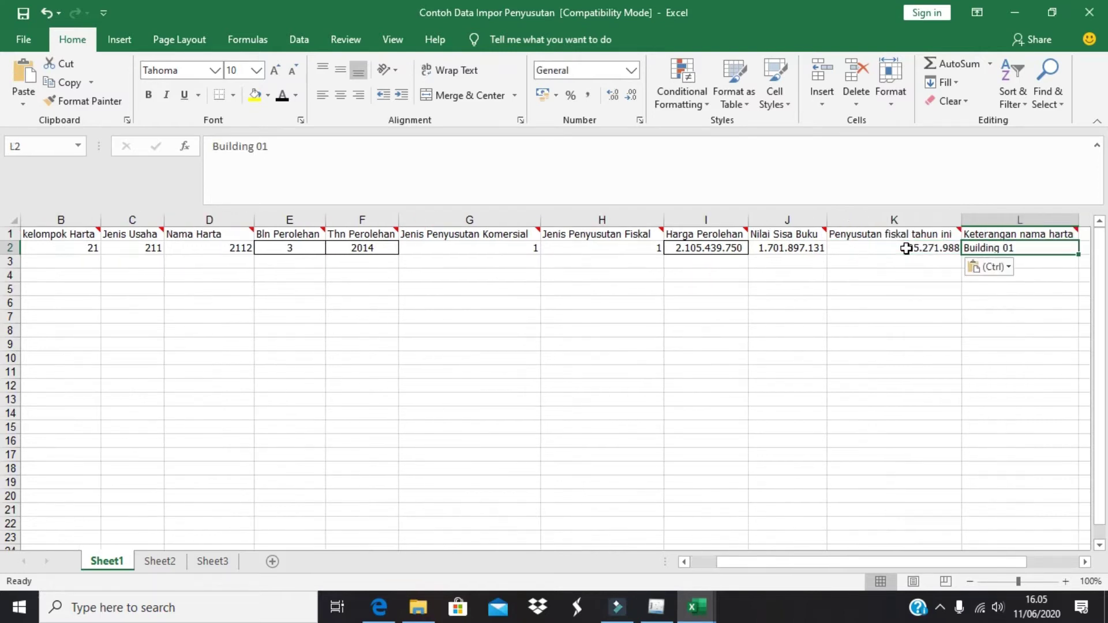
{"action": "key", "text": "Tab"}
{"action": "left_click", "coordinate": [907, 248]}
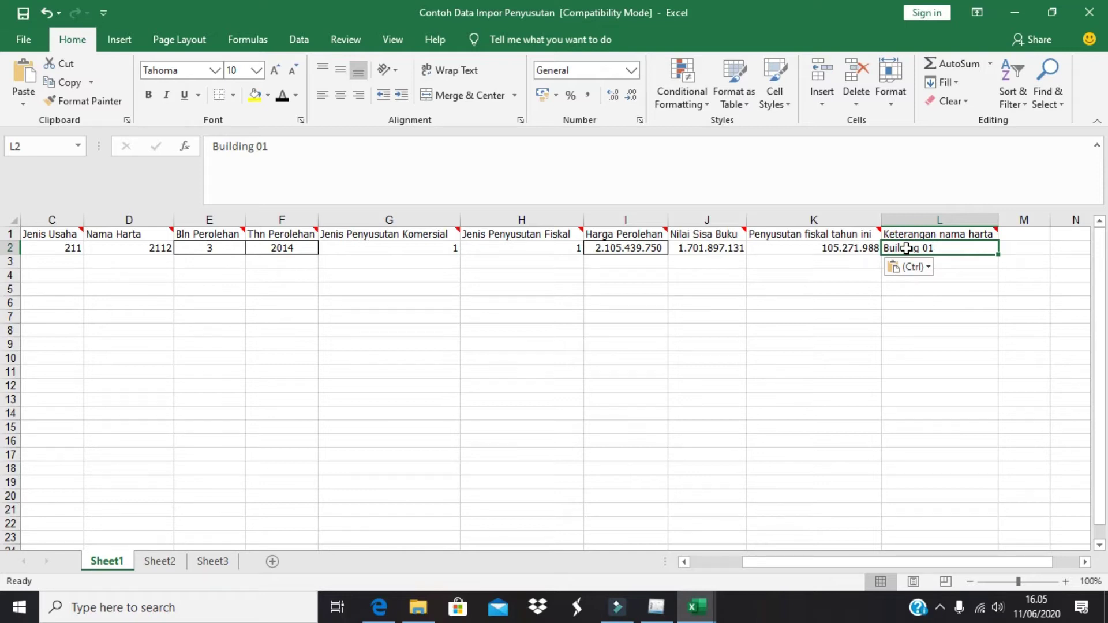
Switch to the Aktiva tetap (penyusutan) workbook and select the Building 02 description in the Fixed Assets list
{"action": "mouse_move", "coordinate": [697, 606]}
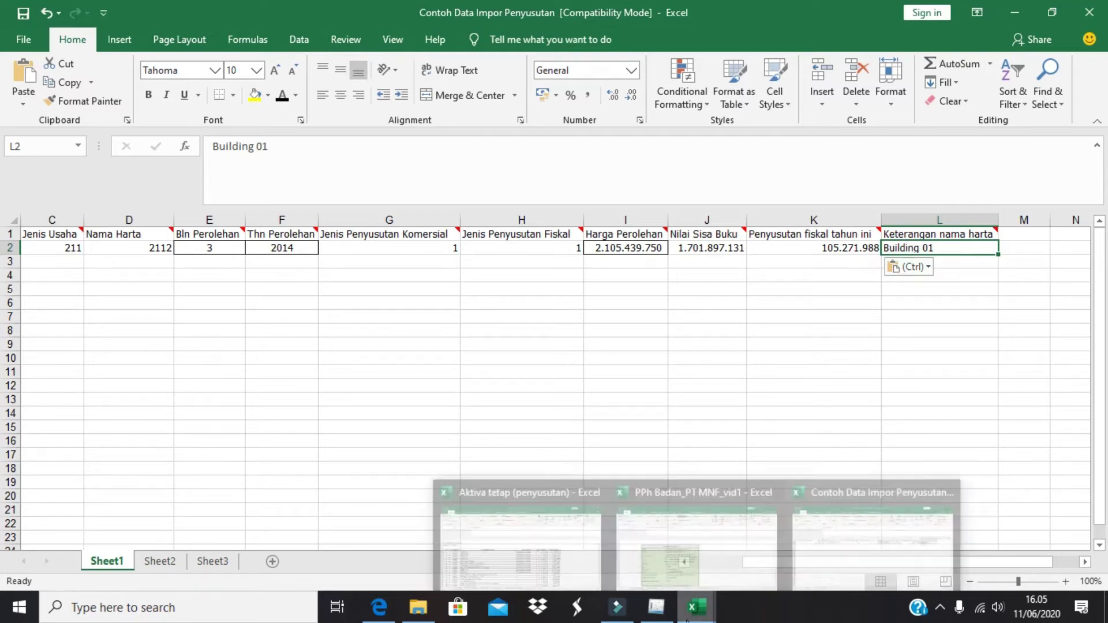
{"action": "left_click", "coordinate": [544, 573]}
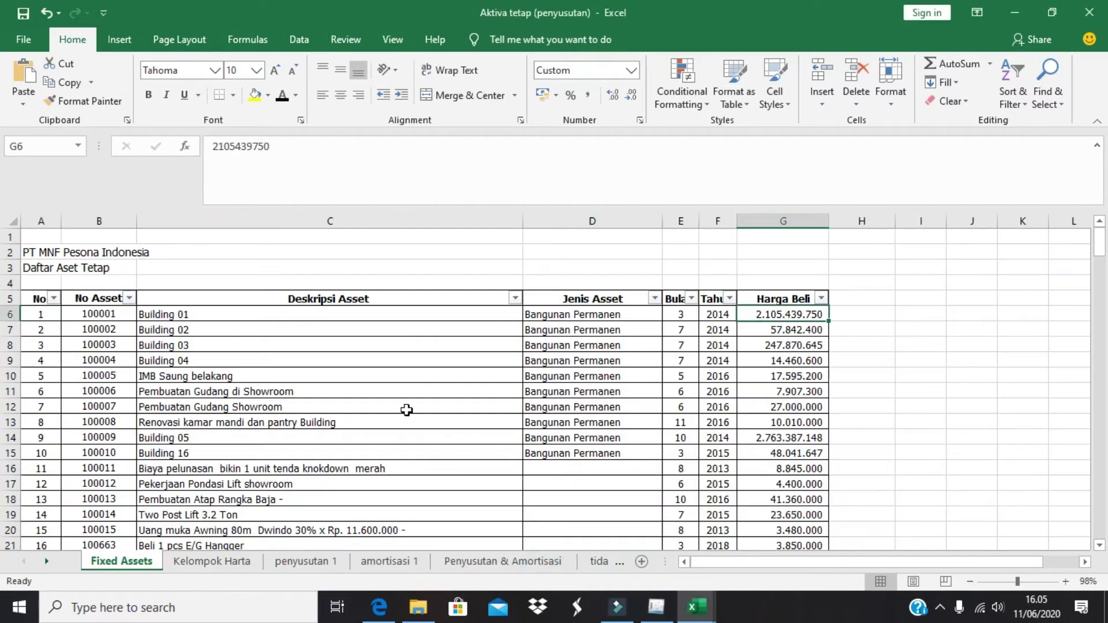
{"action": "left_click", "coordinate": [407, 409]}
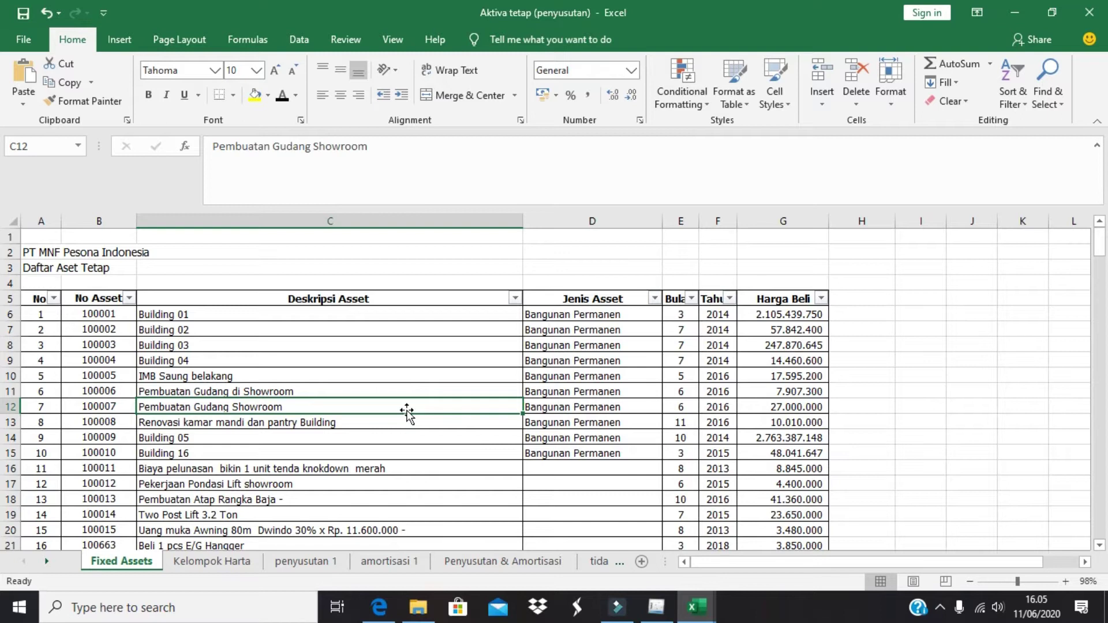
{"action": "left_click", "coordinate": [354, 336]}
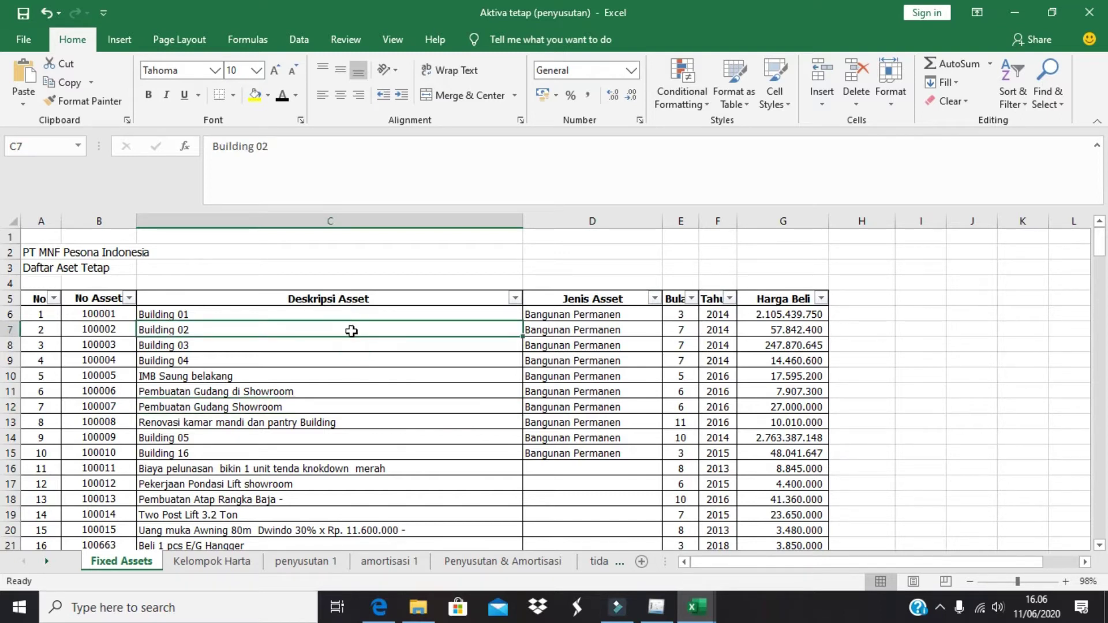
Copy the asset descriptions from Building 02 through Lemari mess into the Keterangan nama harta column of Contoh Data Impor Penyusutan, starting at row 3
{"action": "left_click_drag", "start_coordinate": [354, 335], "coordinate": [356, 415]}
{"action": "left_click_drag", "start_coordinate": [347, 547], "coordinate": [361, 525]}
{"action": "key", "text": "ctrl+c"}
{"action": "key", "text": "alt+Tab"}
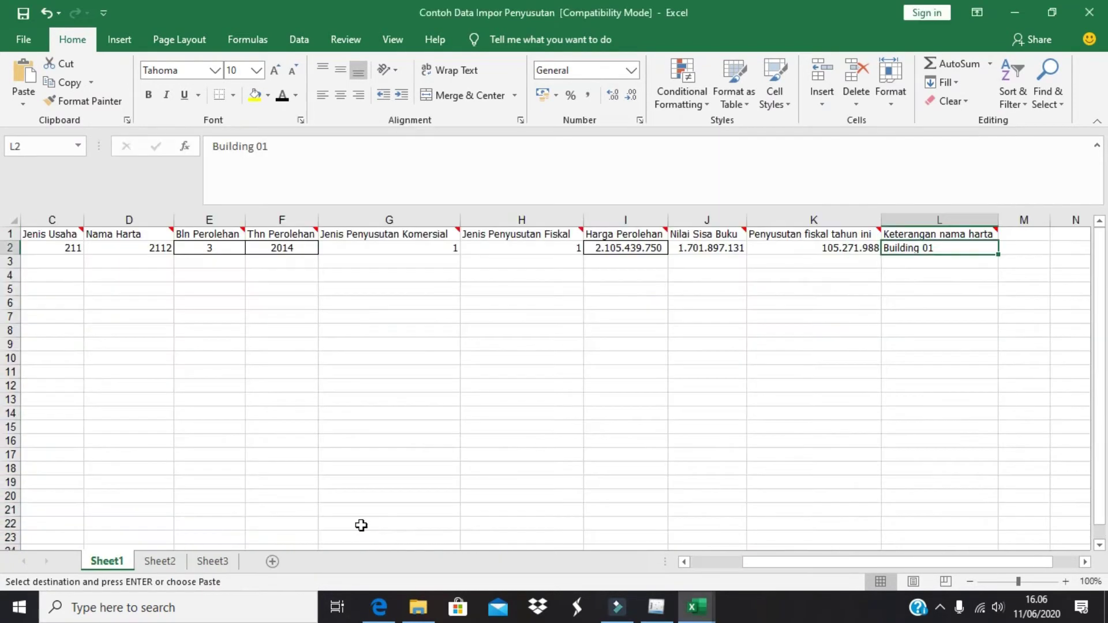
{"action": "left_click", "coordinate": [913, 264]}
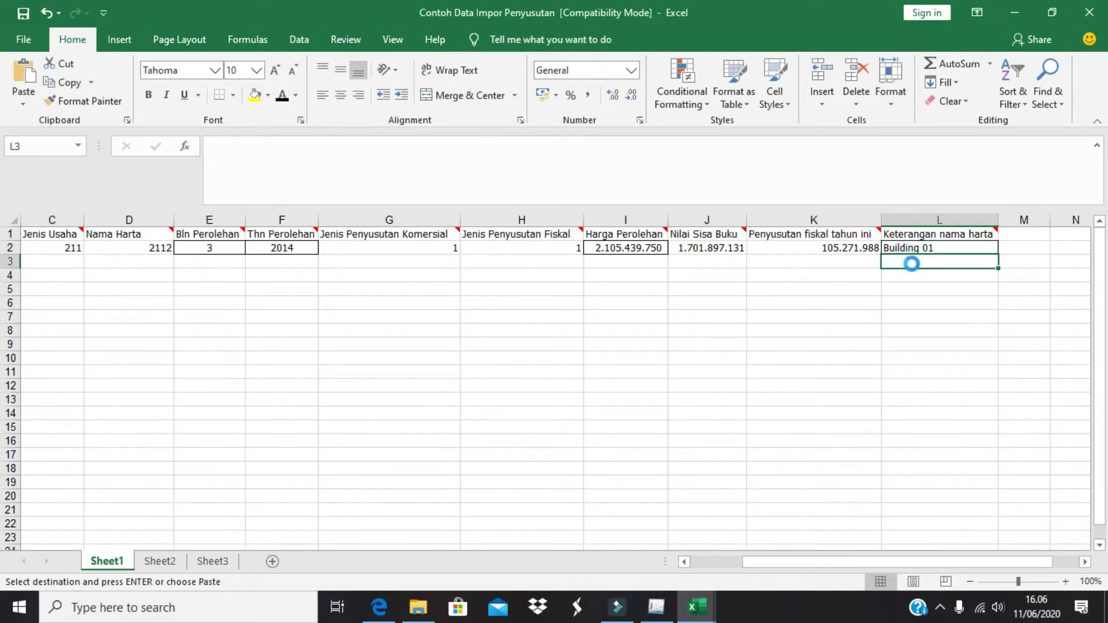
{"action": "key", "text": "ctrl+v"}
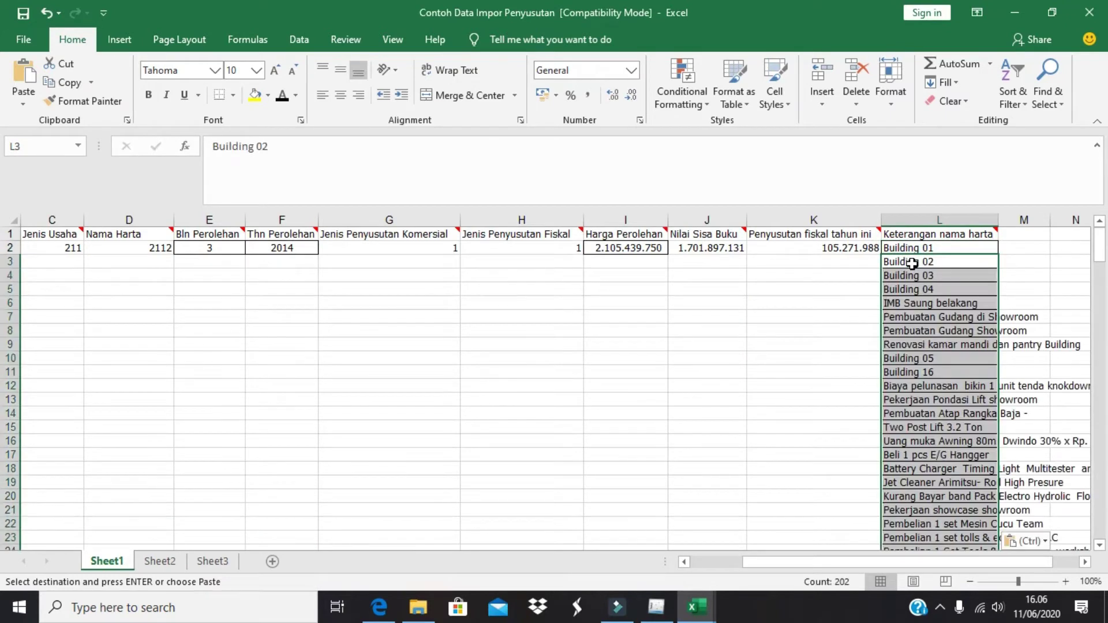
Copy the acquisition months from Building 02 down in the Fixed Assets list into the template's Bln Perolehan column, starting at row 3
{"action": "left_click", "coordinate": [824, 261]}
{"action": "key", "text": "alt+Tab"}
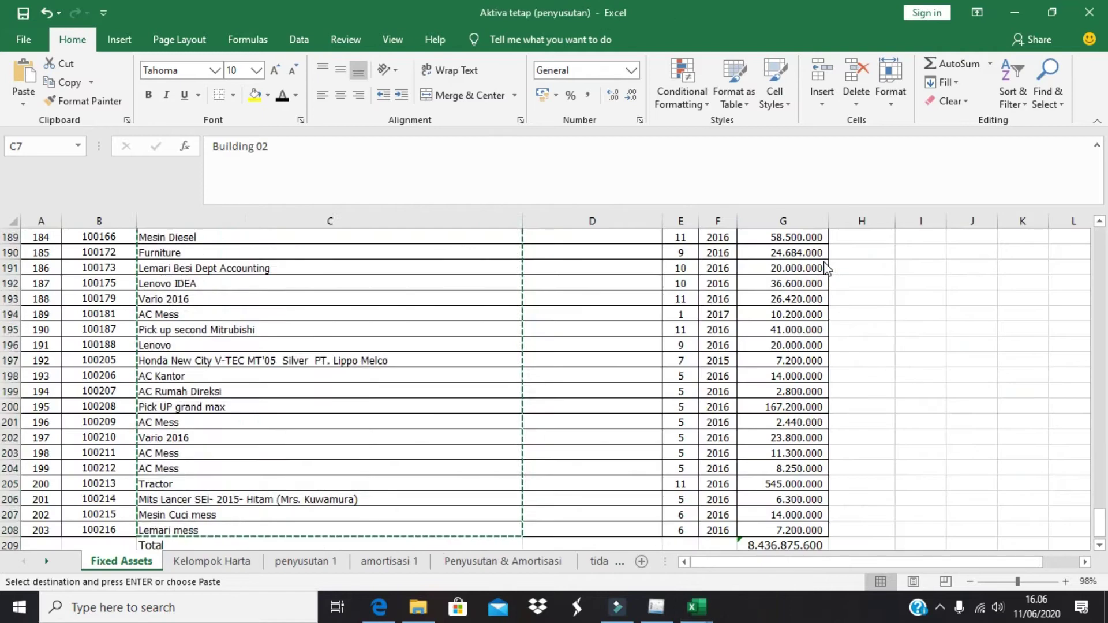
{"action": "scroll", "coordinate": [713, 302], "scroll_direction": "up", "scroll_amount": 1}
{"action": "scroll", "coordinate": [714, 302], "scroll_direction": "up", "scroll_amount": 20}
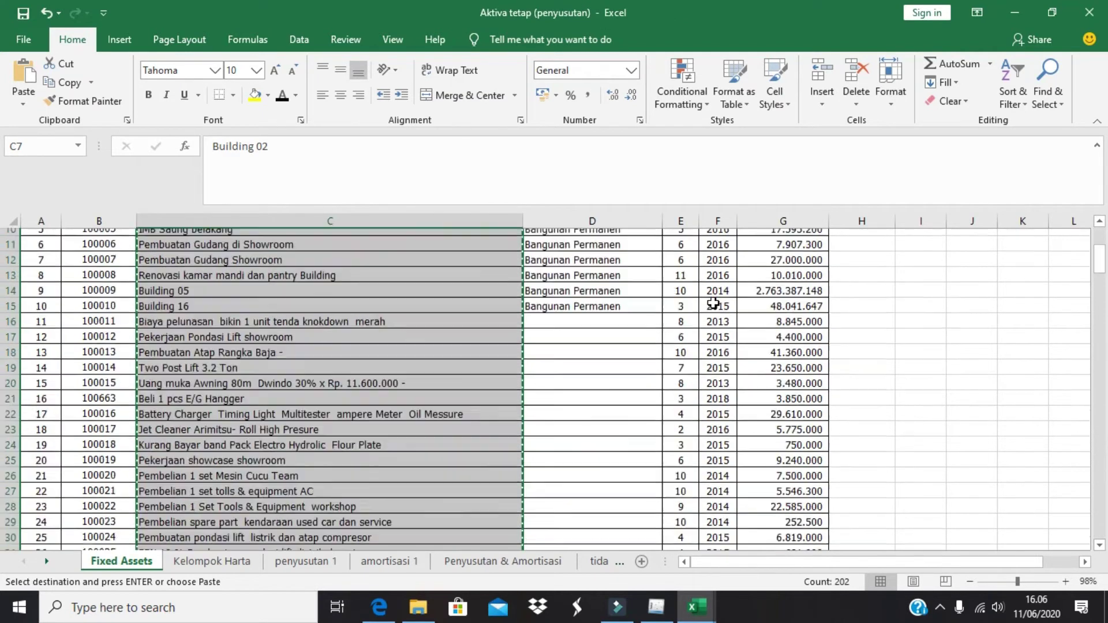
{"action": "left_click", "coordinate": [689, 323]}
{"action": "left_click", "coordinate": [689, 323]}
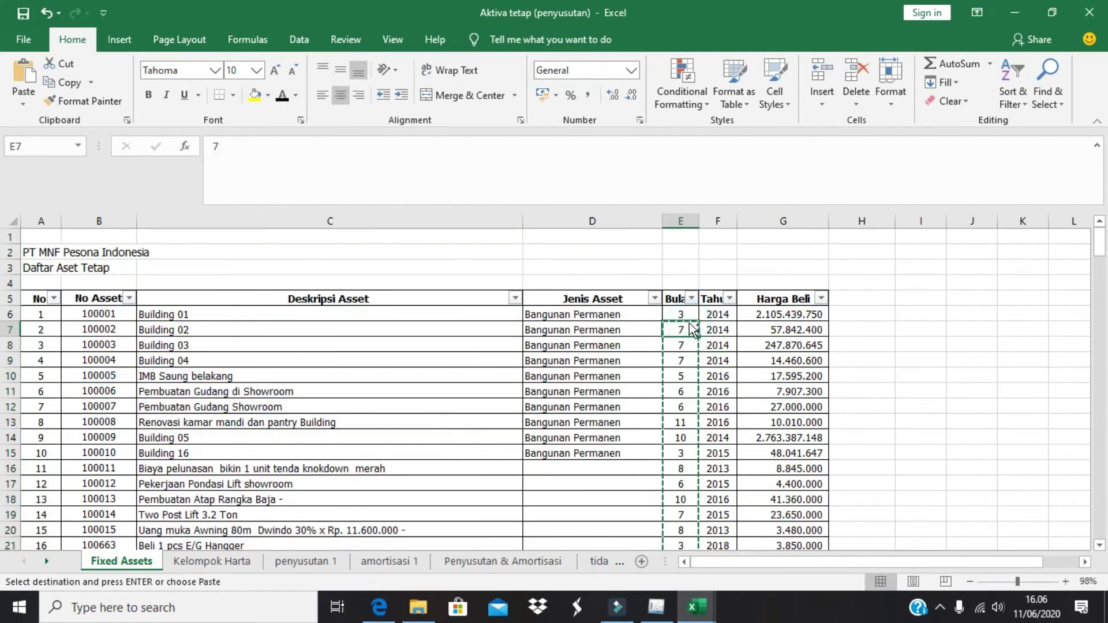
{"action": "key", "text": "ctrl+shift+Down"}
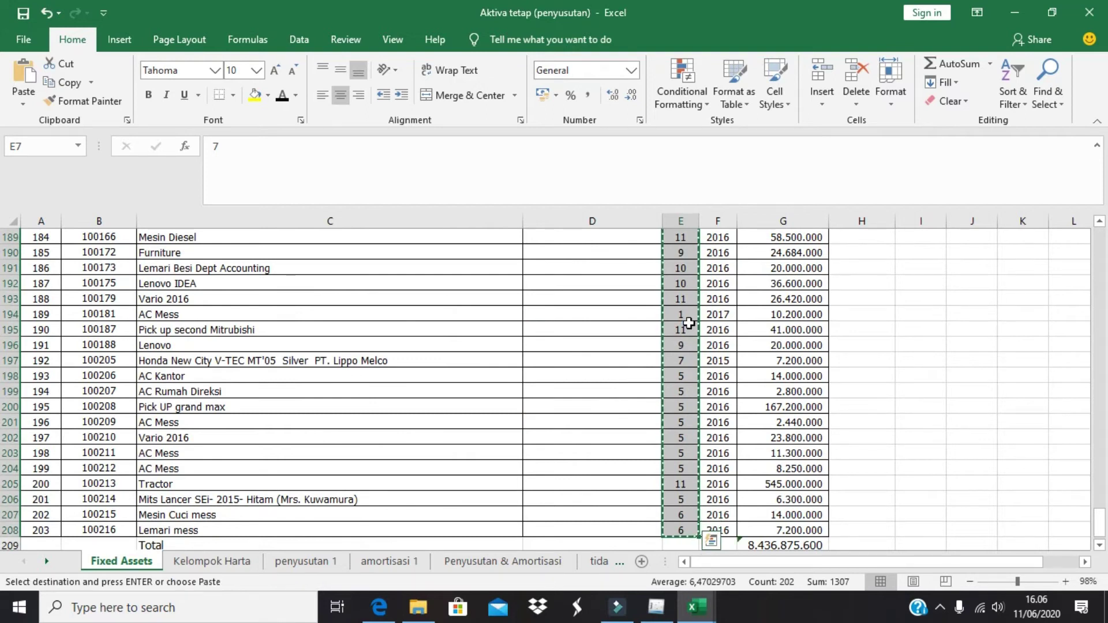
{"action": "key", "text": "alt+Tab"}
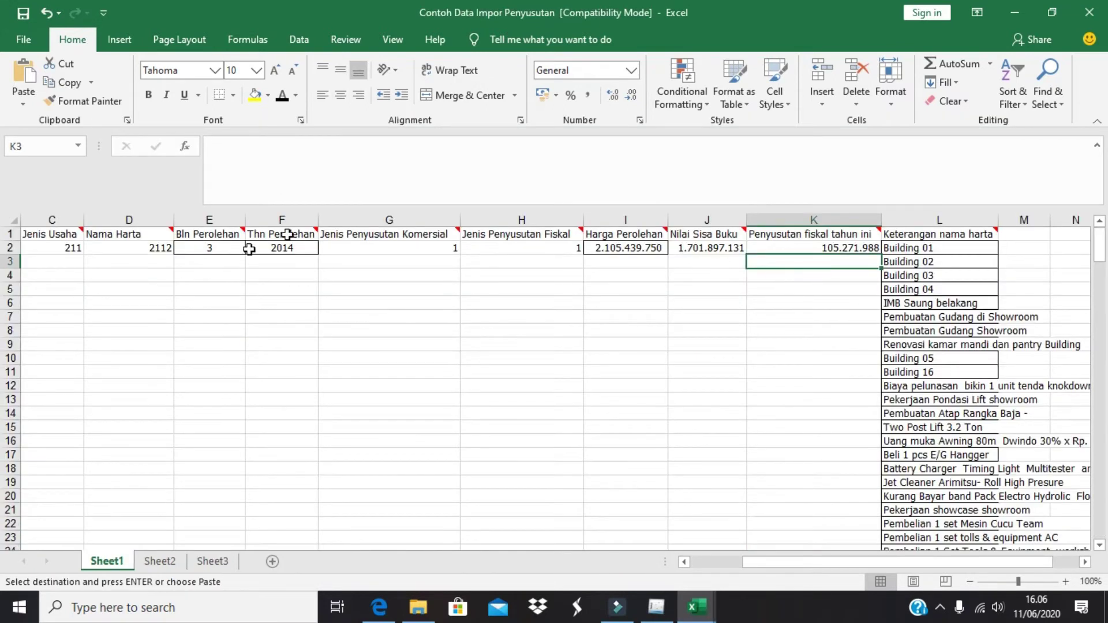
{"action": "left_click", "coordinate": [208, 263]}
{"action": "key", "text": "ctrl+v"}
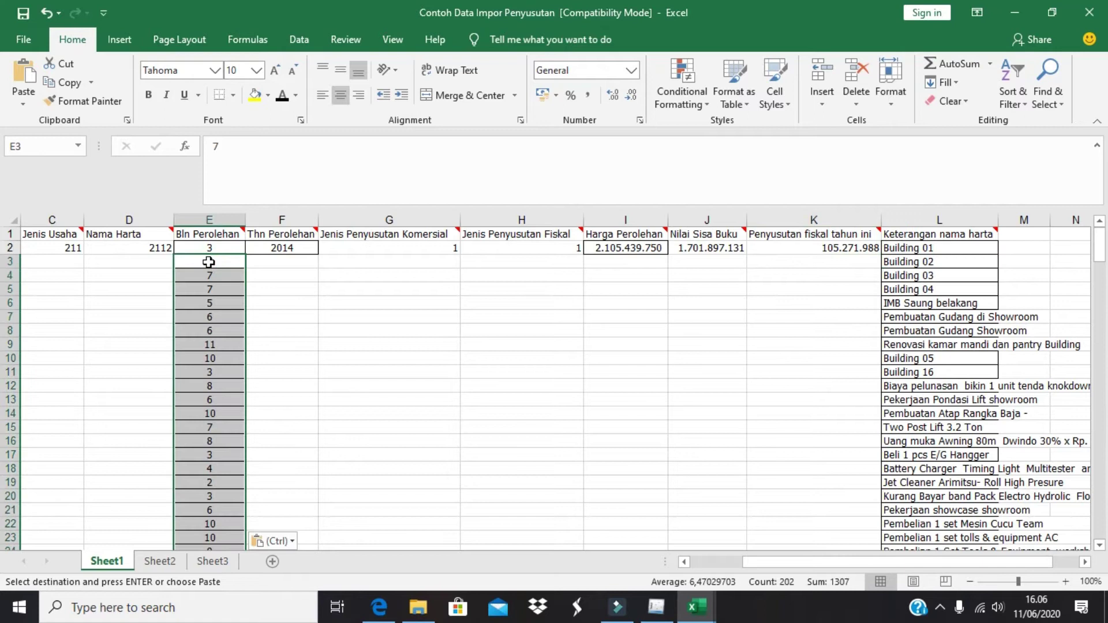
Copy the acquisition years from Building 02 down in the Fixed Assets list into the template's Thn Perolehan column, starting at row 3
{"action": "key", "text": "alt+Tab"}
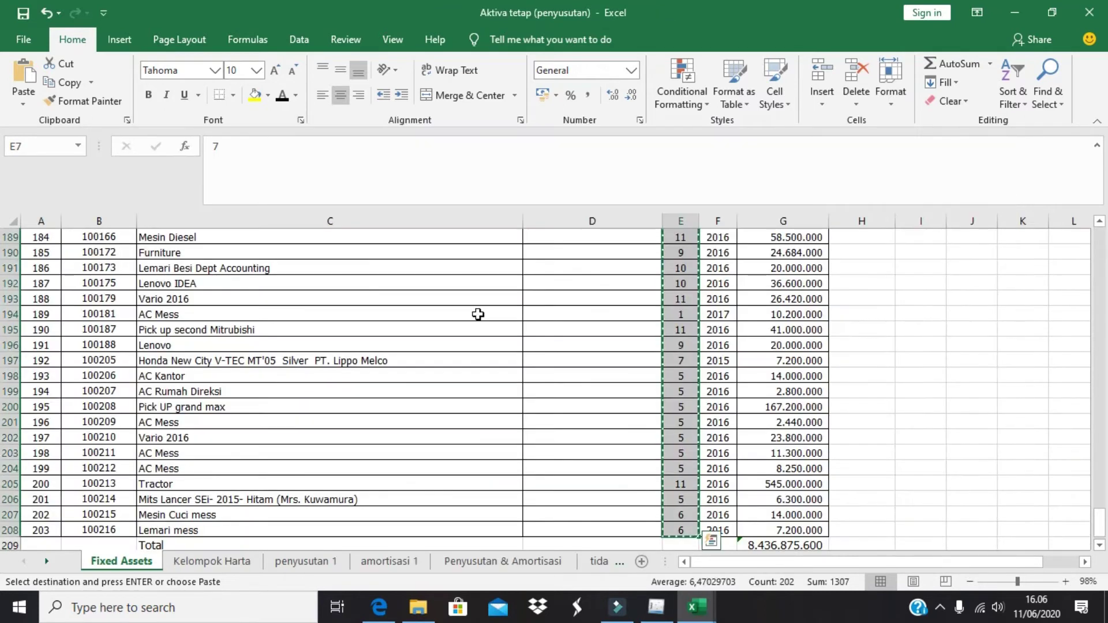
{"action": "key", "text": "Up"}
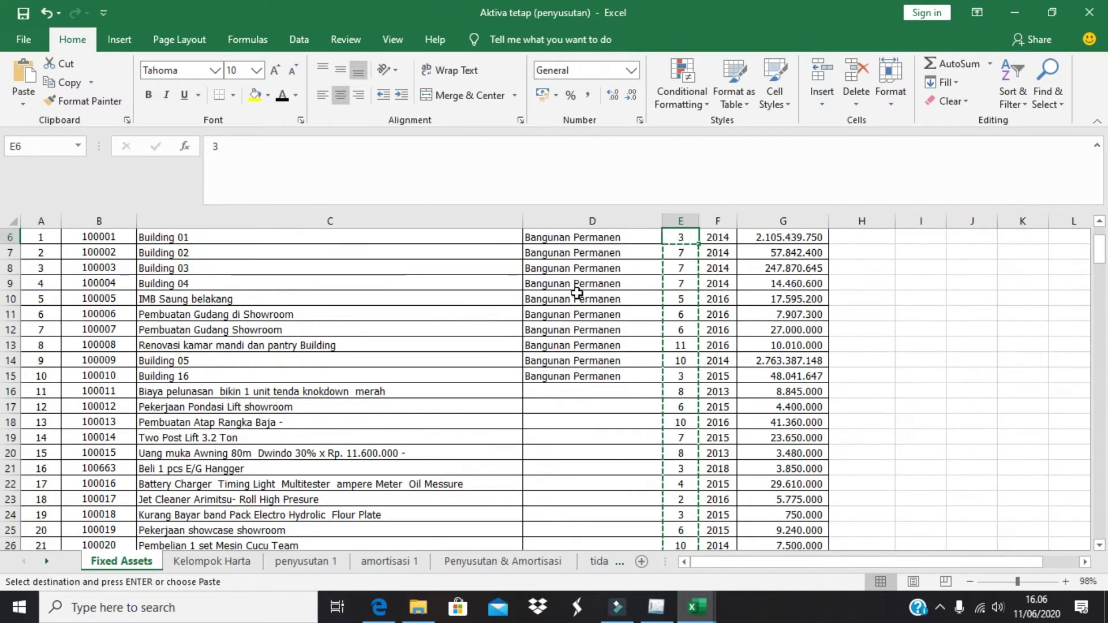
{"action": "left_click", "coordinate": [721, 251]}
{"action": "key", "text": "ctrl+shift+Down"}
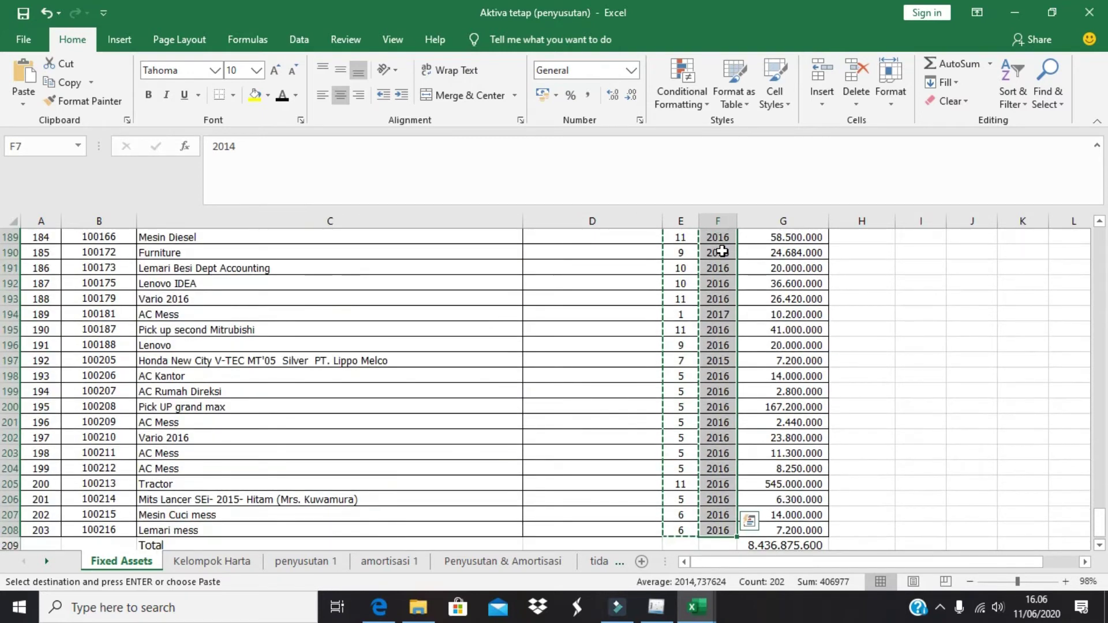
{"action": "key", "text": "alt+Tab"}
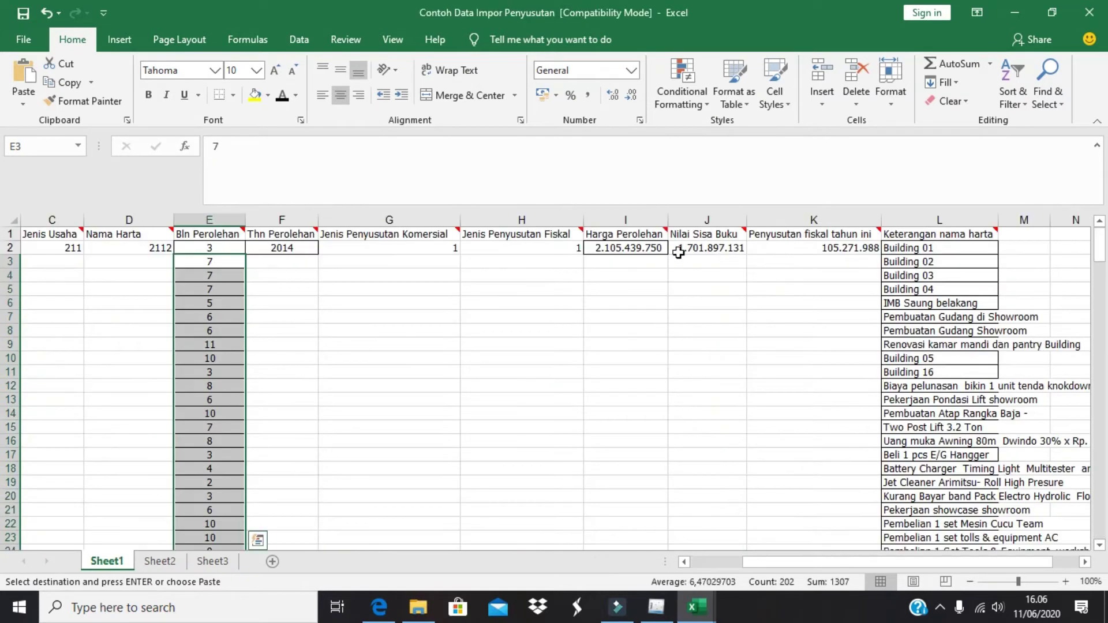
{"action": "left_click", "coordinate": [287, 262]}
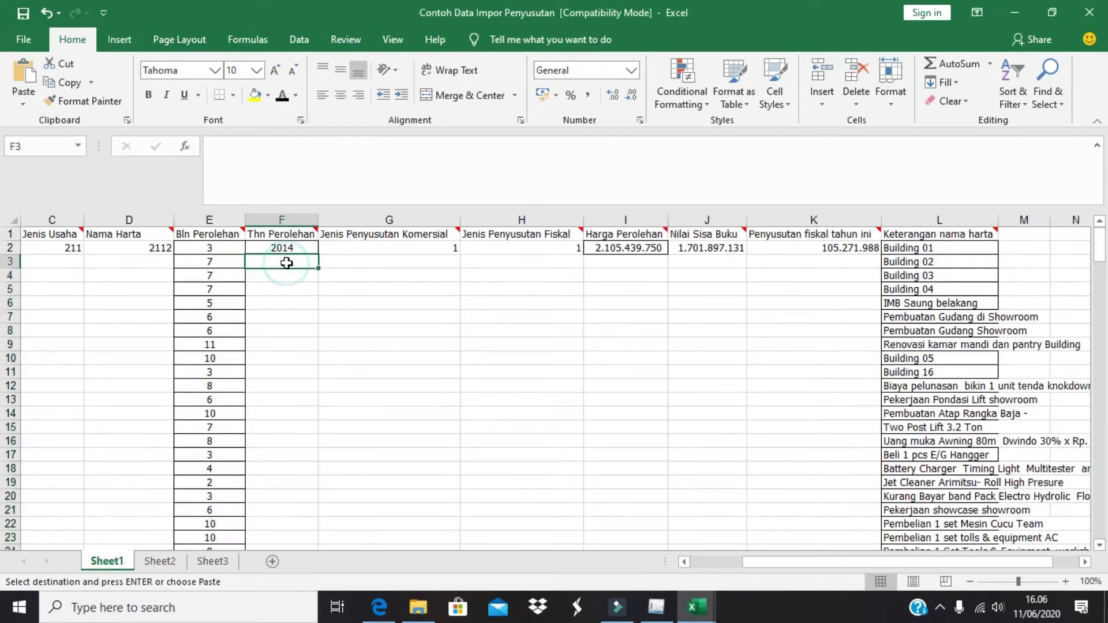
{"action": "key", "text": "ctrl+v"}
Copy the Harga Beli amounts from Building 02 through Lemari mess into the template's Harga Perolehan column, starting at row 3
{"action": "key", "text": "alt+Tab"}
{"action": "left_click", "coordinate": [783, 269]}
{"action": "left_click_drag", "start_coordinate": [783, 270], "coordinate": [791, 501]}
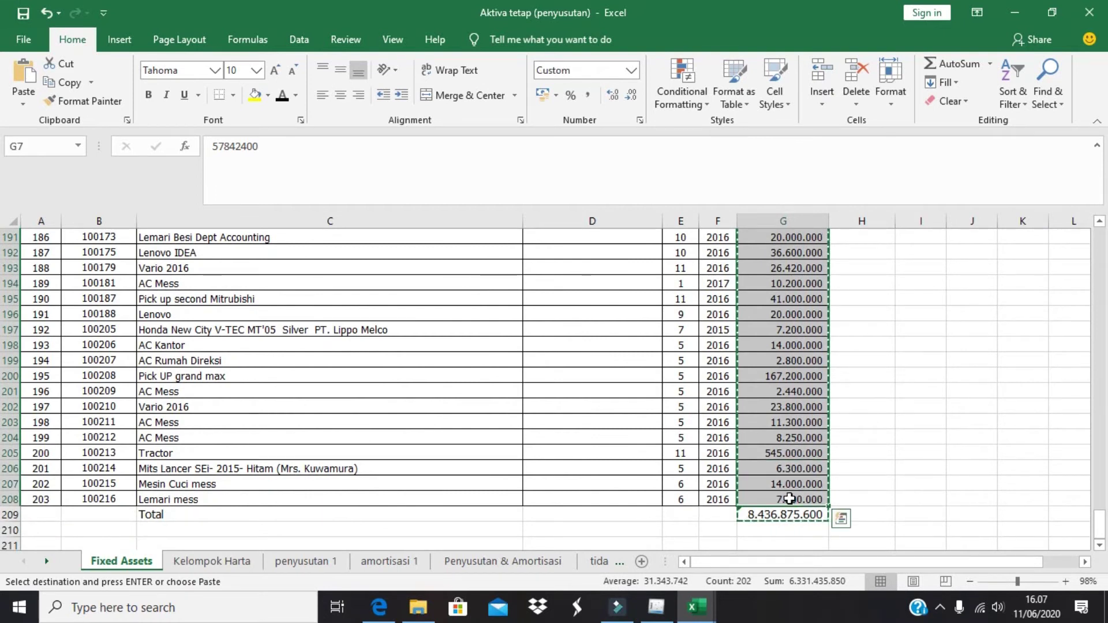
{"action": "key", "text": "alt+Tab"}
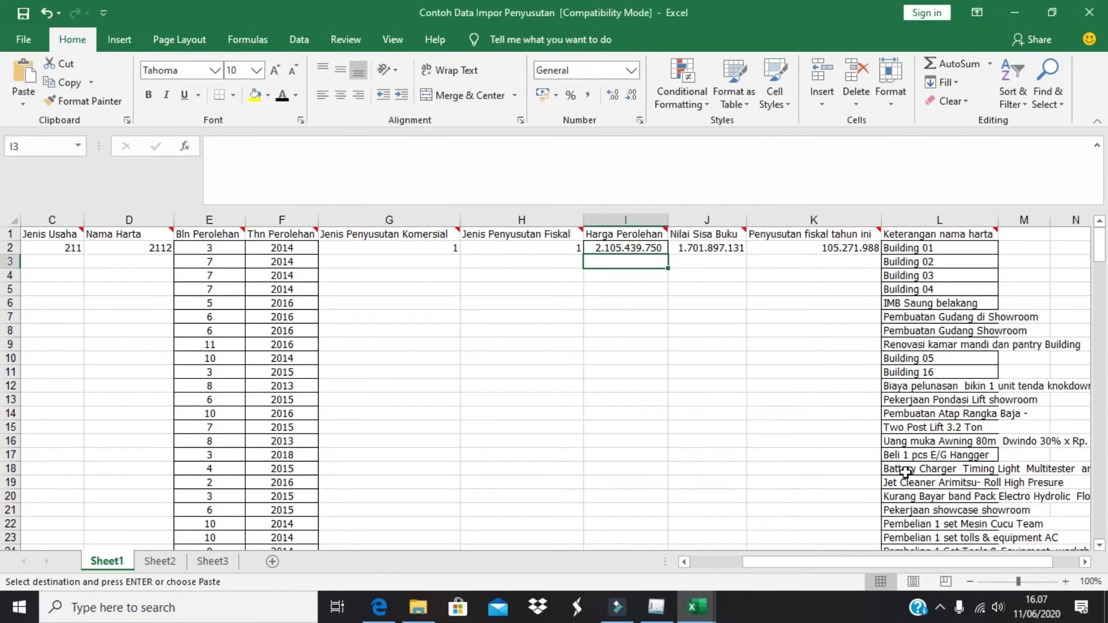
{"action": "key", "text": "ctrl+v"}
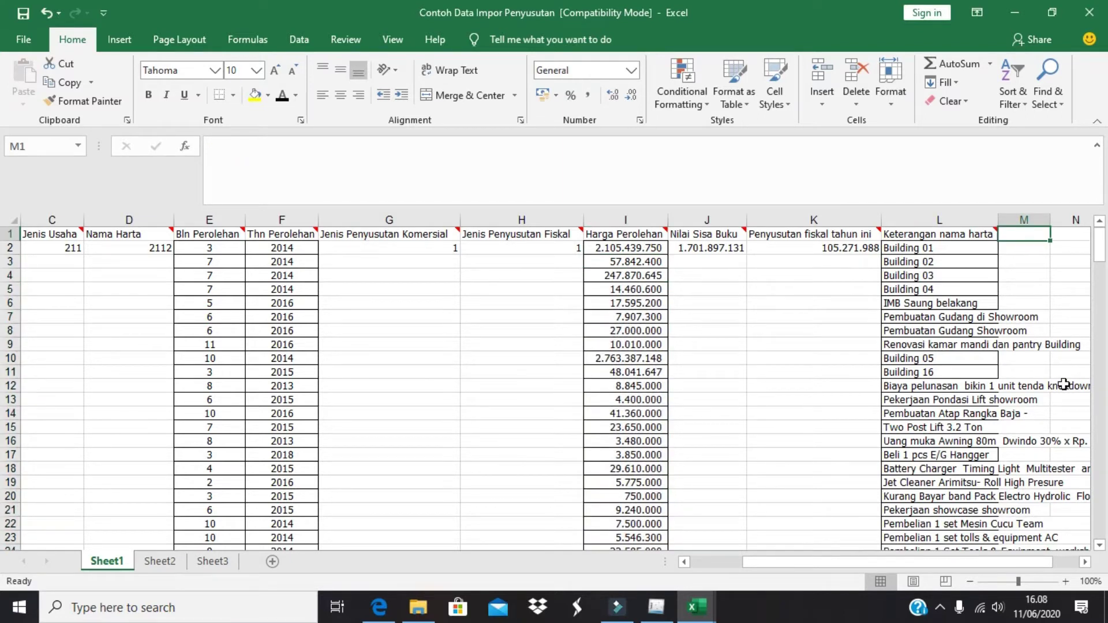
Switch to the Aktiva tetap (penyusutan) workbook and read the depreciation rates and useful lives on the Kelompok Harta sheet
{"action": "scroll", "coordinate": [1064, 384], "scroll_direction": "right", "scroll_amount": 1}
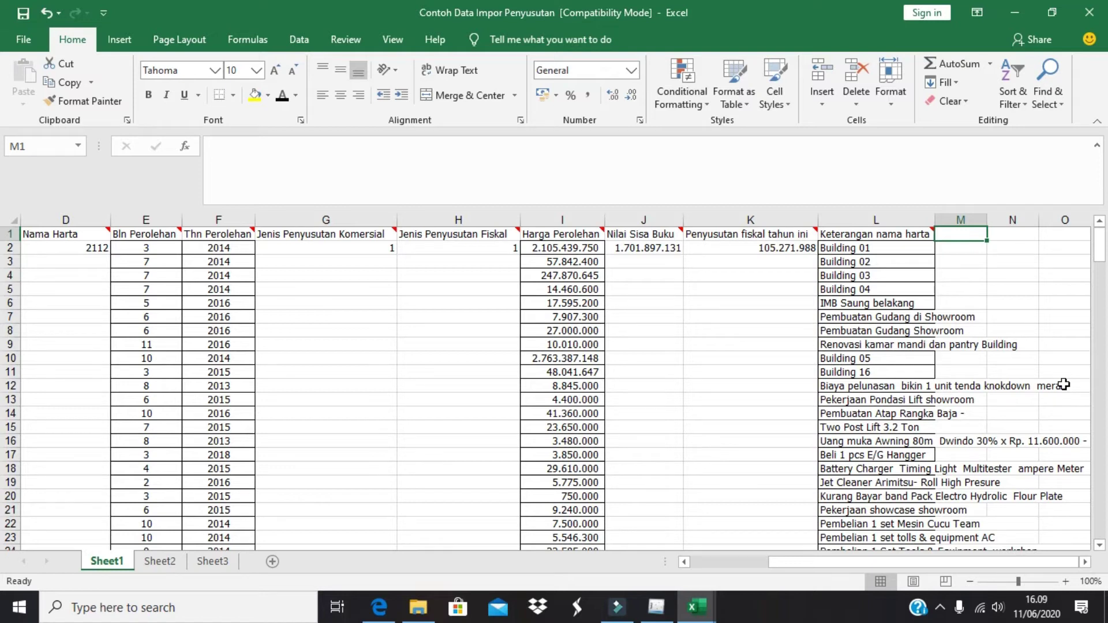
{"action": "mouse_move", "coordinate": [704, 613]}
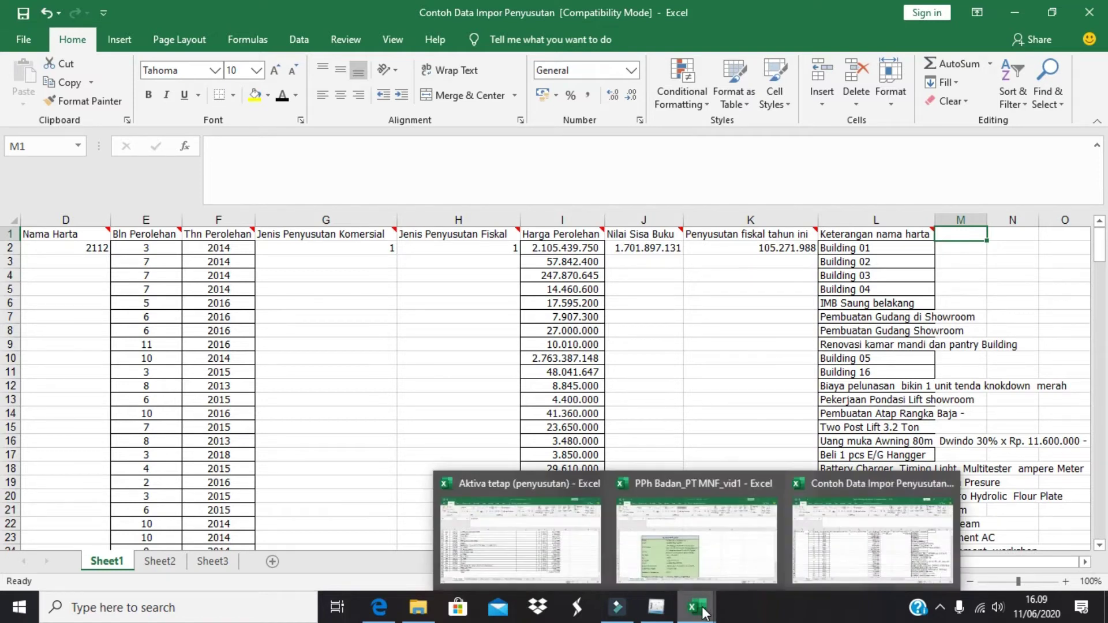
{"action": "left_click", "coordinate": [495, 563]}
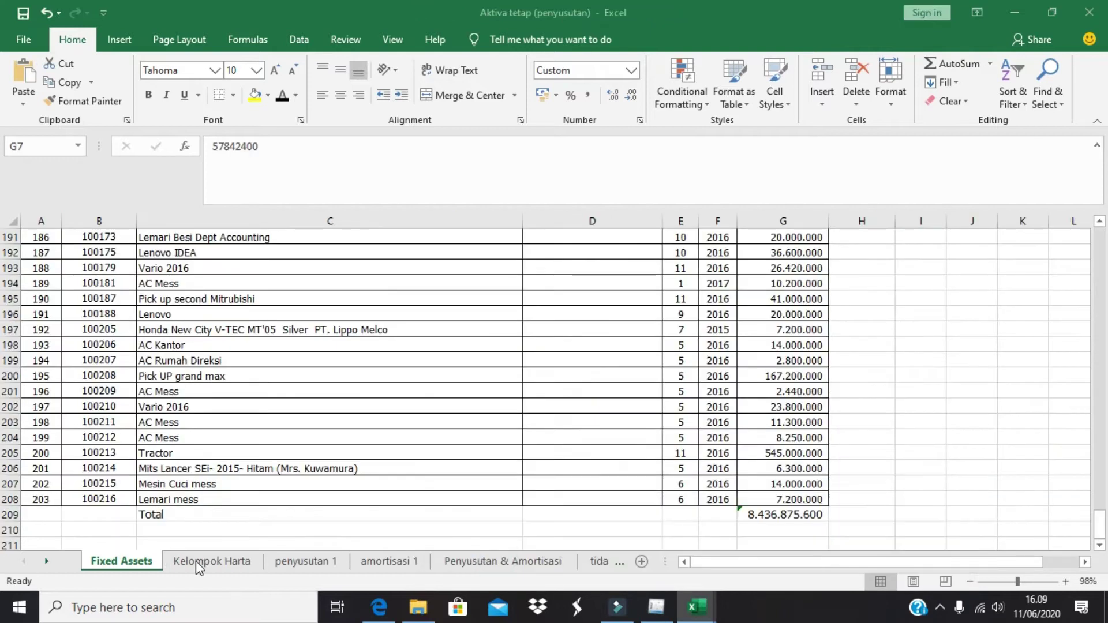
{"action": "left_click", "coordinate": [203, 562]}
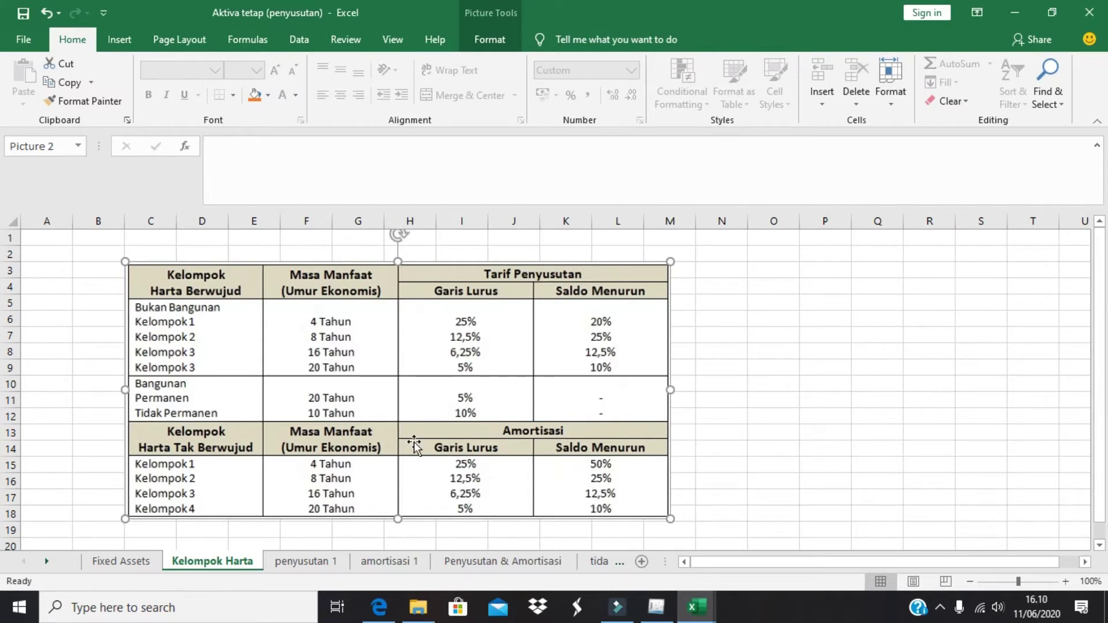
Return to the Contoh Data Impor Penyusutan workbook and add the heading Tarif in M1, beside Keterangan nama harta
{"action": "key", "text": "alt+Tab"}
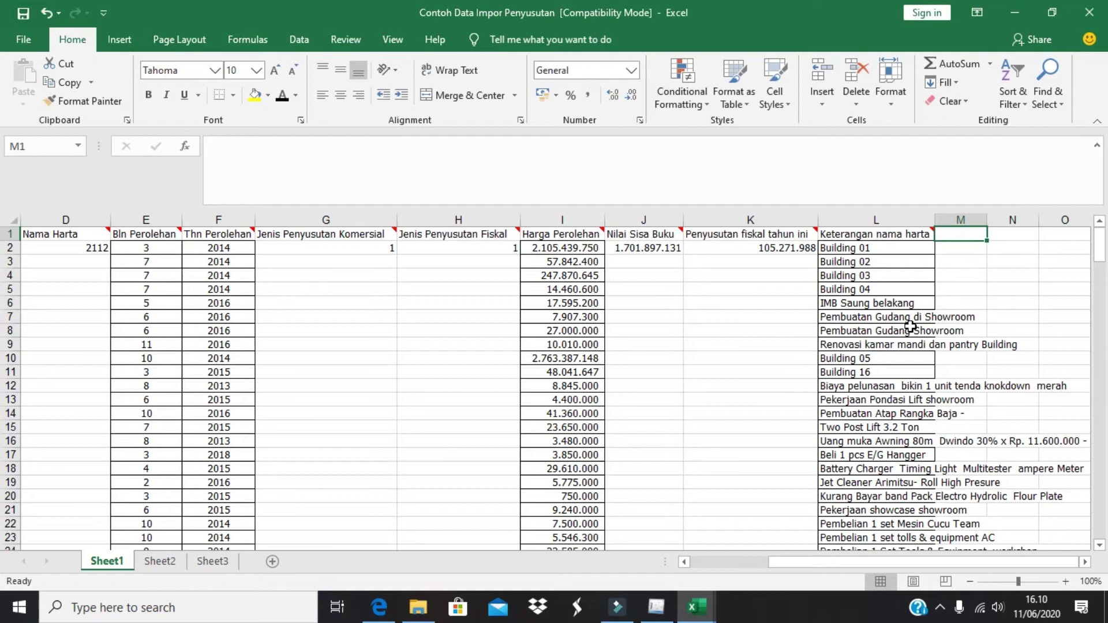
{"action": "type", "text": "Tarif"}
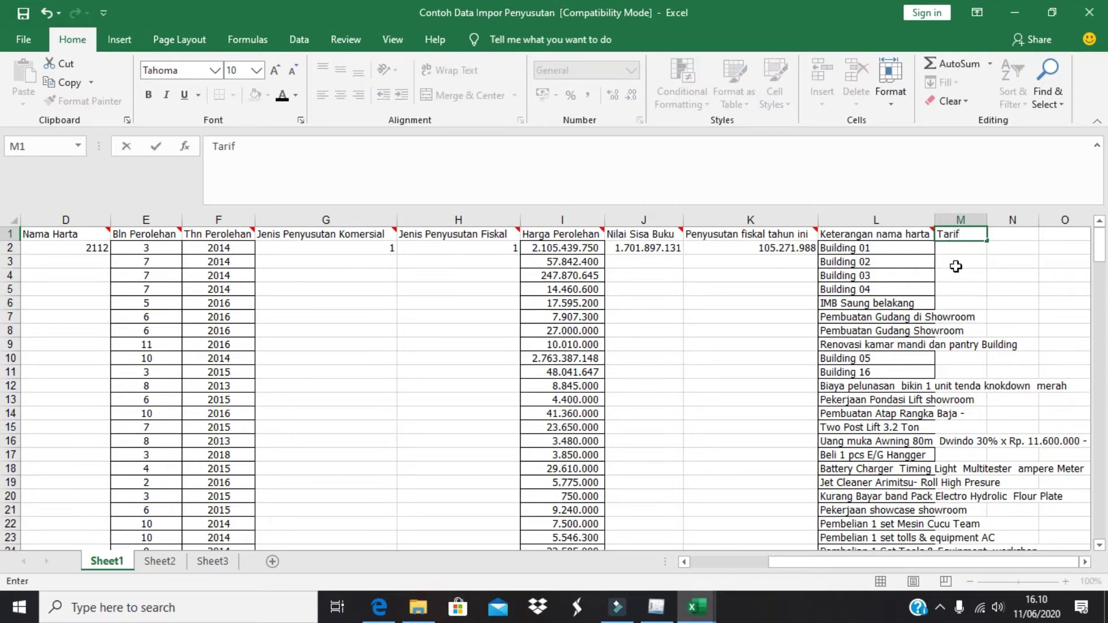
{"action": "key", "text": "Return"}
{"action": "key", "text": "Right"}
{"action": "key", "text": "Up"}
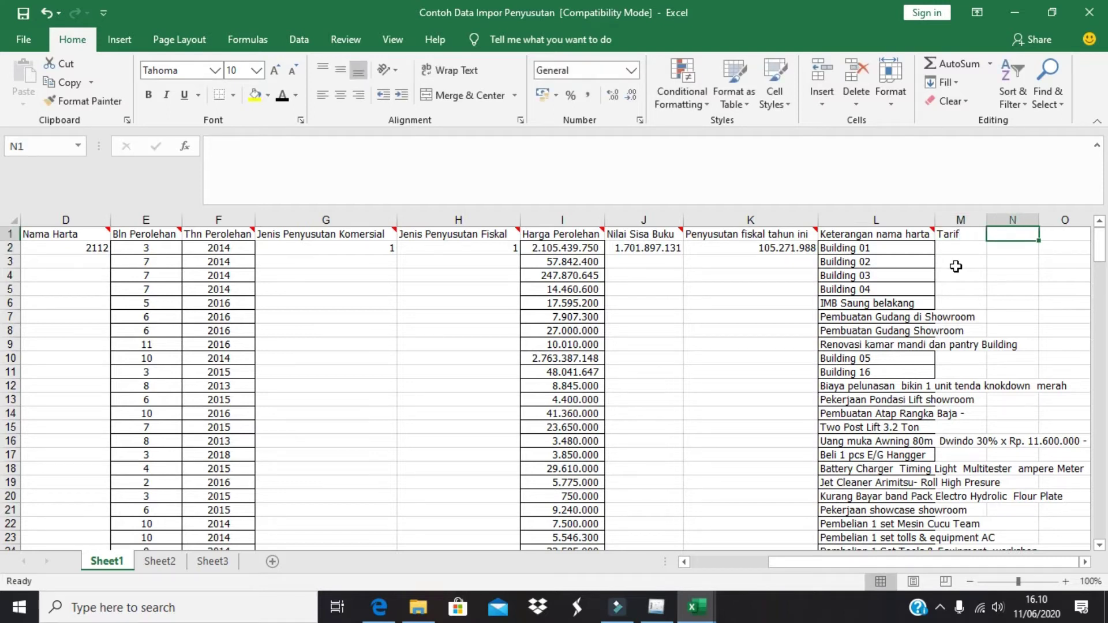
Turn on filtering for the template's header row, starting from the Jenis Harta heading
{"action": "left_click", "coordinate": [74, 235]}
{"action": "key", "text": "Left"}
{"action": "key", "text": "Left"}
{"action": "key", "text": "Left"}
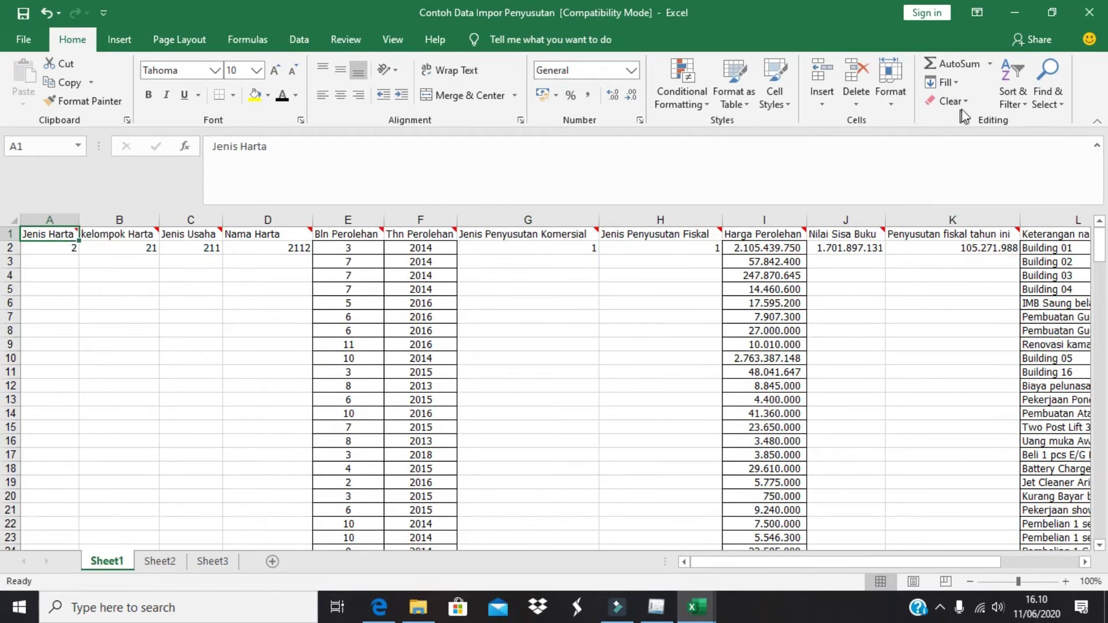
{"action": "left_click", "coordinate": [1020, 101]}
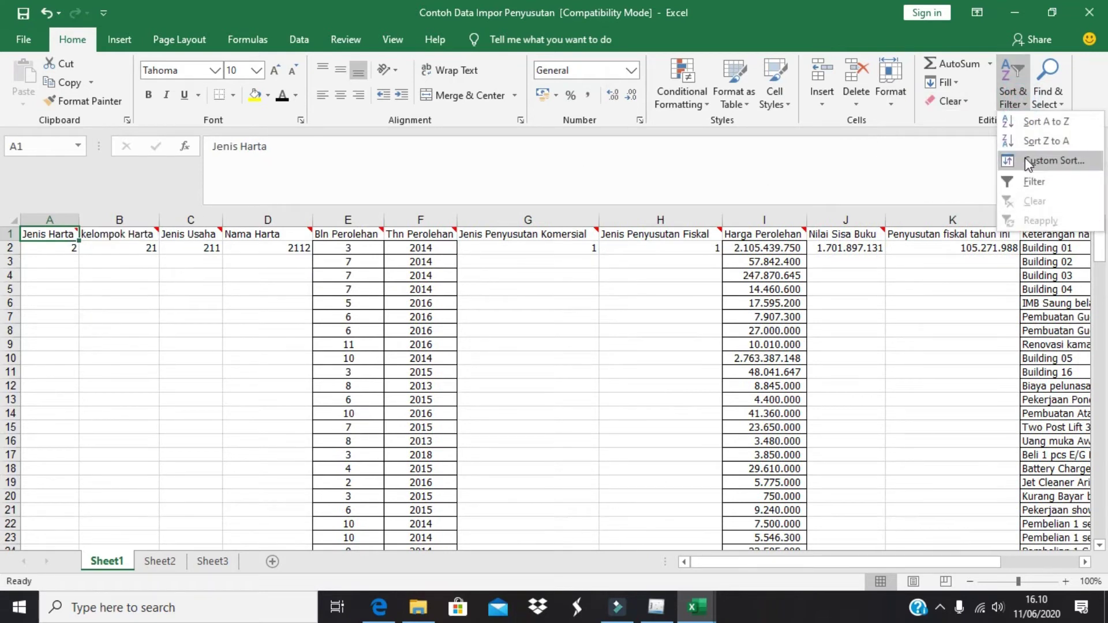
{"action": "left_click", "coordinate": [1032, 180]}
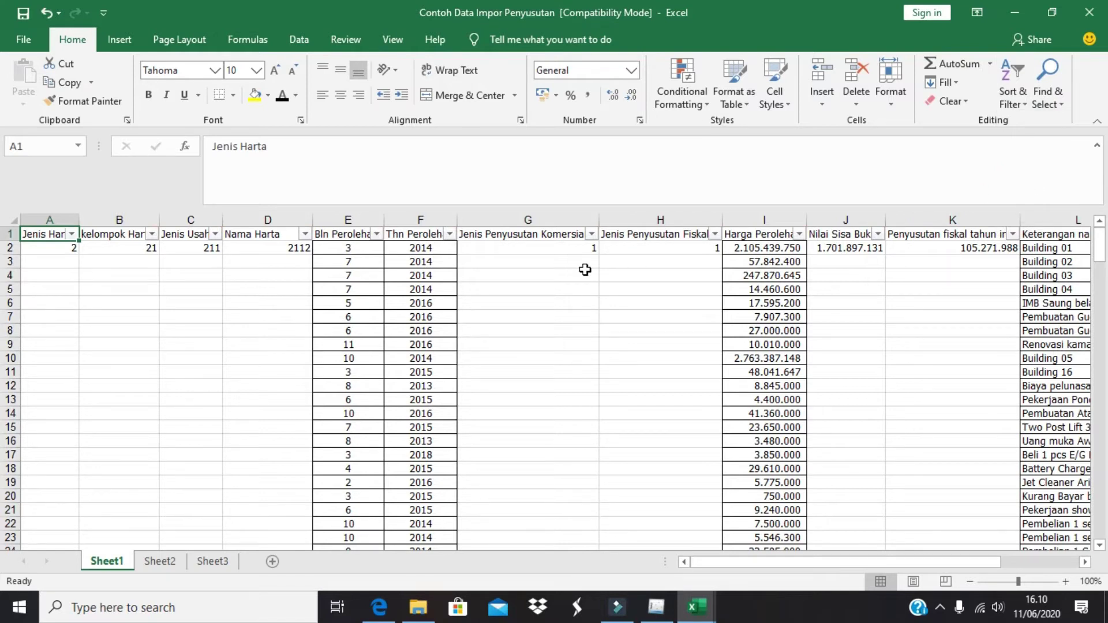
Check which acquisition years the Thn Perolehan filter lists, keeping all of them selected
{"action": "mouse_move", "coordinate": [436, 235]}
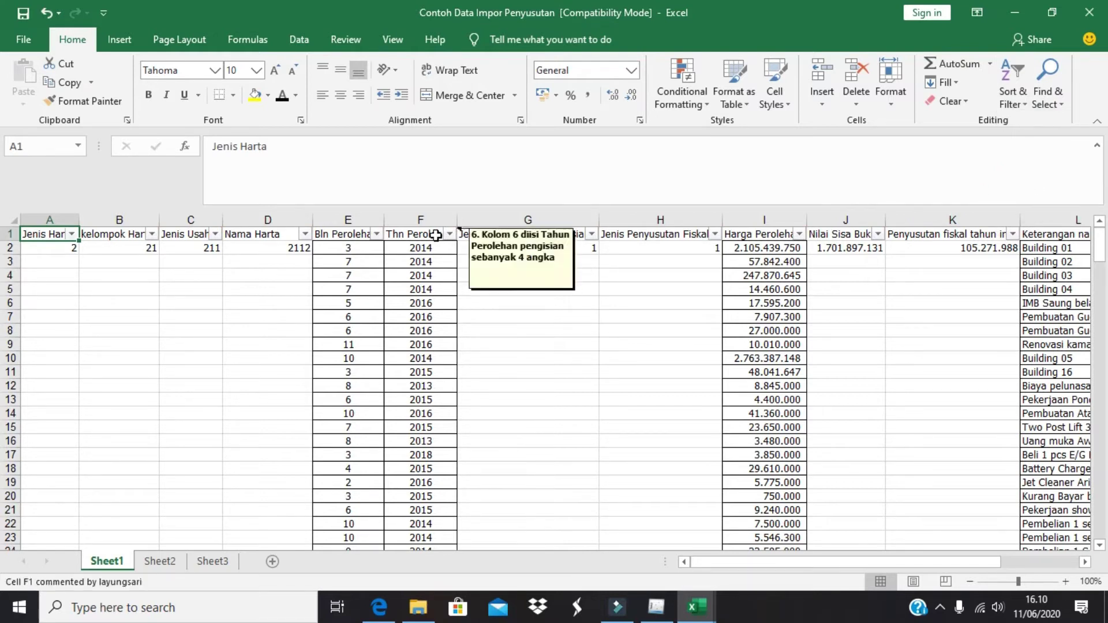
{"action": "left_click", "coordinate": [449, 233]}
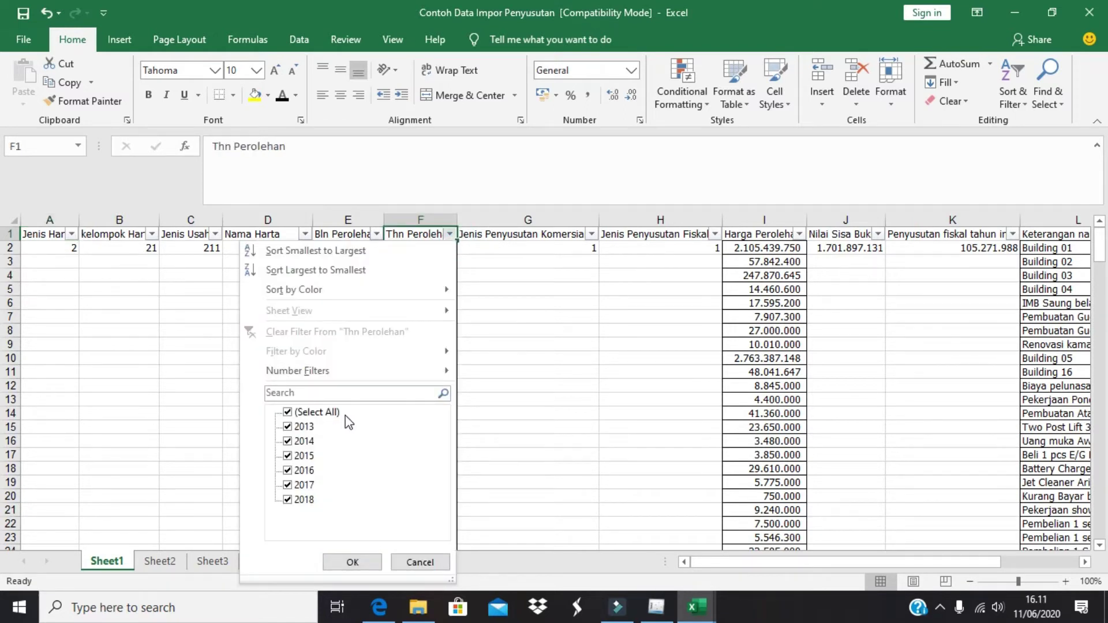
{"action": "left_click", "coordinate": [353, 563]}
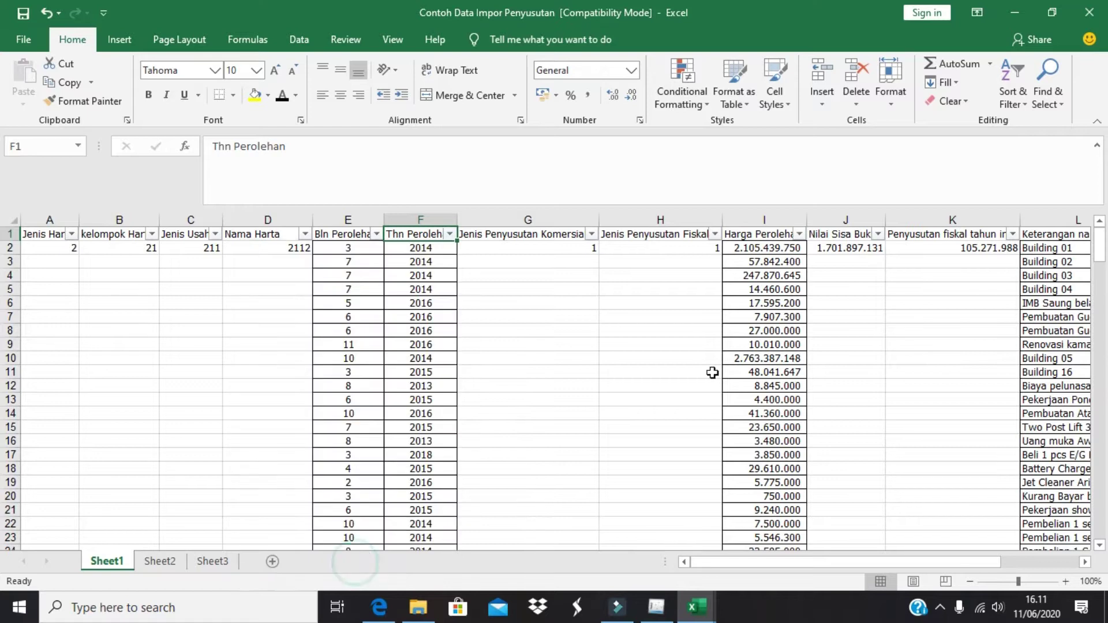
Add the year headings 2013, 2014, 2015, 2016 and 2017 in N1 through R1, beside Tarif
{"action": "left_click", "coordinate": [827, 238]}
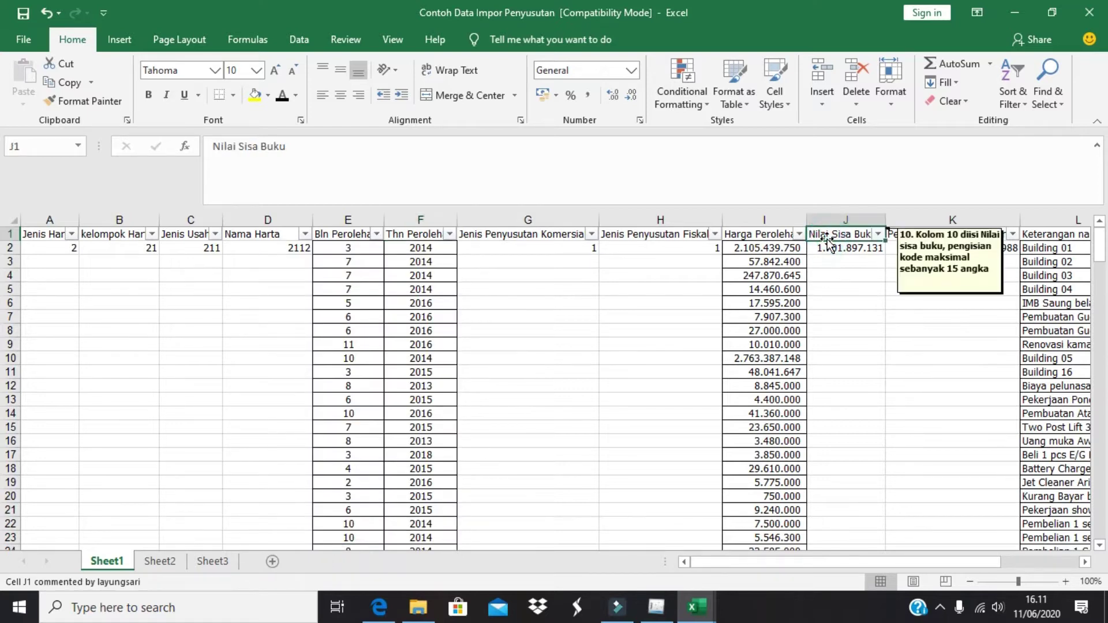
{"action": "key", "text": "Right"}
{"action": "key", "text": "Right"}
{"action": "key", "text": "Right"}
{"action": "key", "text": "Right"}
{"action": "type", "text": "20"}
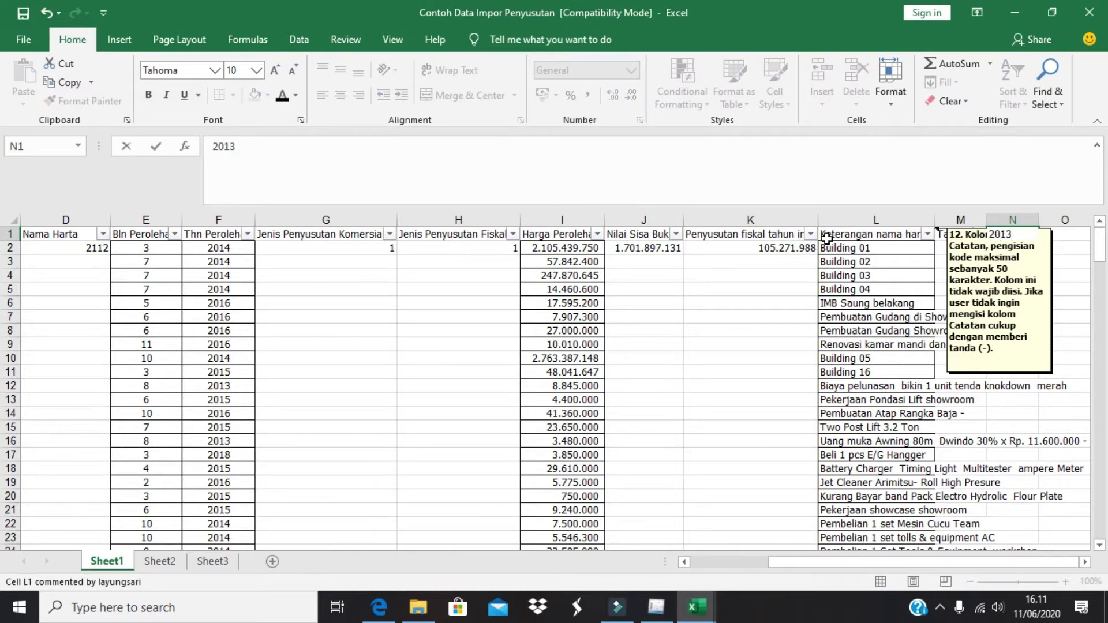
{"action": "key", "text": "Right"}
{"action": "type", "text": "20"}
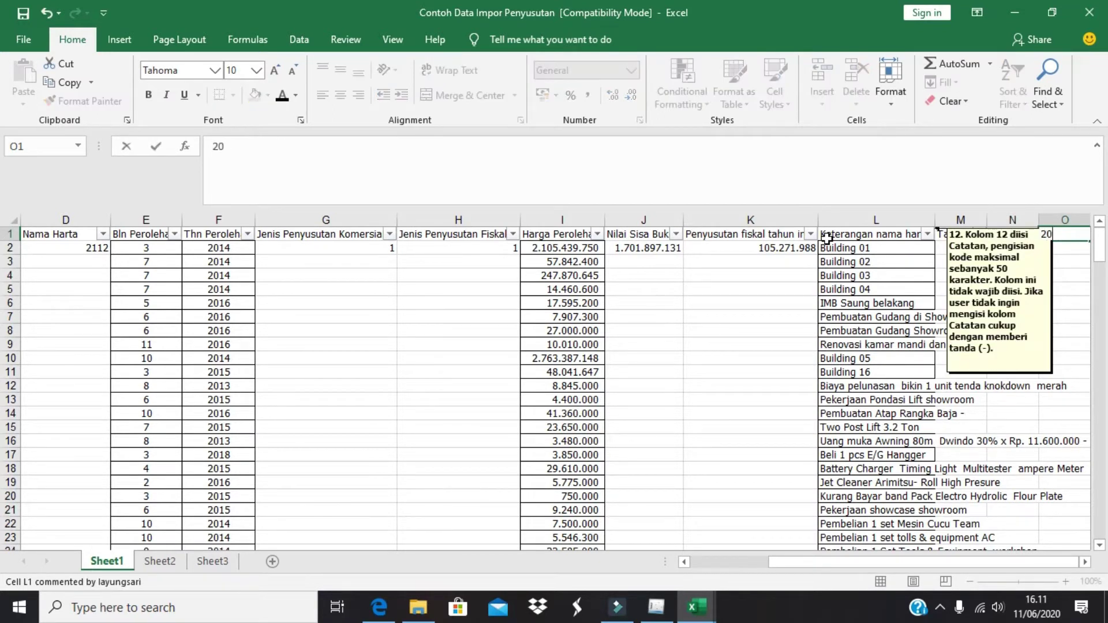
{"action": "key", "text": "Right"}
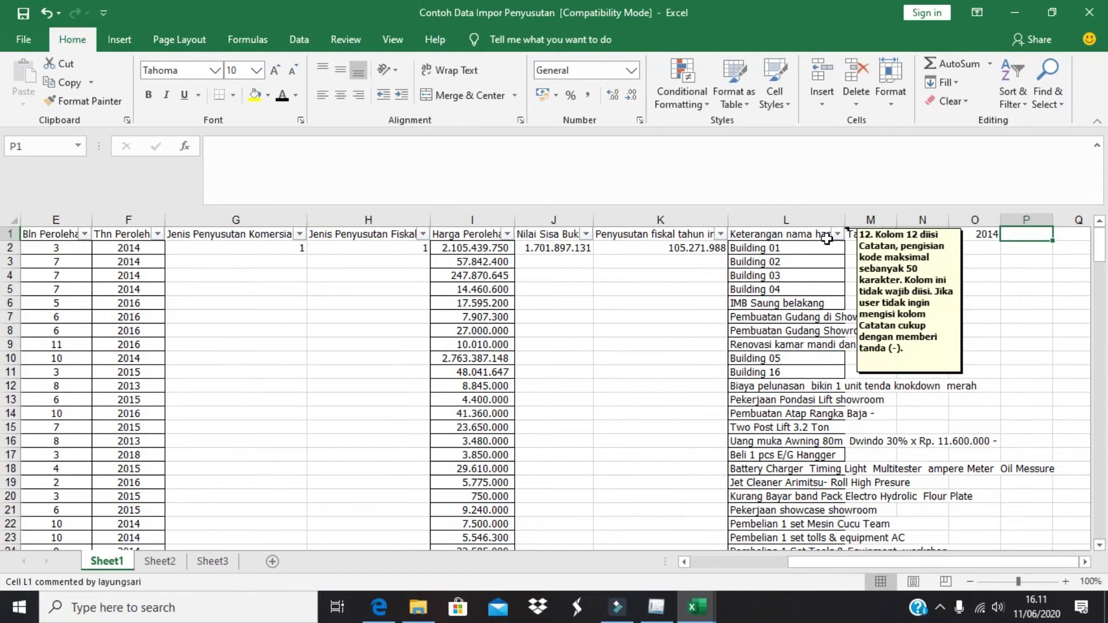
{"action": "type", "text": "2015"}
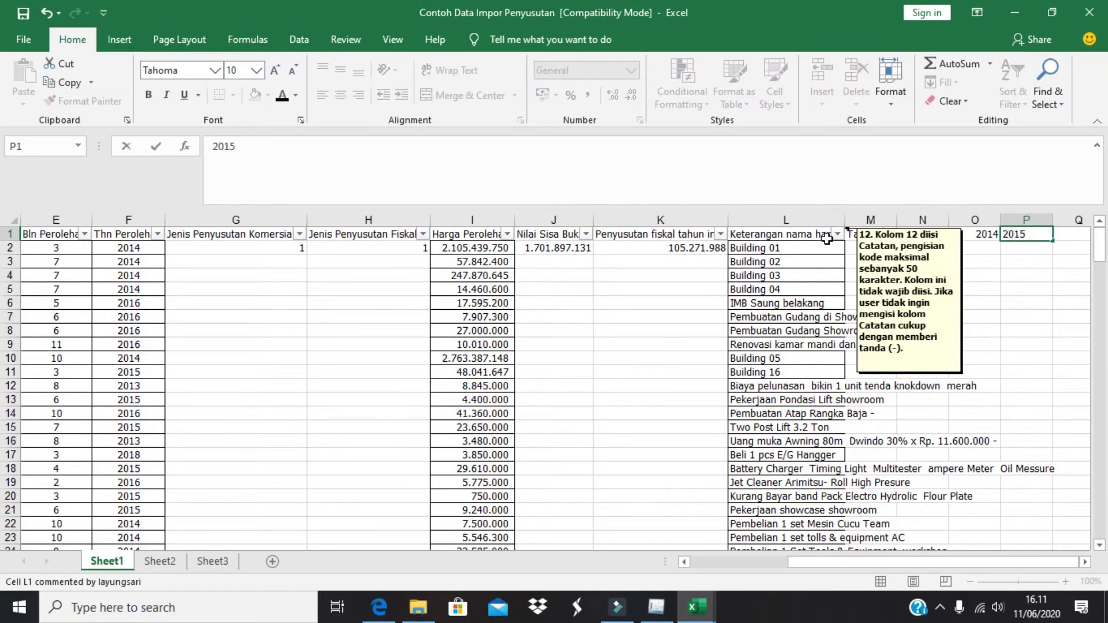
{"action": "key", "text": "Right"}
{"action": "type", "text": "2"}
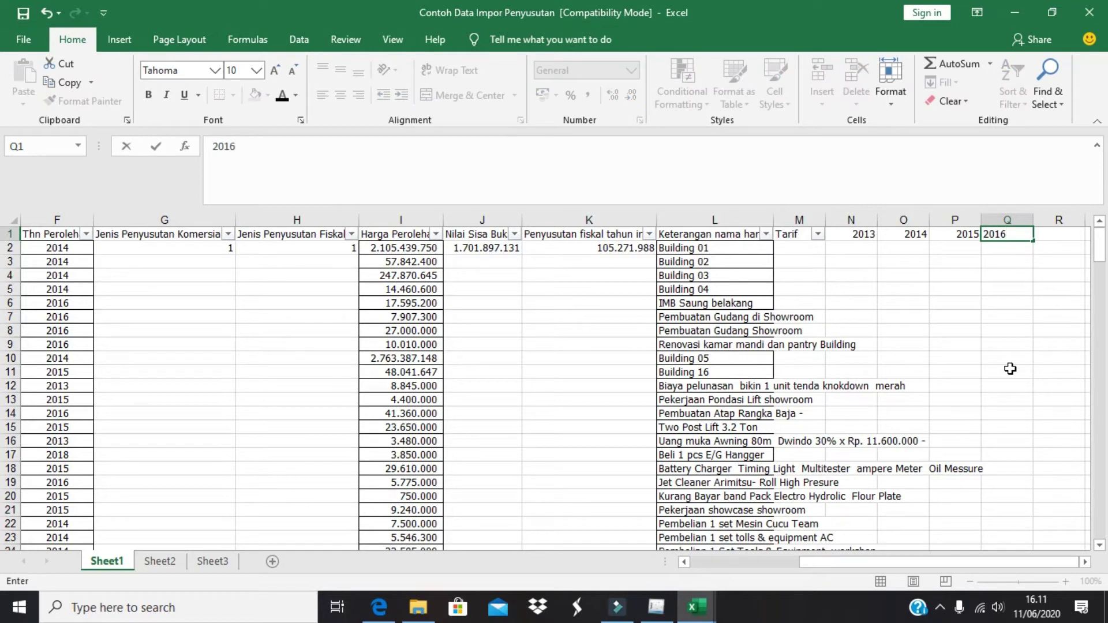
{"action": "key", "text": "Right"}
{"action": "type", "text": "20"}
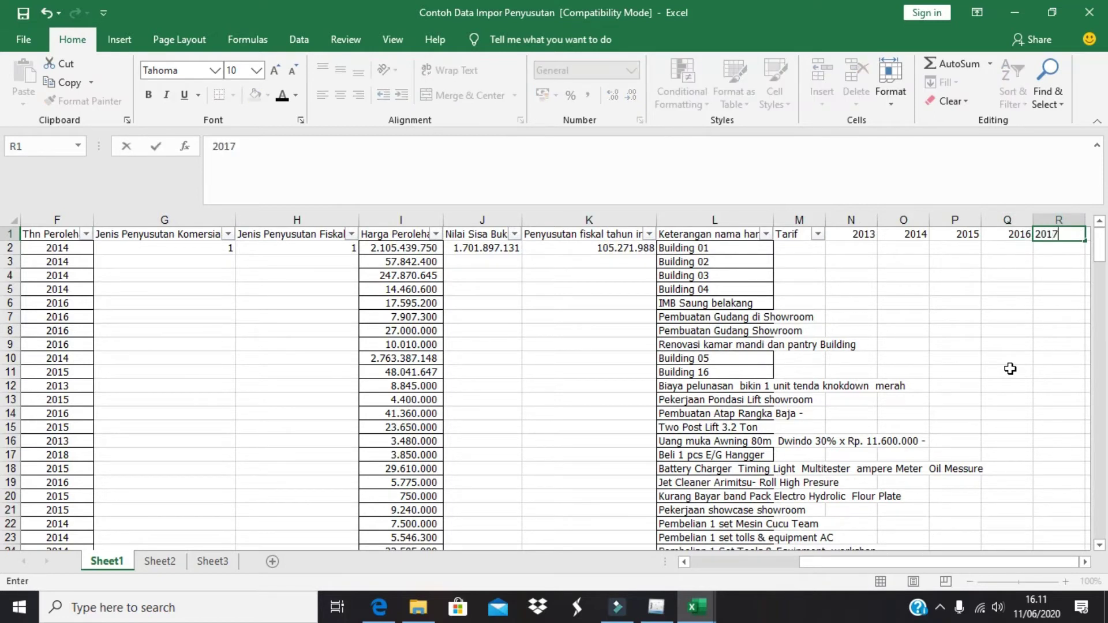
{"action": "type", "text": "17"}
{"action": "key", "text": "Right"}
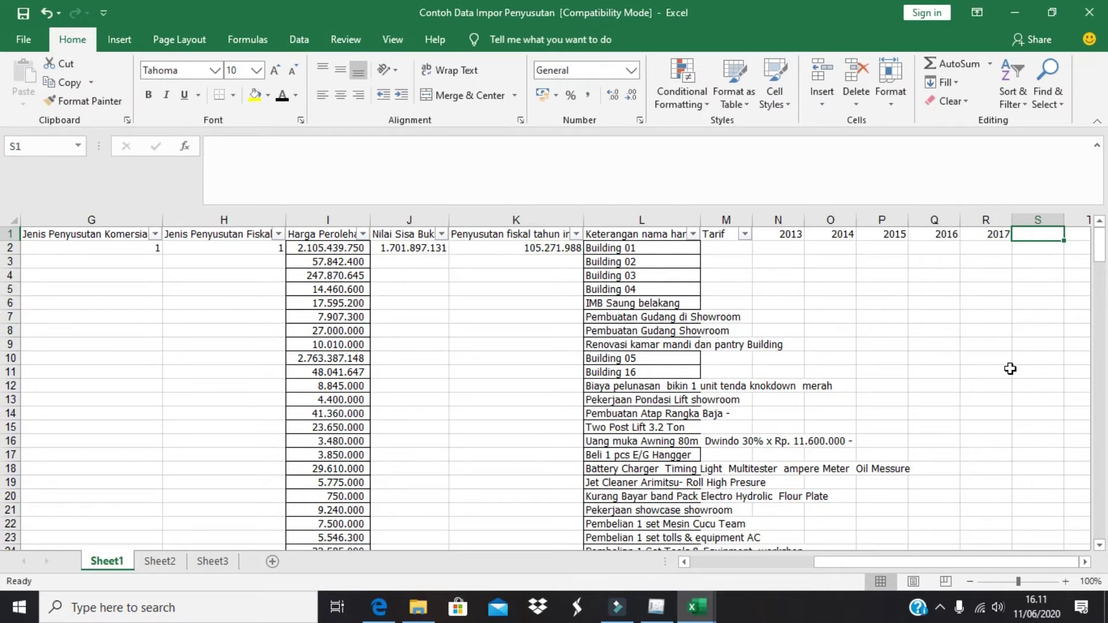
Add the heading nsb 2017 in S1, beside the 2017 column, for the residual book value
{"action": "type", "text": "nsb 20"}
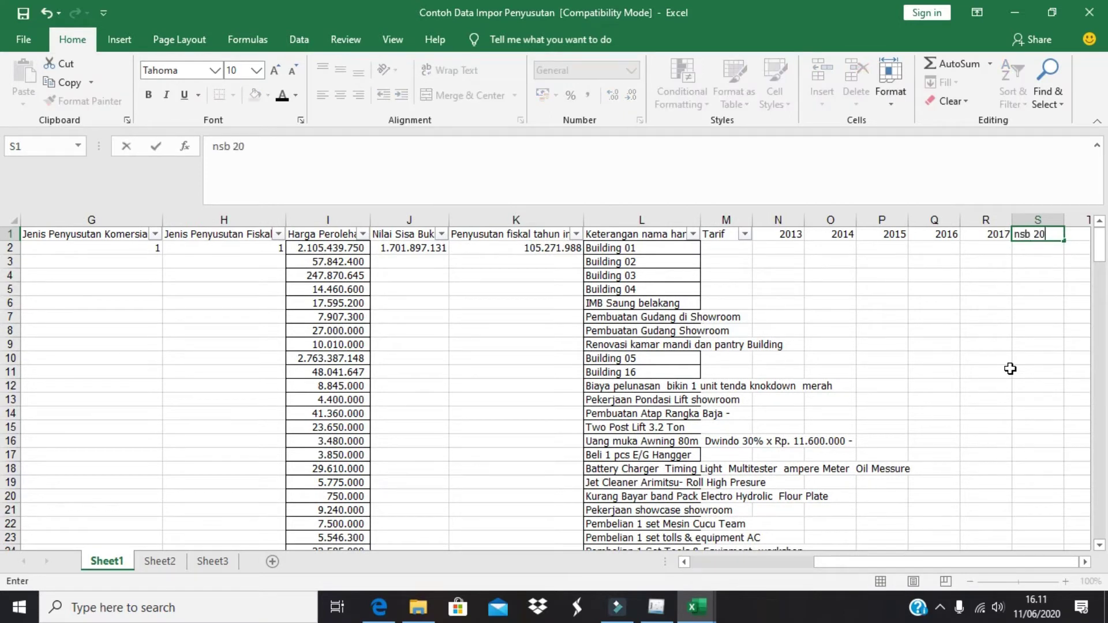
{"action": "key", "text": "Return"}
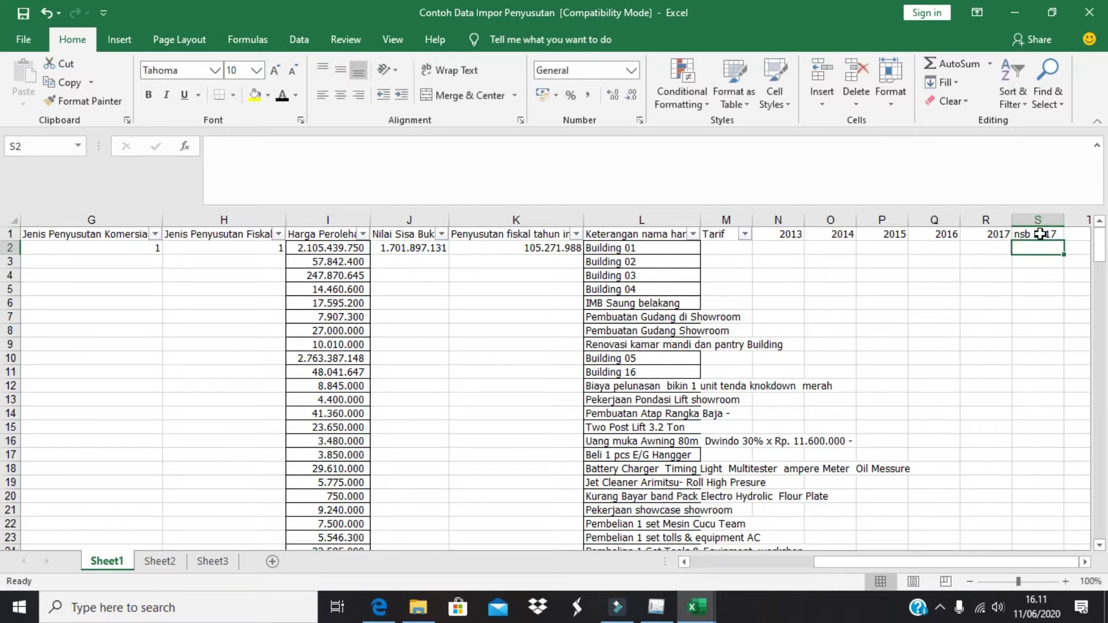
{"action": "left_click", "coordinate": [414, 246]}
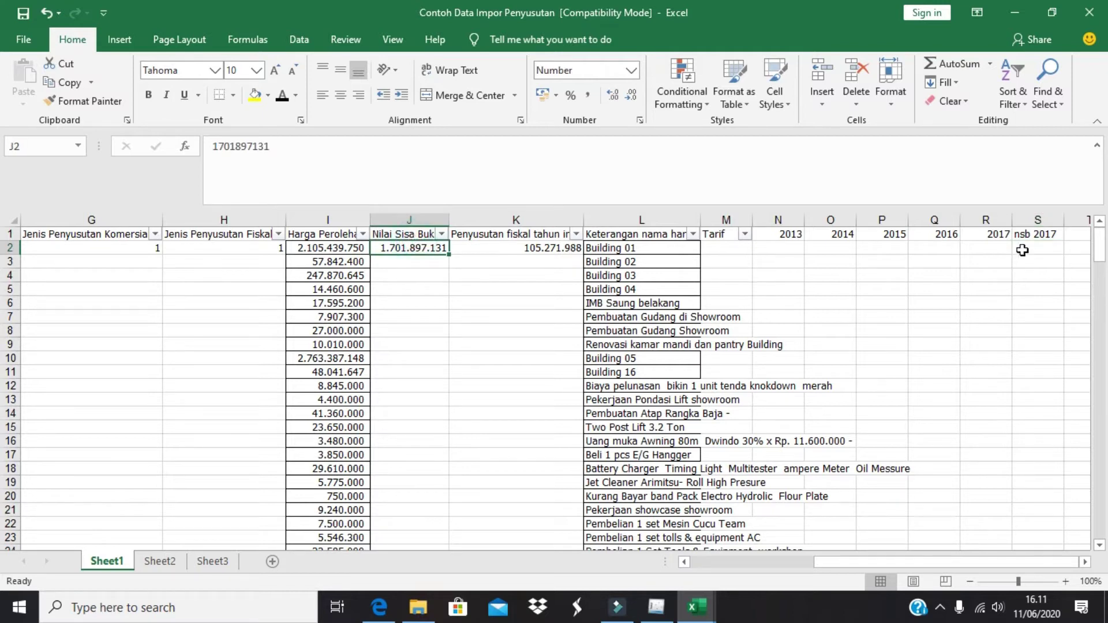
{"action": "left_click", "coordinate": [1034, 232]}
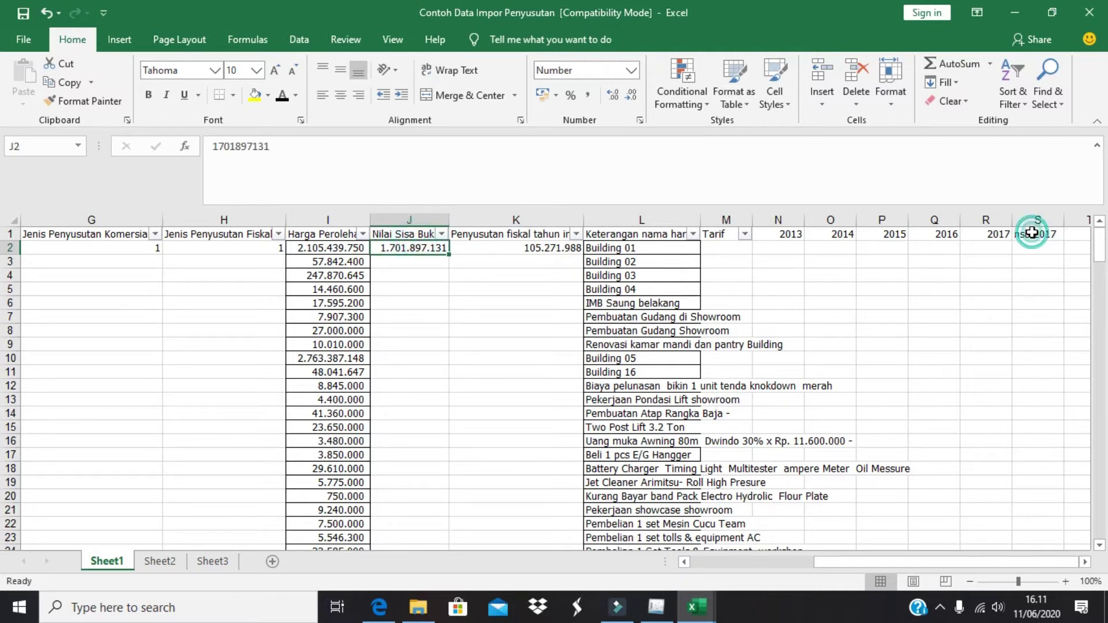
Add the headings 2018 in T1 and nsb 2018 in U1
{"action": "key", "text": "Right"}
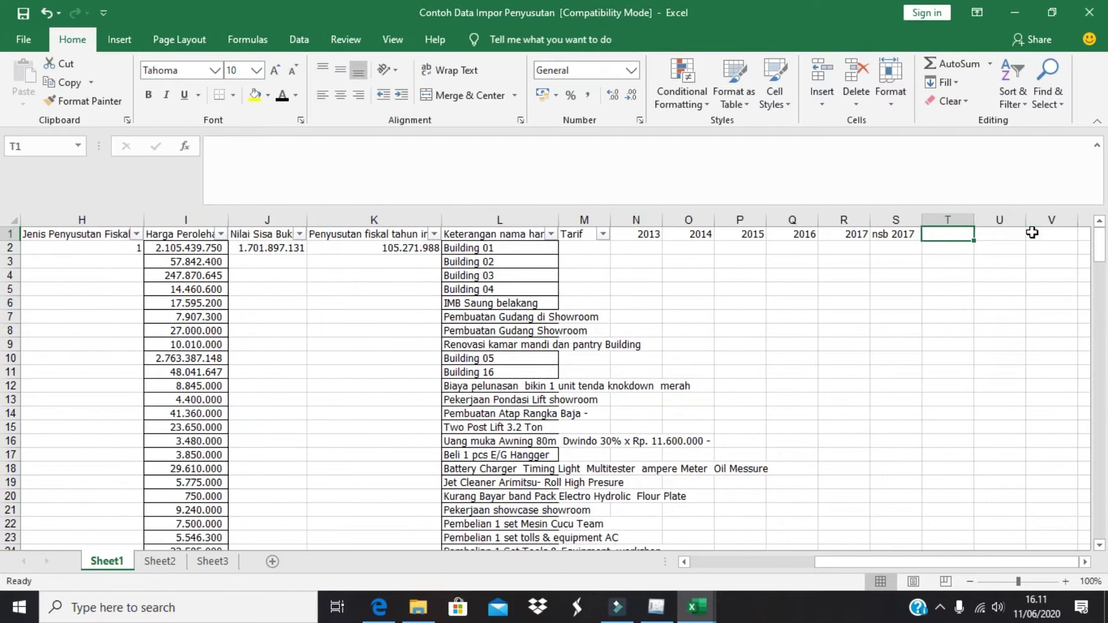
{"action": "type", "text": "2018"}
{"action": "key", "text": "Right"}
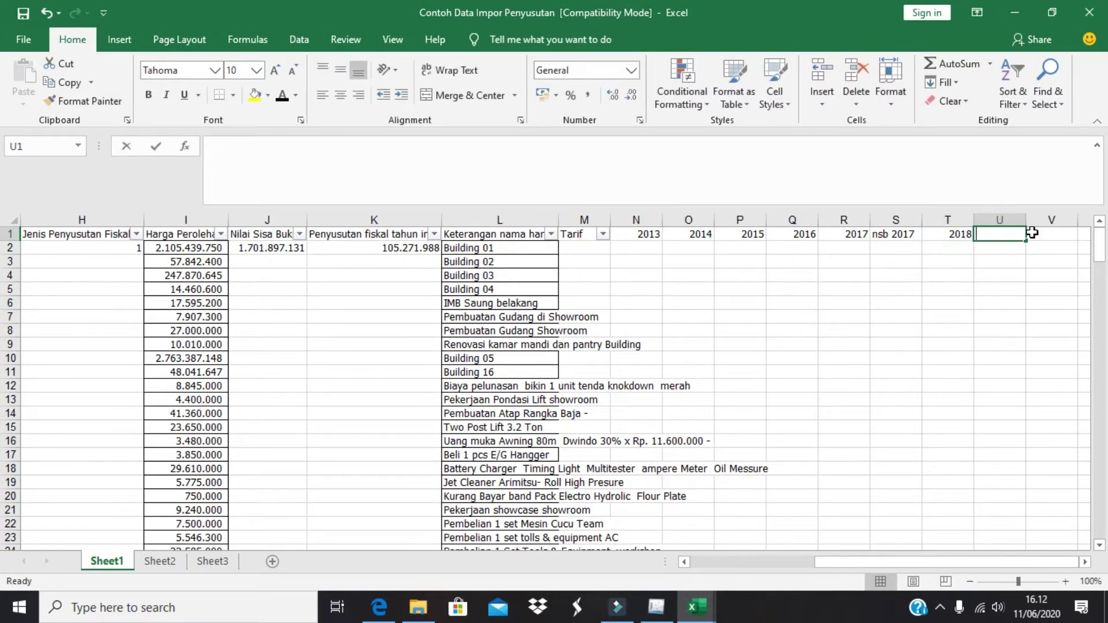
{"action": "type", "text": "nsb 2018"}
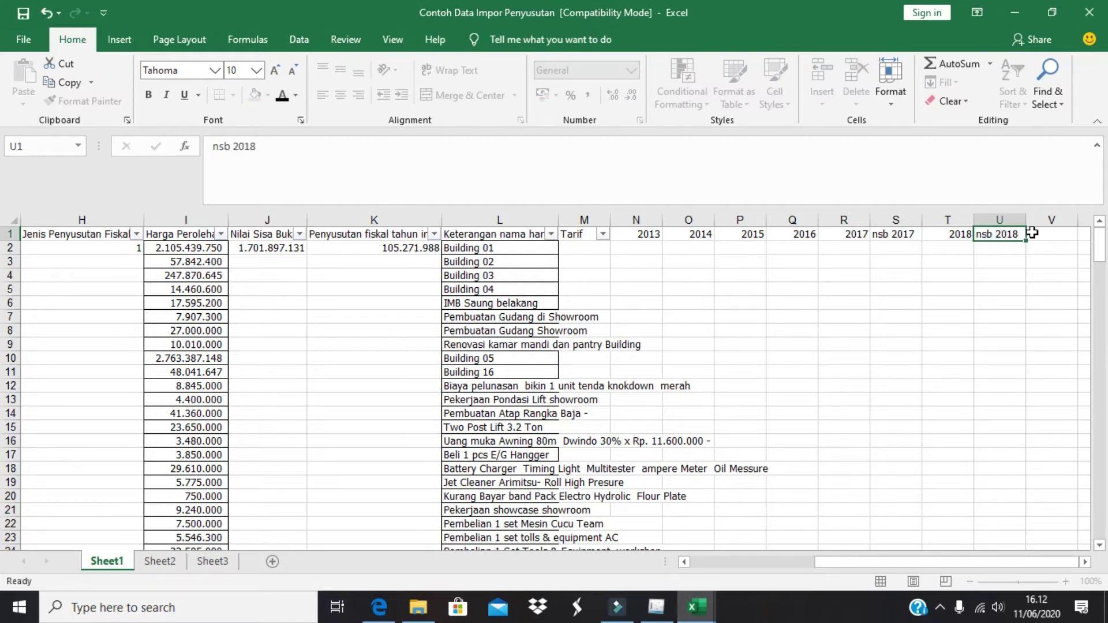
{"action": "key", "text": "Right"}
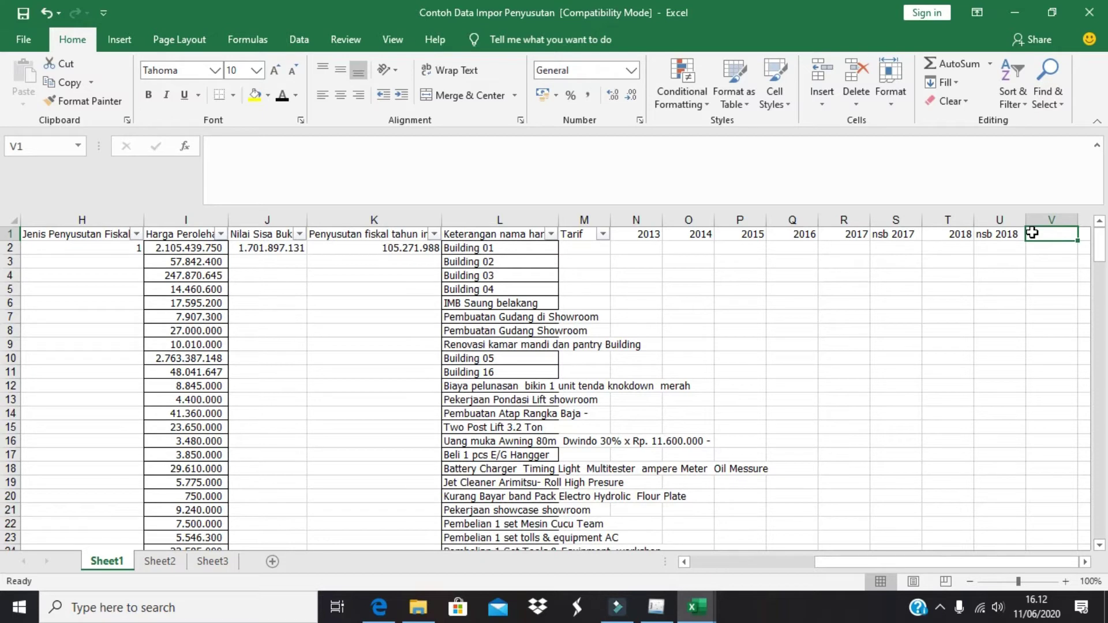
Add the headings bulan berakhir in V1 and tahun berakhirnya in W1
{"action": "type", "text": "bulan"}
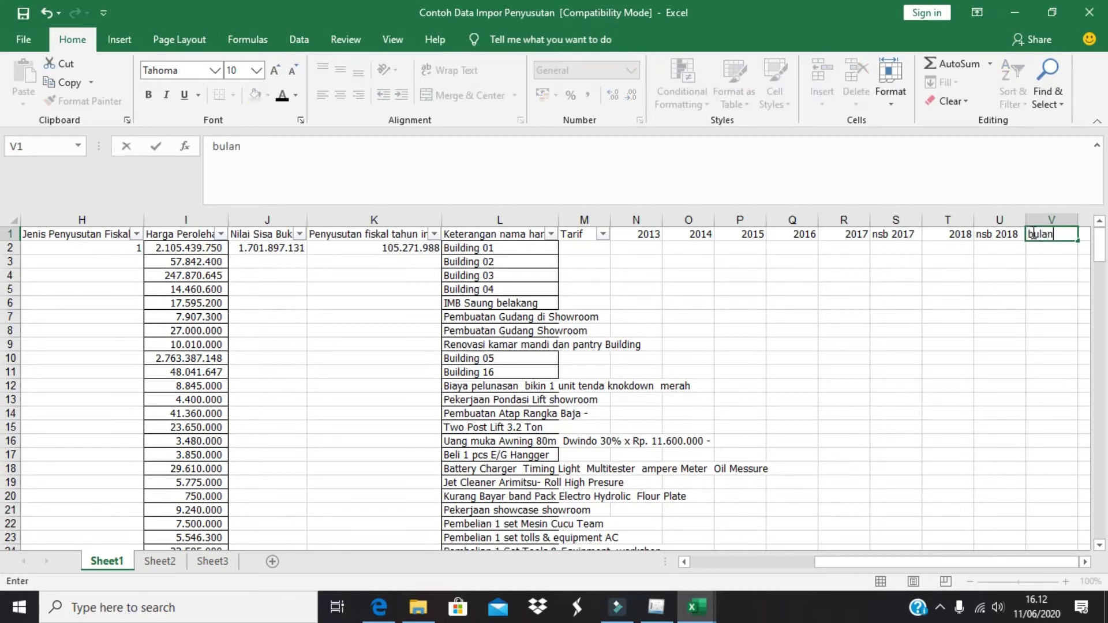
{"action": "type", "text": " berakhir"}
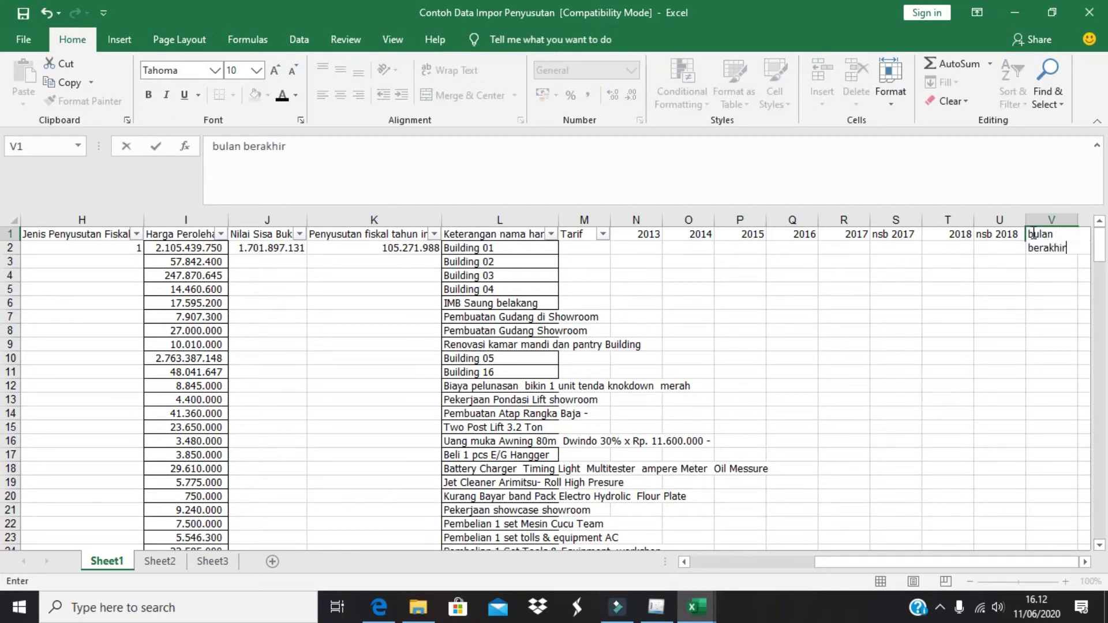
{"action": "key", "text": "Right"}
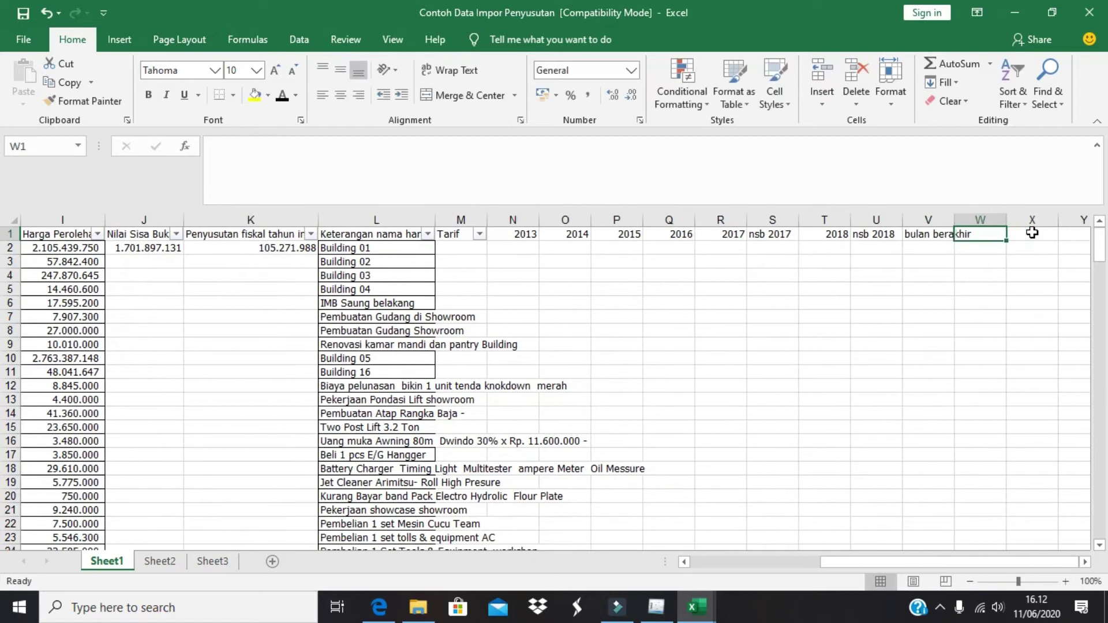
{"action": "type", "text": "tahun berakhirny"}
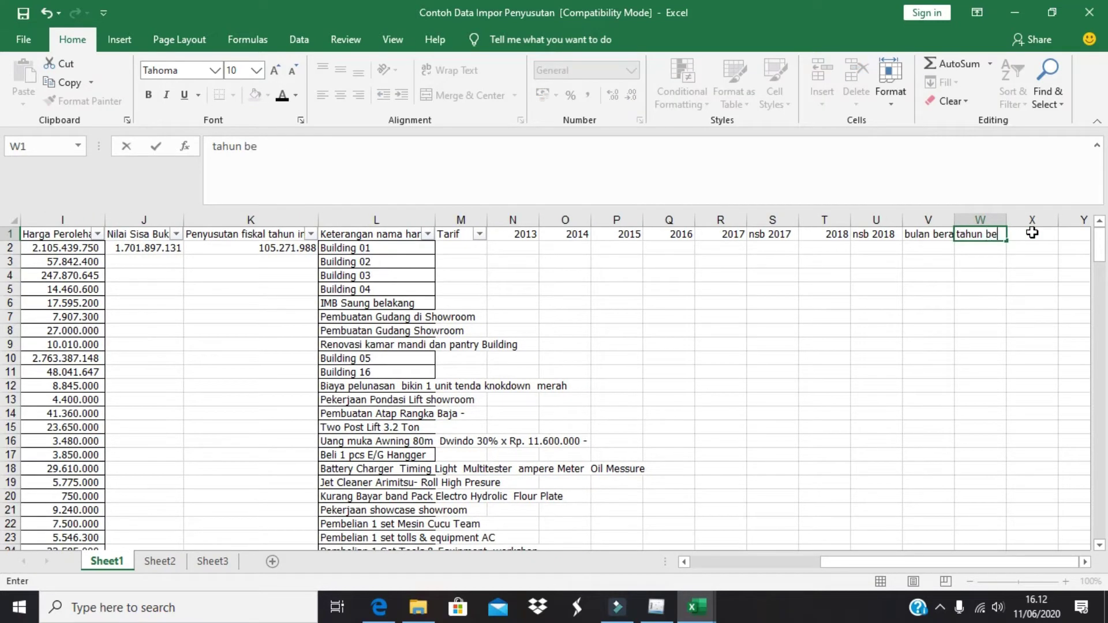
{"action": "key", "text": "Left"}
Review the row 1 headings across the template, from Bln Perolehan through to tahun berakhirnya
{"action": "key", "text": "Left"}
{"action": "key", "text": "Left"}
{"action": "key", "text": "Left"}
{"action": "key", "text": "Left"}
{"action": "key", "text": "Left"}
{"action": "key", "text": "Left"}
{"action": "key", "text": "Left"}
{"action": "key", "text": "Left"}
{"action": "key", "text": "Left"}
{"action": "key", "text": "Left"}
{"action": "key", "text": "Left"}
{"action": "key", "text": "Left"}
{"action": "key", "text": "Left"}
{"action": "key", "text": "Left"}
{"action": "key", "text": "Left"}
{"action": "key", "text": "Left"}
{"action": "key", "text": "Left"}
{"action": "key", "text": "Left"}
{"action": "key", "text": "Left"}
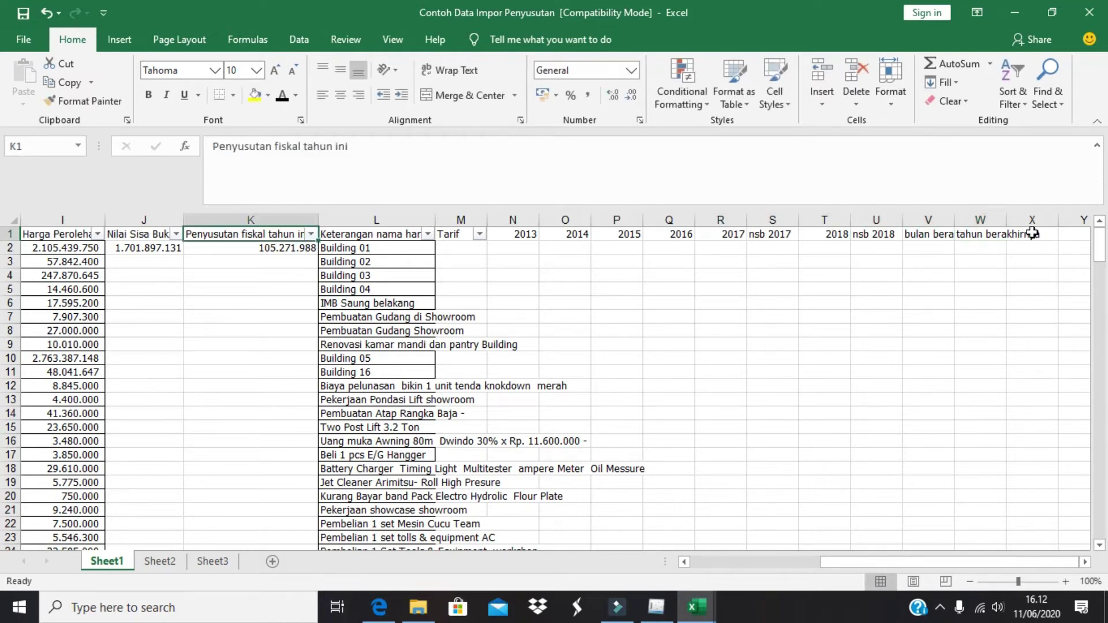
{"action": "key", "text": "Right"}
{"action": "key", "text": "Right"}
{"action": "key", "text": "Right"}
{"action": "key", "text": "Right"}
{"action": "key", "text": "Right"}
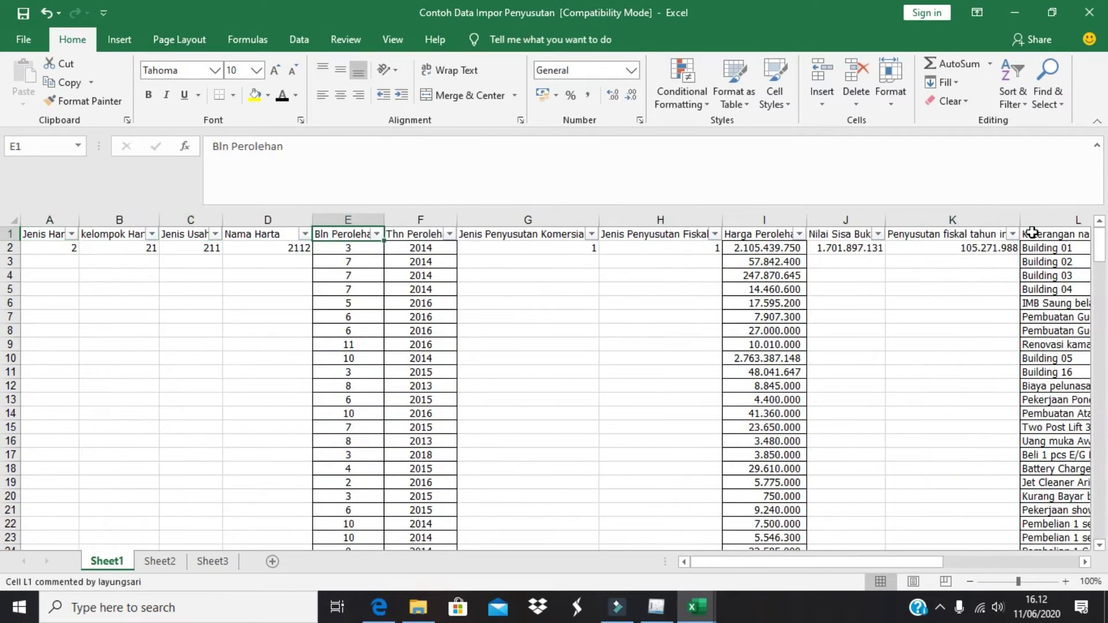
{"action": "key", "text": "Right"}
{"action": "key", "text": "Right"}
{"action": "key", "text": "Right"}
{"action": "key", "text": "Right"}
{"action": "key", "text": "Right"}
{"action": "key", "text": "Right"}
{"action": "key", "text": "Right"}
{"action": "key", "text": "Right"}
{"action": "key", "text": "Right"}
{"action": "key", "text": "Right"}
{"action": "key", "text": "Right"}
{"action": "key", "text": "Right"}
{"action": "key", "text": "Right"}
{"action": "key", "text": "Right"}
{"action": "key", "text": "Right"}
{"action": "key", "text": "Right"}
{"action": "key", "text": "Right"}
{"action": "key", "text": "Right"}
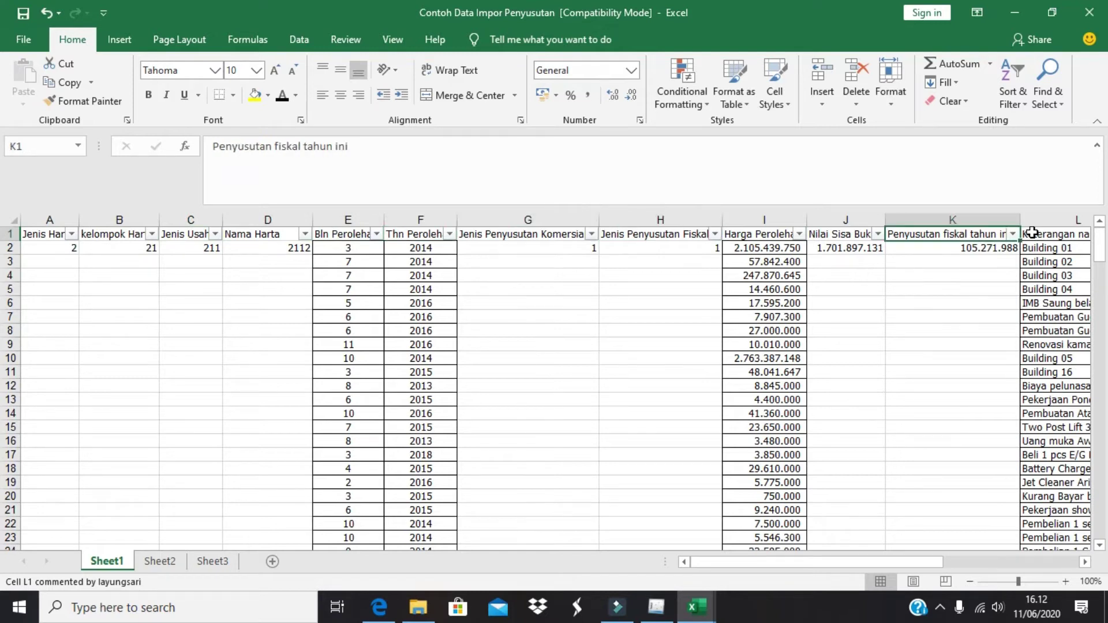
{"action": "key", "text": "Left"}
{"action": "key", "text": "Left"}
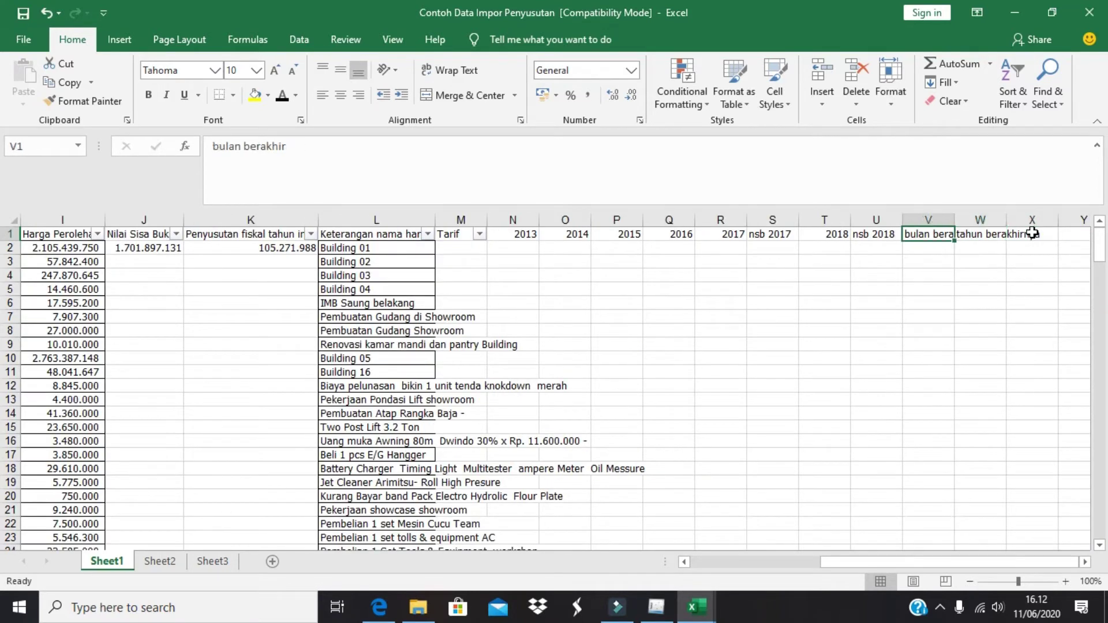
{"action": "key", "text": "Right"}
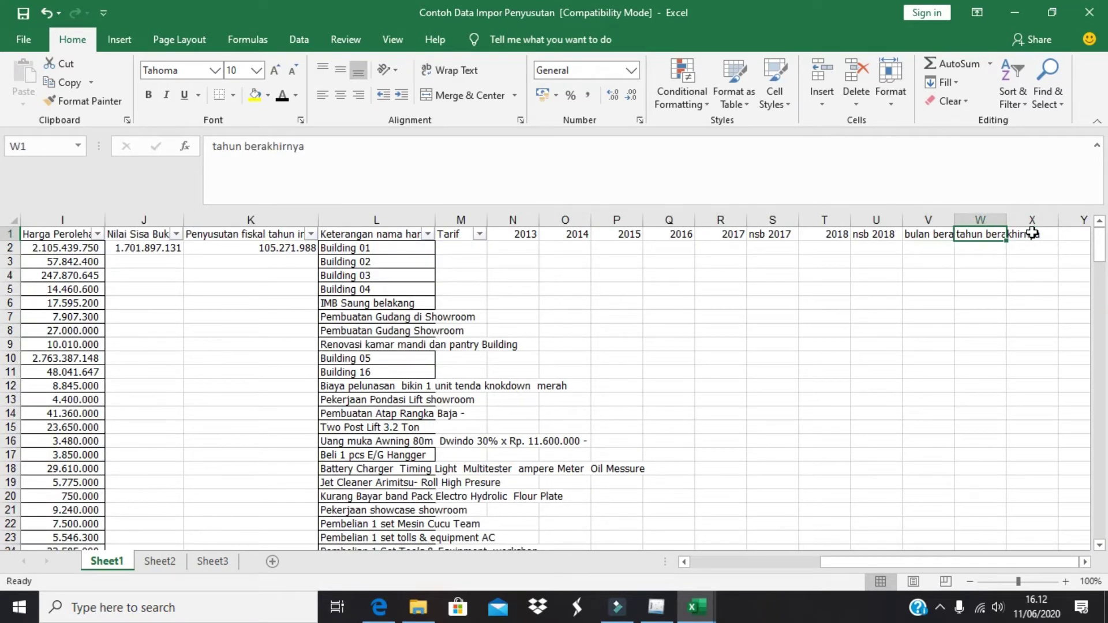
{"action": "key", "text": "Left"}
{"action": "key", "text": "Left"}
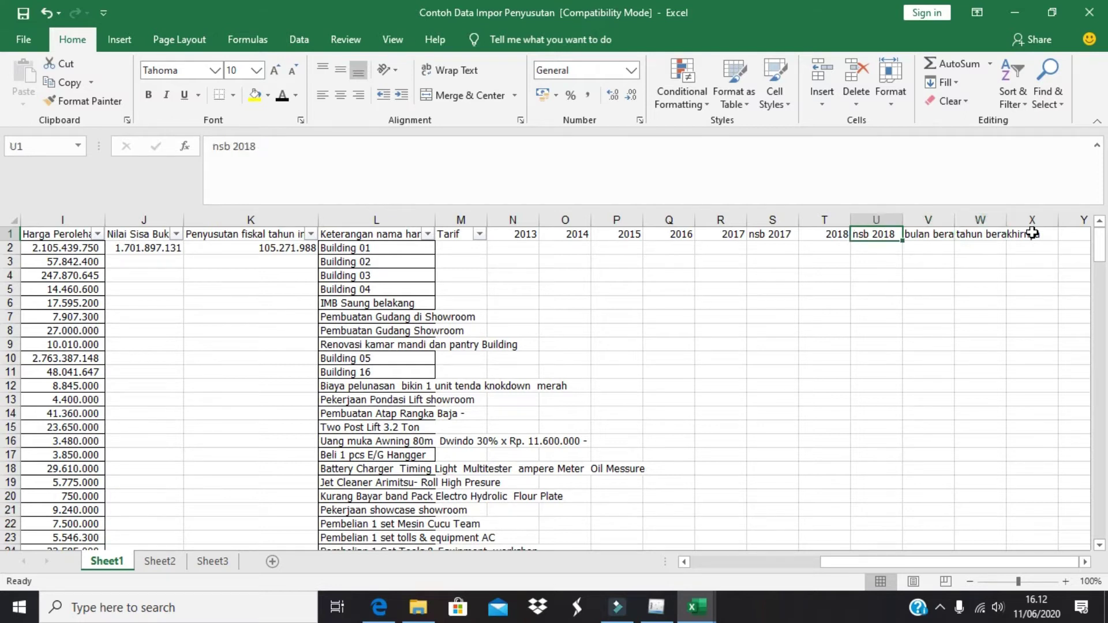
Enter the formula =IF(RIGHT(B2;1)="1";5%;10%) in M2, under Tarif, to derive the rate from the kelompok Harta code
{"action": "key", "text": "Left"}
{"action": "key", "text": "Left"}
{"action": "key", "text": "Left"}
{"action": "key", "text": "Left"}
{"action": "key", "text": "Left"}
{"action": "key", "text": "Left"}
{"action": "key", "text": "Left"}
{"action": "key", "text": "Left"}
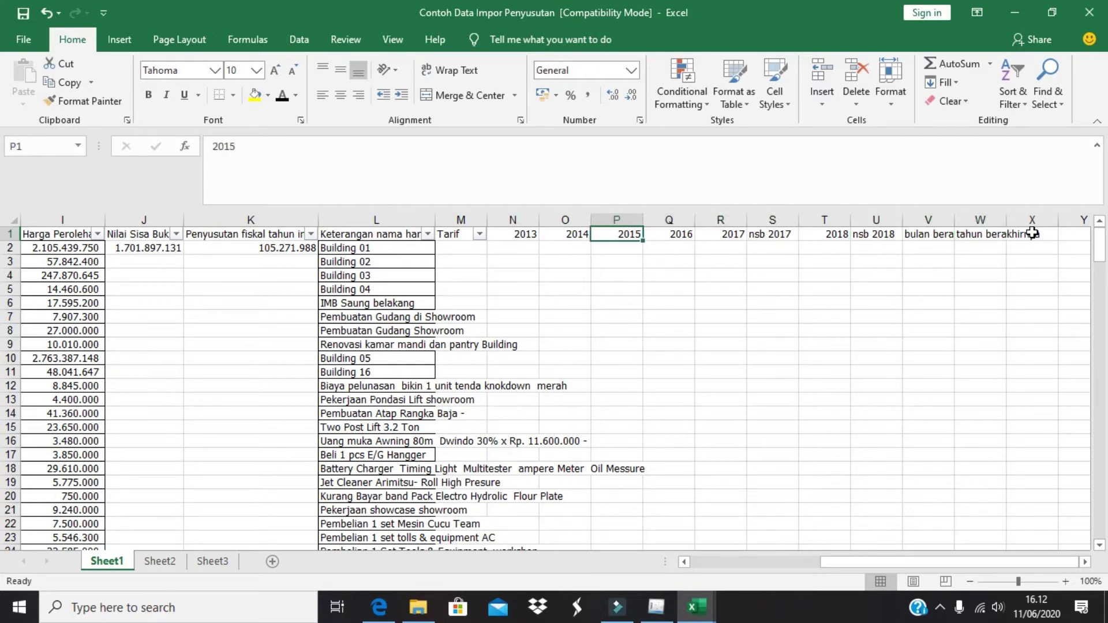
{"action": "key", "text": "Down"}
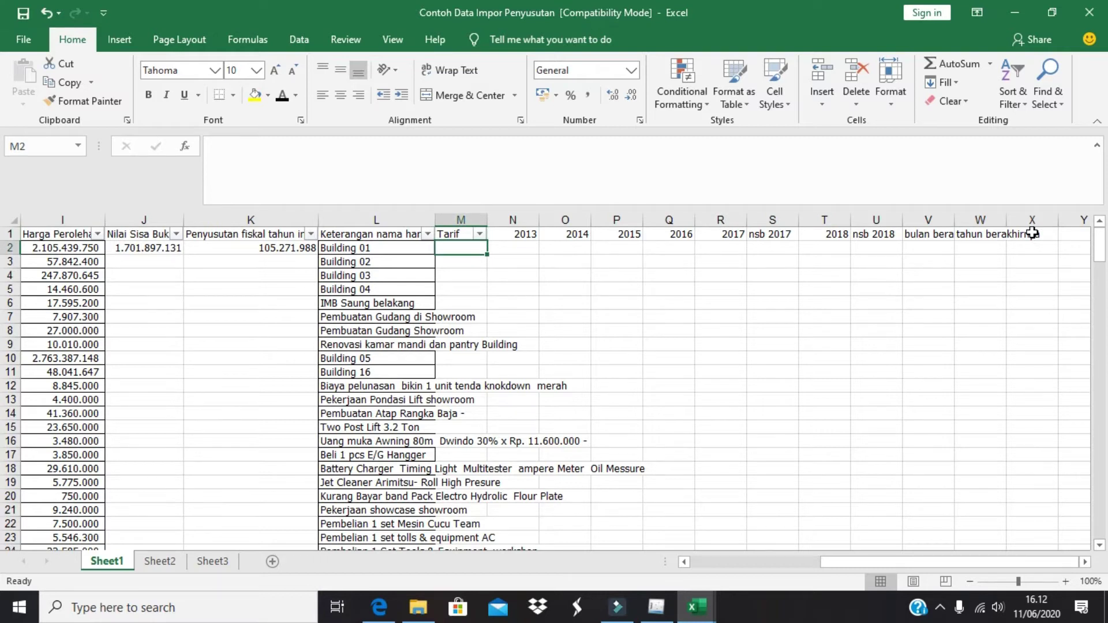
{"action": "type", "text": "=if"}
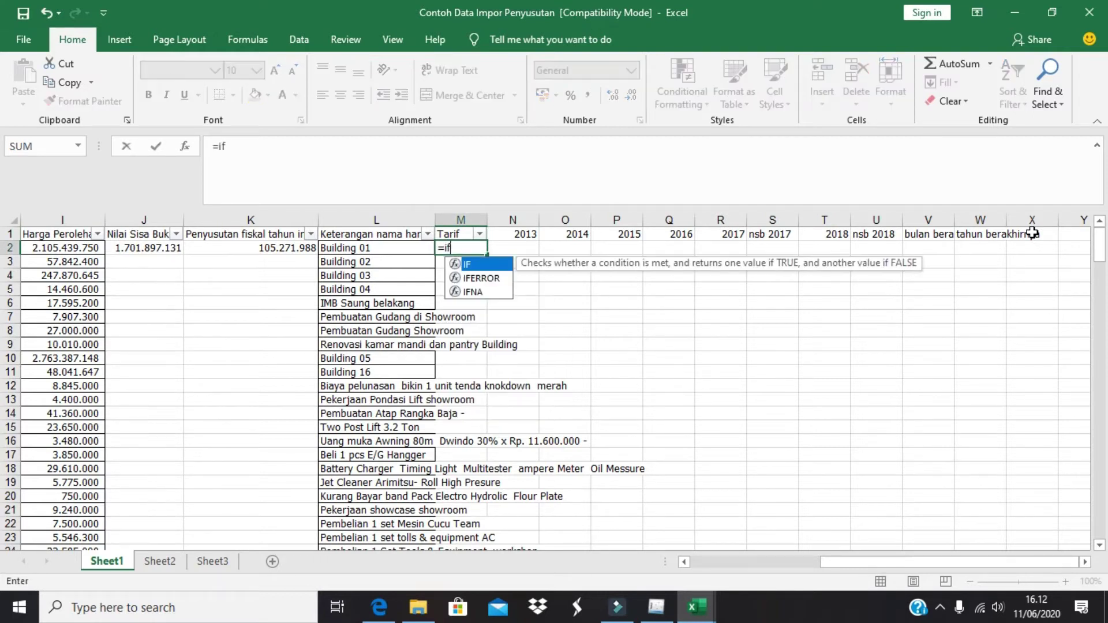
{"action": "double_click", "coordinate": [480, 268]}
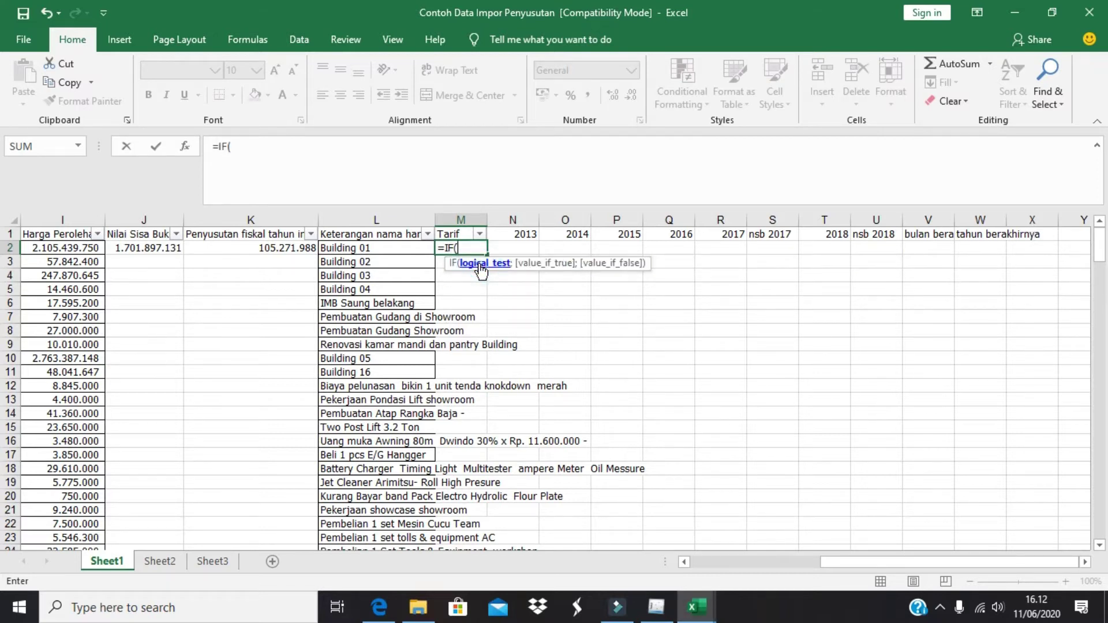
{"action": "type", "text": "right"}
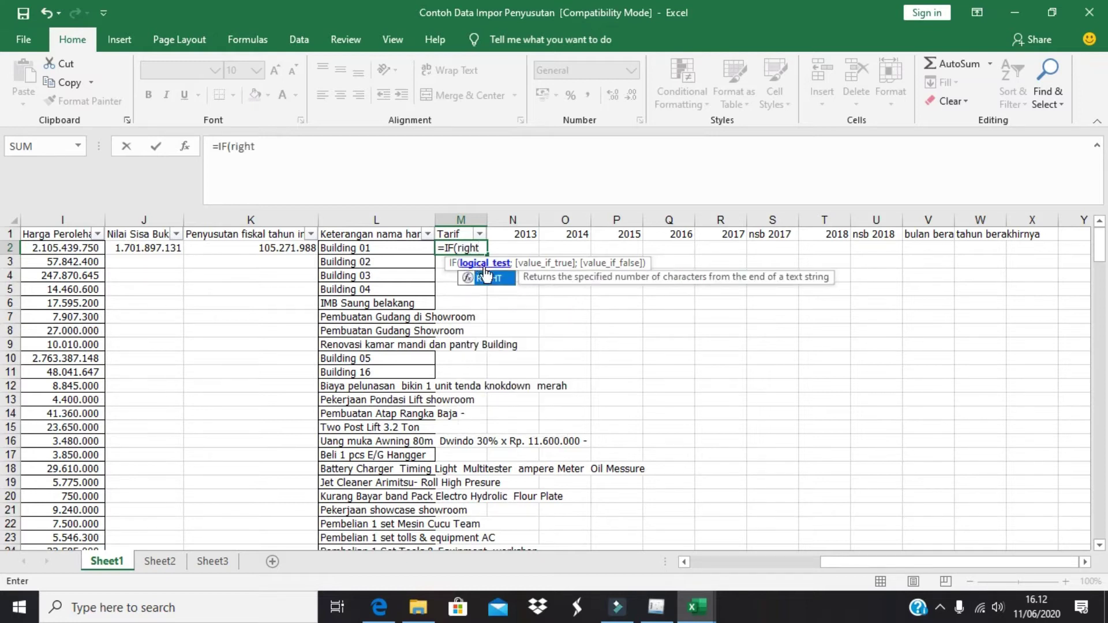
{"action": "double_click", "coordinate": [489, 277]}
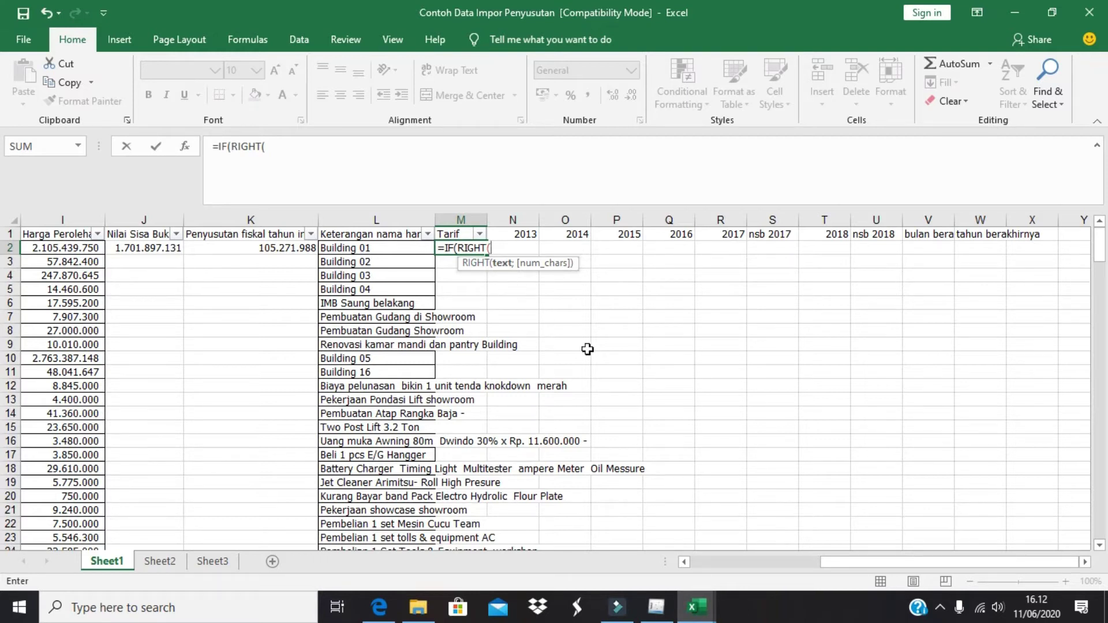
{"action": "left_click_drag", "start_coordinate": [940, 564], "coordinate": [776, 571]}
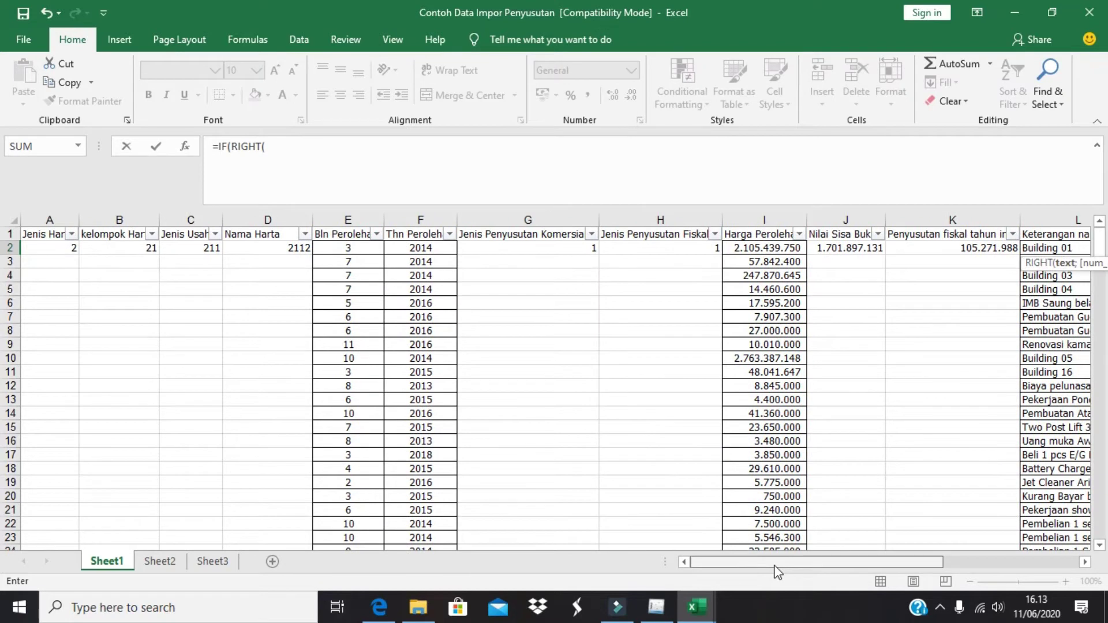
{"action": "left_click", "coordinate": [144, 248]}
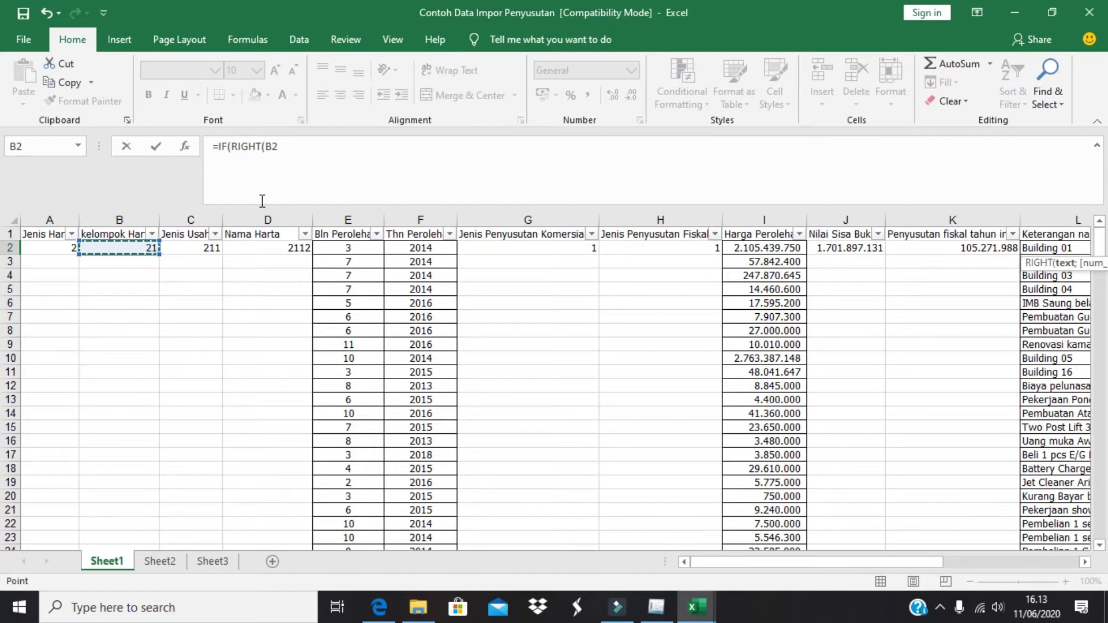
{"action": "left_click", "coordinate": [290, 157]}
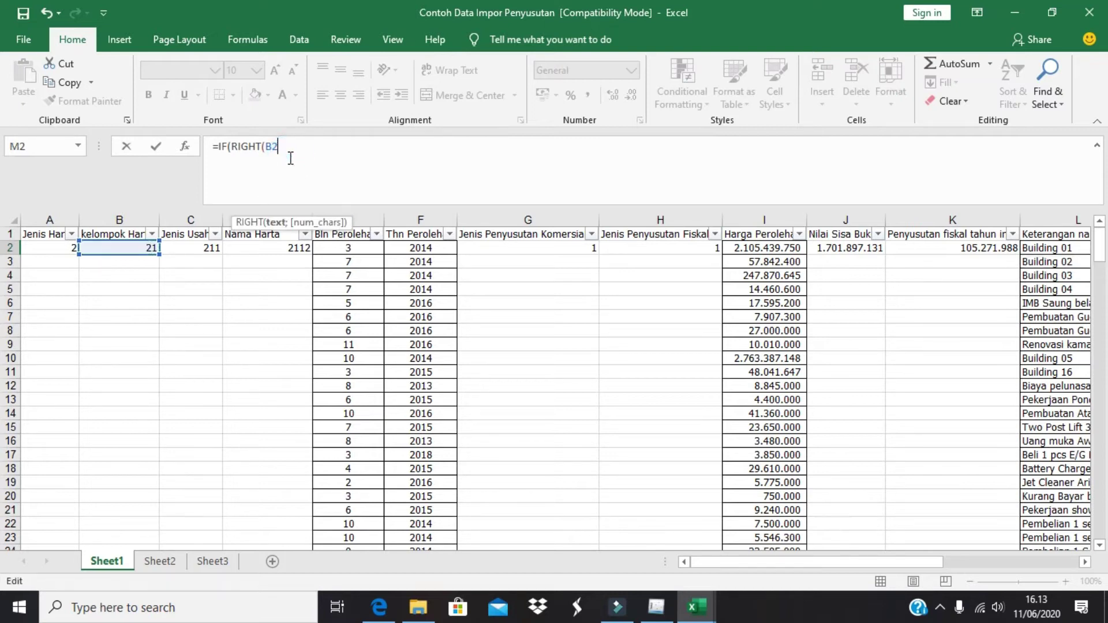
{"action": "type", "text": ";1)=\""}
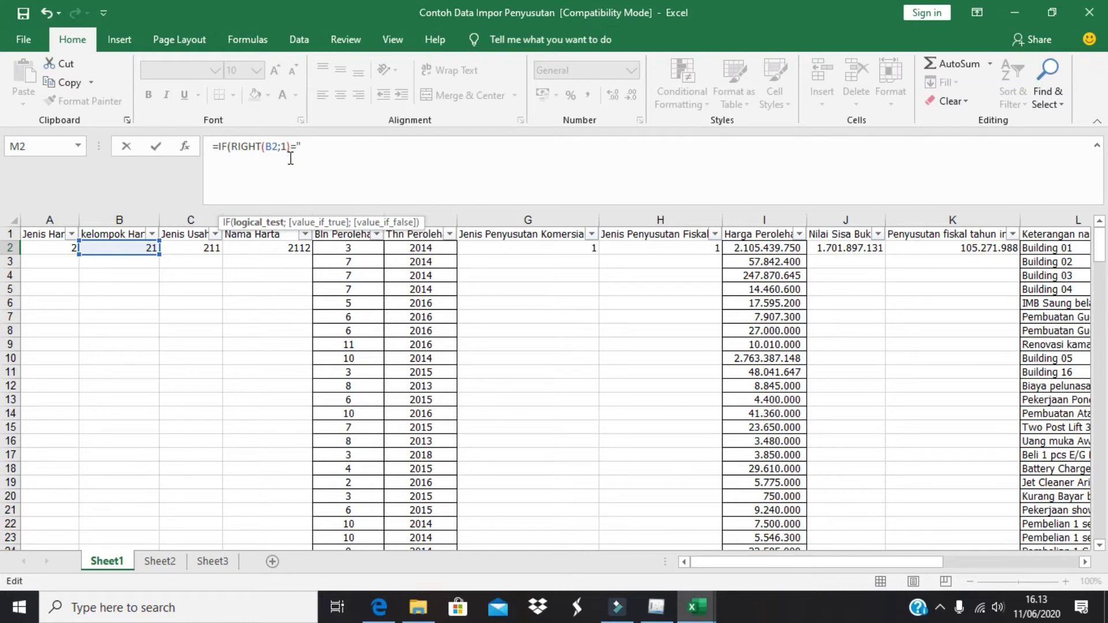
{"action": "type", "text": "1\";"}
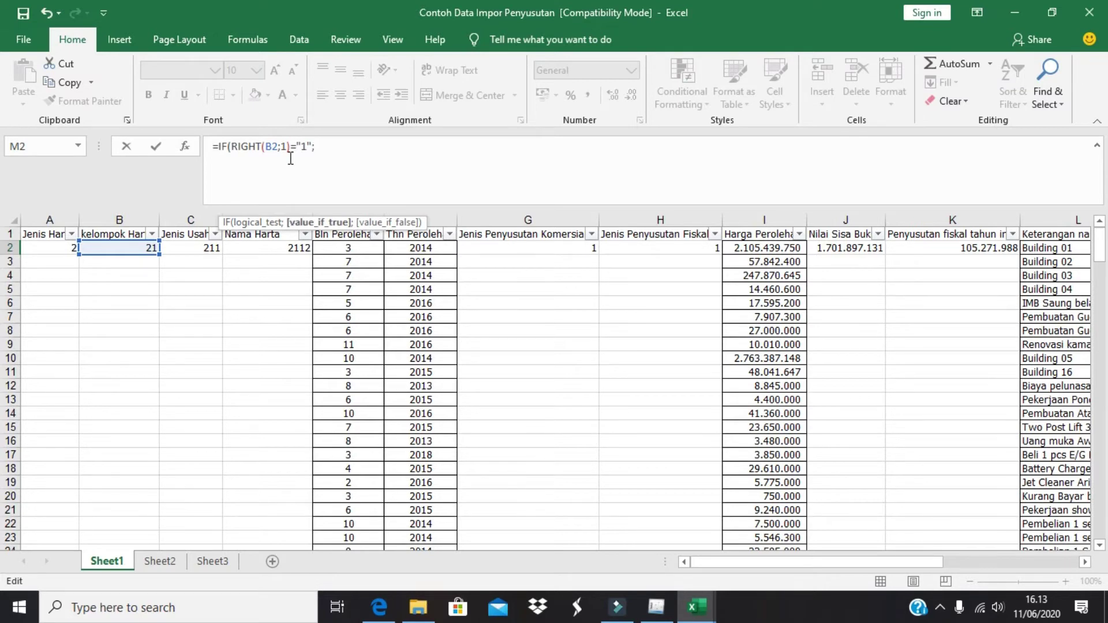
{"action": "type", "text": "5%"}
{"action": "type", "text": ";10"}
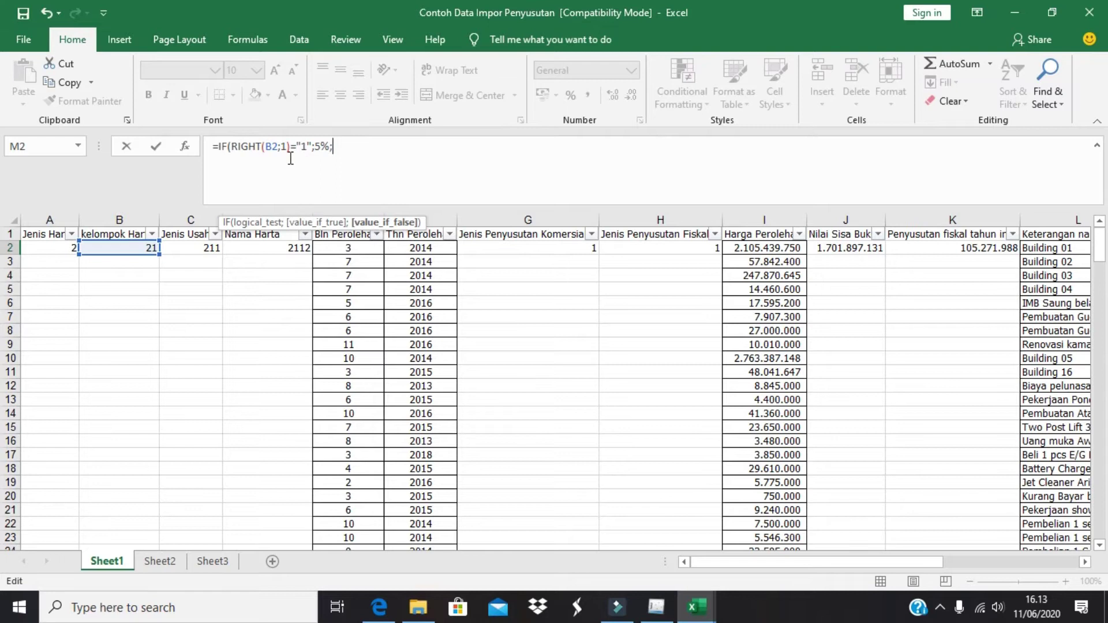
{"action": "type", "text": "%)"}
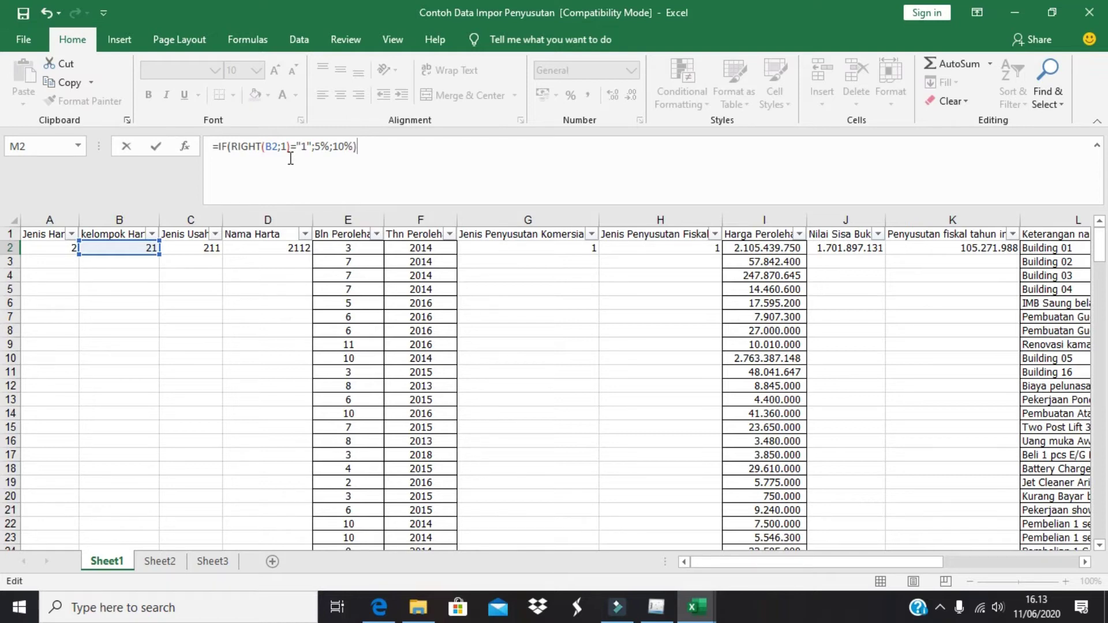
{"action": "key", "text": "Return"}
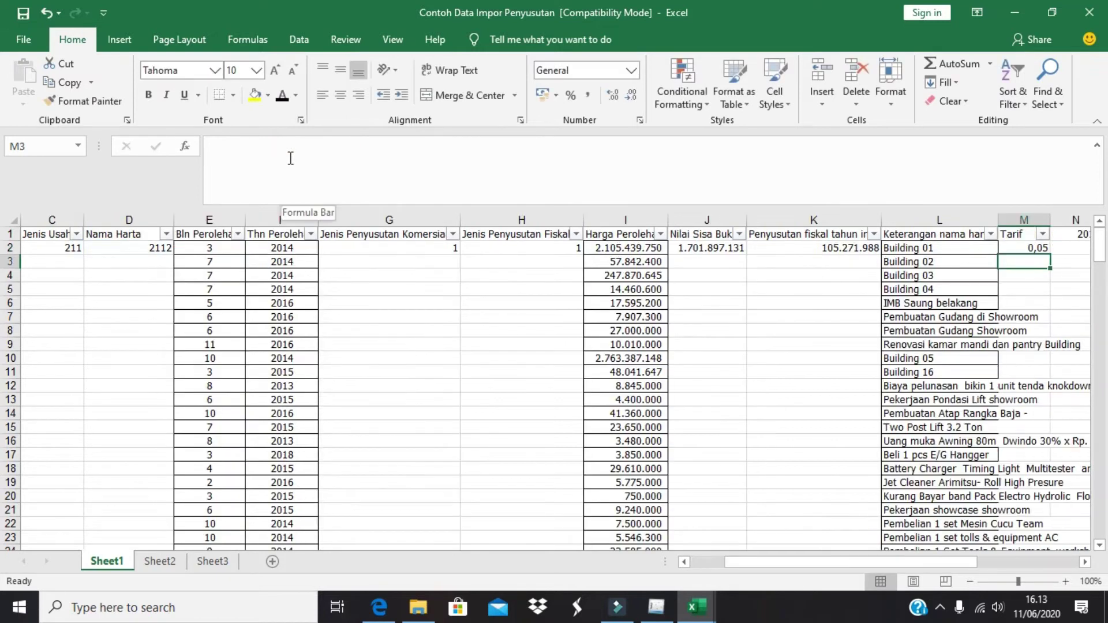
Format the whole Tarif column M as a percentage
{"action": "left_click", "coordinate": [1024, 220]}
{"action": "left_click", "coordinate": [571, 95]}
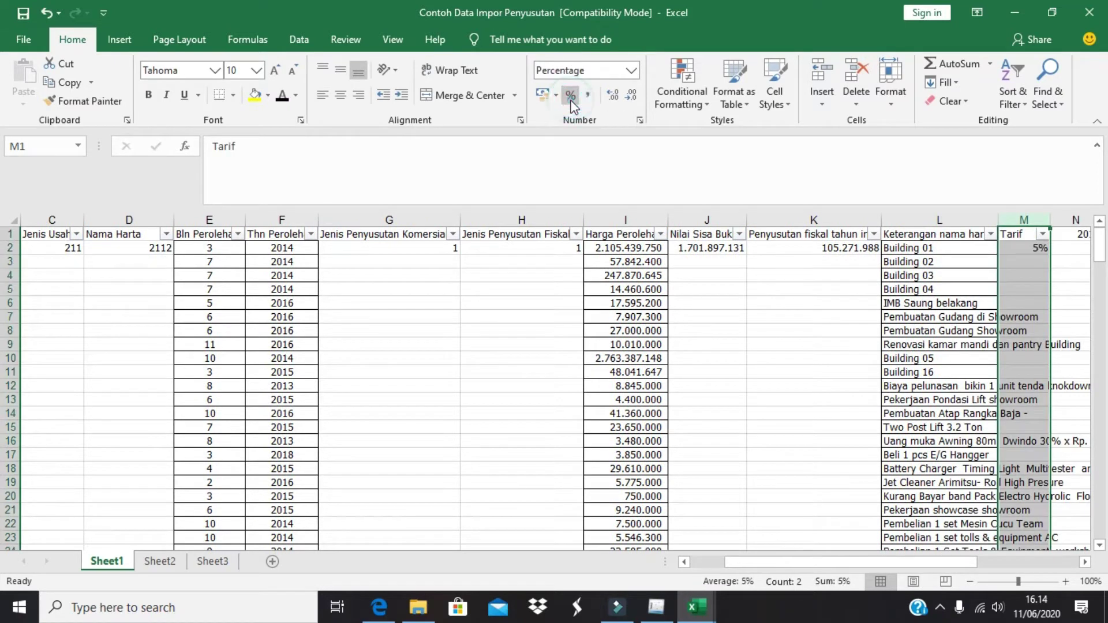
{"action": "left_click", "coordinate": [1043, 247]}
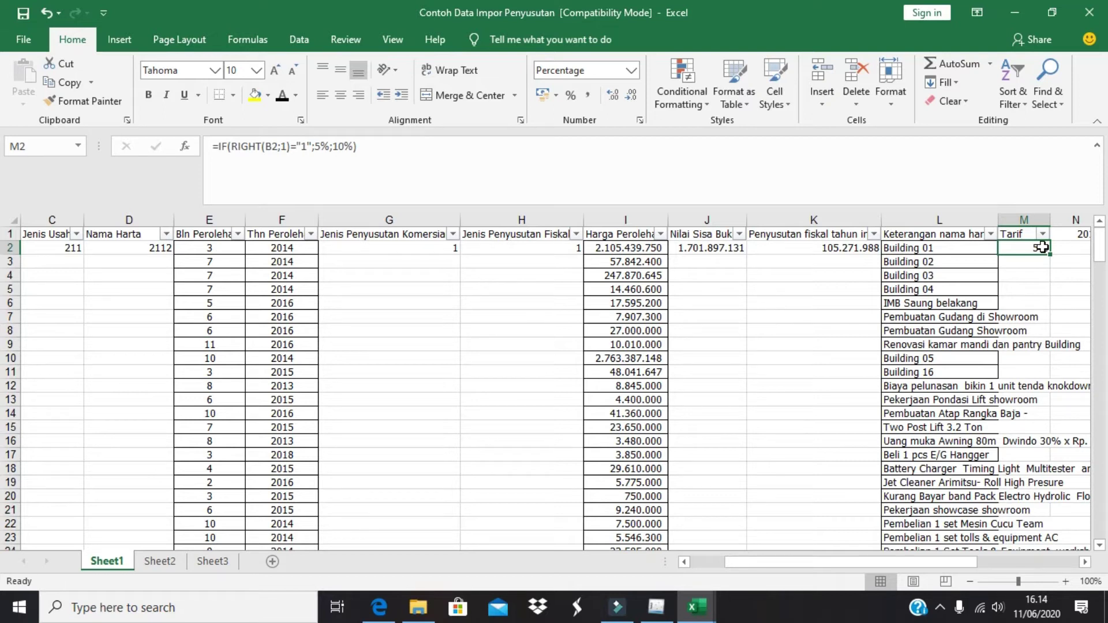
Consult the Bangunan rates in the Kelompok Harta table and fill the Tarif formula from M2 down to M11
{"action": "key", "text": "alt+Tab"}
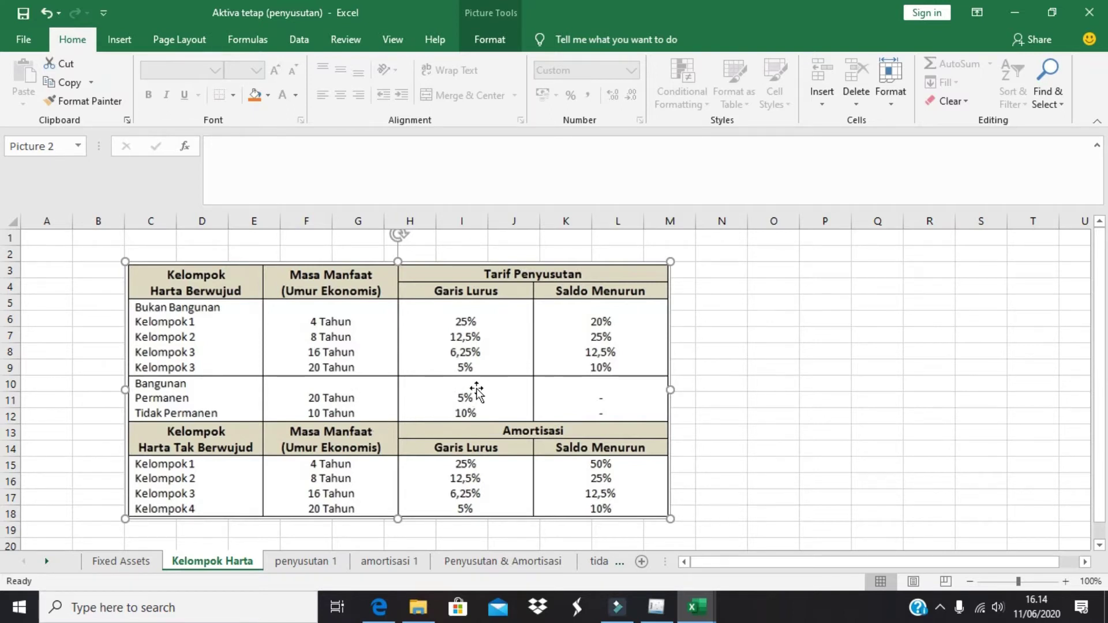
{"action": "key", "text": "alt+Tab"}
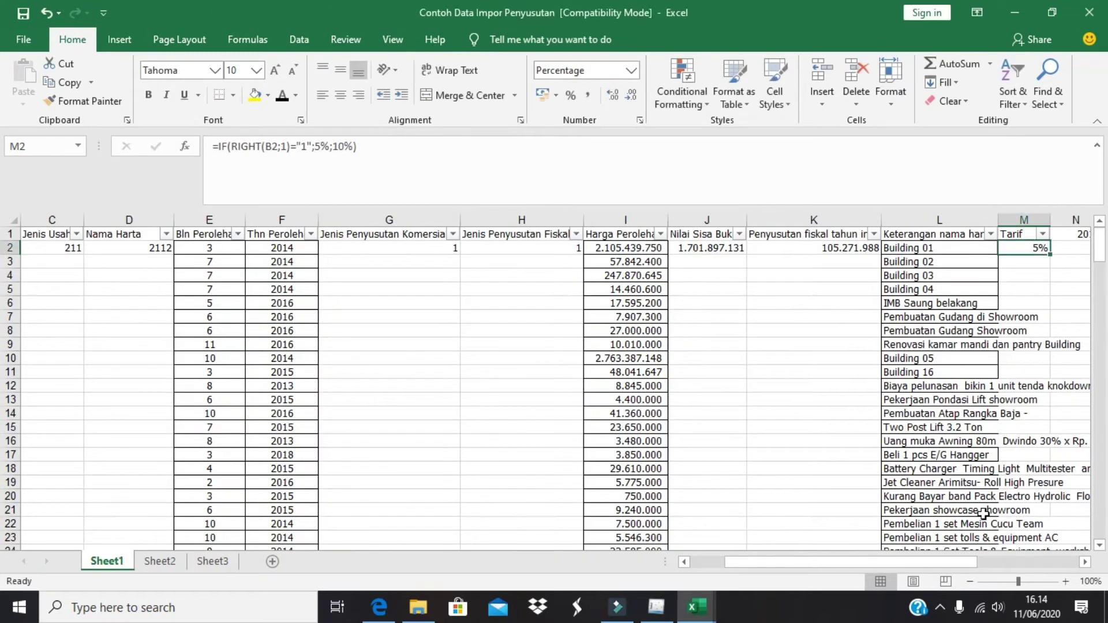
{"action": "left_click_drag", "start_coordinate": [971, 569], "coordinate": [1023, 562]}
{"action": "left_click_drag", "start_coordinate": [828, 255], "coordinate": [823, 378]}
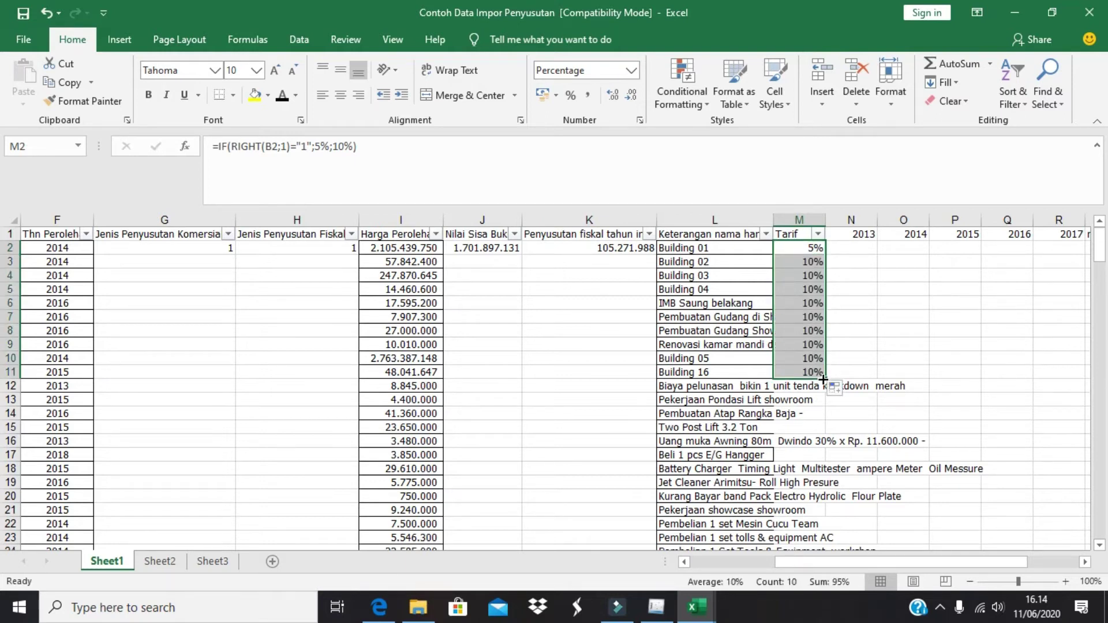
Check the Tarif formula in M3 and the row 3 cells from Keterangan nama harta back to Jenis Harta for missing codes
{"action": "left_click", "coordinate": [804, 262]}
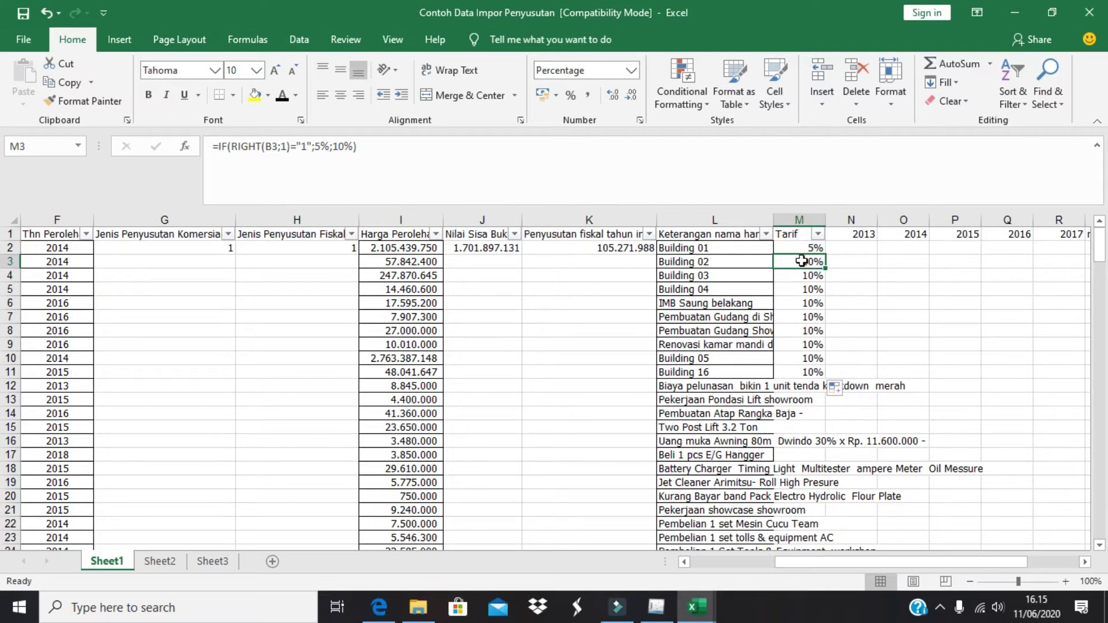
{"action": "key", "text": "Left"}
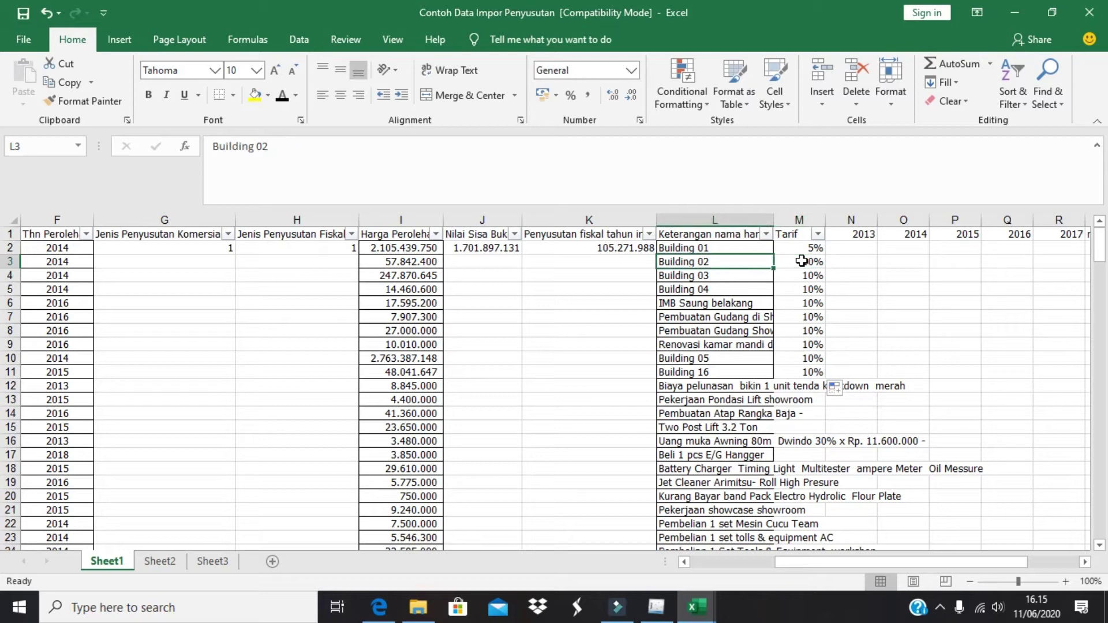
{"action": "key", "text": "Left"}
{"action": "key", "text": "Left"}
{"action": "key", "text": "Left"}
{"action": "key", "text": "Left"}
{"action": "key", "text": "Left"}
{"action": "key", "text": "Left"}
{"action": "key", "text": "Left"}
{"action": "key", "text": "Left"}
{"action": "key", "text": "Left"}
{"action": "key", "text": "Left"}
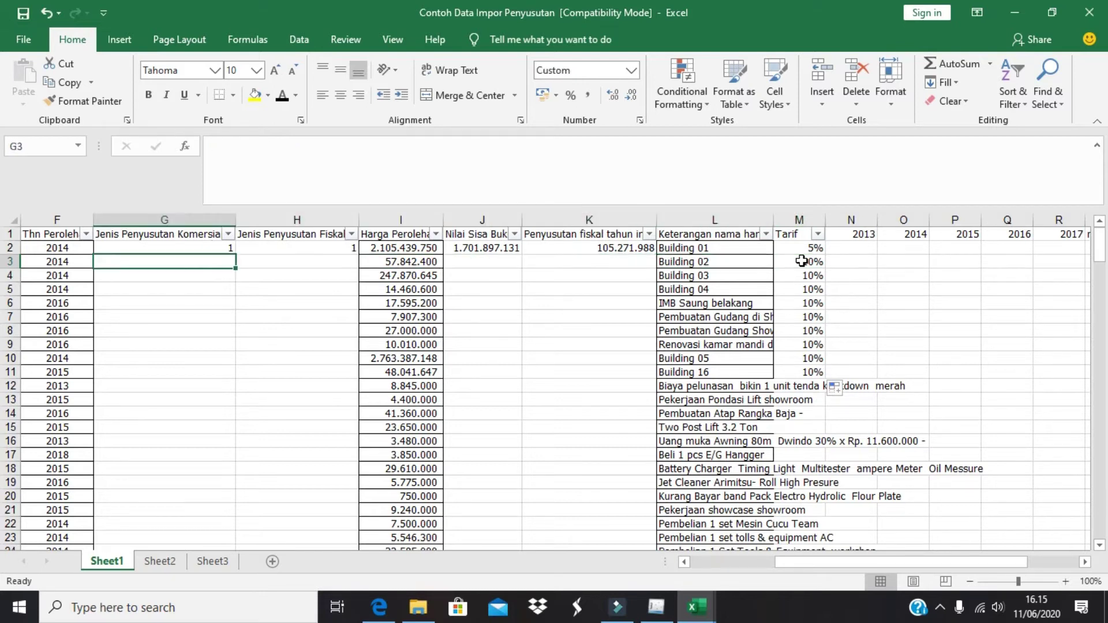
{"action": "key", "text": "Left"}
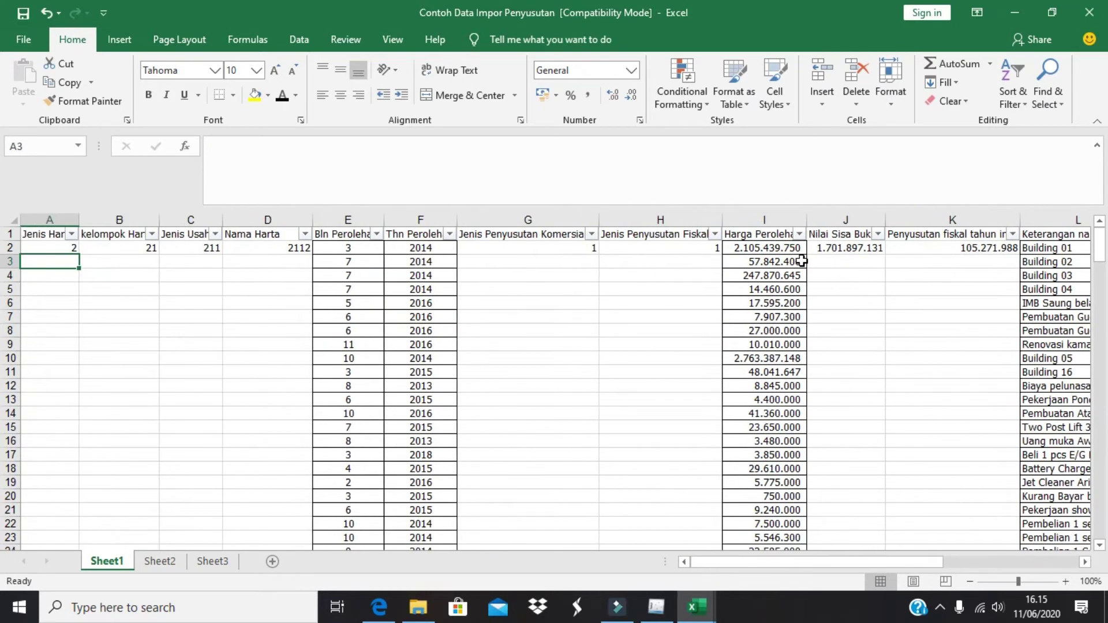
{"action": "key", "text": "Right"}
{"action": "key", "text": "Right"}
{"action": "key", "text": "Right"}
{"action": "key", "text": "Right"}
{"action": "key", "text": "Right"}
{"action": "key", "text": "Right"}
{"action": "key", "text": "Right"}
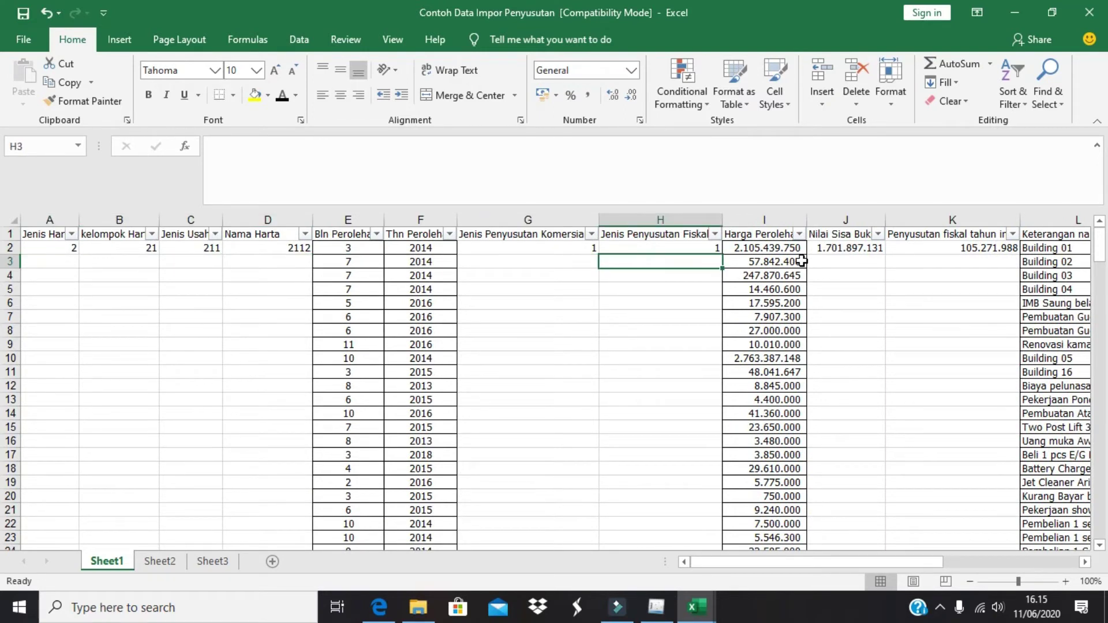
Copy the asset codes in A2:D11 of the penyusutan 1 sheet in Aktiva tetap (penyusutan) into Contoh Data Impor Penyusutan, starting at A2
{"action": "key", "text": "alt+Tab"}
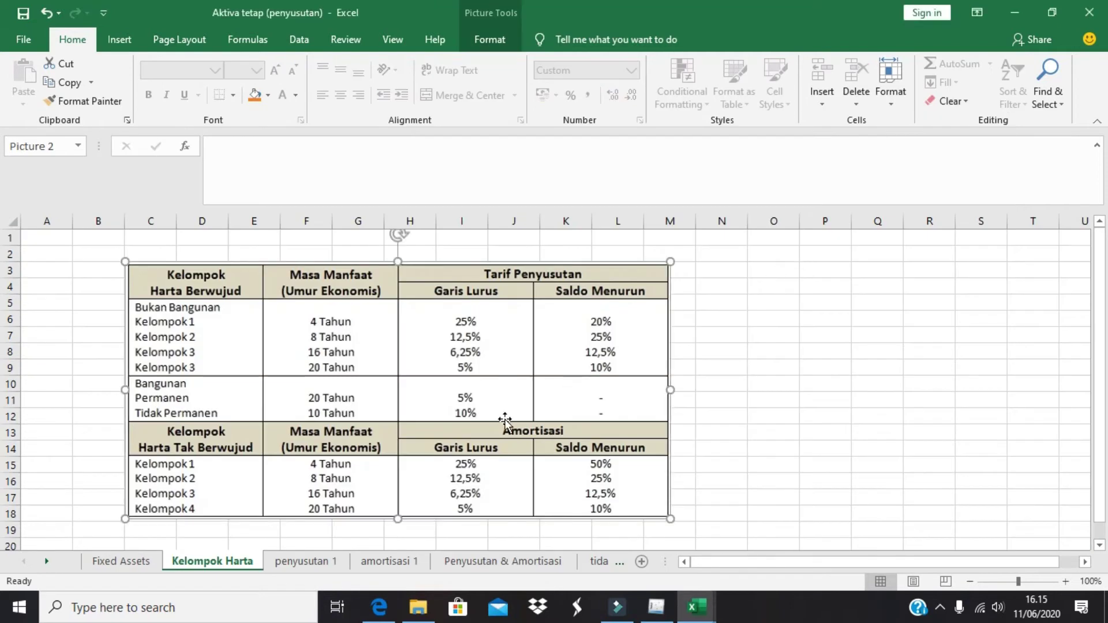
{"action": "left_click", "coordinate": [306, 568]}
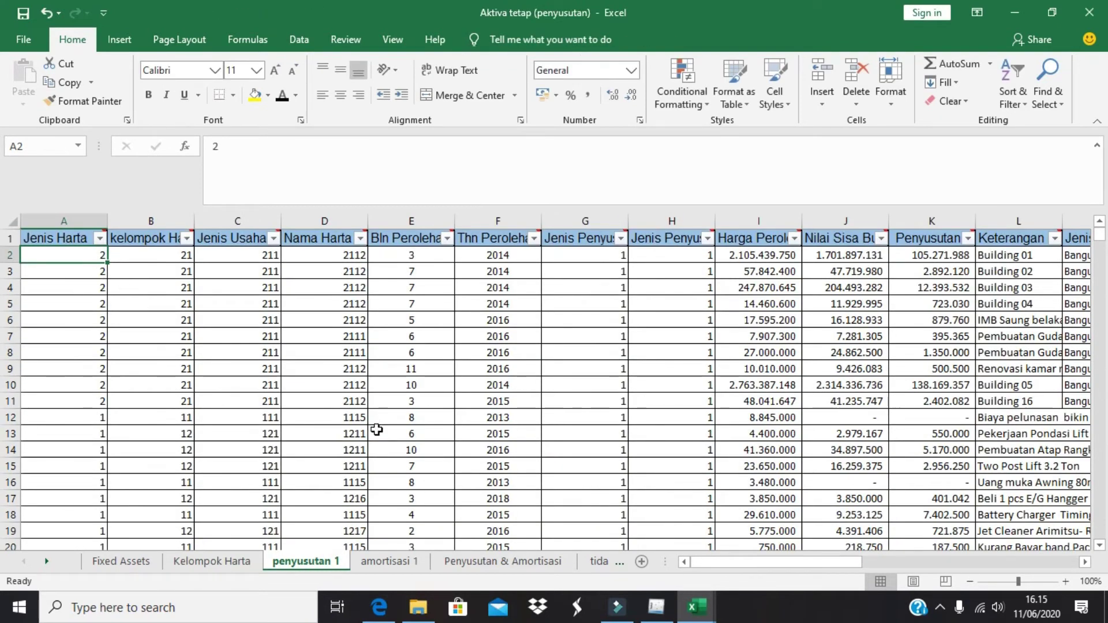
{"action": "left_click", "coordinate": [981, 404]}
{"action": "left_click", "coordinate": [971, 404]}
{"action": "key", "text": "ctrl+bracketleft"}
{"action": "key", "text": "Home"}
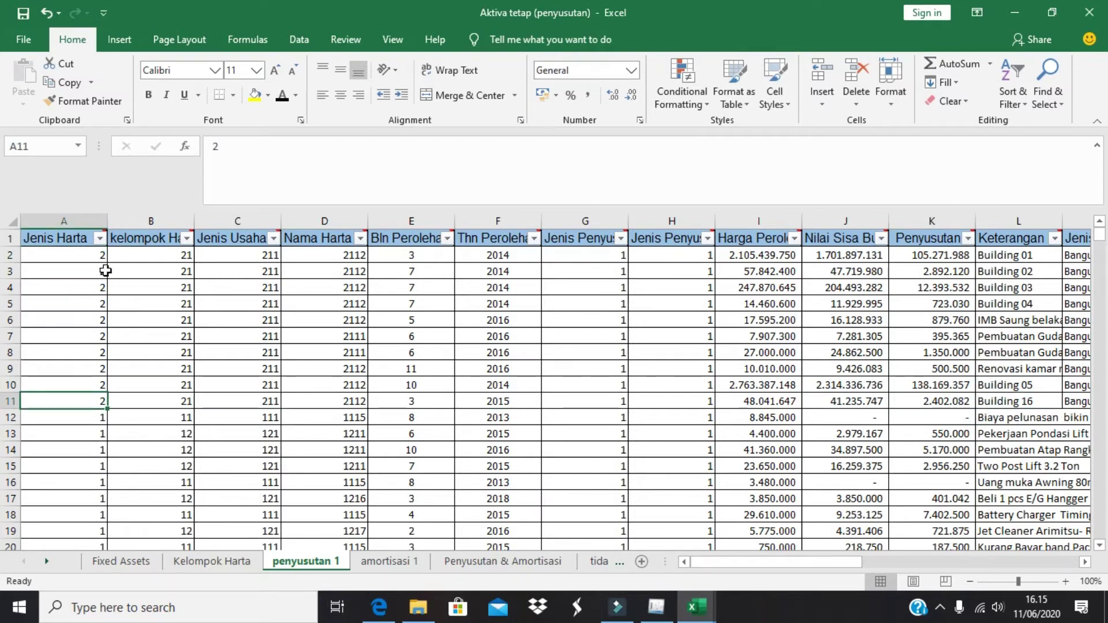
{"action": "left_click_drag", "start_coordinate": [99, 258], "coordinate": [324, 404]}
{"action": "key", "text": "ctrl+c"}
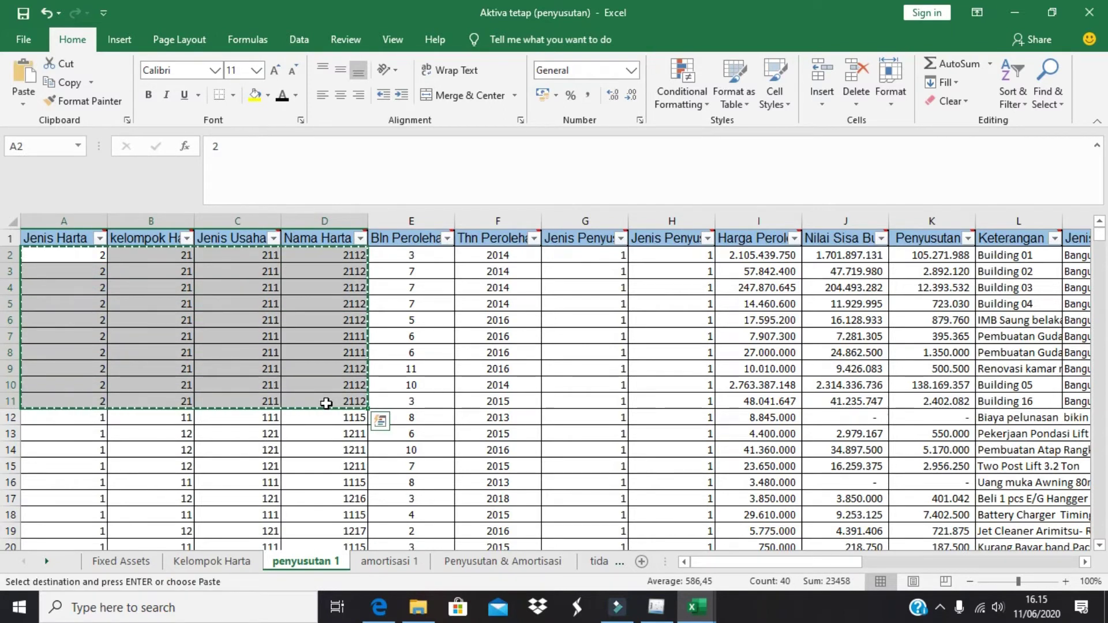
{"action": "key", "text": "alt+Tab"}
{"action": "left_click", "coordinate": [37, 248]}
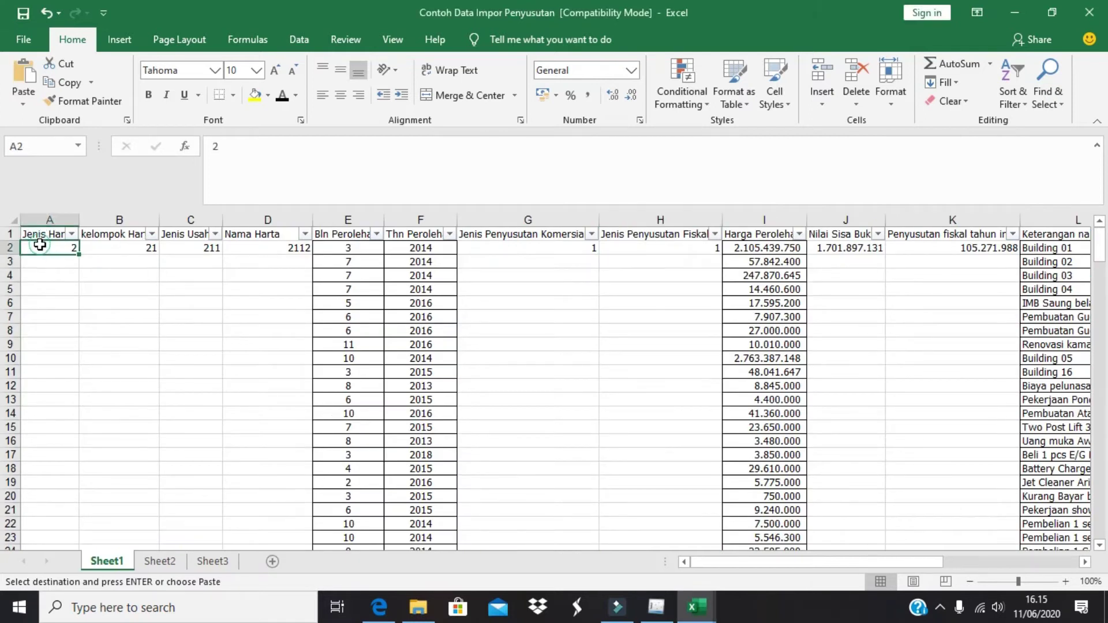
{"action": "key", "text": "ctrl+v"}
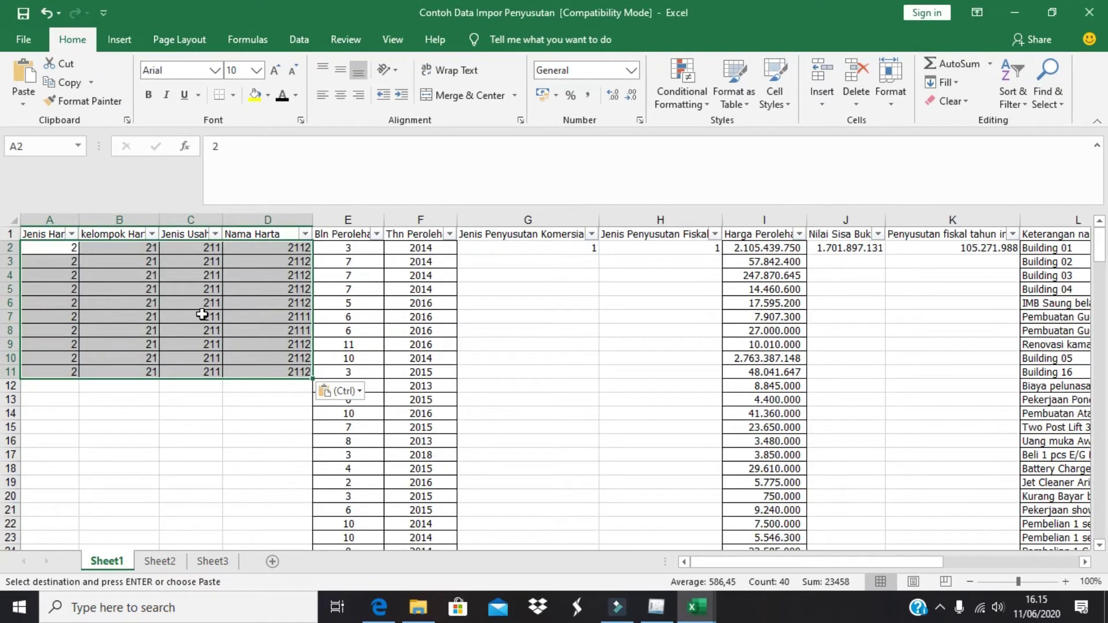
Fill the value 1 in Jenis Penyusutan Komersial and Jenis Penyusutan Fiskal from G2:H2 down to row 204
{"action": "left_click", "coordinate": [498, 301]}
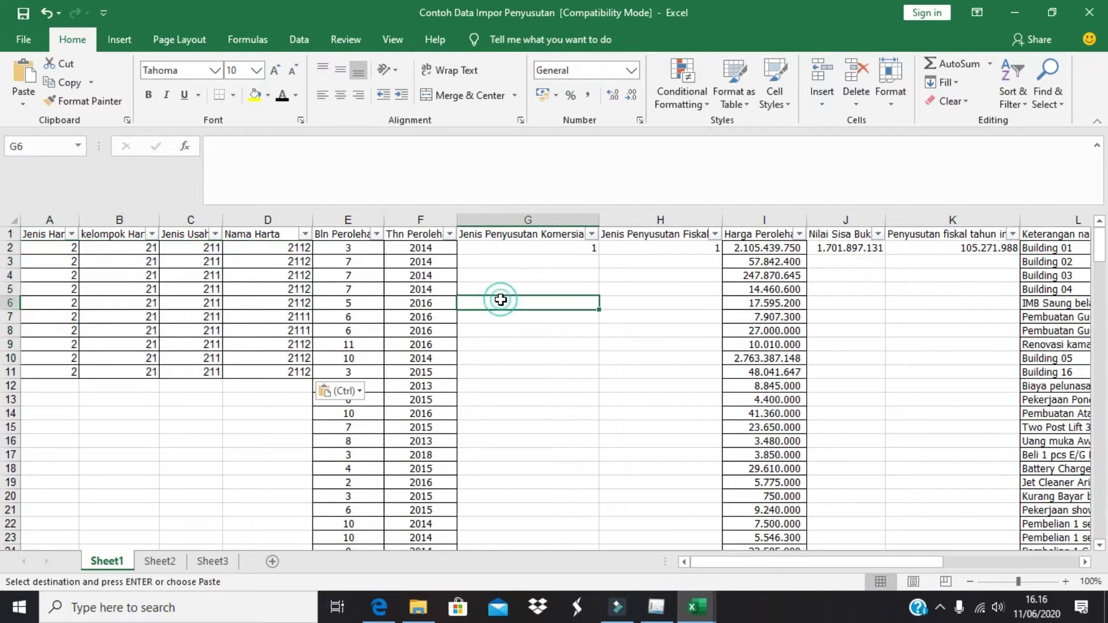
{"action": "left_click", "coordinate": [569, 248]}
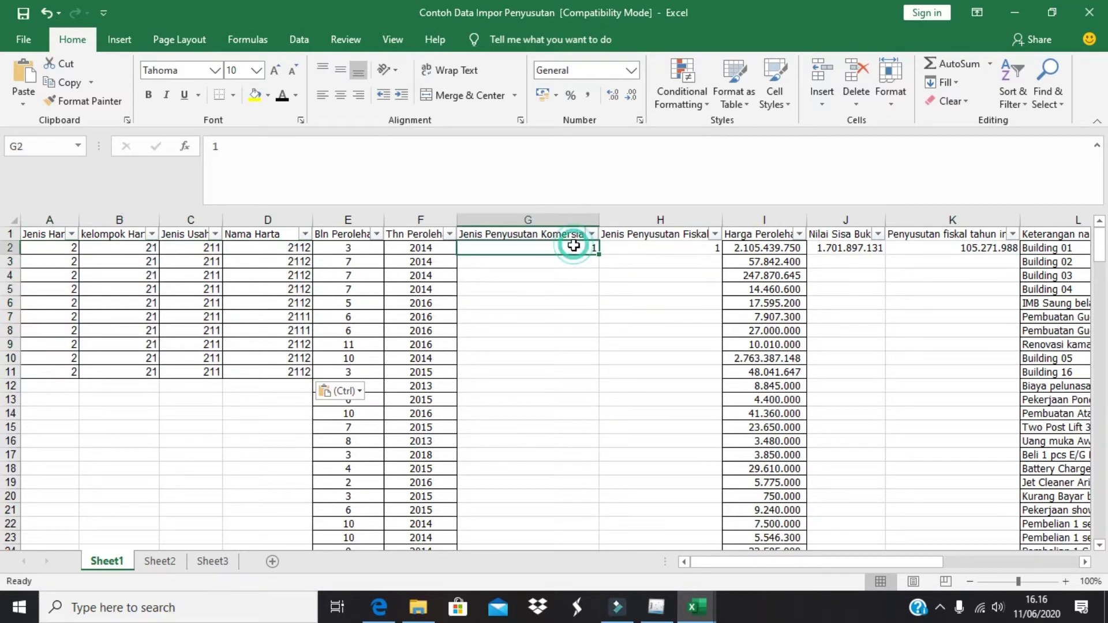
{"action": "left_click_drag", "start_coordinate": [584, 249], "coordinate": [707, 504]}
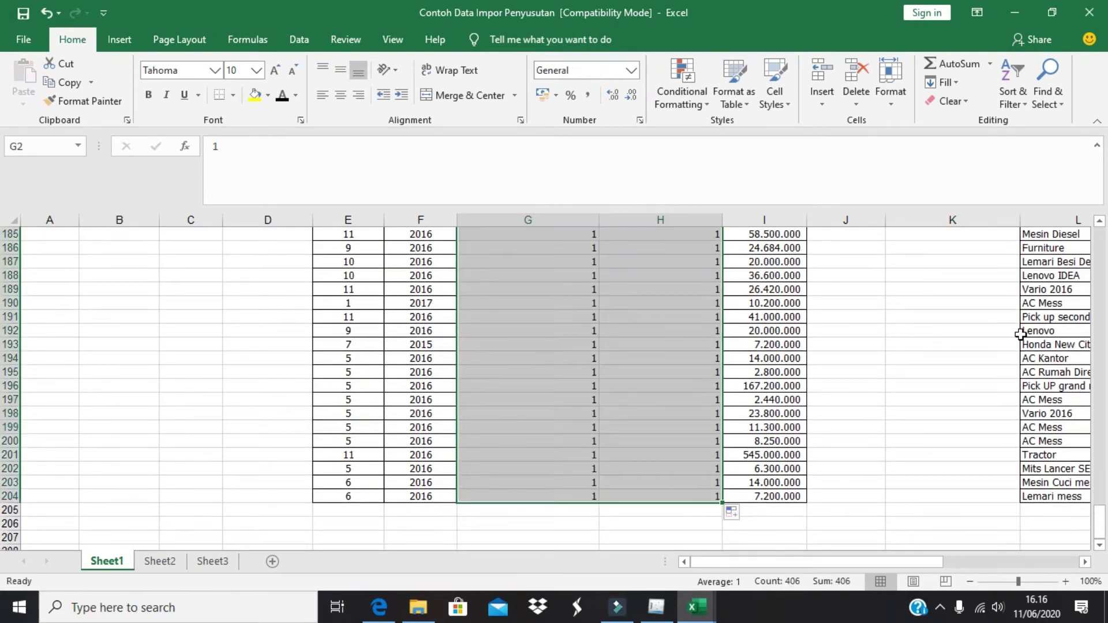
{"action": "key", "text": "ctrl+Up"}
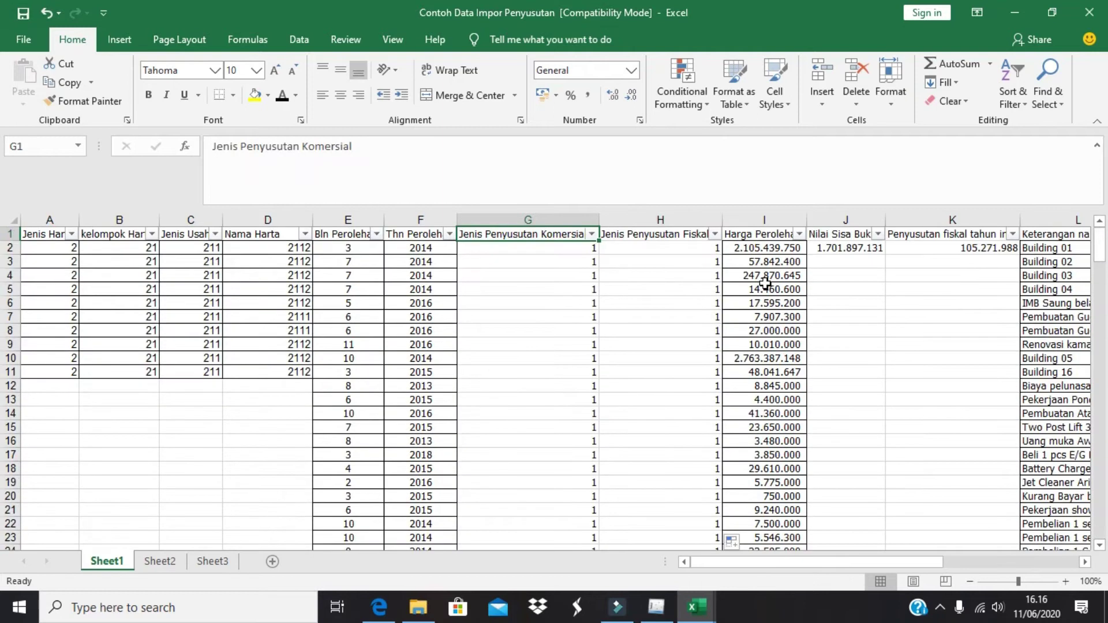
Check the Tarif rates and the formula in M2 against the filled-in asset codes
{"action": "scroll", "coordinate": [923, 271], "scroll_direction": "right", "scroll_amount": 2}
{"action": "left_click", "coordinate": [1040, 261]}
{"action": "left_click", "coordinate": [1039, 250]}
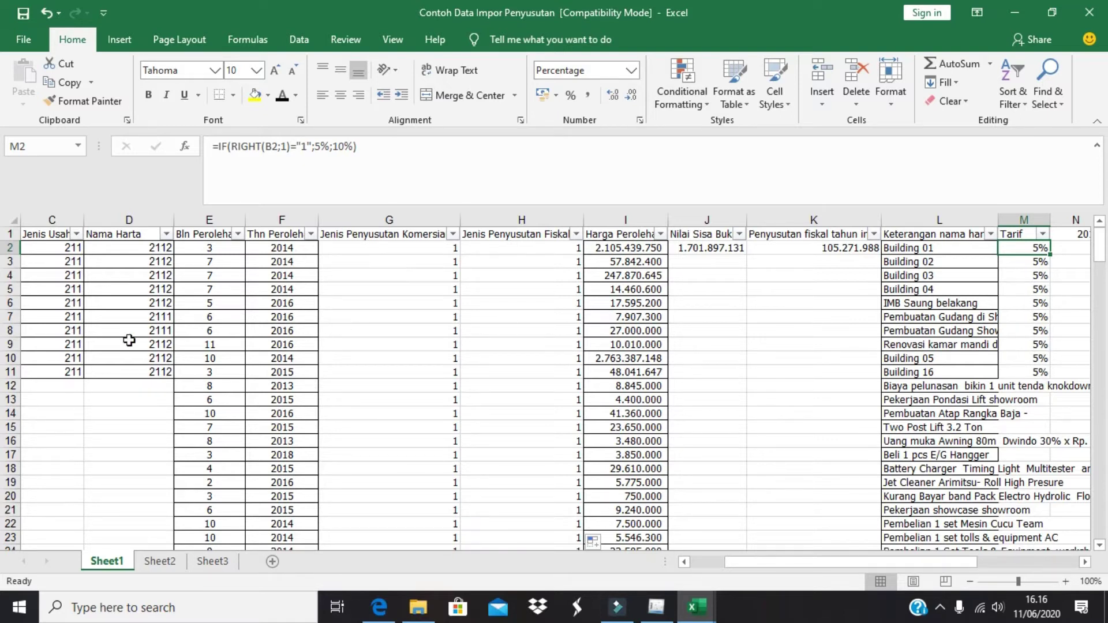
Look over the Harga Perolehan values and the Keterangan nama harta descriptions down to the first asset without codes in row 12
{"action": "left_click", "coordinate": [871, 318]}
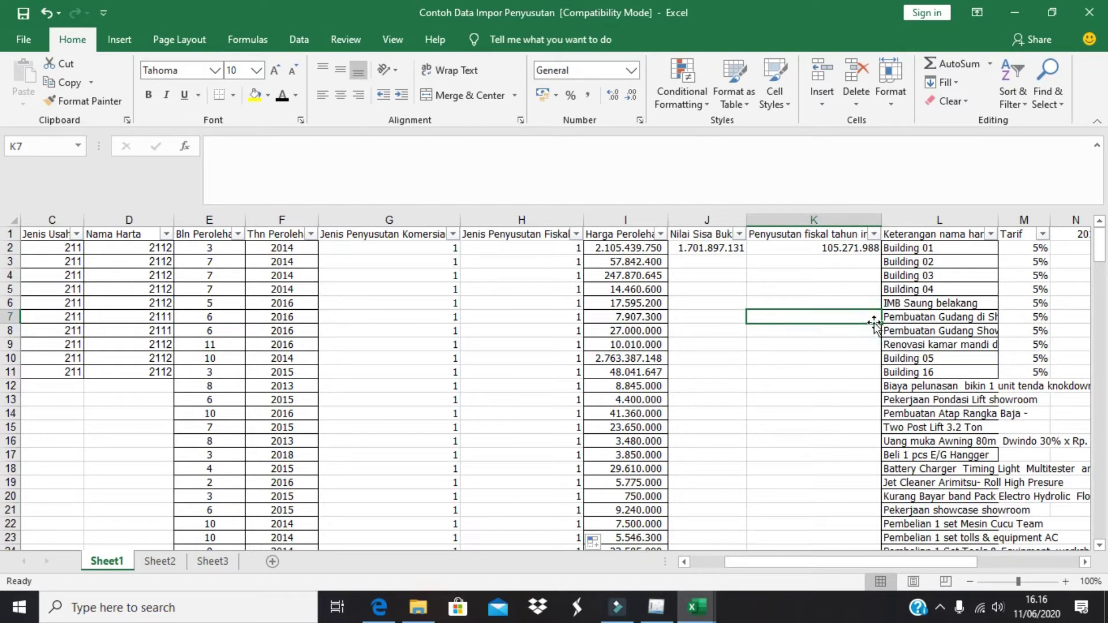
{"action": "key", "text": "Up"}
{"action": "key", "text": "Up"}
{"action": "key", "text": "Up"}
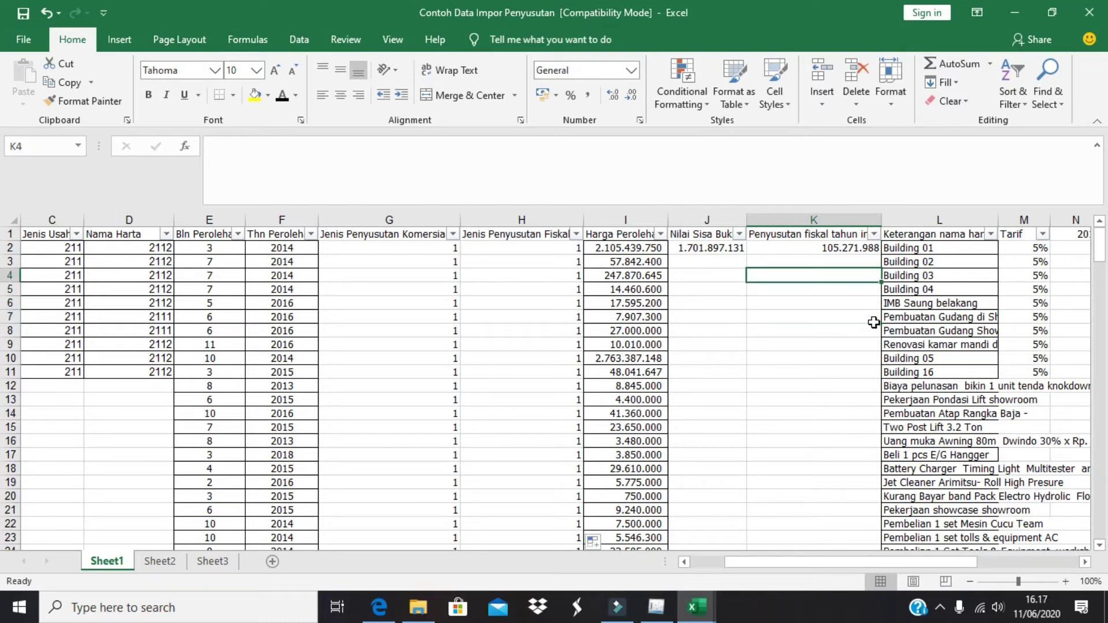
{"action": "key", "text": "Left"}
{"action": "key", "text": "Left"}
{"action": "key", "text": "Left"}
{"action": "key", "text": "Right"}
{"action": "key", "text": "Right"}
{"action": "key", "text": "Right"}
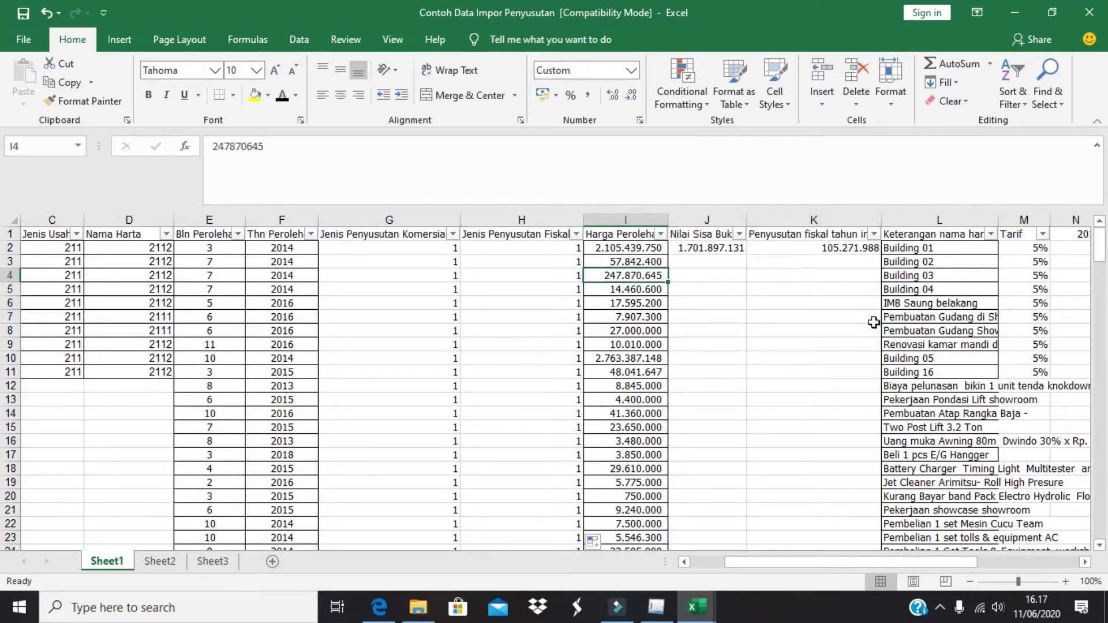
{"action": "key", "text": "Right"}
{"action": "key", "text": "Up"}
{"action": "key", "text": "Up"}
{"action": "key", "text": "Down"}
{"action": "key", "text": "Down"}
{"action": "key", "text": "Down"}
{"action": "key", "text": "Down"}
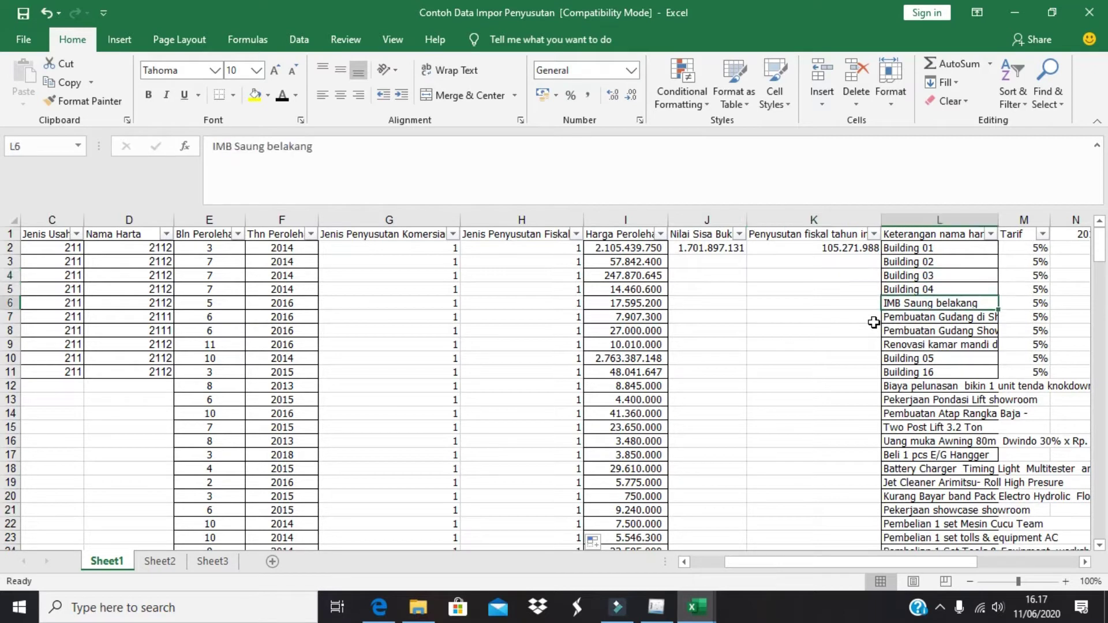
{"action": "key", "text": "Down"}
{"action": "key", "text": "Down"}
{"action": "key", "text": "Down"}
{"action": "key", "text": "Down"}
{"action": "key", "text": "Down"}
{"action": "key", "text": "Down"}
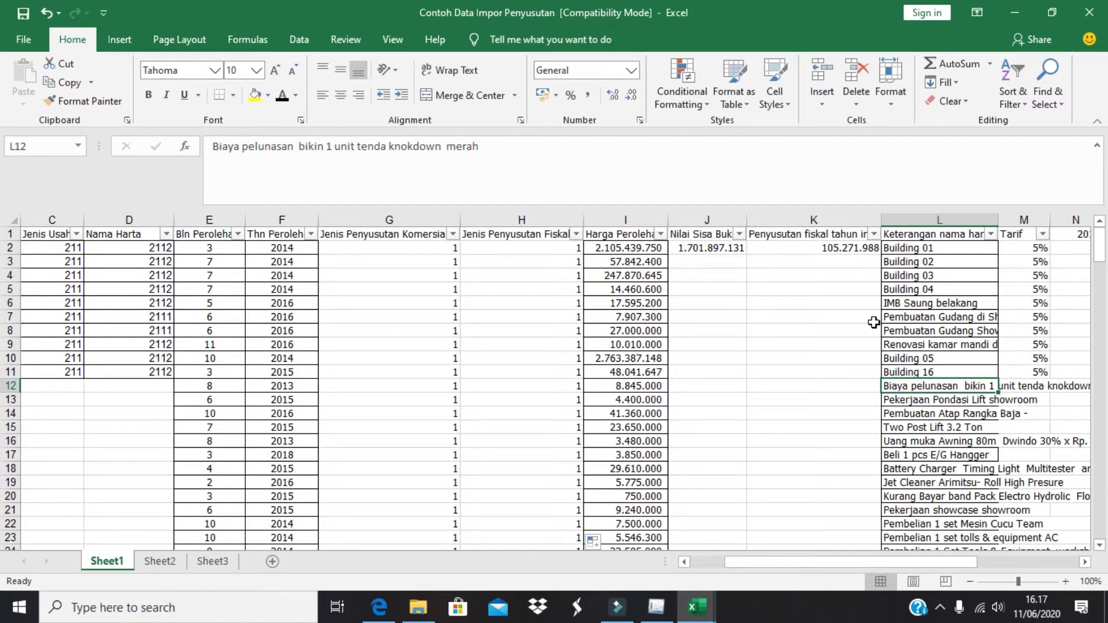
Switch to 09PMK03_96lamp.pdf in Microsoft Edge and examine the asset types listed for Kelompok 1, 2 and 3
{"action": "left_click", "coordinate": [376, 609]}
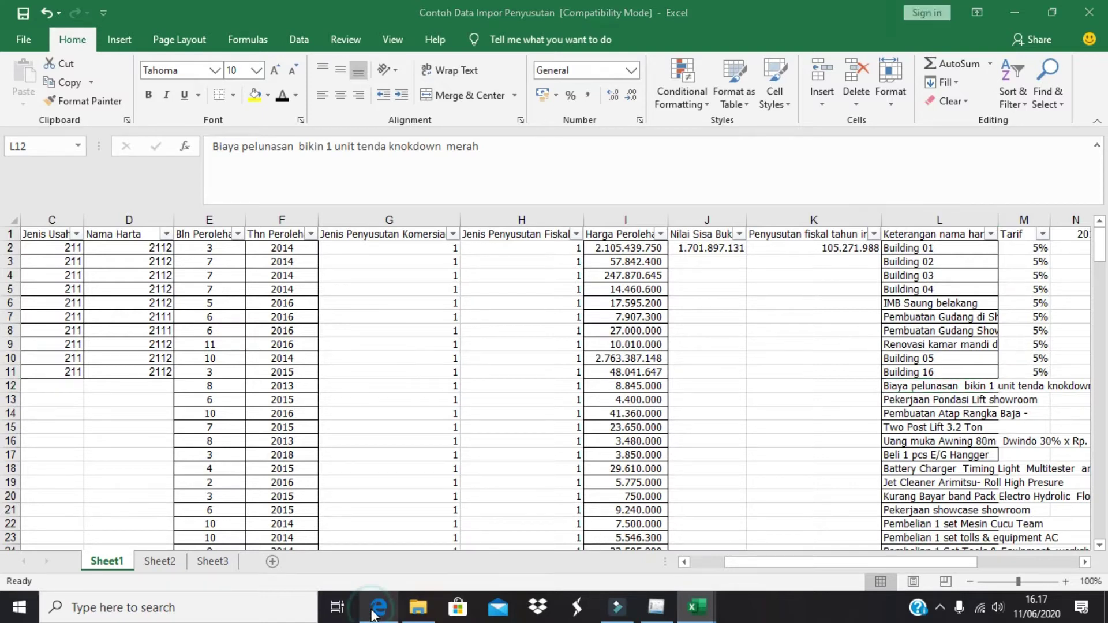
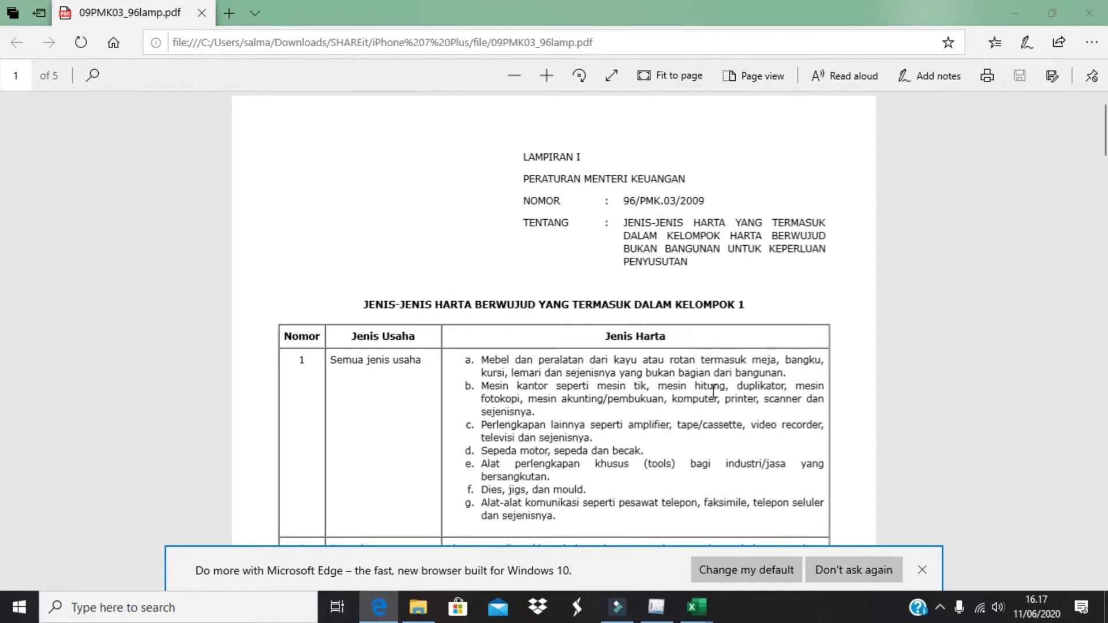
{"action": "scroll", "coordinate": [514, 398], "scroll_direction": "down", "scroll_amount": 1}
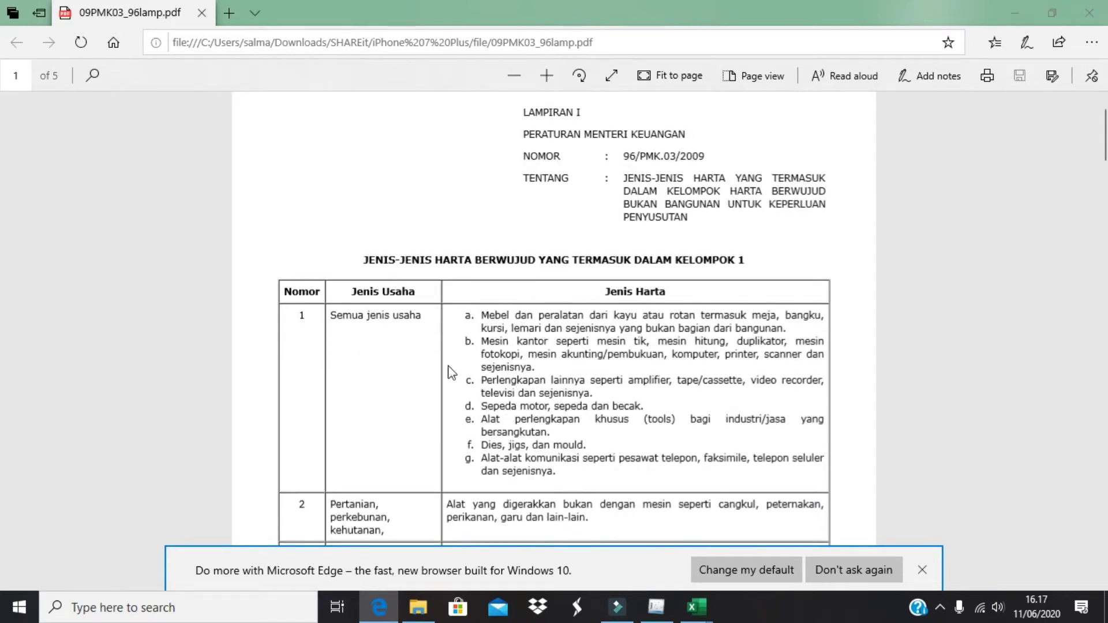
{"action": "scroll", "coordinate": [519, 372], "scroll_direction": "down", "scroll_amount": 8}
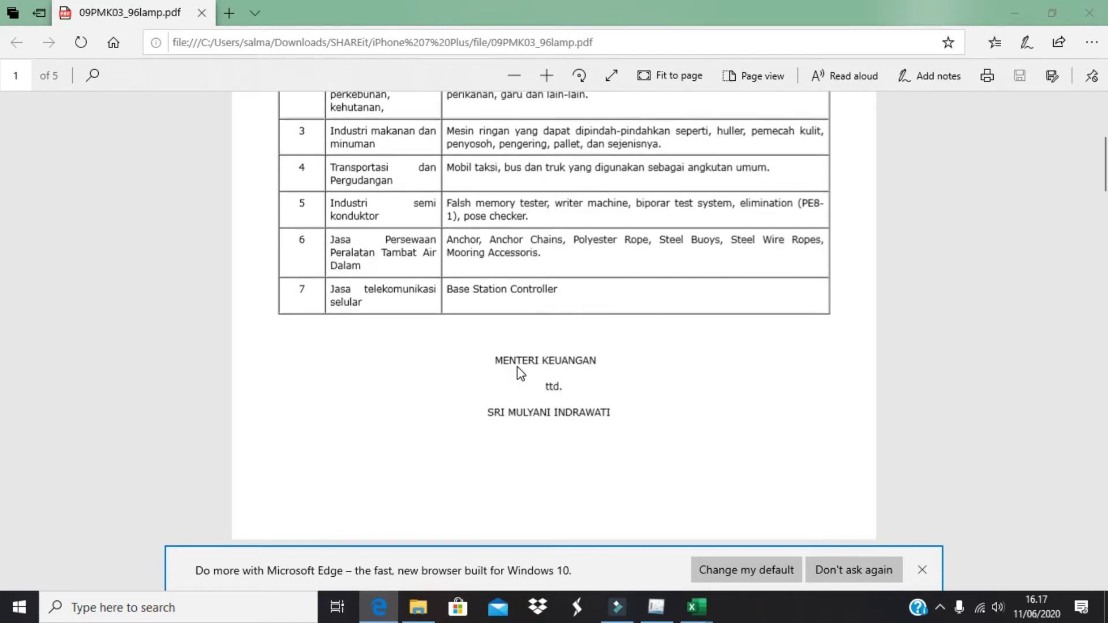
{"action": "scroll", "coordinate": [517, 366], "scroll_direction": "down", "scroll_amount": 8}
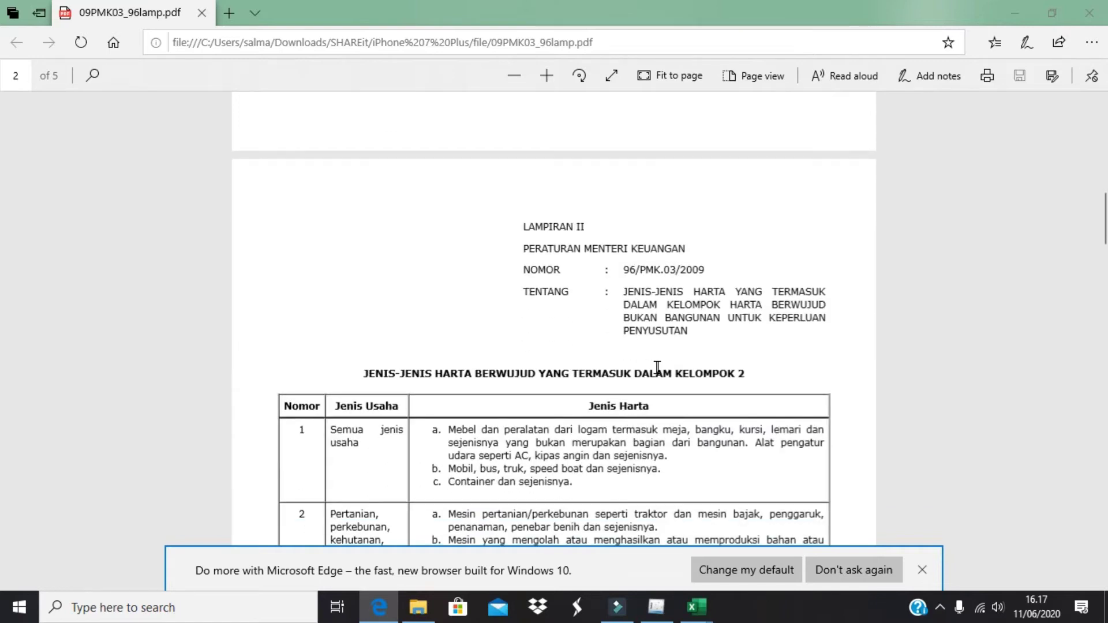
{"action": "scroll", "coordinate": [692, 377], "scroll_direction": "down", "scroll_amount": 2}
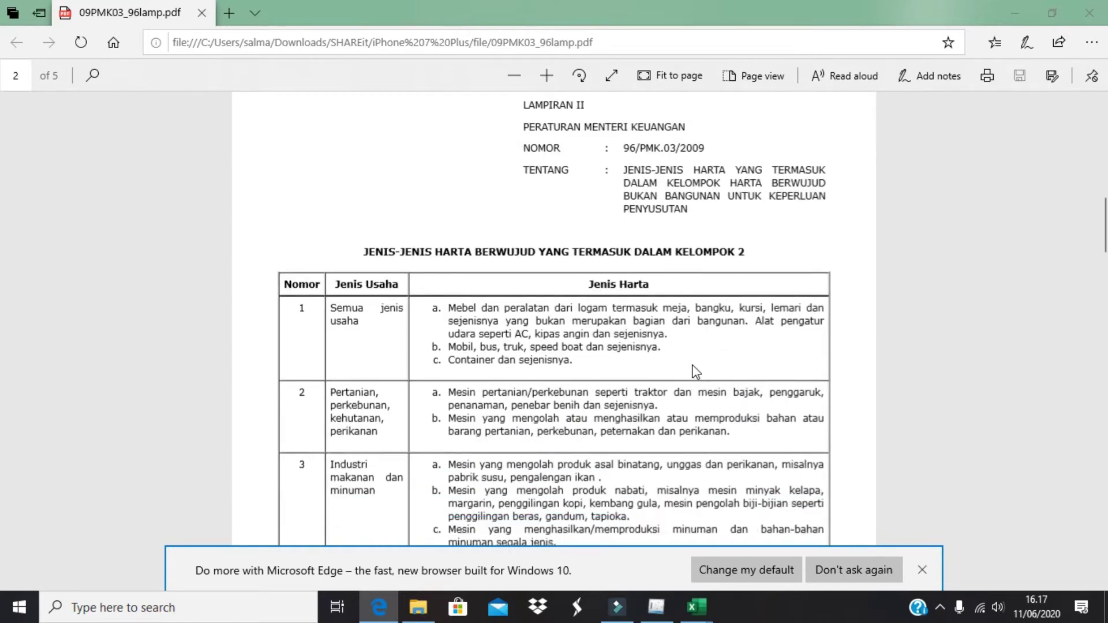
{"action": "scroll", "coordinate": [692, 377], "scroll_direction": "down", "scroll_amount": 12}
{"action": "scroll", "coordinate": [693, 341], "scroll_direction": "down", "scroll_amount": 7}
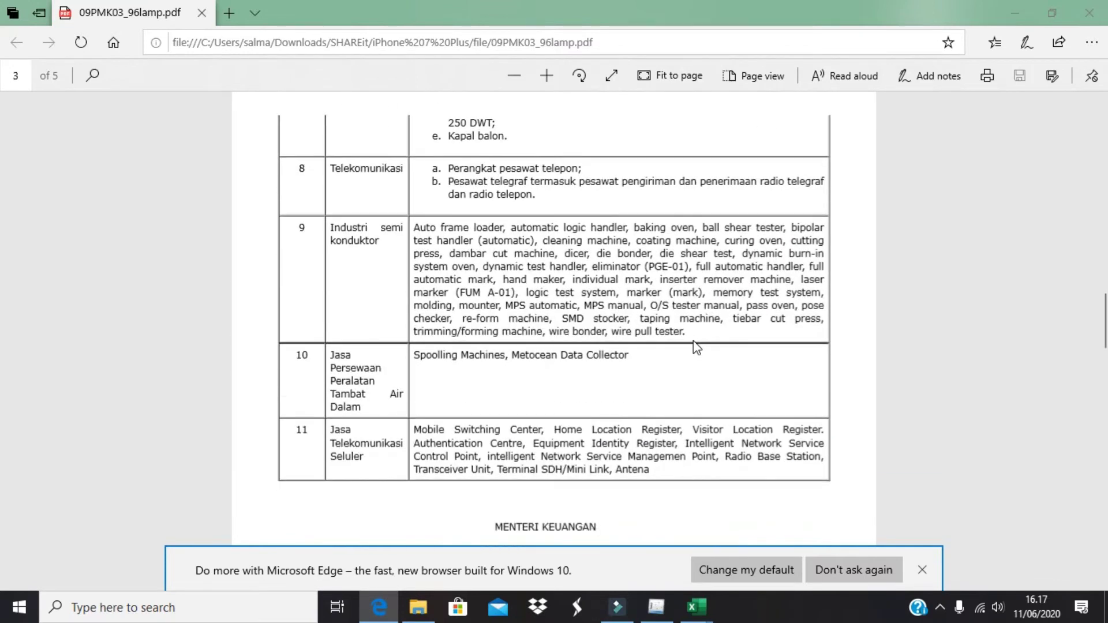
{"action": "scroll", "coordinate": [696, 331], "scroll_direction": "down", "scroll_amount": 7}
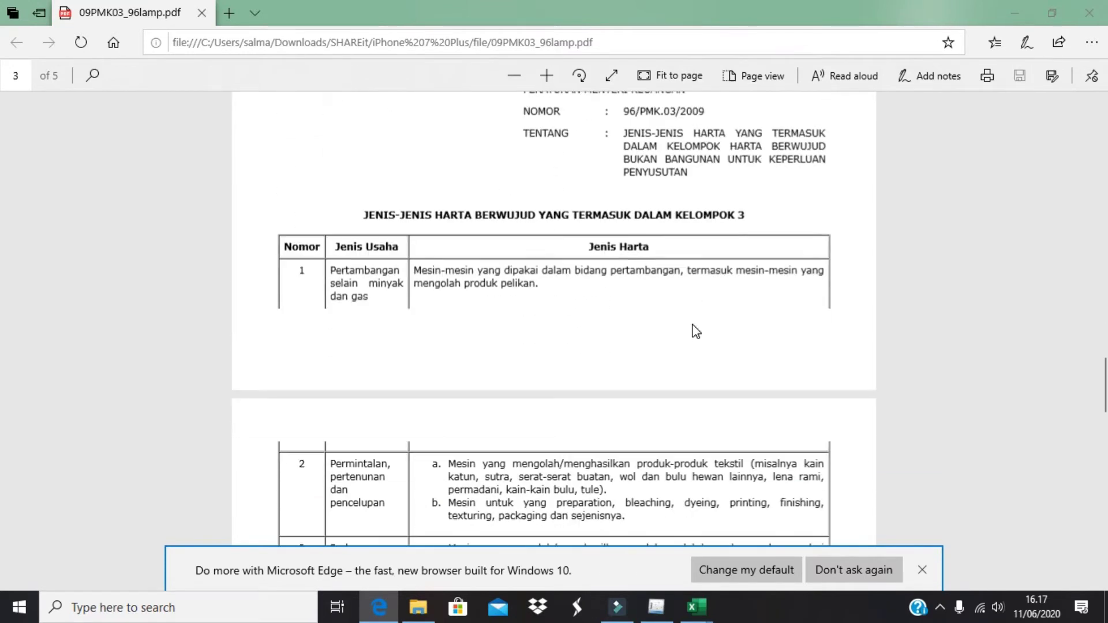
{"action": "scroll", "coordinate": [697, 331], "scroll_direction": "down", "scroll_amount": 20}
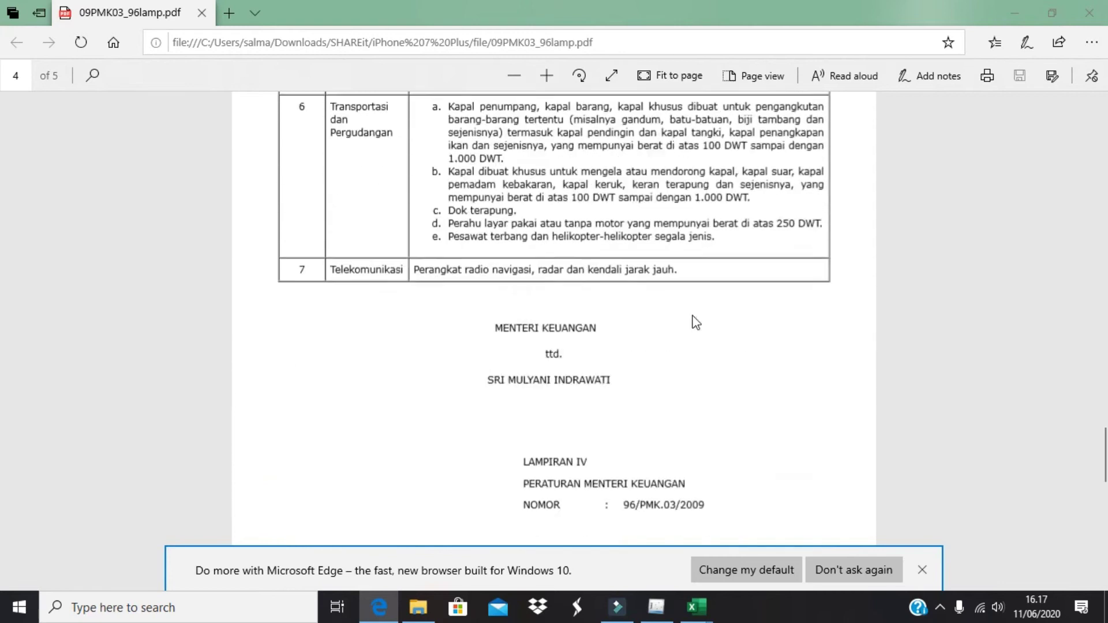
{"action": "scroll", "coordinate": [698, 299], "scroll_direction": "up", "scroll_amount": 9}
{"action": "scroll", "coordinate": [697, 298], "scroll_direction": "up", "scroll_amount": 12}
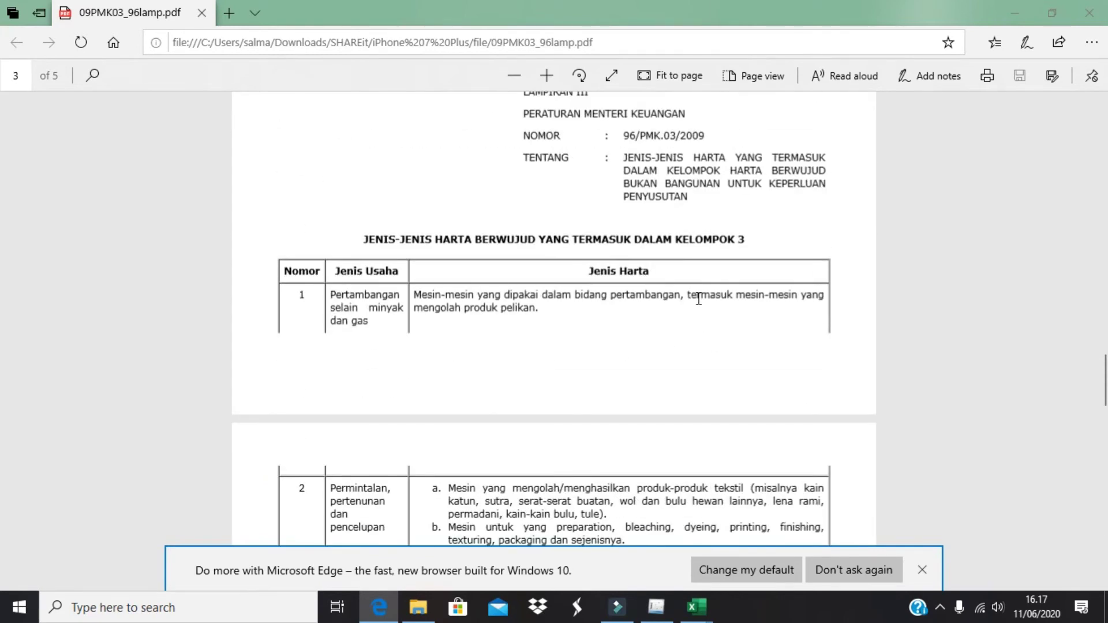
Compare the asset description in L12 with the Kelompok 1 list in the PDF, and return to the Excel template
{"action": "key", "text": "alt+Tab"}
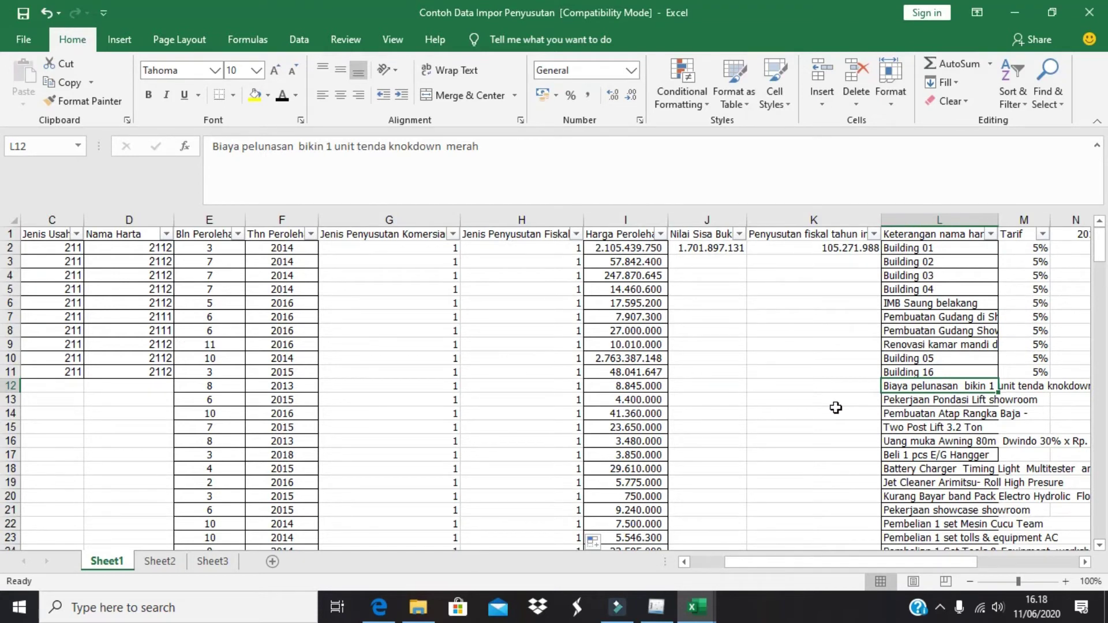
{"action": "key", "text": "alt+Tab"}
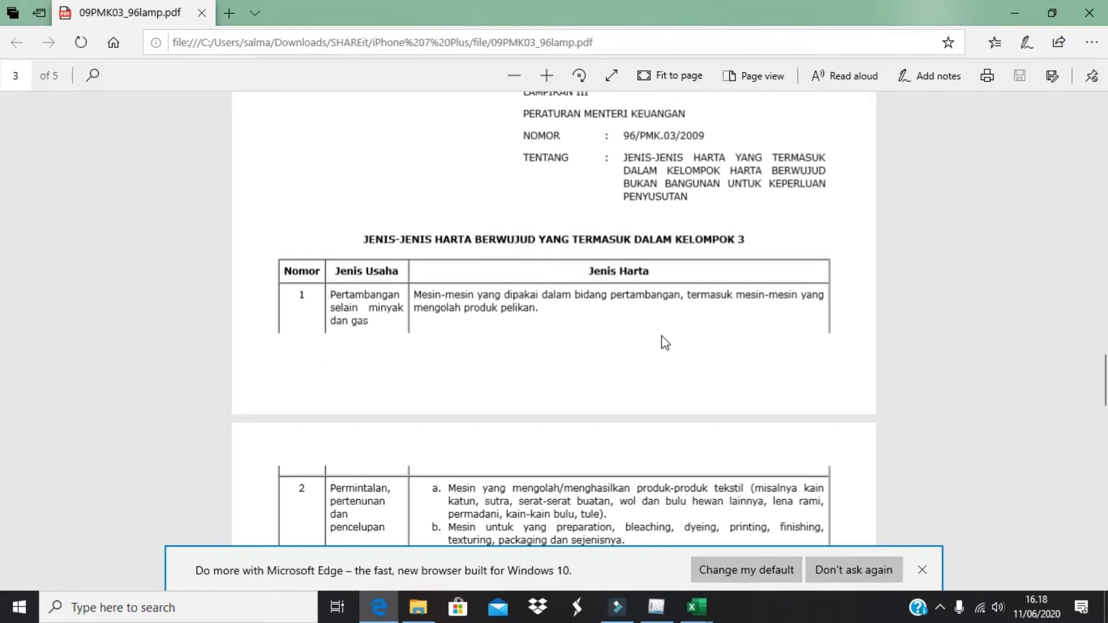
{"action": "scroll", "coordinate": [664, 341], "scroll_direction": "up", "scroll_amount": 5}
{"action": "scroll", "coordinate": [661, 341], "scroll_direction": "up", "scroll_amount": 15}
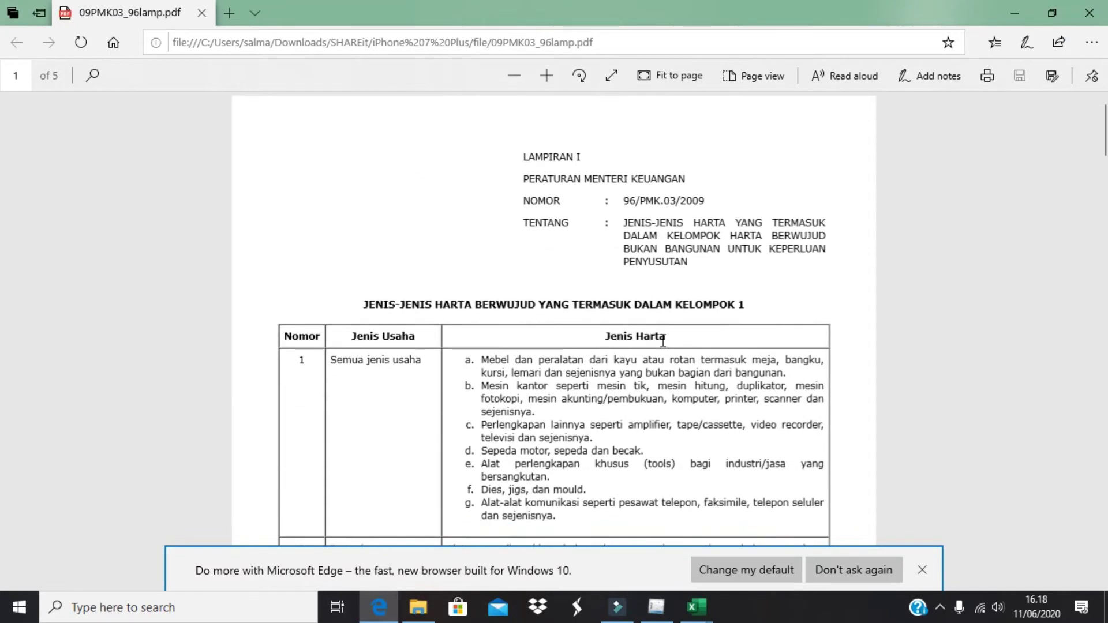
{"action": "key", "text": "alt+Tab"}
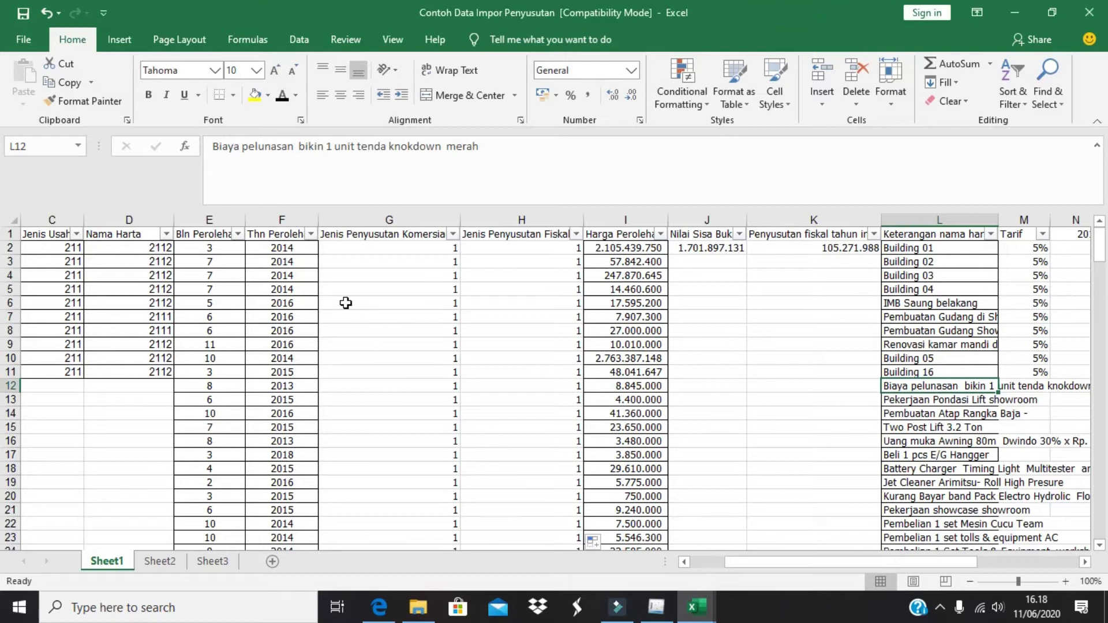
Check the empty code cells in row 12 from Nama Harta back to Jenis Harta
{"action": "left_click", "coordinate": [154, 383]}
{"action": "key", "text": "Left"}
{"action": "key", "text": "Left"}
{"action": "key", "text": "Left"}
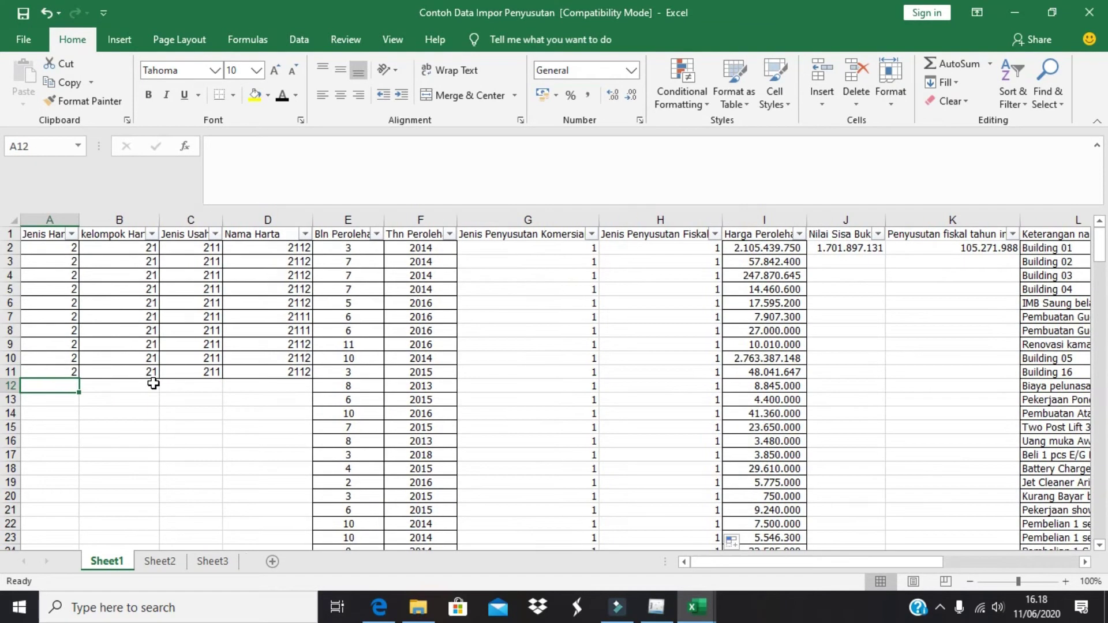
{"action": "key", "text": "alt+Tab"}
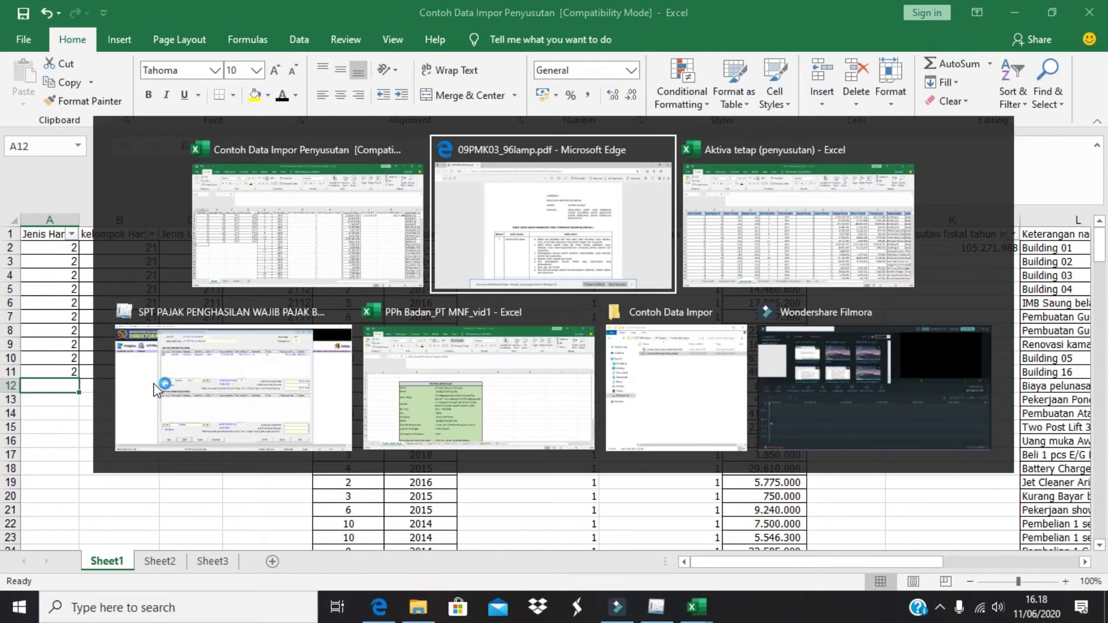
{"action": "key", "text": "Tab"}
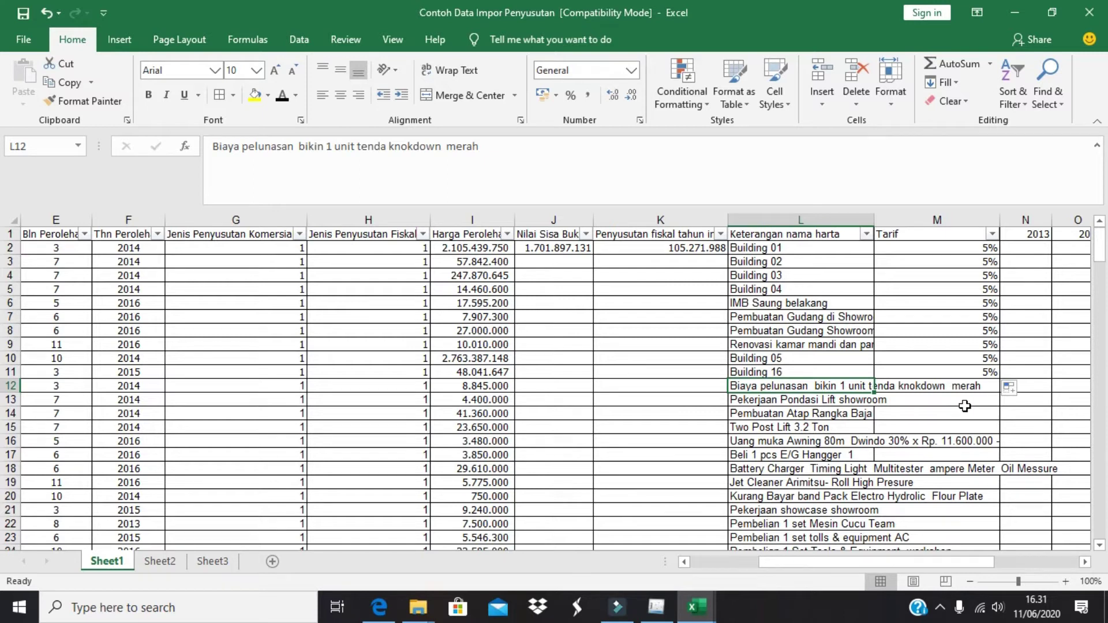
Start the Tarif formula in M12 with =IF(RIGHT(B12;1)="1";25%
{"action": "key", "text": "Right"}
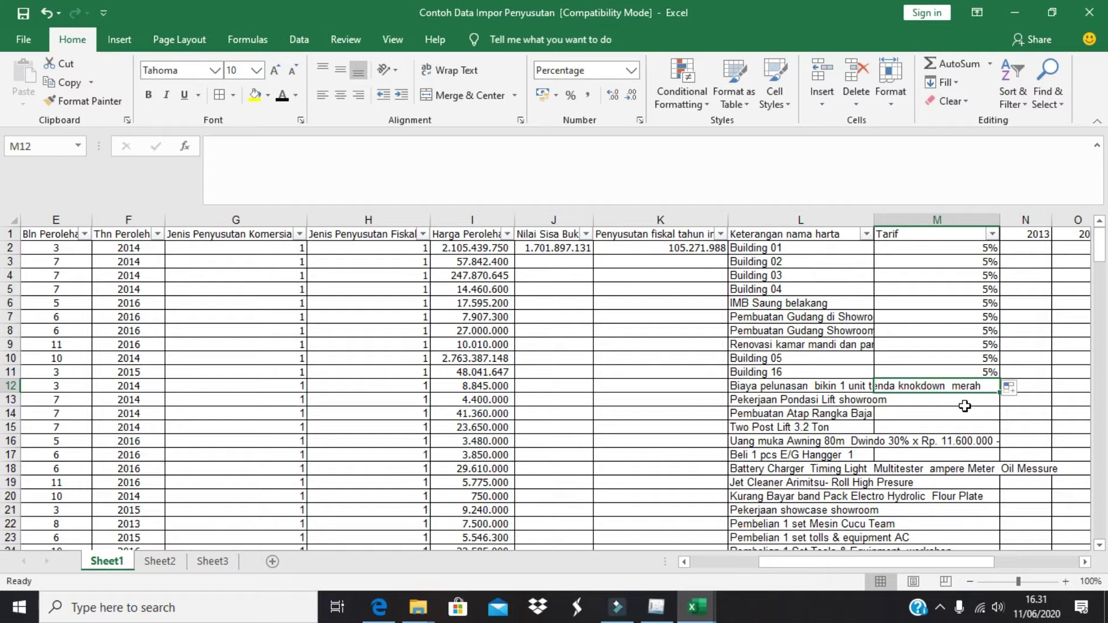
{"action": "type", "text": "=IF"}
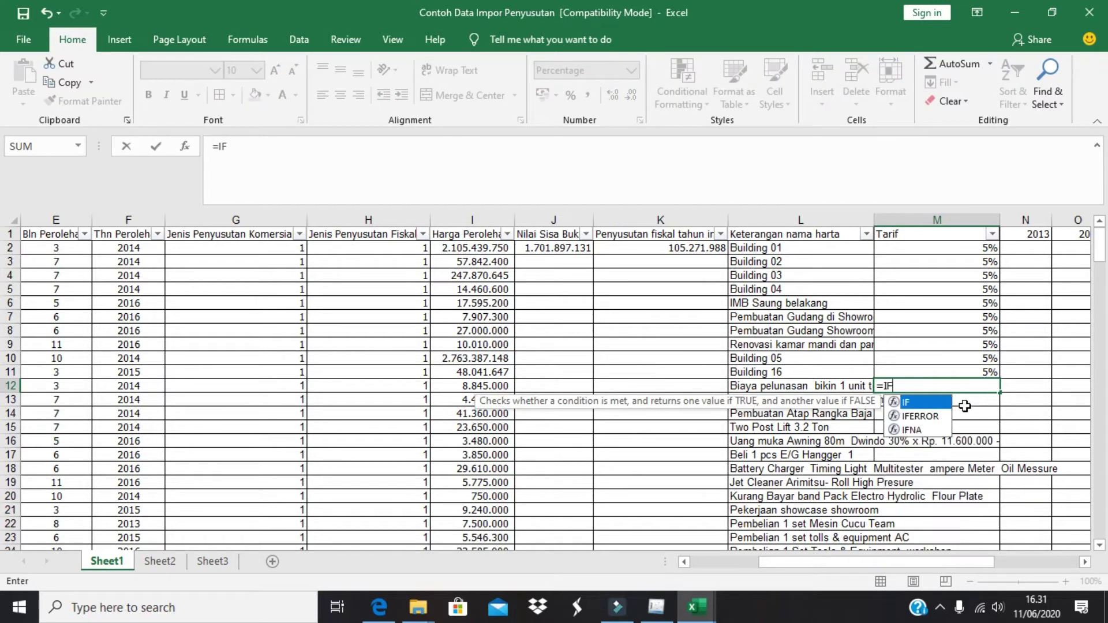
{"action": "double_click", "coordinate": [944, 403]}
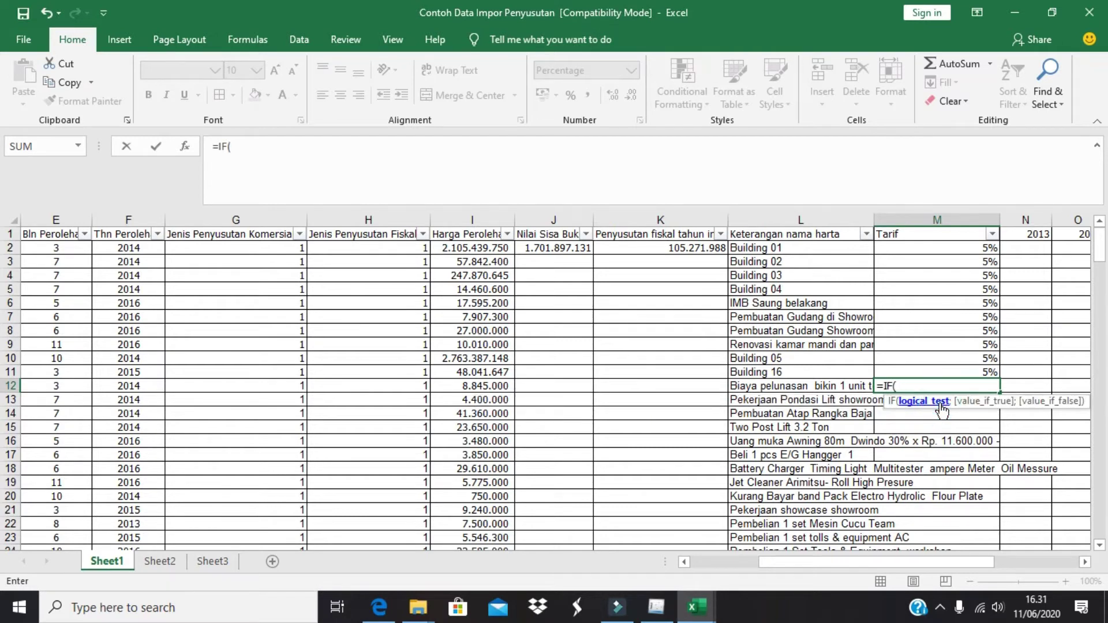
{"action": "type", "text": "RI"}
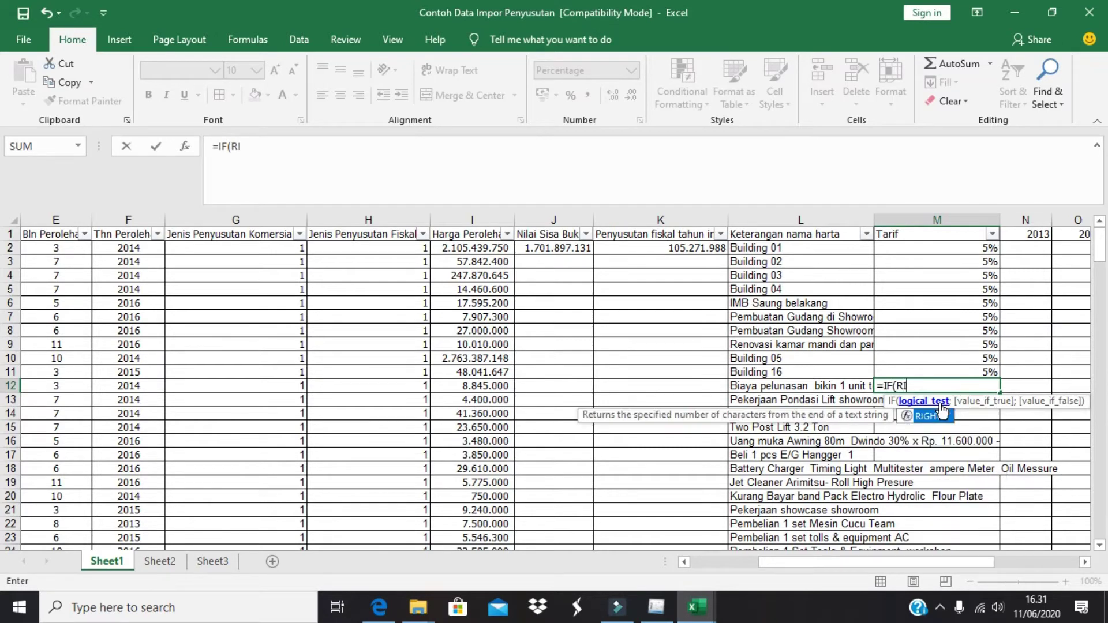
{"action": "type", "text": "GHT"}
{"action": "double_click", "coordinate": [942, 410]}
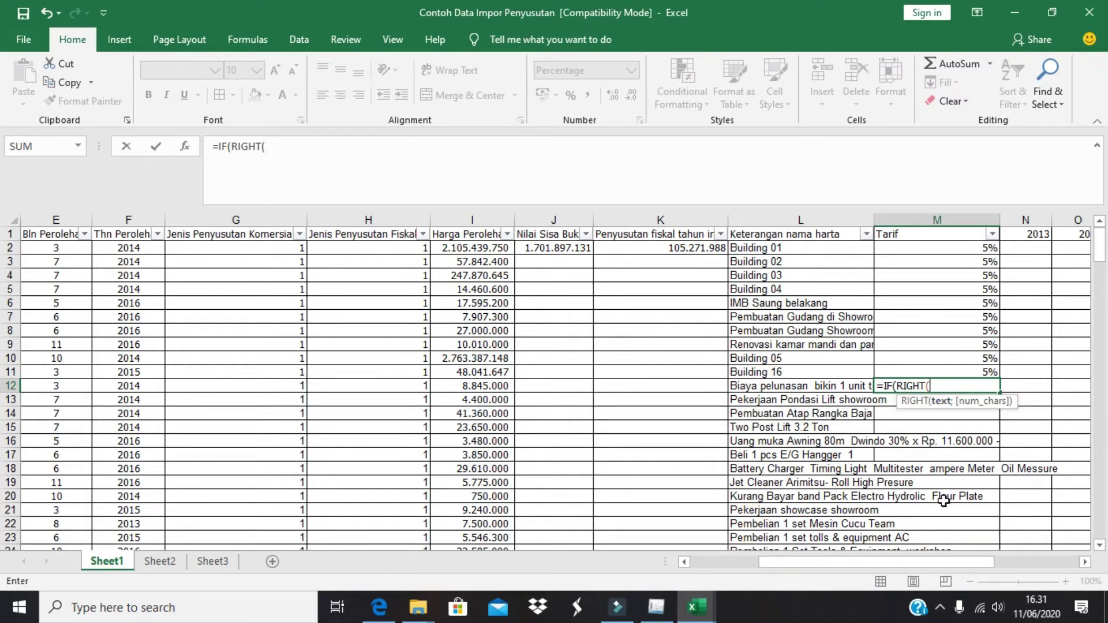
{"action": "left_click_drag", "start_coordinate": [932, 565], "coordinate": [823, 558]}
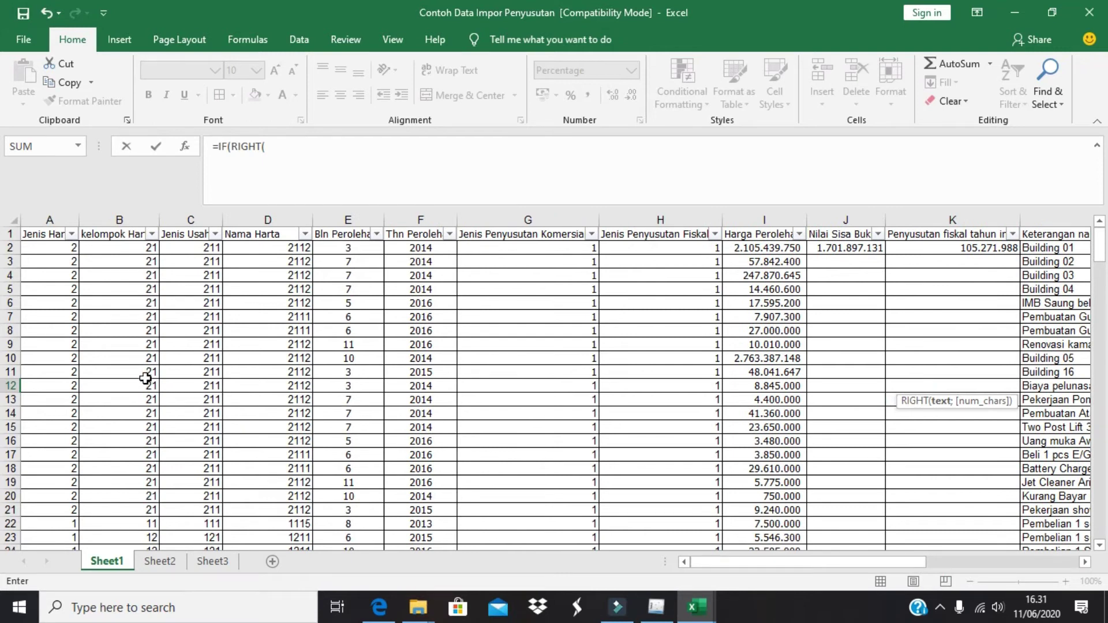
{"action": "left_click", "coordinate": [146, 382]}
{"action": "type", "text": ";"}
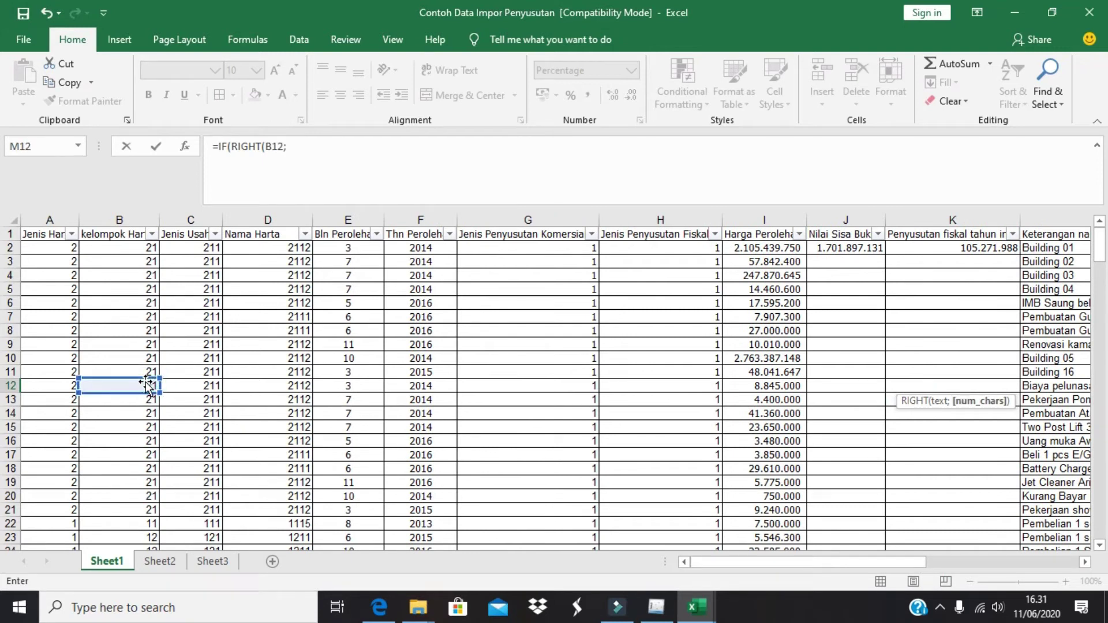
{"action": "type", "text": "1)"}
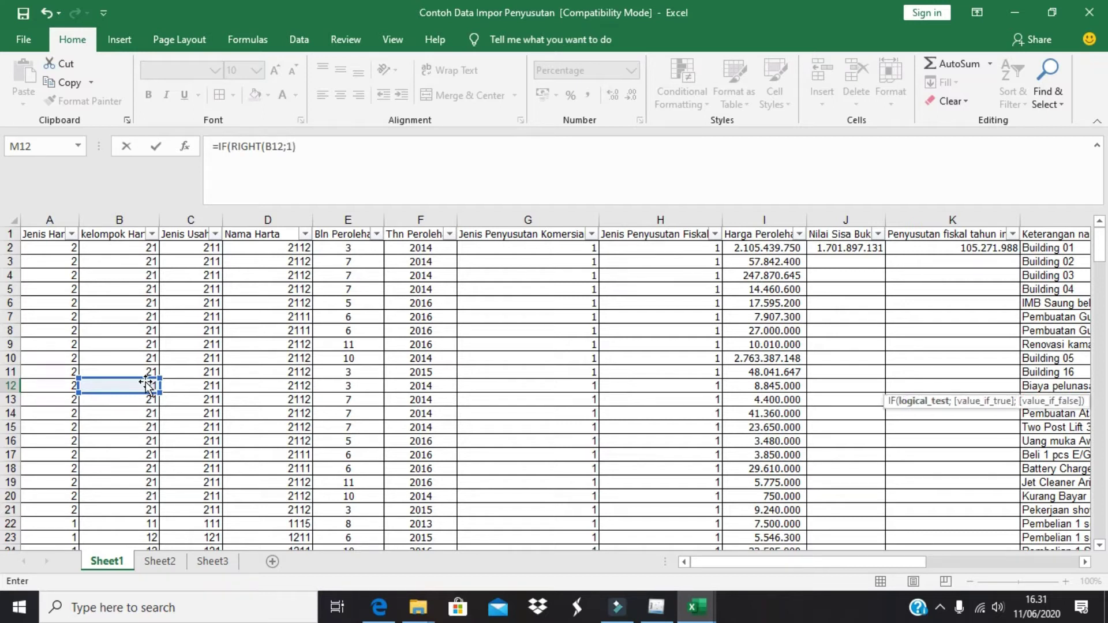
{"action": "type", "text": "=\"1"}
{"action": "type", "text": "\";25%"}
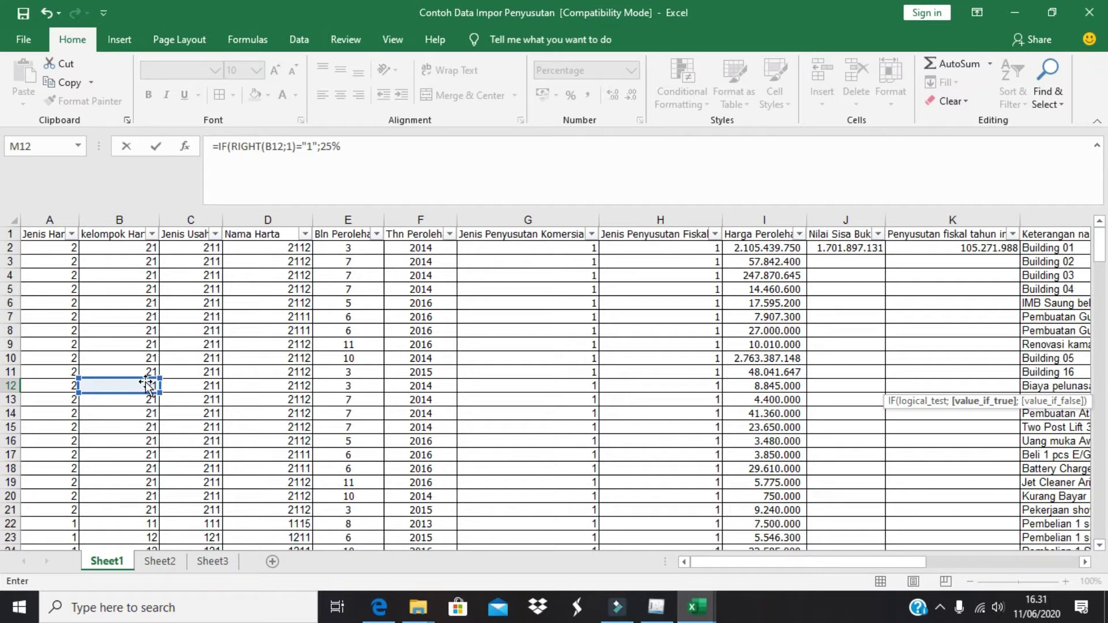
Extend the Tarif formula in M12 with a nested IF(RIGHT(B12;1)="2";12,5%; condition
{"action": "type", "text": ";IF"}
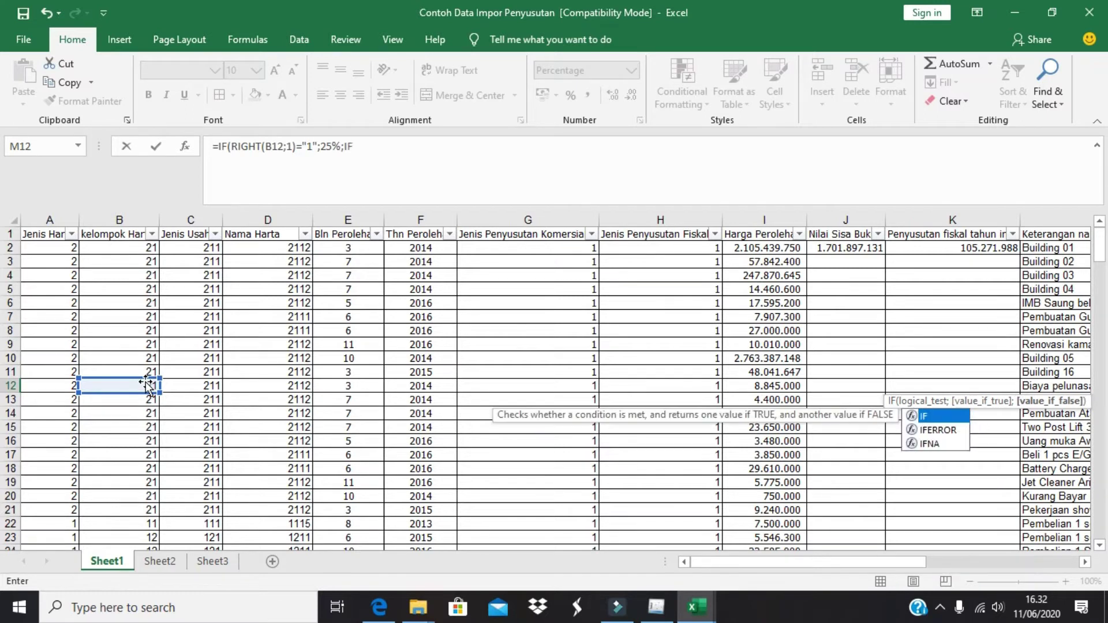
{"action": "double_click", "coordinate": [933, 415]}
{"action": "type", "text": "RIFGT"}
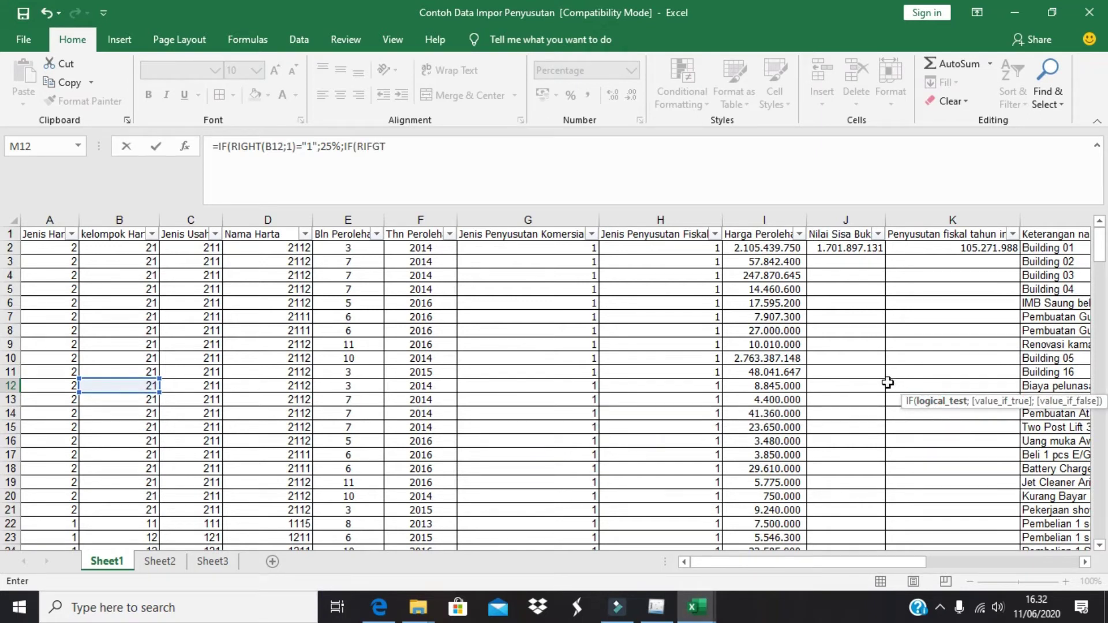
{"action": "key", "text": "BackSpace"}
{"action": "key", "text": "BackSpace"}
{"action": "key", "text": "BackSpace"}
{"action": "key", "text": "BackSpace"}
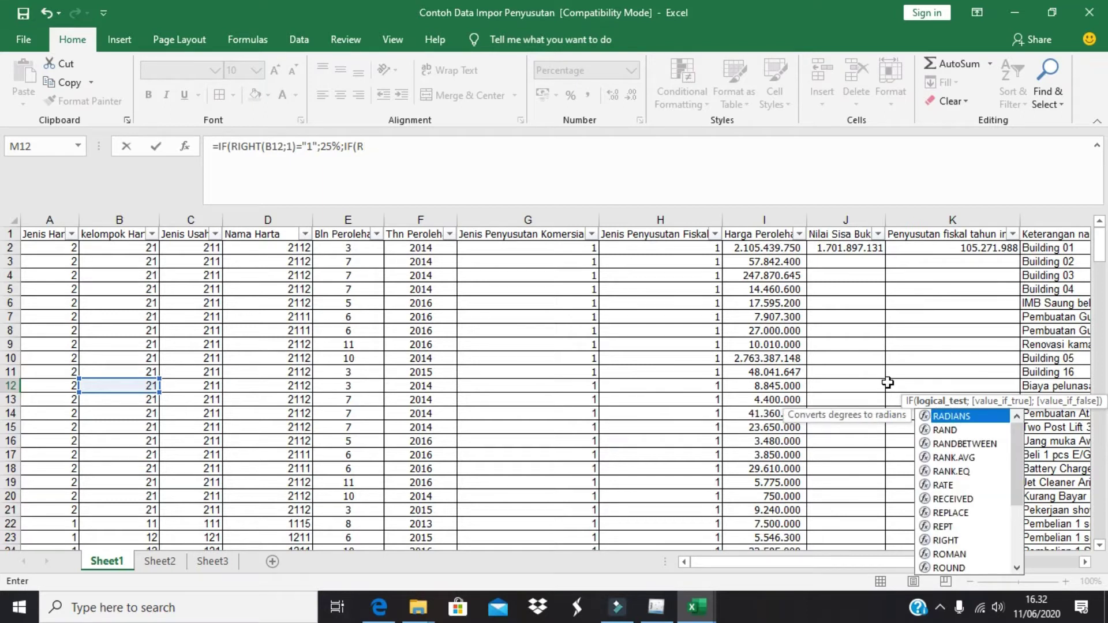
{"action": "type", "text": "I"}
{"action": "double_click", "coordinate": [938, 418]}
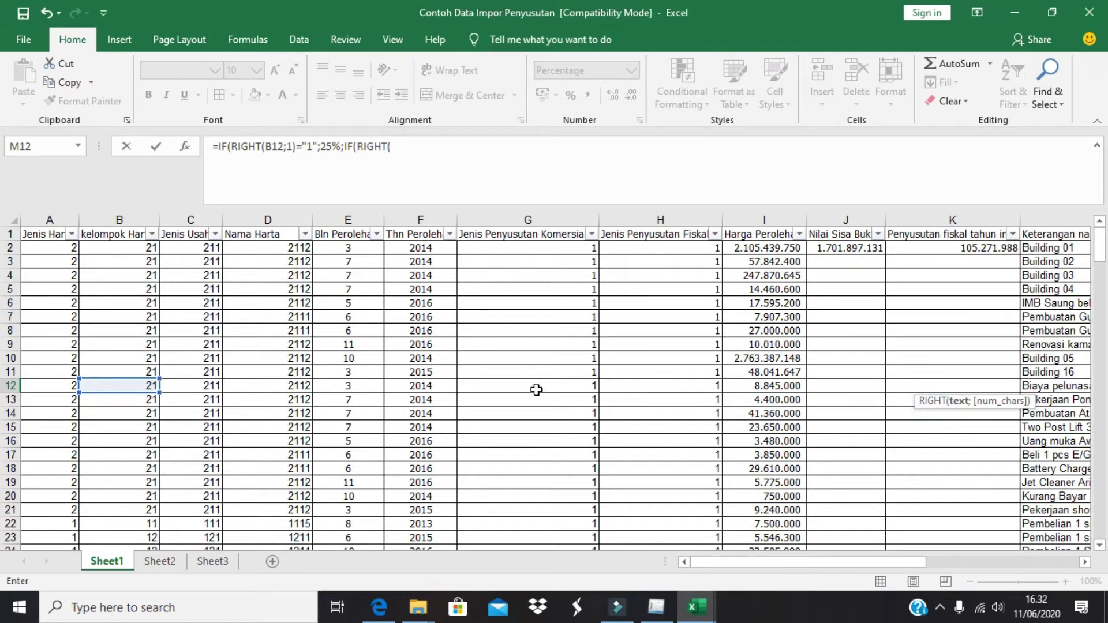
{"action": "left_click", "coordinate": [150, 385]}
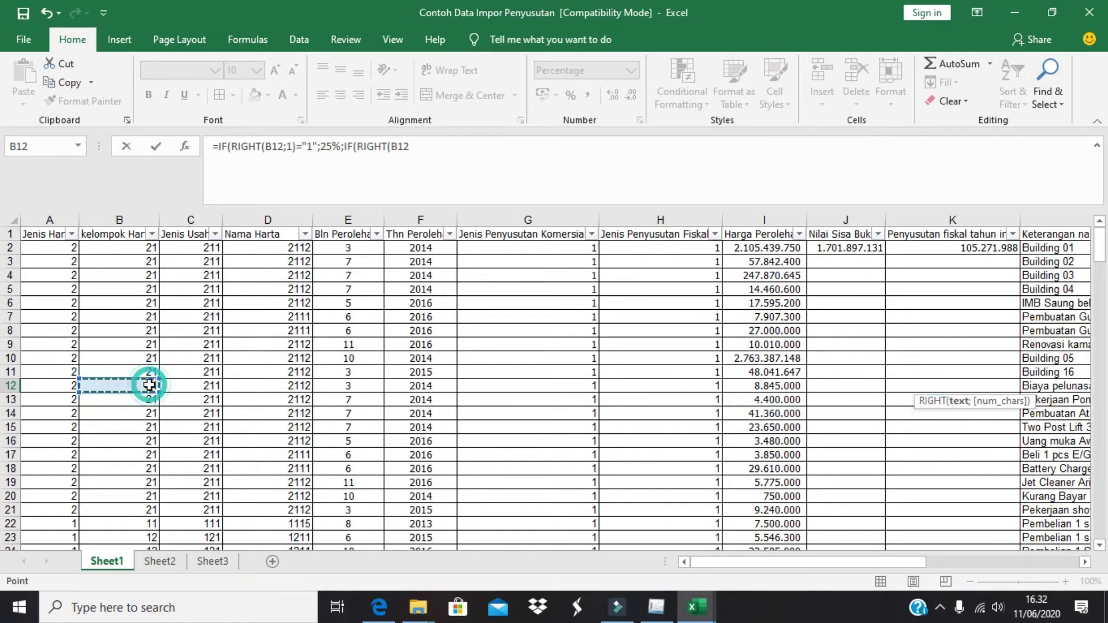
{"action": "type", "text": ";1)=\""}
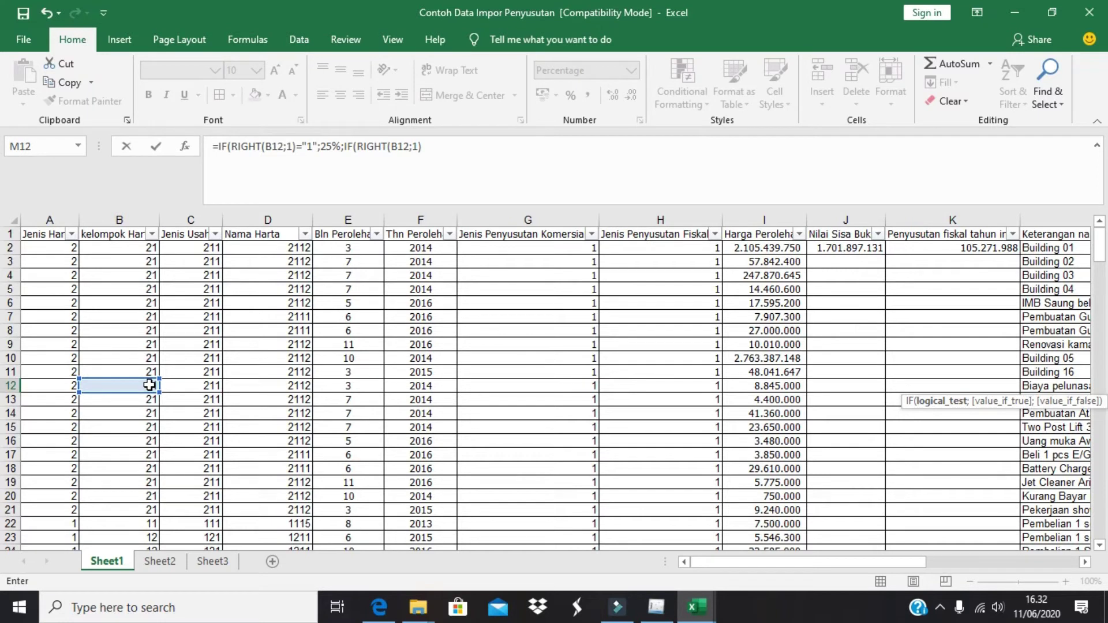
{"action": "type", "text": "2\";"}
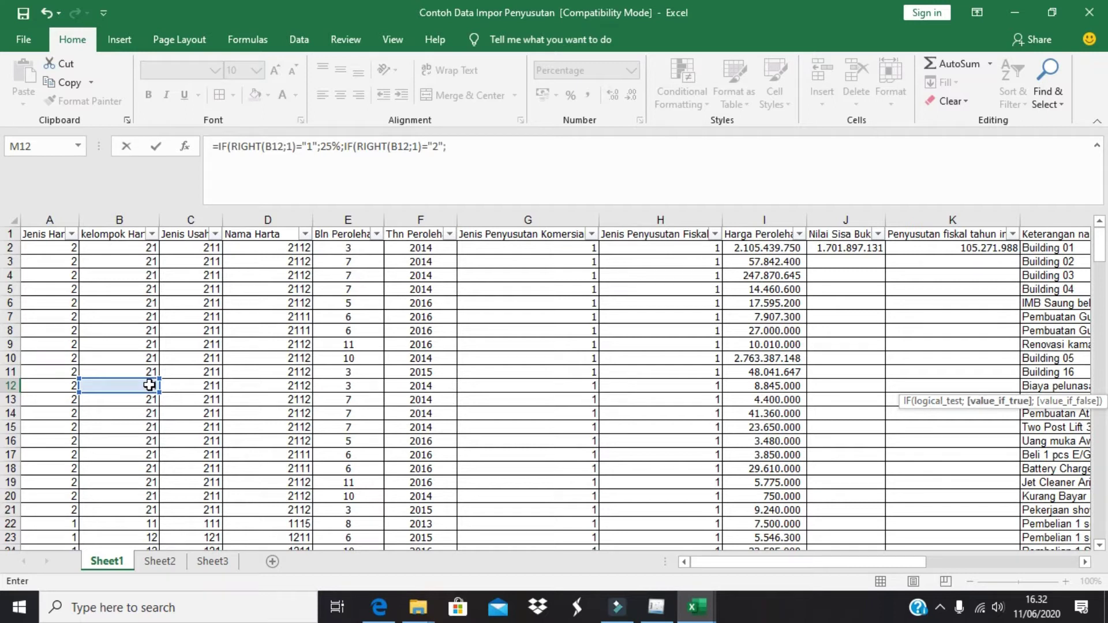
{"action": "type", "text": "12,5%;"}
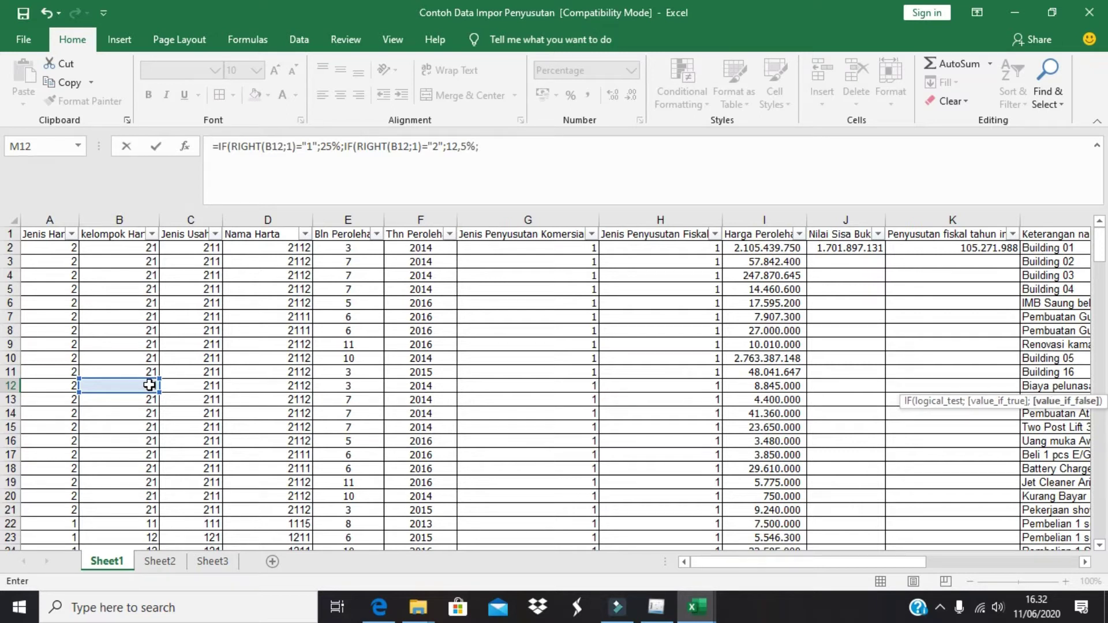
Add a third nested condition, IF(RIGHT(B12;1)="3";6,25%;, to the Tarif formula in M12
{"action": "type", "text": "IF"}
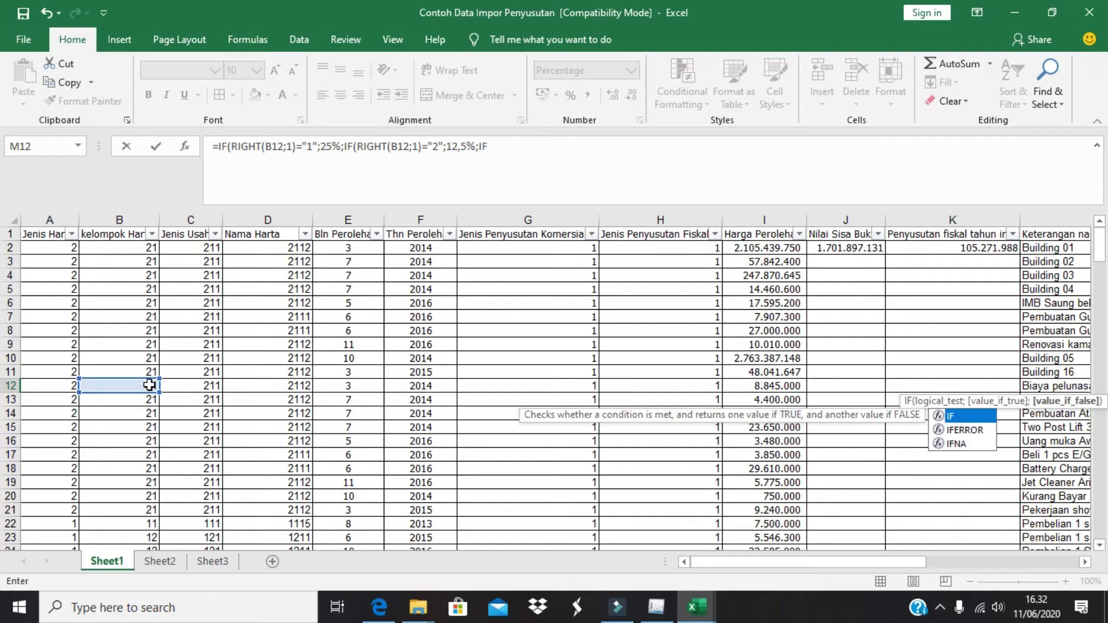
{"action": "double_click", "coordinate": [953, 416]}
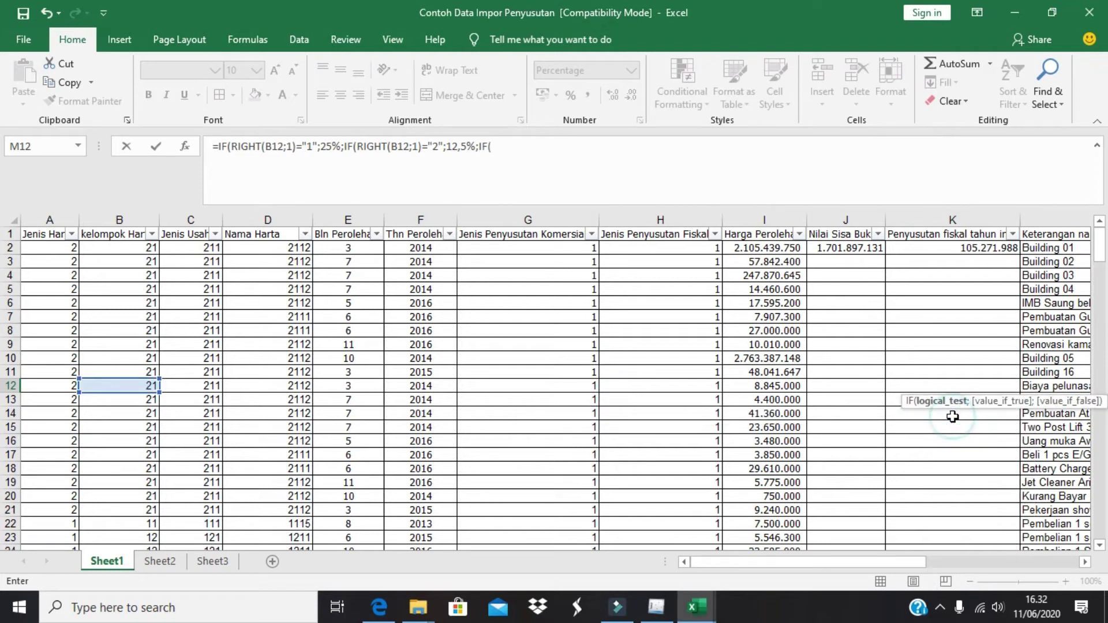
{"action": "type", "text": "RI"}
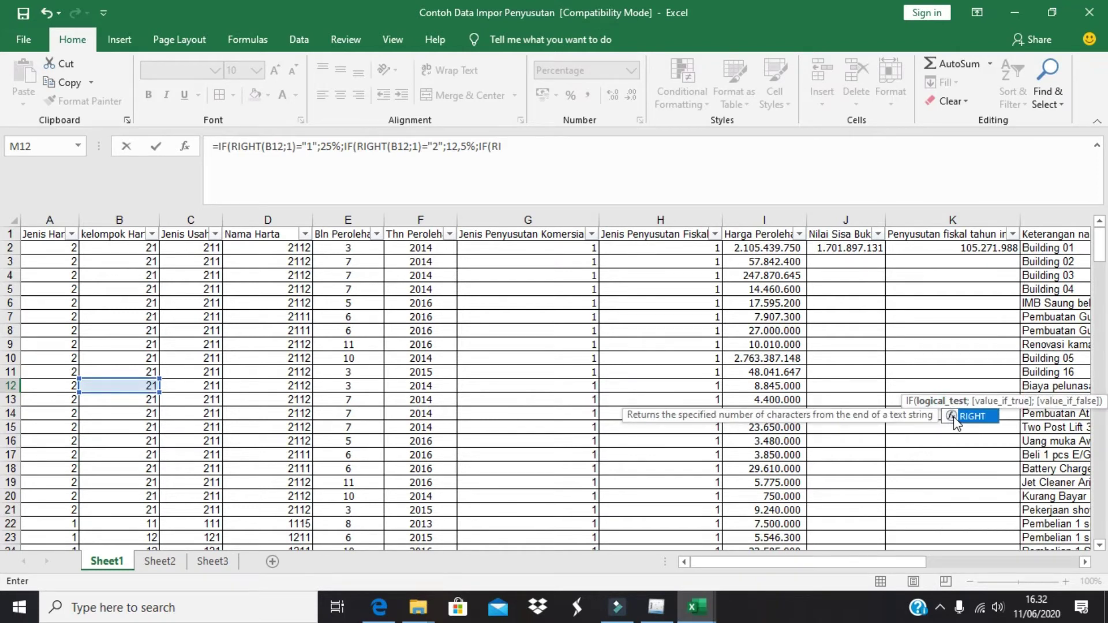
{"action": "double_click", "coordinate": [956, 417]}
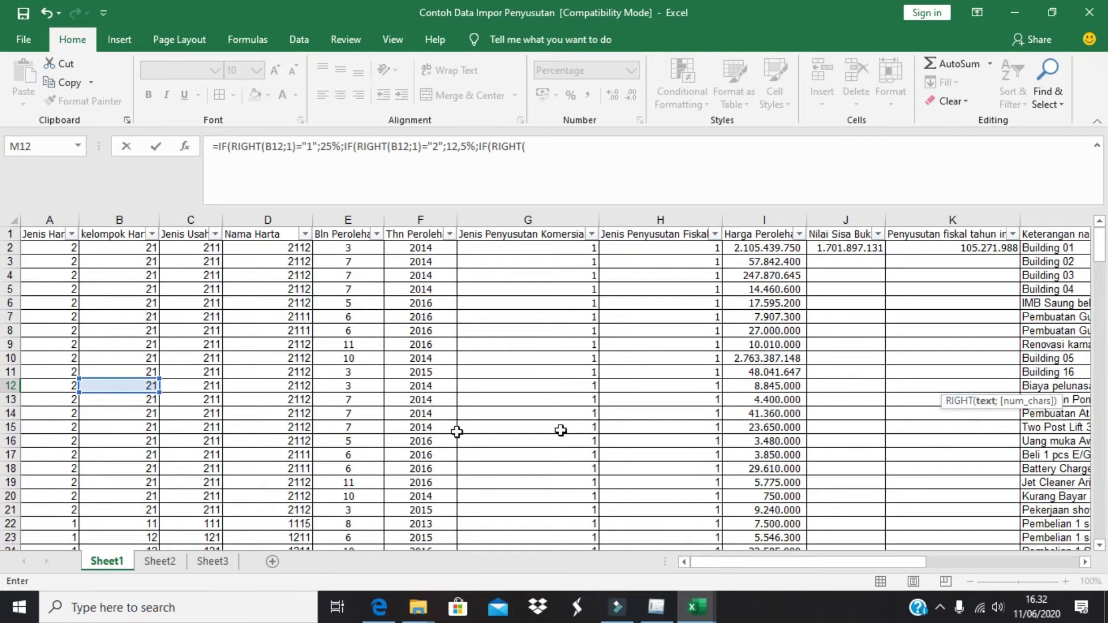
{"action": "left_click", "coordinate": [148, 386]}
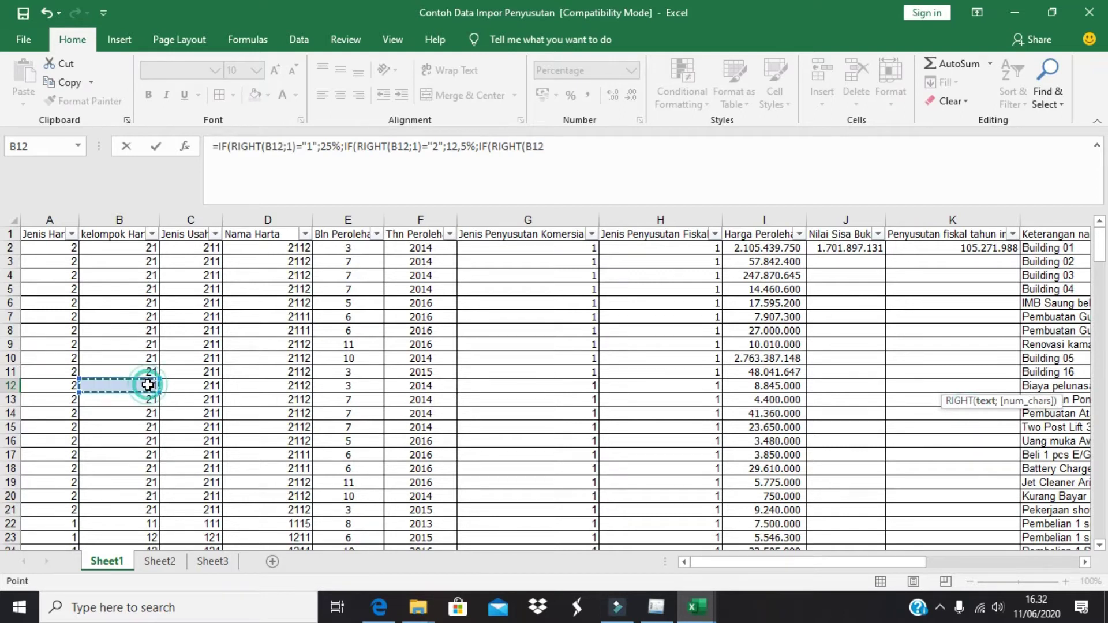
{"action": "type", "text": ";"}
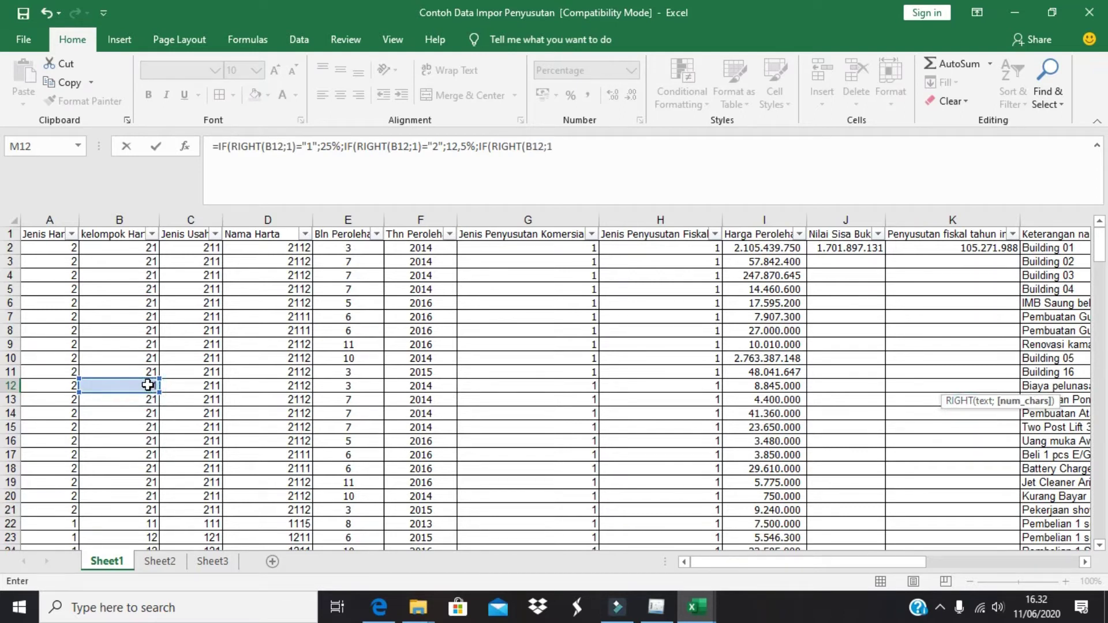
{"action": "type", "text": "1)"}
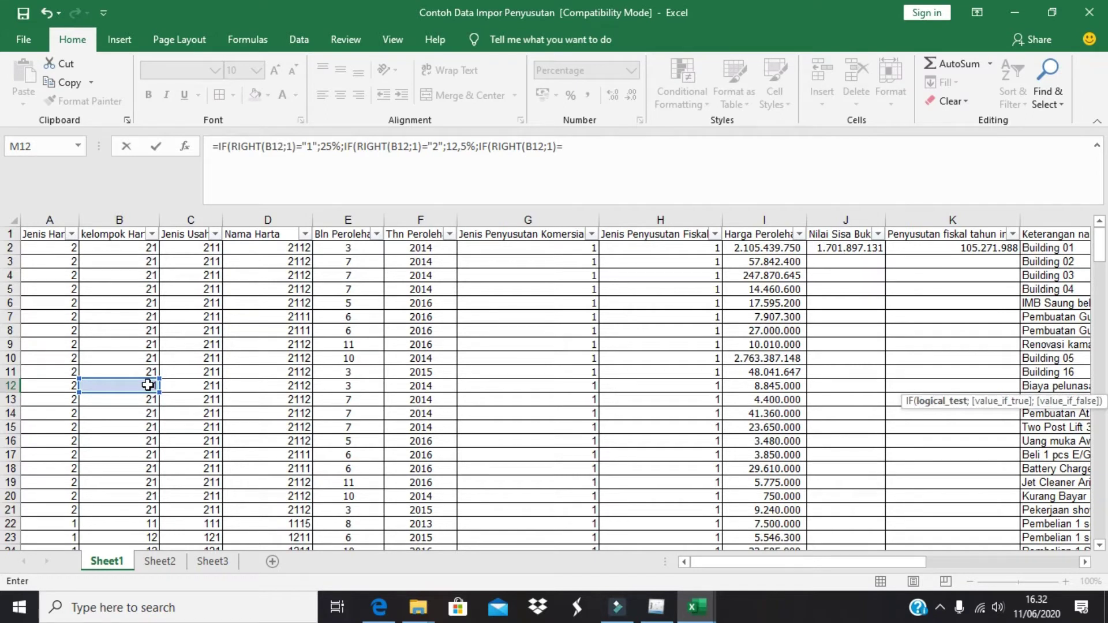
{"action": "type", "text": "=\"3\";6,"}
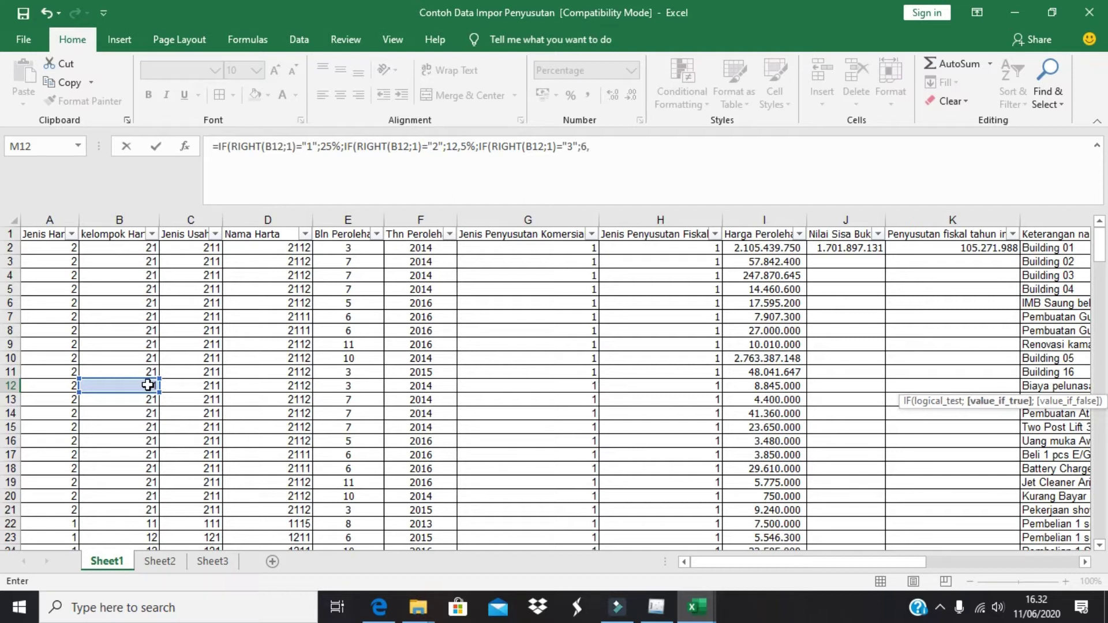
{"action": "type", "text": "25%;"}
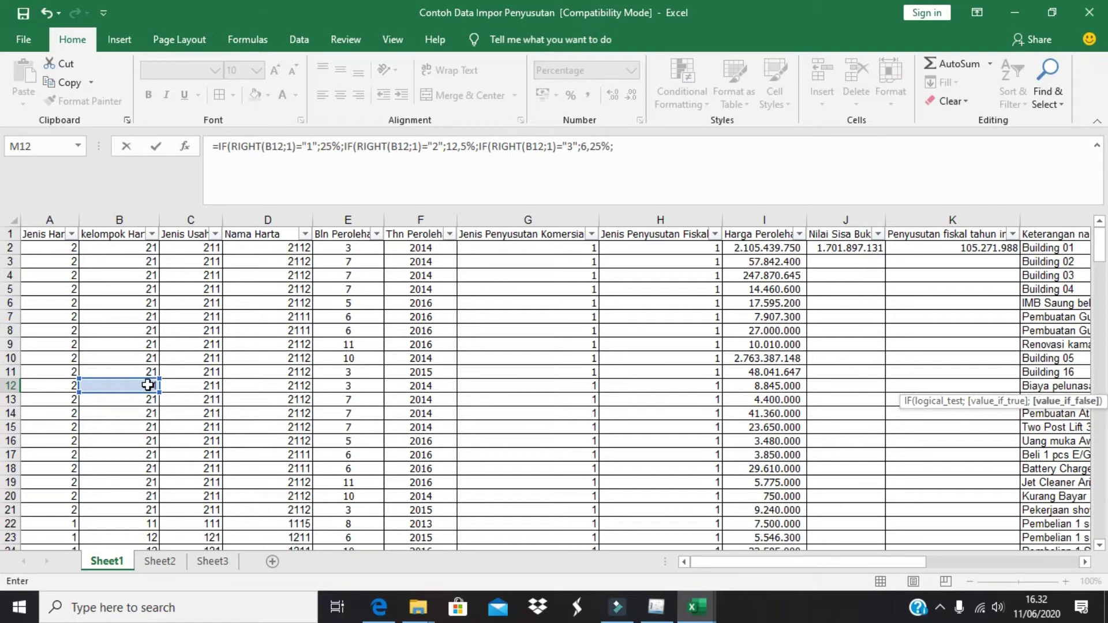
Complete the M12 formula with 5% as the final fallback rate and three closing parentheses, and enter it
{"action": "type", "text": "5%))"}
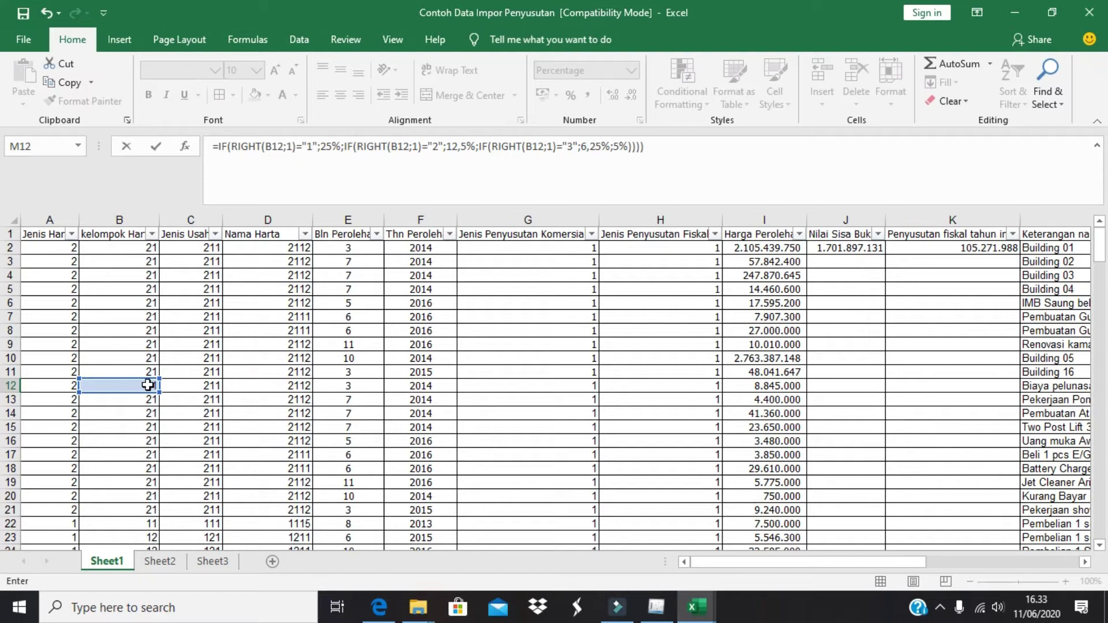
{"action": "key", "text": "BackSpace"}
{"action": "key", "text": "BackSpace"}
{"action": "key", "text": "BackSpace"}
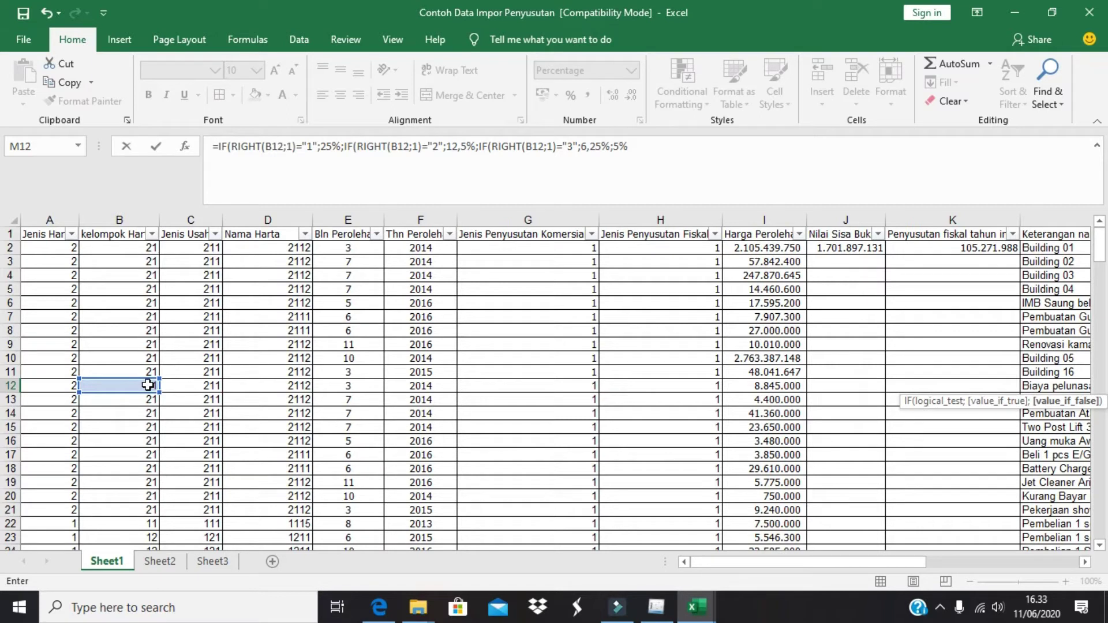
{"action": "type", "text": ")))"}
{"action": "key", "text": "ctrl+Return"}
{"action": "key", "text": "Return"}
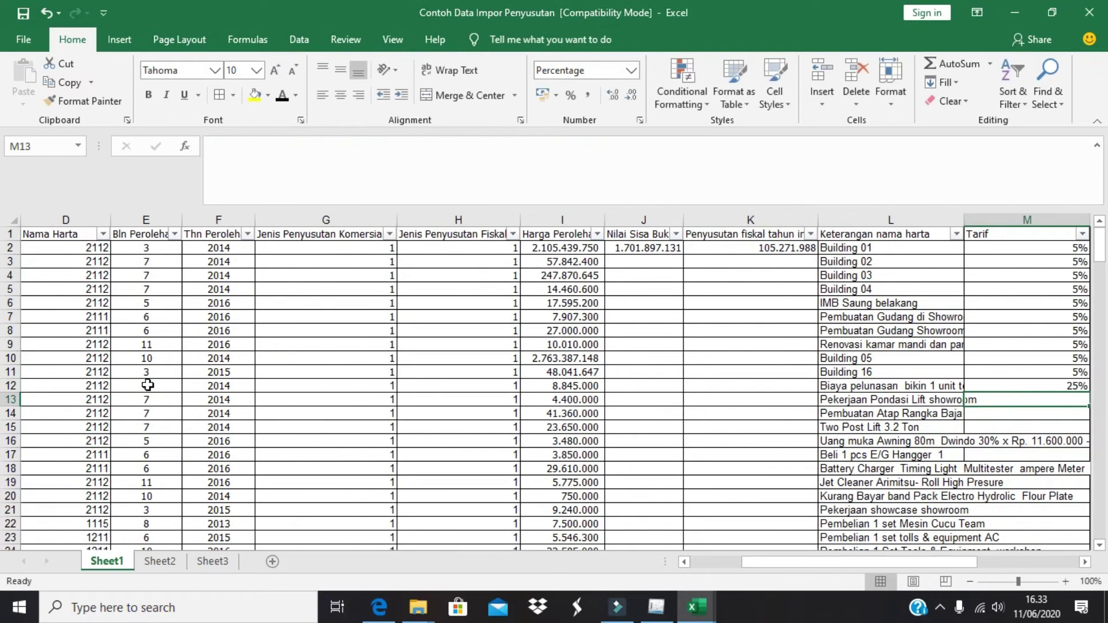
{"action": "key", "text": "Up"}
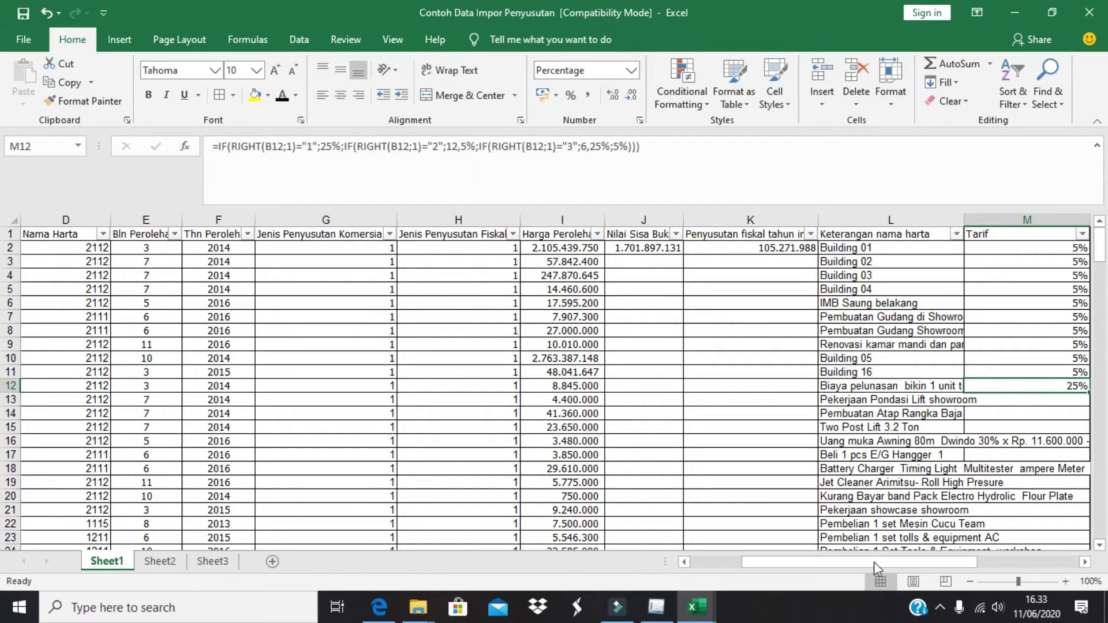
Fill the Tarif formula from M12 down to M204 and check the rates along the column
{"action": "left_click_drag", "start_coordinate": [840, 563], "coordinate": [893, 568]}
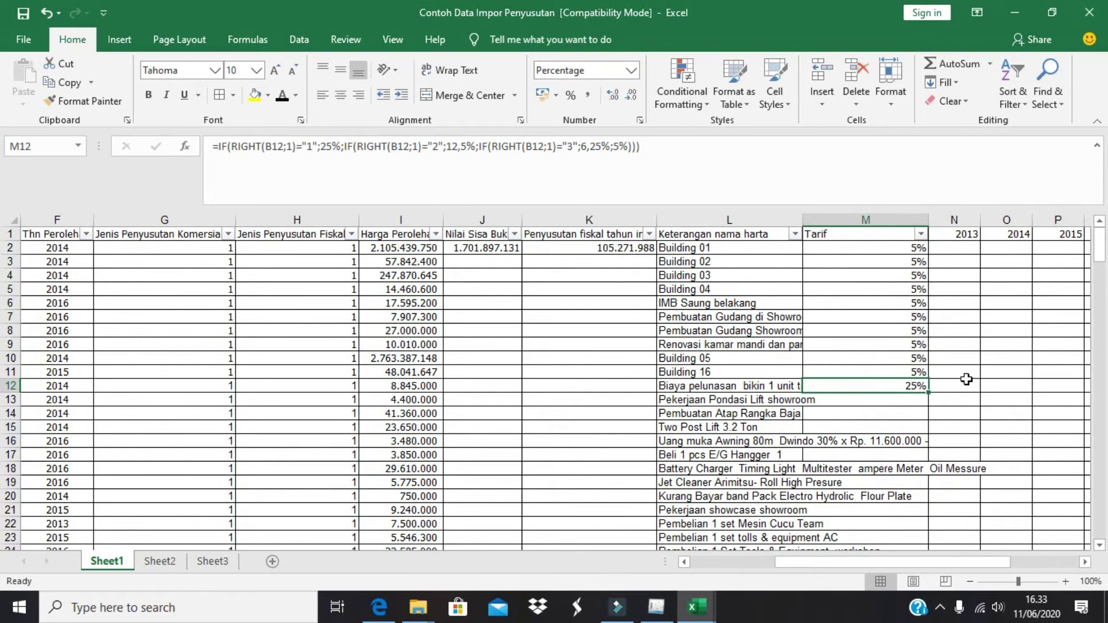
{"action": "left_click_drag", "start_coordinate": [927, 393], "coordinate": [905, 521]}
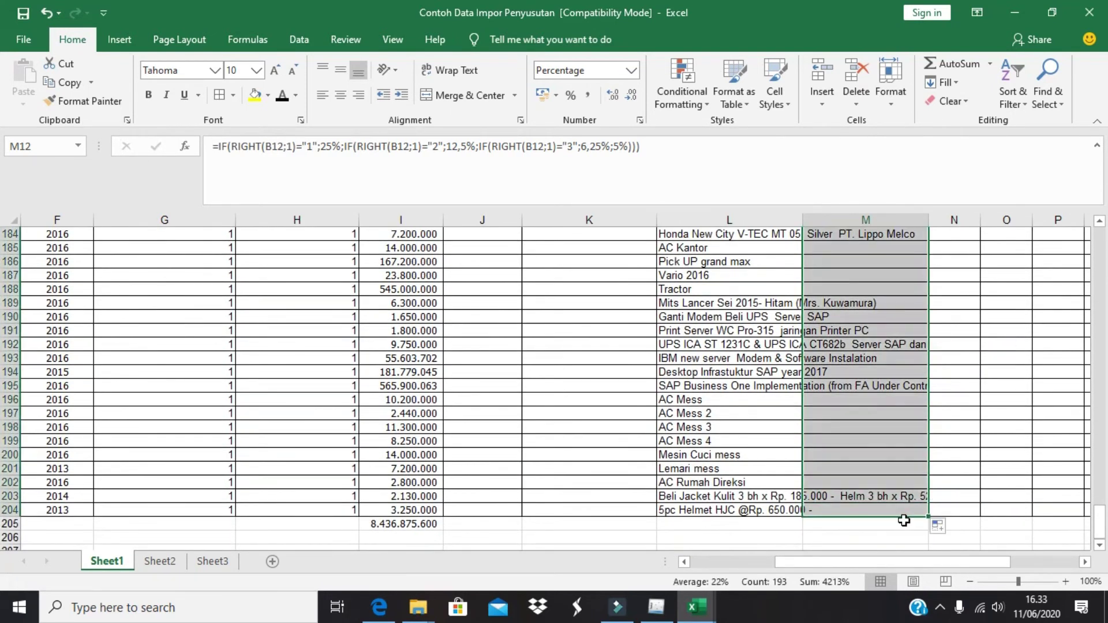
{"action": "left_click", "coordinate": [871, 427]}
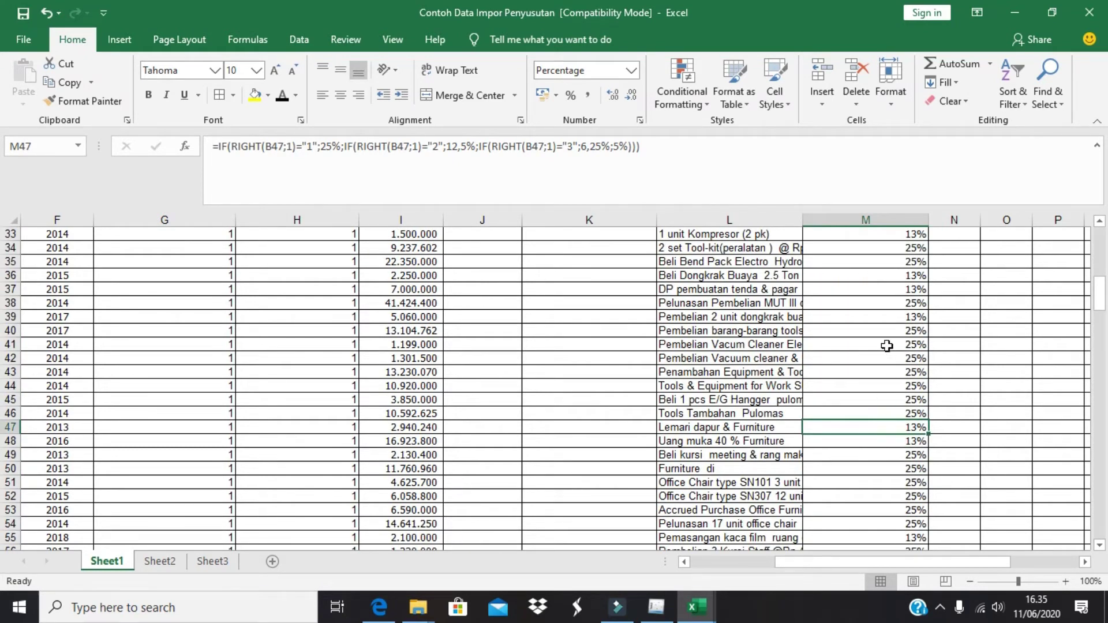
{"action": "scroll", "coordinate": [888, 346], "scroll_direction": "up", "scroll_amount": 2}
{"action": "scroll", "coordinate": [887, 346], "scroll_direction": "up", "scroll_amount": 2}
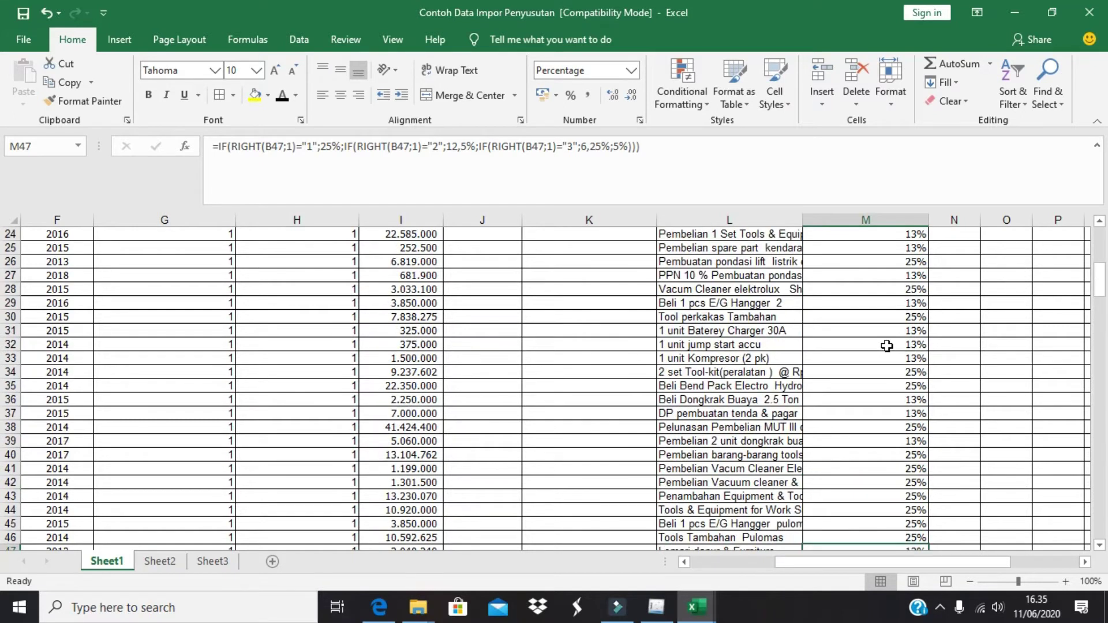
{"action": "scroll", "coordinate": [887, 346], "scroll_direction": "up", "scroll_amount": 4}
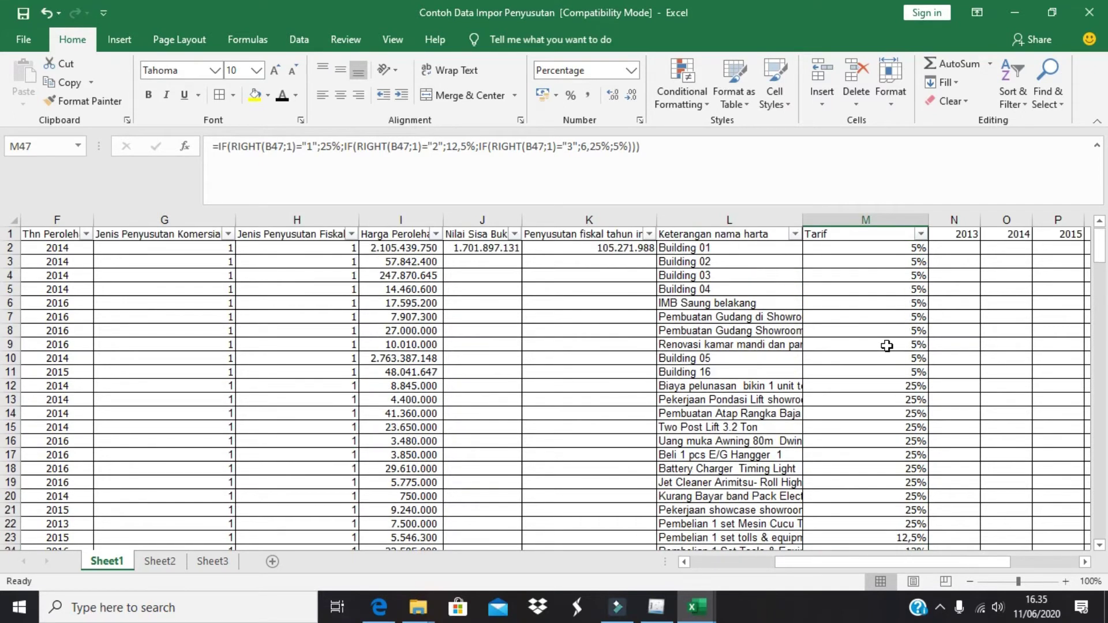
Open the detailed number format settings for the Tarif rate in M12
{"action": "left_click", "coordinate": [897, 384]}
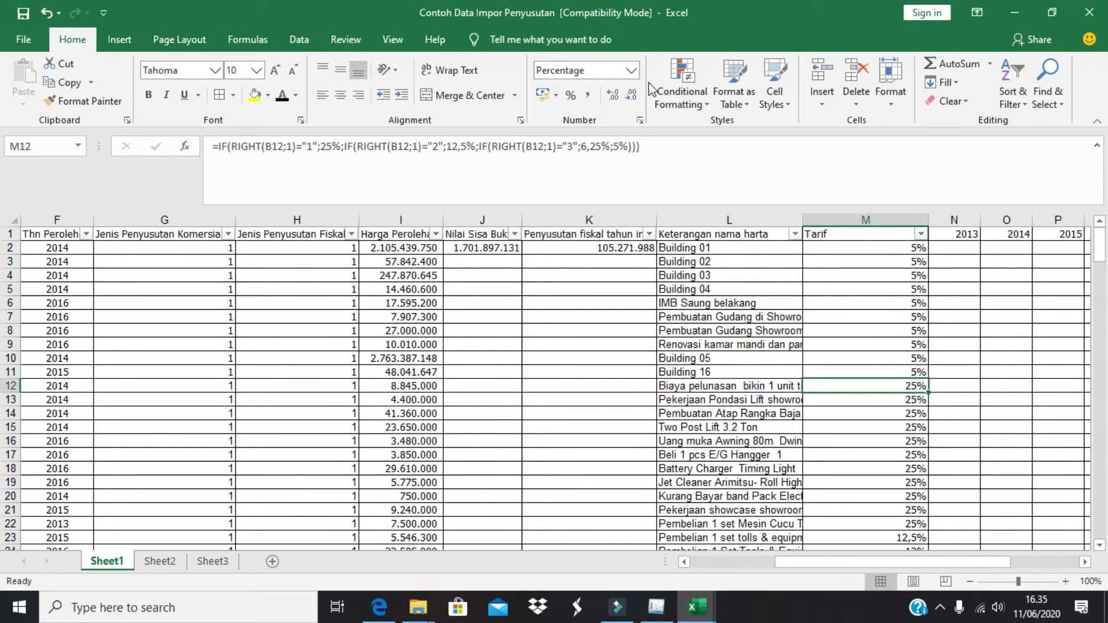
{"action": "left_click", "coordinate": [632, 69]}
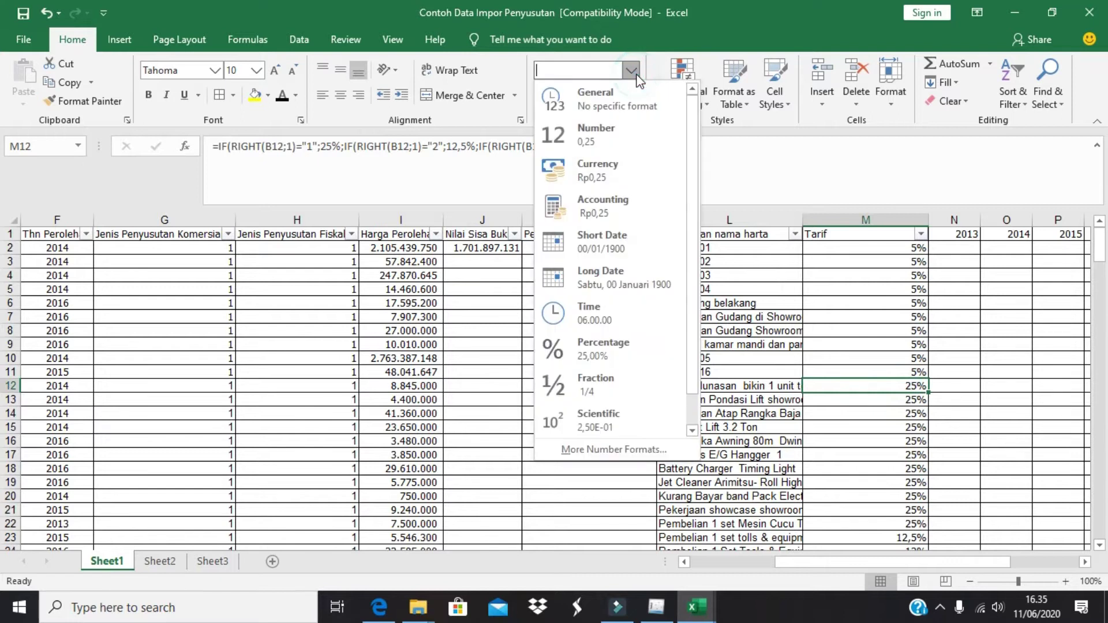
{"action": "left_click", "coordinate": [633, 448]}
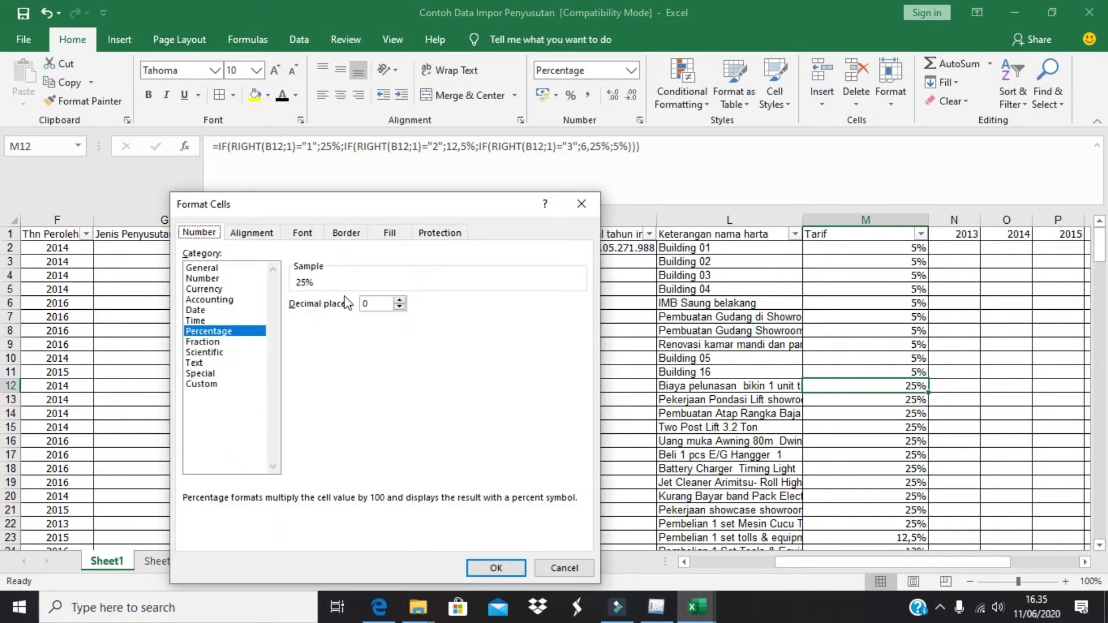
Format the rate in M12 as a percentage with one decimal place and fill it down the Tarif column to row 204
{"action": "left_click", "coordinate": [400, 301]}
{"action": "left_click", "coordinate": [494, 567]}
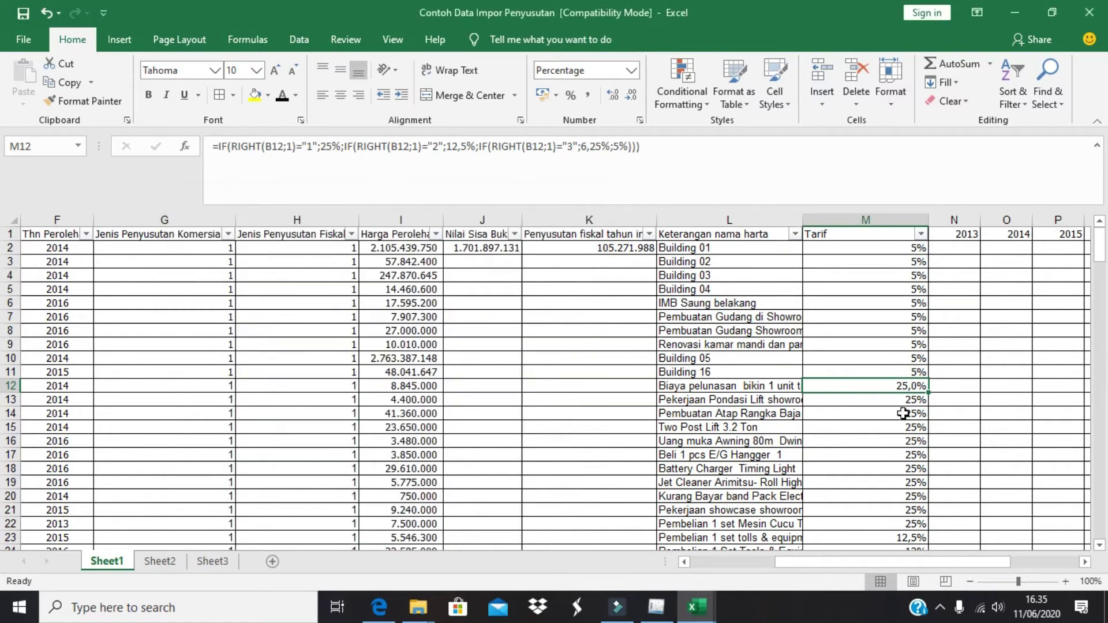
{"action": "left_click_drag", "start_coordinate": [929, 393], "coordinate": [938, 513]}
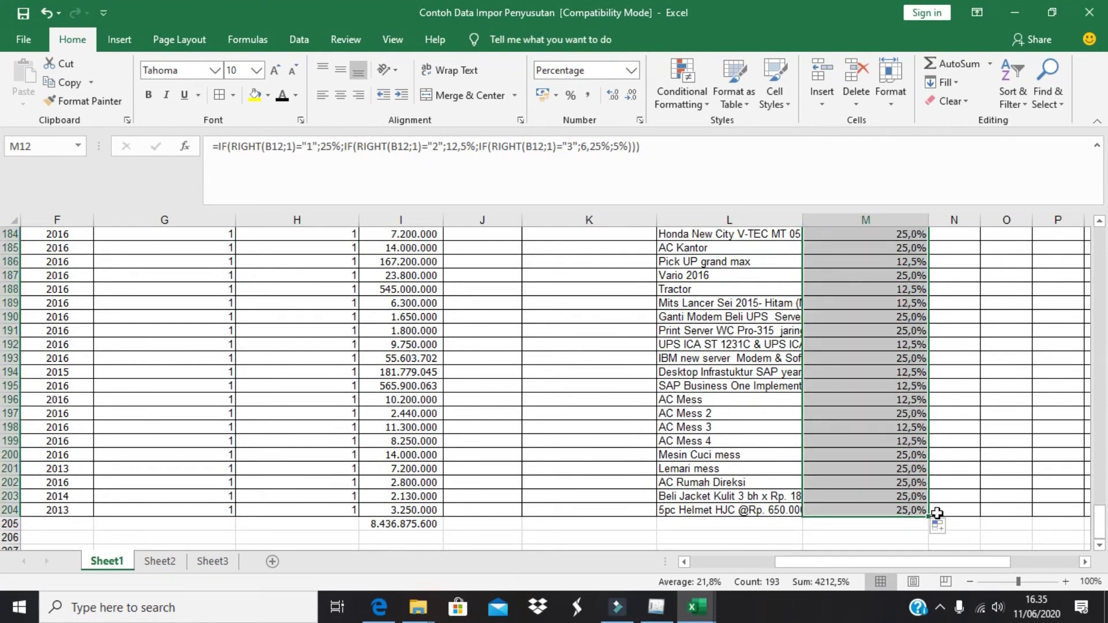
{"action": "scroll", "coordinate": [896, 409], "scroll_direction": "up", "scroll_amount": 20}
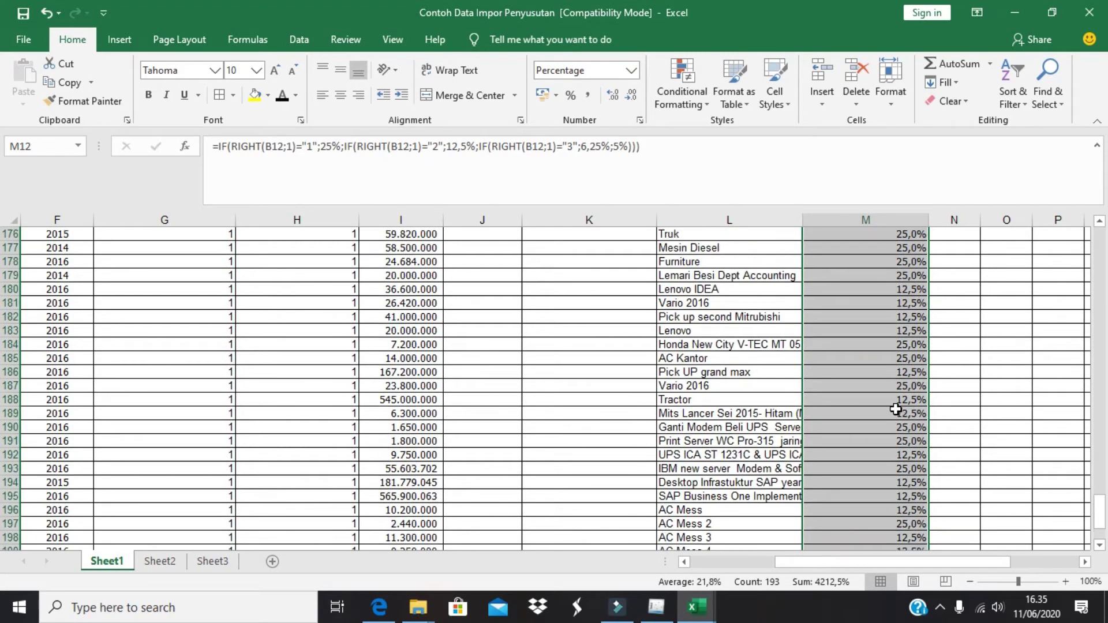
{"action": "scroll", "coordinate": [896, 409], "scroll_direction": "up", "scroll_amount": 10}
{"action": "left_click", "coordinate": [911, 387]}
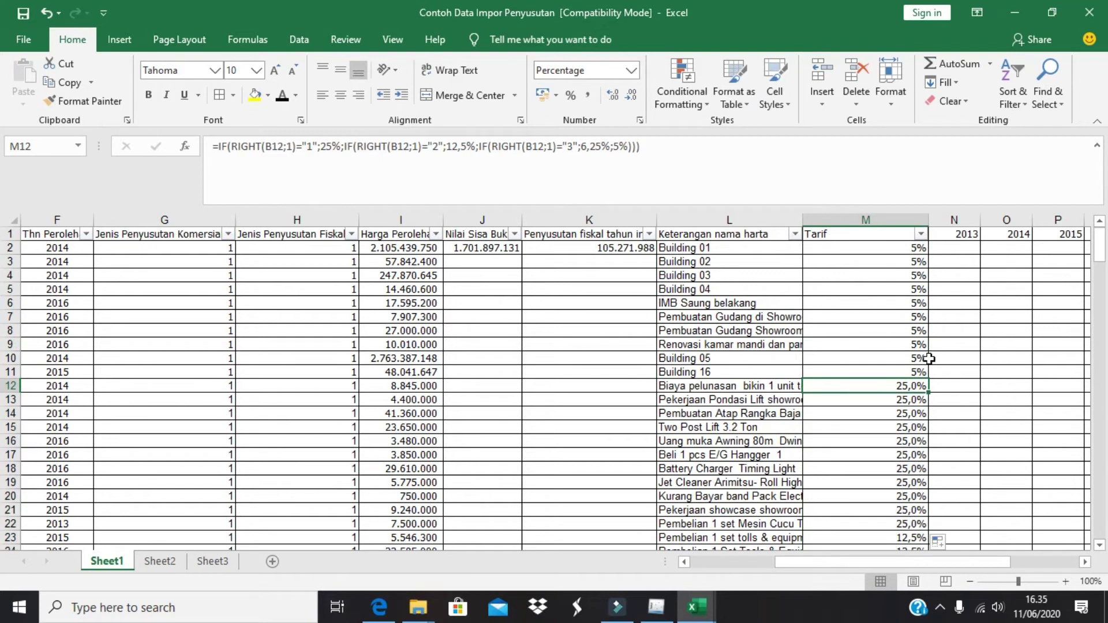
Format the rate in M2 as a percentage with one decimal place and fill it down to M11
{"action": "left_click", "coordinate": [896, 248]}
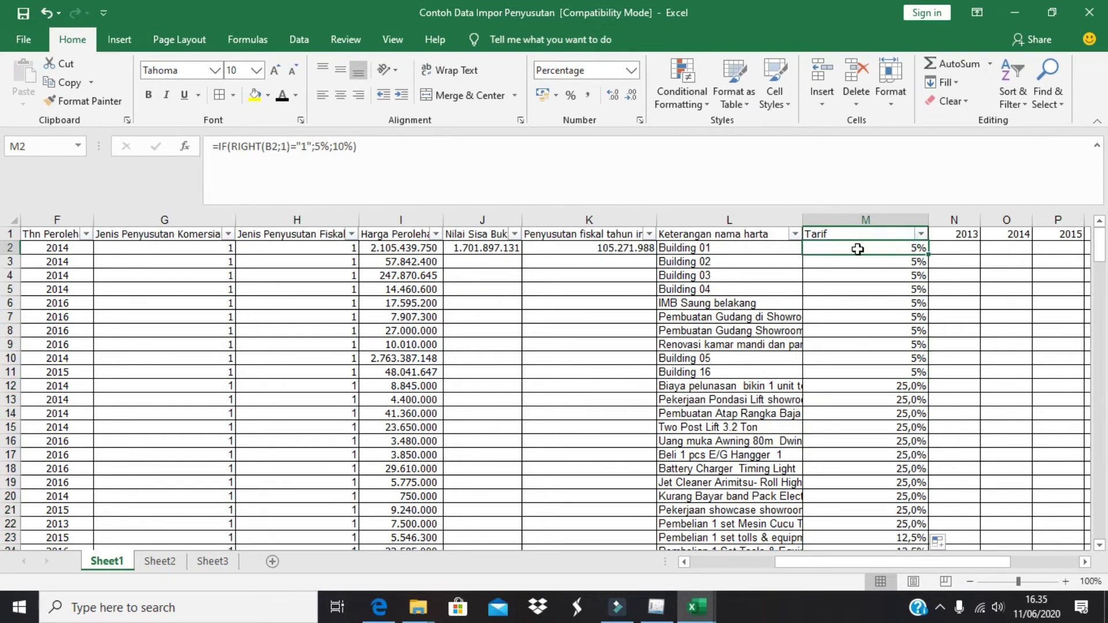
{"action": "left_click", "coordinate": [631, 70]}
{"action": "left_click", "coordinate": [638, 450]}
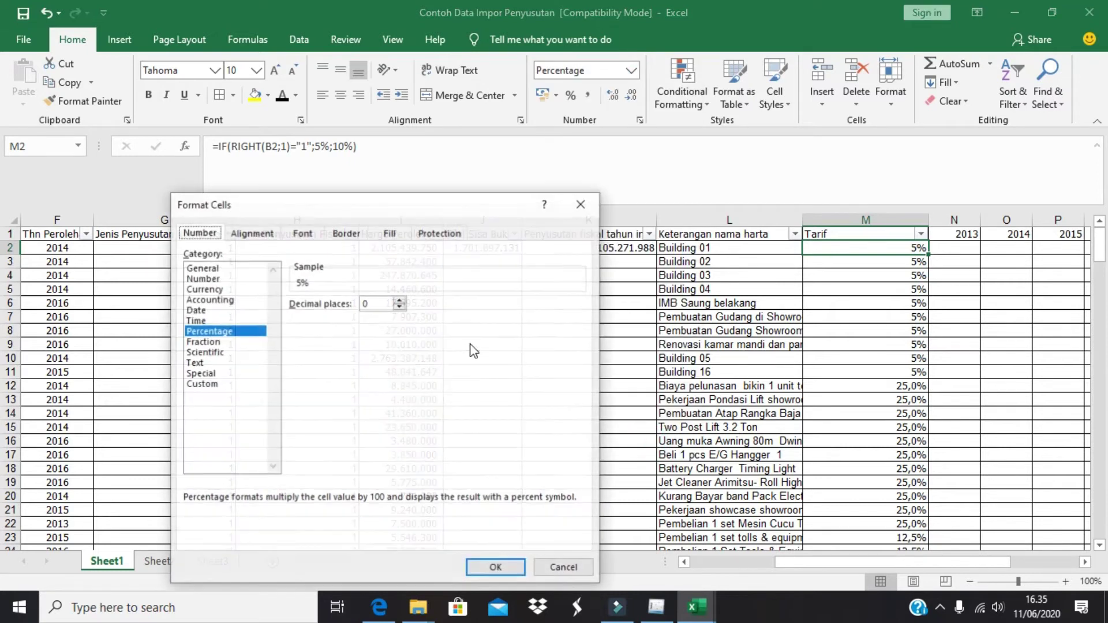
{"action": "left_click", "coordinate": [399, 300]}
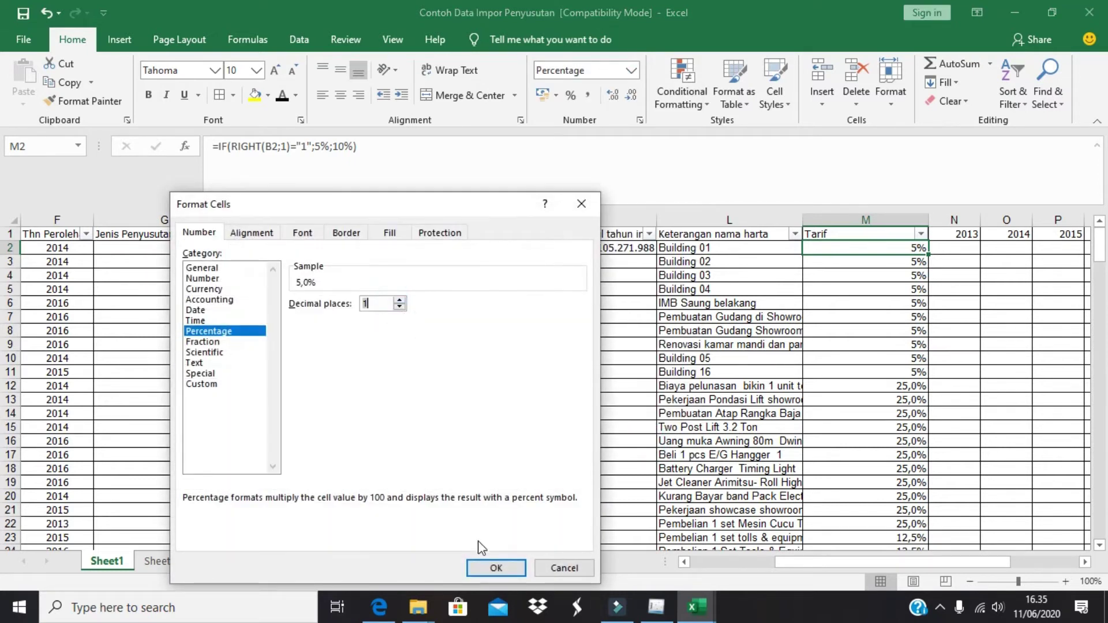
{"action": "left_click", "coordinate": [496, 568]}
{"action": "left_click_drag", "start_coordinate": [929, 254], "coordinate": [934, 373]}
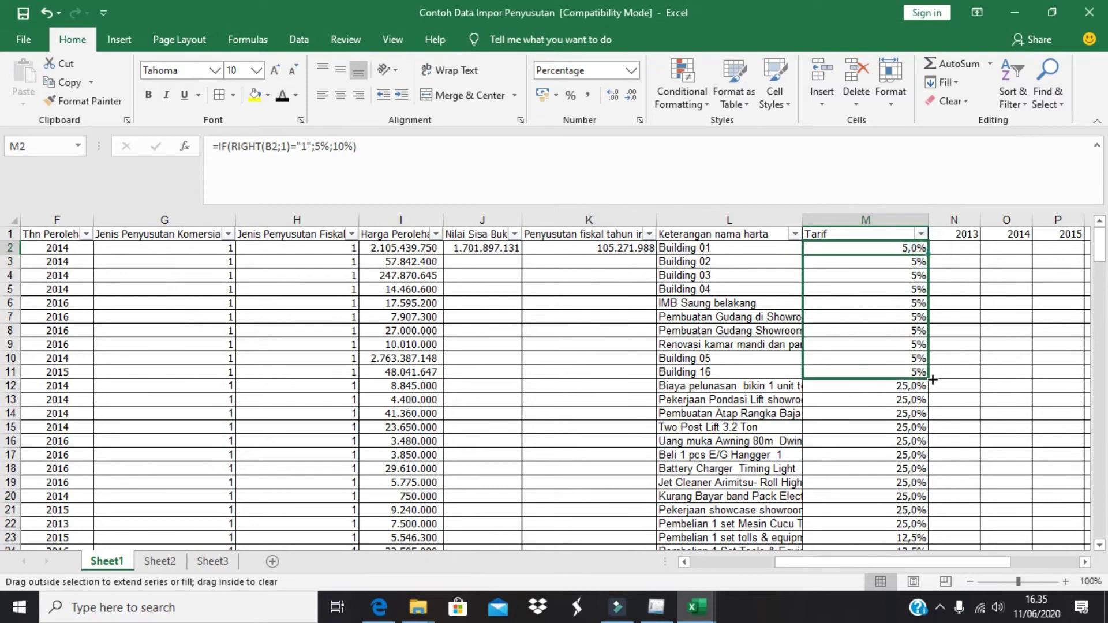
{"action": "left_click", "coordinate": [904, 453]}
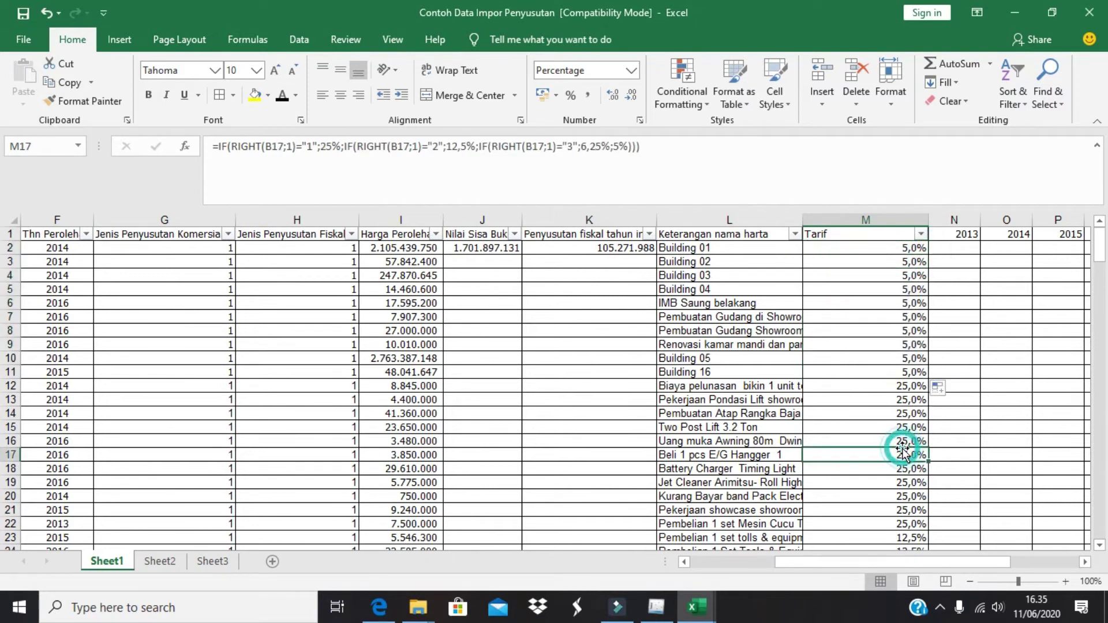
Enter the formula =E2-1 in V2, under the "bulan berakhir" heading
{"action": "left_click", "coordinate": [921, 250]}
{"action": "key", "text": "Right"}
{"action": "key", "text": "Right"}
{"action": "key", "text": "Right"}
{"action": "key", "text": "Right"}
{"action": "key", "text": "Right"}
{"action": "key", "text": "Right"}
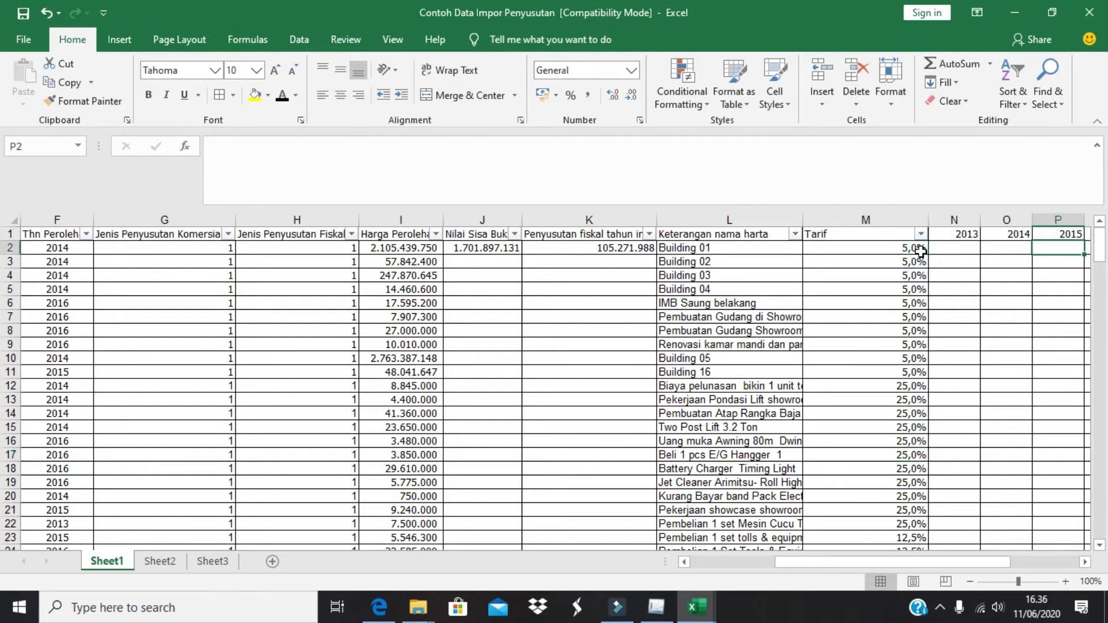
{"action": "key", "text": "Right"}
{"action": "key", "text": "Right"}
{"action": "key", "text": "Right"}
{"action": "key", "text": "Right"}
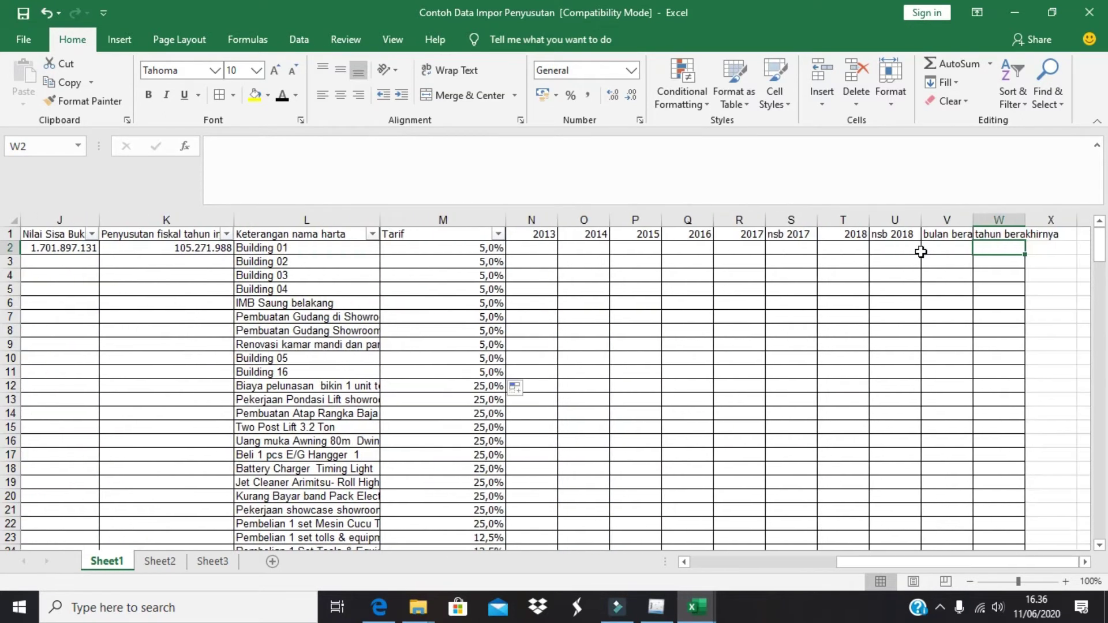
{"action": "key", "text": "Left"}
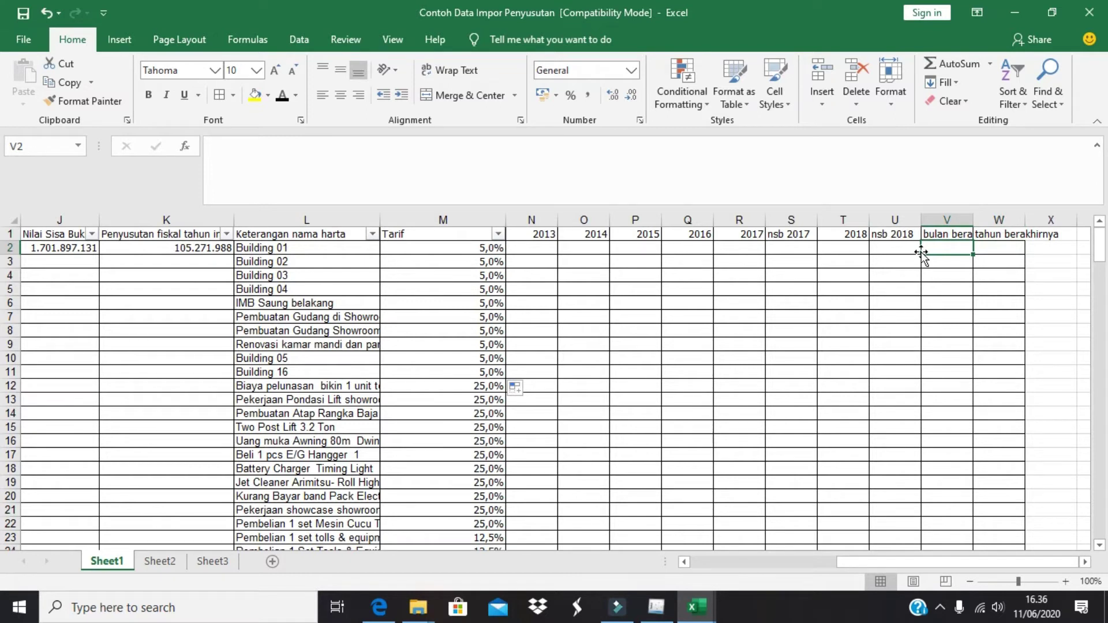
{"action": "type", "text": "="}
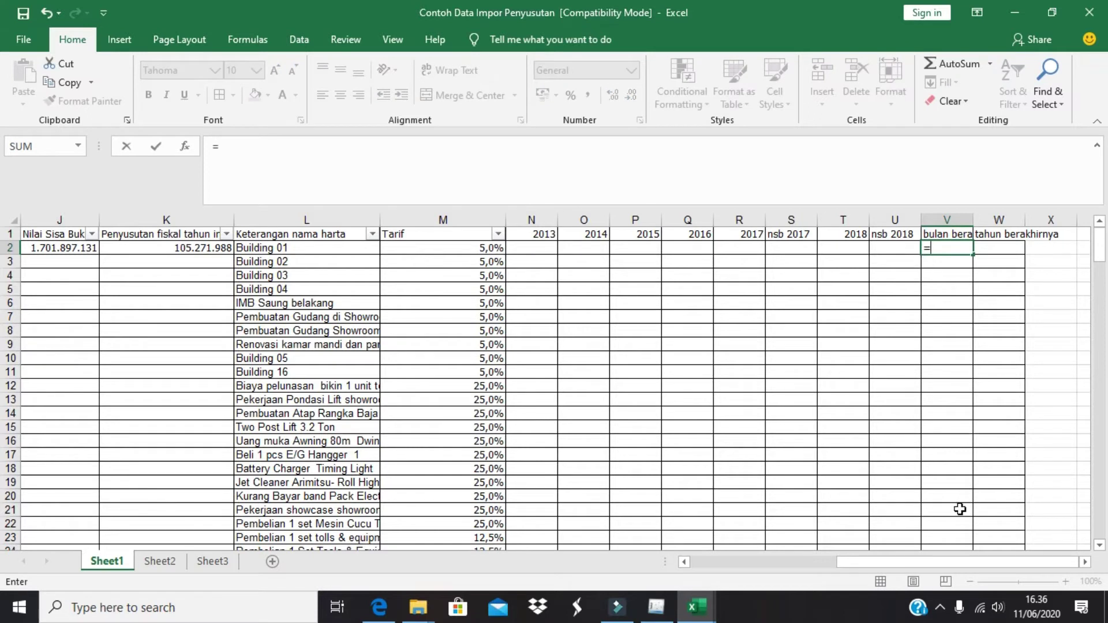
{"action": "left_click", "coordinate": [947, 565]}
{"action": "left_click_drag", "start_coordinate": [947, 564], "coordinate": [687, 566]}
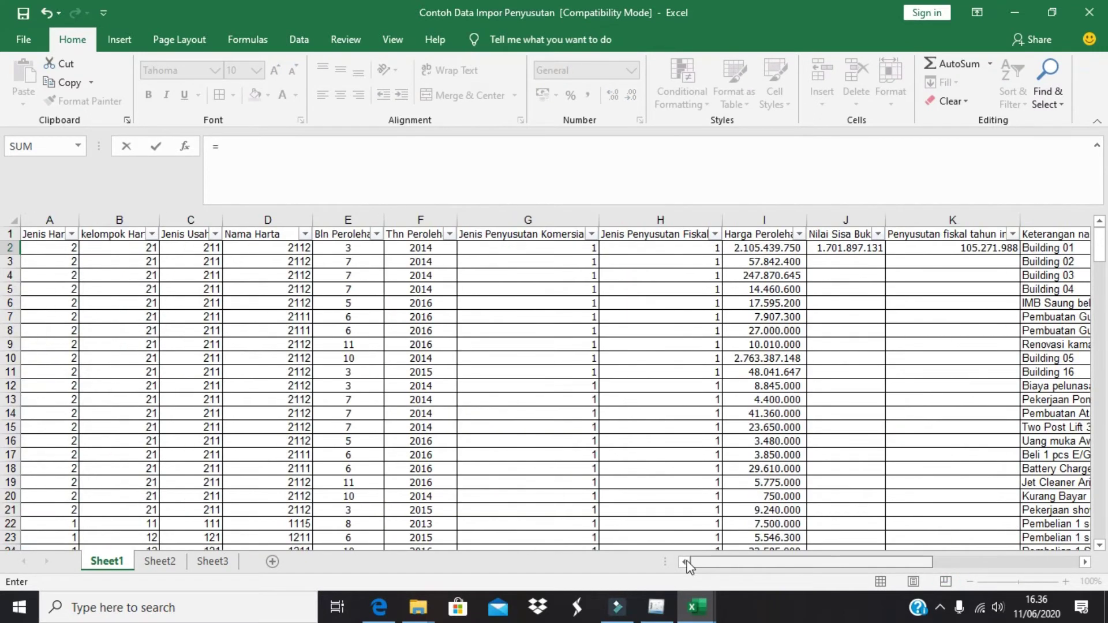
{"action": "left_click", "coordinate": [350, 248]}
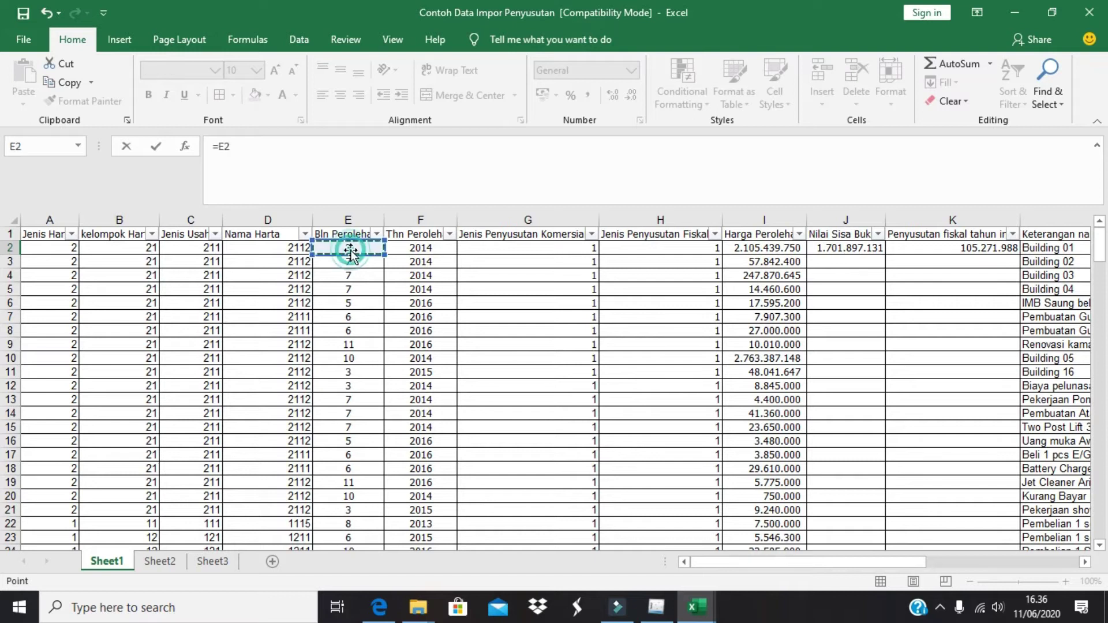
{"action": "type", "text": "-1"}
{"action": "key", "text": "Return"}
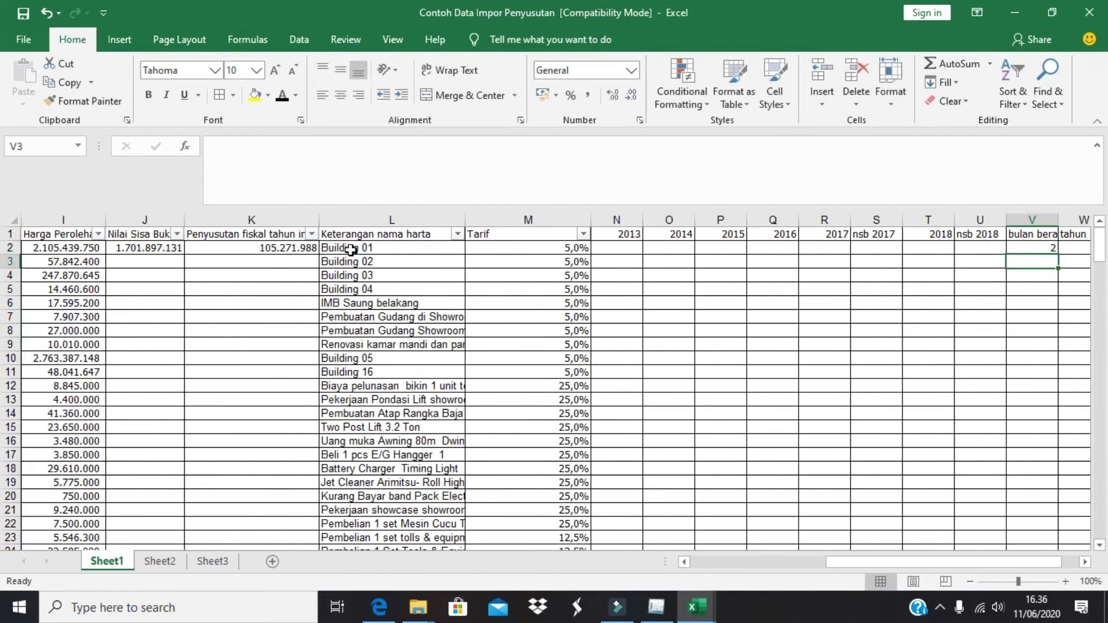
Fill the ending-month formula from V2 down to V204
{"action": "left_click", "coordinate": [1039, 247]}
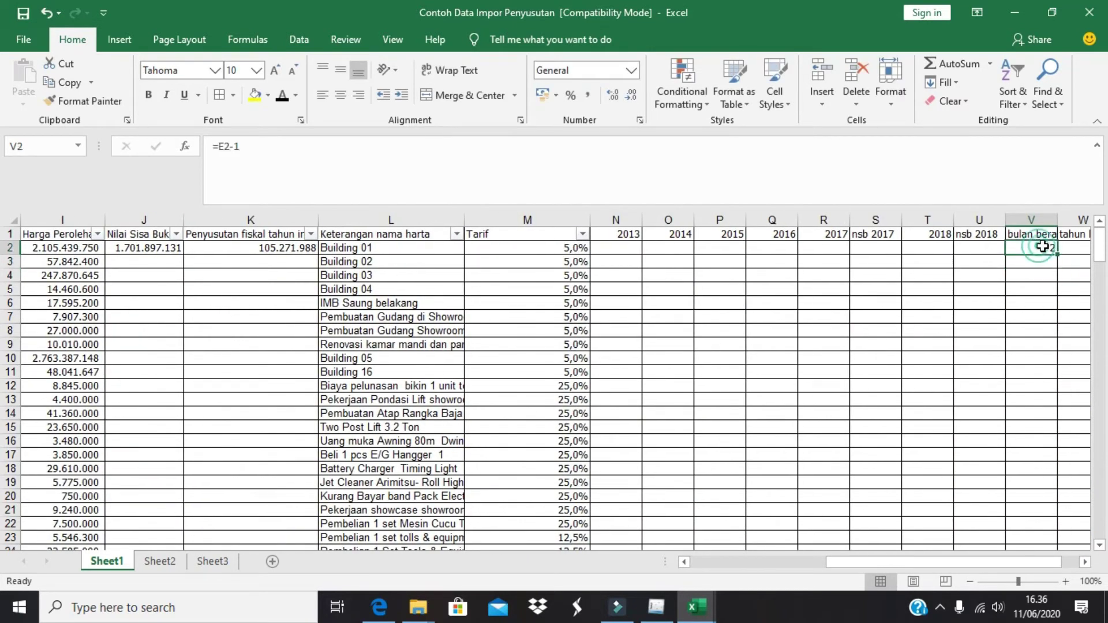
{"action": "mouse_move", "coordinate": [1057, 255]}
{"action": "left_mouse_down"}
{"action": "mouse_move", "coordinate": [1036, 617]}
{"action": "mouse_move", "coordinate": [1059, 466]}
{"action": "mouse_move", "coordinate": [1034, 512]}
{"action": "left_mouse_up"}
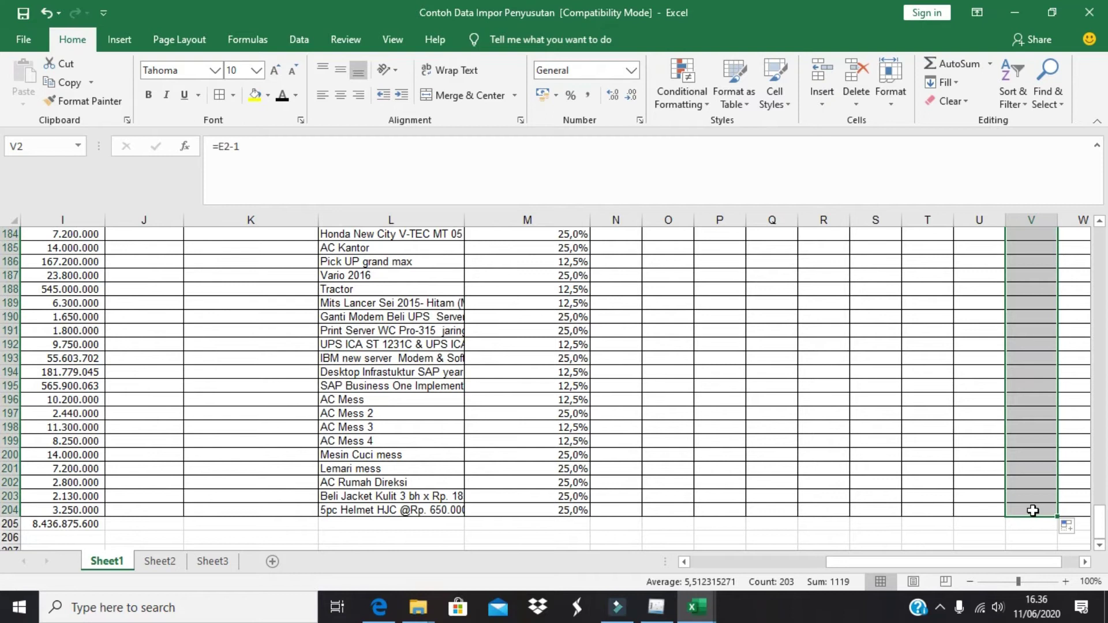
{"action": "key", "text": "Up"}
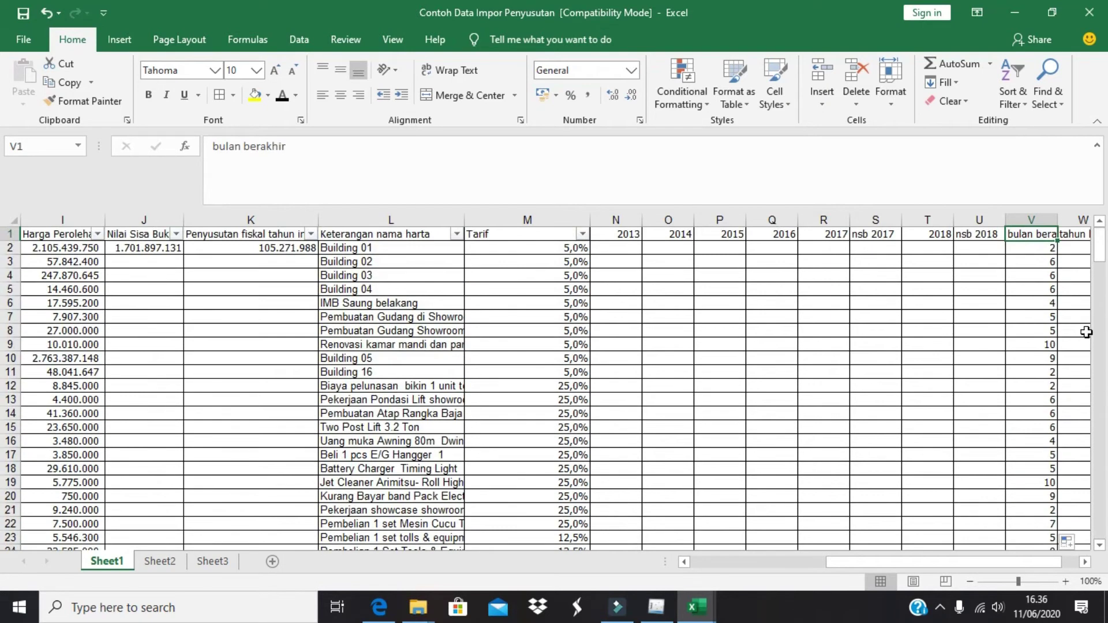
Begin the "tahun berakhirnya" formula in W2 with =IF(M2=25%;F2+4; referencing the rate and acquisition year
{"action": "key", "text": "Right"}
{"action": "key", "text": "Down"}
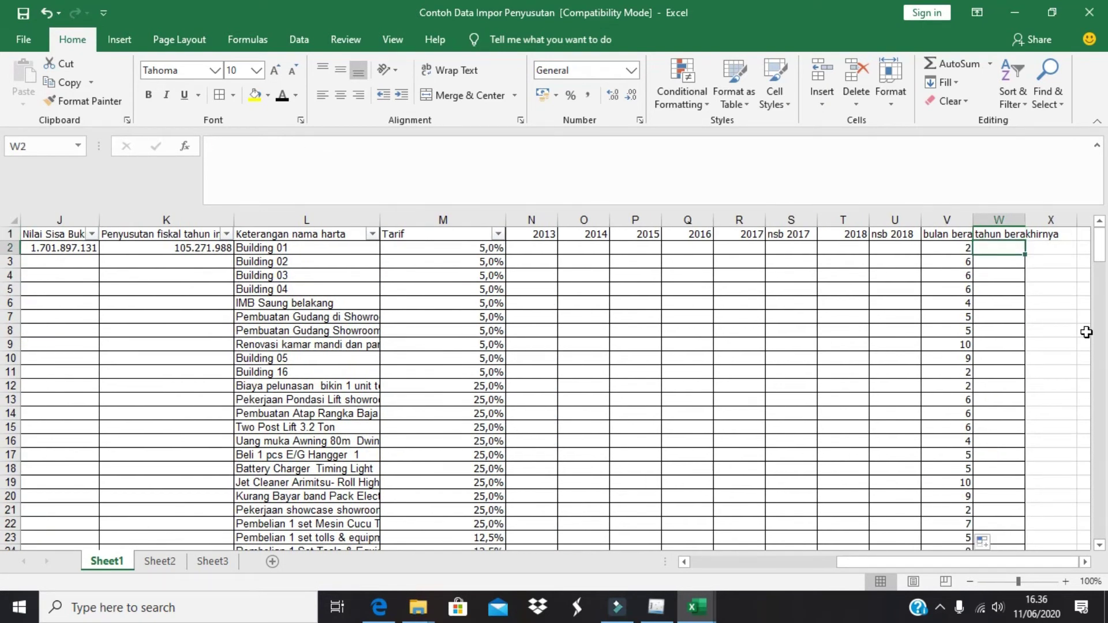
{"action": "type", "text": "=IF"}
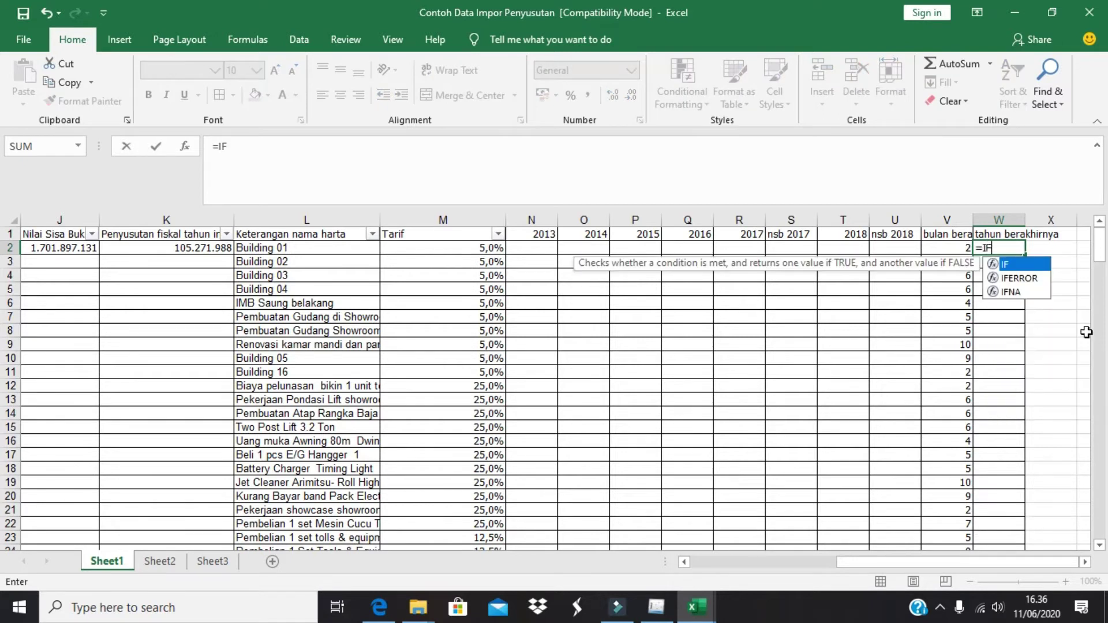
{"action": "double_click", "coordinate": [1033, 265]}
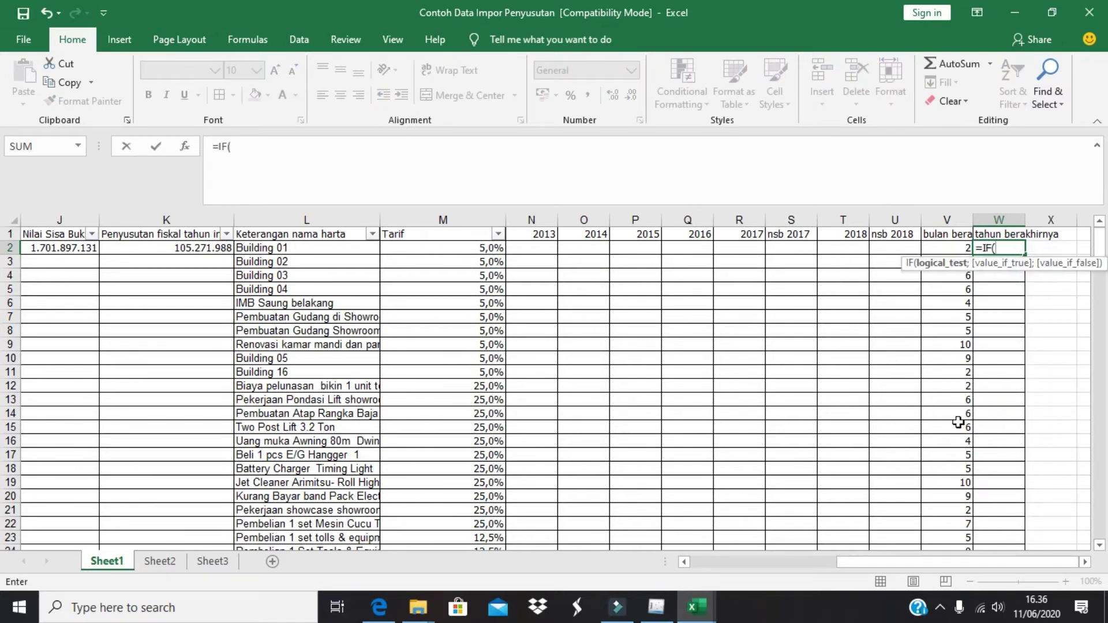
{"action": "left_click", "coordinate": [481, 248]}
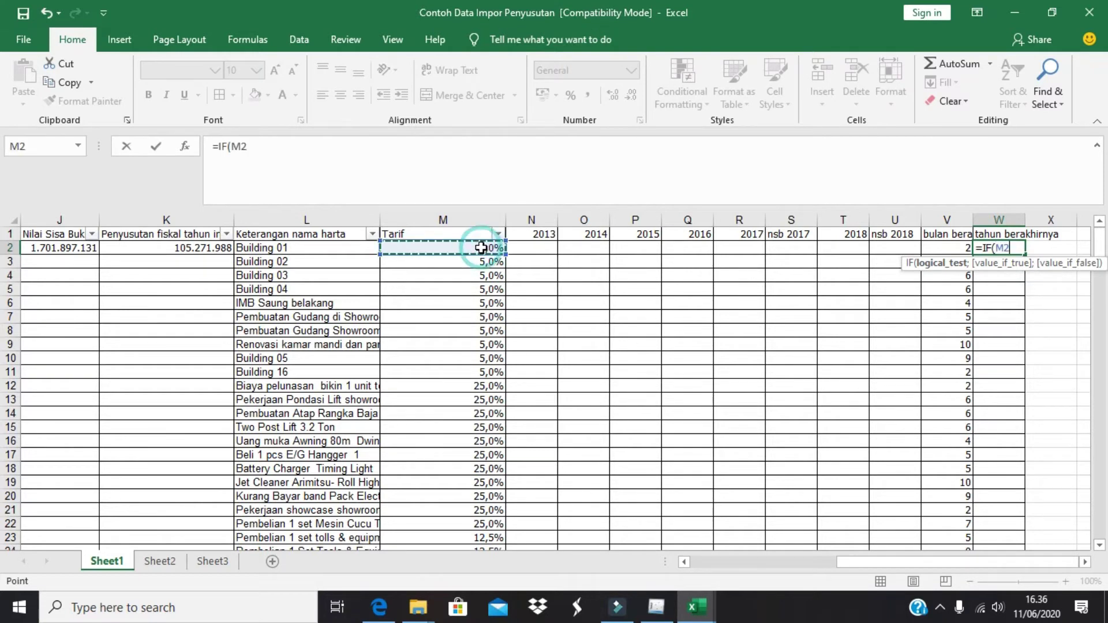
{"action": "type", "text": "="}
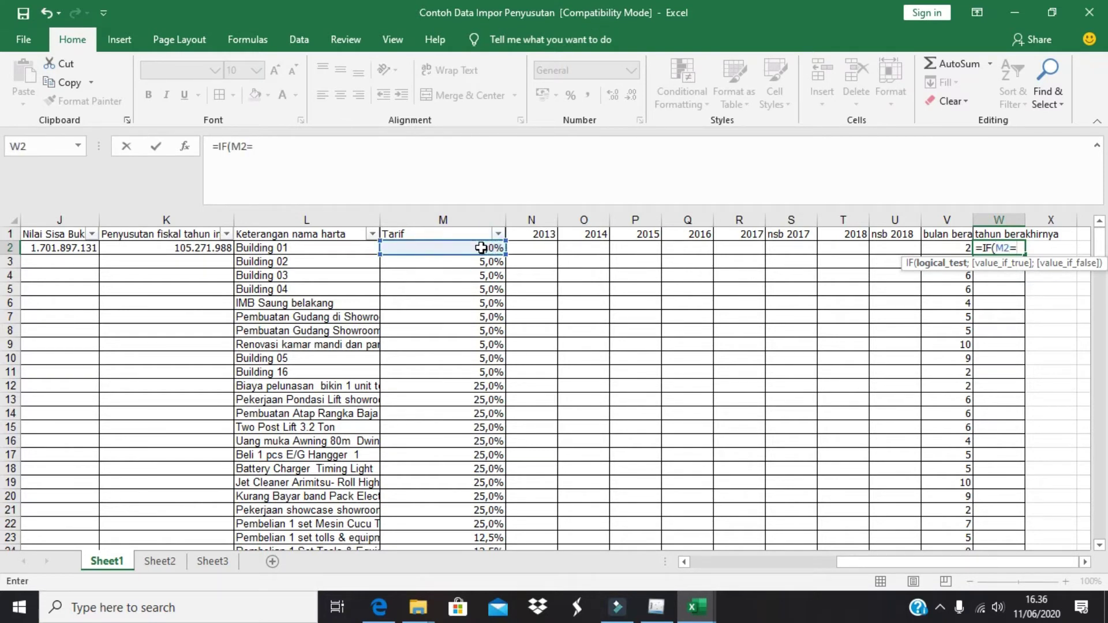
{"action": "type", "text": "25%;"}
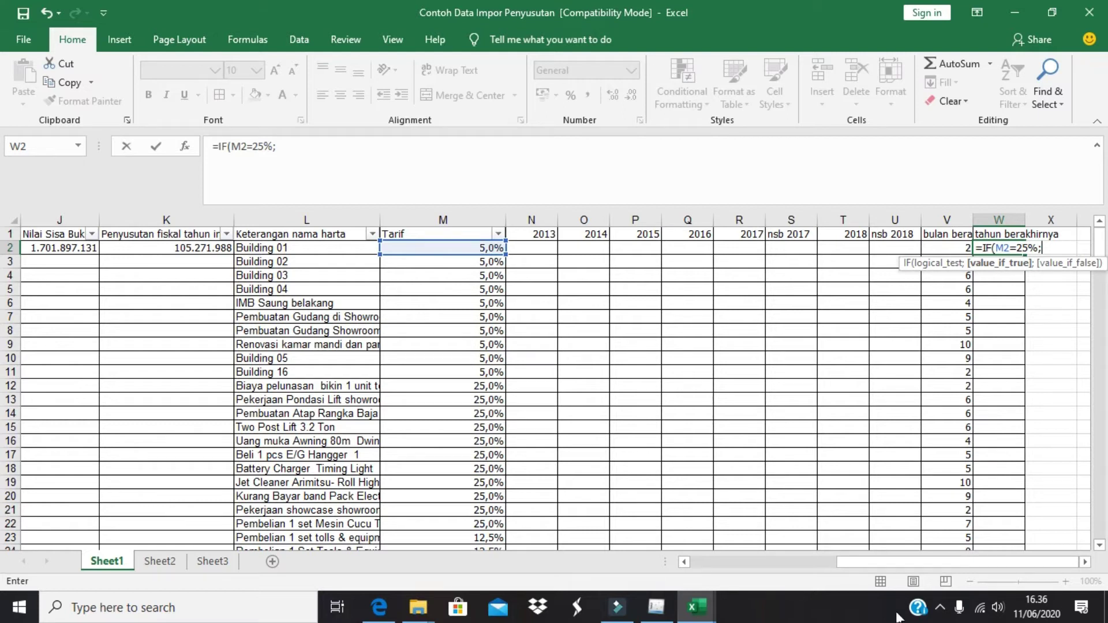
{"action": "left_click", "coordinate": [883, 561]}
{"action": "left_click", "coordinate": [818, 561]}
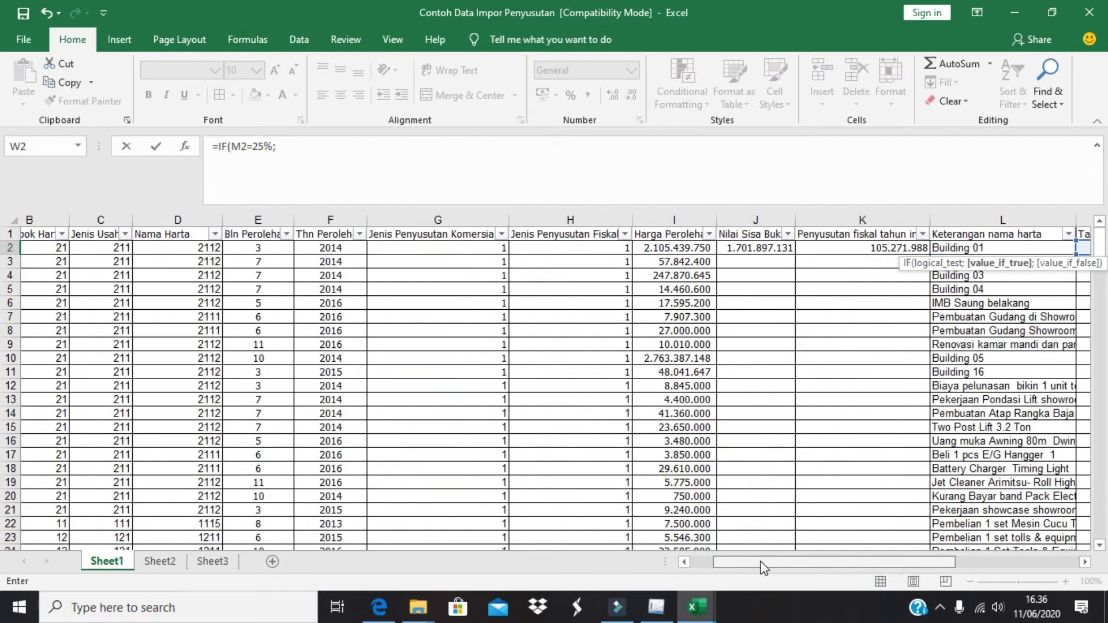
{"action": "left_click", "coordinate": [354, 249]}
{"action": "type", "text": "+"}
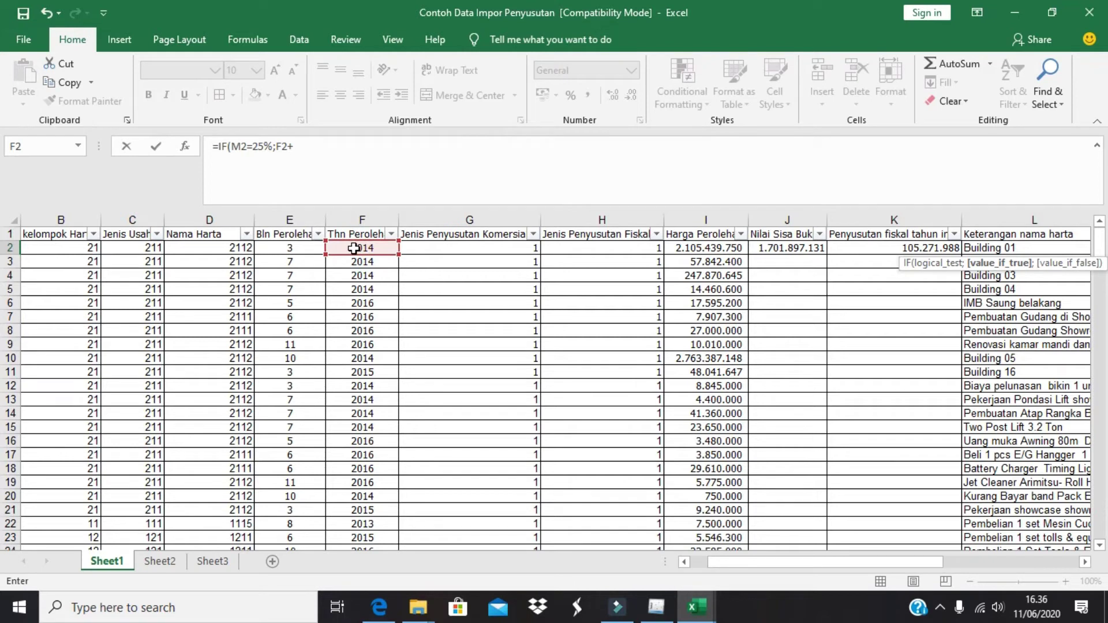
{"action": "type", "text": "4;"}
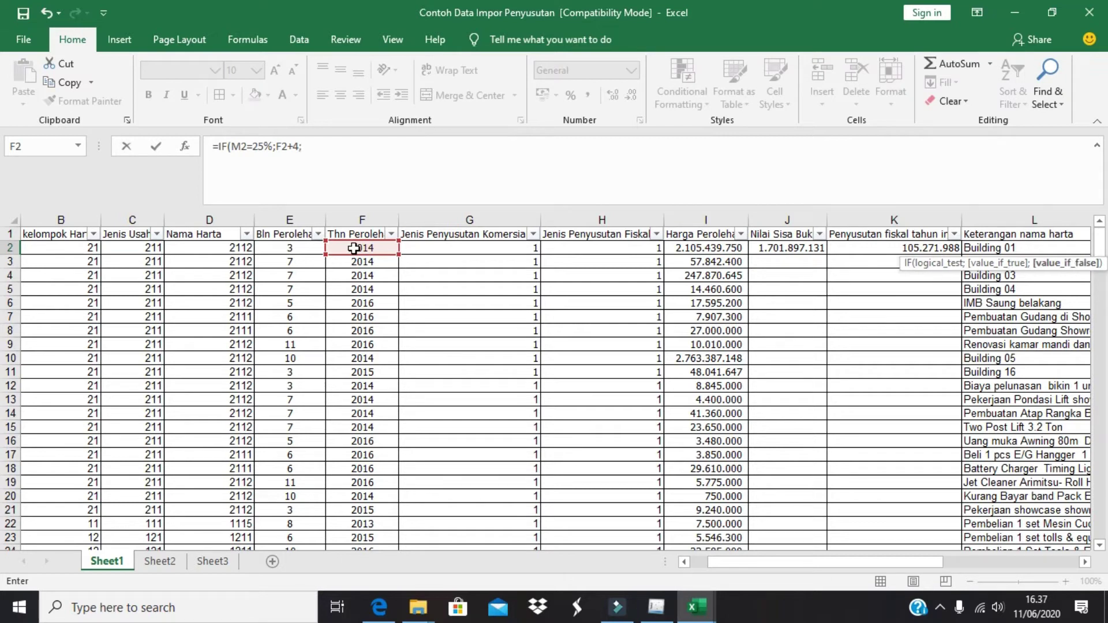
Extend the W2 formula with a nested IF(M2=12,5%;F2+8; referencing the rate and acquisition year
{"action": "type", "text": "IF"}
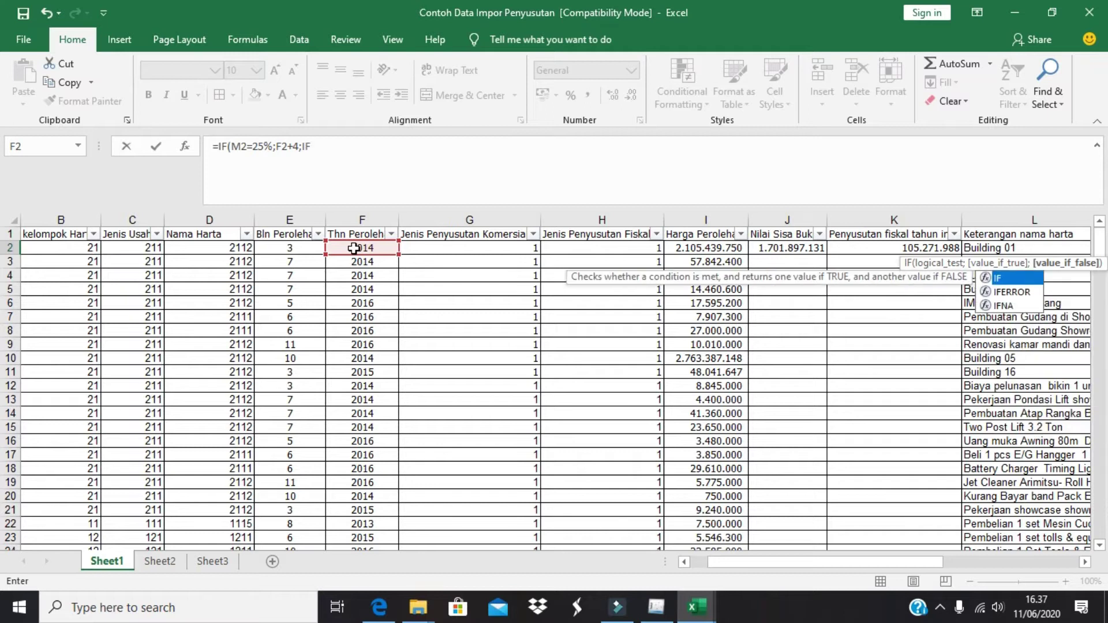
{"action": "double_click", "coordinate": [1002, 278]}
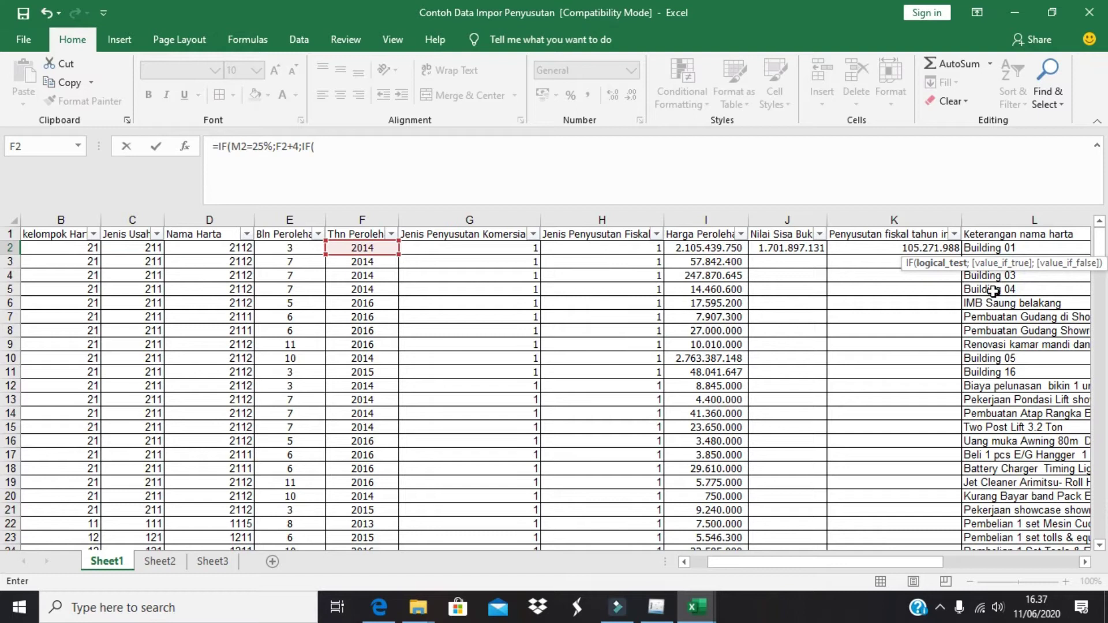
{"action": "left_click_drag", "start_coordinate": [846, 563], "coordinate": [885, 562]}
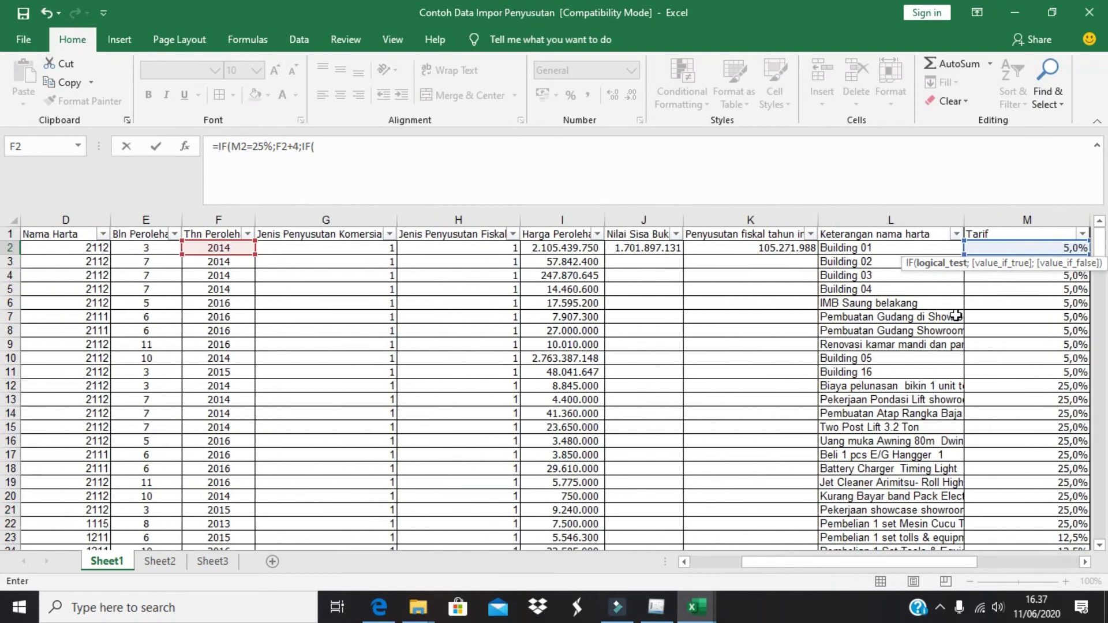
{"action": "left_click", "coordinate": [1016, 247]}
{"action": "type", "text": "=12,5%"}
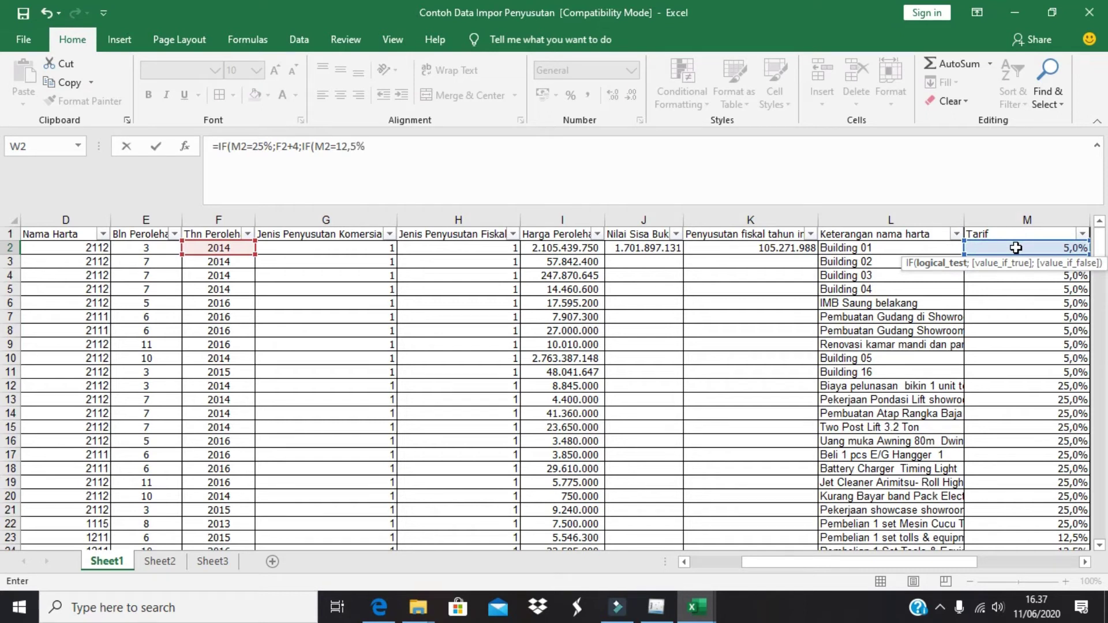
{"action": "type", "text": ";"}
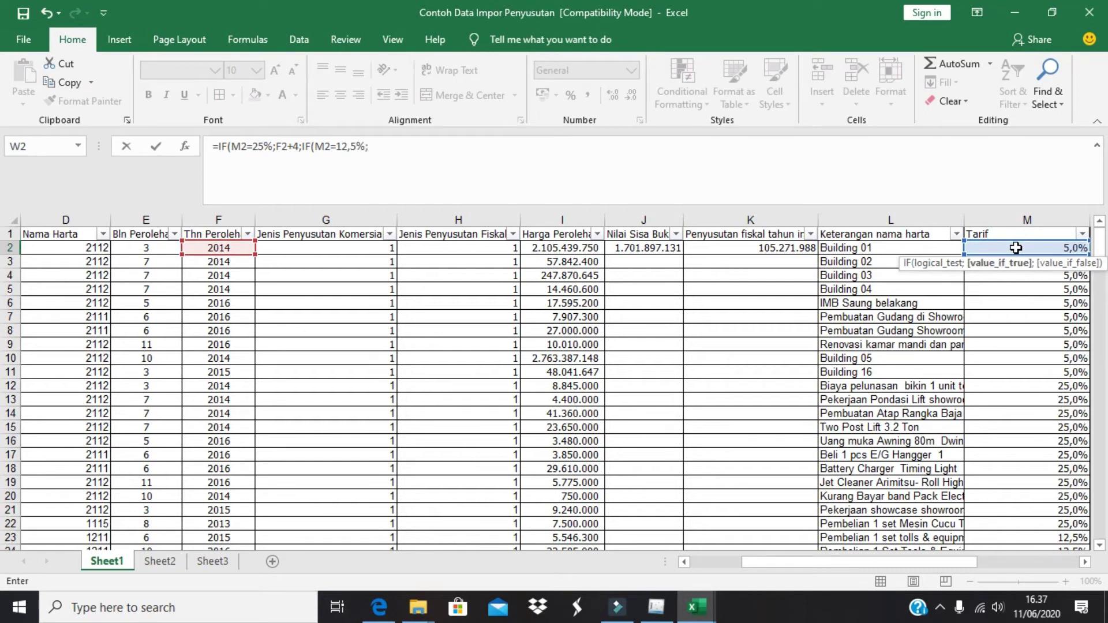
{"action": "left_click", "coordinate": [225, 251]}
{"action": "left_click", "coordinate": [225, 248]}
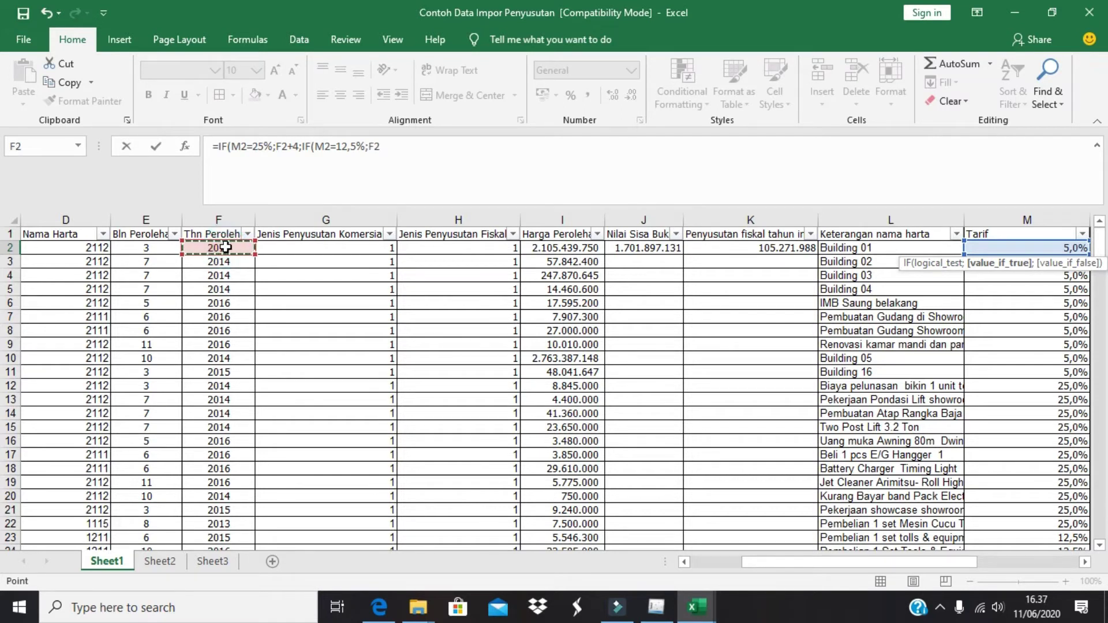
{"action": "type", "text": "+"}
{"action": "type", "text": "8;"}
Add a third nested condition, IF(M2=6,25%;F2+16; to the W2 ending-year formula
{"action": "type", "text": "IF("}
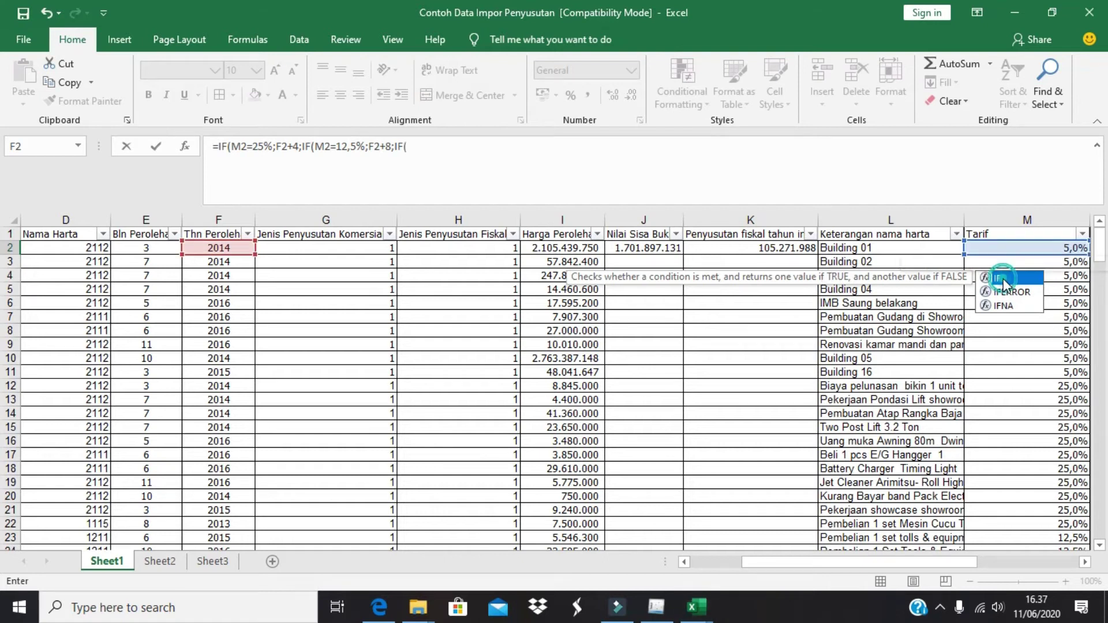
{"action": "double_click", "coordinate": [1006, 279]}
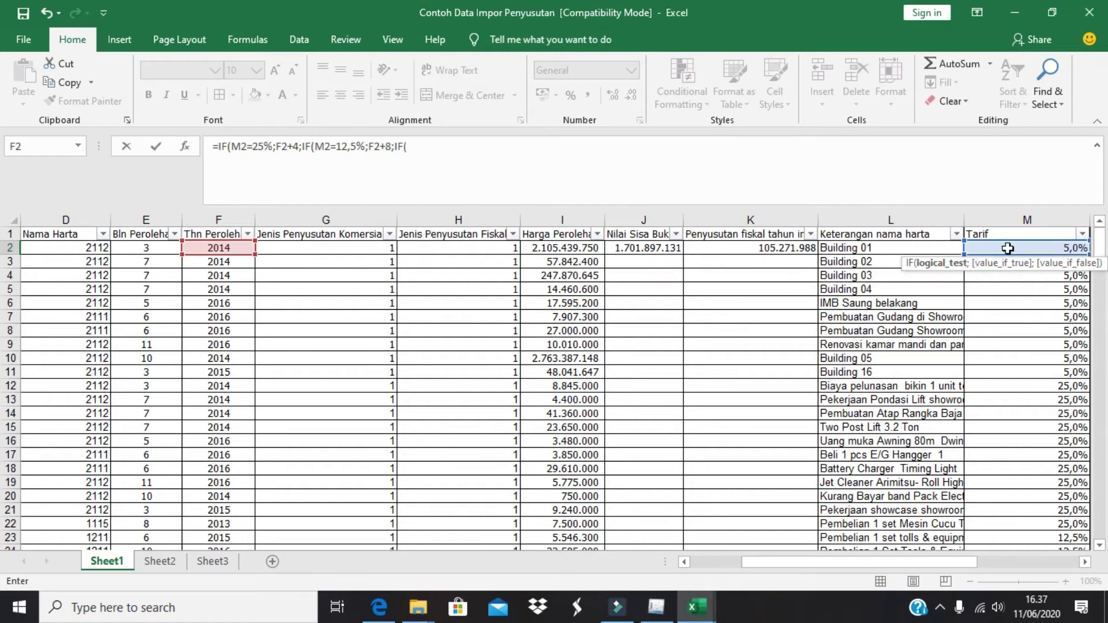
{"action": "left_click", "coordinate": [1009, 247]}
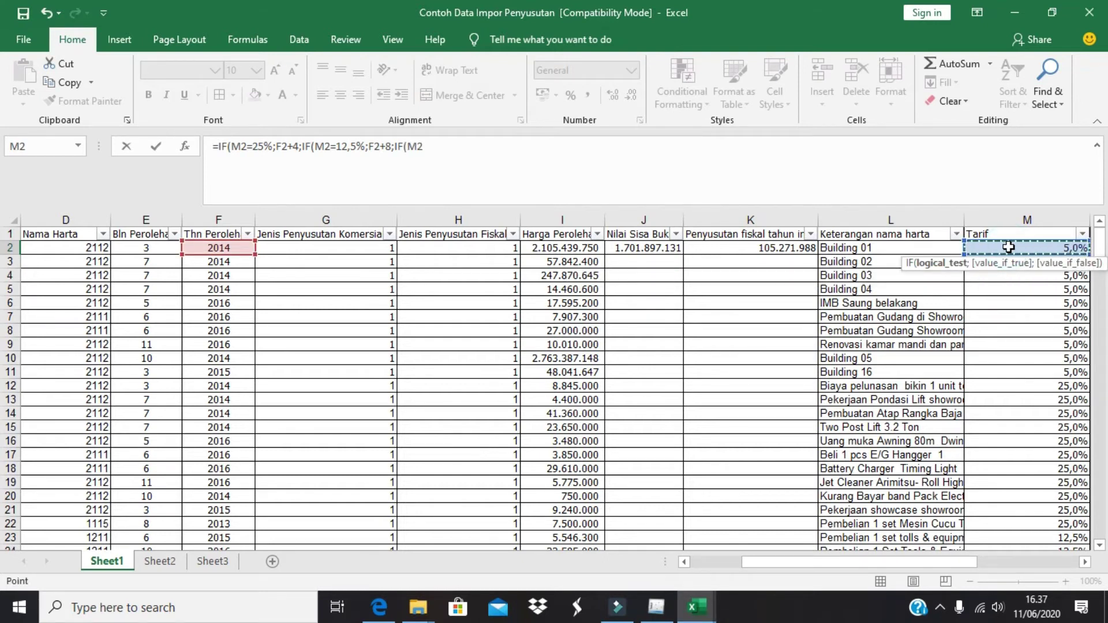
{"action": "type", "text": "=6,25%"}
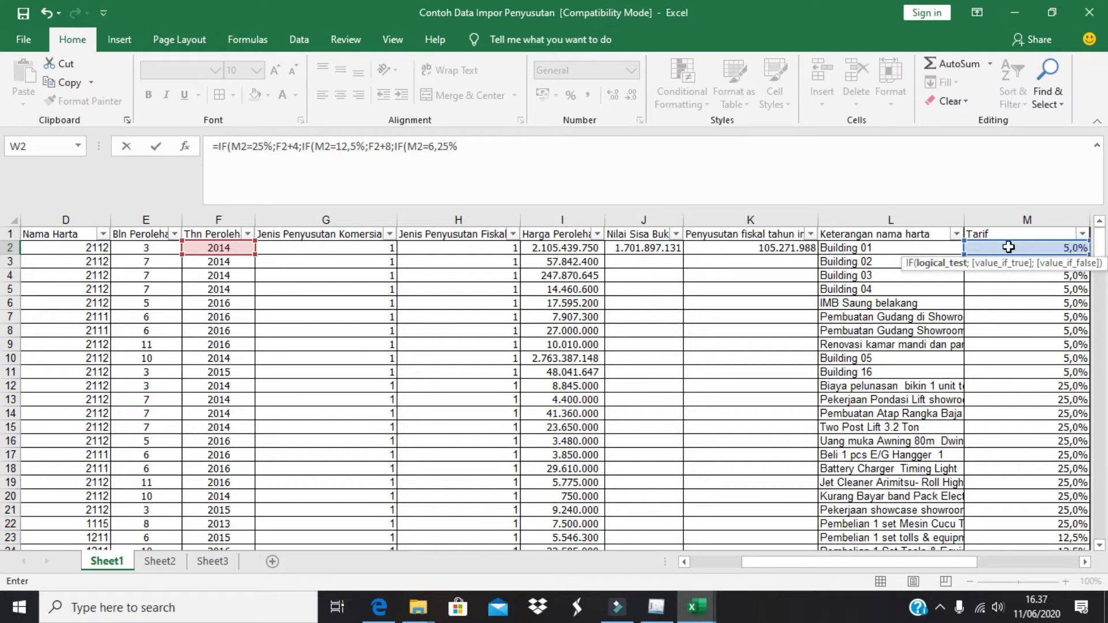
{"action": "type", "text": ";"}
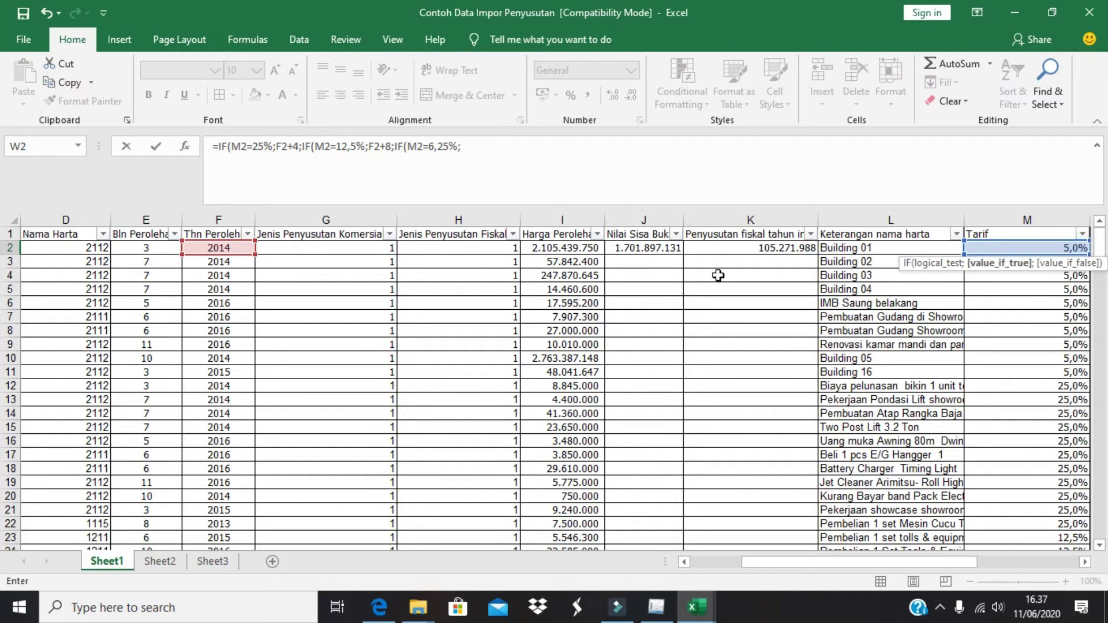
{"action": "left_click", "coordinate": [238, 249]}
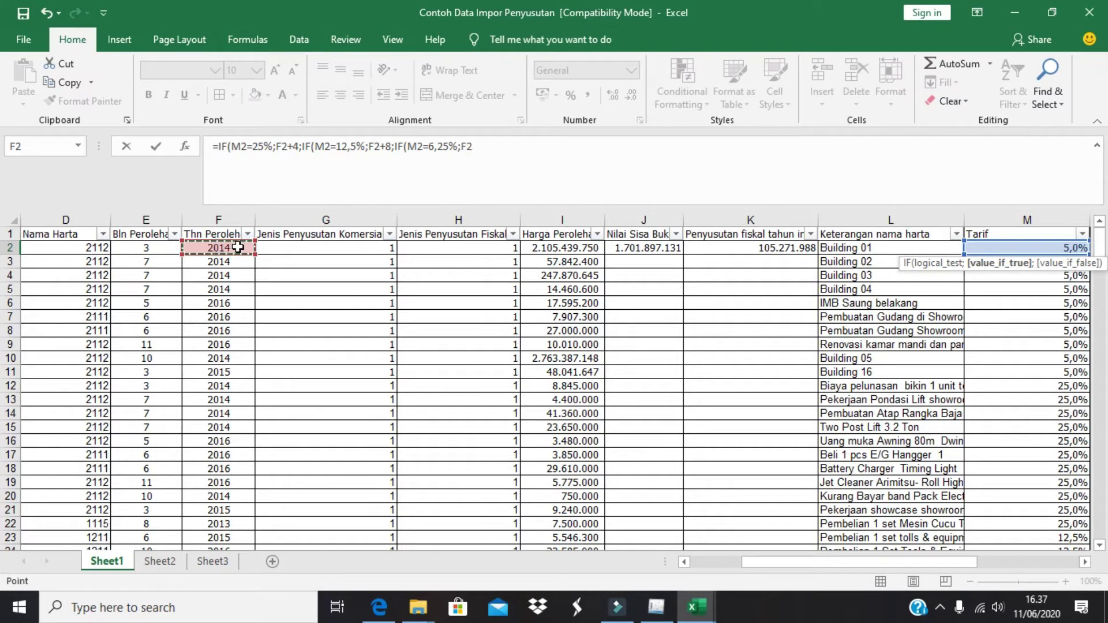
{"action": "type", "text": "+16;IF"}
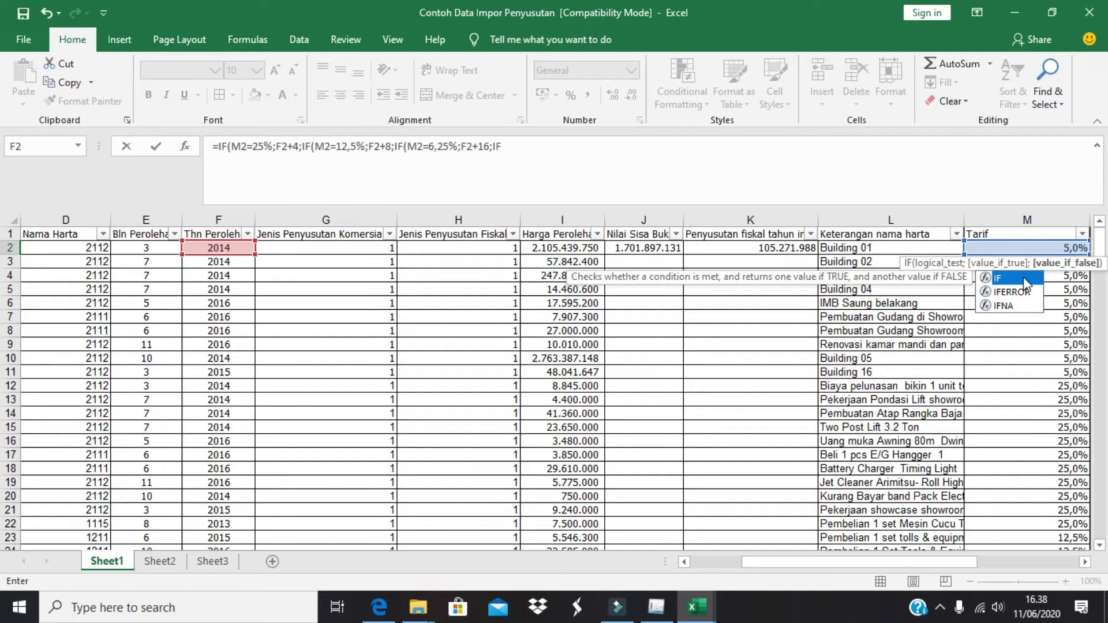
Complete the W2 formula with IF(M2=5%;F2+20)))) for the 5% rate and enter it
{"action": "double_click", "coordinate": [1024, 277]}
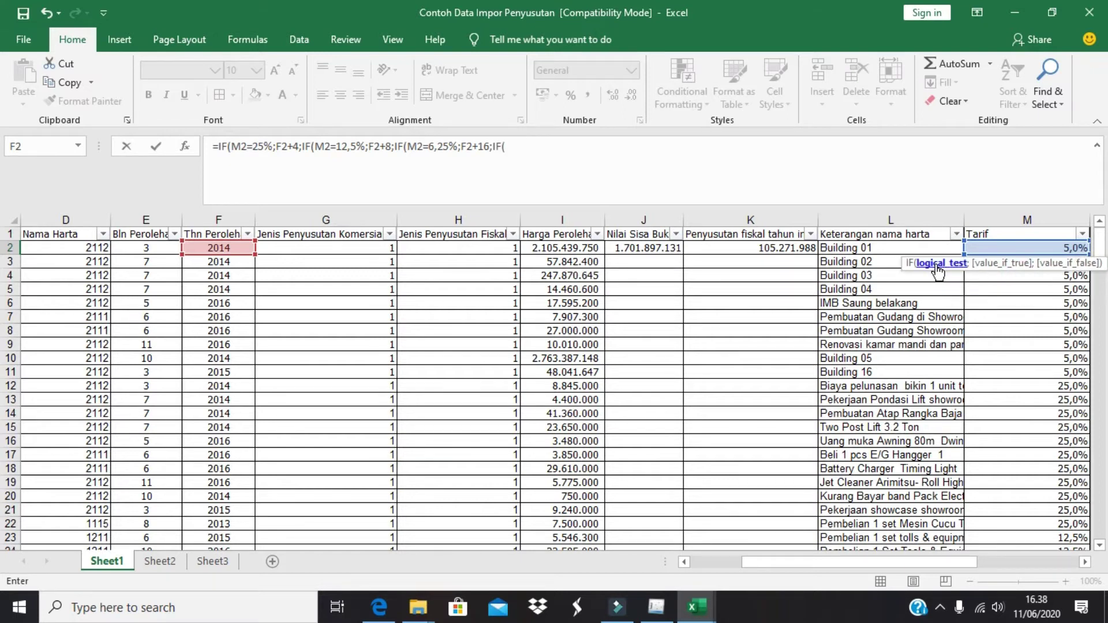
{"action": "left_click", "coordinate": [1014, 246]}
{"action": "type", "text": "=5%"}
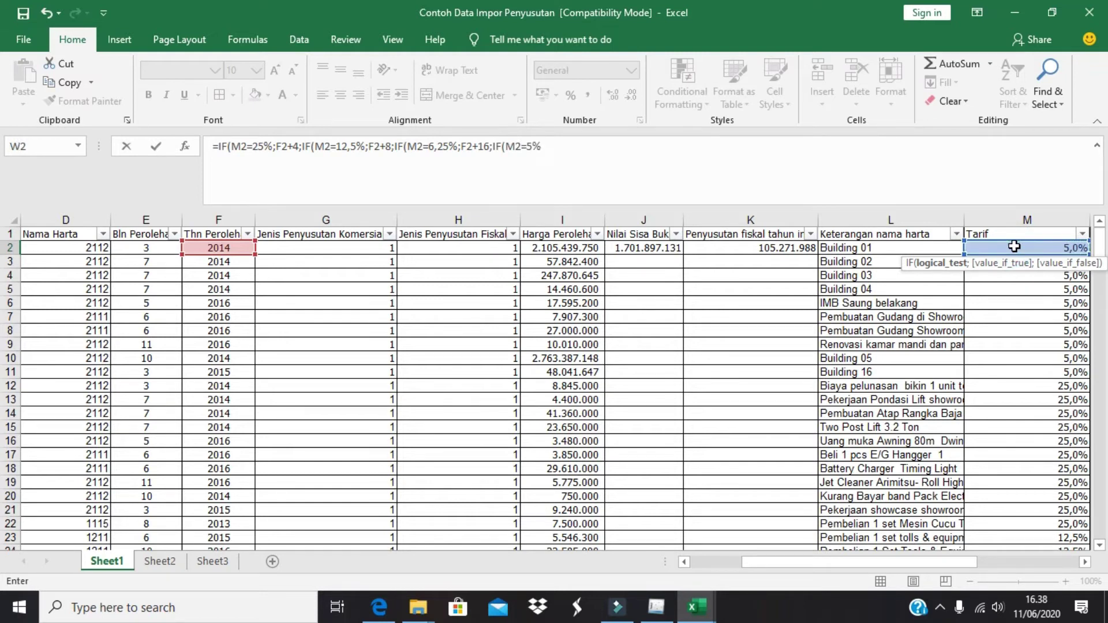
{"action": "type", "text": ";"}
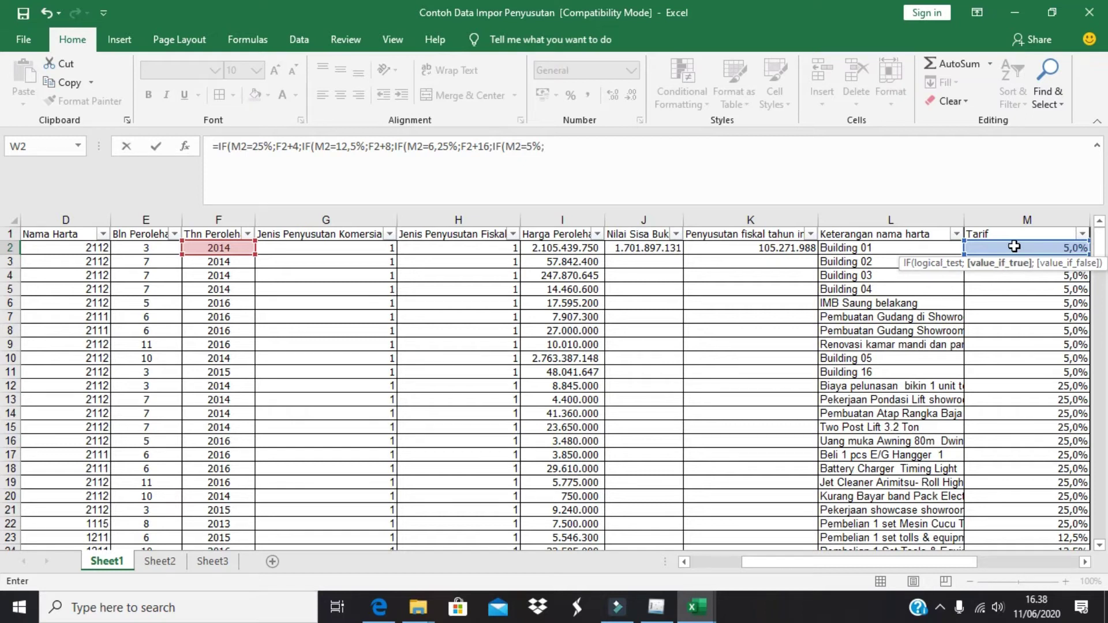
{"action": "left_click", "coordinate": [221, 248]}
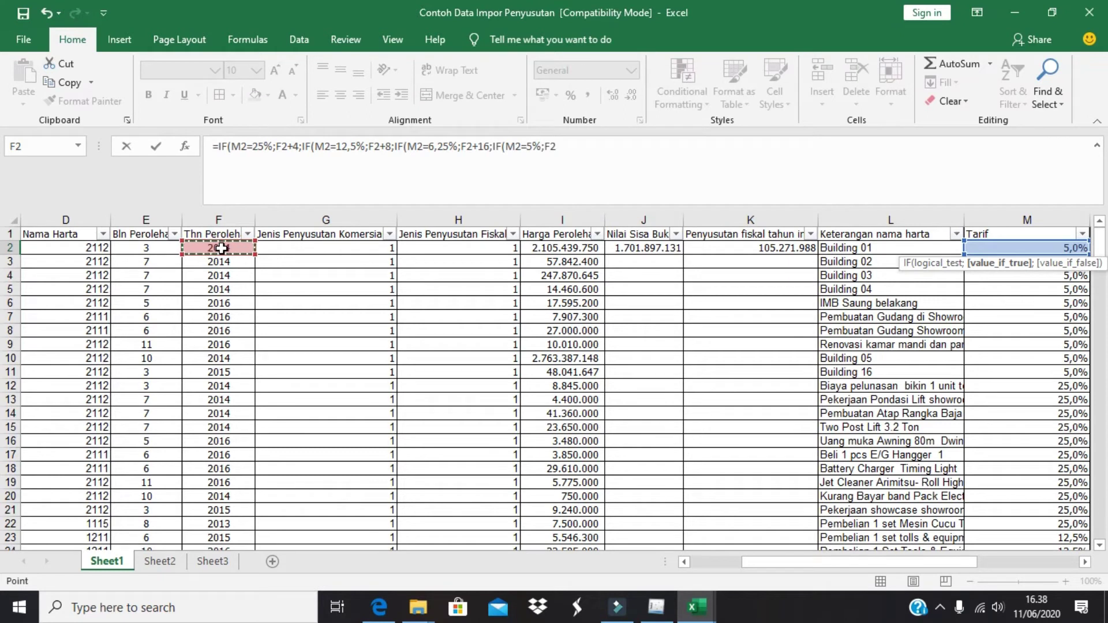
{"action": "type", "text": "+20))))"}
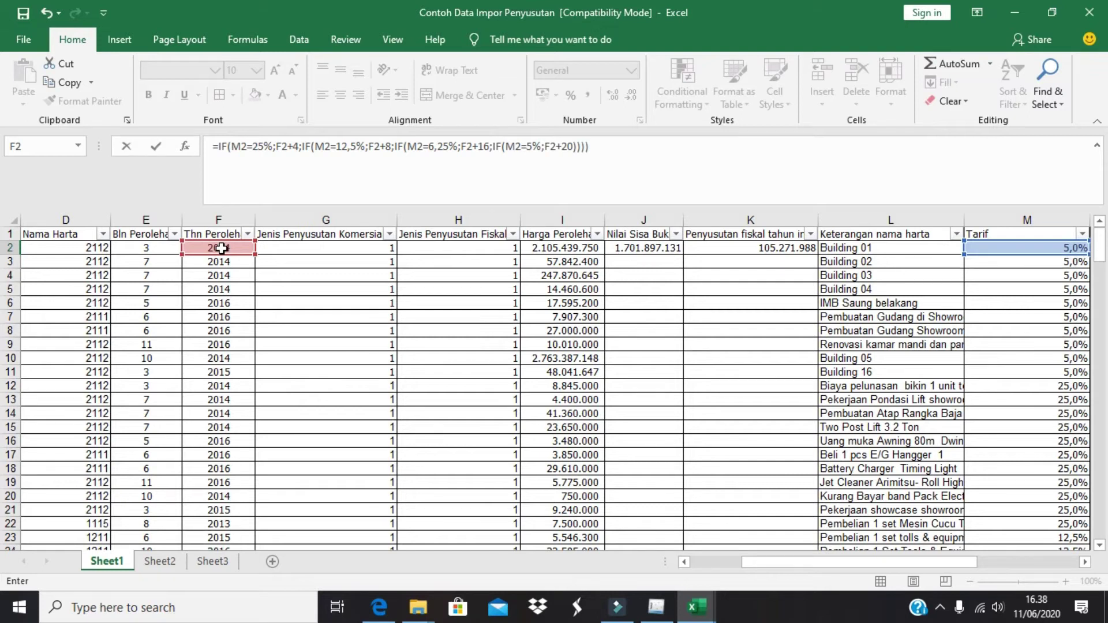
{"action": "key", "text": "Return"}
Fill the ending-year formula from W2 down to W204
{"action": "key", "text": "Down"}
{"action": "key", "text": "Up"}
{"action": "key", "text": "Up"}
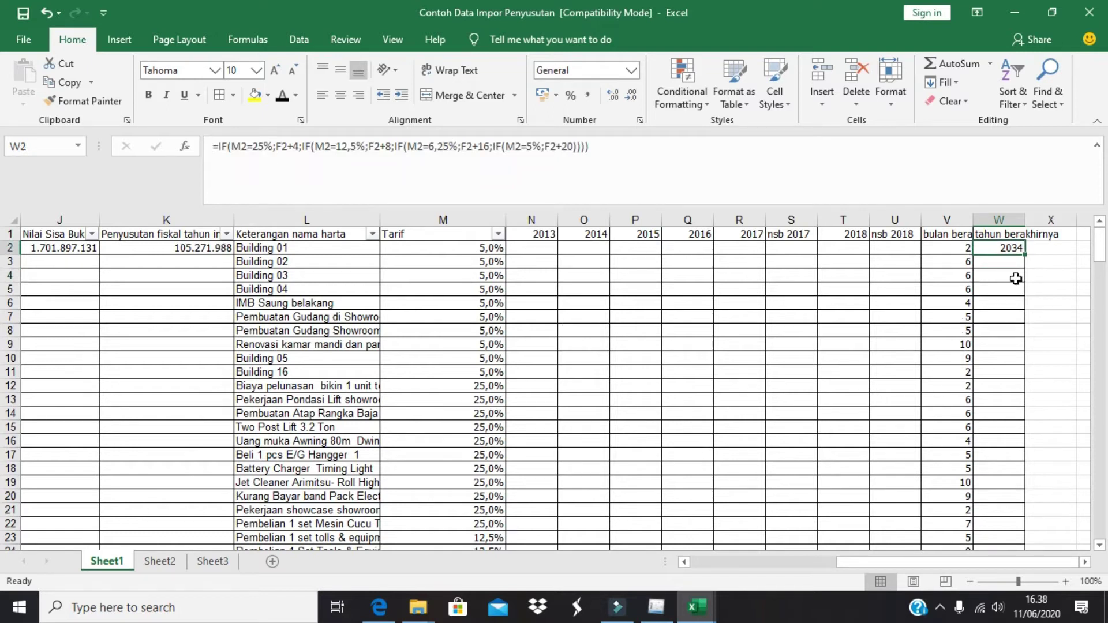
{"action": "left_click_drag", "start_coordinate": [1025, 254], "coordinate": [1025, 517]}
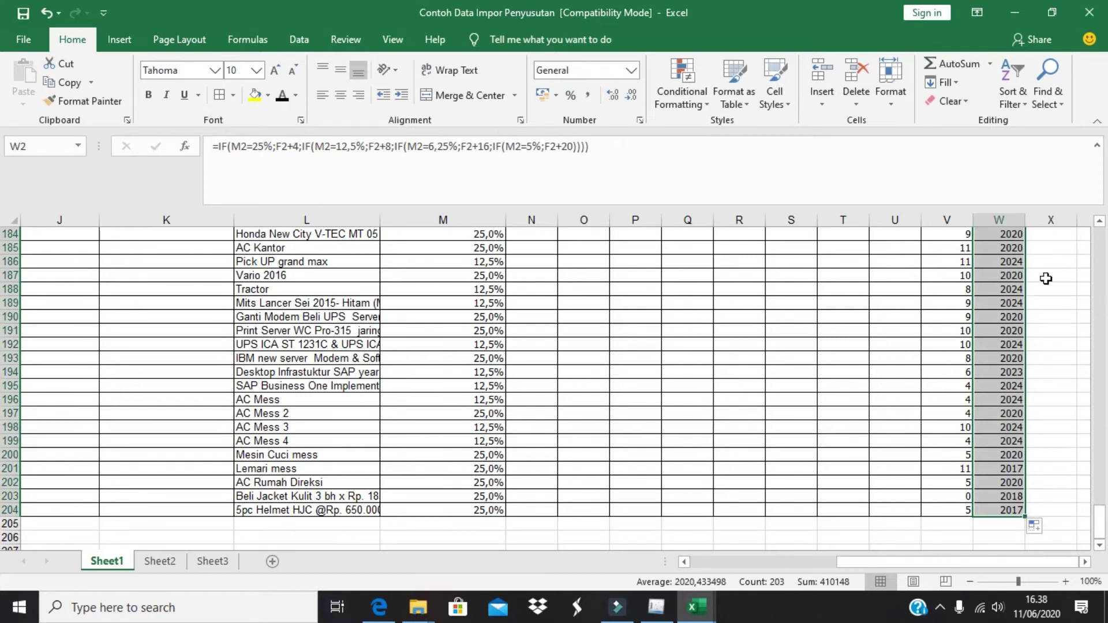
Examine the yearly depreciation and book value column headings from 2013 to nsb 2018 in row 1
{"action": "key", "text": "ctrl+Up"}
{"action": "key", "text": "Left"}
{"action": "key", "text": "Left"}
{"action": "key", "text": "Left"}
{"action": "key", "text": "Left"}
{"action": "key", "text": "Left"}
{"action": "key", "text": "Left"}
{"action": "key", "text": "Left"}
{"action": "key", "text": "Left"}
{"action": "key", "text": "Left"}
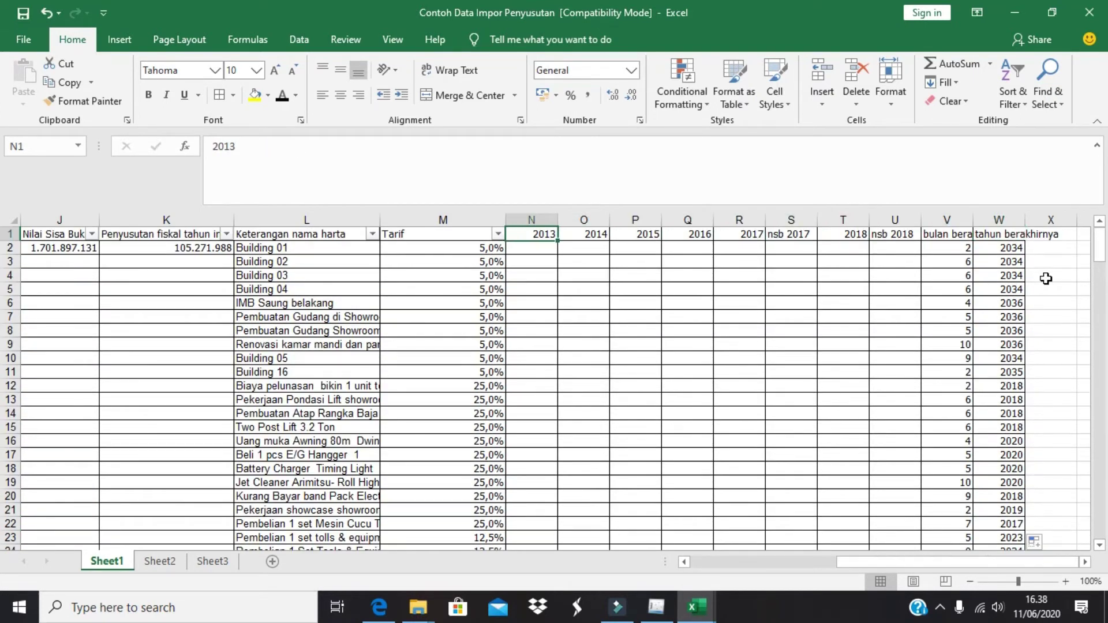
{"action": "key", "text": "Right"}
{"action": "key", "text": "Right"}
{"action": "key", "text": "Right"}
{"action": "key", "text": "Right"}
{"action": "key", "text": "Right"}
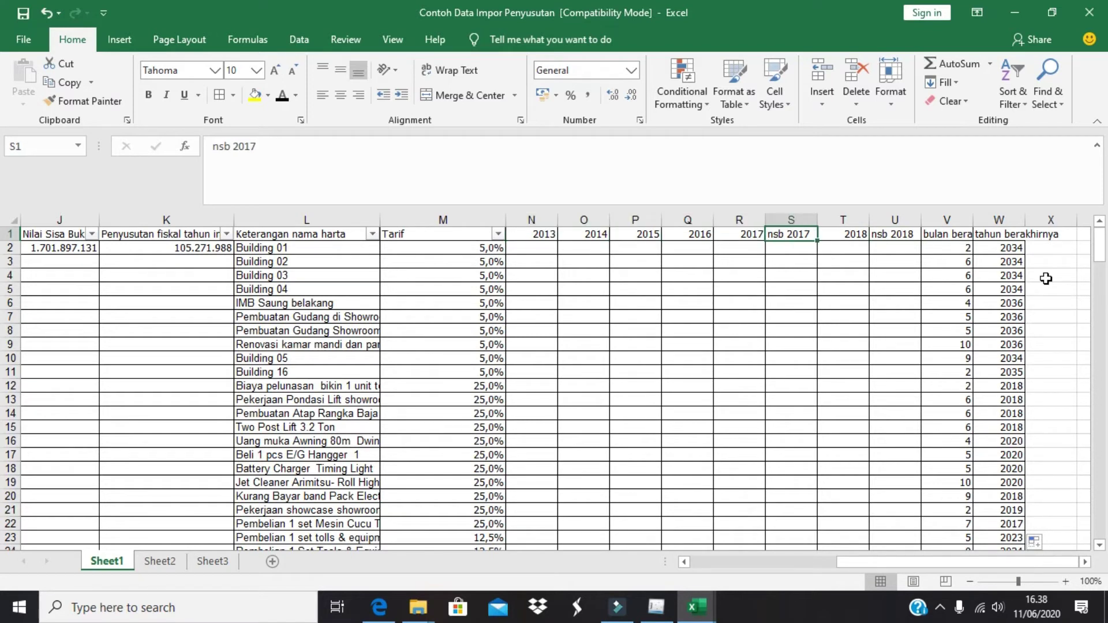
{"action": "key", "text": "Right"}
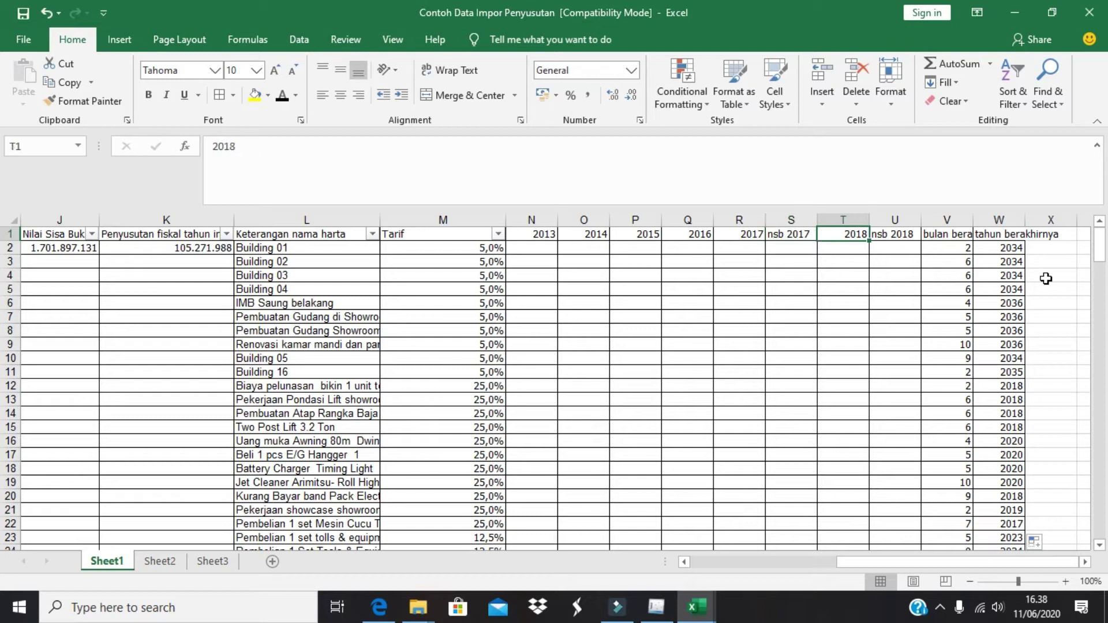
{"action": "key", "text": "Right"}
{"action": "key", "text": "Right"}
{"action": "key", "text": "Left"}
{"action": "key", "text": "Left"}
{"action": "key", "text": "Left"}
{"action": "key", "text": "Left"}
{"action": "key", "text": "Left"}
{"action": "key", "text": "Left"}
{"action": "key", "text": "Left"}
{"action": "key", "text": "Left"}
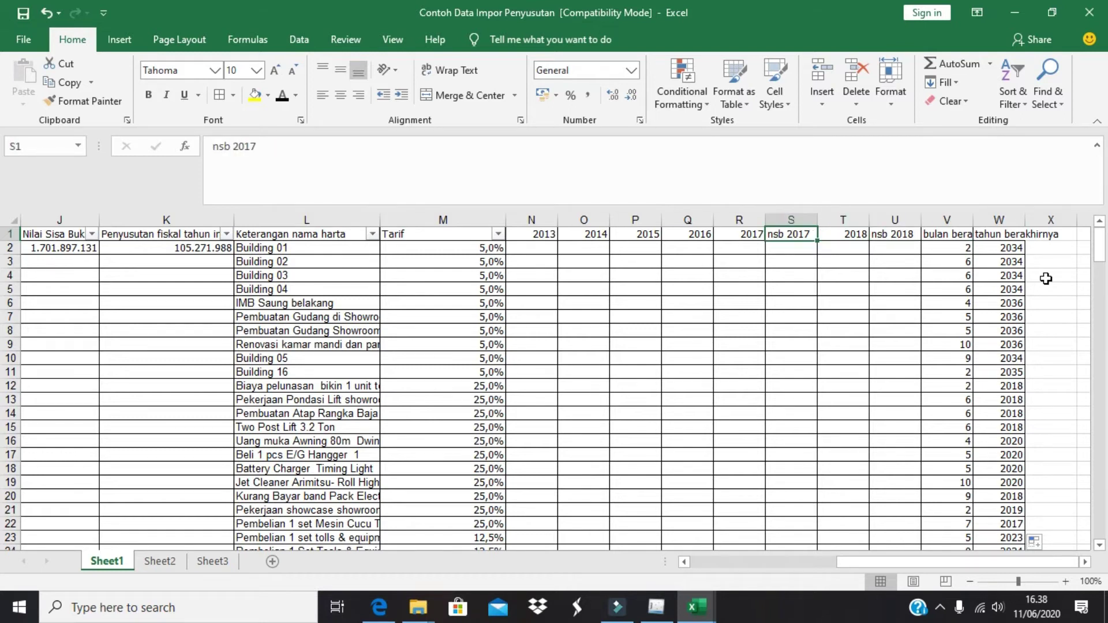
Begin the 2013 depreciation formula in N2 with =IF($F2=, making the acquisition year's column reference absolute
{"action": "key", "text": "Down"}
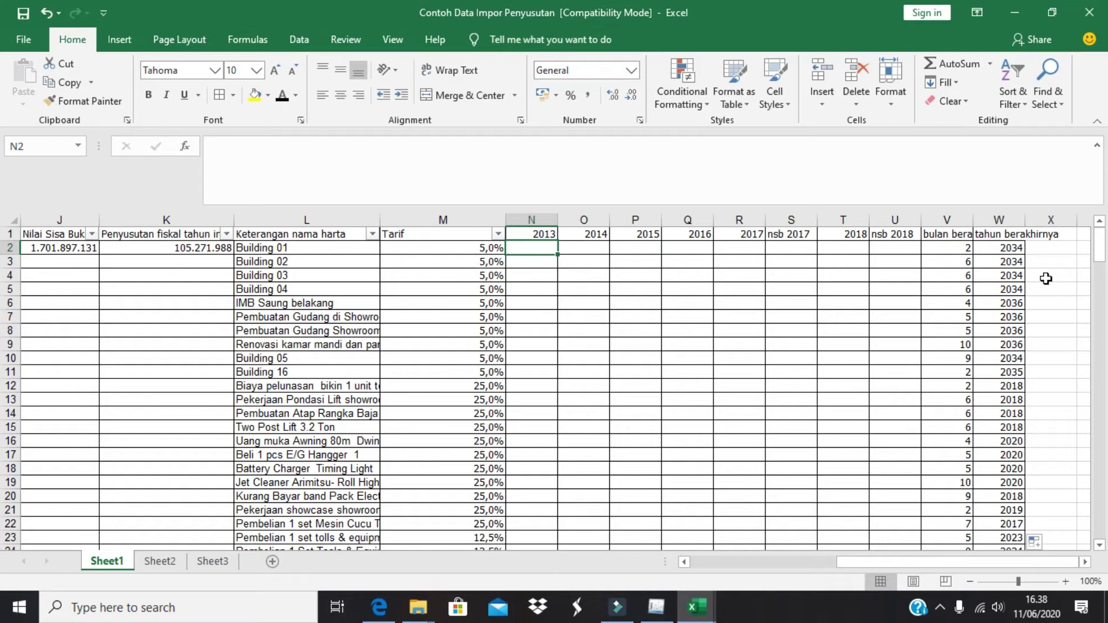
{"action": "type", "text": "="}
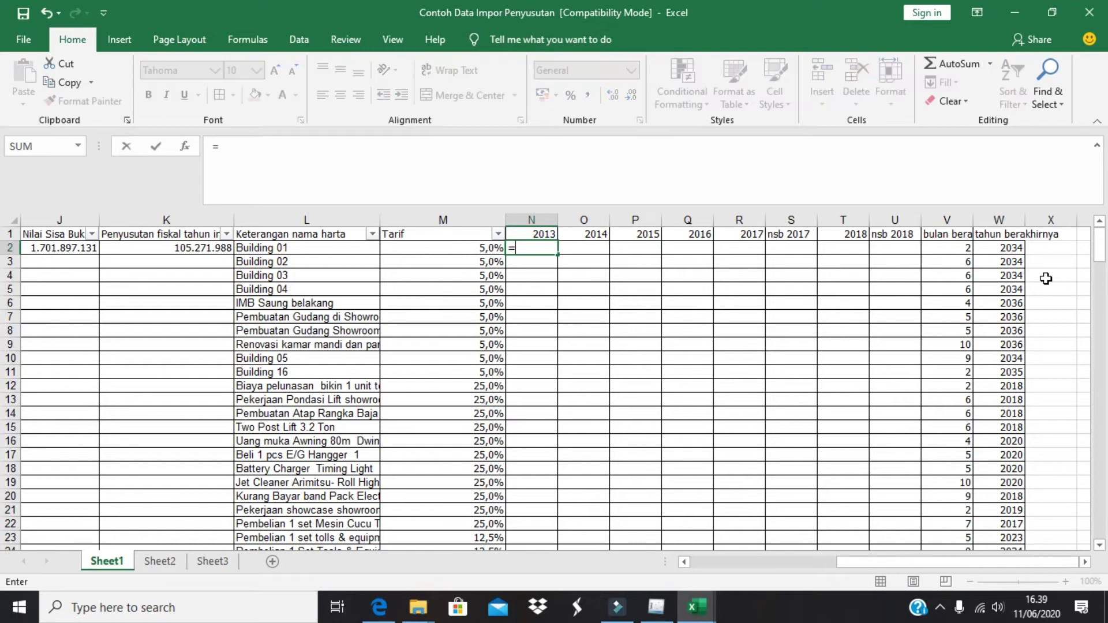
{"action": "type", "text": "IF"}
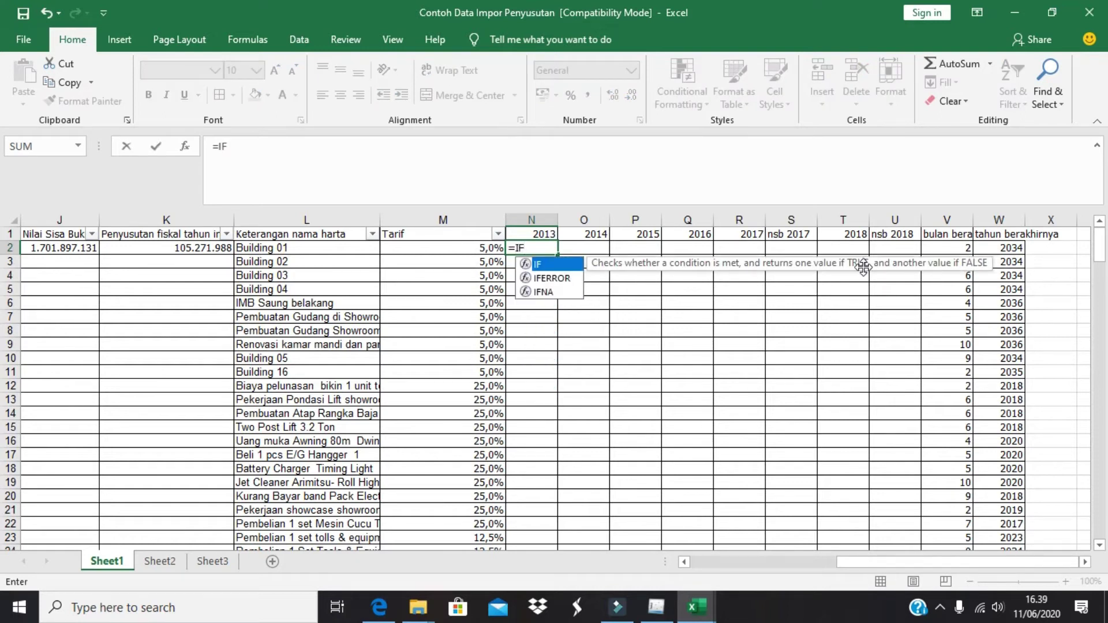
{"action": "type", "text": "("}
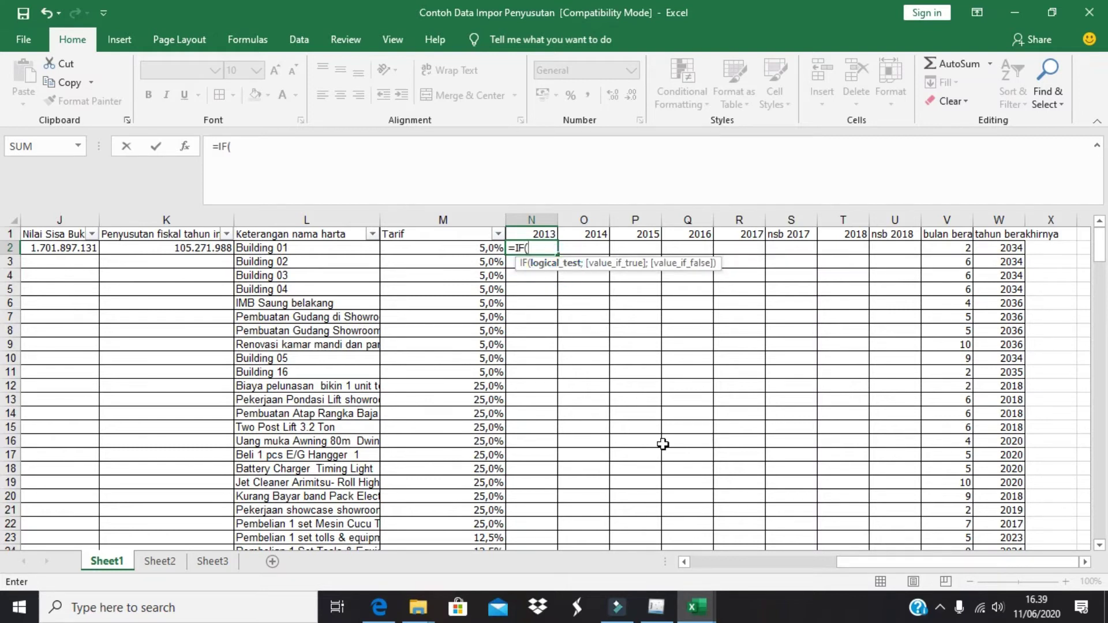
{"action": "left_click_drag", "start_coordinate": [845, 562], "coordinate": [700, 561]}
{"action": "left_click", "coordinate": [420, 248]}
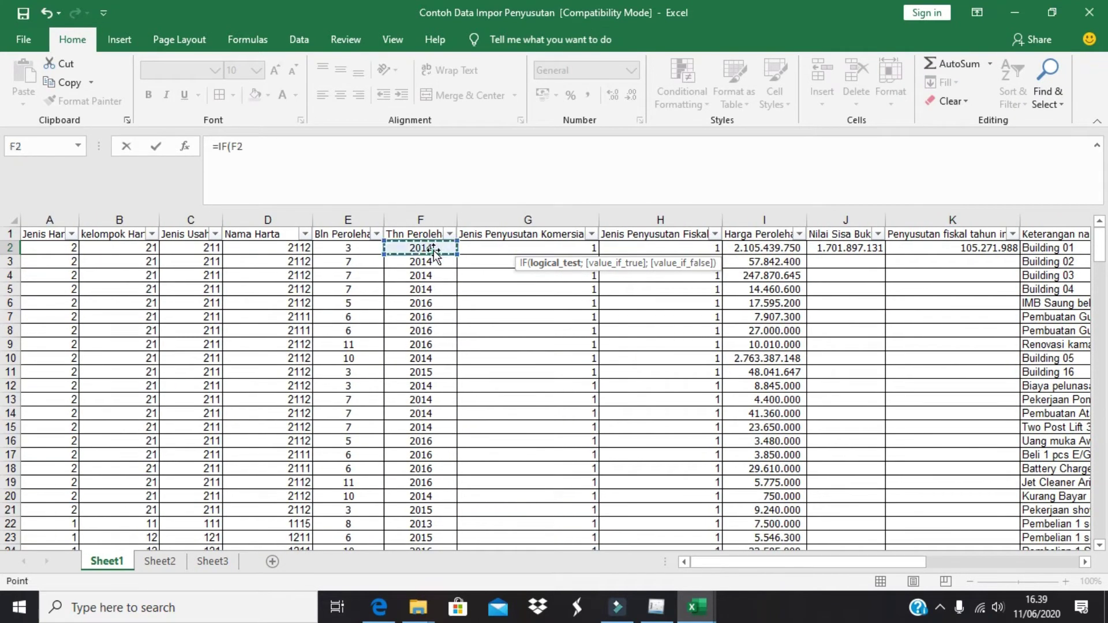
{"action": "left_click", "coordinate": [233, 146]}
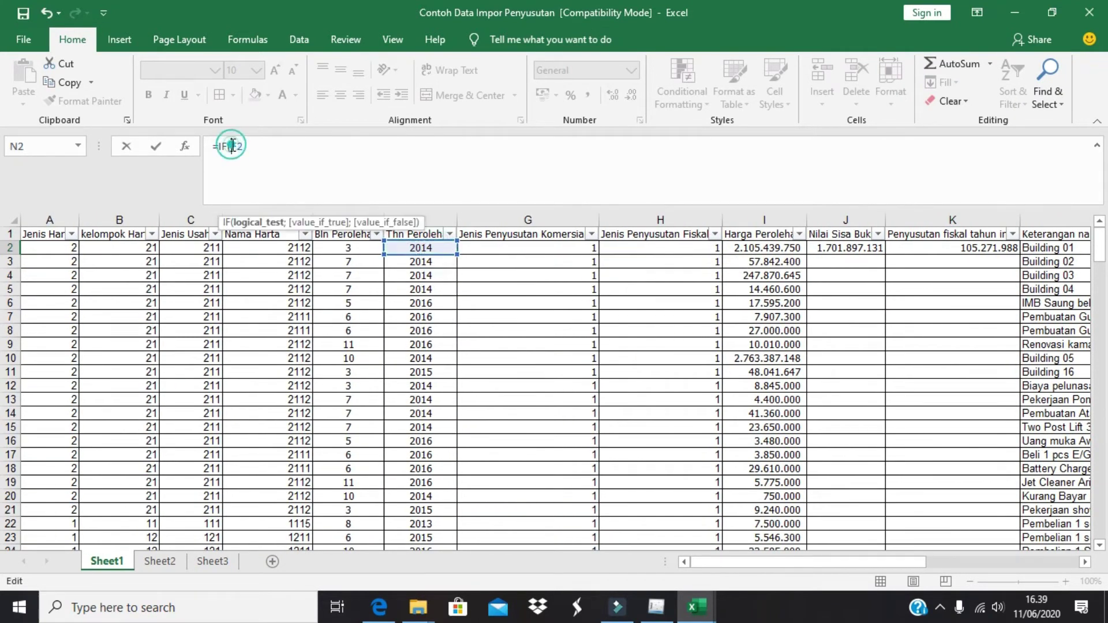
{"action": "type", "text": "$"}
{"action": "left_click", "coordinate": [297, 150]}
{"action": "type", "text": "="}
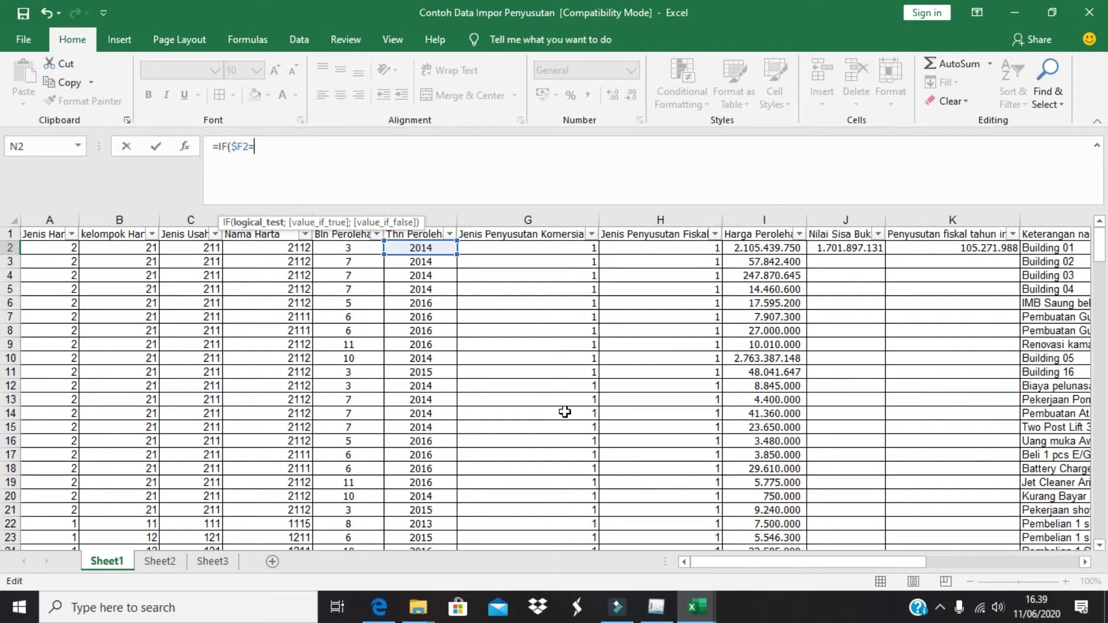
Complete the logical test in N2's formula by comparing $F2 with the 2013 heading as N$1, with its row absolute
{"action": "left_click_drag", "start_coordinate": [722, 564], "coordinate": [808, 570]}
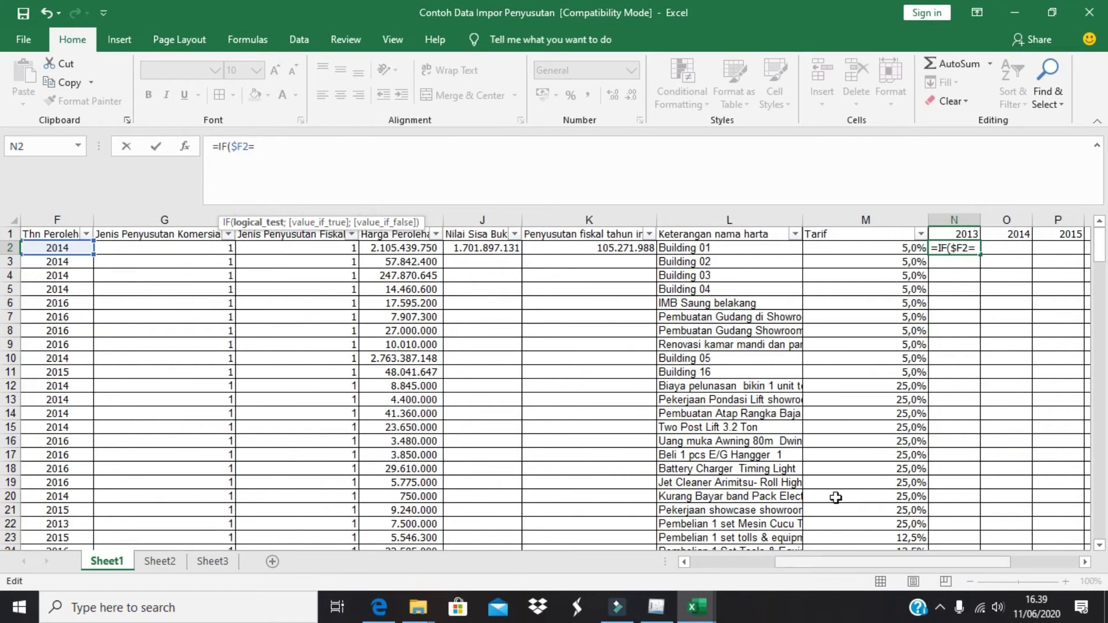
{"action": "left_click", "coordinate": [943, 232]}
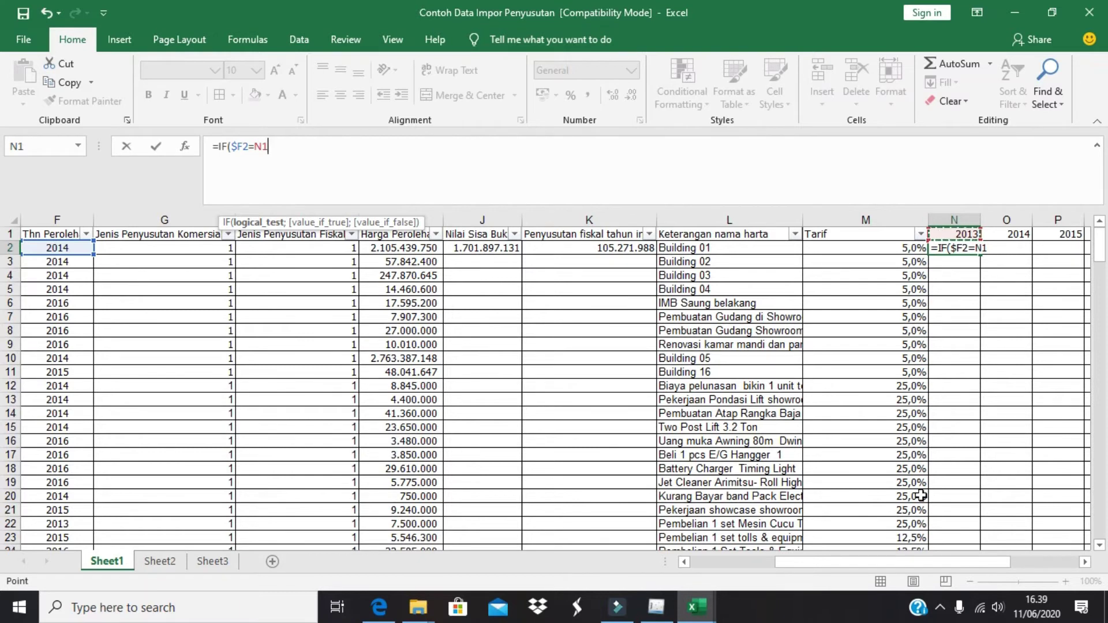
{"action": "scroll", "coordinate": [910, 566], "scroll_direction": "right", "scroll_amount": 1}
{"action": "left_click", "coordinate": [261, 147]}
{"action": "type", "text": "$"}
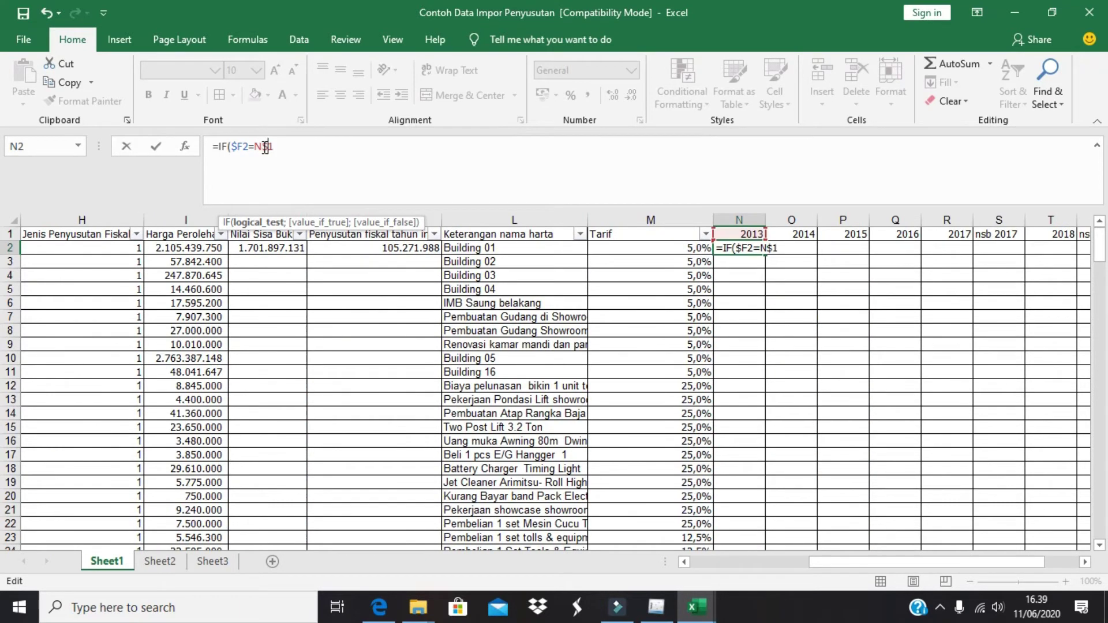
Begin the formula's value-if-true with ;(13-$E2, making the acquisition month's column absolute
{"action": "left_click", "coordinate": [293, 152]}
{"action": "type", "text": ";("}
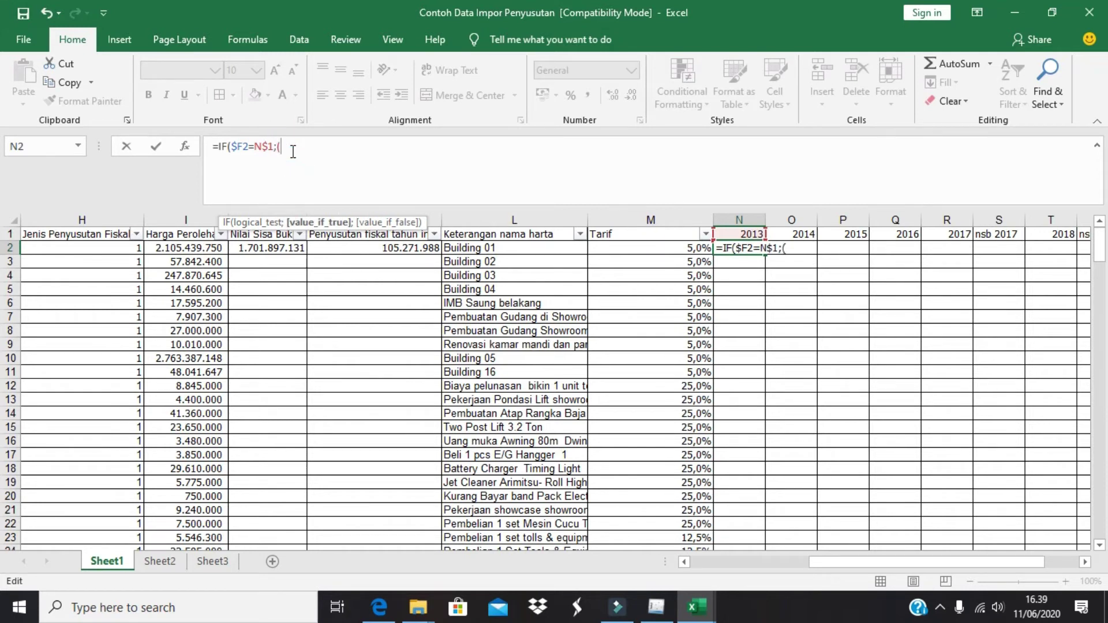
{"action": "type", "text": "13-"}
{"action": "left_click_drag", "start_coordinate": [845, 564], "coordinate": [768, 559]}
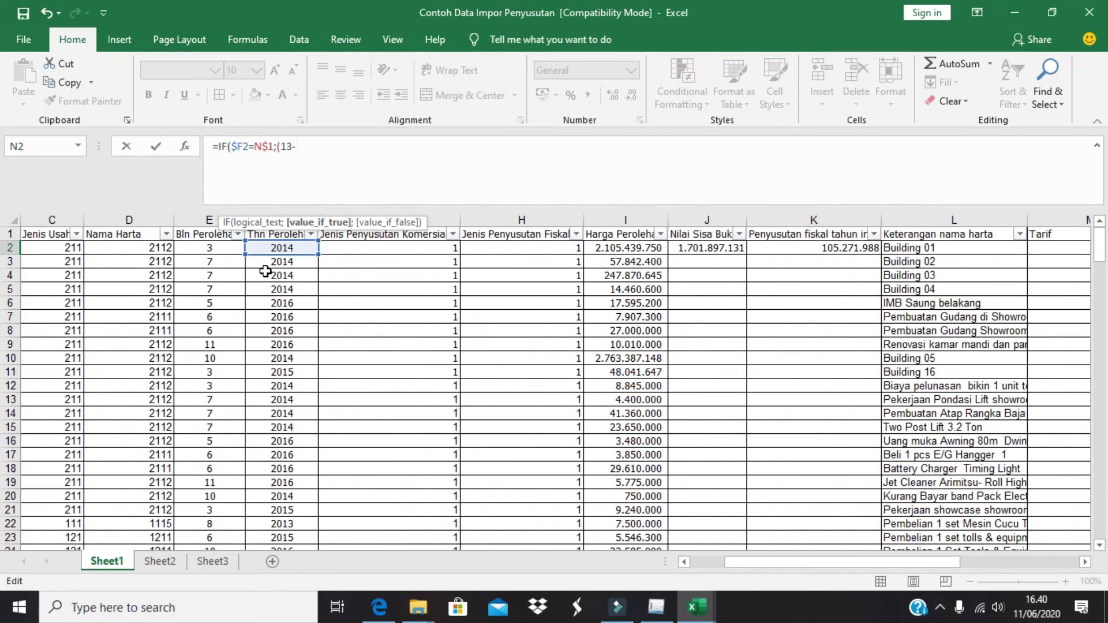
{"action": "left_click", "coordinate": [231, 248]}
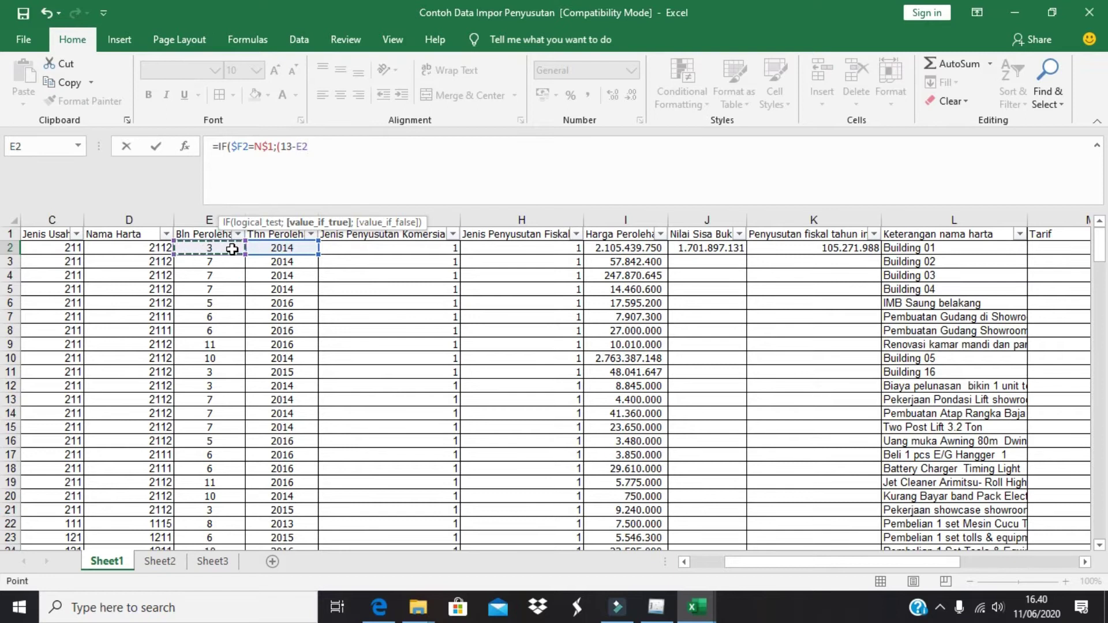
{"action": "left_click", "coordinate": [296, 152]}
{"action": "type", "text": "$"}
Close the month calculation, divide it by 12 and multiply it by the asset's rate as )/12*$M2
{"action": "left_click", "coordinate": [322, 152]}
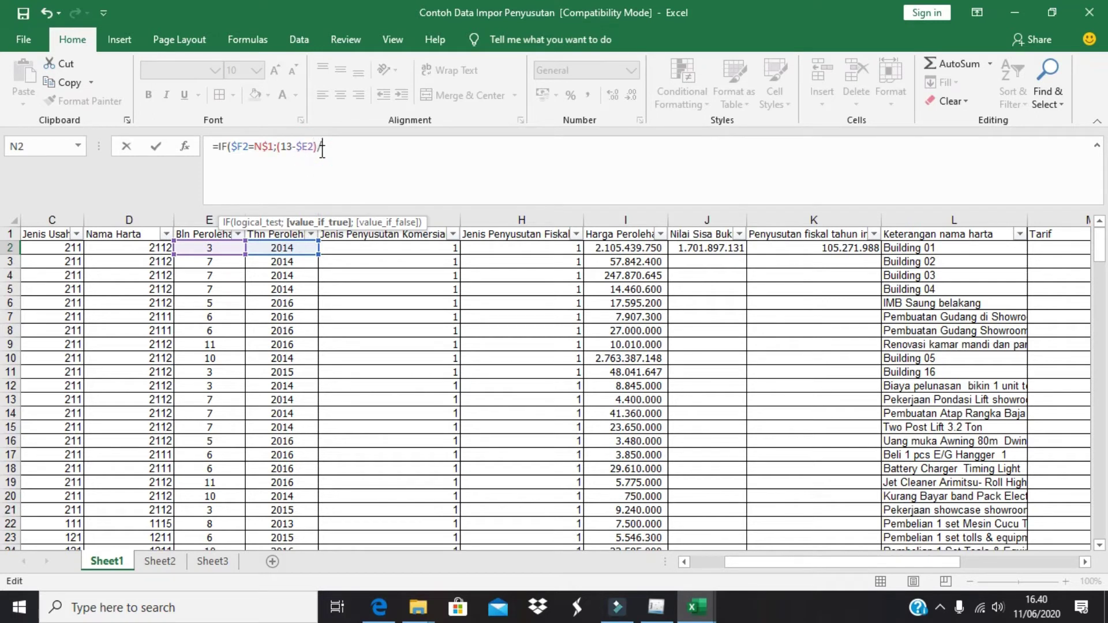
{"action": "type", "text": ")/12*"}
{"action": "left_click", "coordinate": [1051, 253]}
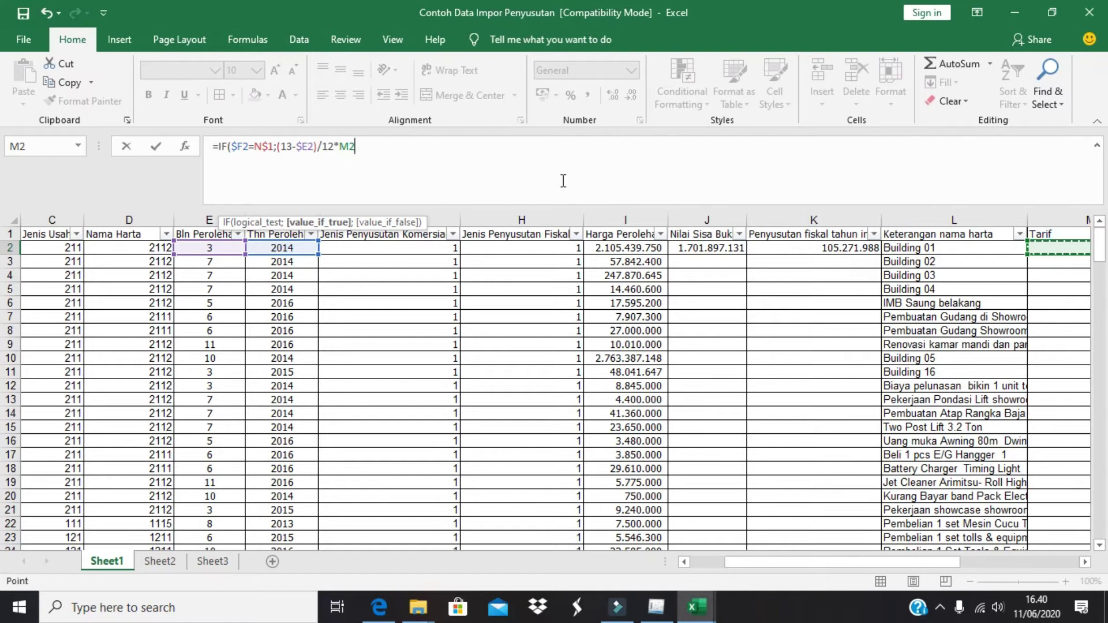
{"action": "left_click", "coordinate": [338, 146]}
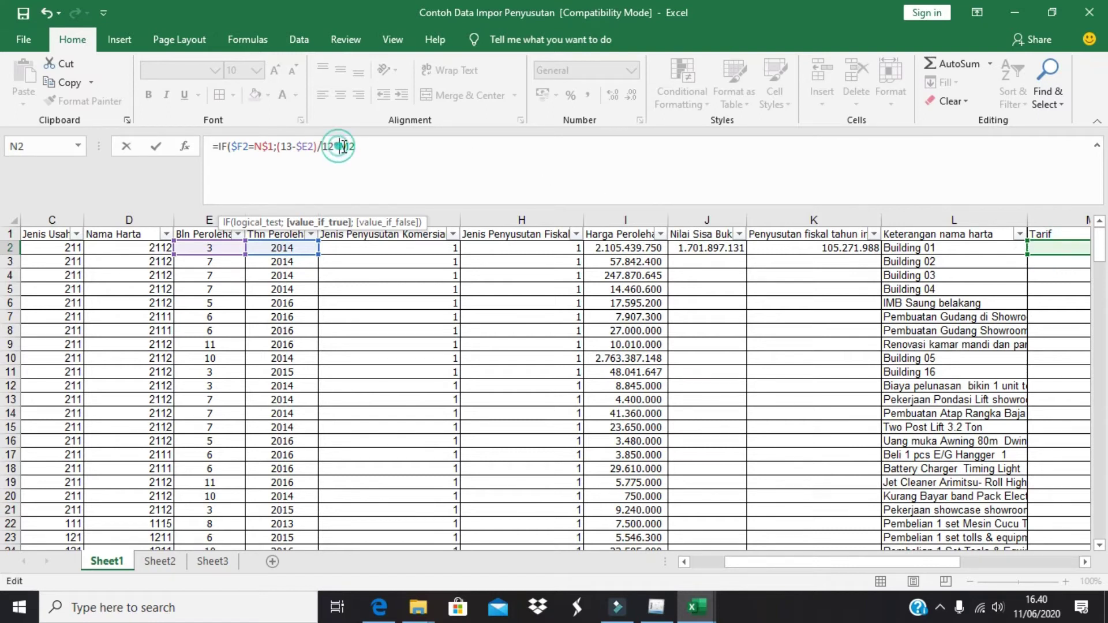
{"action": "type", "text": "$"}
Multiply the value-if-true by the acquisition price, adding *$I2 with its column absolute
{"action": "left_click", "coordinate": [444, 147]}
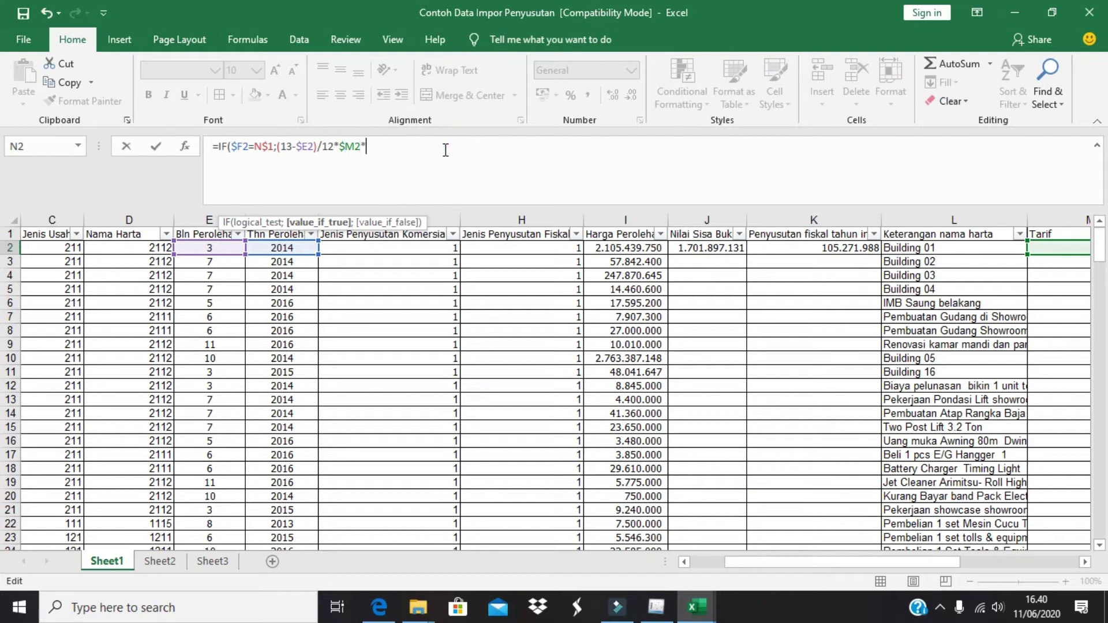
{"action": "type", "text": "*"}
{"action": "left_click", "coordinate": [629, 248]}
{"action": "left_click", "coordinate": [375, 148]}
{"action": "key", "text": "Left"}
{"action": "key", "text": "Left"}
{"action": "type", "text": "$"}
{"action": "key", "text": "Right"}
{"action": "key", "text": "Right"}
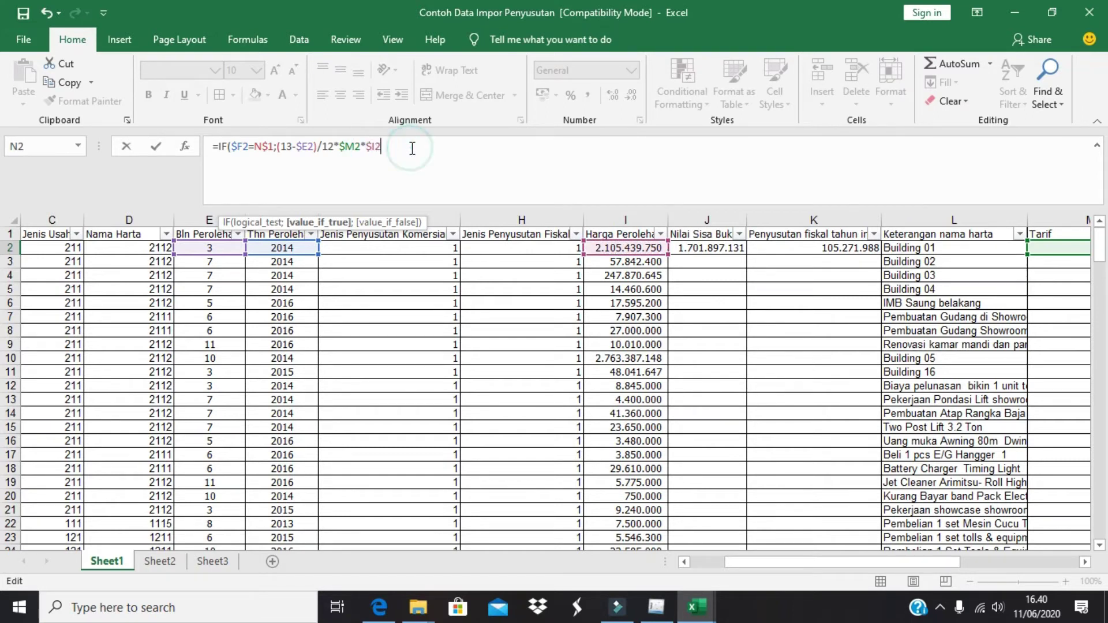
Start the value-if-false of N2's formula with a nested IF containing an OR test, ;IF(OR(
{"action": "type", "text": ";"}
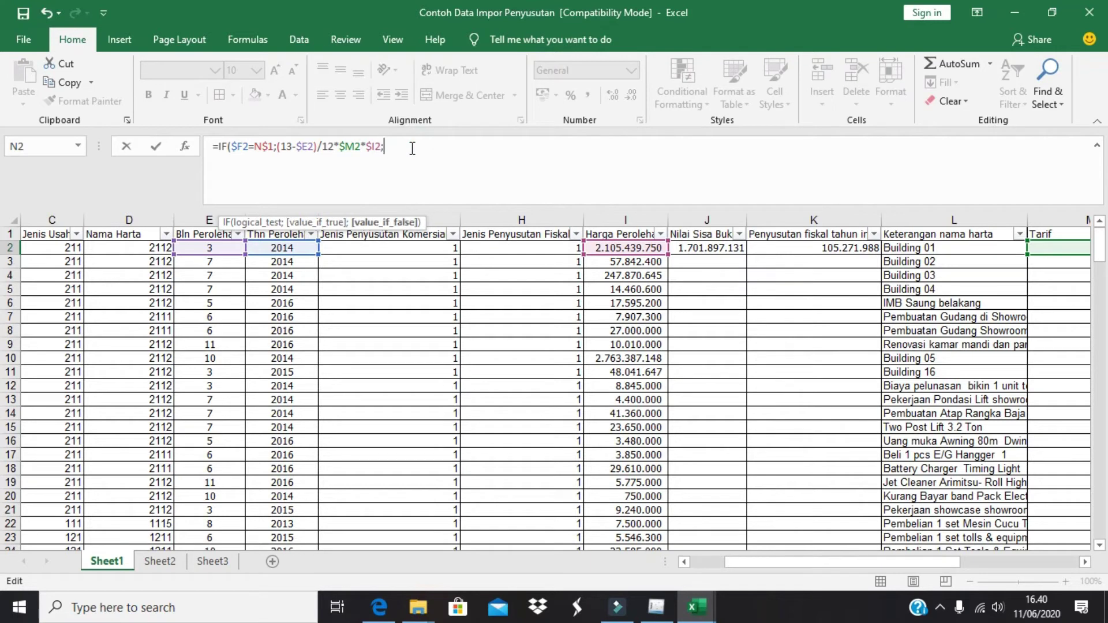
{"action": "type", "text": "IF"}
{"action": "left_click", "coordinate": [432, 238]}
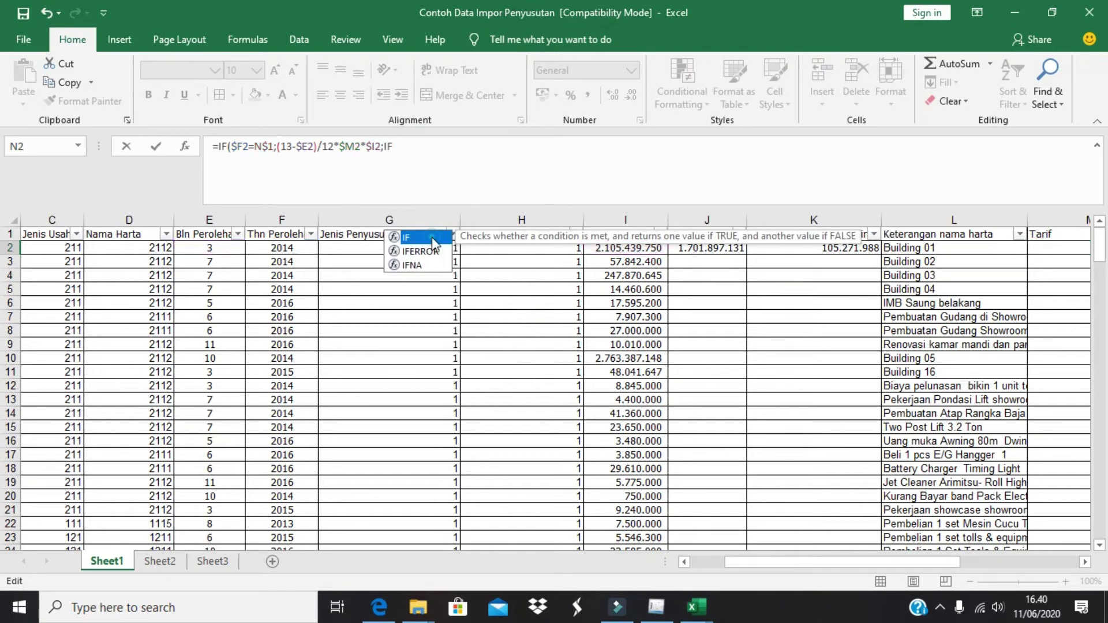
{"action": "type", "text": "(OR"}
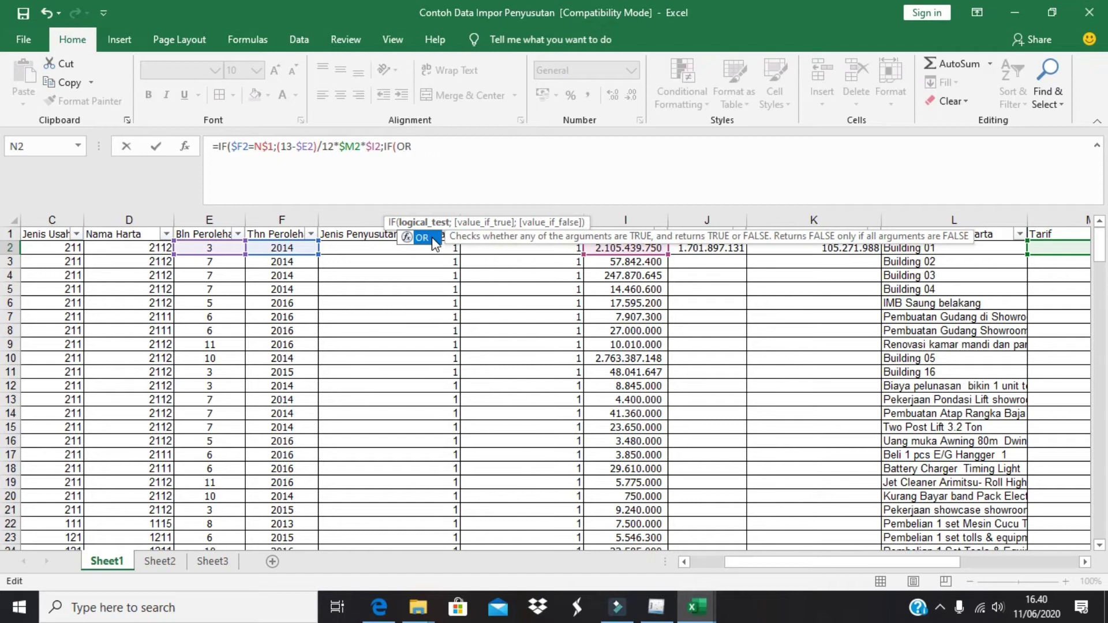
{"action": "type", "text": "("}
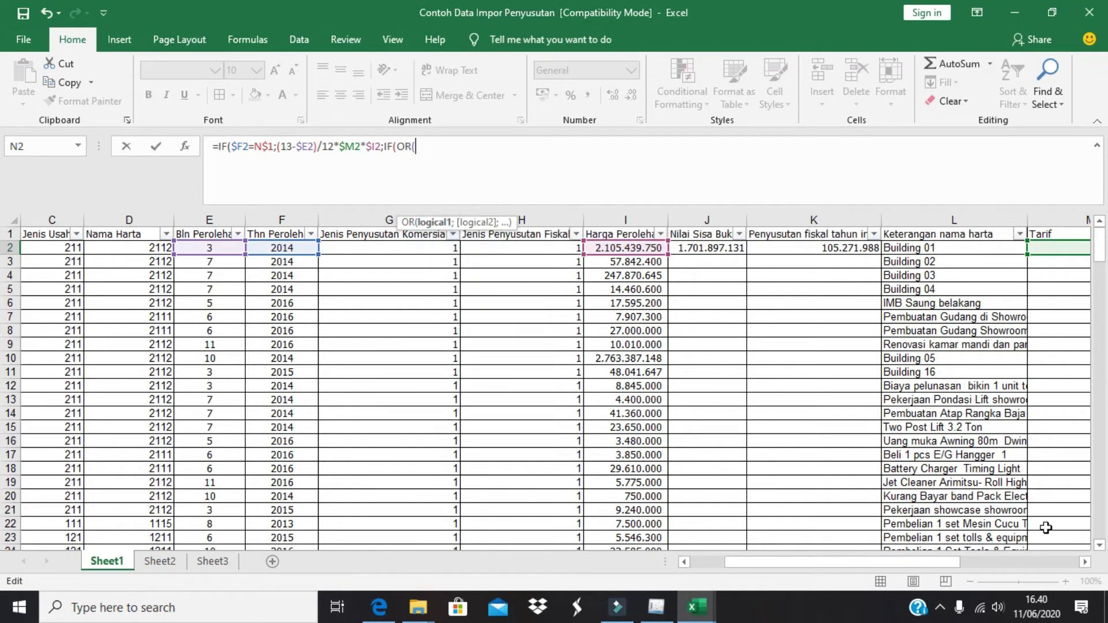
Enter N$1<$F2 as the first OR condition, for years before the acquisition year
{"action": "left_click_drag", "start_coordinate": [939, 562], "coordinate": [989, 532]}
{"action": "left_click", "coordinate": [898, 234]}
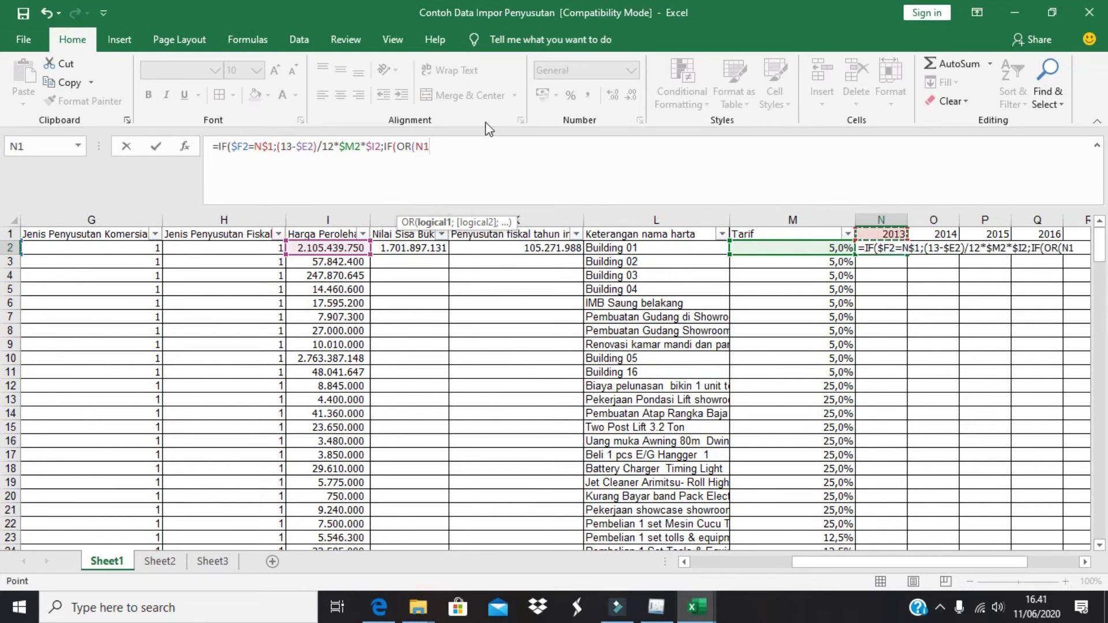
{"action": "left_click", "coordinate": [426, 145]}
{"action": "type", "text": "$"}
{"action": "left_click", "coordinate": [487, 146]}
{"action": "left_click_drag", "start_coordinate": [875, 562], "coordinate": [843, 567]}
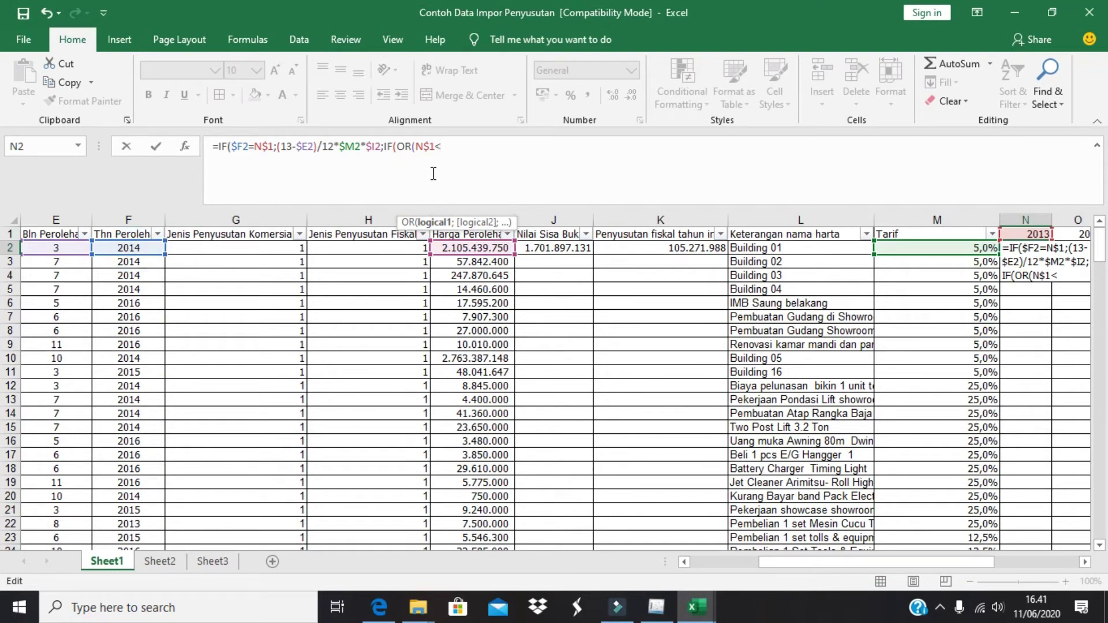
{"action": "left_click", "coordinate": [143, 249]}
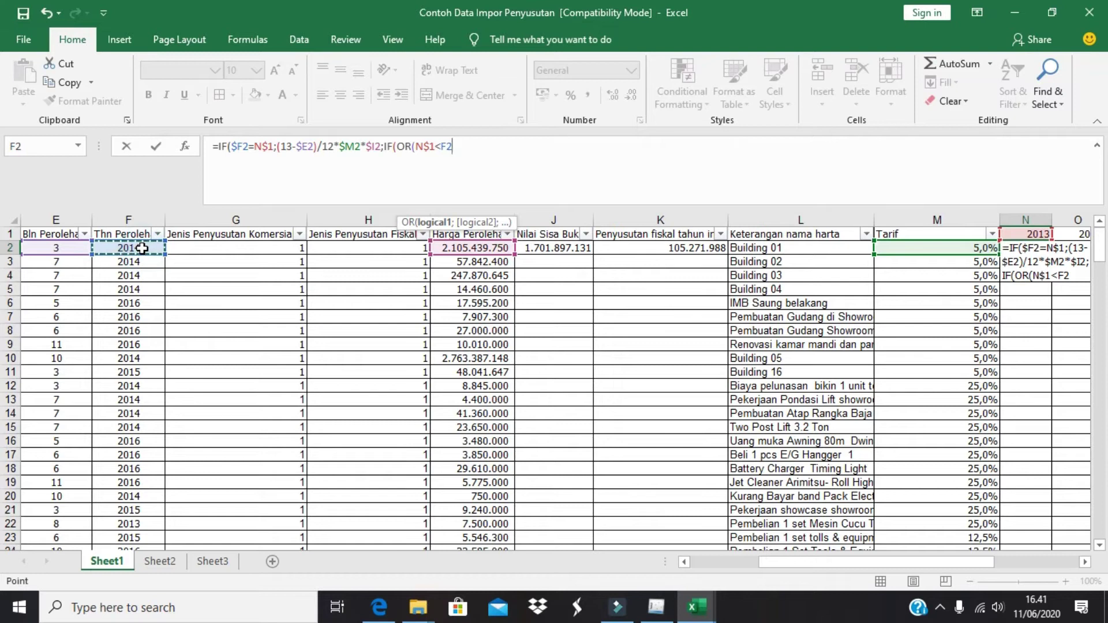
{"action": "left_click", "coordinate": [443, 147]}
{"action": "type", "text": "$"}
{"action": "left_click", "coordinate": [583, 153]}
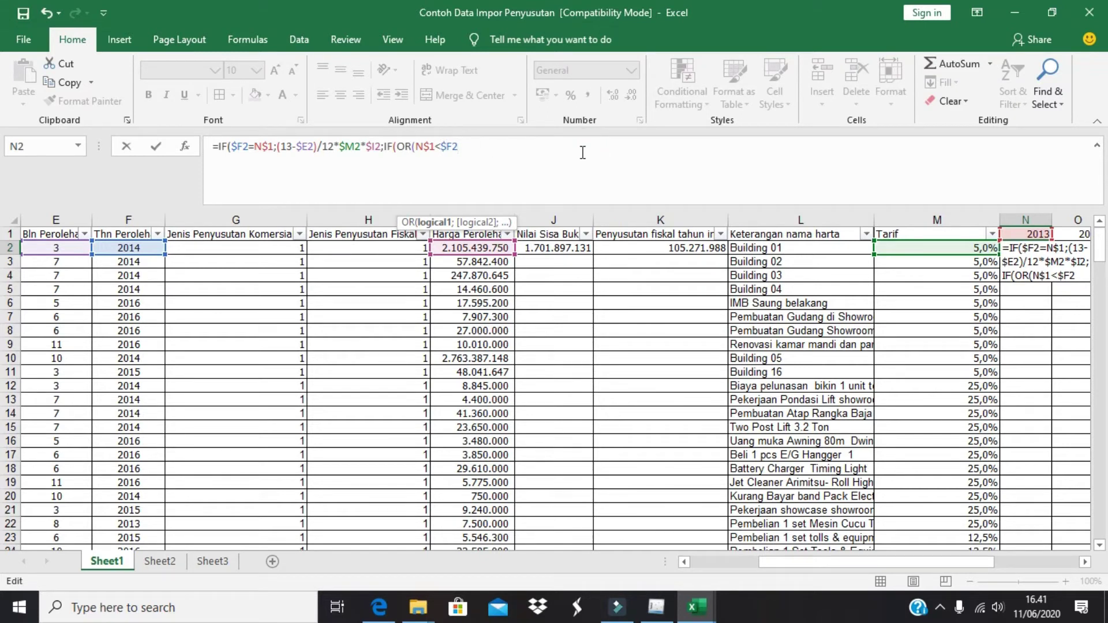
Add ;N$1>$W2); as the second OR condition, for years after the ending year, and close the OR test
{"action": "type", "text": ";::"}
{"action": "key", "text": "BackSpace"}
{"action": "key", "text": "BackSpace"}
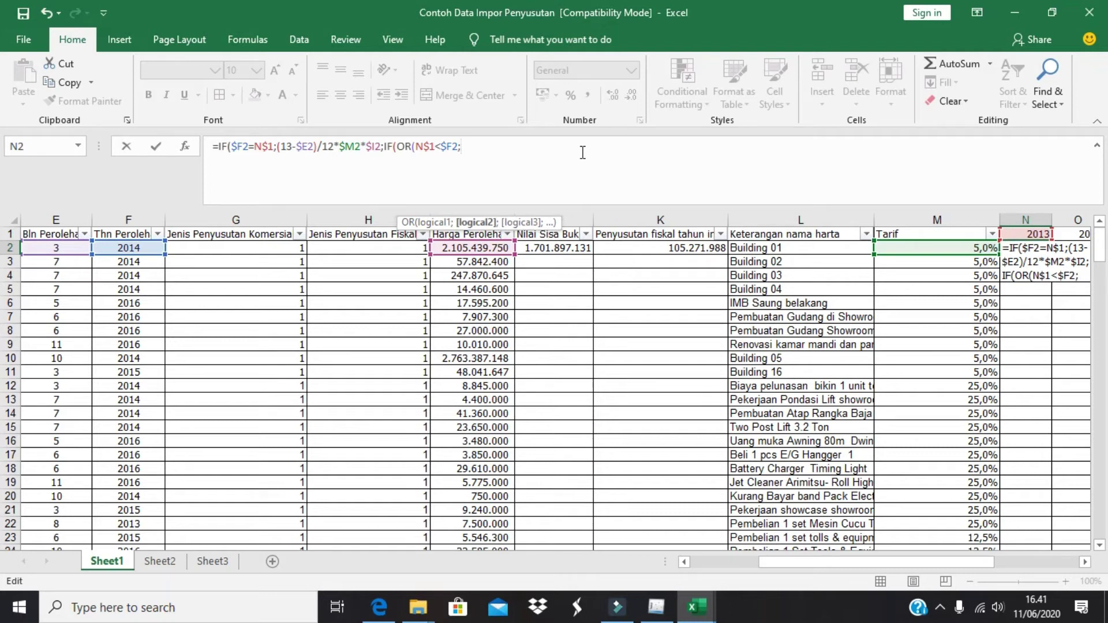
{"action": "left_click_drag", "start_coordinate": [791, 561], "coordinate": [825, 567]}
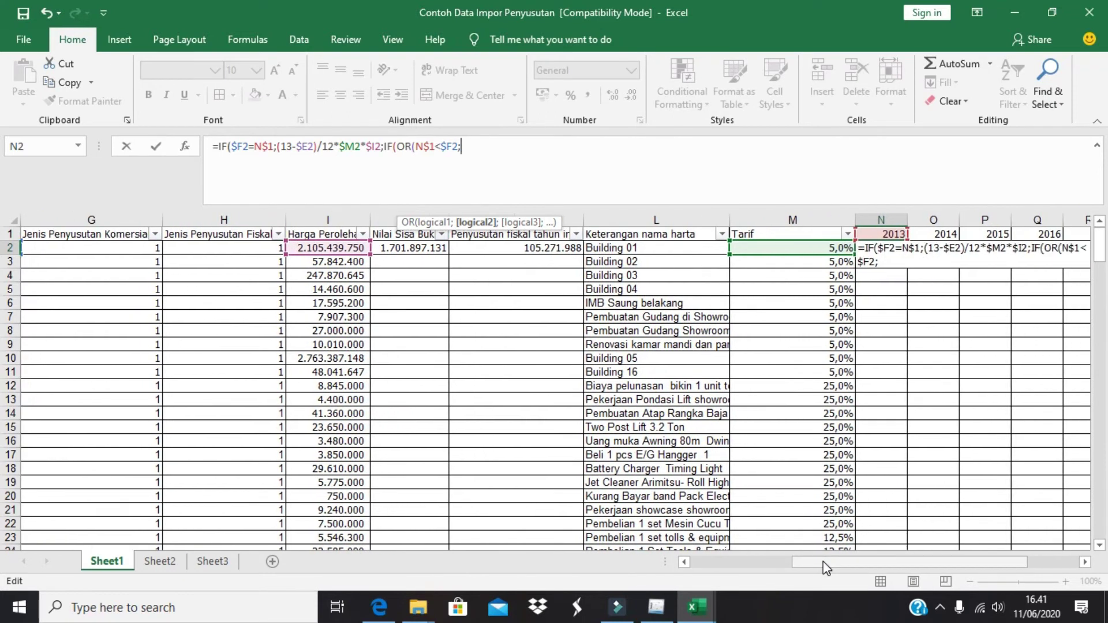
{"action": "left_click", "coordinate": [889, 234]}
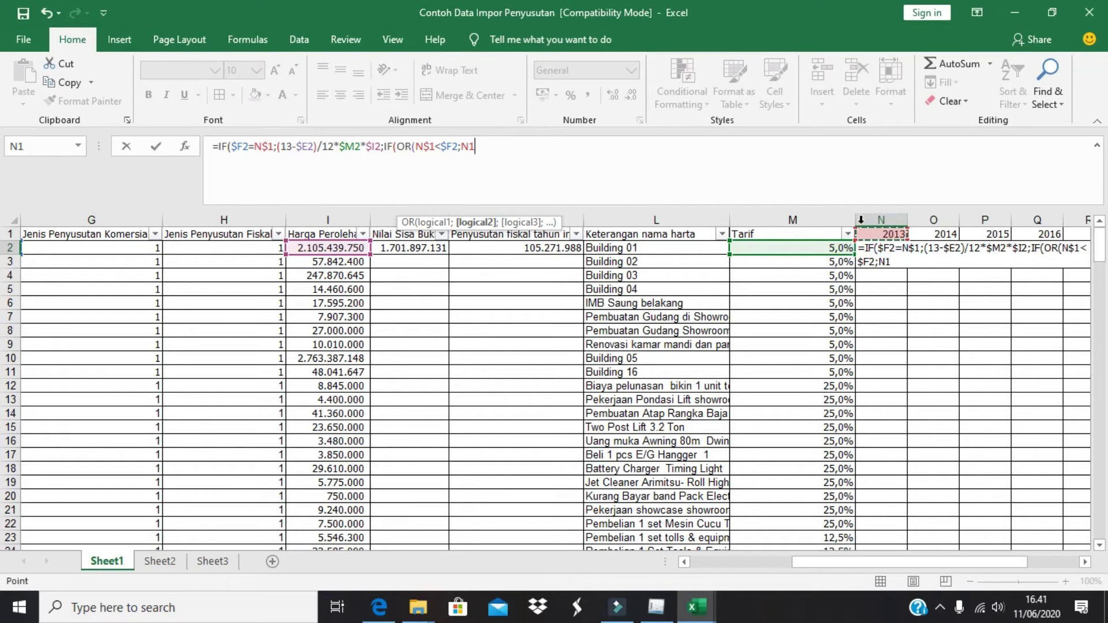
{"action": "left_click", "coordinate": [470, 147]}
{"action": "type", "text": "$"}
{"action": "left_click", "coordinate": [598, 154]}
{"action": "left_click_drag", "start_coordinate": [820, 558], "coordinate": [908, 562]}
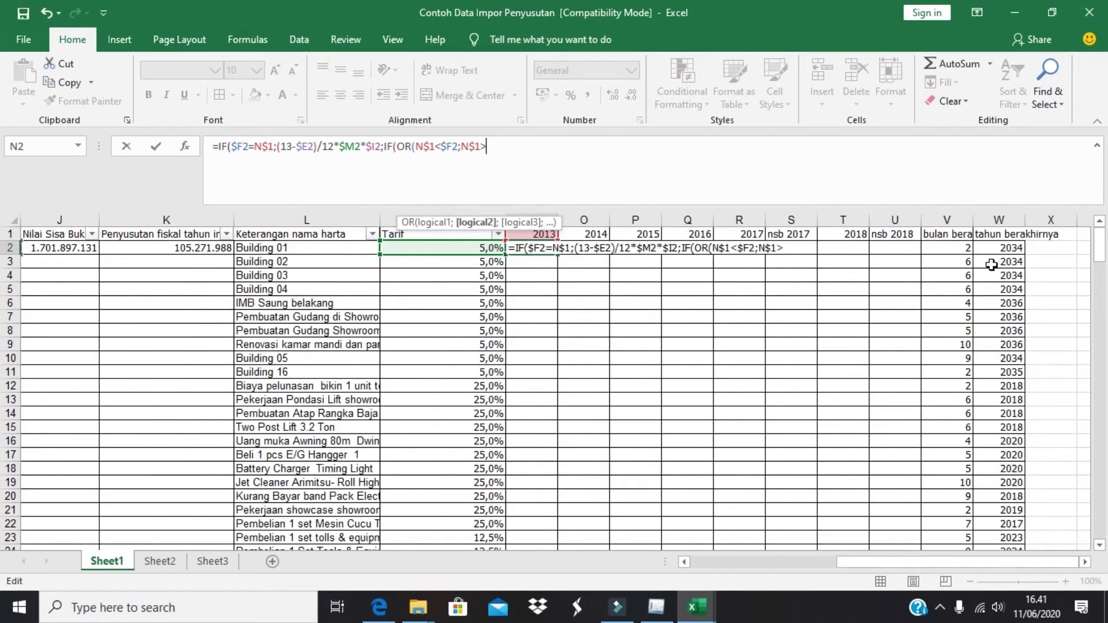
{"action": "left_click", "coordinate": [990, 247]}
{"action": "left_click", "coordinate": [490, 150]}
{"action": "type", "text": "$W2);"}
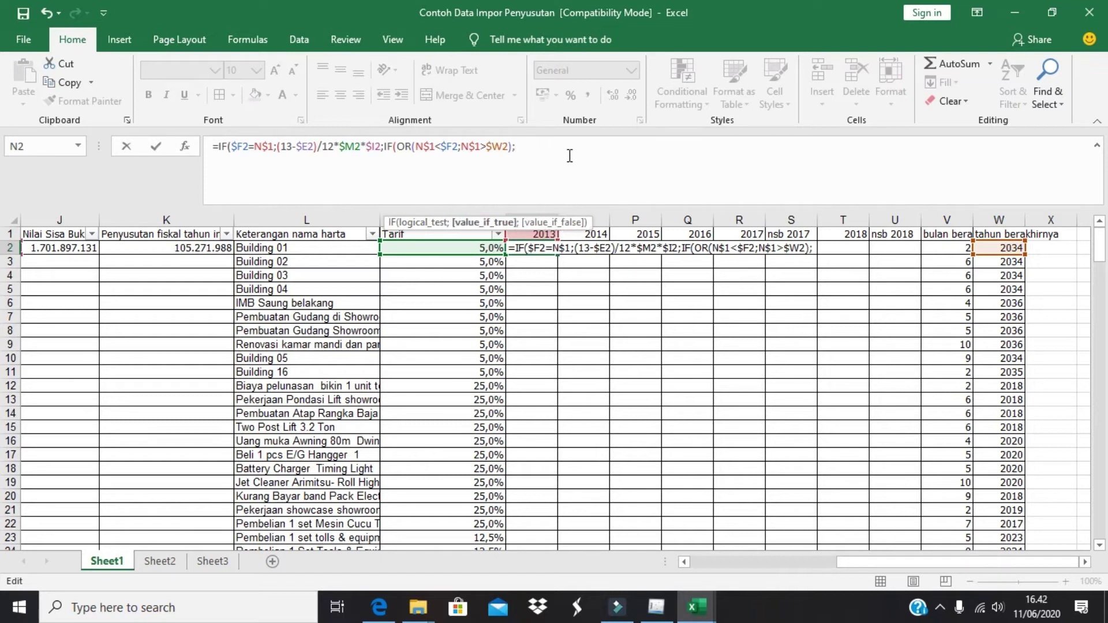
Set the OR case's result to 0 and open a third nested IF in N2's formula
{"action": "type", "text": "0"}
{"action": "type", "text": ";"}
{"action": "type", "text": "IF("}
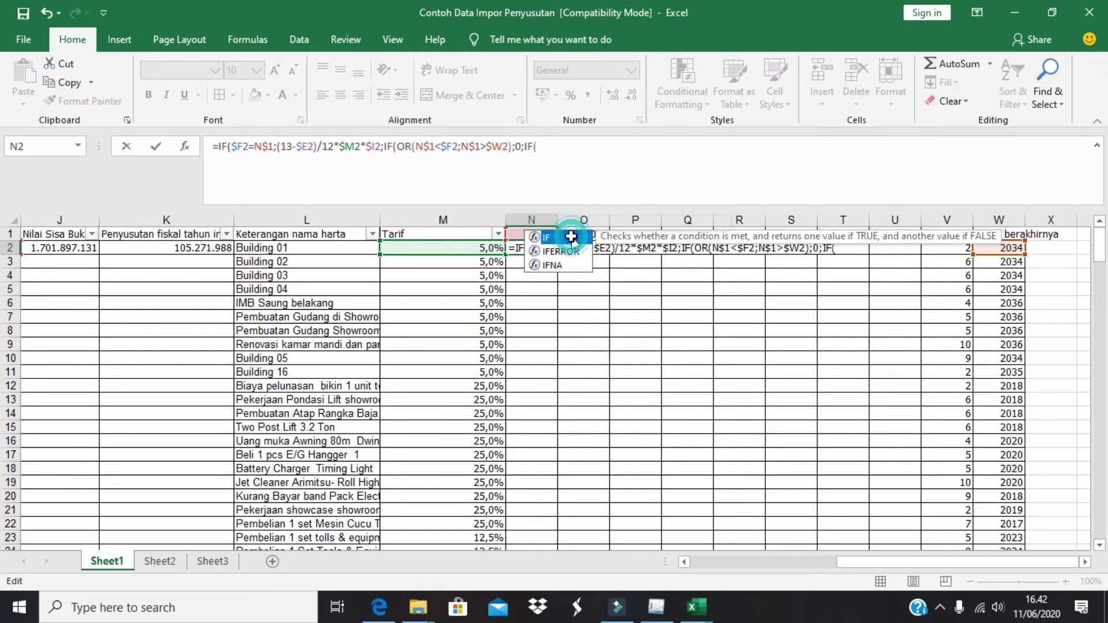
{"action": "double_click", "coordinate": [572, 237]}
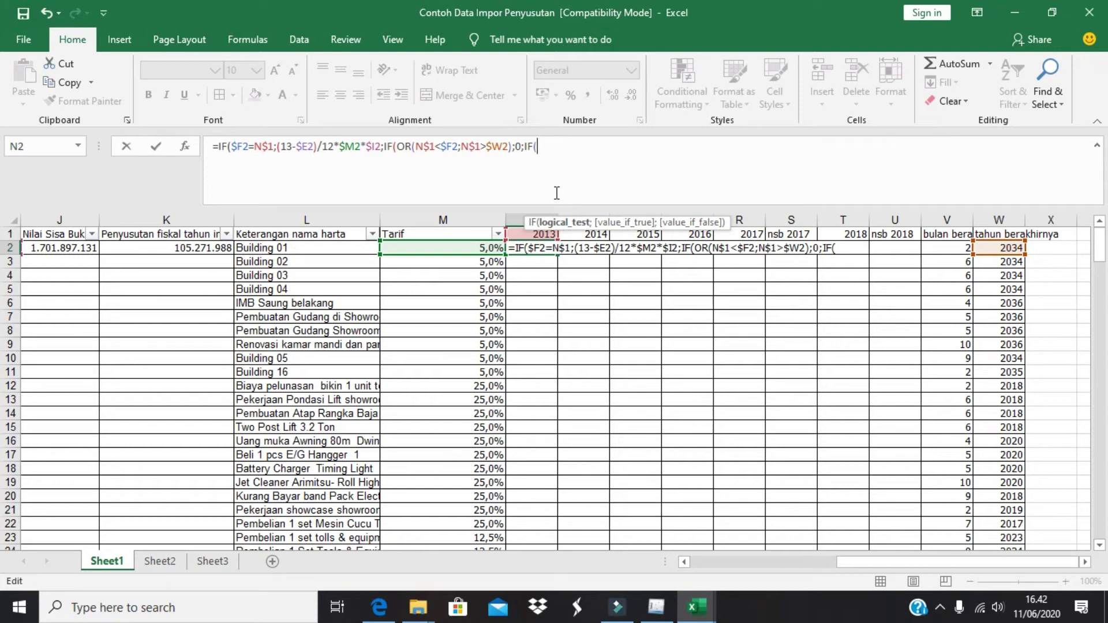
Enter N$1=$W2; as the third IF's logical test, comparing the year heading with the asset's ending year
{"action": "left_click", "coordinate": [523, 236]}
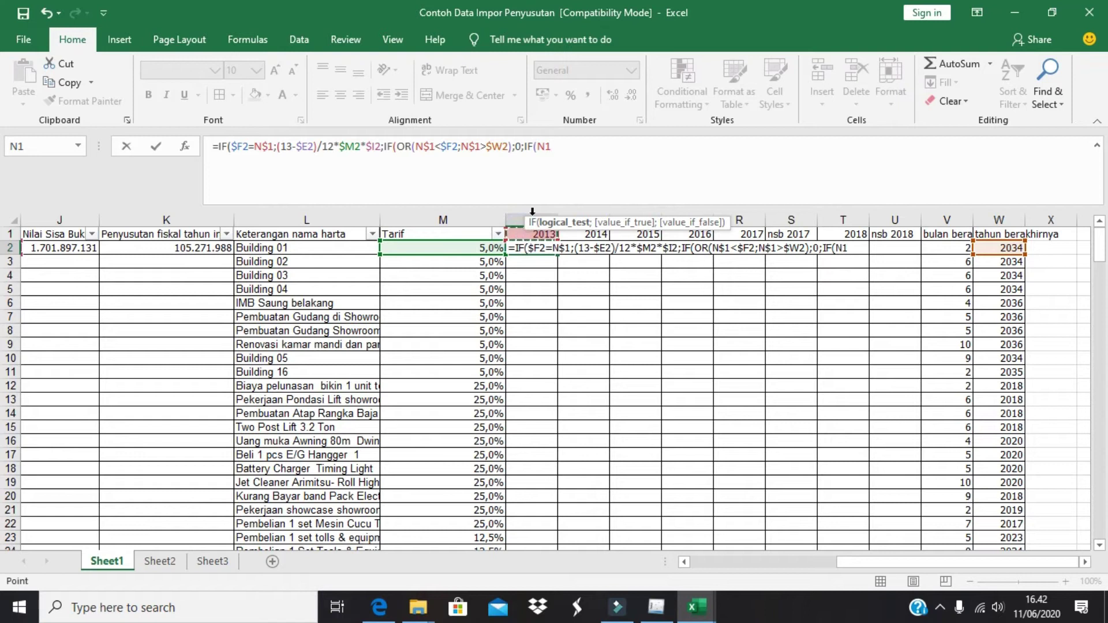
{"action": "left_click", "coordinate": [545, 148]}
{"action": "type", "text": "$"}
{"action": "left_click", "coordinate": [678, 140]}
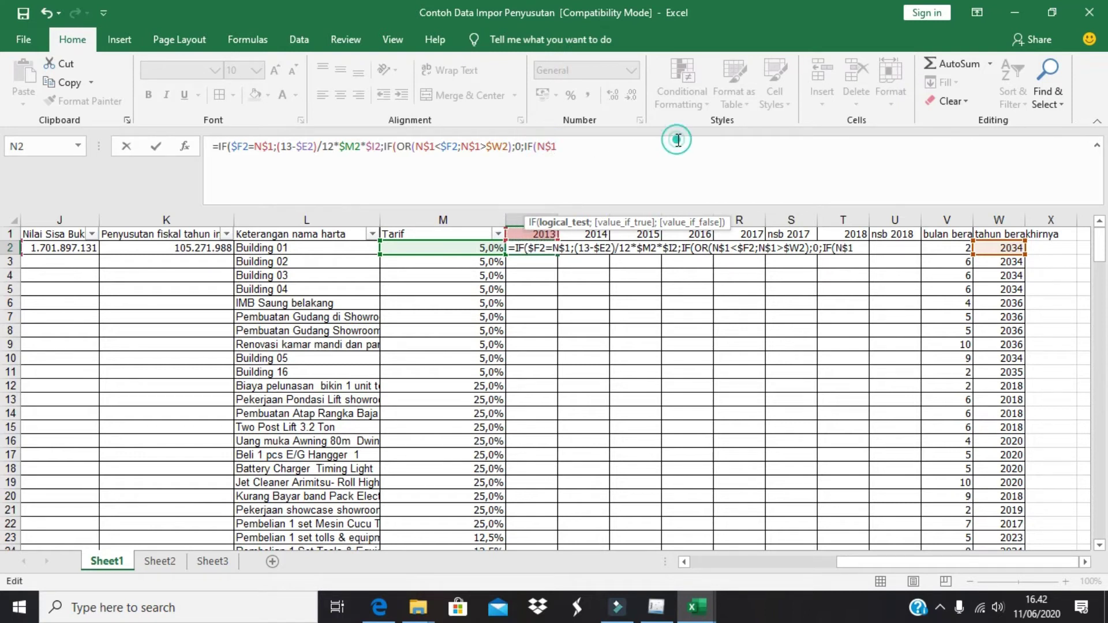
{"action": "type", "text": "="}
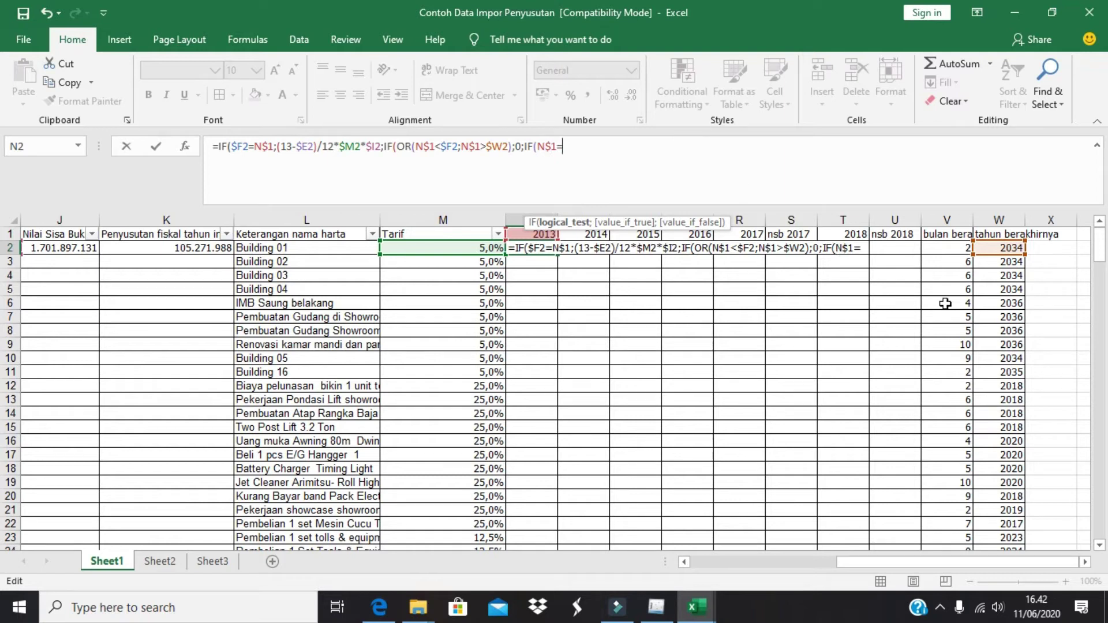
{"action": "left_click", "coordinate": [573, 148]}
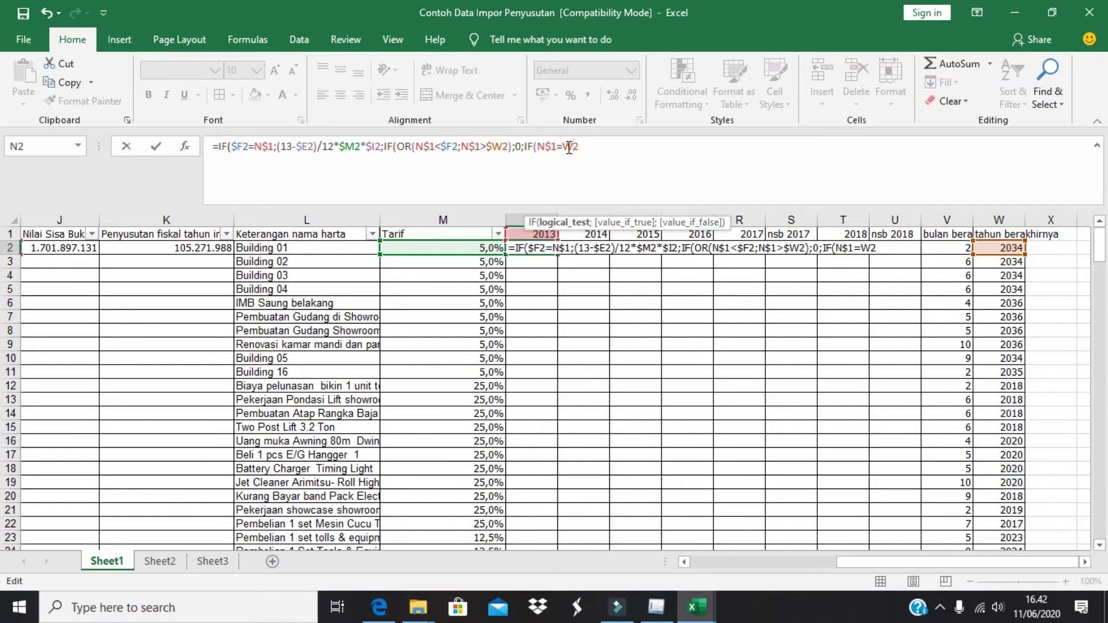
{"action": "left_click", "coordinate": [568, 147]}
{"action": "type", "text": "$"}
{"action": "left_click", "coordinate": [634, 146]}
{"action": "type", "text": ";"}
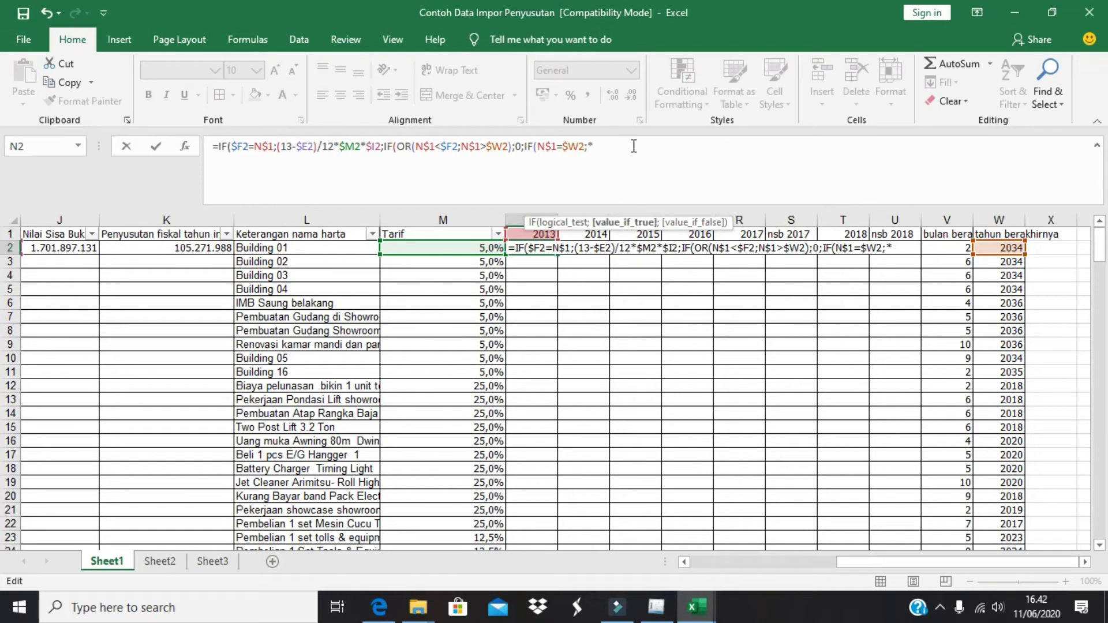
{"action": "type", "text": "*"}
{"action": "left_click", "coordinate": [455, 246]}
{"action": "left_click", "coordinate": [594, 145]}
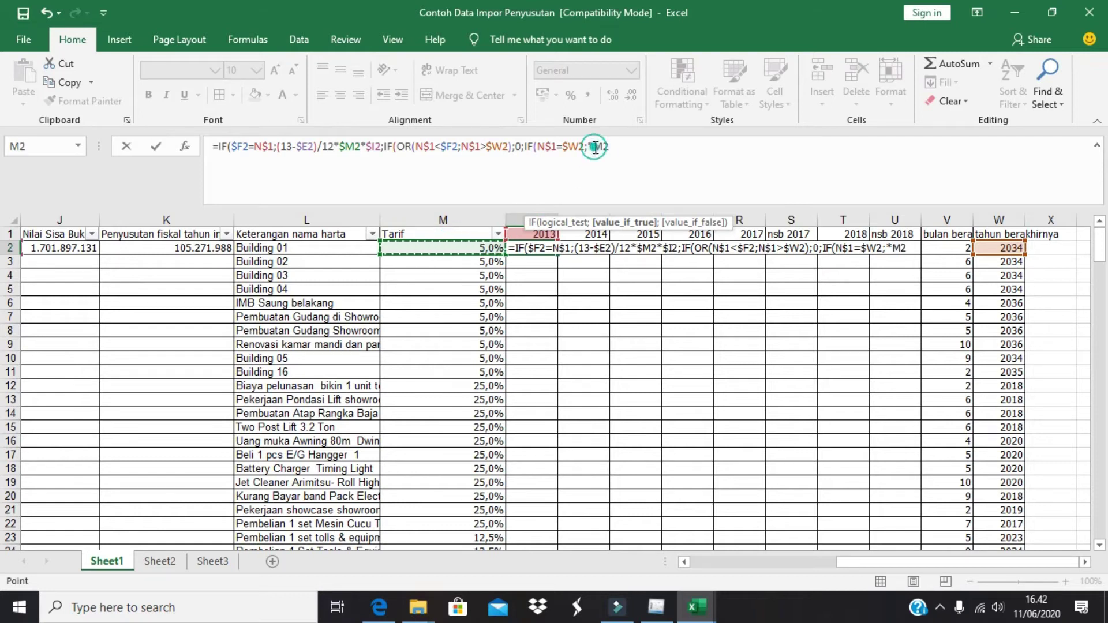
{"action": "type", "text": "$"}
{"action": "left_click", "coordinate": [632, 150]}
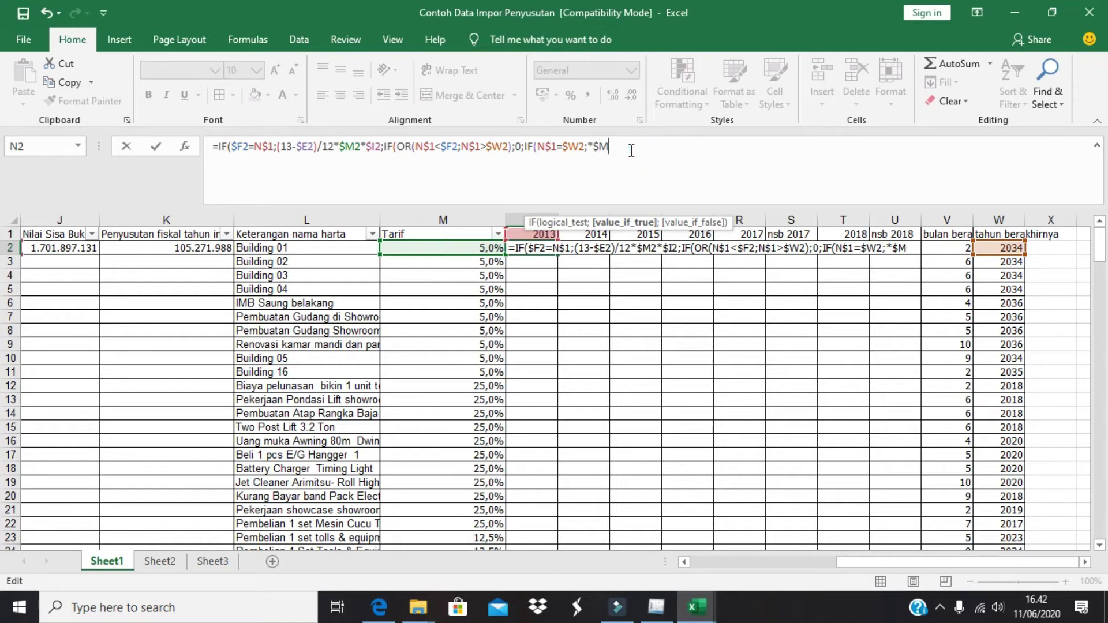
{"action": "key", "text": "BackSpace"}
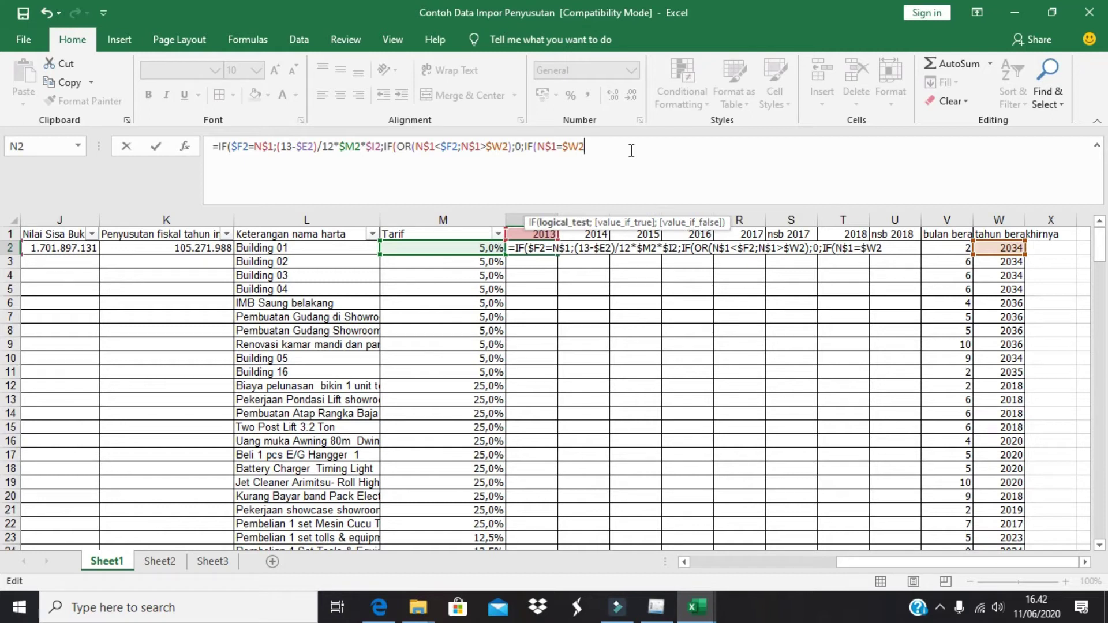
{"action": "type", "text": ";"}
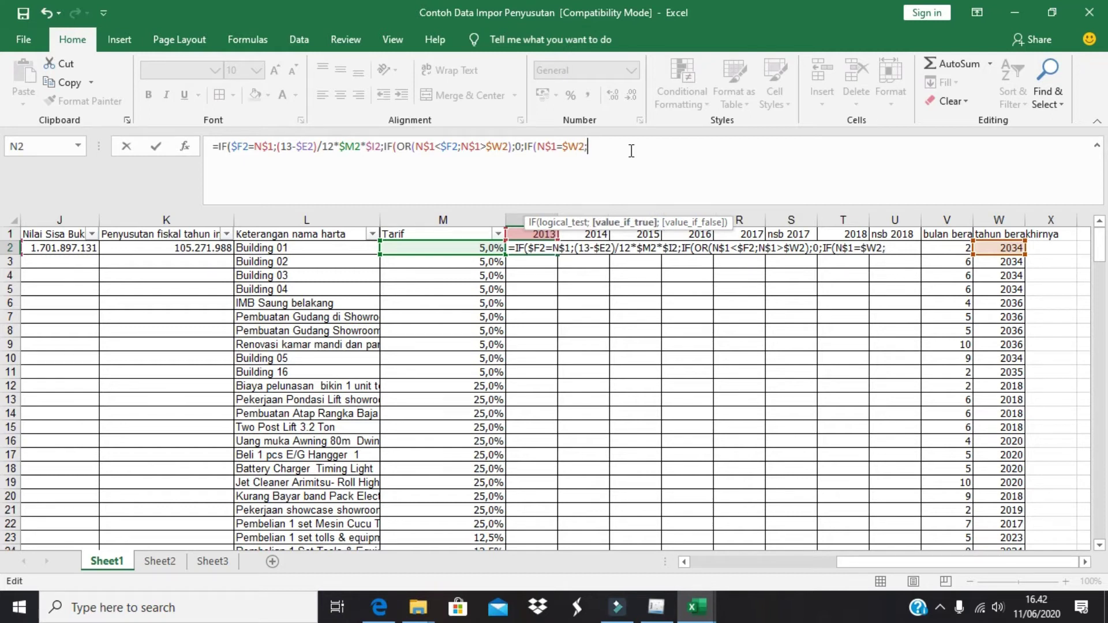
Start the third IF's true value in N2's formula with $M2*$I2*, multiplying the rate by the acquisition cost
{"action": "left_click", "coordinate": [482, 248]}
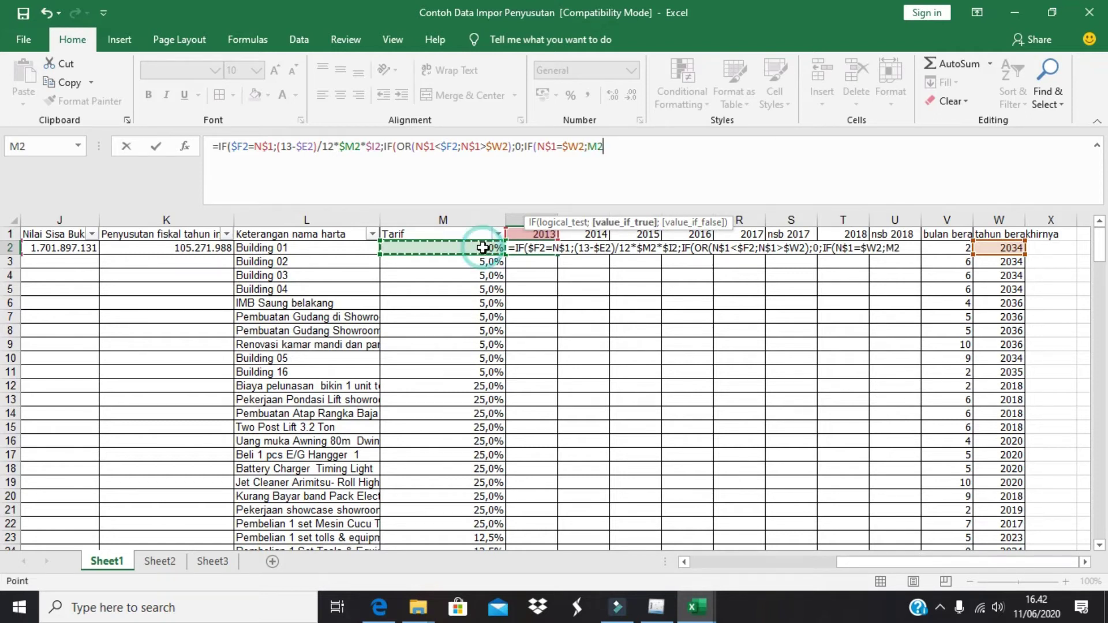
{"action": "left_click", "coordinate": [587, 148]}
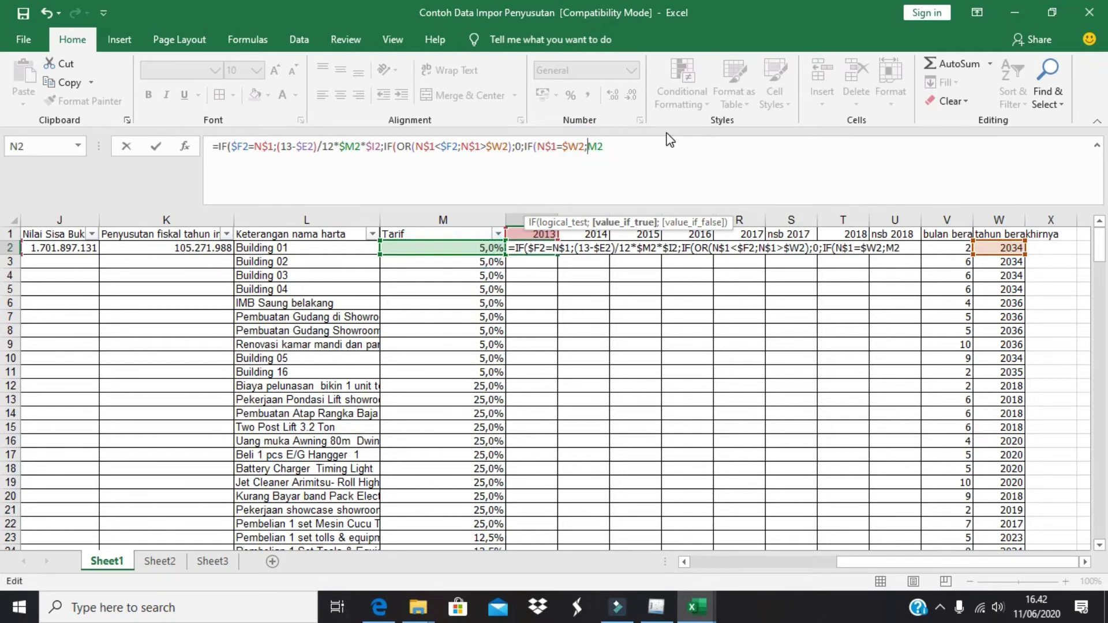
{"action": "type", "text": "$M2*"}
{"action": "mouse_move", "coordinate": [850, 562]}
{"action": "left_mouse_down"}
{"action": "mouse_move", "coordinate": [819, 561]}
{"action": "mouse_move", "coordinate": [840, 561]}
{"action": "left_mouse_up"}
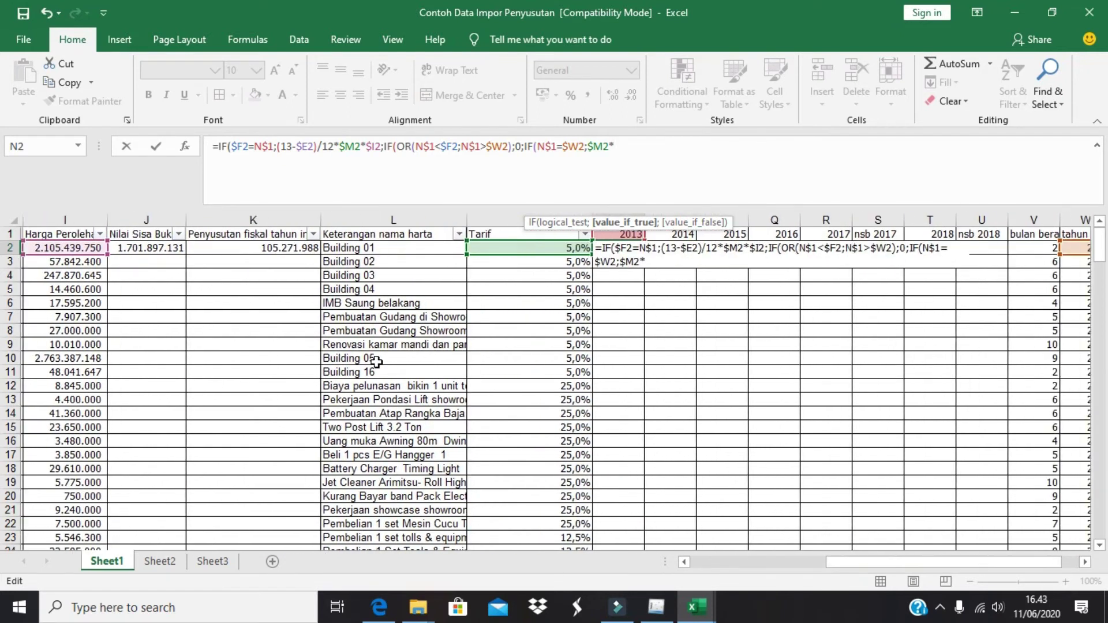
{"action": "left_click", "coordinate": [62, 248]}
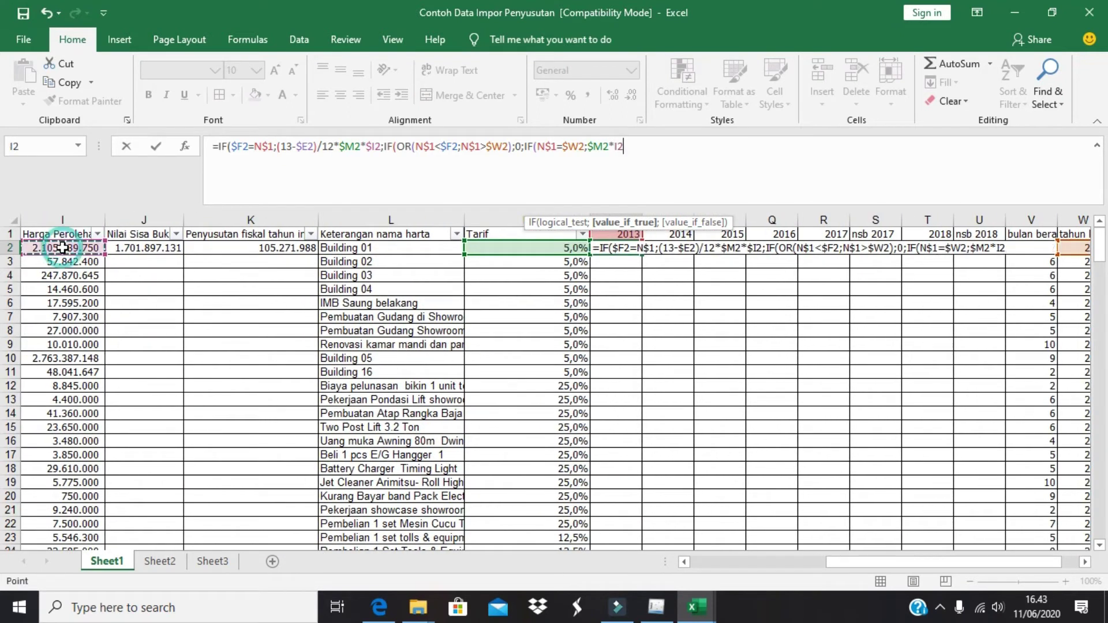
{"action": "left_click", "coordinate": [612, 145]}
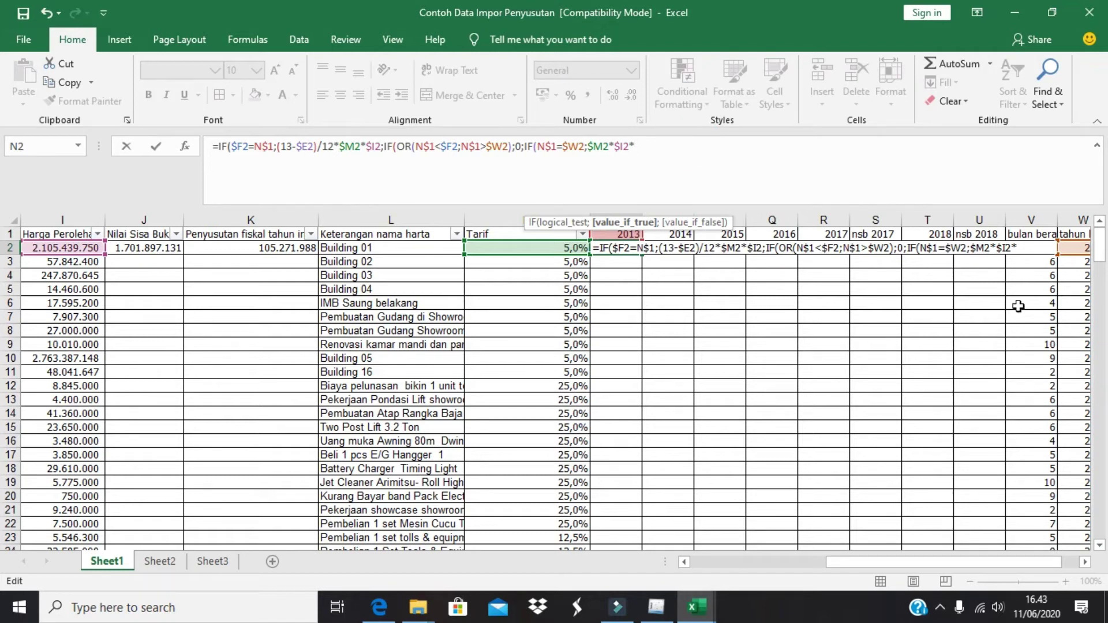
Complete the third IF's true value with $V2/12, using the ending month, and open its false value with ;(
{"action": "left_click", "coordinate": [1041, 251]}
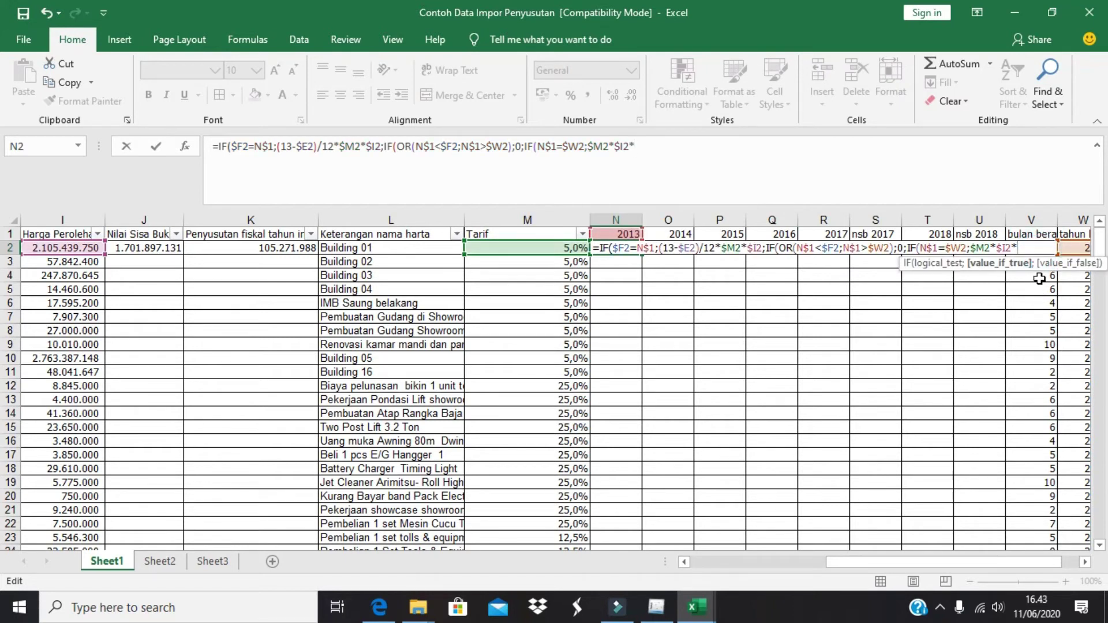
{"action": "left_click", "coordinate": [1039, 279]}
{"action": "key", "text": "Up"}
{"action": "key", "text": "Up"}
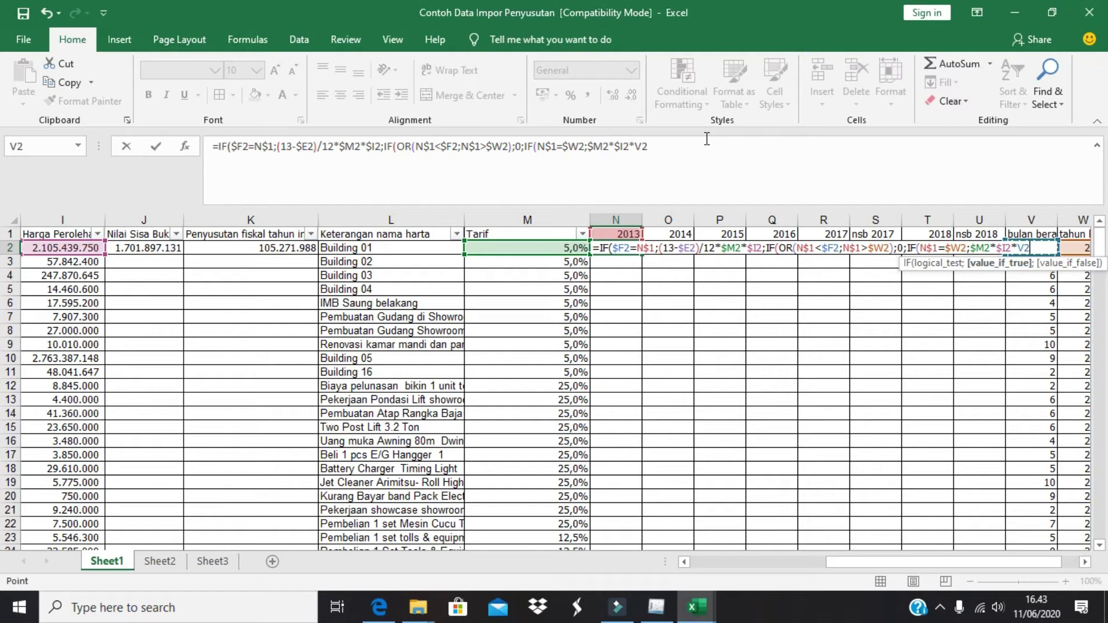
{"action": "left_click", "coordinate": [638, 148]}
{"action": "type", "text": "$"}
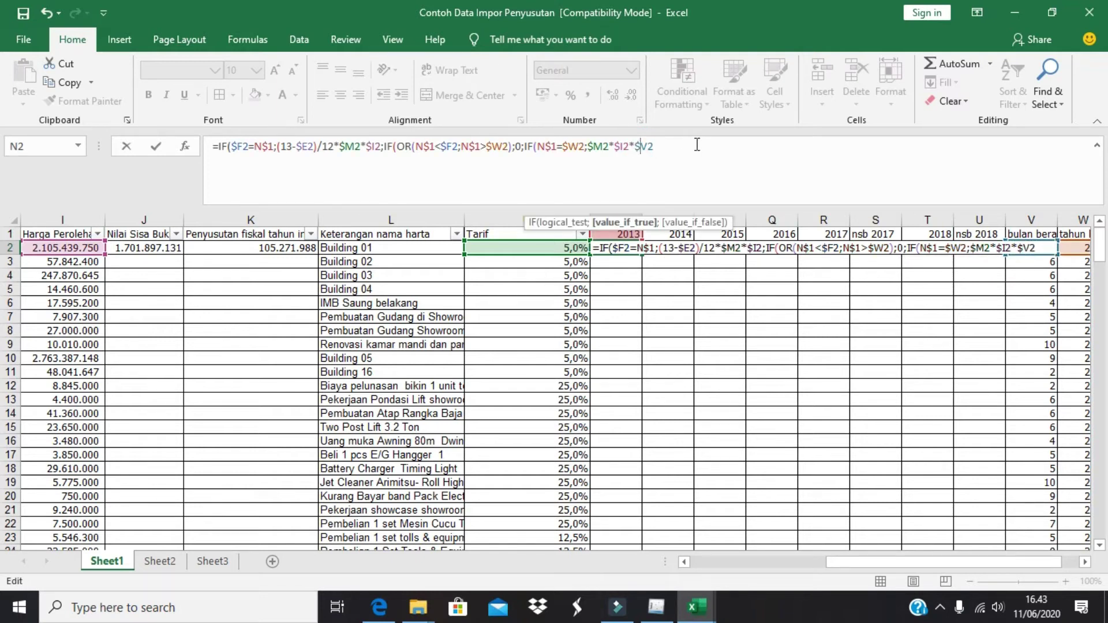
{"action": "left_click", "coordinate": [684, 146]}
{"action": "type", "text": ";("}
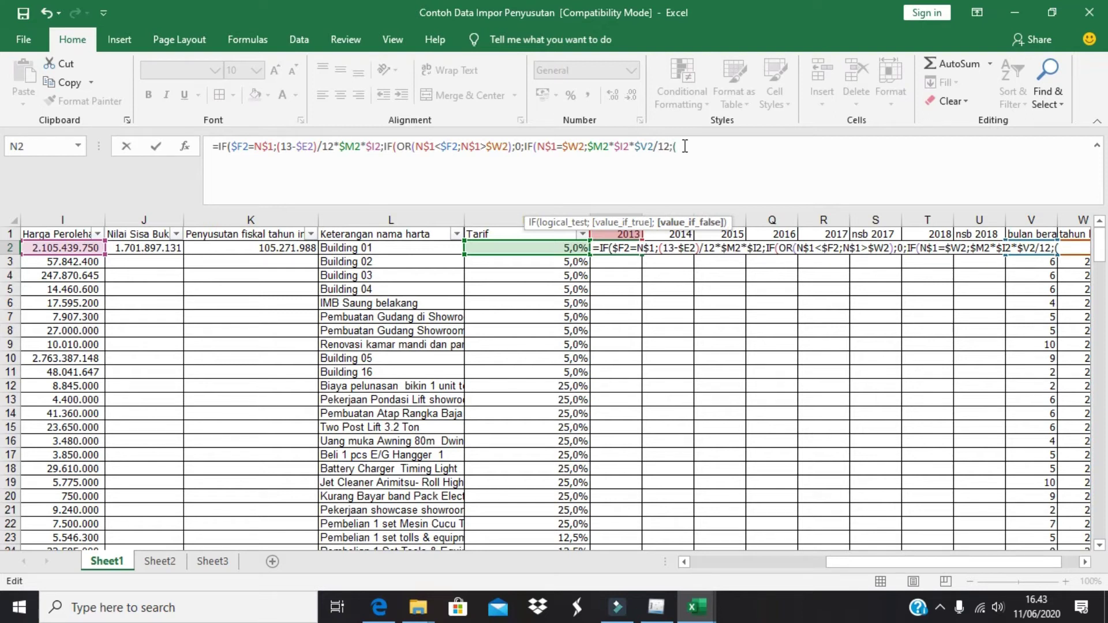
Enter ($M2*$I2) as the third IF's false value, close all nested IFs, and commit N2's formula
{"action": "left_click", "coordinate": [521, 247]}
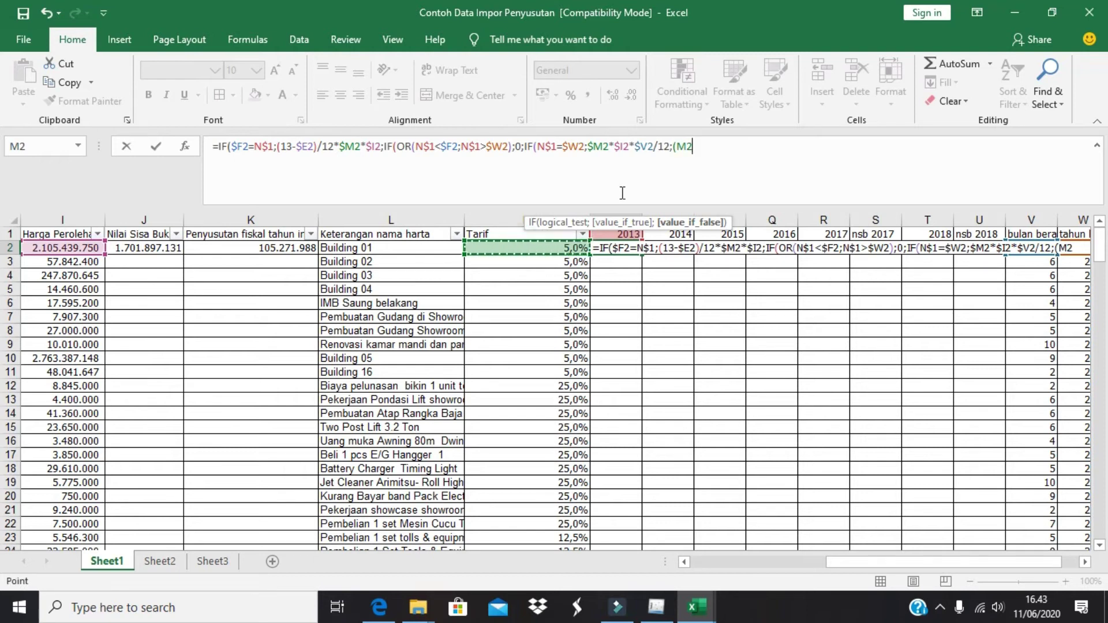
{"action": "left_click", "coordinate": [678, 144]}
{"action": "type", "text": "$"}
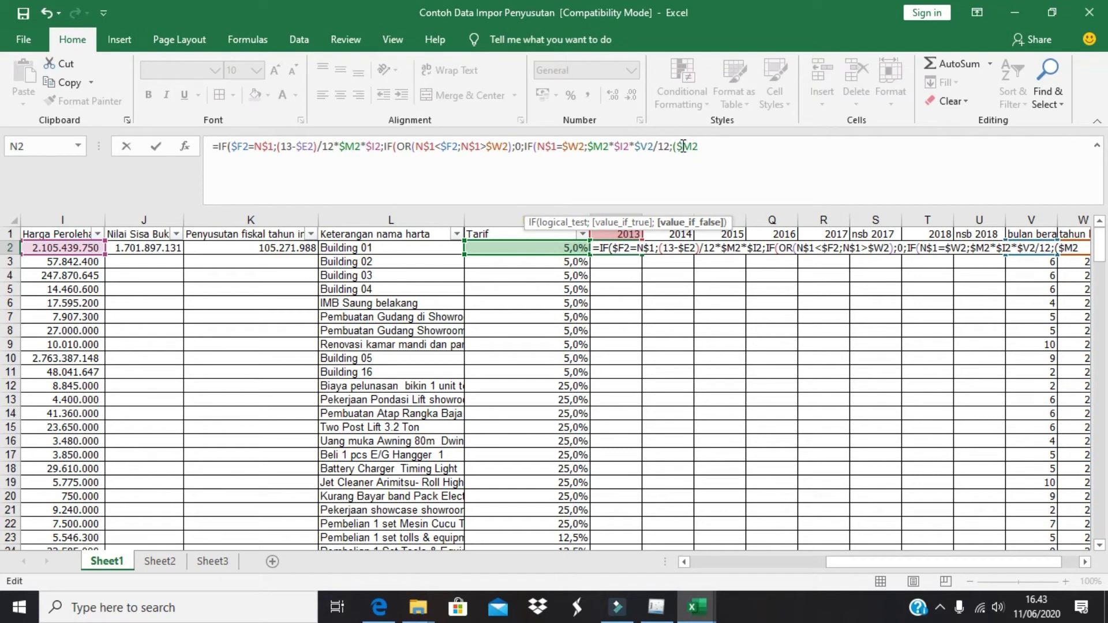
{"action": "left_click", "coordinate": [726, 158]}
{"action": "type", "text": "*"}
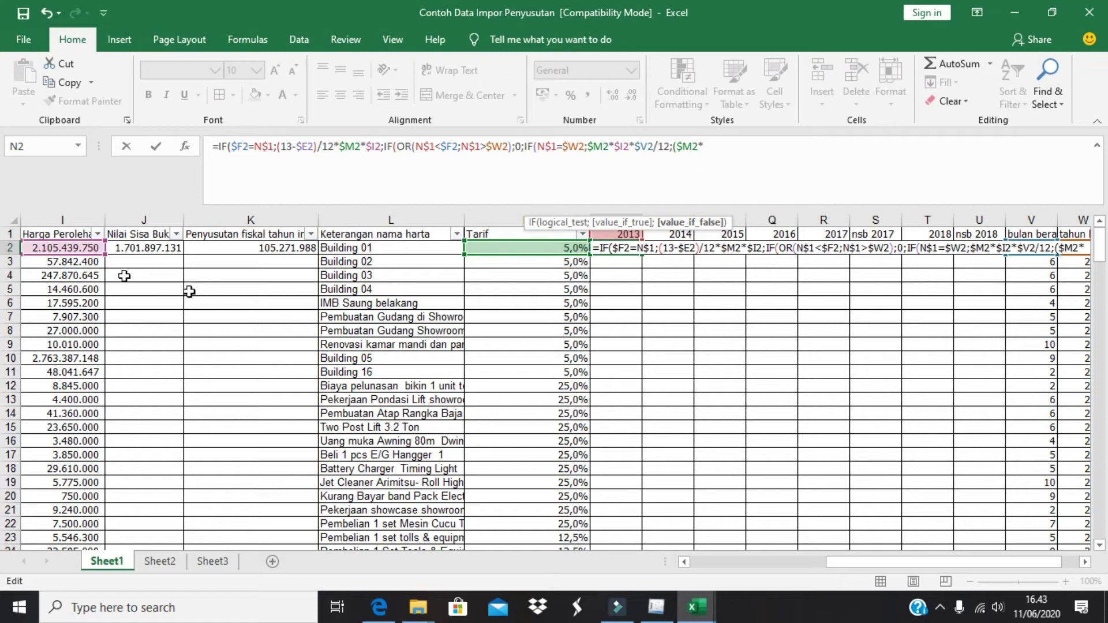
{"action": "left_click", "coordinate": [93, 248]}
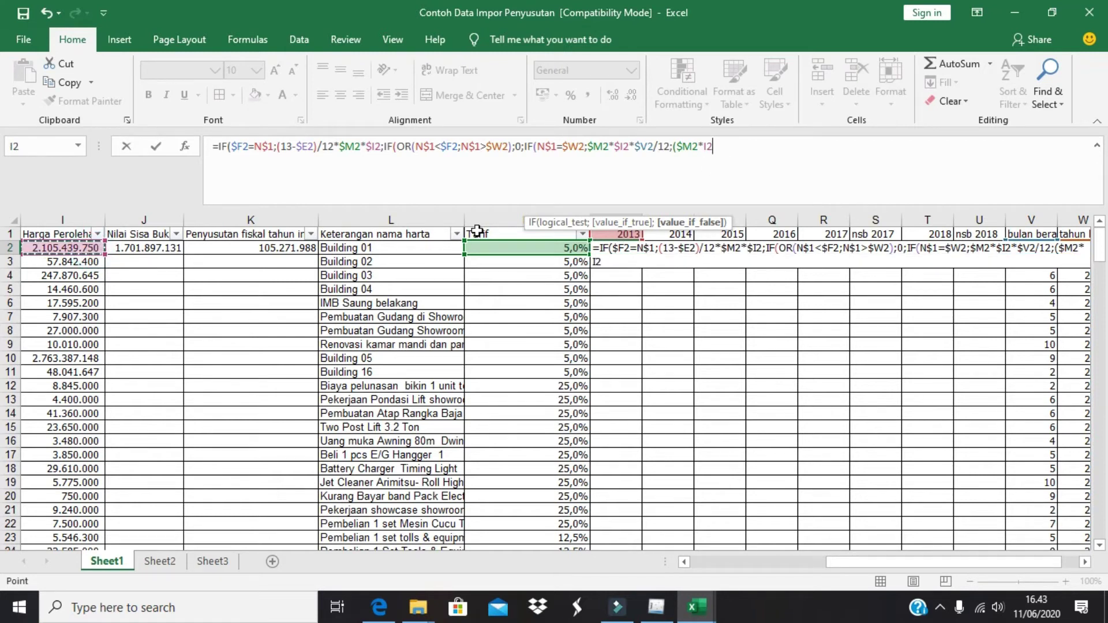
{"action": "left_click", "coordinate": [704, 148]}
{"action": "type", "text": "$"}
{"action": "left_click", "coordinate": [752, 146]}
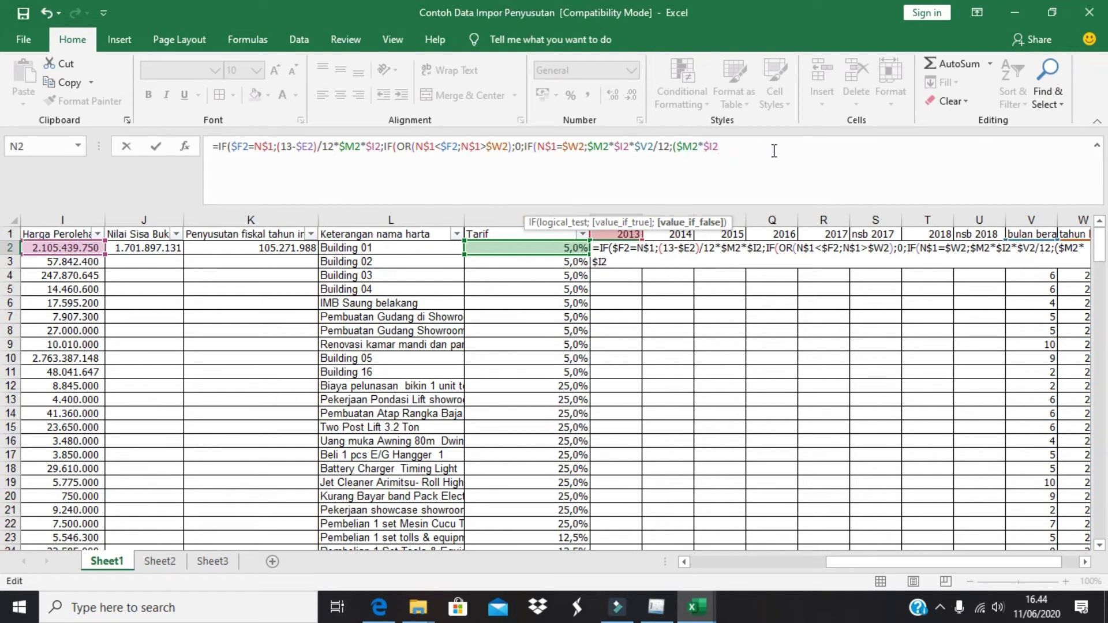
{"action": "type", "text": ")"}
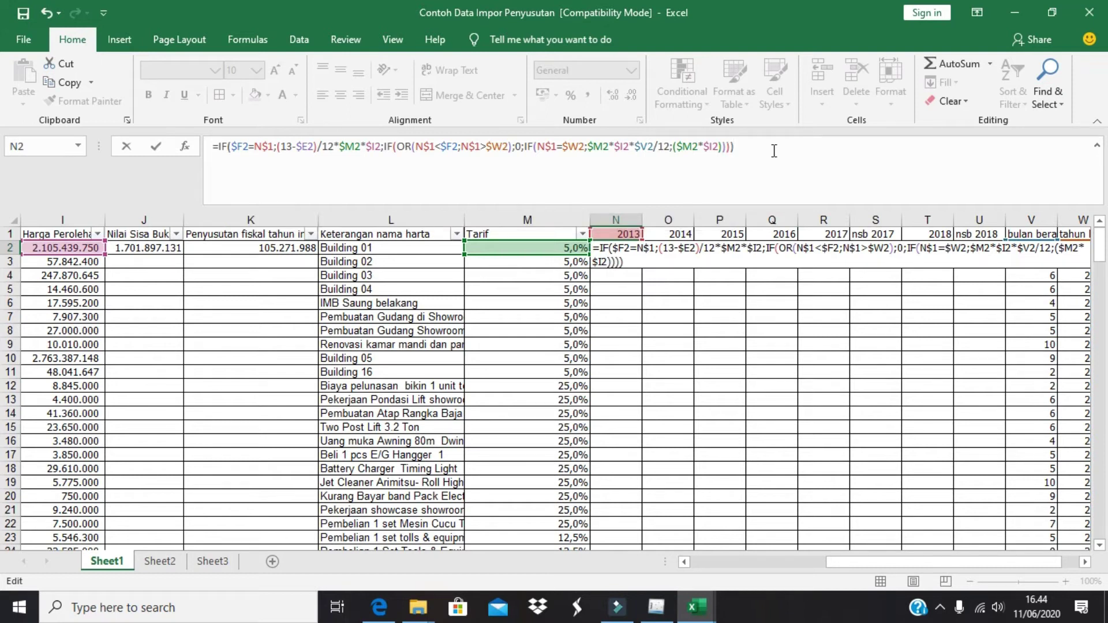
{"action": "key", "text": "Return"}
Copy N2's depreciation formula across the 2013 to 2017 columns and down through row 204
{"action": "left_click", "coordinate": [772, 303]}
{"action": "left_click", "coordinate": [629, 248]}
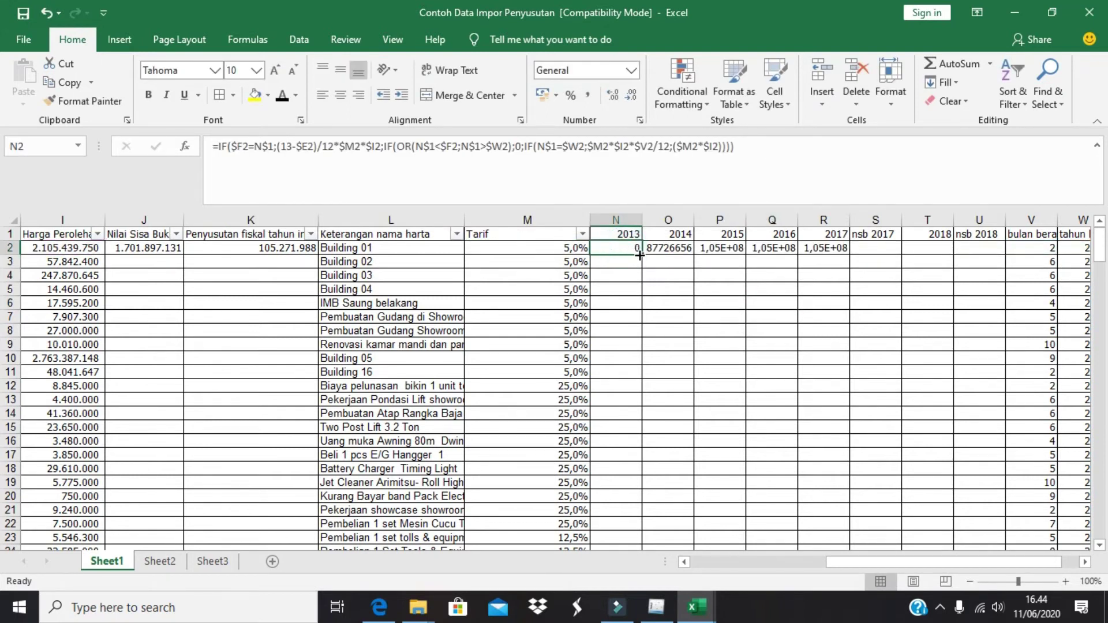
{"action": "left_click_drag", "start_coordinate": [642, 255], "coordinate": [849, 443]}
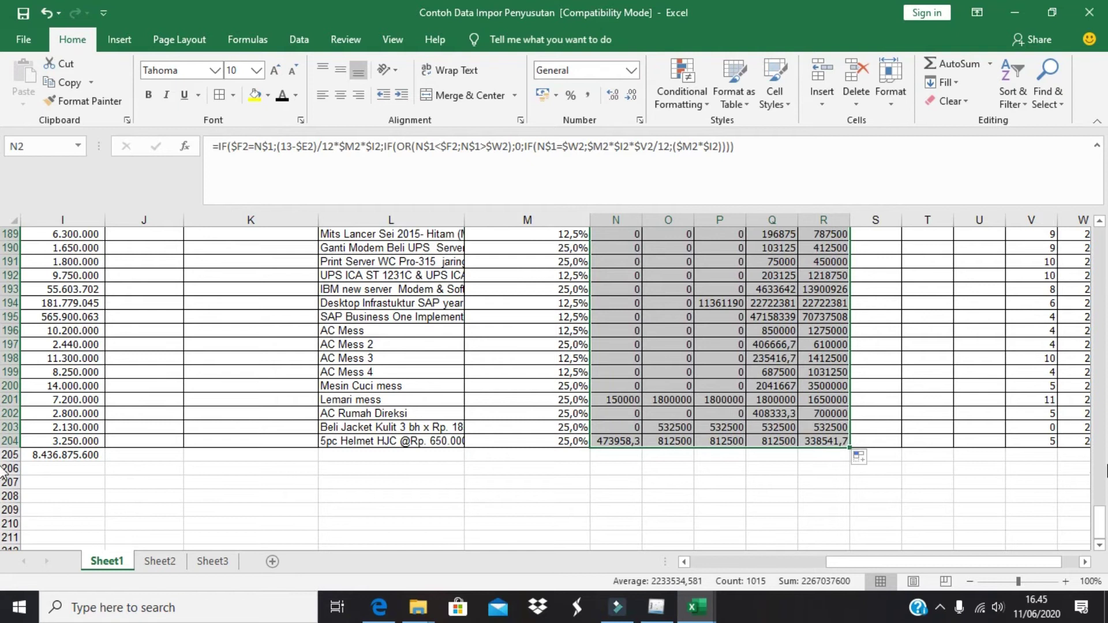
Start an IF formula in S2 under nsb 2017, with the acquisition cost I2 as the first term of its test
{"action": "left_click_drag", "start_coordinate": [1102, 526], "coordinate": [1103, 239]}
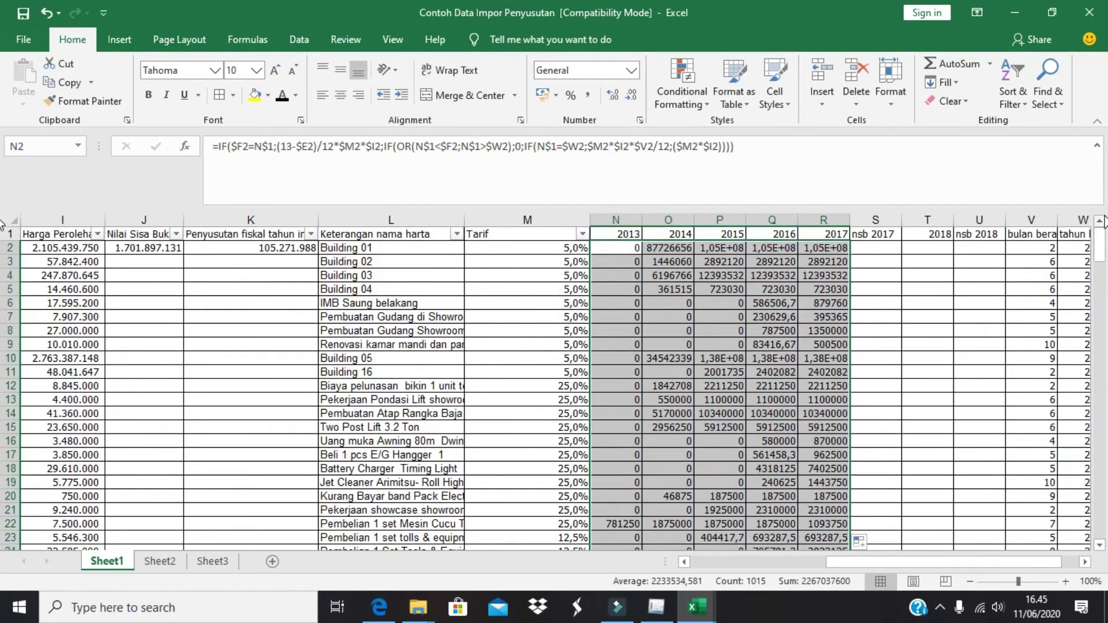
{"action": "left_click", "coordinate": [882, 246]}
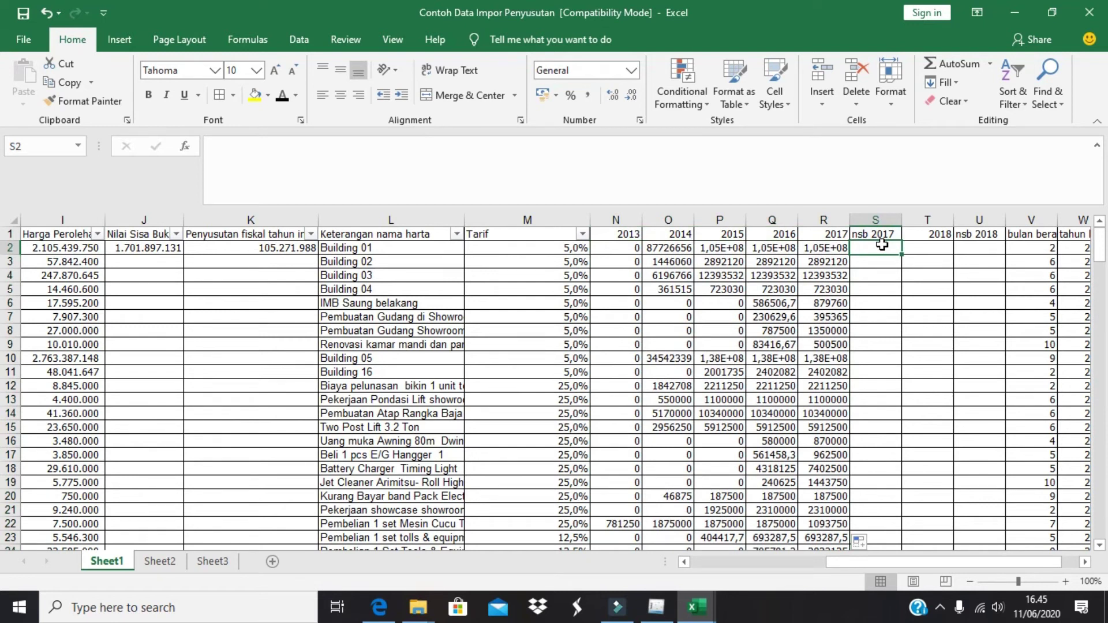
{"action": "type", "text": "=IF"}
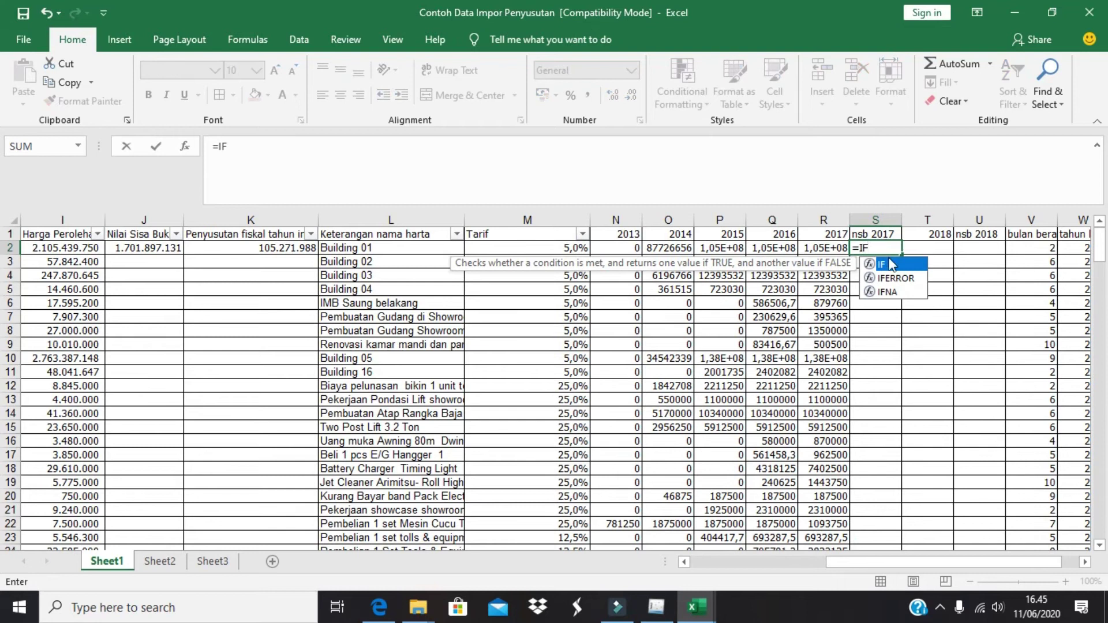
{"action": "double_click", "coordinate": [893, 265]}
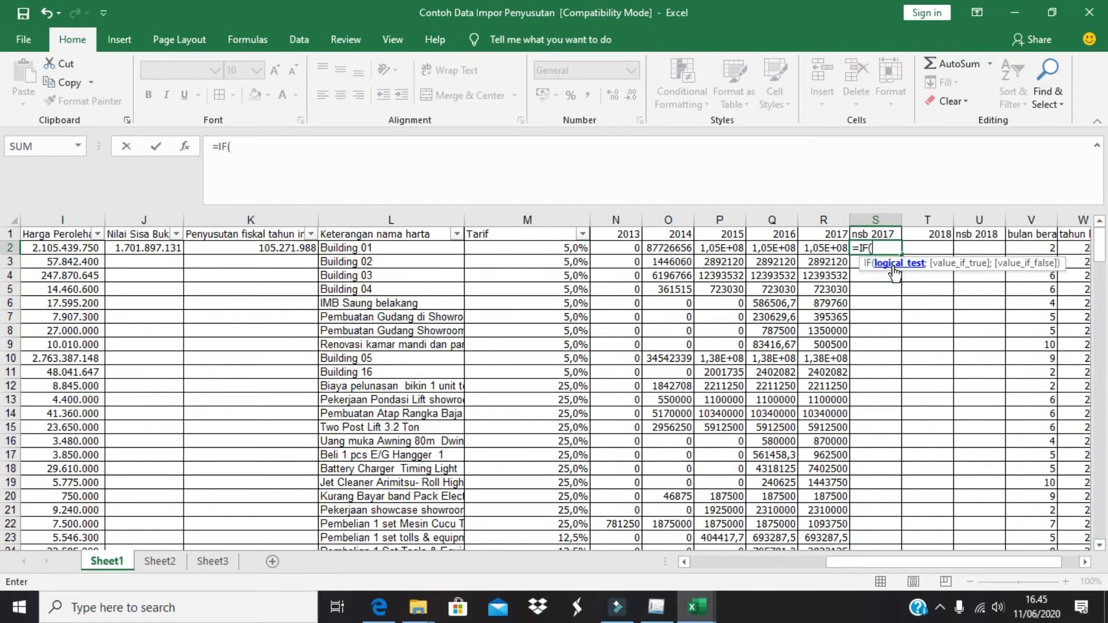
{"action": "left_click_drag", "start_coordinate": [897, 560], "coordinate": [800, 560]}
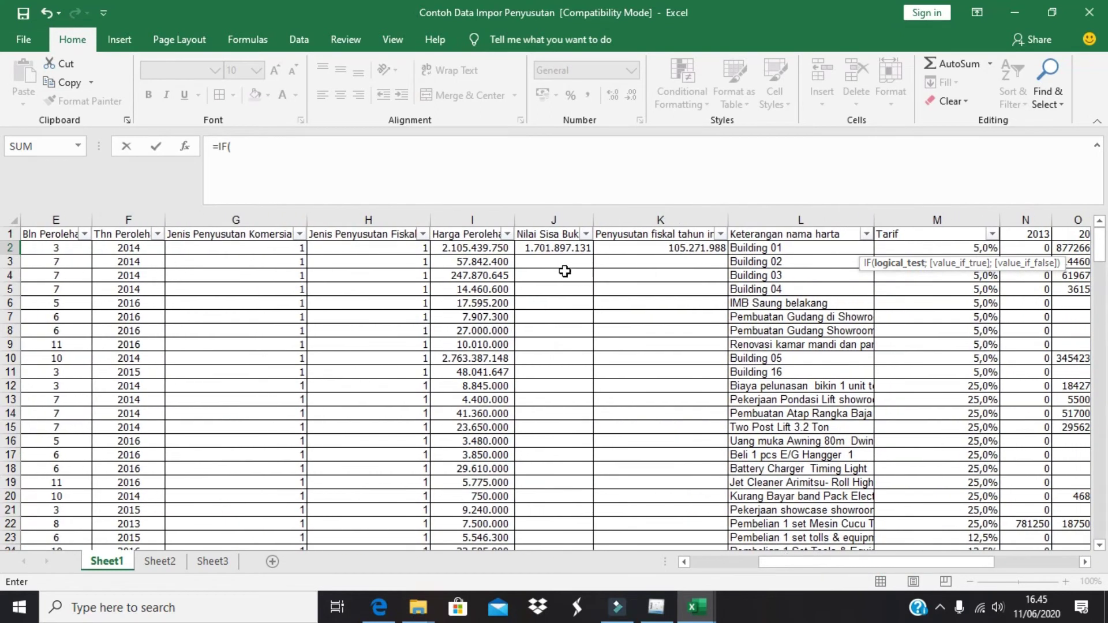
{"action": "left_click", "coordinate": [474, 249]}
Complete S2's logical test as I2-SUM(N2:R2)<0, subtracting the 2013 to 2017 depreciation from the acquisition cost
{"action": "type", "text": "-SU"}
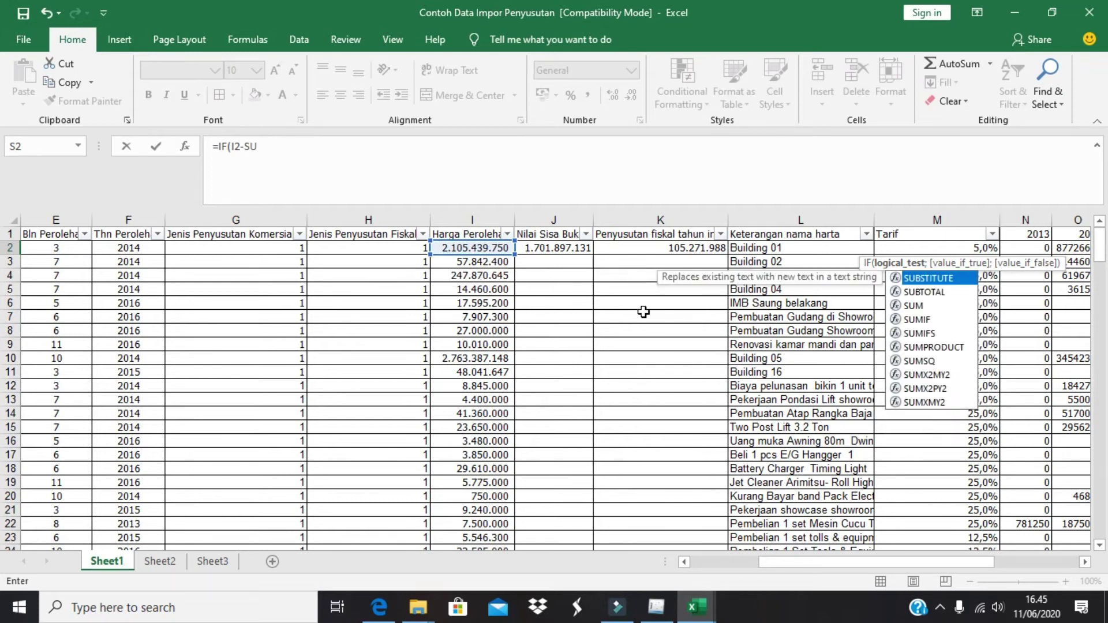
{"action": "double_click", "coordinate": [911, 308]}
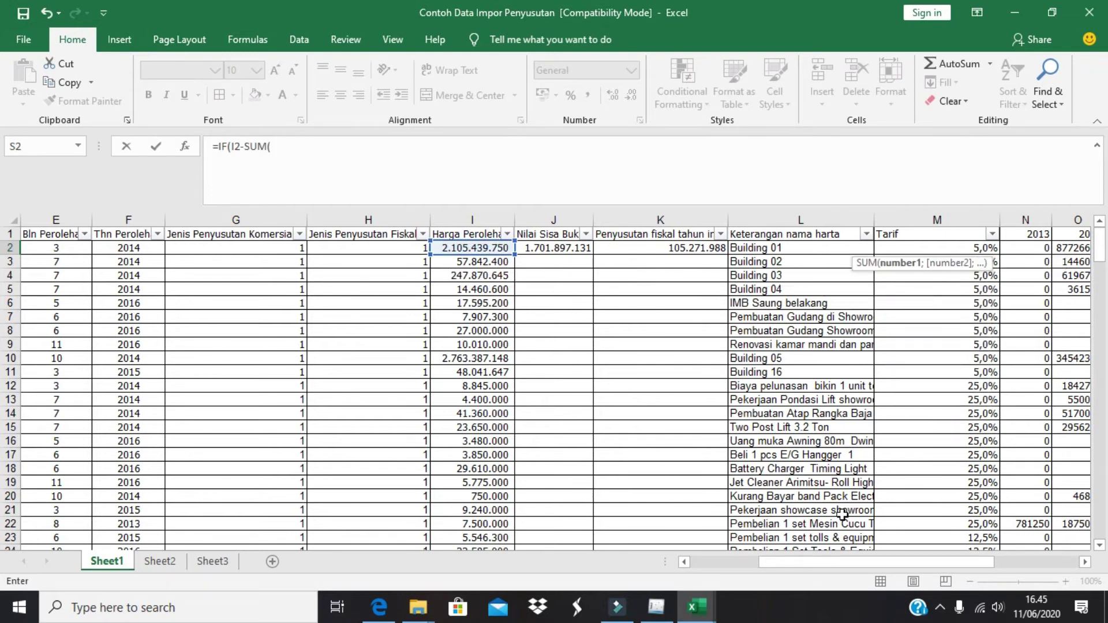
{"action": "left_click_drag", "start_coordinate": [823, 563], "coordinate": [895, 559]}
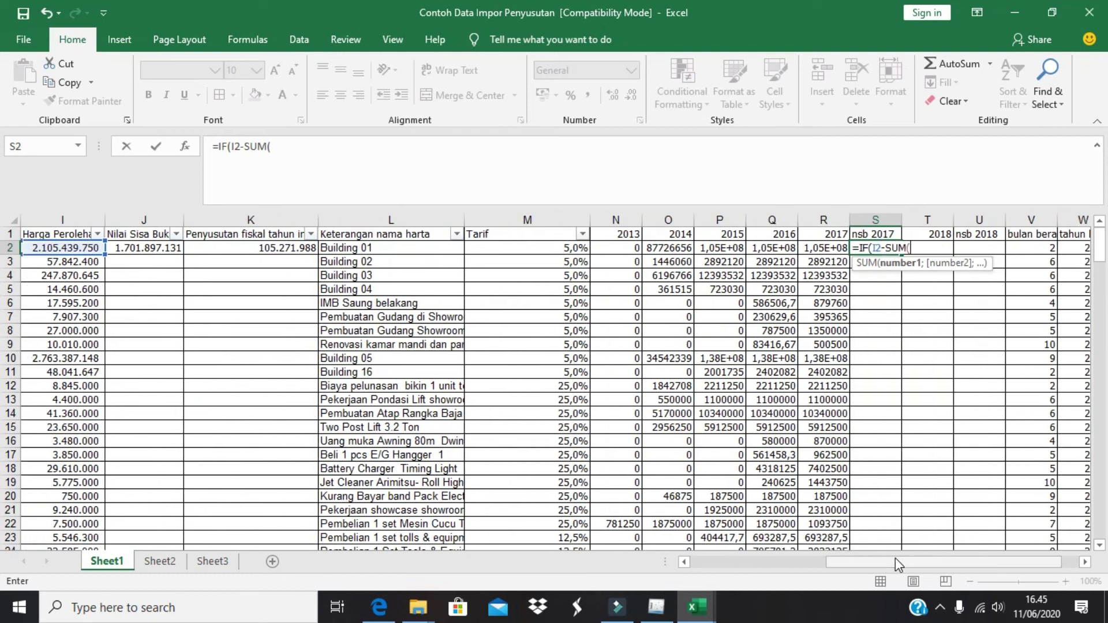
{"action": "left_click_drag", "start_coordinate": [627, 248], "coordinate": [829, 254]}
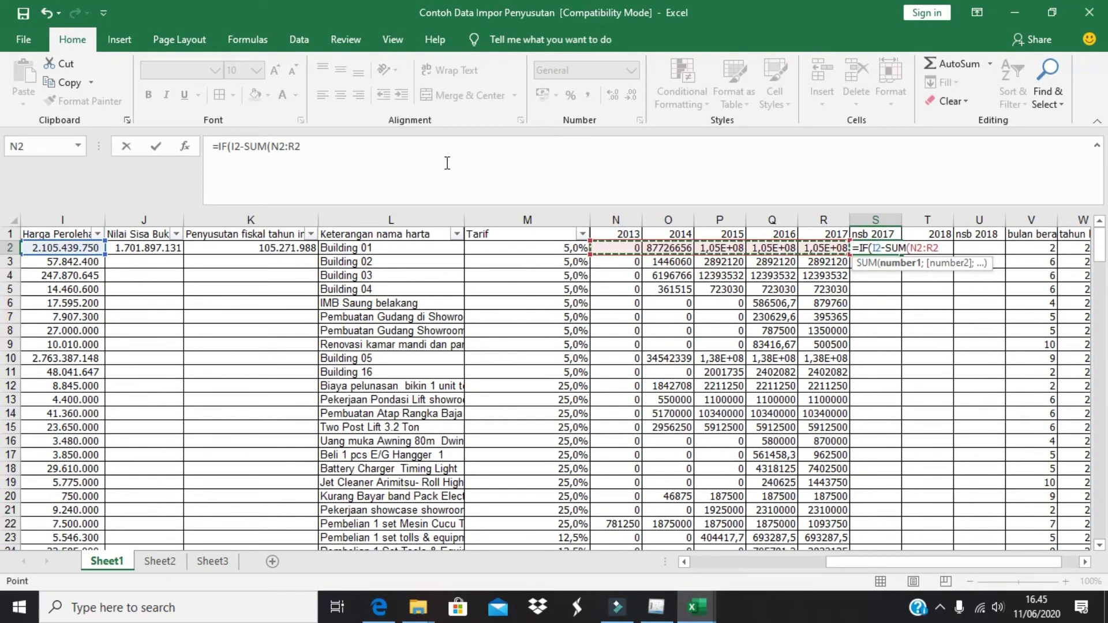
{"action": "left_click", "coordinate": [326, 153]}
{"action": "type", "text": ")"}
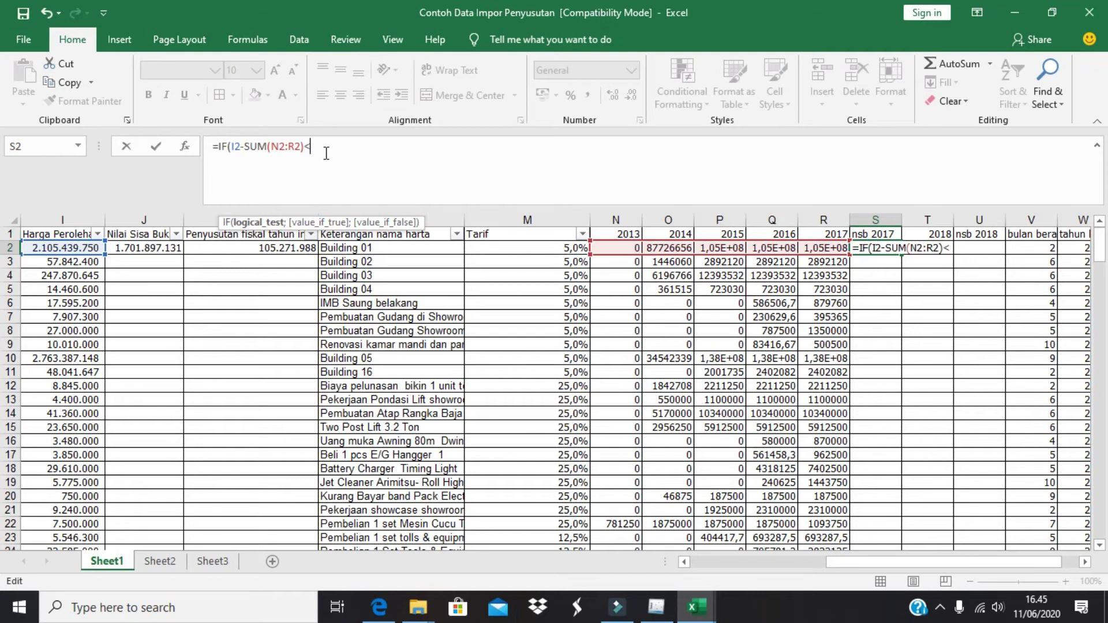
{"action": "type", "text": "<0;"}
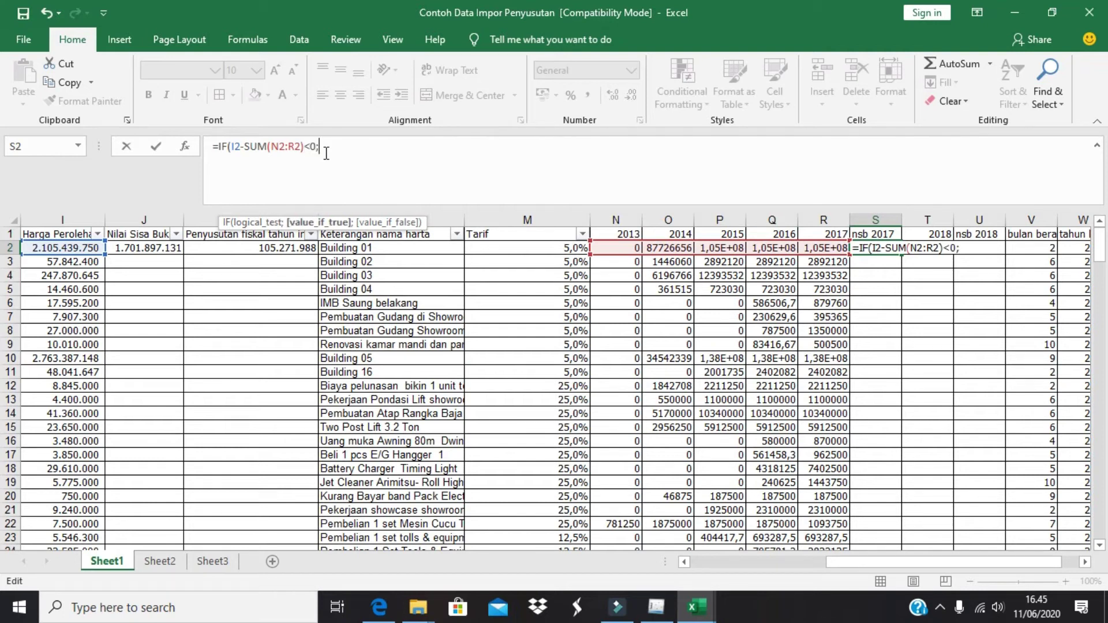
Set S2's true value to 0 and its false value to I2-SUM(N2:R2), and commit the formula
{"action": "type", "text": "0;"}
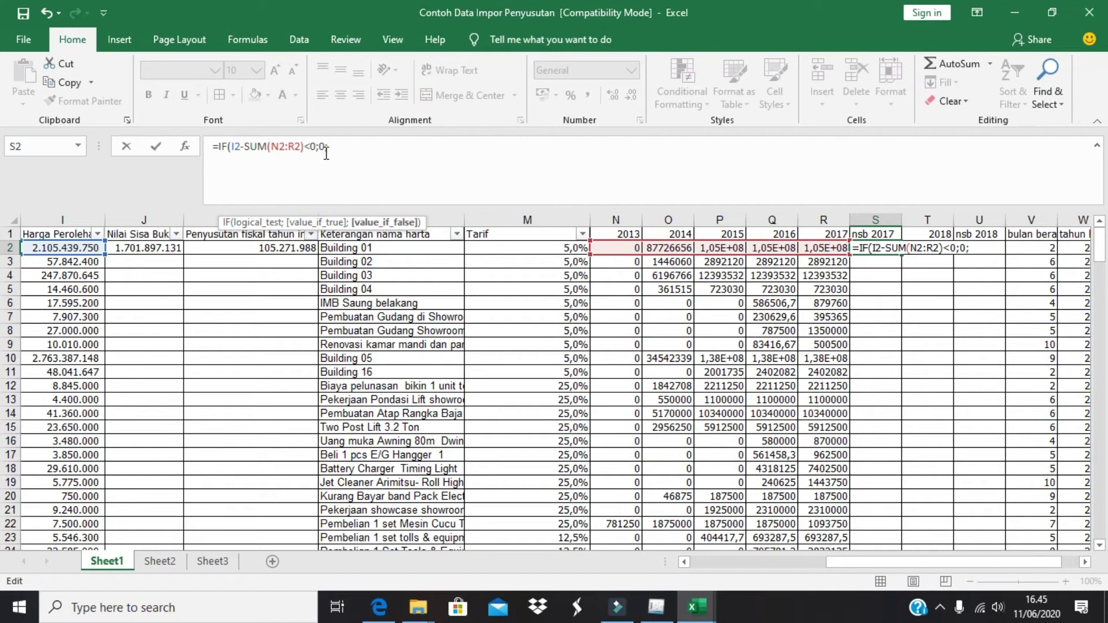
{"action": "left_click", "coordinate": [75, 248]}
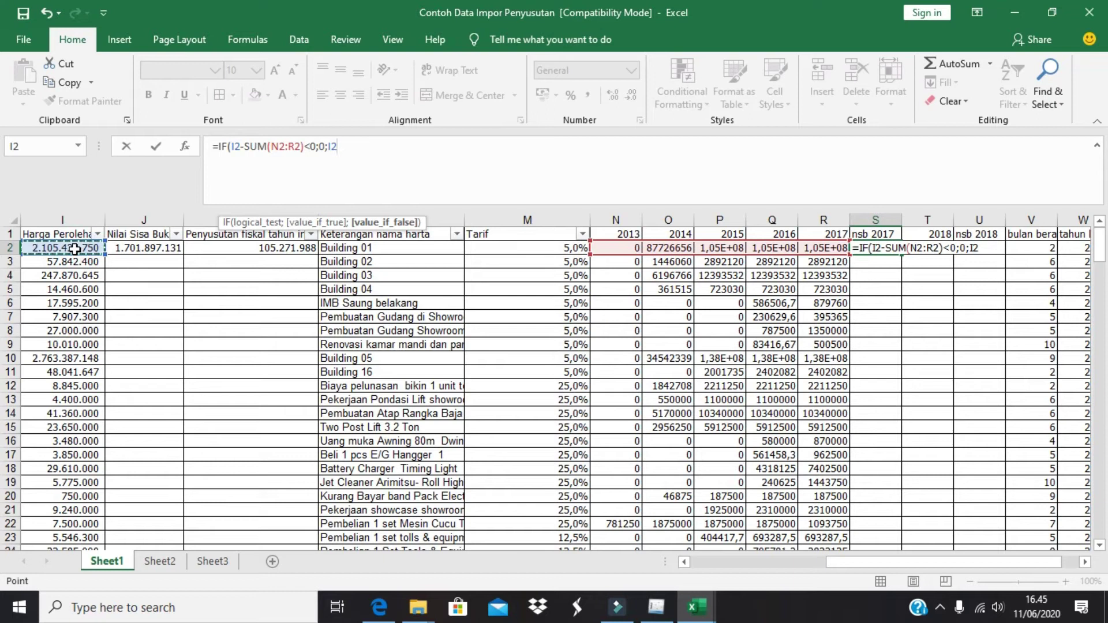
{"action": "type", "text": "-SUM"}
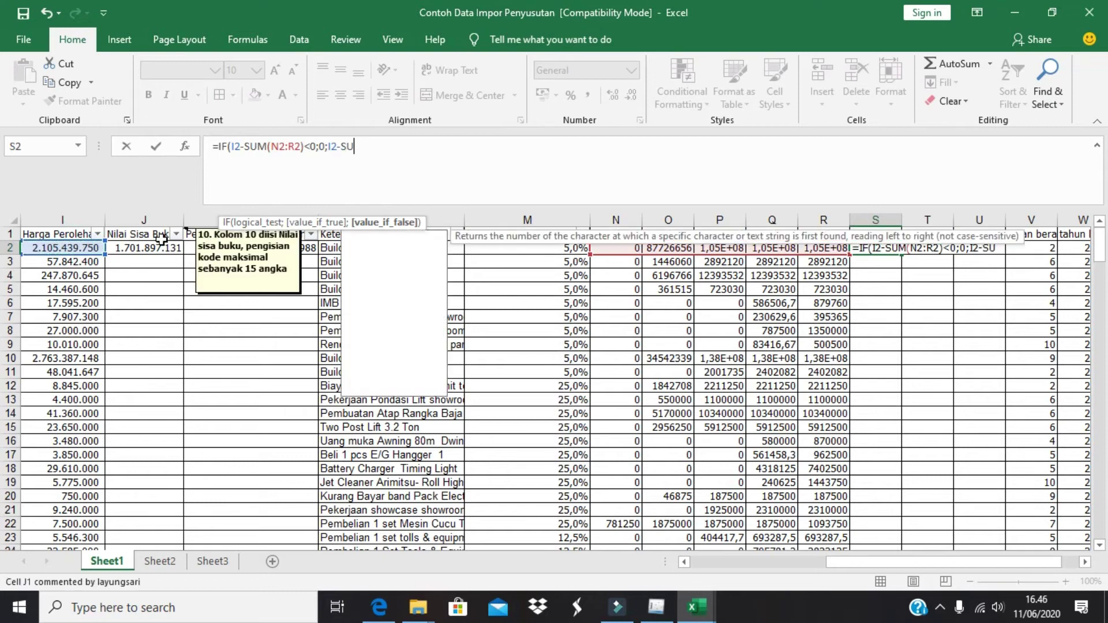
{"action": "left_click", "coordinate": [384, 239]}
{"action": "left_click", "coordinate": [384, 239]}
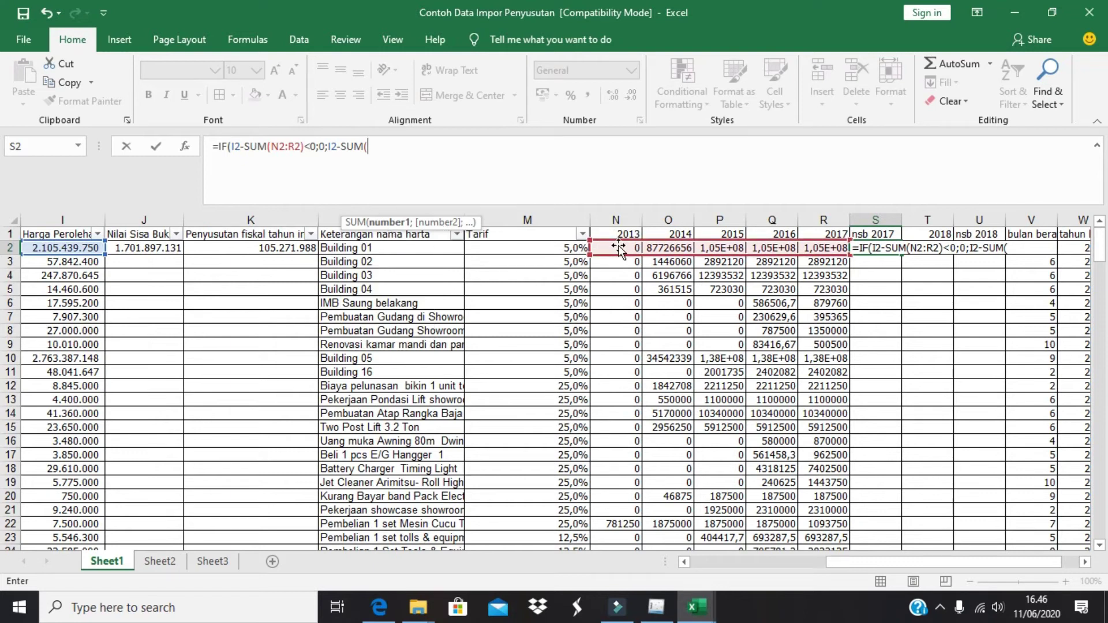
{"action": "left_click_drag", "start_coordinate": [620, 246], "coordinate": [841, 248]}
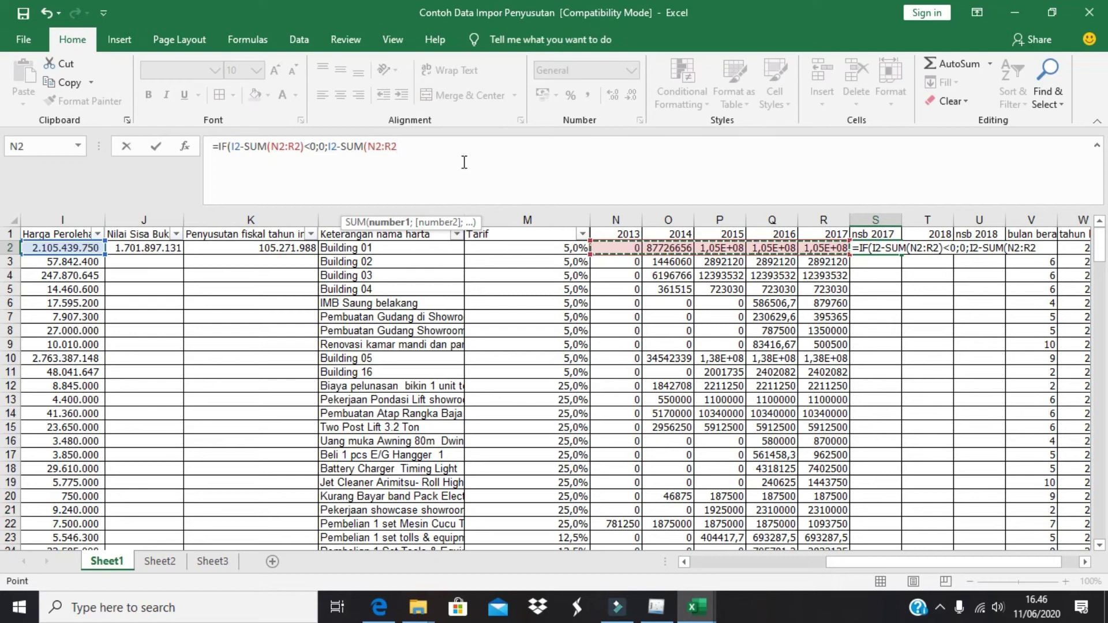
{"action": "type", "text": ")"}
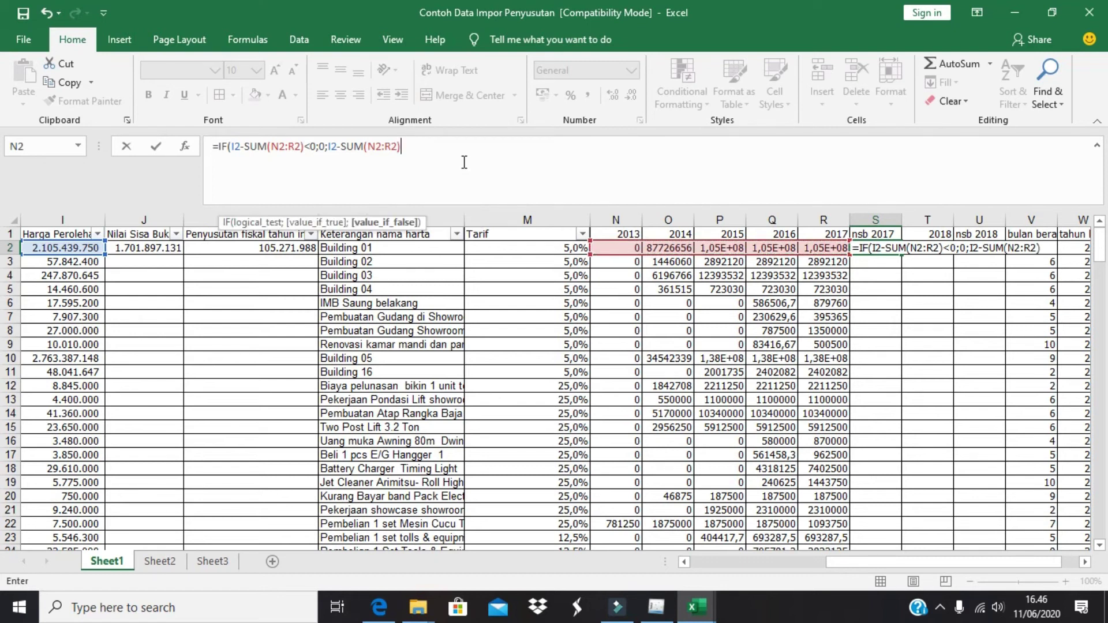
{"action": "type", "text": ")"}
{"action": "key", "text": "Return"}
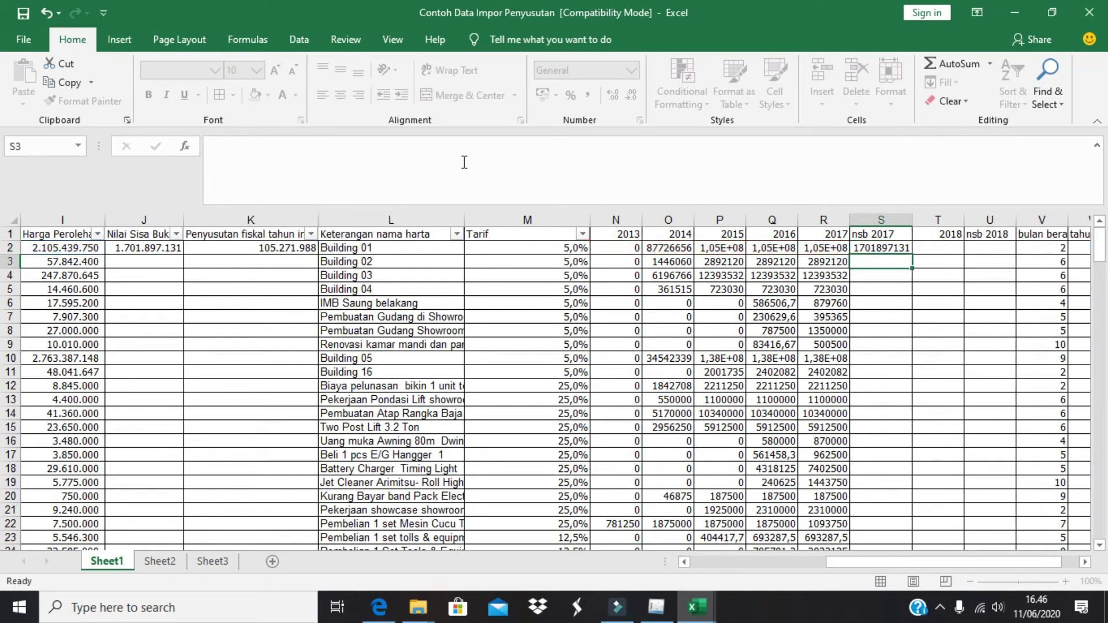
Copy S2's nsb 2017 book value formula down the column through row 204
{"action": "left_click", "coordinate": [902, 247]}
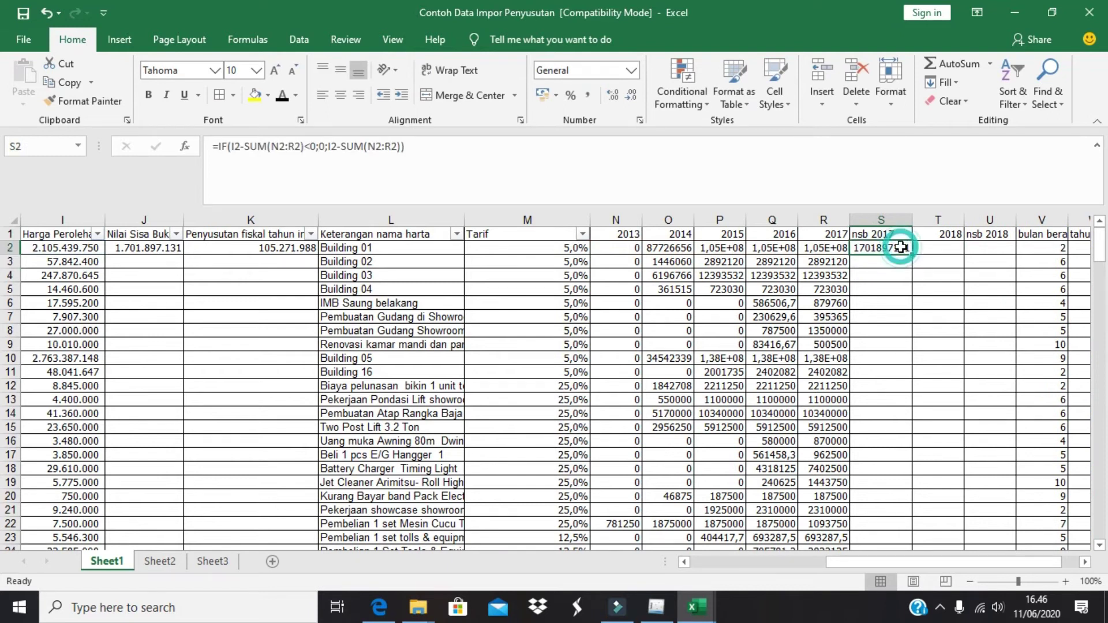
{"action": "left_click_drag", "start_coordinate": [914, 254], "coordinate": [908, 526]}
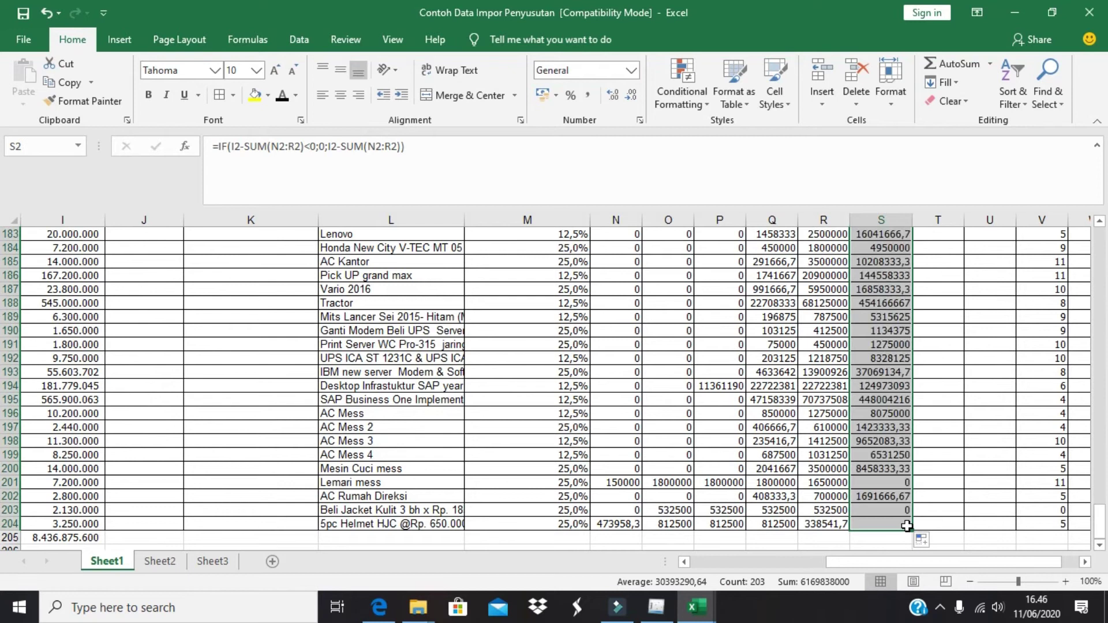
{"action": "key", "text": "ctrl+Up"}
Start an IF formula in T2 under 2018, testing whether the acquisition year F2 equals 2018
{"action": "key", "text": "Right"}
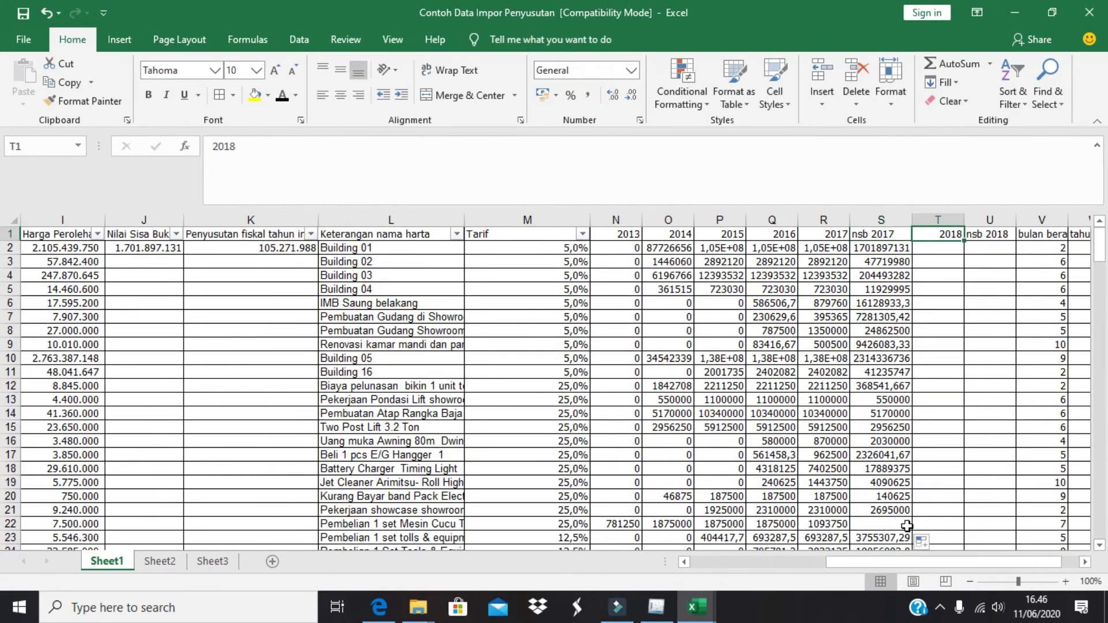
{"action": "key", "text": "Down"}
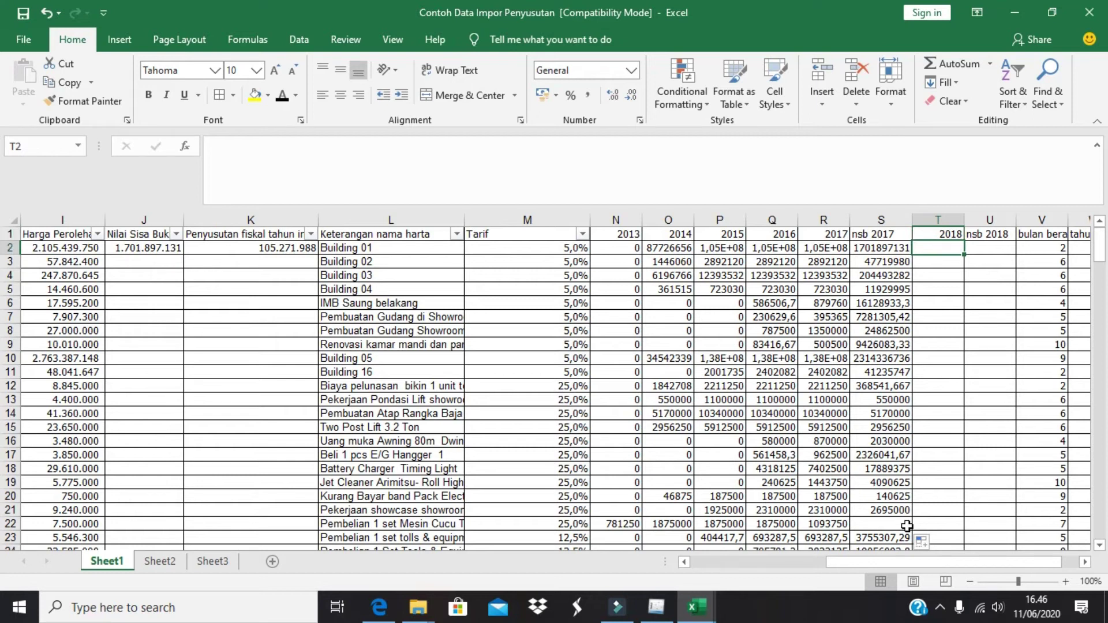
{"action": "type", "text": "=IF"}
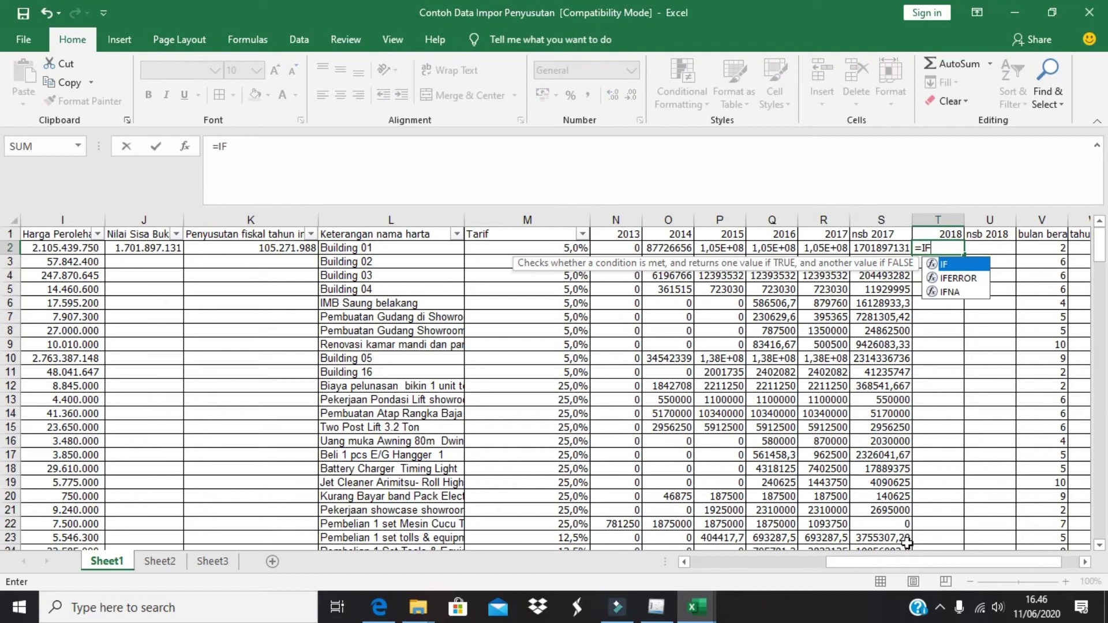
{"action": "double_click", "coordinate": [975, 264]}
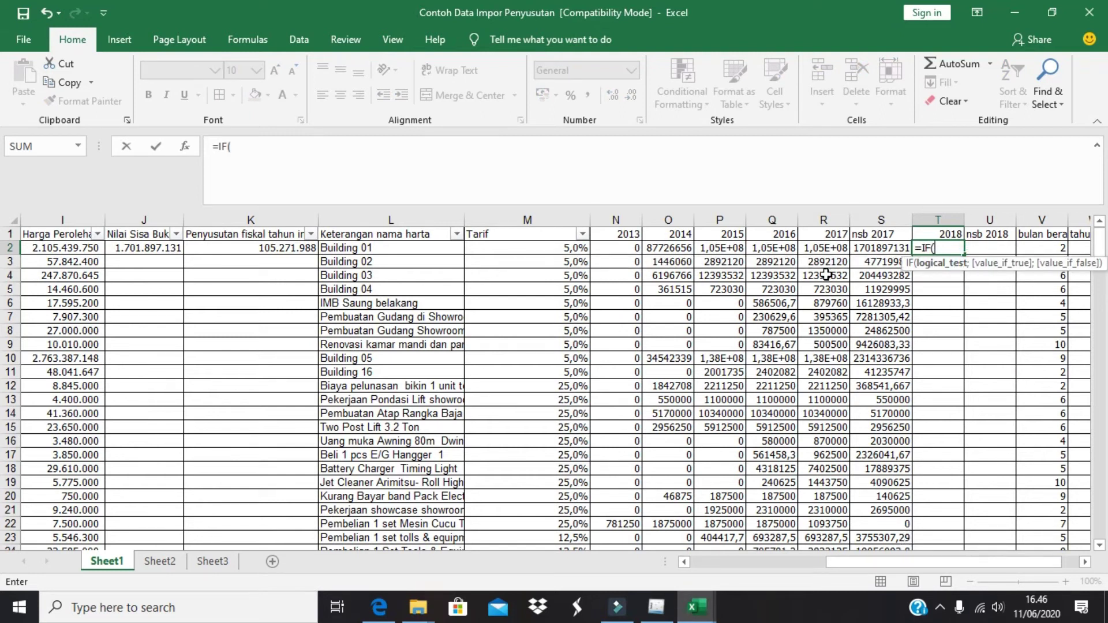
{"action": "left_click_drag", "start_coordinate": [873, 558], "coordinate": [768, 557]}
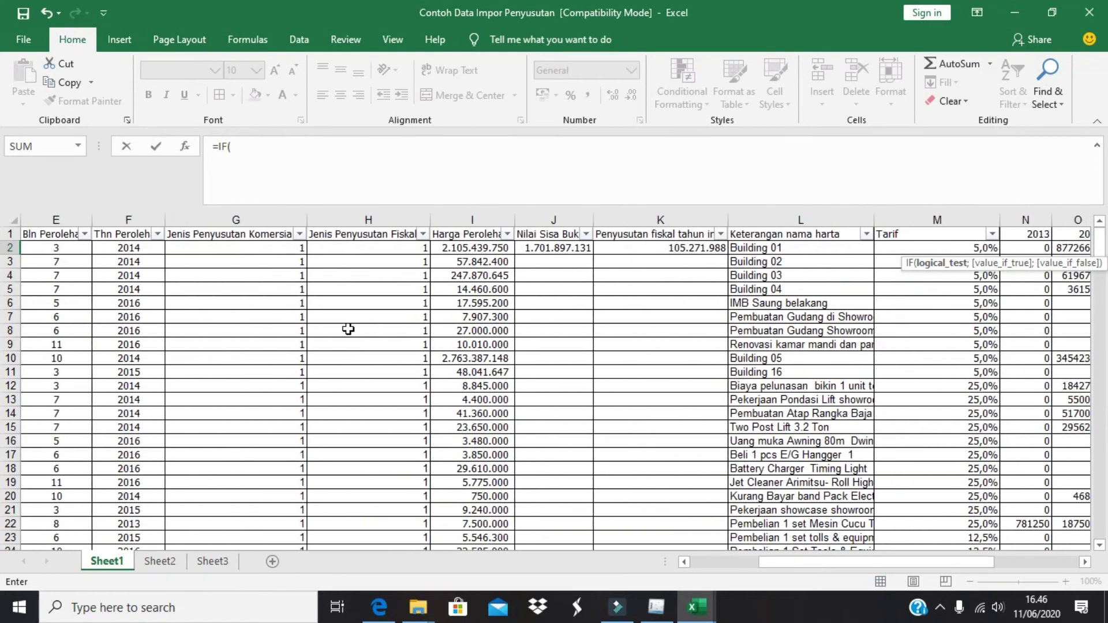
{"action": "left_click", "coordinate": [148, 250]}
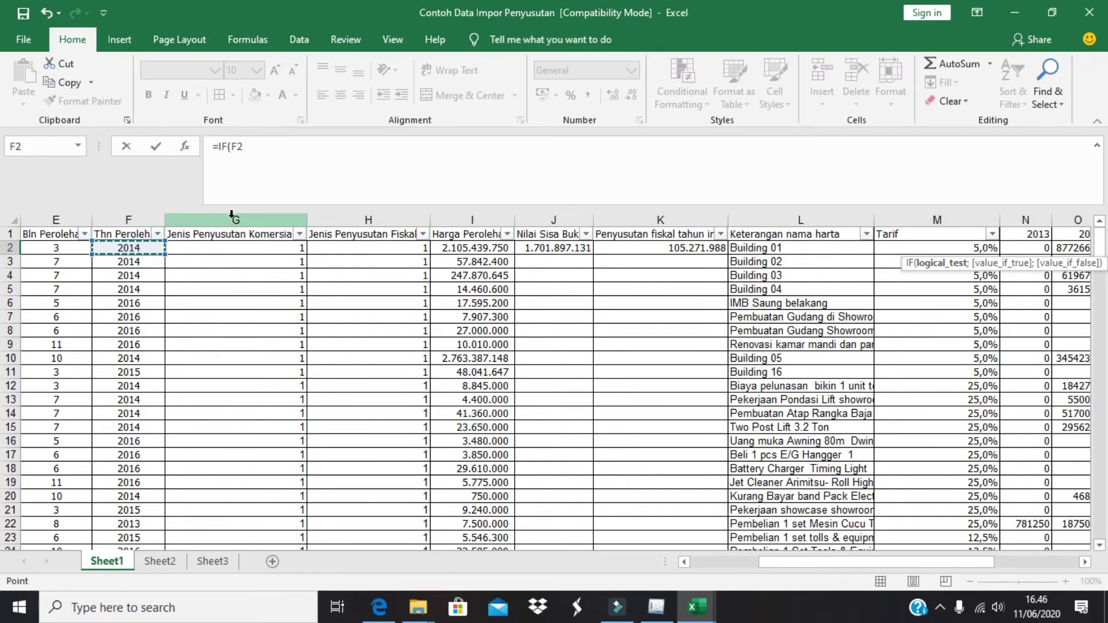
{"action": "type", "text": "=2018"}
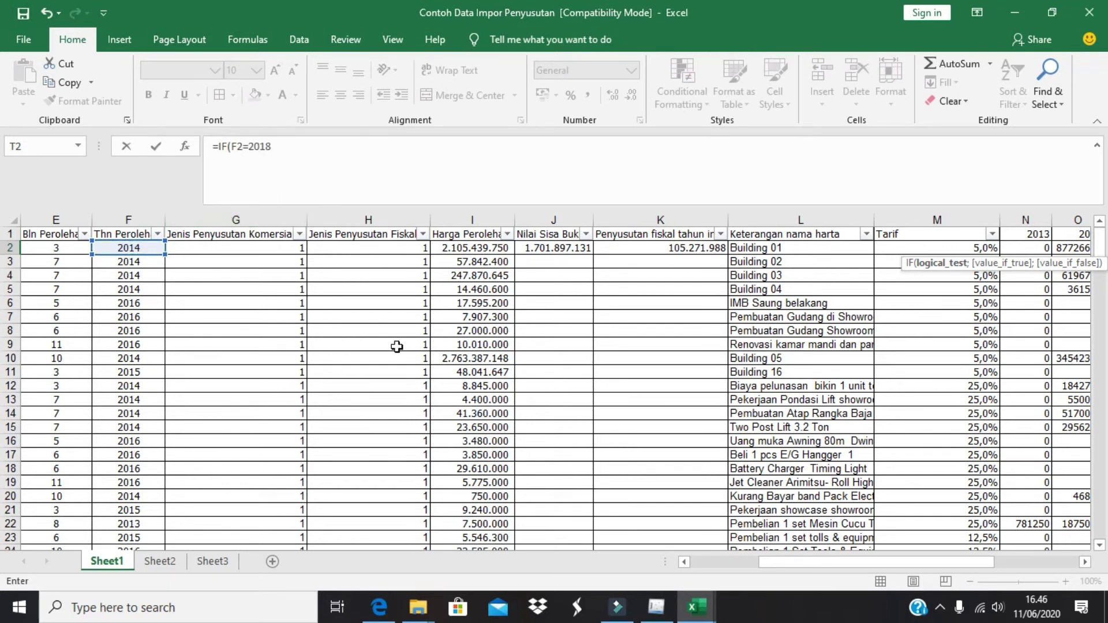
Replace the constant 2018 in T2's logical test with a reference to header cell T1, giving F2=T1
{"action": "left_click_drag", "start_coordinate": [798, 564], "coordinate": [876, 563]}
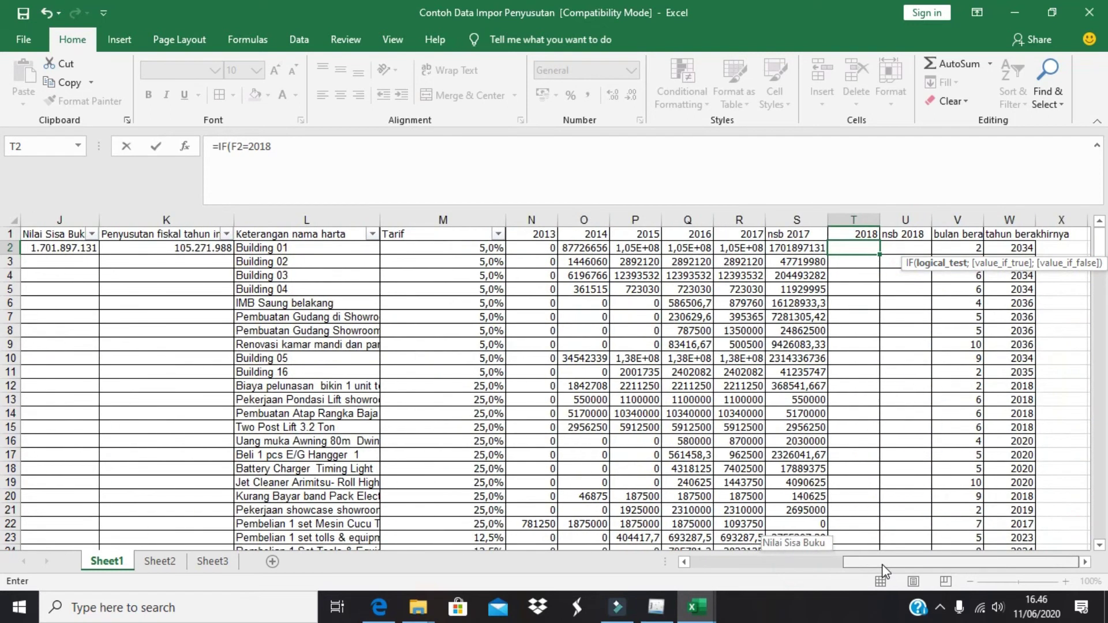
{"action": "left_click", "coordinate": [874, 234]}
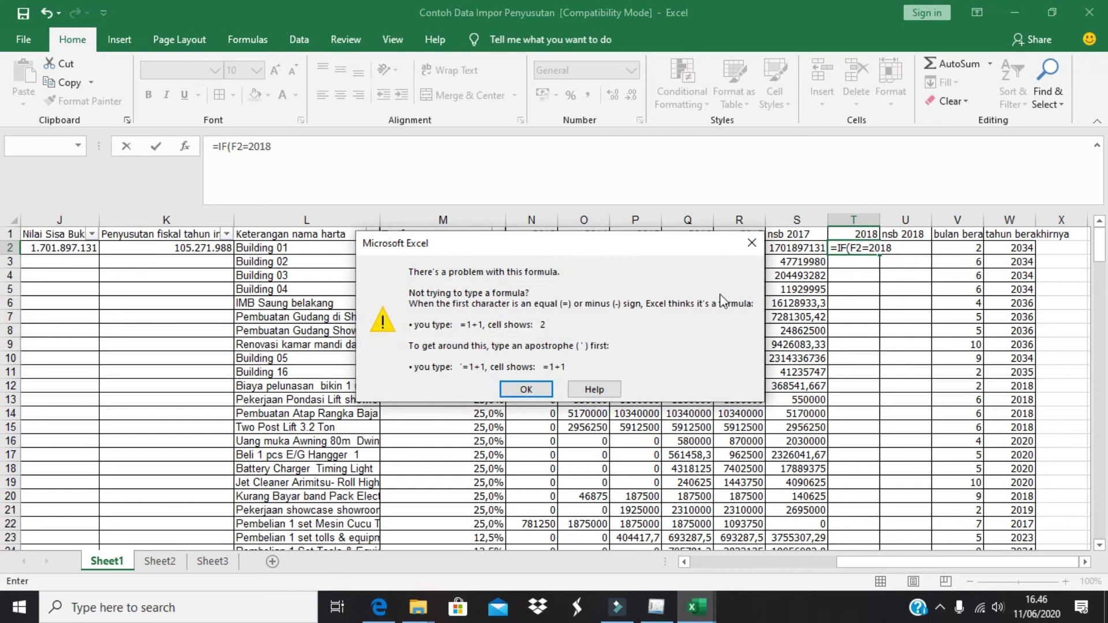
{"action": "left_click", "coordinate": [525, 389]}
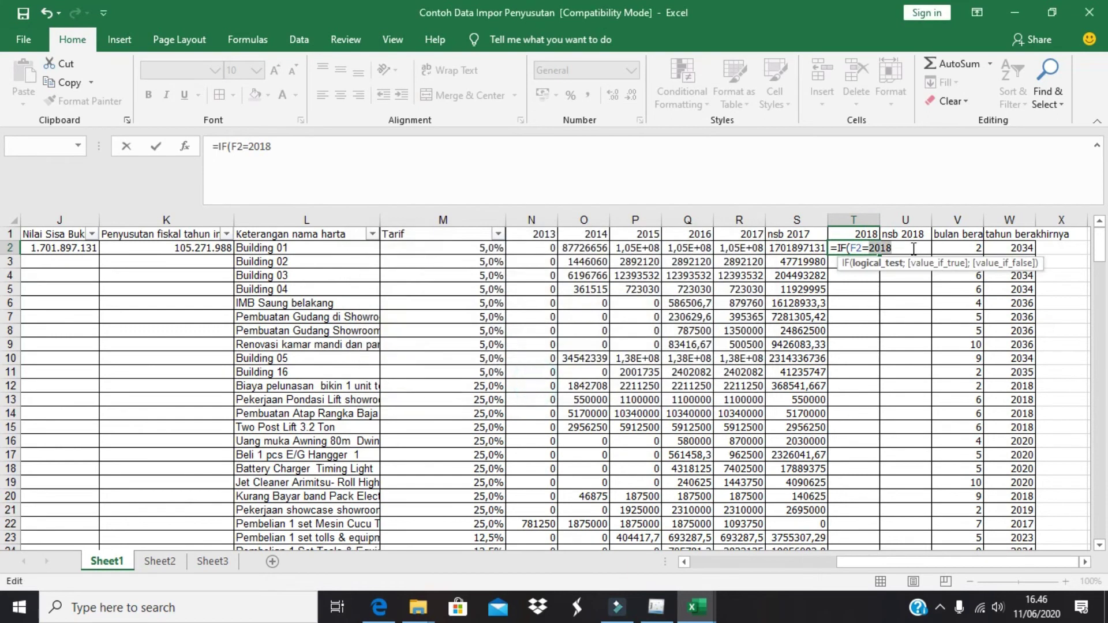
{"action": "key", "text": "BackSpace"}
{"action": "left_click", "coordinate": [862, 233]}
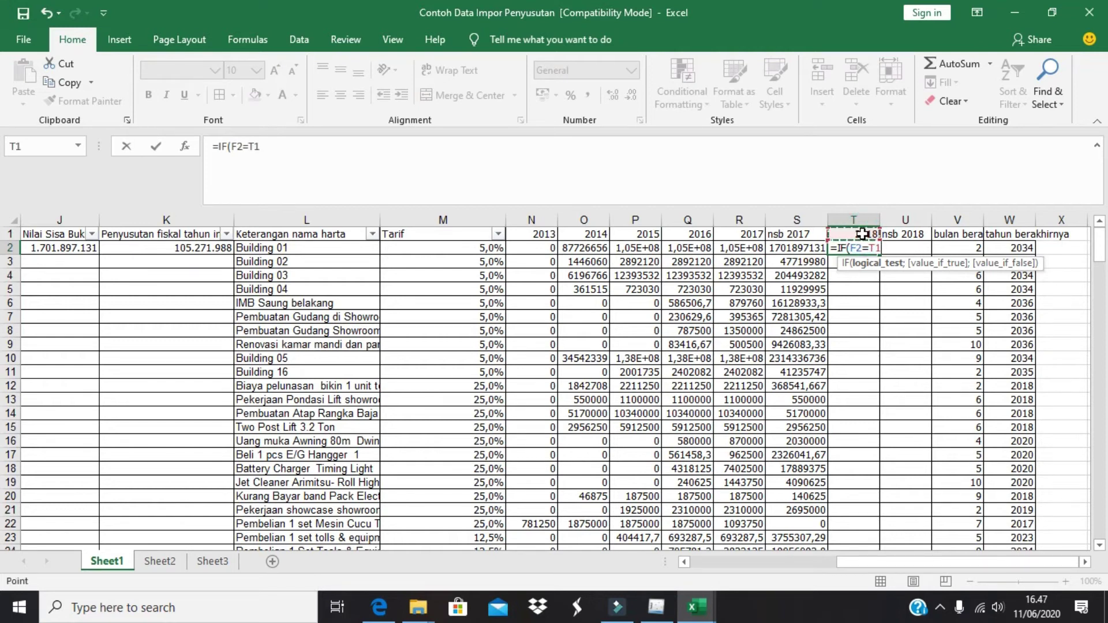
Set the true value of T2's IF to (13-E2)/12*M2*I2, using the acquisition month, rate and acquisition cost
{"action": "type", "text": ";(13-"}
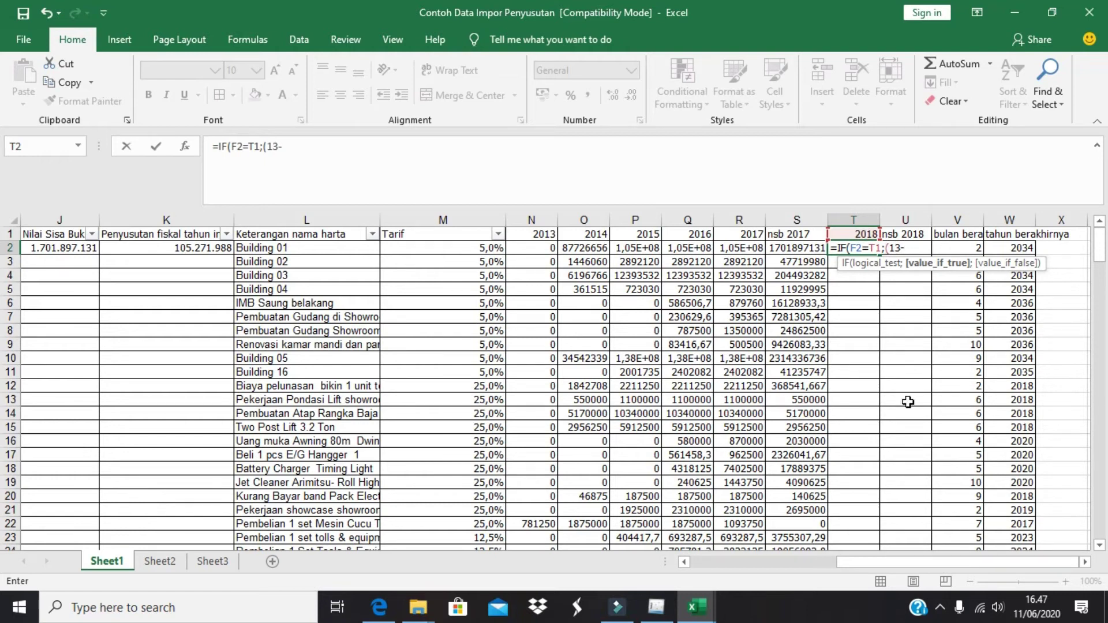
{"action": "left_click_drag", "start_coordinate": [929, 559], "coordinate": [778, 559]}
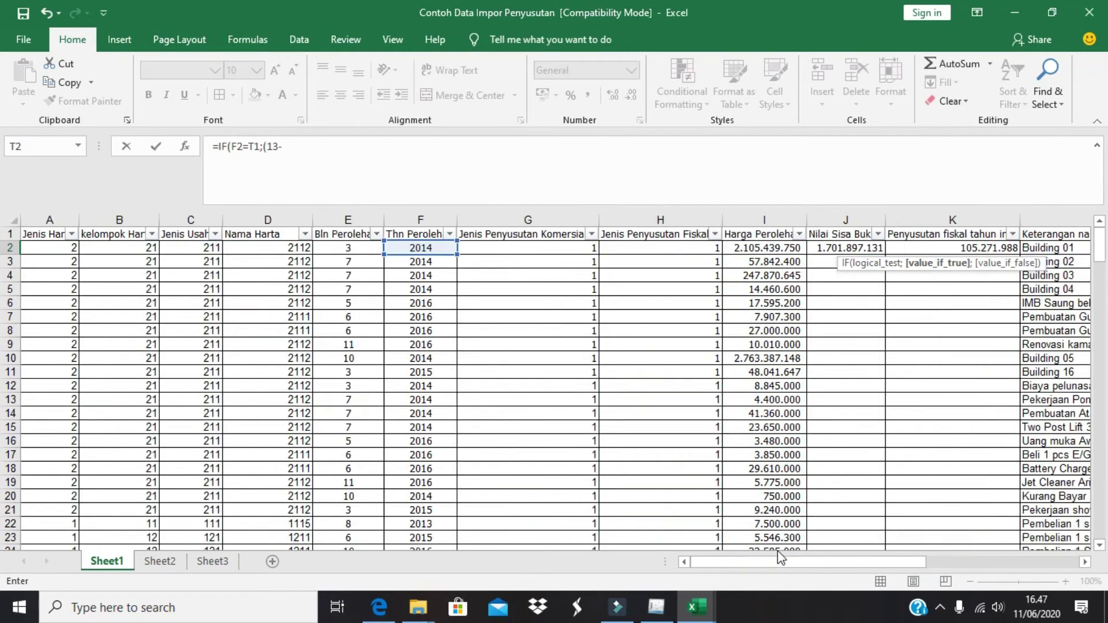
{"action": "left_click", "coordinate": [368, 247]}
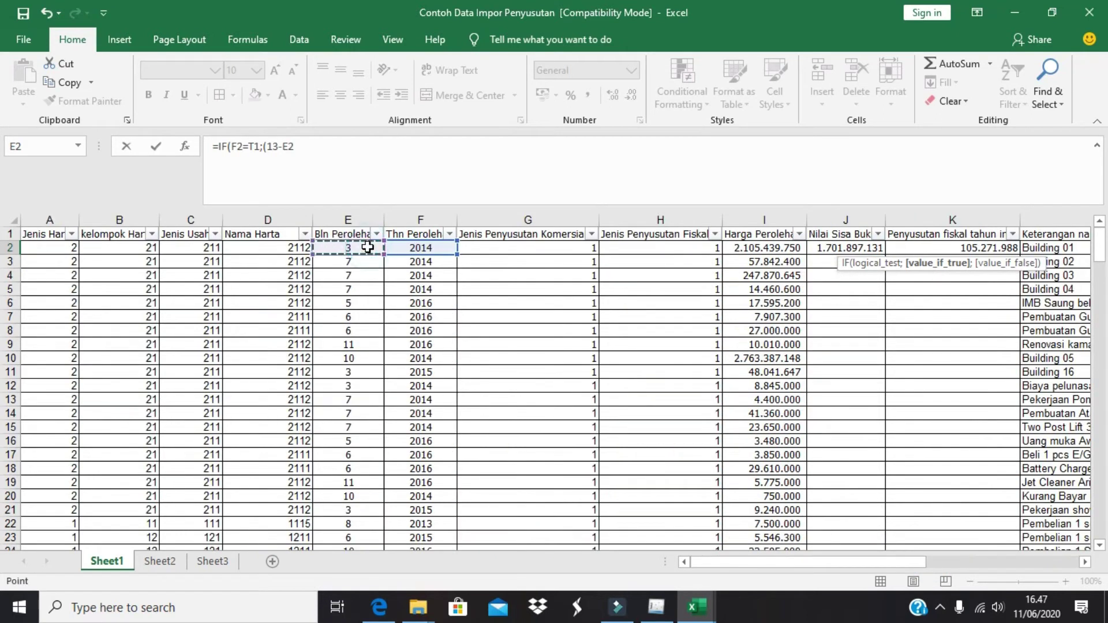
{"action": "left_click", "coordinate": [373, 164]}
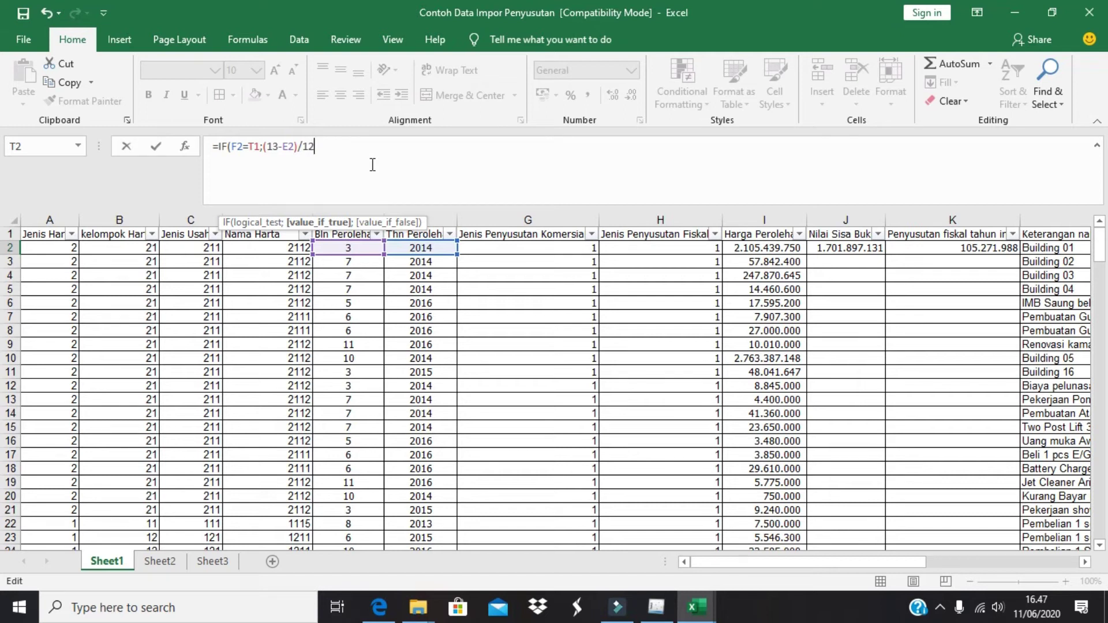
{"action": "left_click_drag", "start_coordinate": [839, 562], "coordinate": [908, 561]}
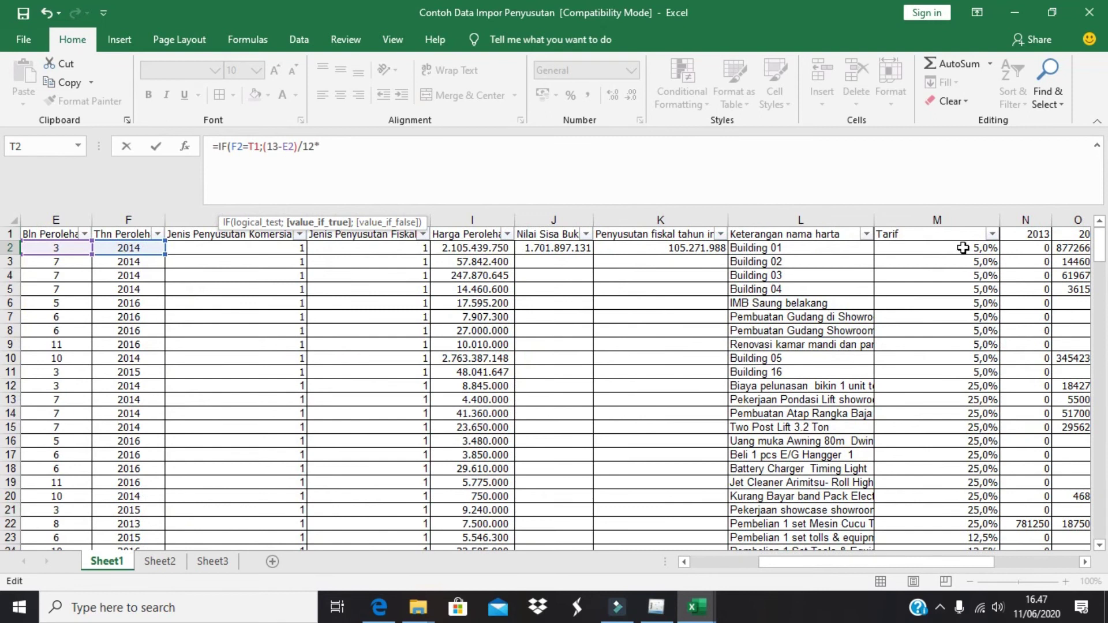
{"action": "left_click", "coordinate": [964, 247]}
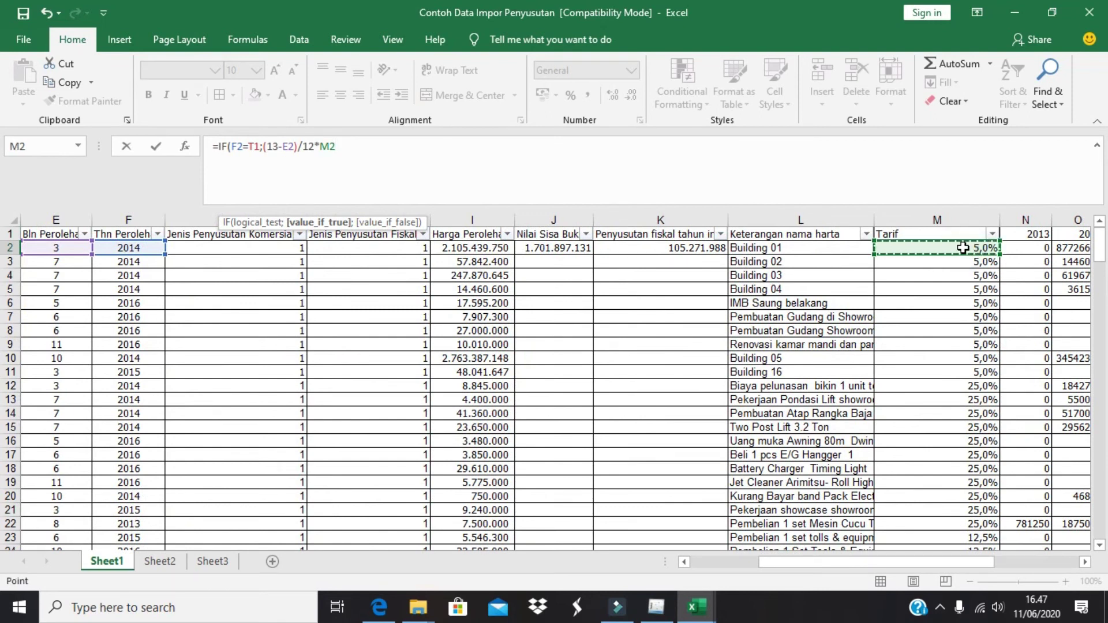
{"action": "type", "text": "*"}
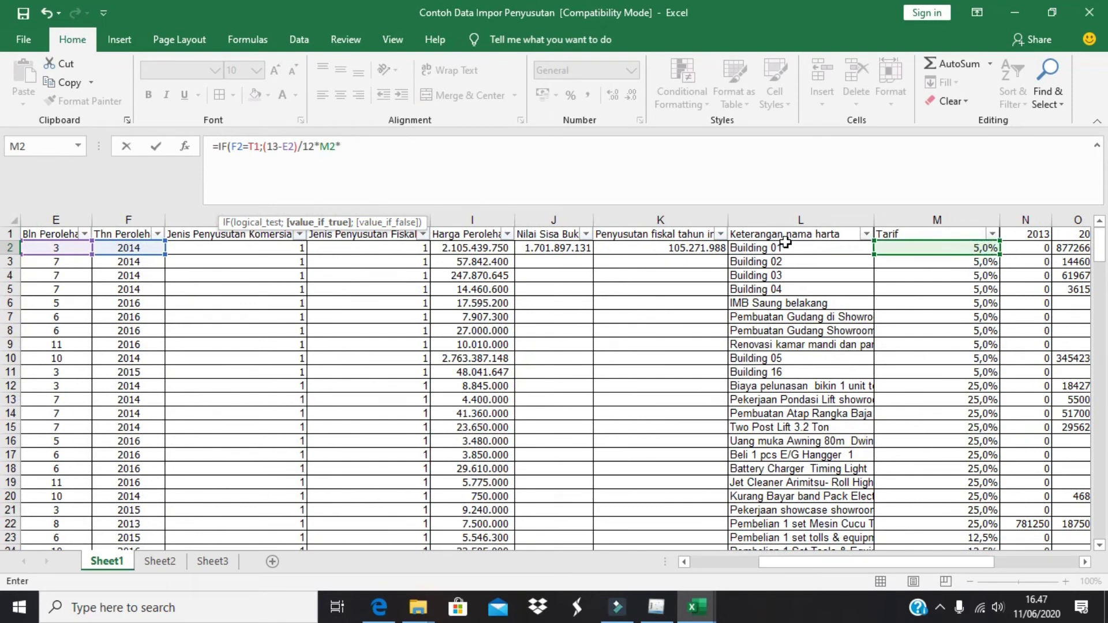
{"action": "left_click", "coordinate": [492, 247]}
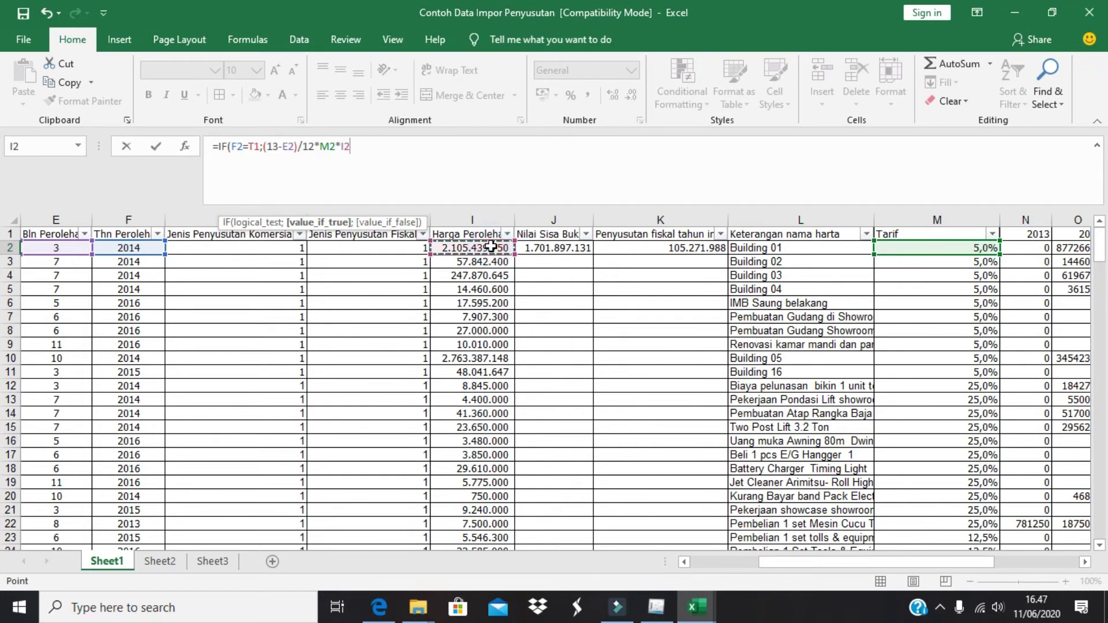
Nest a second IF as T2's false value, testing S2<1 and returning 0 when true
{"action": "type", "text": ";IF"}
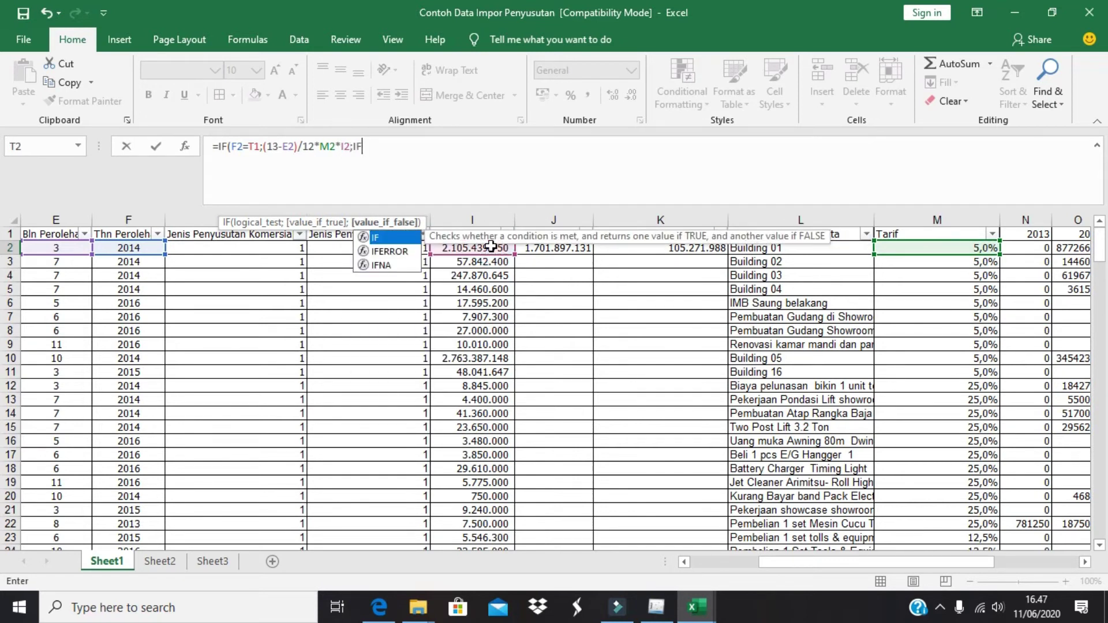
{"action": "double_click", "coordinate": [407, 239]}
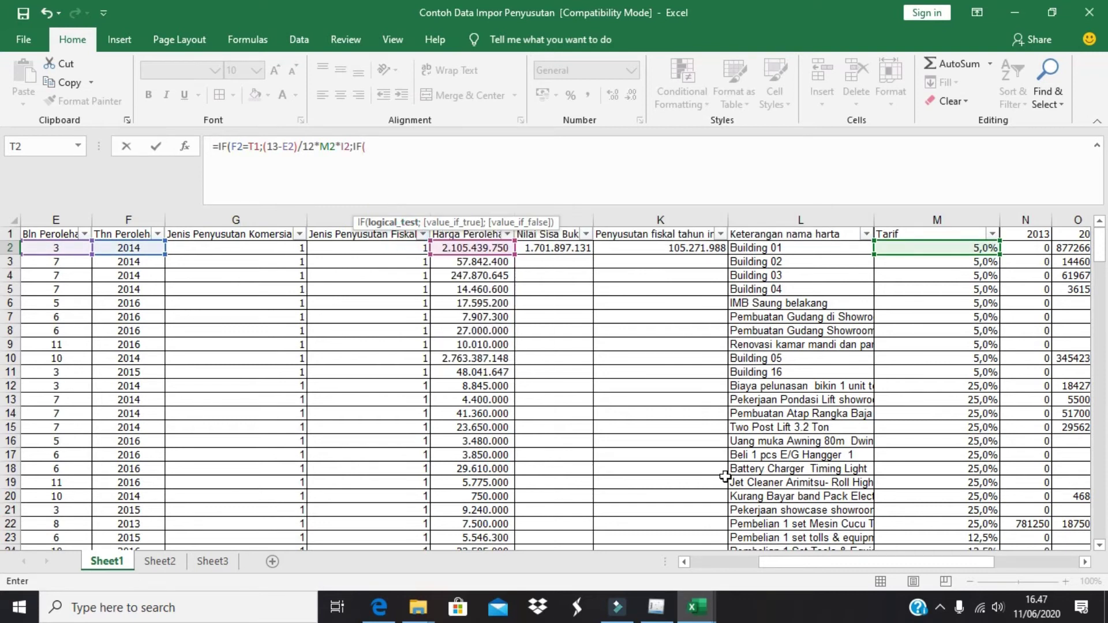
{"action": "left_click_drag", "start_coordinate": [818, 562], "coordinate": [883, 557]}
{"action": "left_click", "coordinate": [871, 248]}
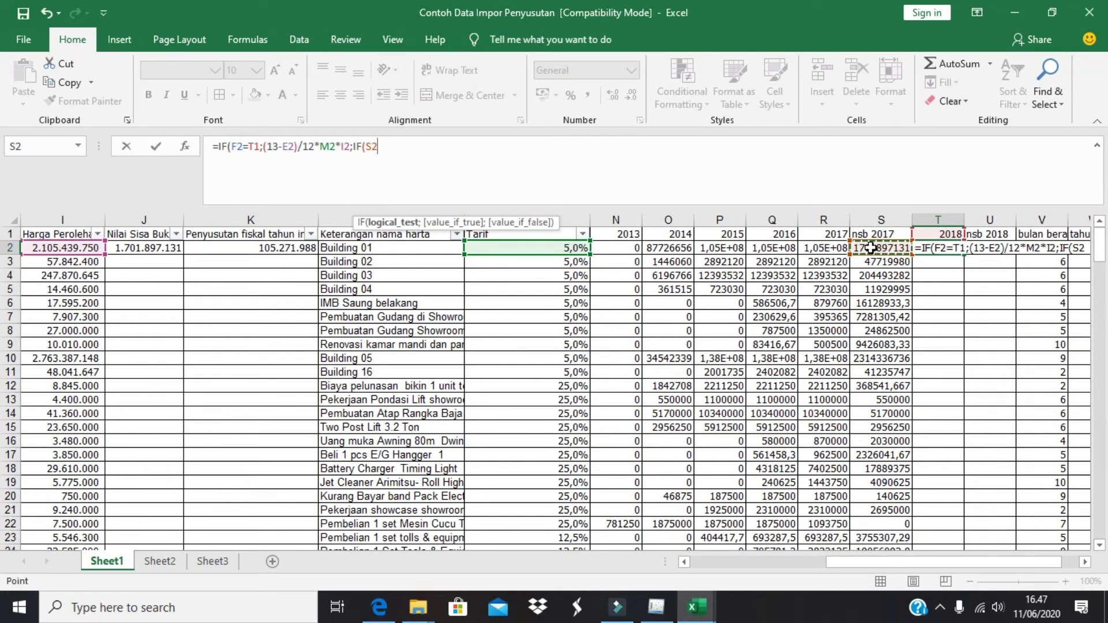
{"action": "type", "text": "<"}
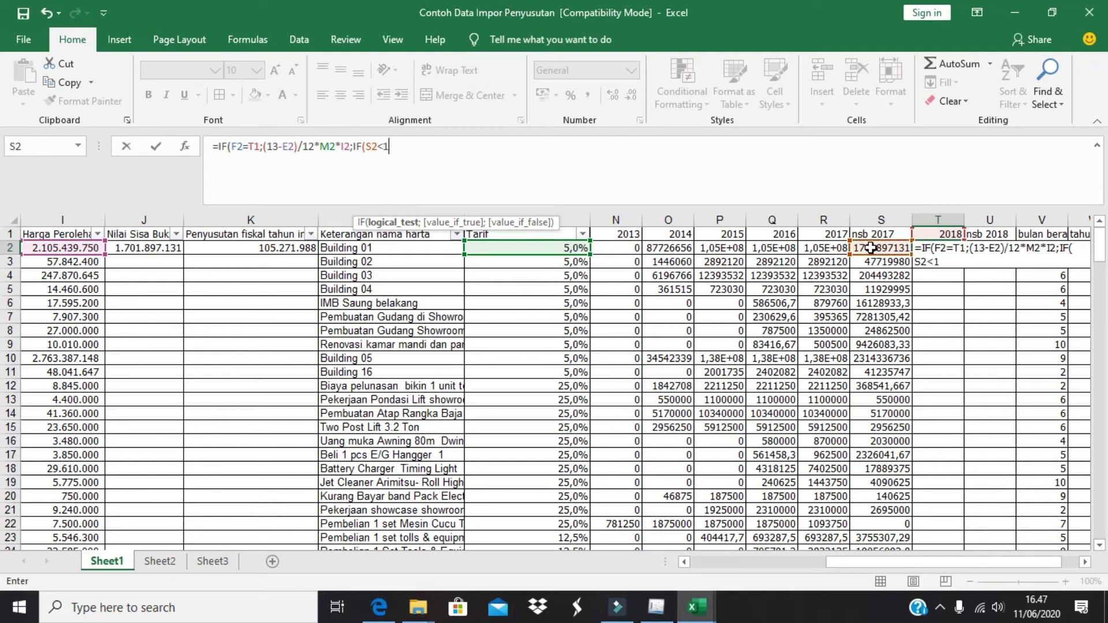
{"action": "type", "text": "1;0;"}
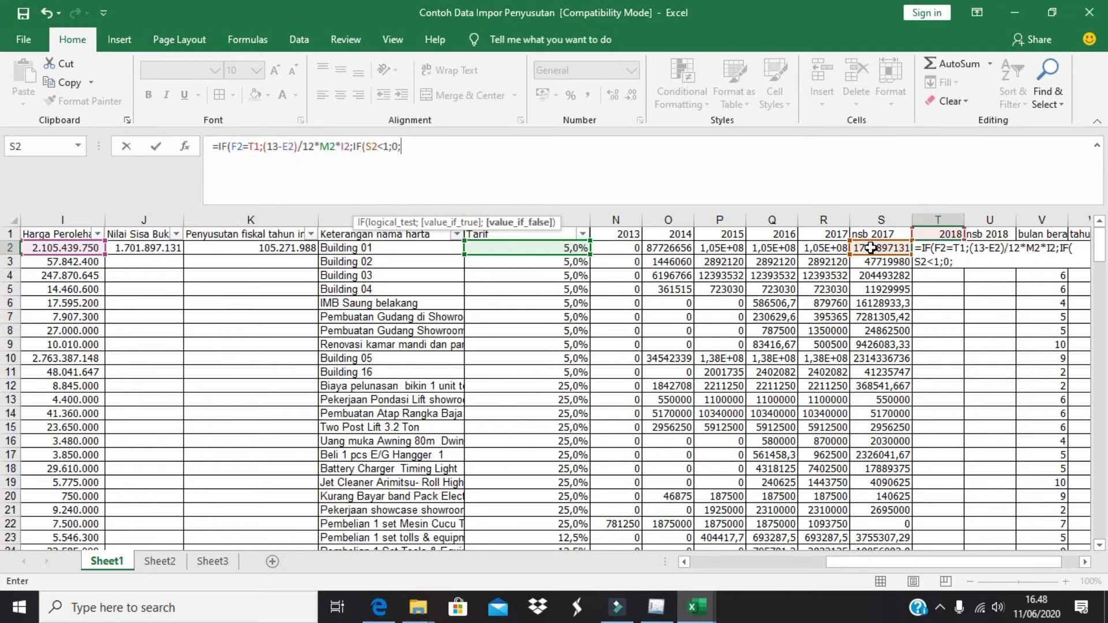
Nest a third IF in T2's formula, testing whether the ending year W2 equals header cell T1
{"action": "type", "text": "IF"}
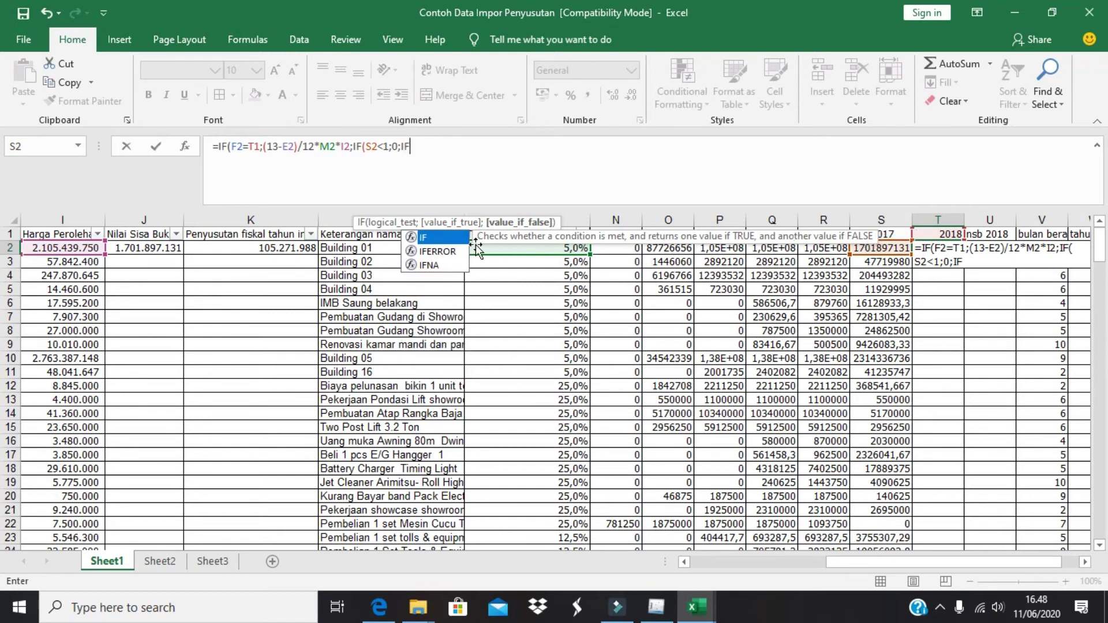
{"action": "type", "text": "("}
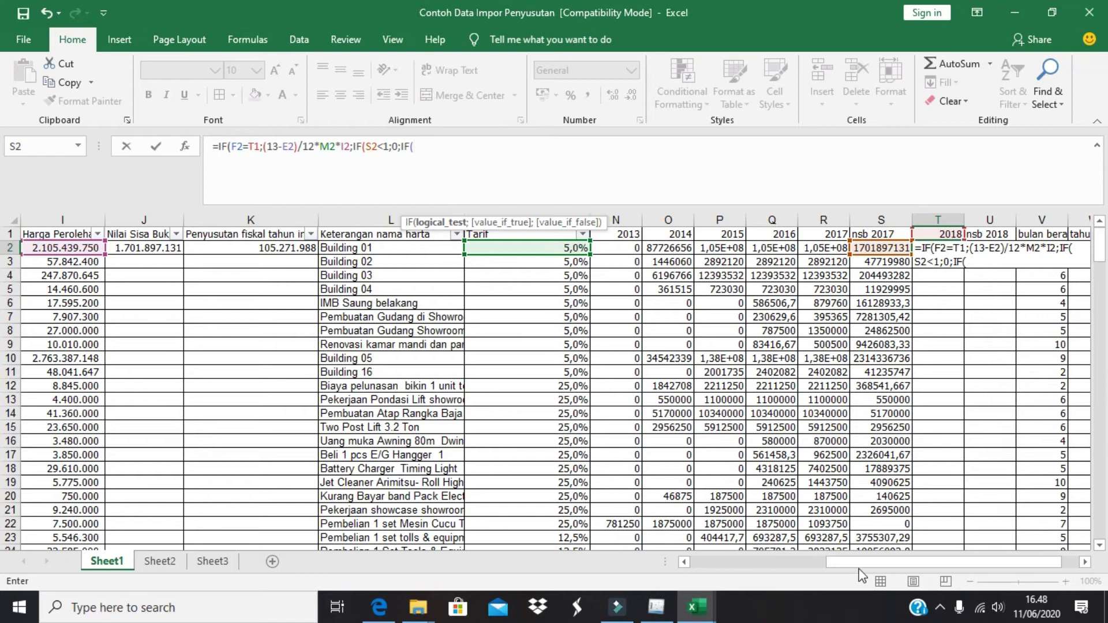
{"action": "left_click_drag", "start_coordinate": [874, 558], "coordinate": [894, 559]}
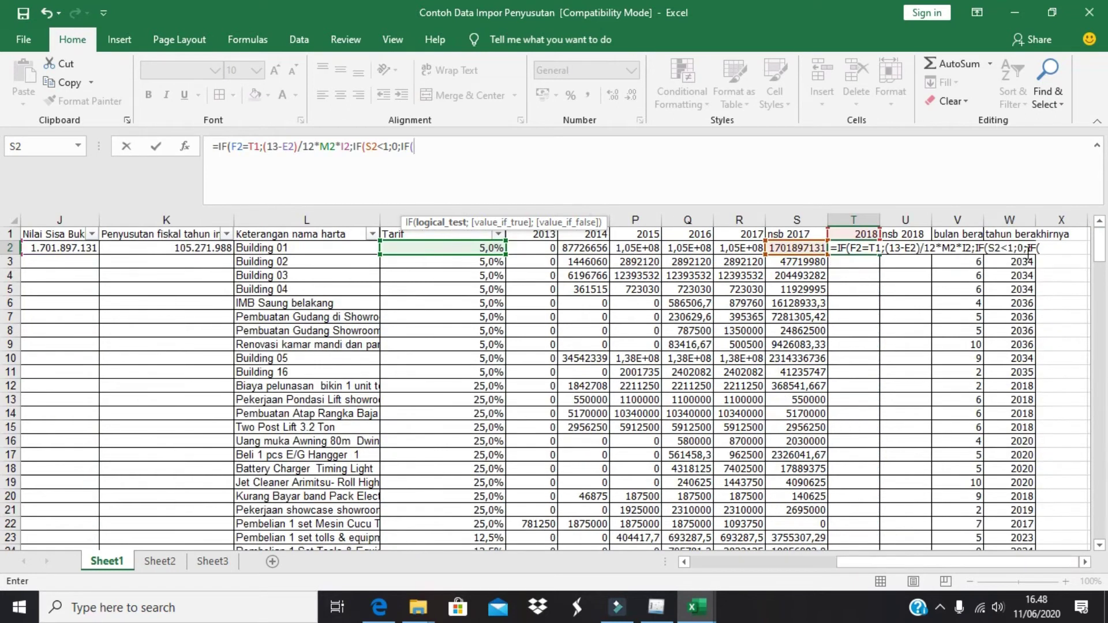
{"action": "left_click", "coordinate": [1026, 254]}
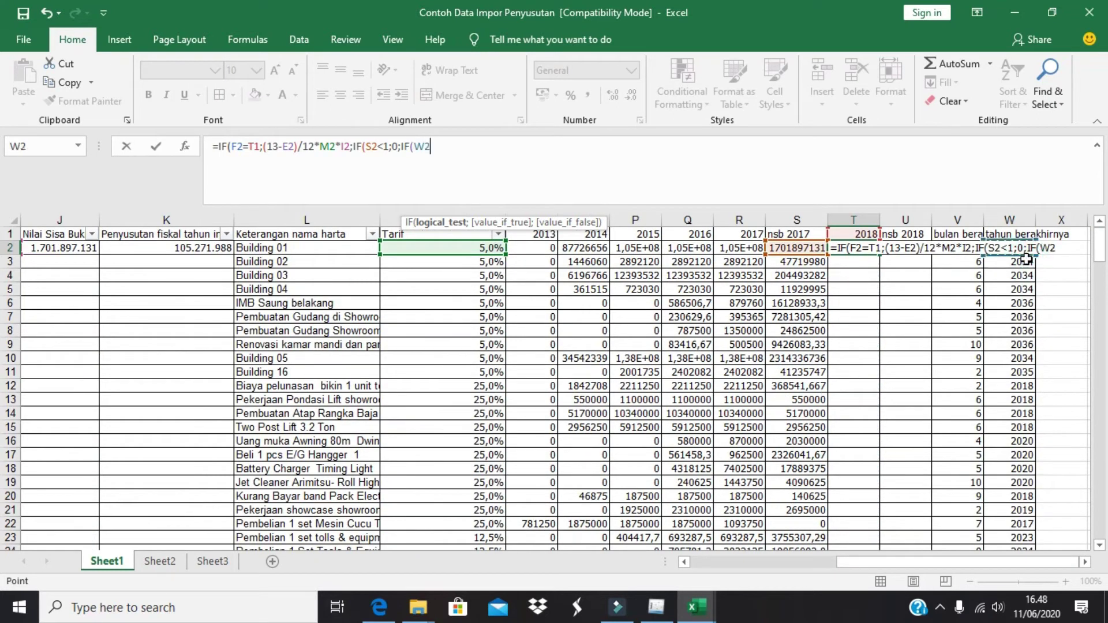
{"action": "type", "text": "="}
{"action": "left_click", "coordinate": [863, 234]}
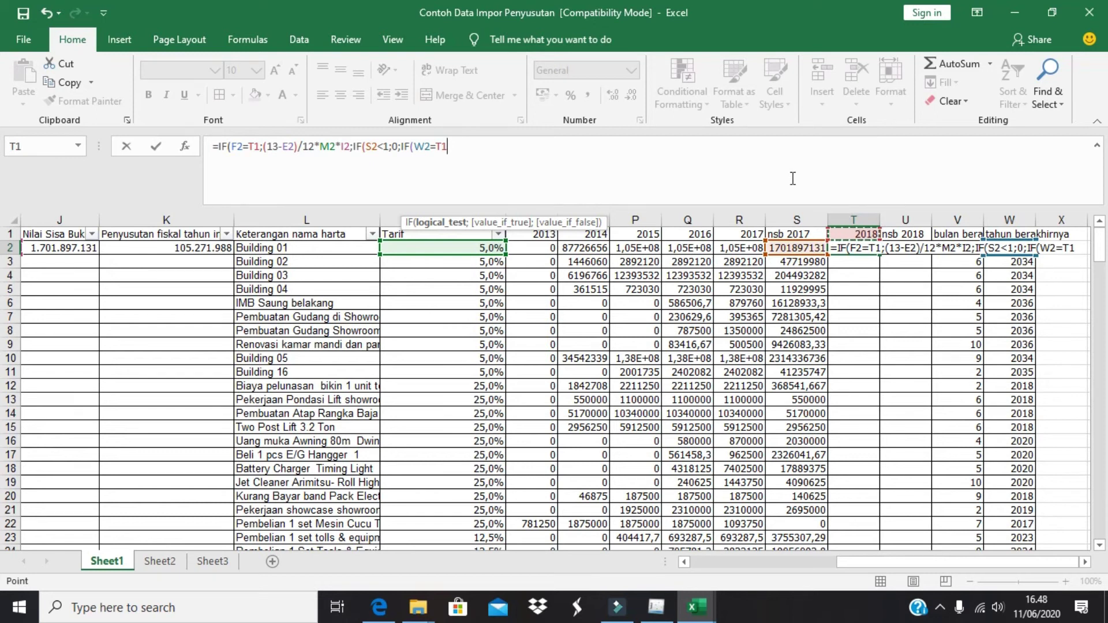
{"action": "type", "text": ";"}
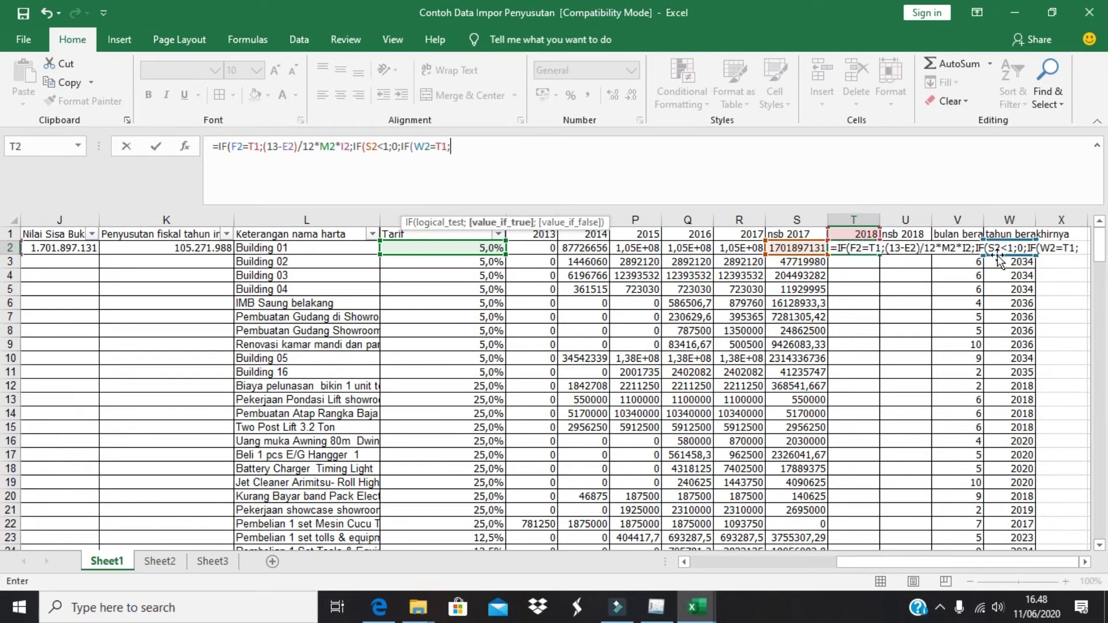
Set the true value of the third IF in T2 to V2/12*M2*I2, using the ending month, rate and acquisition cost
{"action": "left_click", "coordinate": [974, 253]}
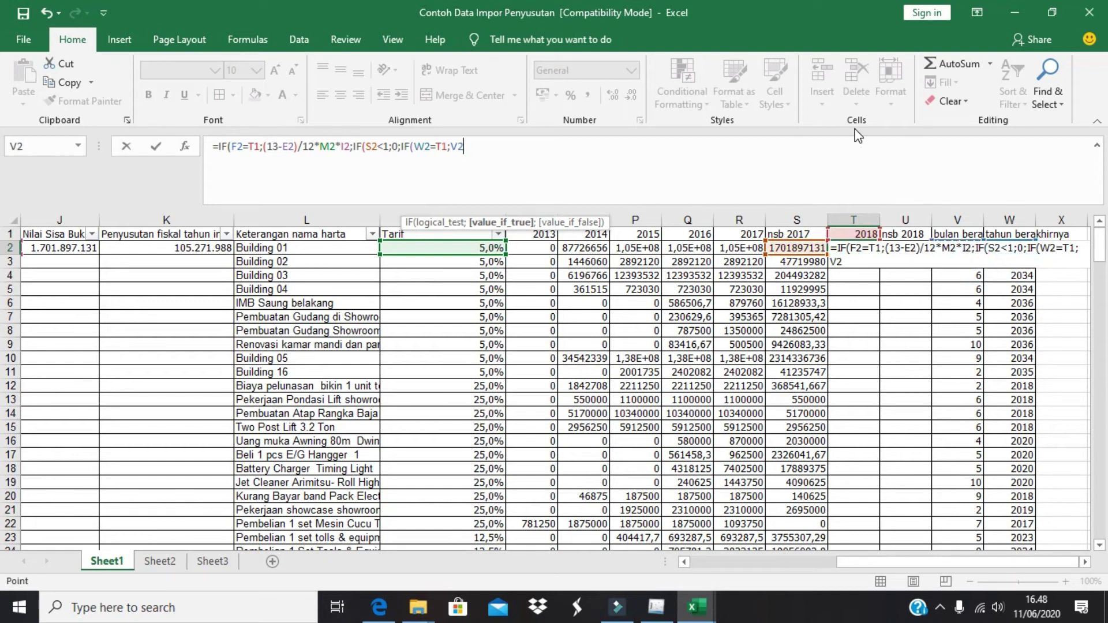
{"action": "type", "text": "/12*"}
{"action": "left_click_drag", "start_coordinate": [910, 562], "coordinate": [870, 563]}
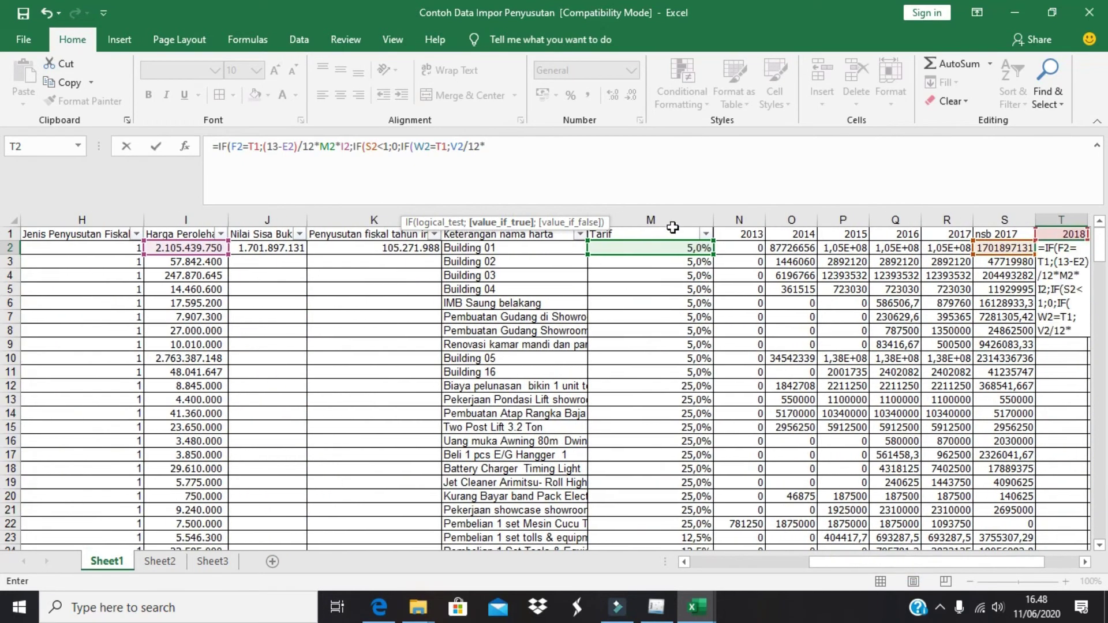
{"action": "left_click", "coordinate": [675, 252]}
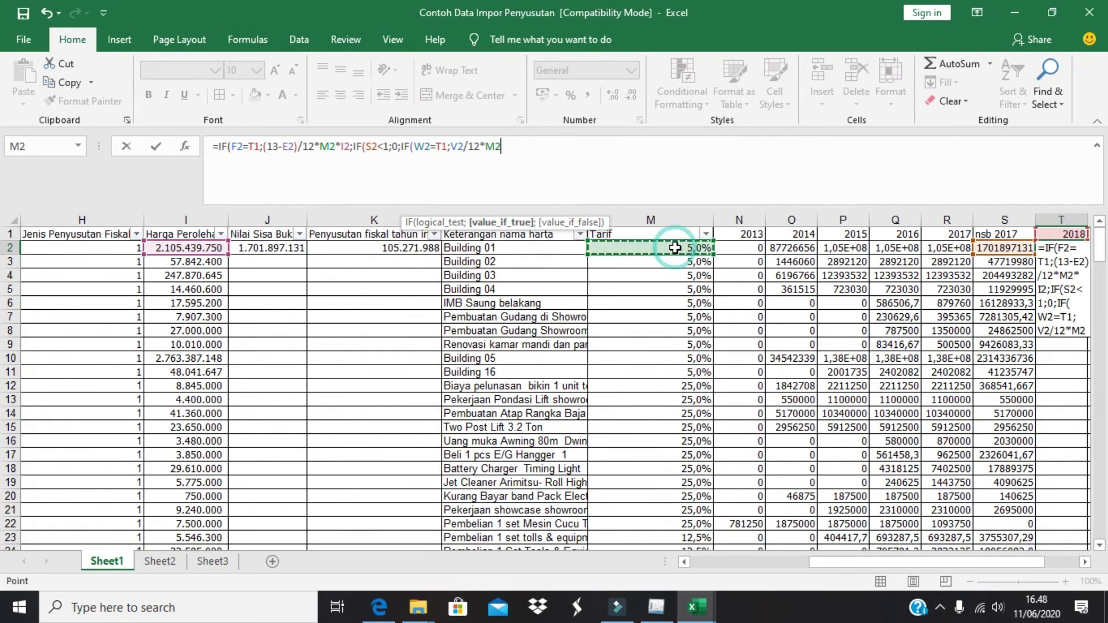
{"action": "type", "text": "*"}
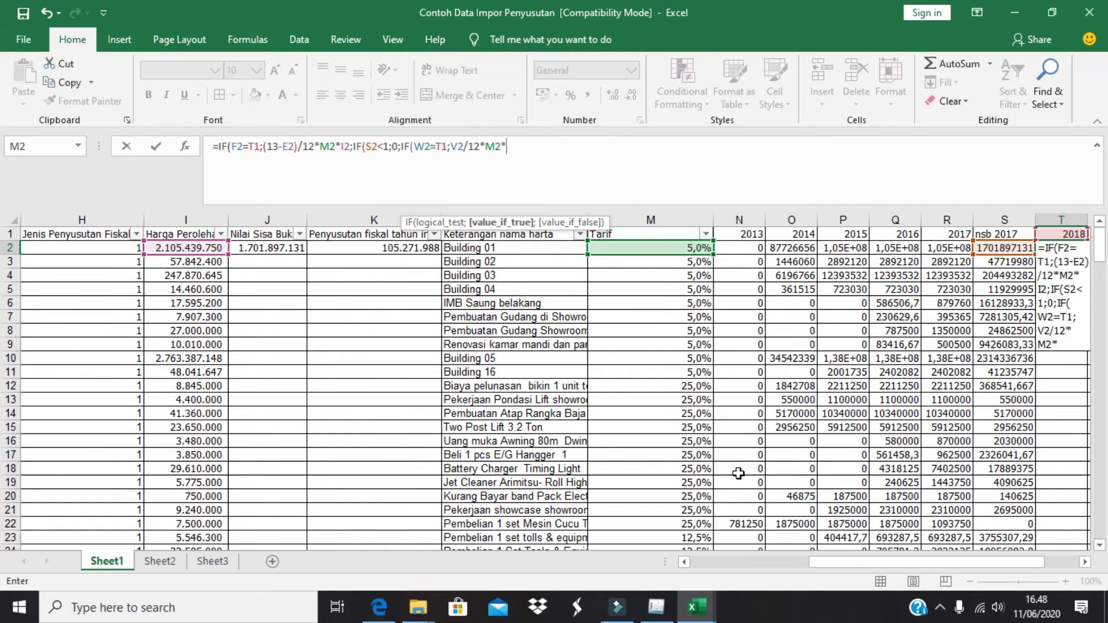
{"action": "left_click", "coordinate": [217, 248]}
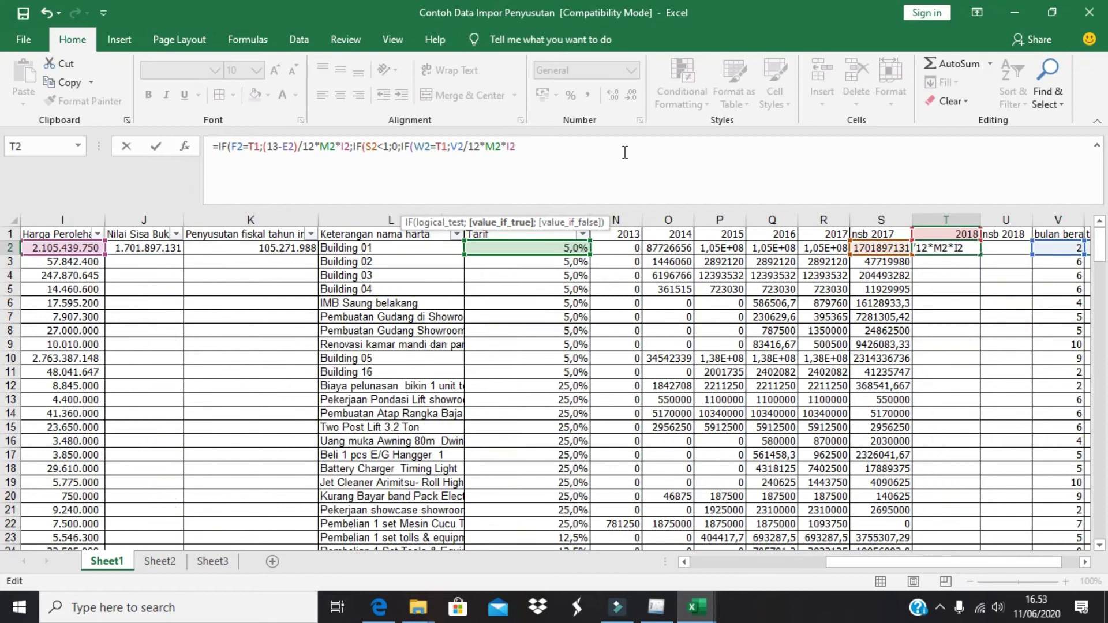
Complete T2's formula with M2*I2 as the final false value and fill it down the 2018 column to row 204
{"action": "type", "text": ";"}
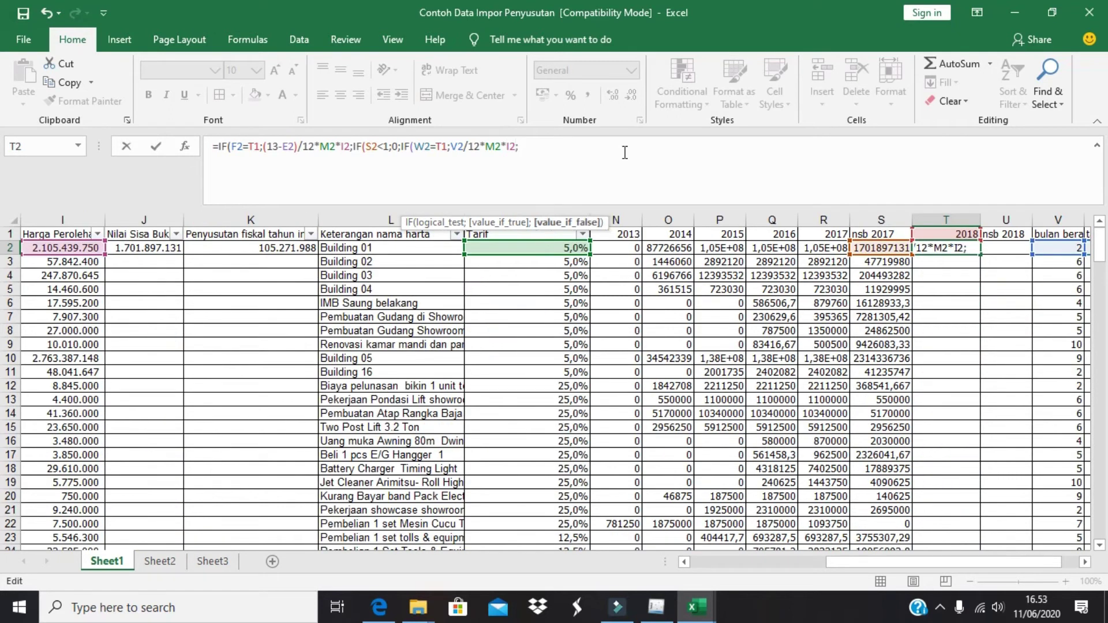
{"action": "left_click", "coordinate": [534, 248]}
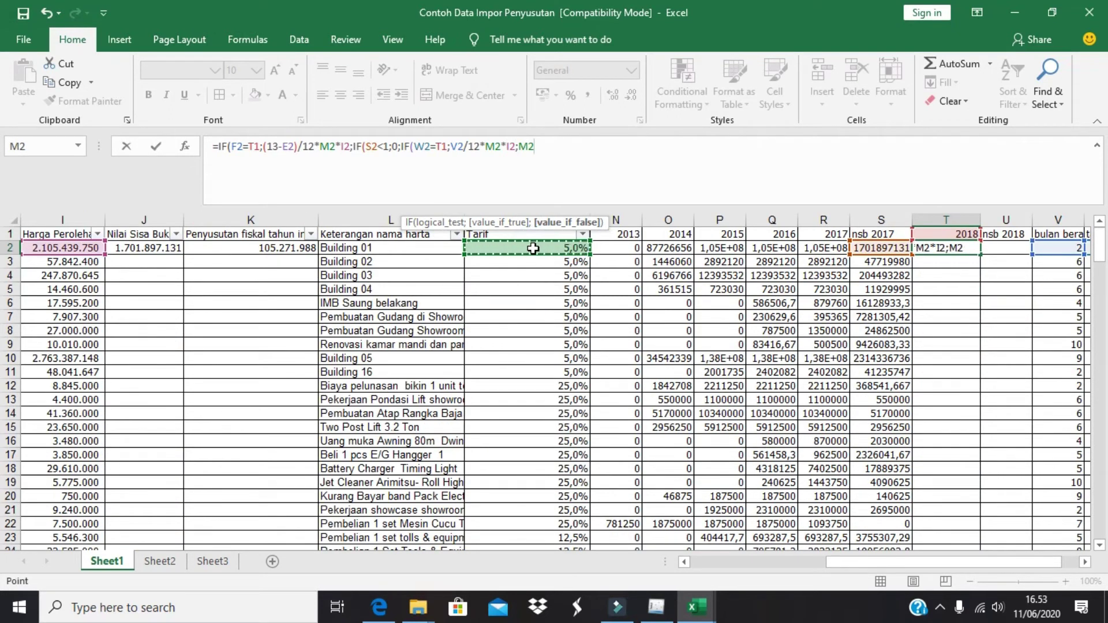
{"action": "type", "text": "*"}
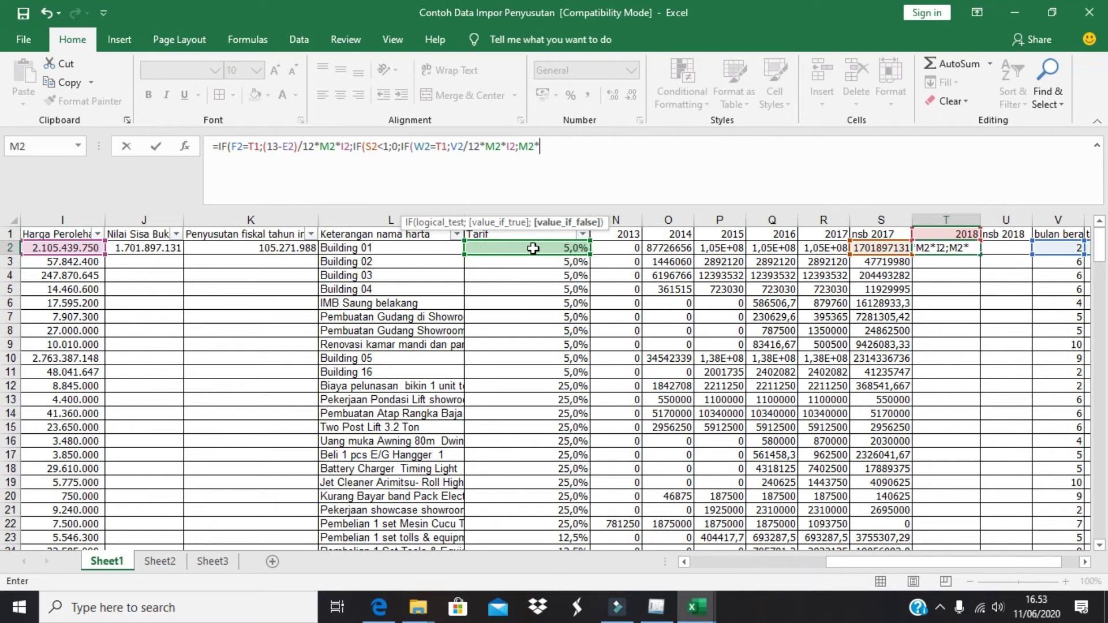
{"action": "left_click", "coordinate": [75, 249]}
{"action": "type", "text": ")))"}
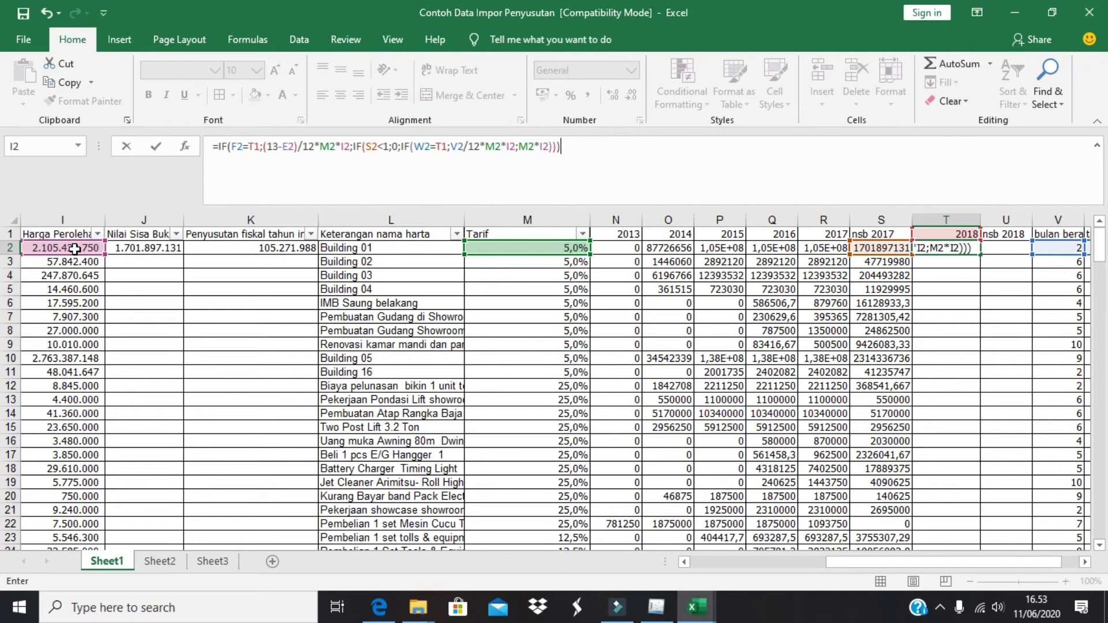
{"action": "key", "text": "Return"}
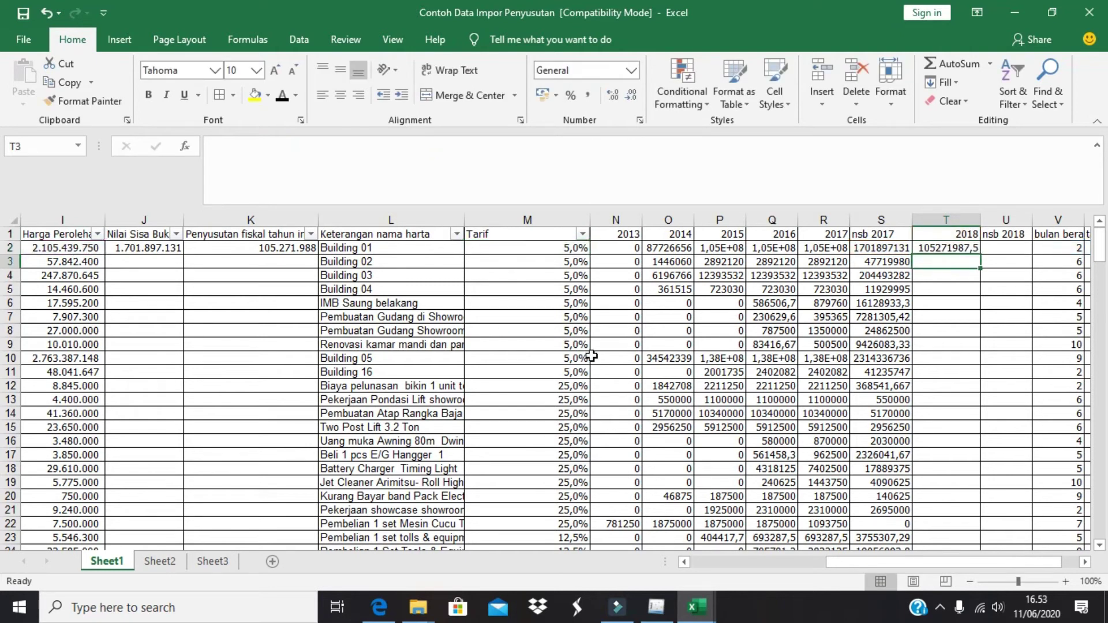
{"action": "left_click", "coordinate": [970, 249]}
{"action": "mouse_move", "coordinate": [980, 262]}
{"action": "left_mouse_down"}
{"action": "mouse_move", "coordinate": [981, 373]}
{"action": "mouse_move", "coordinate": [1022, 618]}
{"action": "mouse_move", "coordinate": [985, 518]}
{"action": "left_mouse_up"}
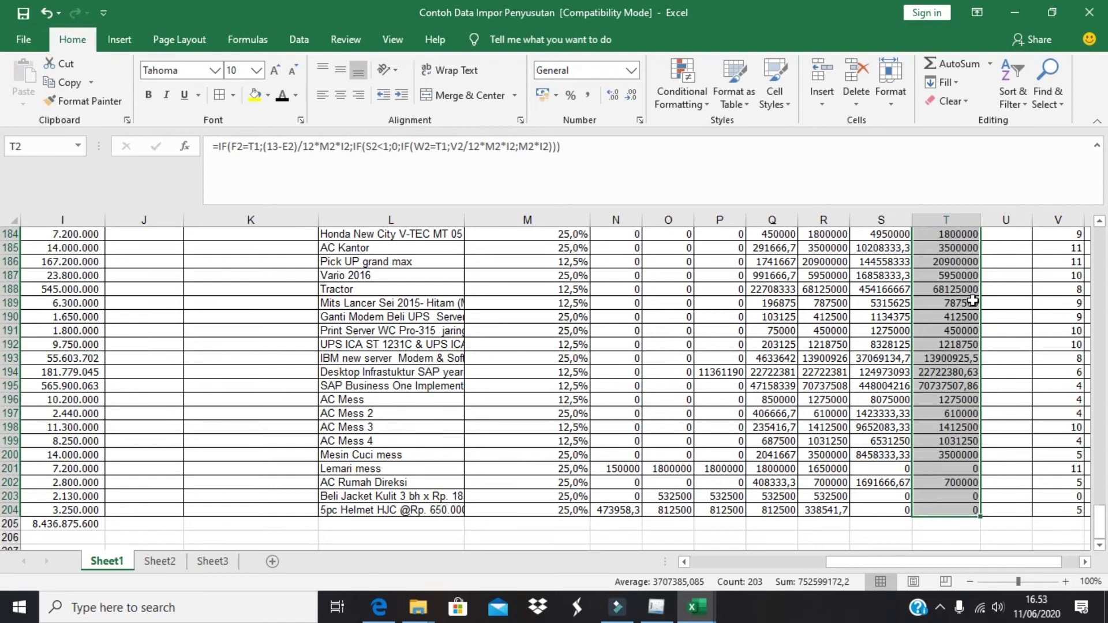
Calculate the 2018 book value in U2 as =S2-T2 and fill the formula down to row 204
{"action": "key", "text": "Up"}
{"action": "key", "text": "Right"}
{"action": "key", "text": "Down"}
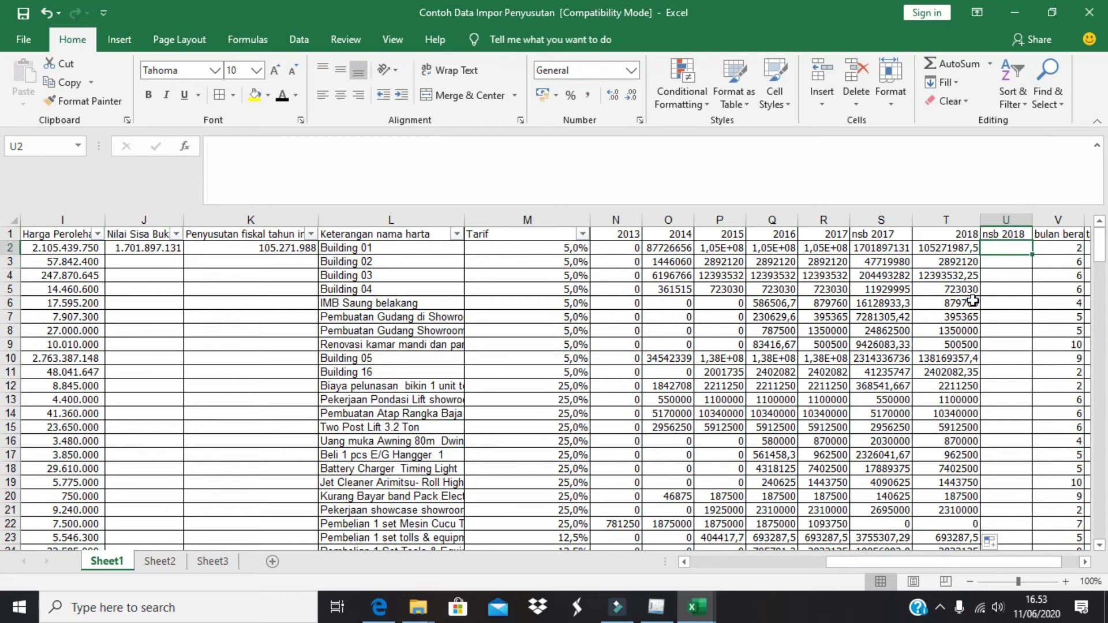
{"action": "type", "text": "="}
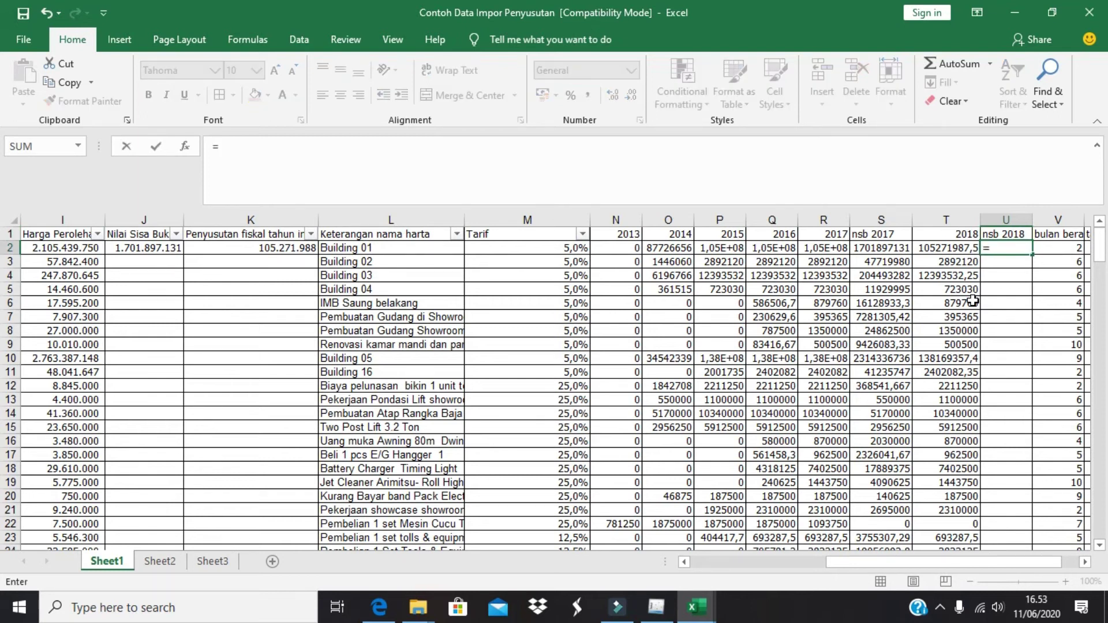
{"action": "left_click", "coordinate": [882, 253]}
{"action": "type", "text": "-"}
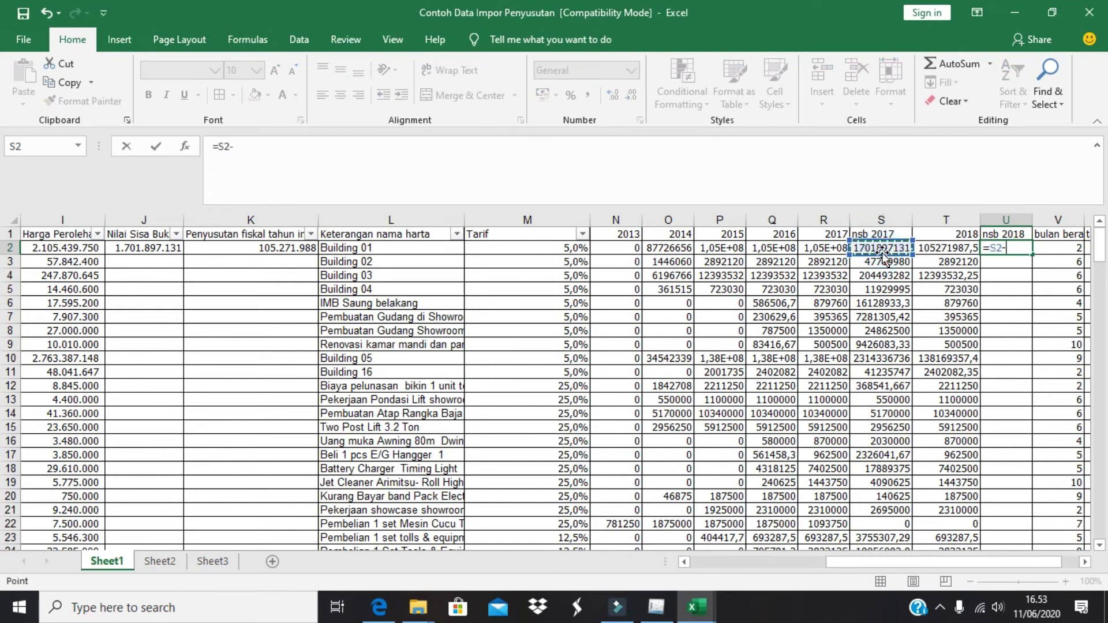
{"action": "left_click", "coordinate": [934, 247]}
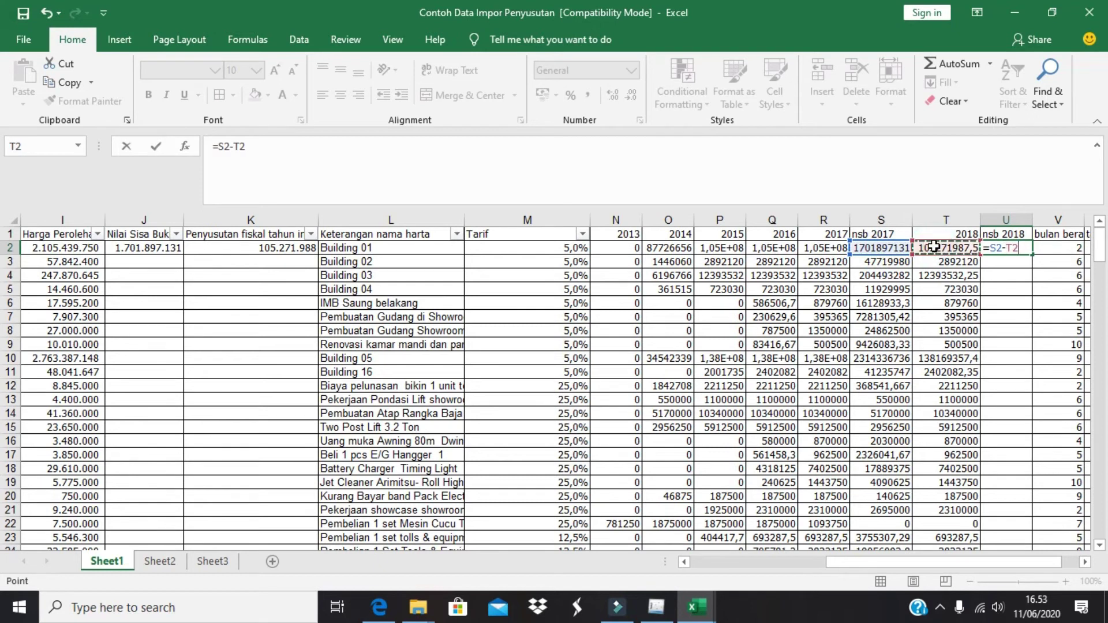
{"action": "key", "text": "Return"}
{"action": "left_click", "coordinate": [1037, 248]}
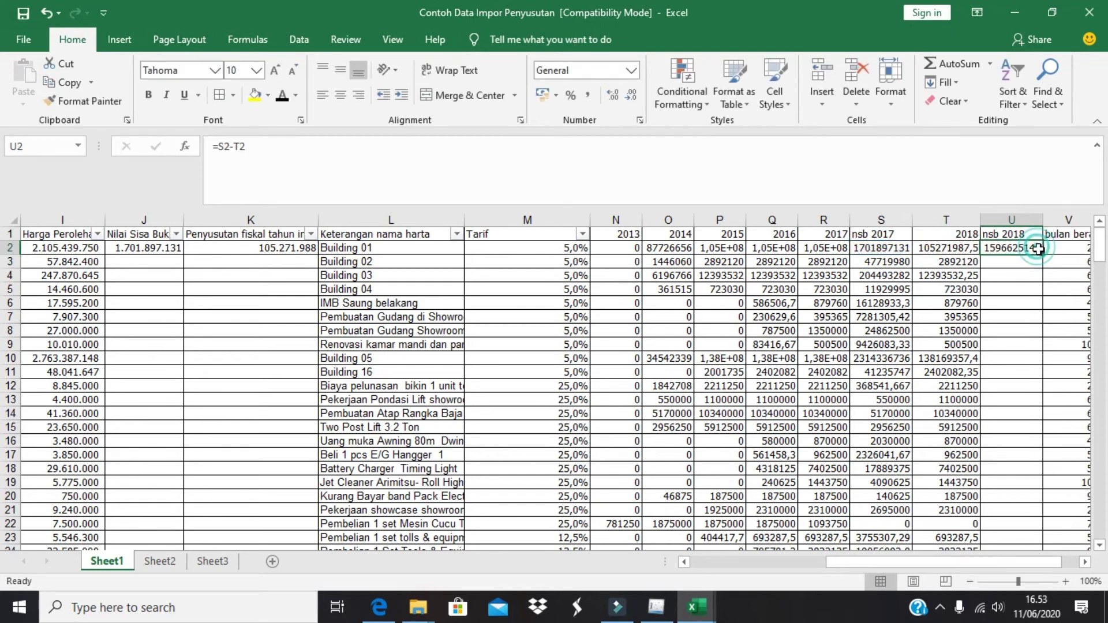
{"action": "left_click_drag", "start_coordinate": [1044, 255], "coordinate": [1037, 498]}
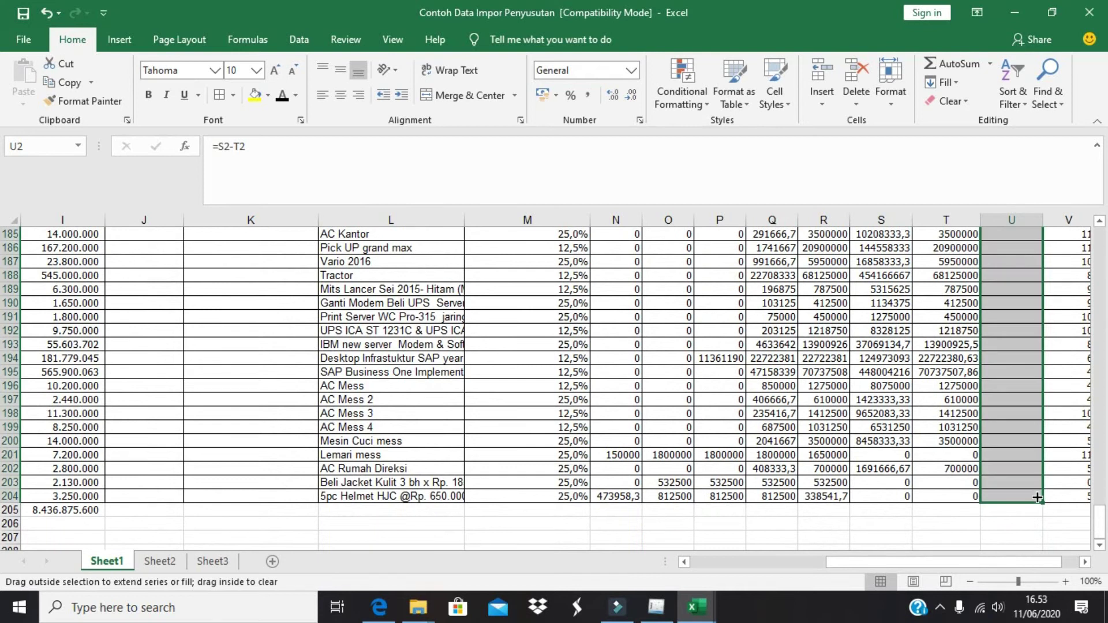
{"action": "key", "text": "ctrl+Up"}
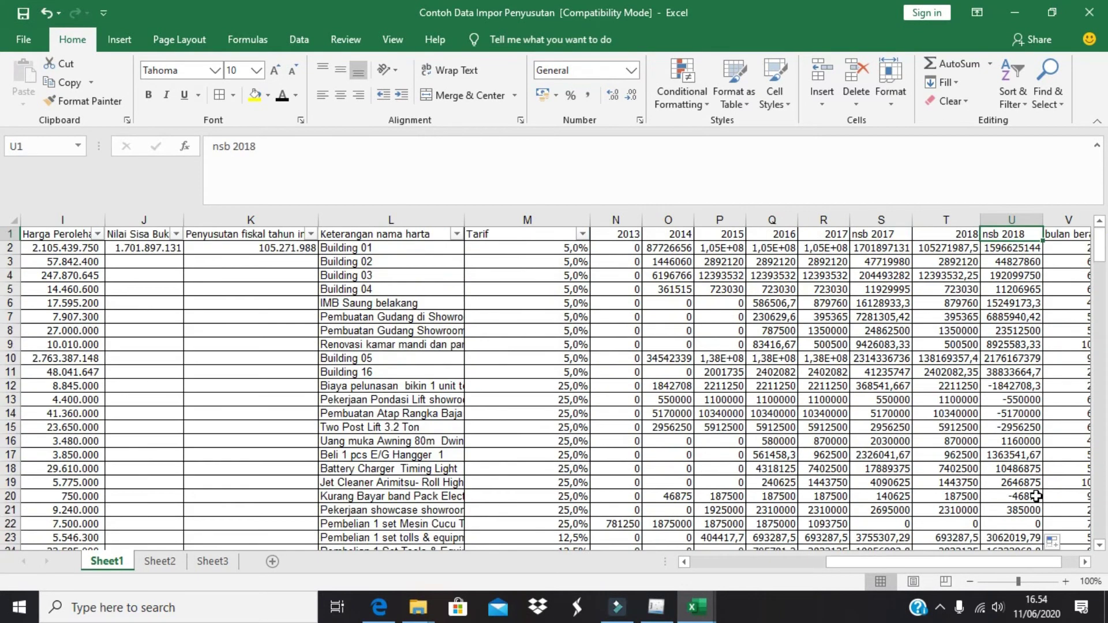
Link the remaining book value in J2 to the 2017 book value in S2
{"action": "left_click", "coordinate": [856, 264]}
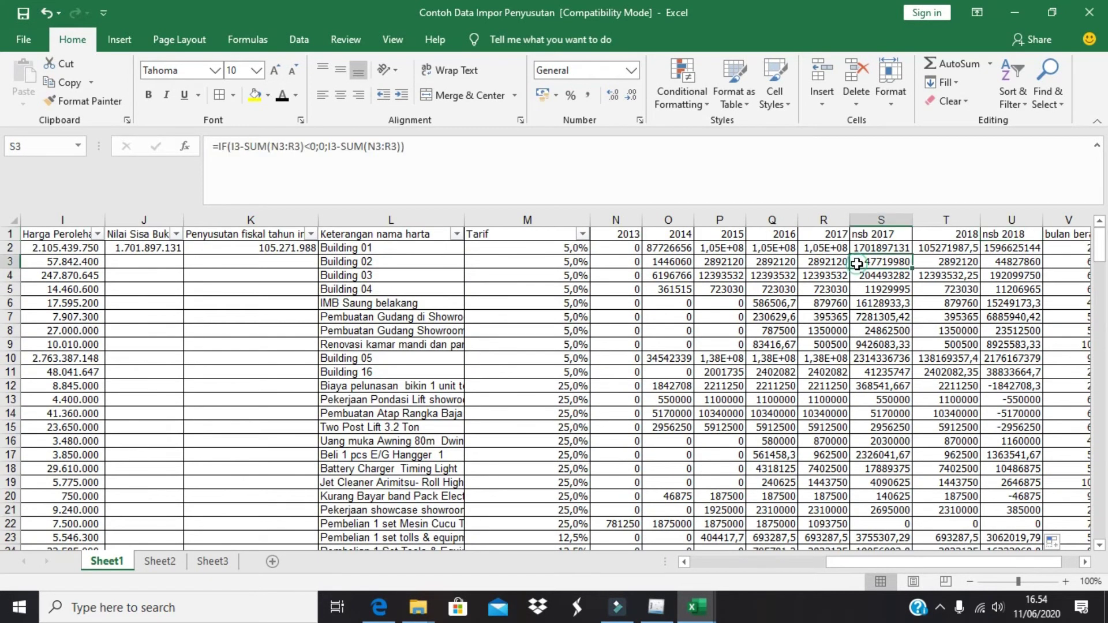
{"action": "key", "text": "Left"}
{"action": "key", "text": "Left"}
{"action": "key", "text": "Left"}
{"action": "key", "text": "Left"}
{"action": "key", "text": "Left"}
{"action": "key", "text": "Left"}
{"action": "key", "text": "Left"}
{"action": "key", "text": "Left"}
{"action": "key", "text": "Left"}
{"action": "key", "text": "Up"}
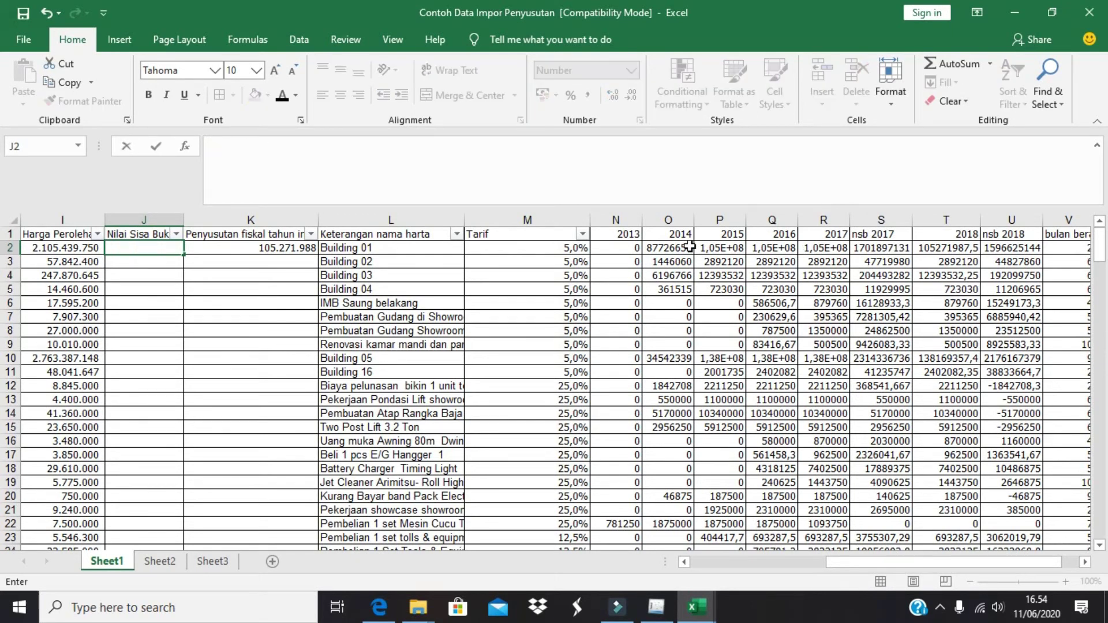
{"action": "type", "text": "="}
{"action": "left_click", "coordinate": [868, 249]}
{"action": "key", "text": "Return"}
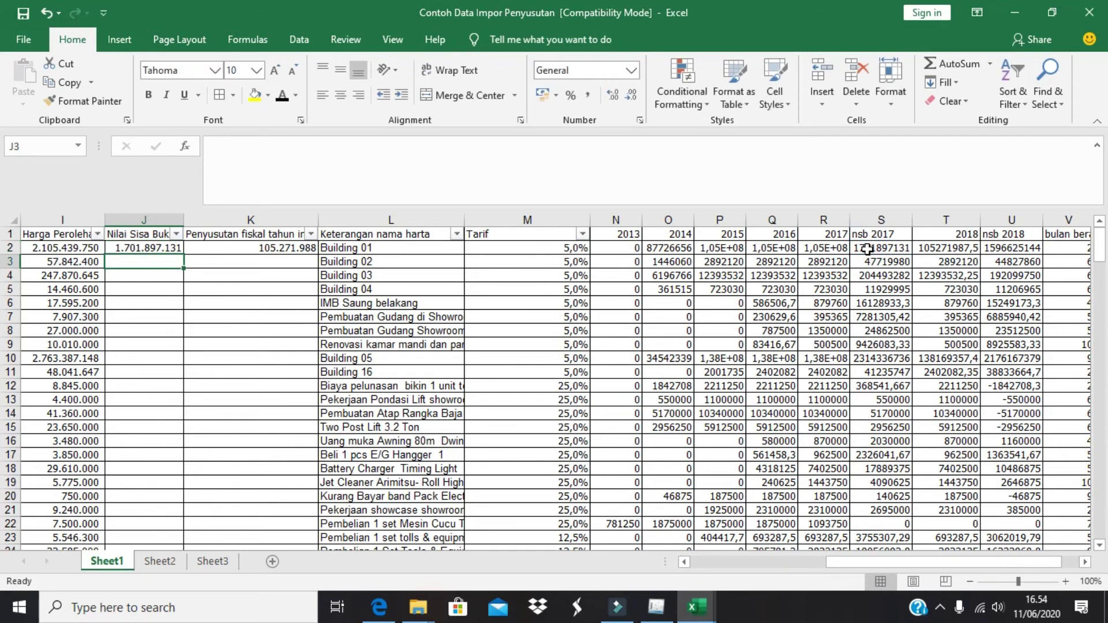
Replace the constant in K2, the current-year fiscal depreciation, with a reference to the 2018 depreciation in T2
{"action": "key", "text": "Right"}
{"action": "key", "text": "Up"}
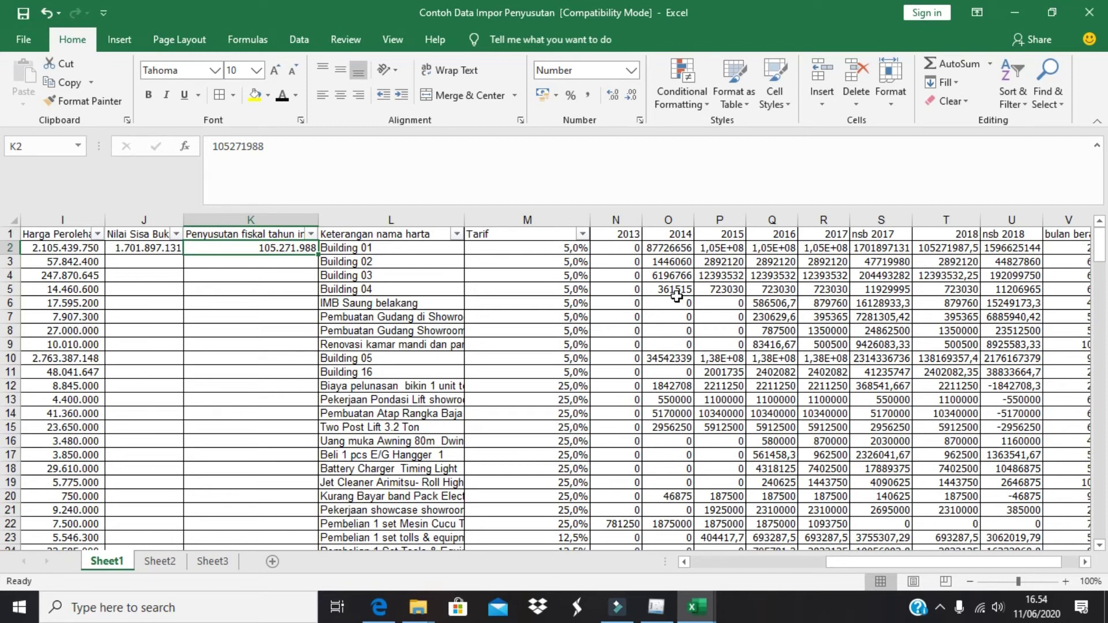
{"action": "type", "text": "="}
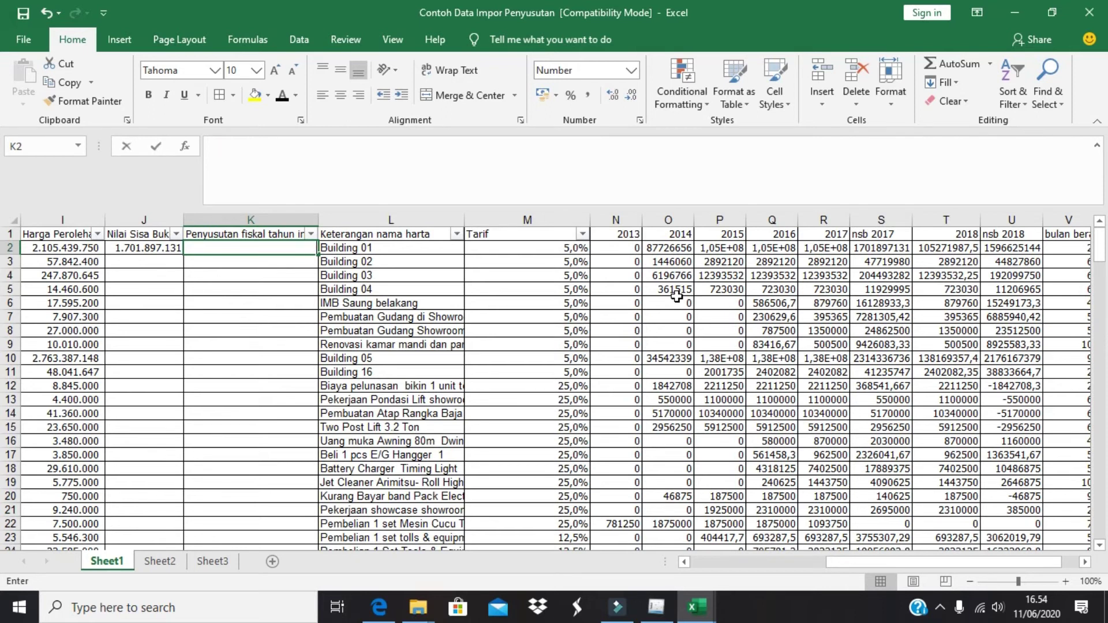
{"action": "left_click", "coordinate": [953, 248]}
{"action": "key", "text": "Return"}
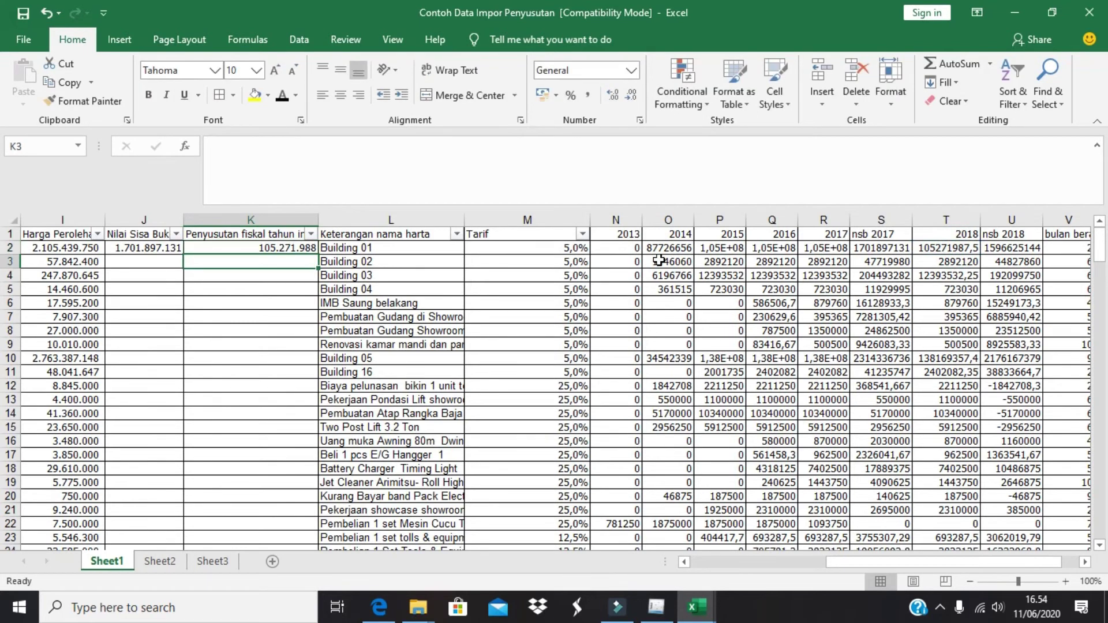
Fill the J2 and K2 formulas together down the asset list
{"action": "left_click", "coordinate": [165, 248]}
{"action": "left_click_drag", "start_coordinate": [166, 247], "coordinate": [304, 505]}
{"action": "left_click_drag", "start_coordinate": [299, 549], "coordinate": [285, 498]}
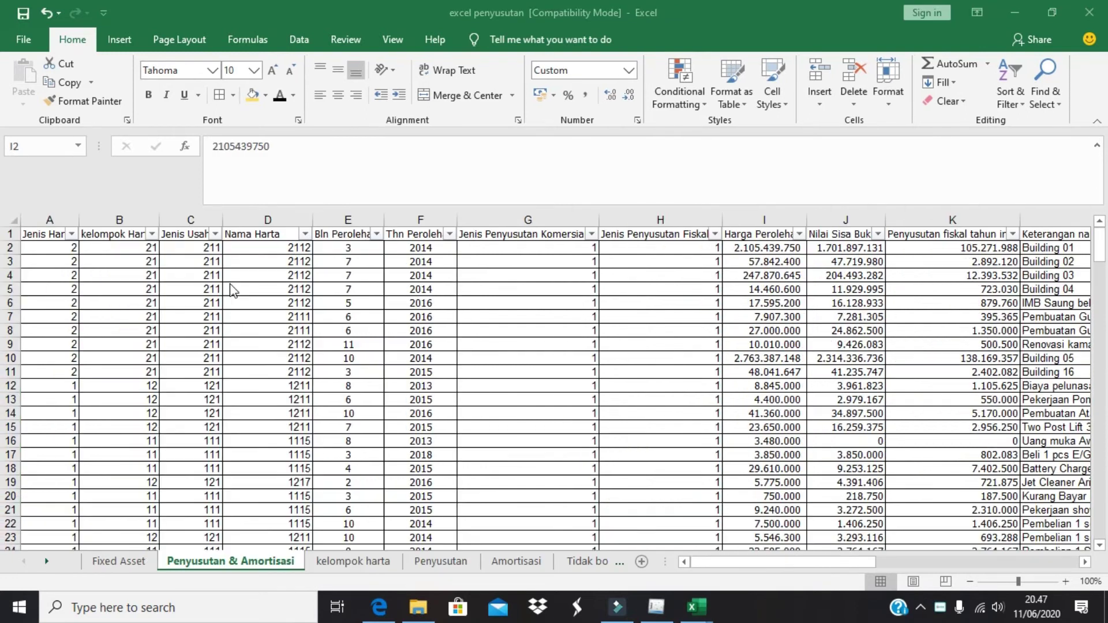
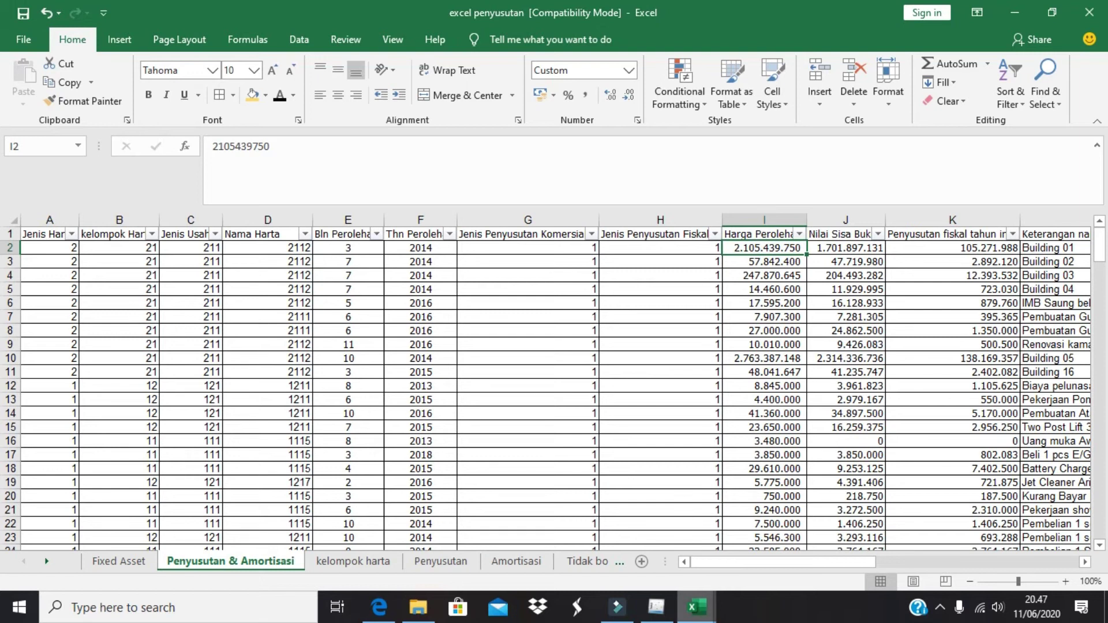
Switch to the PPh Badan_PT MNF_vid1 workbook and look at the Biaya penyusutan and Biaya Amortisasi rows on the Rekon Fiskal sheet
{"action": "mouse_move", "coordinate": [696, 608]}
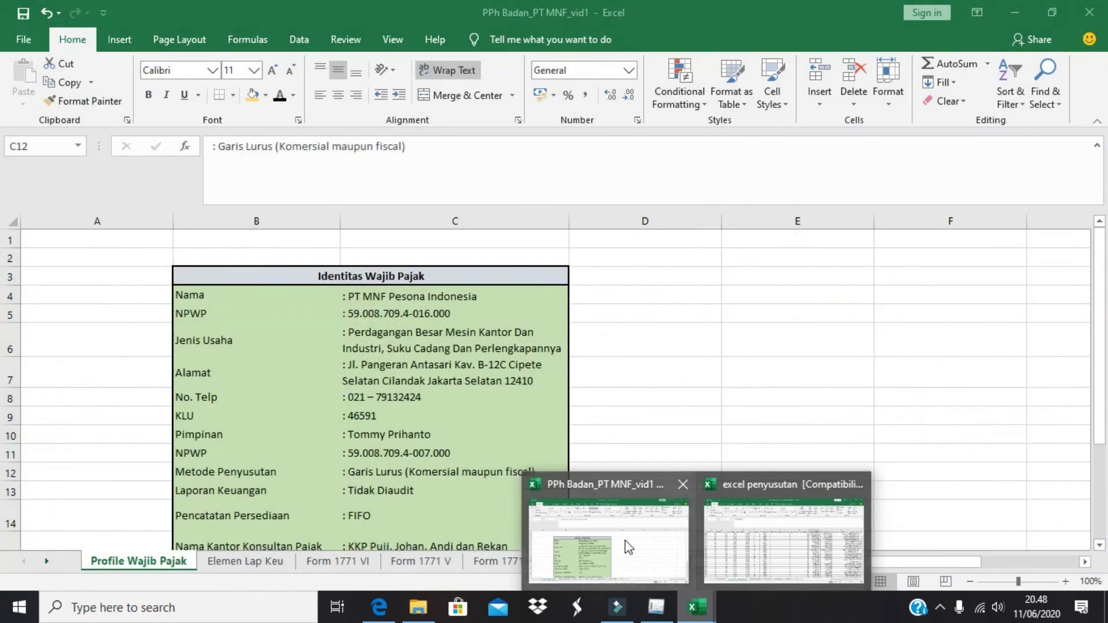
{"action": "left_click", "coordinate": [629, 547]}
{"action": "left_click", "coordinate": [581, 563]}
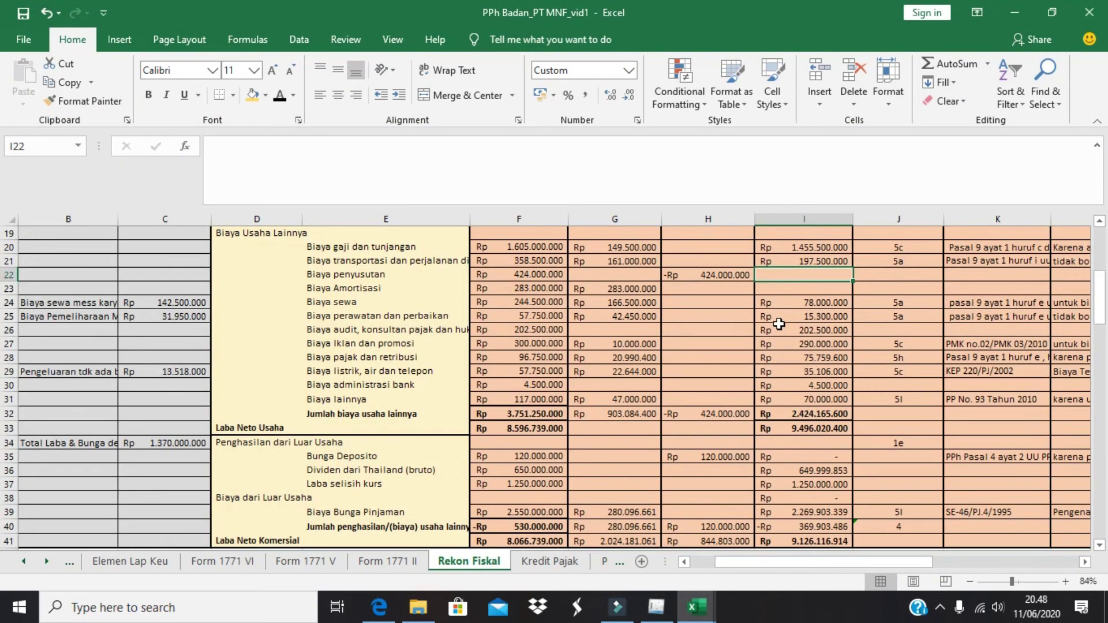
{"action": "left_click", "coordinate": [384, 276]}
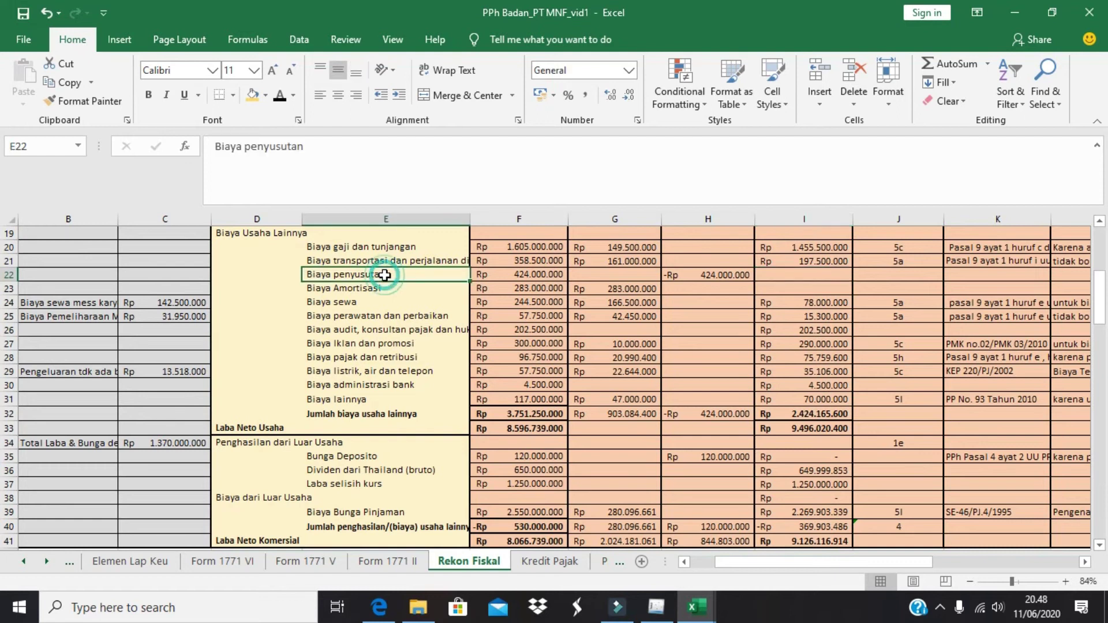
{"action": "key", "text": "Down"}
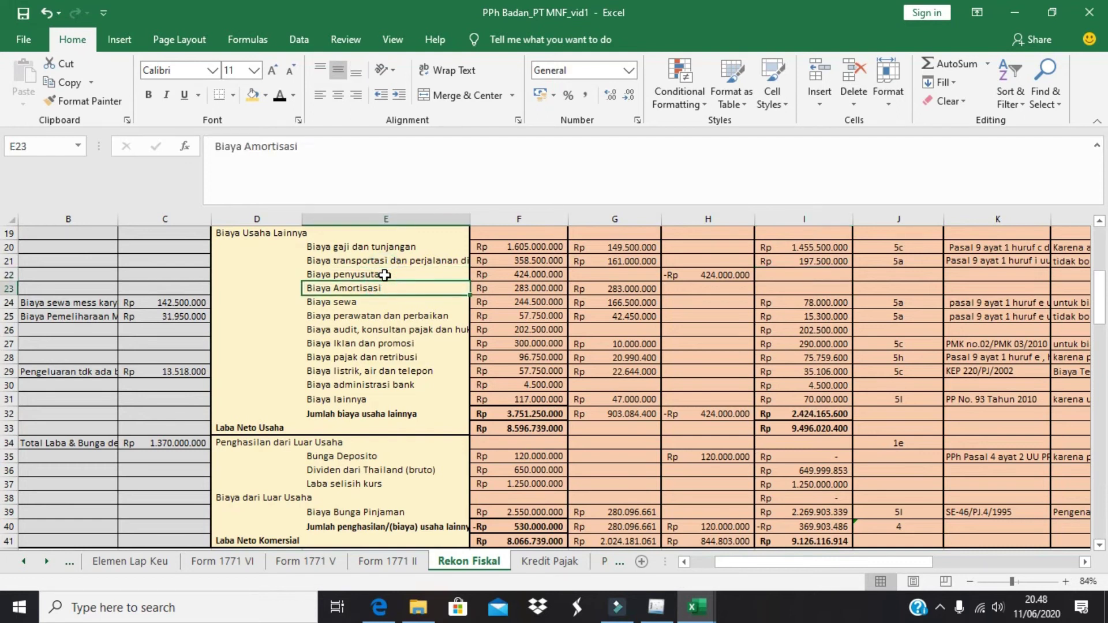
Return to the excel penyusutan workbook and examine the kelompok harta codes and asset descriptions down the Penyusutan & Amortisasi list
{"action": "key", "text": "alt+Tab"}
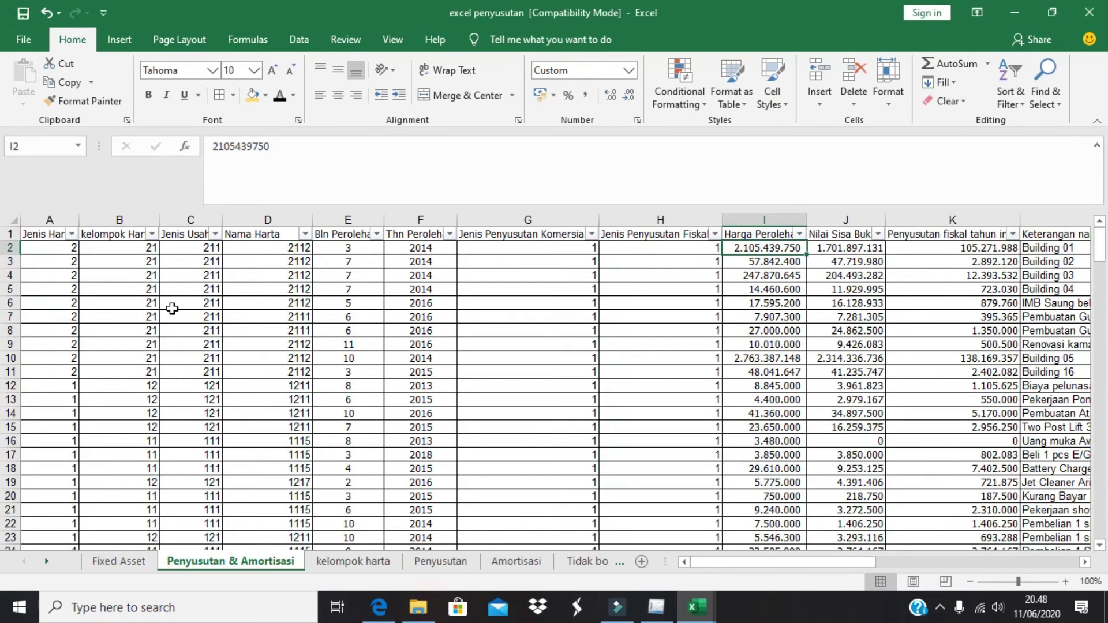
{"action": "left_click", "coordinate": [152, 306]}
{"action": "key", "text": "Down"}
{"action": "key", "text": "Down"}
{"action": "key", "text": "Down"}
{"action": "key", "text": "Down"}
{"action": "key", "text": "Down"}
{"action": "key", "text": "Down"}
{"action": "key", "text": "Down"}
{"action": "key", "text": "Down"}
{"action": "key", "text": "Down"}
{"action": "key", "text": "Down"}
{"action": "key", "text": "Down"}
{"action": "key", "text": "Down"}
{"action": "key", "text": "Down"}
{"action": "key", "text": "Down"}
{"action": "key", "text": "Down"}
{"action": "key", "text": "Down"}
{"action": "key", "text": "Down"}
{"action": "key", "text": "Down"}
{"action": "key", "text": "Down"}
{"action": "key", "text": "Down"}
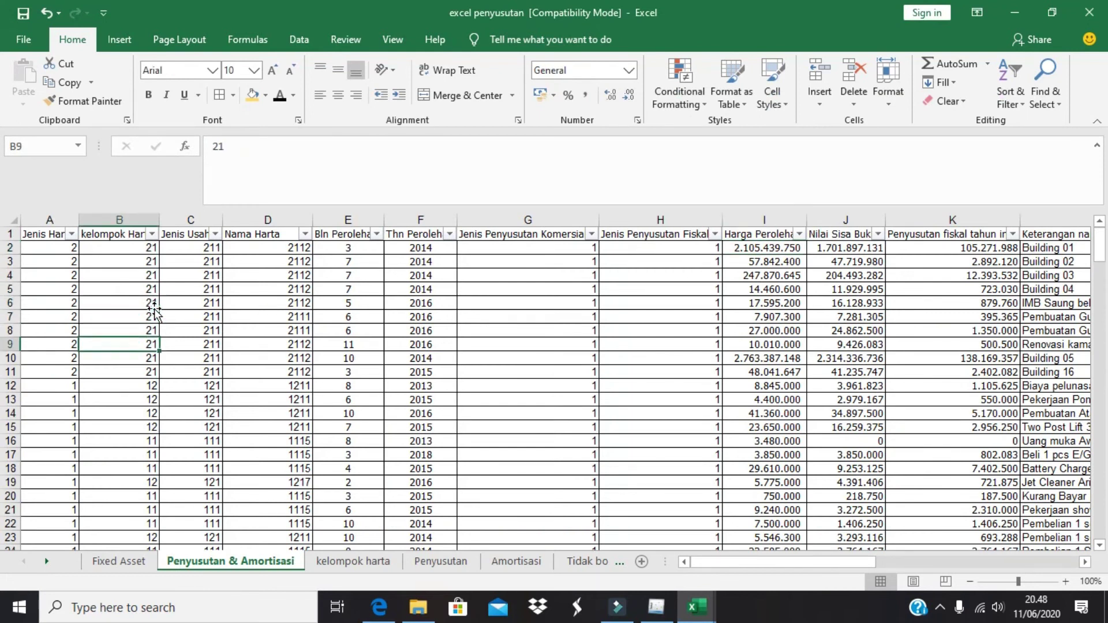
{"action": "key", "text": "Down"}
{"action": "key", "text": "Down"}
{"action": "key", "text": "Down"}
{"action": "key", "text": "Down"}
{"action": "key", "text": "Down"}
{"action": "key", "text": "Down"}
{"action": "key", "text": "Down"}
{"action": "key", "text": "Down"}
{"action": "key", "text": "Down"}
{"action": "key", "text": "Down"}
{"action": "key", "text": "Down"}
{"action": "key", "text": "Down"}
{"action": "key", "text": "Down"}
{"action": "key", "text": "Down"}
{"action": "key", "text": "Down"}
{"action": "key", "text": "Down"}
{"action": "key", "text": "Down"}
{"action": "key", "text": "Down"}
{"action": "key", "text": "Down"}
{"action": "key", "text": "Down"}
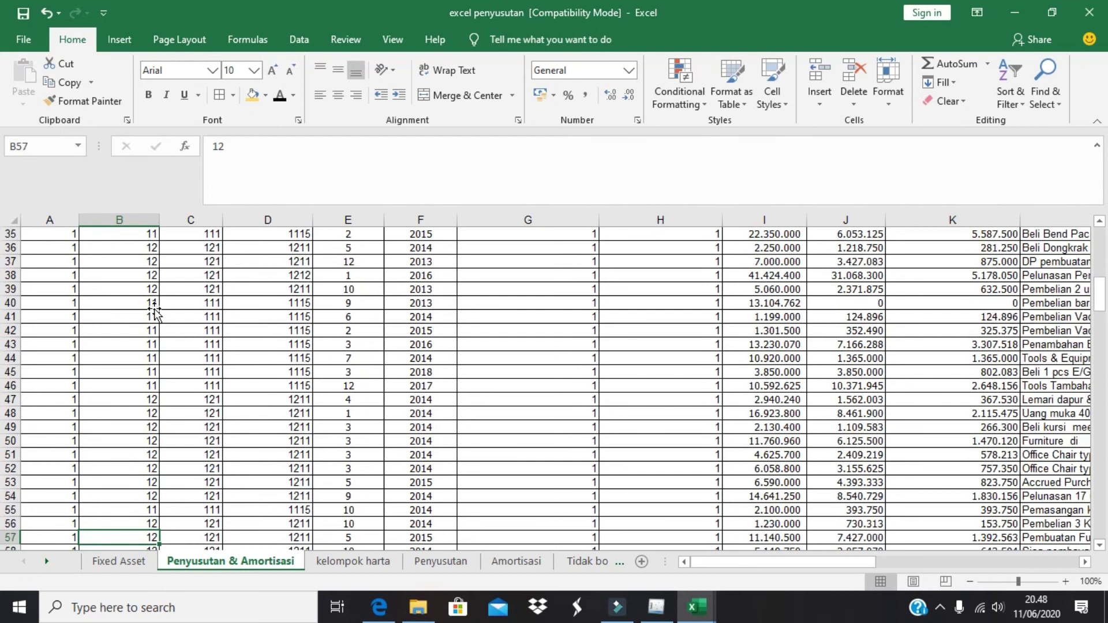
{"action": "key", "text": "Down"}
{"action": "key", "text": "Down"}
{"action": "key", "text": "Down"}
{"action": "key", "text": "Down"}
{"action": "key", "text": "Down"}
{"action": "key", "text": "Down"}
{"action": "key", "text": "Down"}
{"action": "key", "text": "Down"}
{"action": "key", "text": "Down"}
{"action": "key", "text": "Down"}
{"action": "key", "text": "Down"}
{"action": "key", "text": "Down"}
{"action": "key", "text": "Down"}
{"action": "key", "text": "Down"}
{"action": "key", "text": "Down"}
{"action": "key", "text": "Down"}
{"action": "key", "text": "Down"}
{"action": "key", "text": "Down"}
{"action": "key", "text": "Down"}
{"action": "key", "text": "Down"}
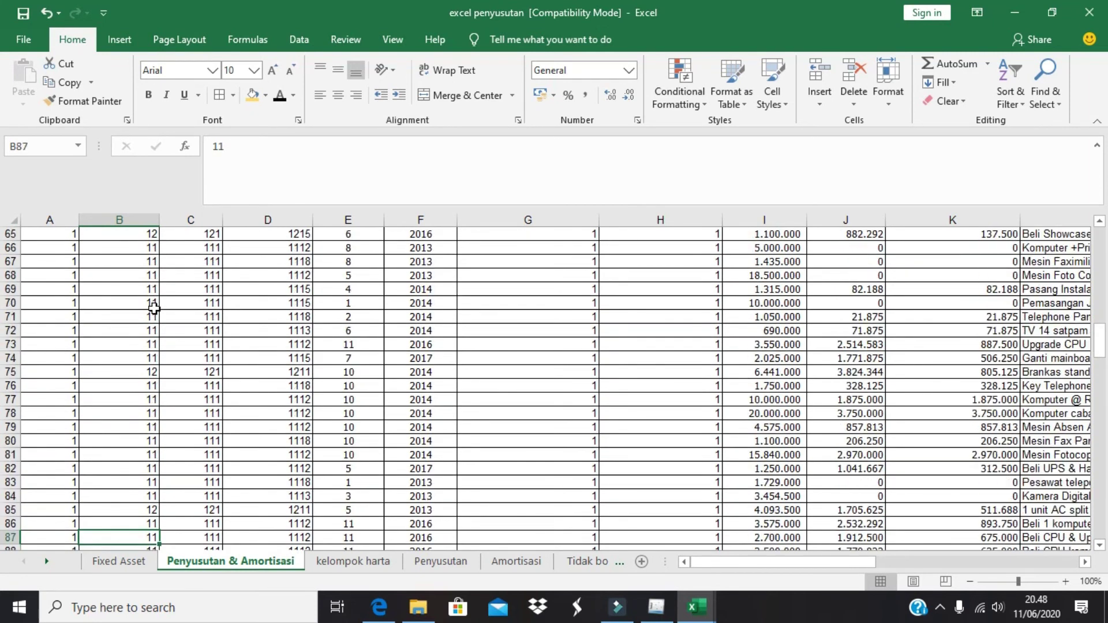
{"action": "key", "text": "Right"}
{"action": "key", "text": "Right"}
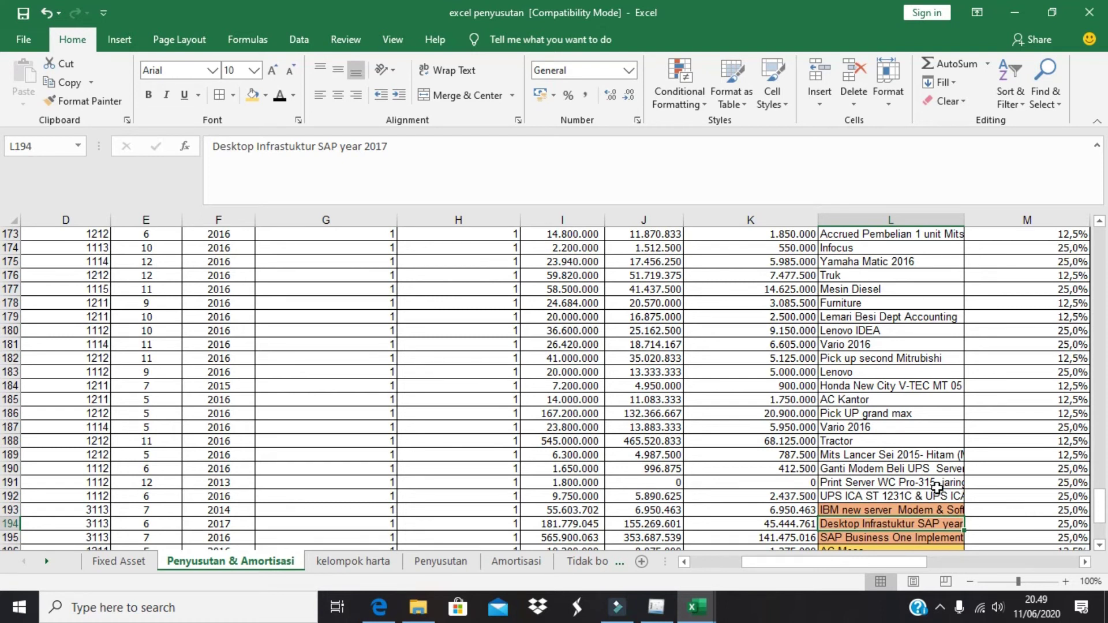
Examine the descriptions of the orange and yellow filled assets in the Keterangan nama harta column, rows 193 to 204
{"action": "left_click", "coordinate": [889, 511]}
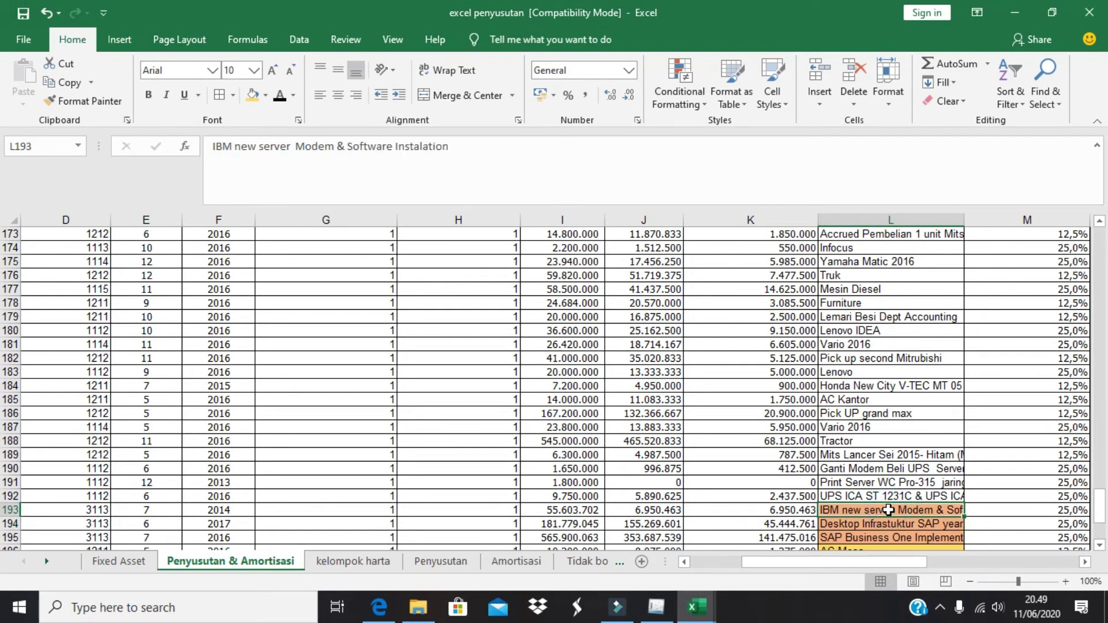
{"action": "key", "text": "Down"}
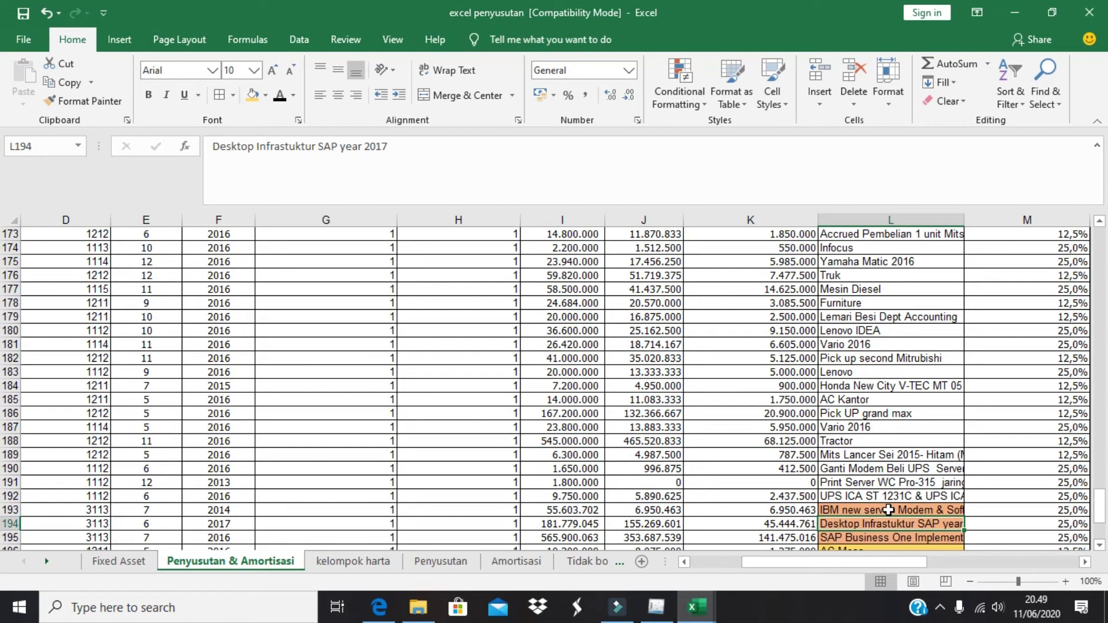
{"action": "key", "text": "Down"}
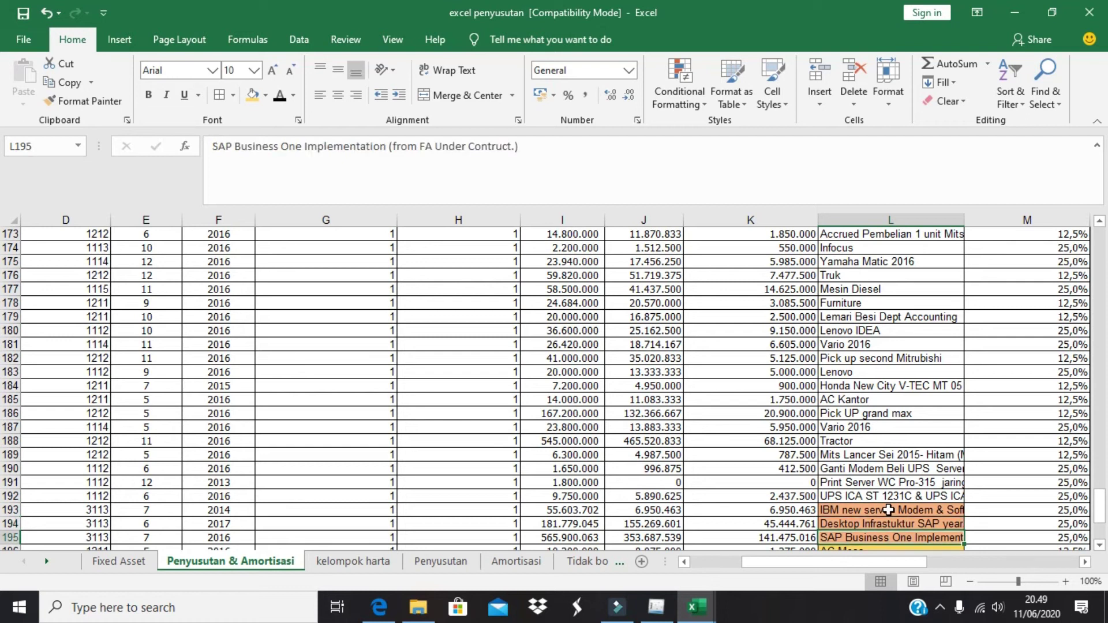
{"action": "key", "text": "Down"}
{"action": "key", "text": "Down"}
{"action": "key", "text": "Down"}
{"action": "key", "text": "Down"}
{"action": "key", "text": "Up"}
{"action": "key", "text": "Up"}
{"action": "key", "text": "Up"}
{"action": "key", "text": "Down"}
{"action": "key", "text": "Down"}
{"action": "key", "text": "Down"}
{"action": "key", "text": "Down"}
{"action": "key", "text": "Down"}
{"action": "key", "text": "Down"}
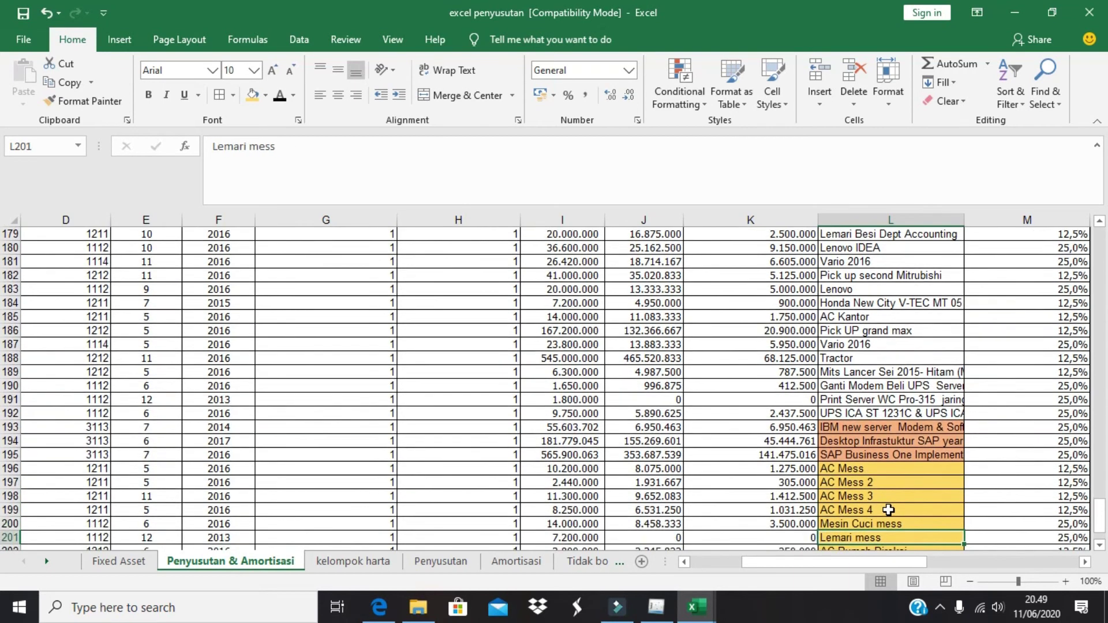
{"action": "key", "text": "Down"}
{"action": "key", "text": "Up"}
{"action": "key", "text": "Down"}
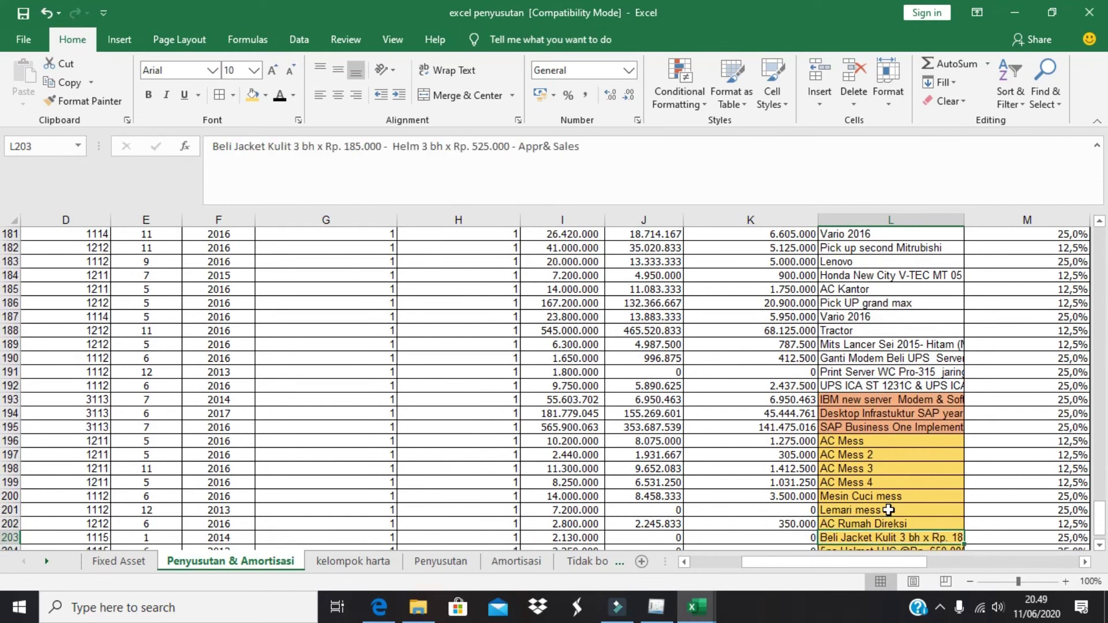
{"action": "key", "text": "Down"}
{"action": "key", "text": "Up"}
{"action": "key", "text": "Down"}
{"action": "key", "text": "Up"}
{"action": "key", "text": "Up"}
{"action": "key", "text": "Up"}
{"action": "key", "text": "Up"}
{"action": "key", "text": "Up"}
{"action": "key", "text": "Up"}
{"action": "key", "text": "Up"}
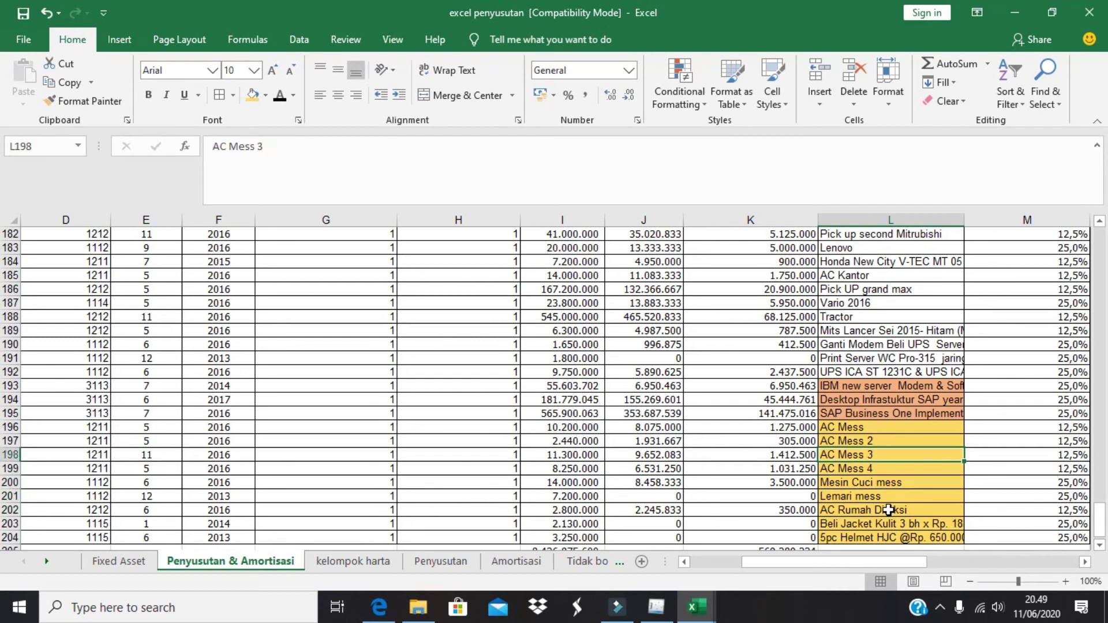
Filter the Keterangan nama harta column by the orange cell colour
{"action": "left_click_drag", "start_coordinate": [1105, 534], "coordinate": [1105, 234]}
{"action": "left_click_drag", "start_coordinate": [3, 234], "coordinate": [5, 217]}
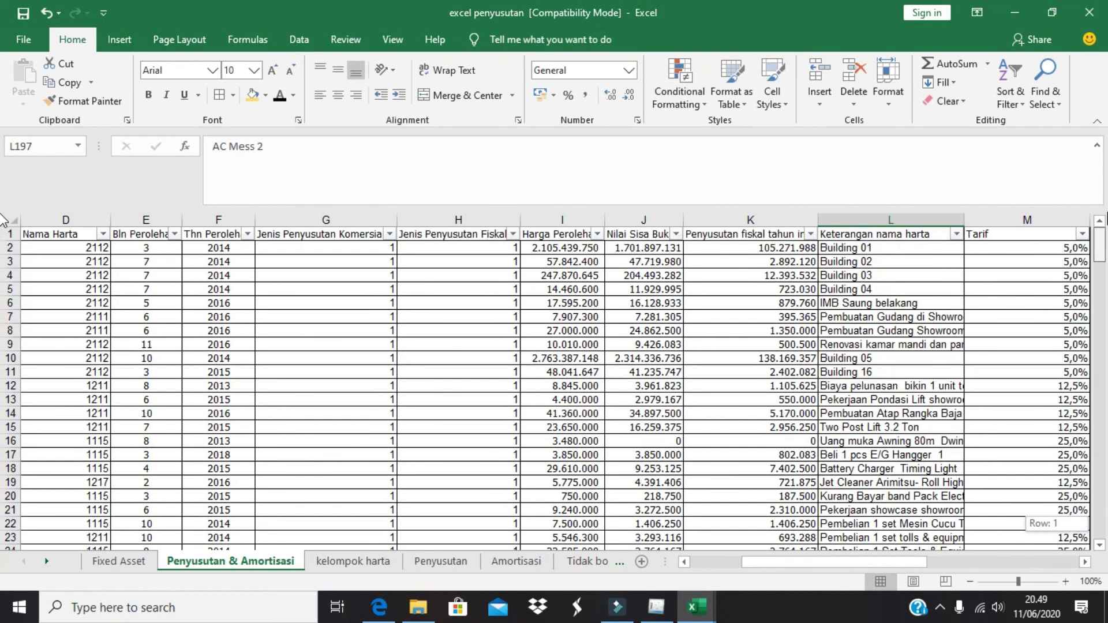
{"action": "left_click", "coordinate": [837, 264]}
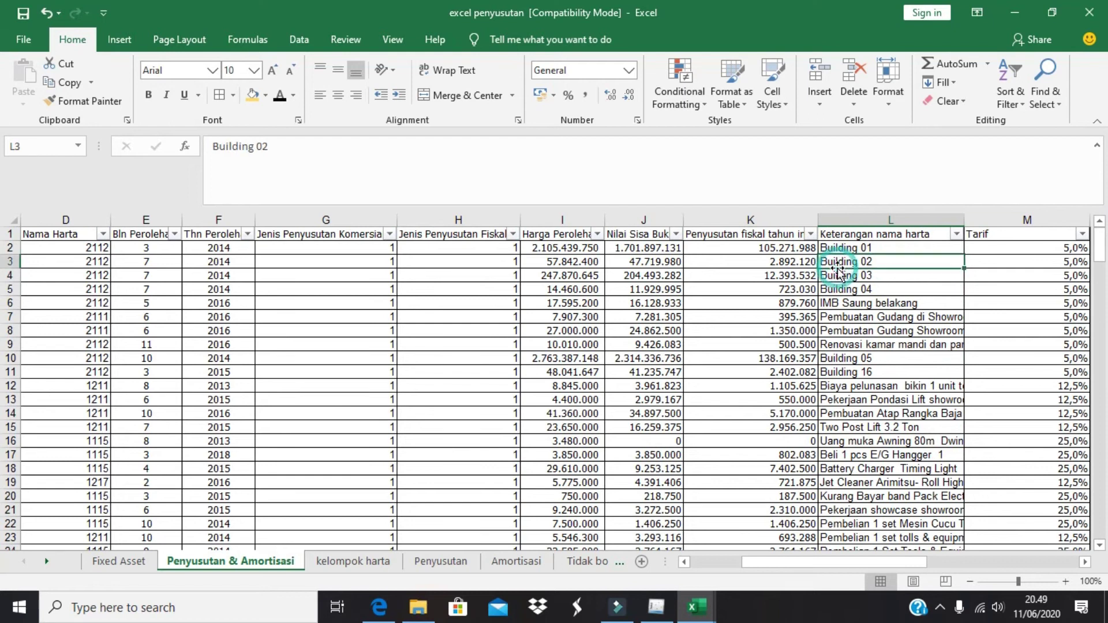
{"action": "left_click", "coordinate": [957, 234]}
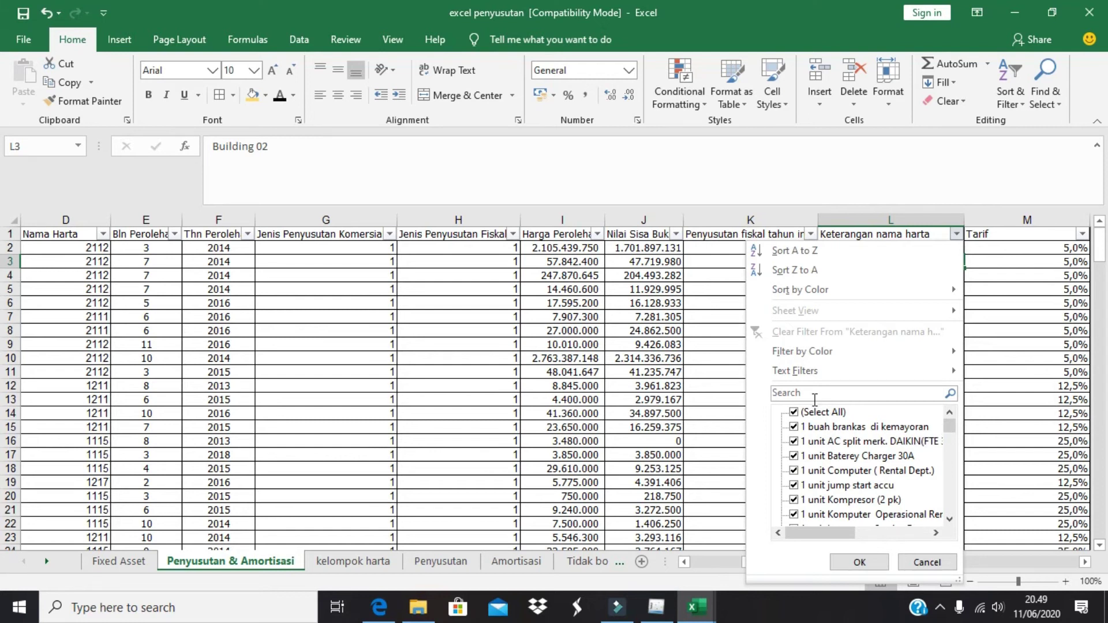
{"action": "mouse_move", "coordinate": [816, 355]}
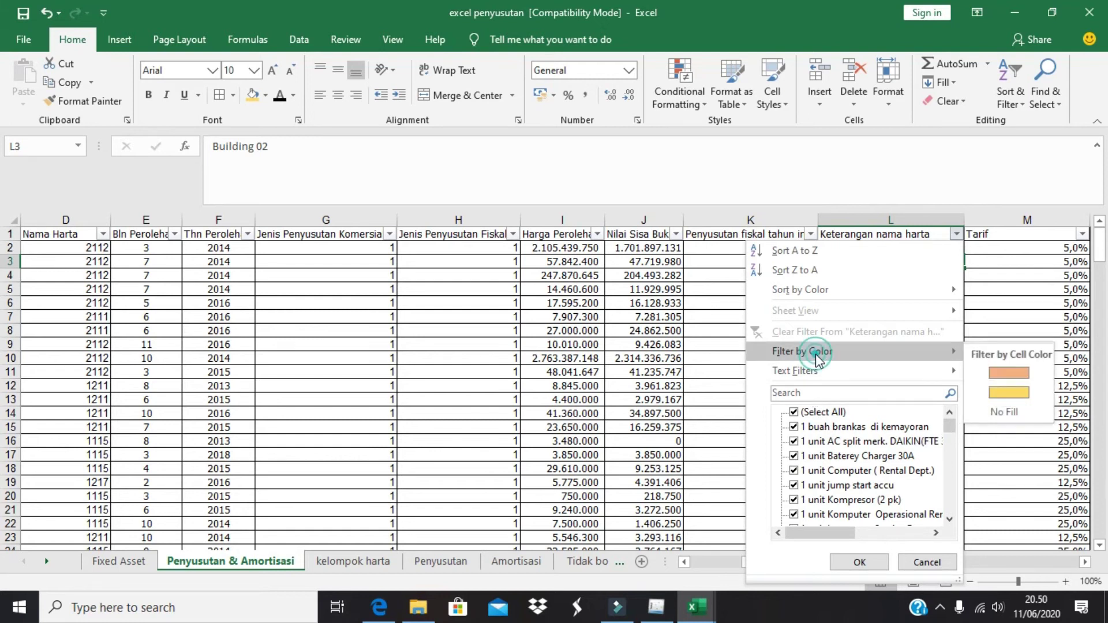
{"action": "left_click", "coordinate": [1002, 376]}
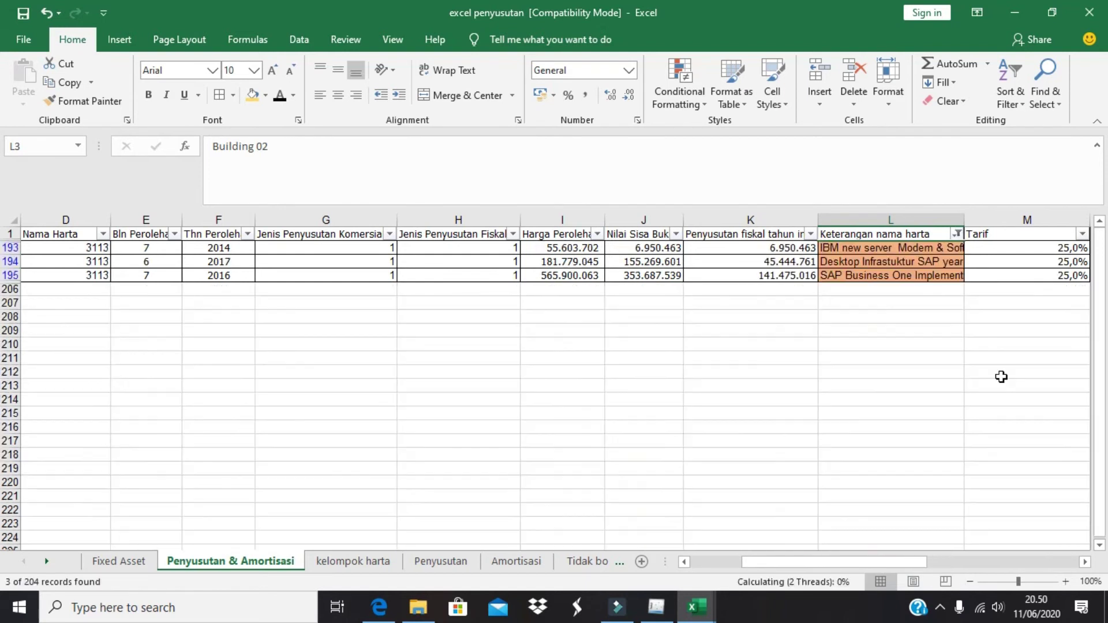
Copy the filtered orange asset rows with their headers, columns A to W, to cell A1 of the Amortisasi sheet
{"action": "left_click", "coordinate": [567, 259]}
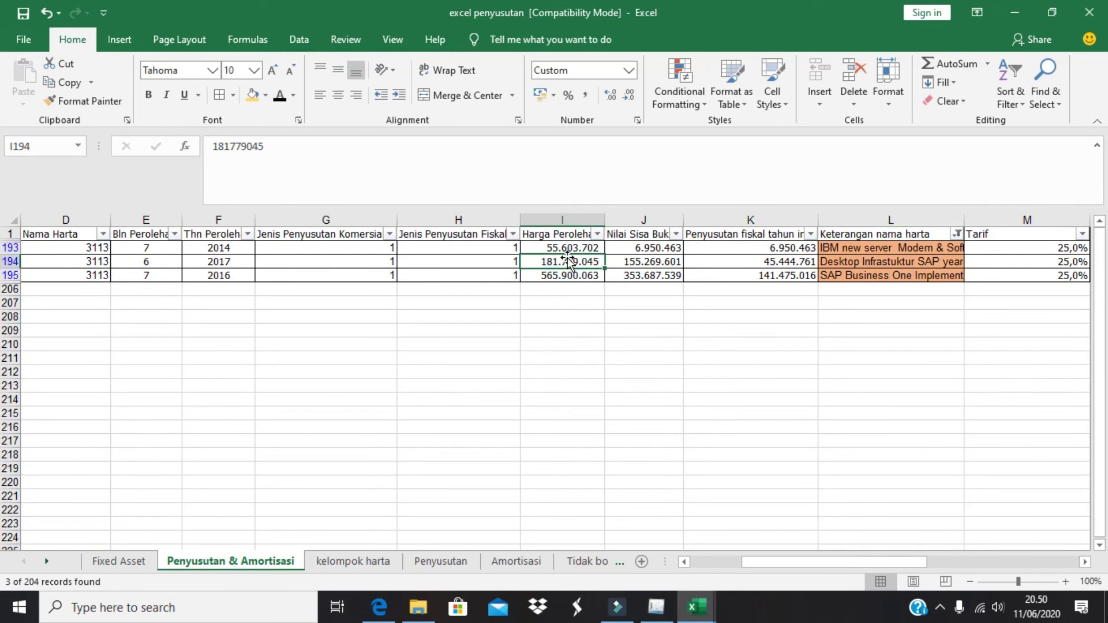
{"action": "key", "text": "Home"}
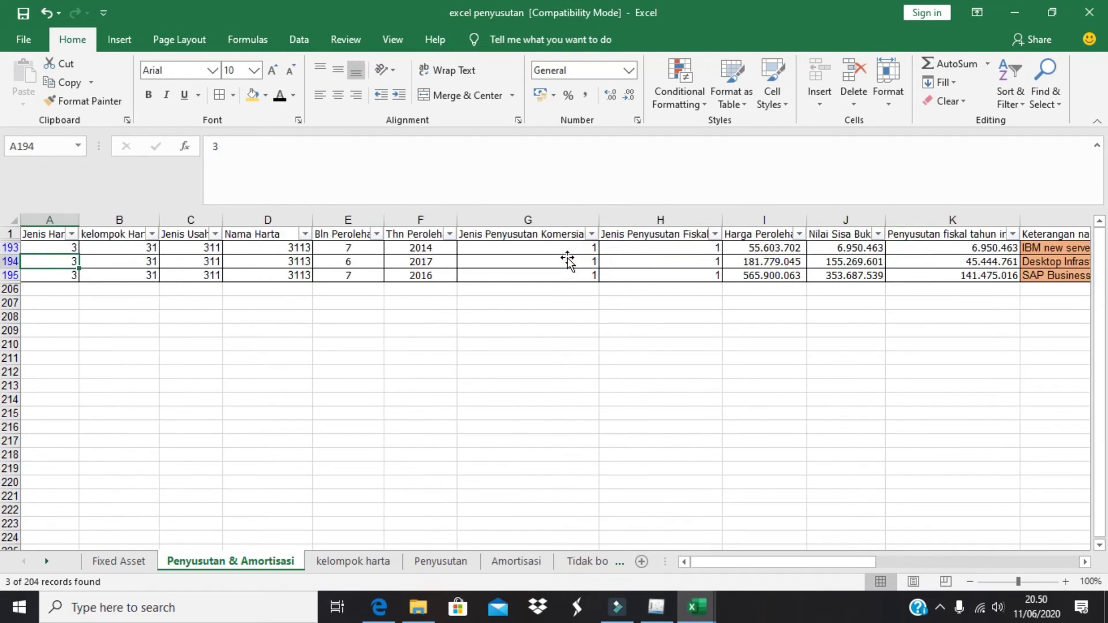
{"action": "left_click", "coordinate": [60, 247]}
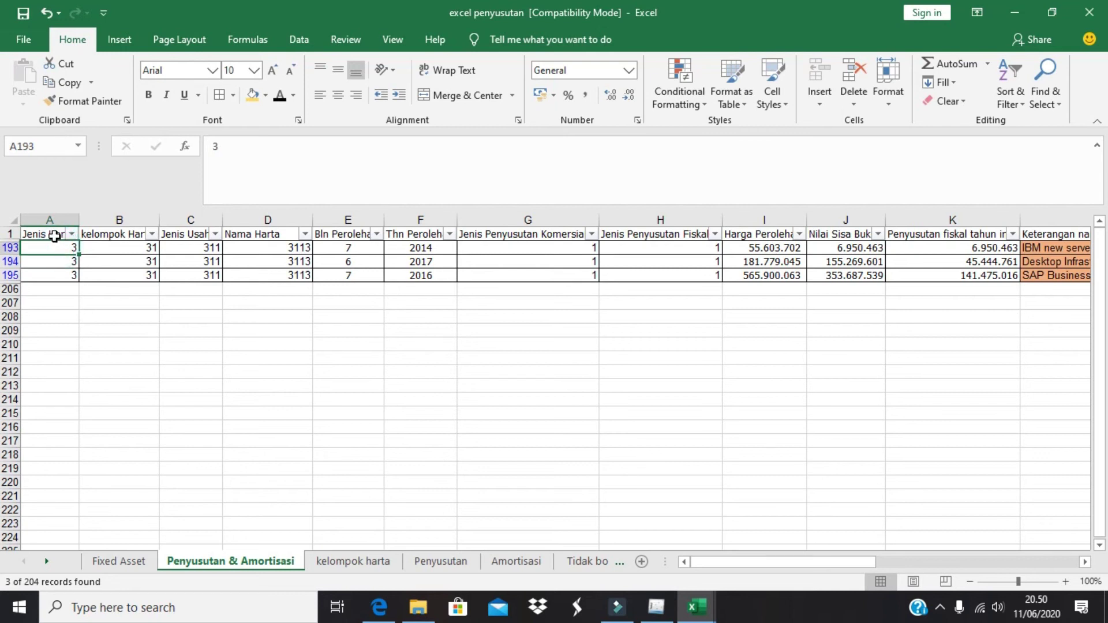
{"action": "mouse_move", "coordinate": [53, 233]}
{"action": "left_click_drag", "start_coordinate": [53, 234], "coordinate": [930, 276]}
{"action": "key", "text": "ctrl+c"}
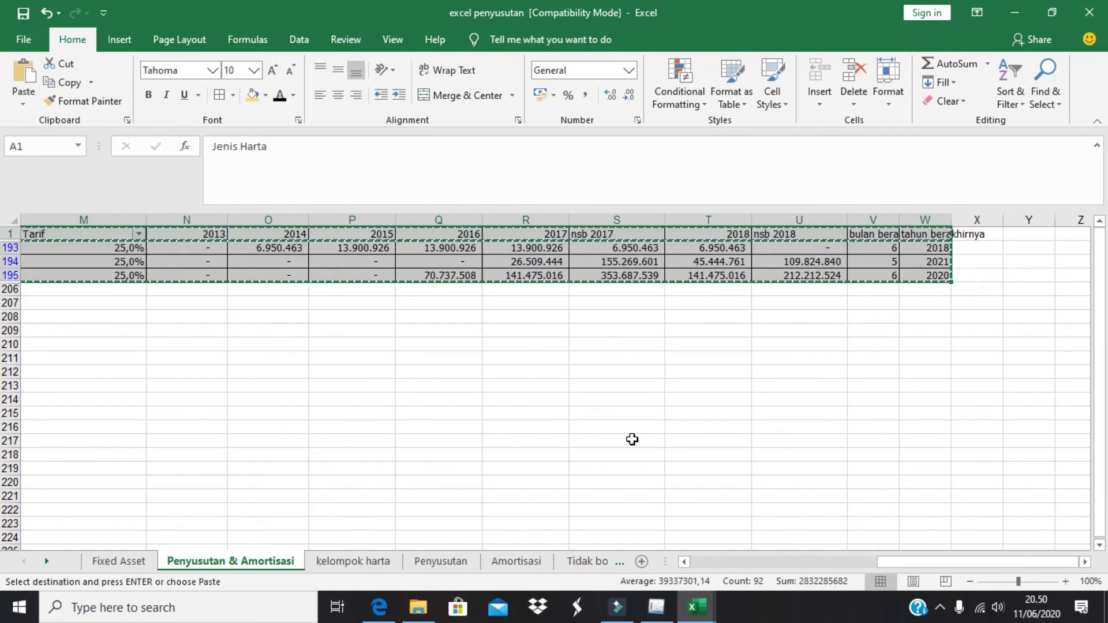
{"action": "left_click", "coordinate": [517, 561]}
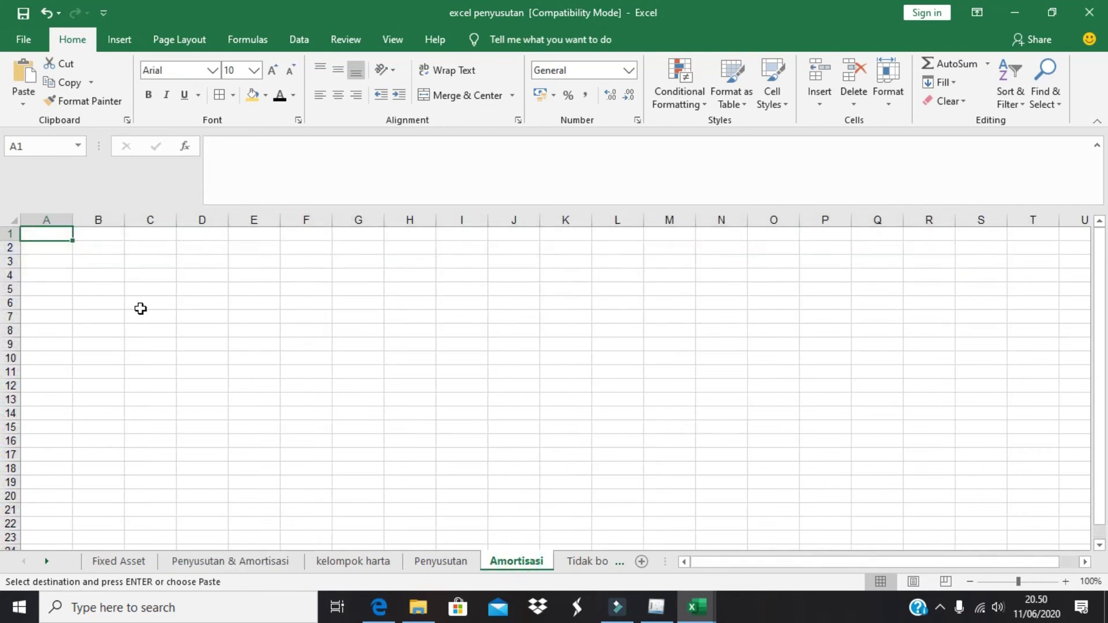
{"action": "key", "text": "ctrl+v"}
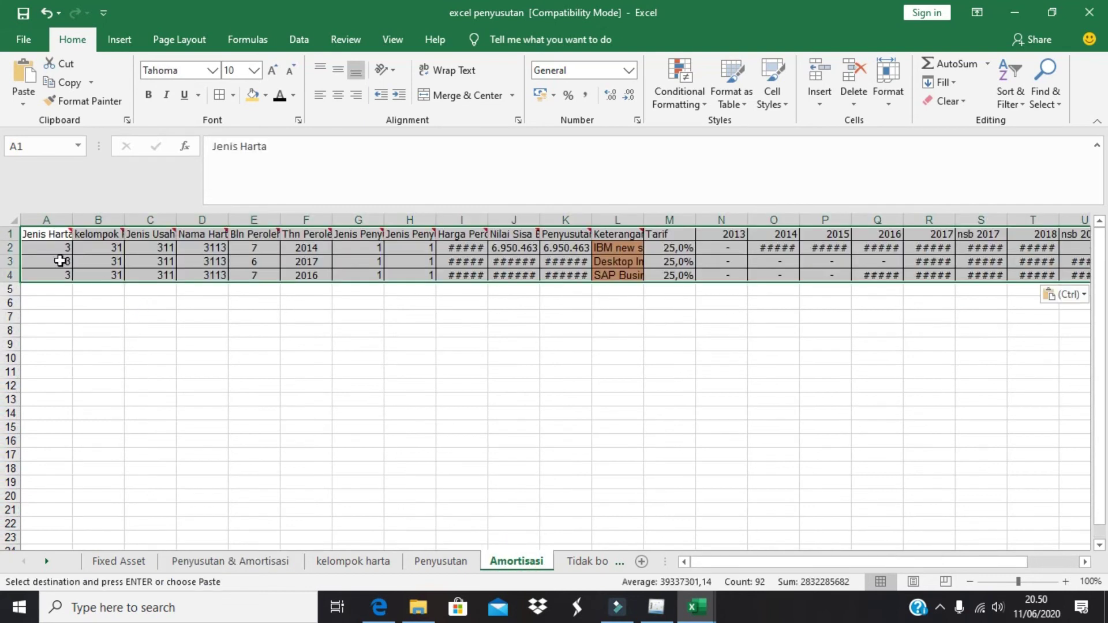
Return to the Penyusutan & Amortisasi sheet and replace the orange filter on Keterangan nama harta with the yellow cell colour
{"action": "left_click", "coordinate": [54, 262]}
{"action": "key", "text": "ctrl+Page_Up"}
{"action": "key", "text": "ctrl+Page_Up"}
{"action": "key", "text": "ctrl+Page_Up"}
{"action": "key", "text": "Right"}
{"action": "key", "text": "Right"}
{"action": "key", "text": "Right"}
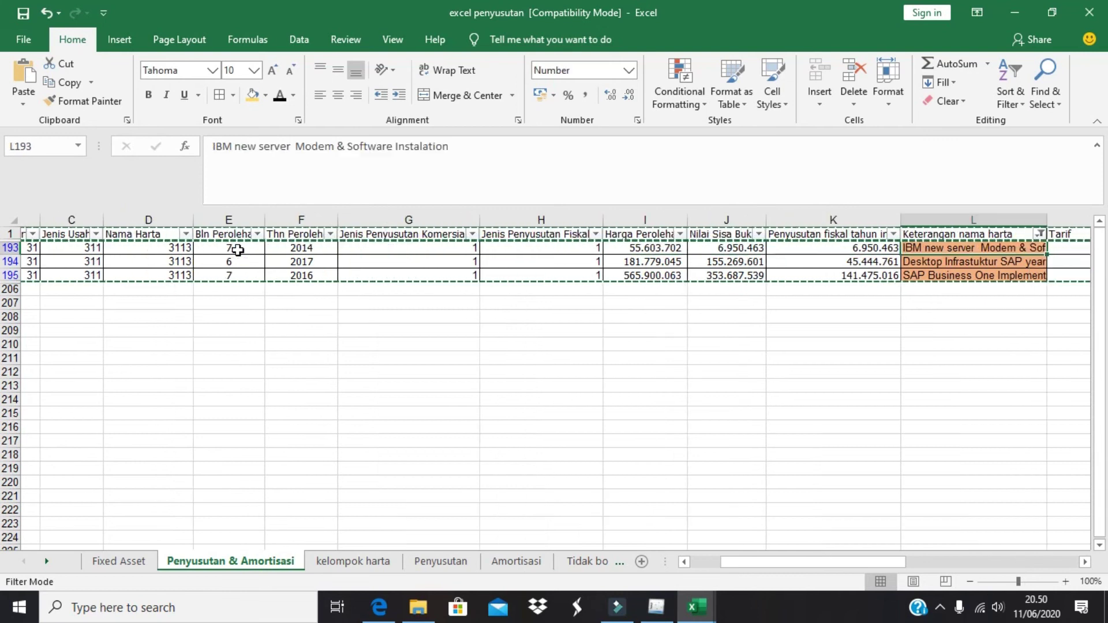
{"action": "key", "text": "Right"}
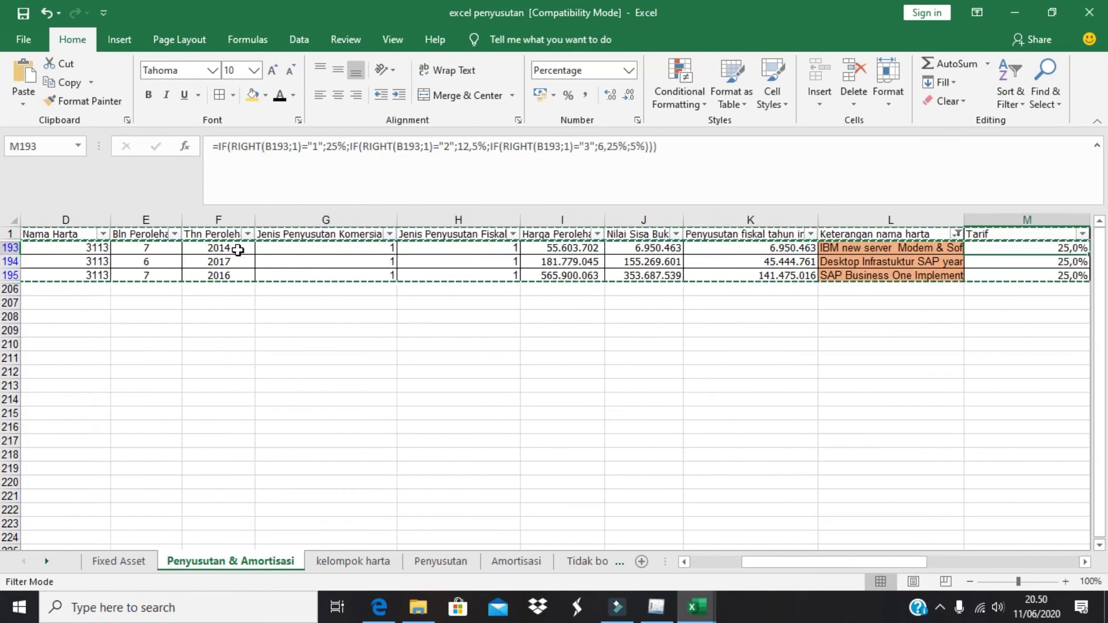
{"action": "left_click", "coordinate": [959, 234]}
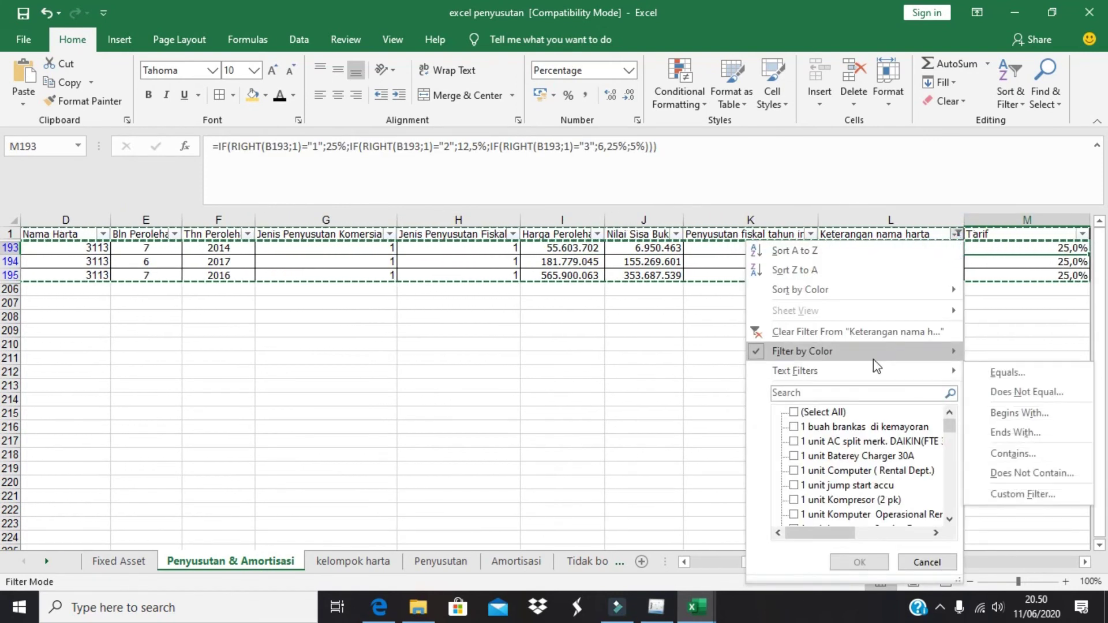
{"action": "mouse_move", "coordinate": [874, 361]}
{"action": "left_click", "coordinate": [996, 375]}
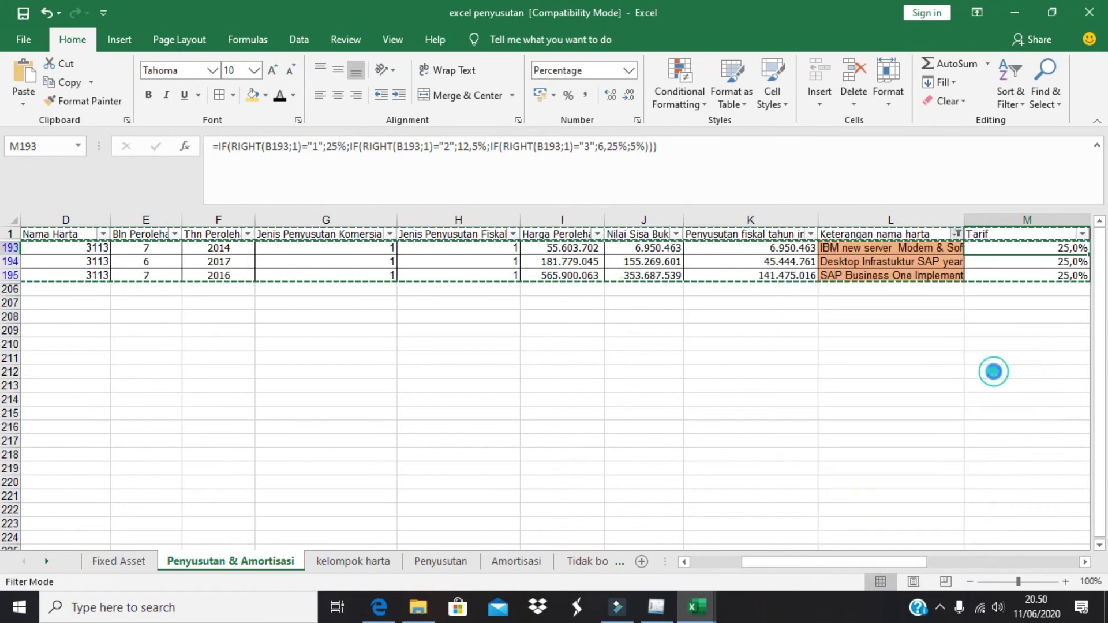
{"action": "left_click", "coordinate": [959, 234]}
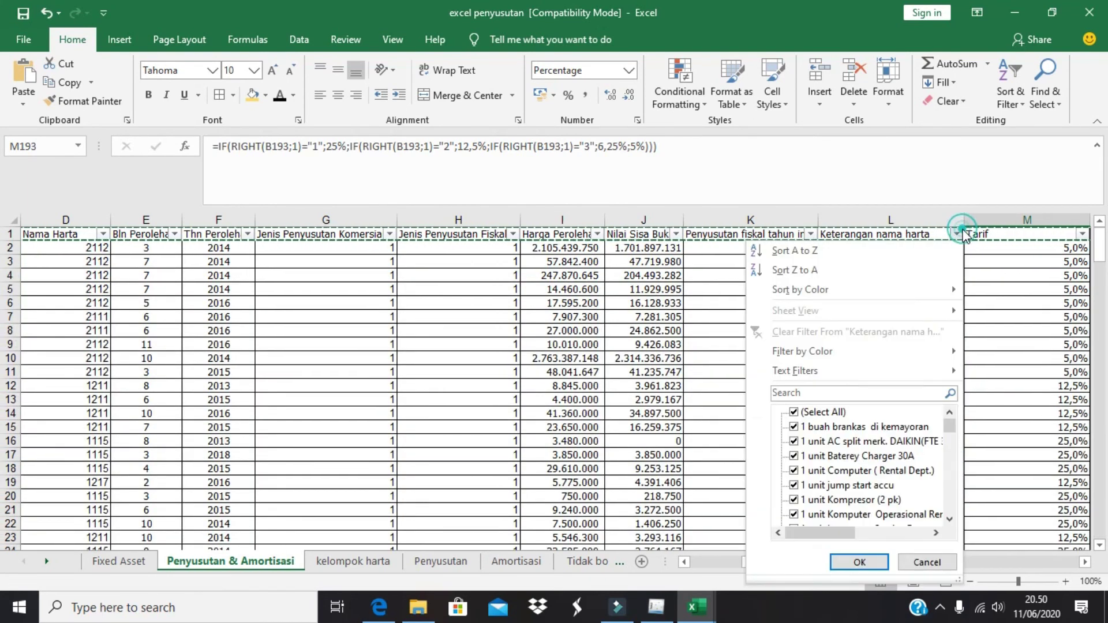
{"action": "mouse_move", "coordinate": [842, 353]}
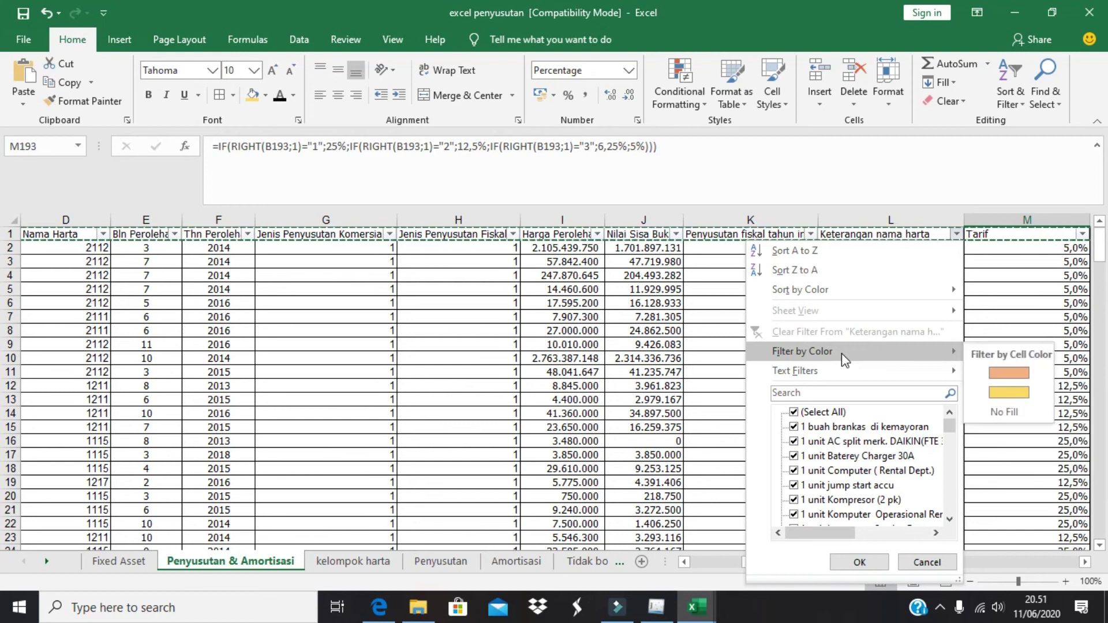
{"action": "left_click", "coordinate": [1012, 385]}
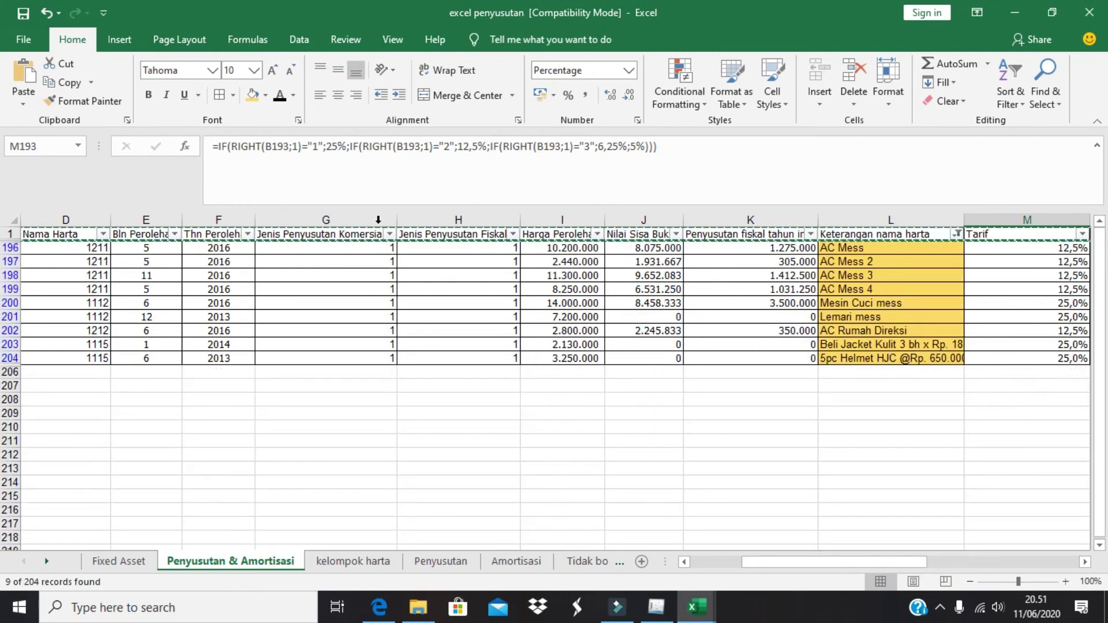
Copy the filtered yellow asset rows with their headers, columns A to W, to cell A1 of the Tidak boleh dibiayakan sheet
{"action": "left_click", "coordinate": [72, 249]}
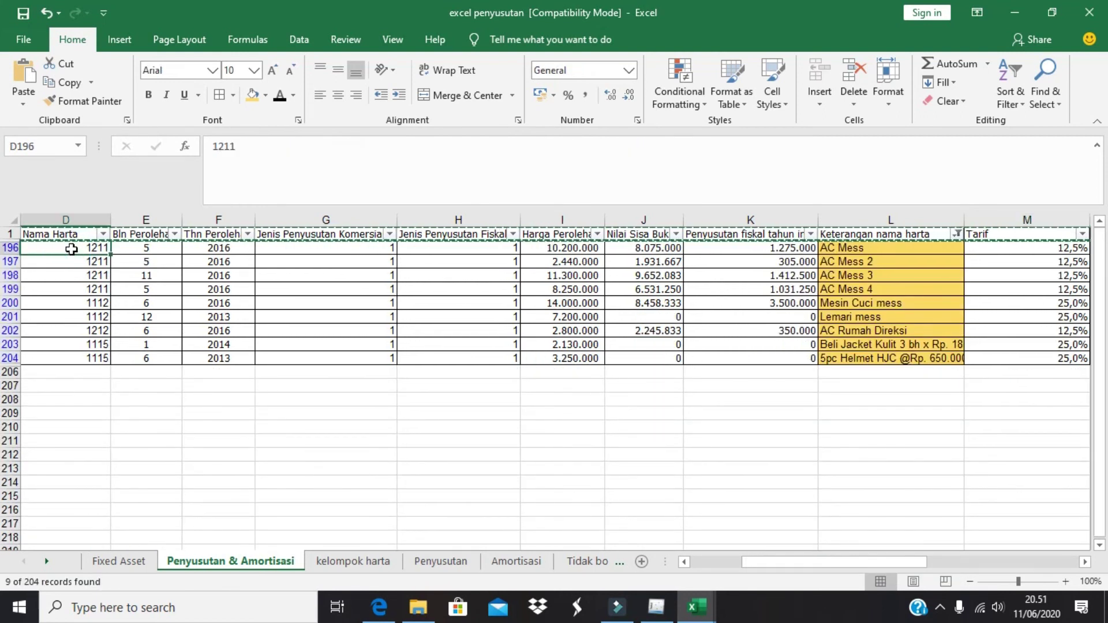
{"action": "key", "text": "Left"}
{"action": "key", "text": "Left"}
{"action": "key", "text": "Left"}
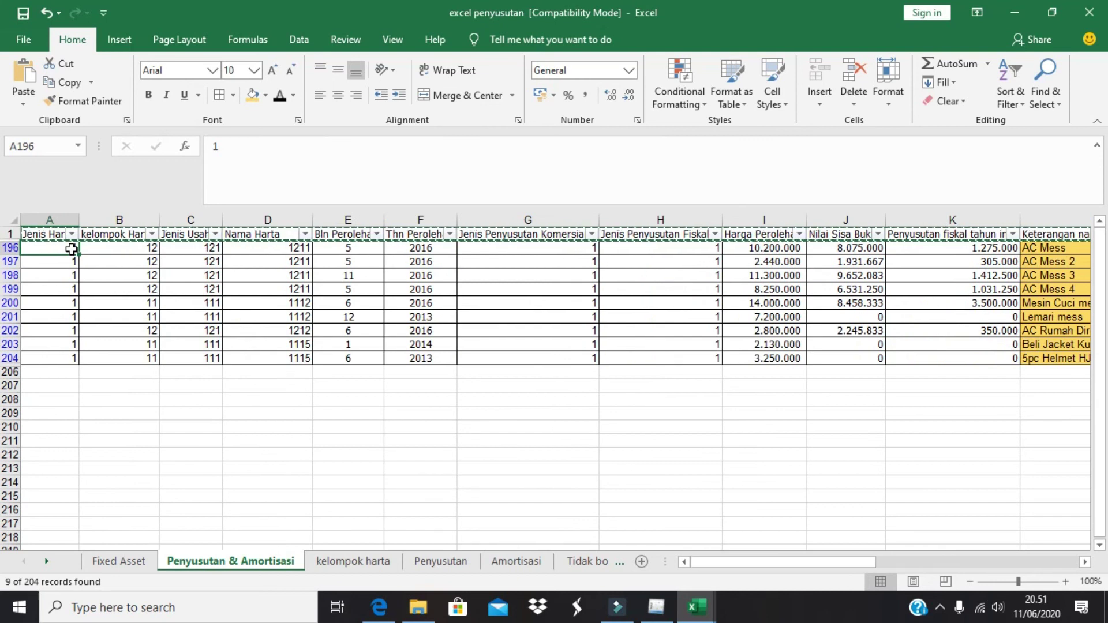
{"action": "left_click_drag", "start_coordinate": [53, 234], "coordinate": [929, 361]}
{"action": "key", "text": "ctrl+c"}
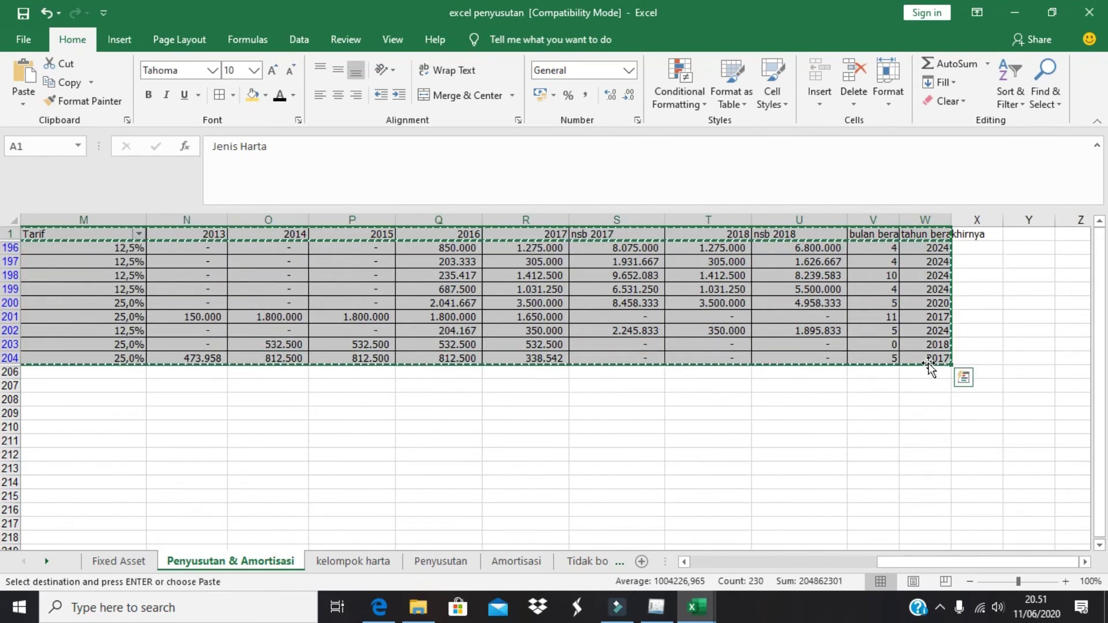
{"action": "left_click", "coordinate": [579, 563]}
{"action": "key", "text": "ctrl+v"}
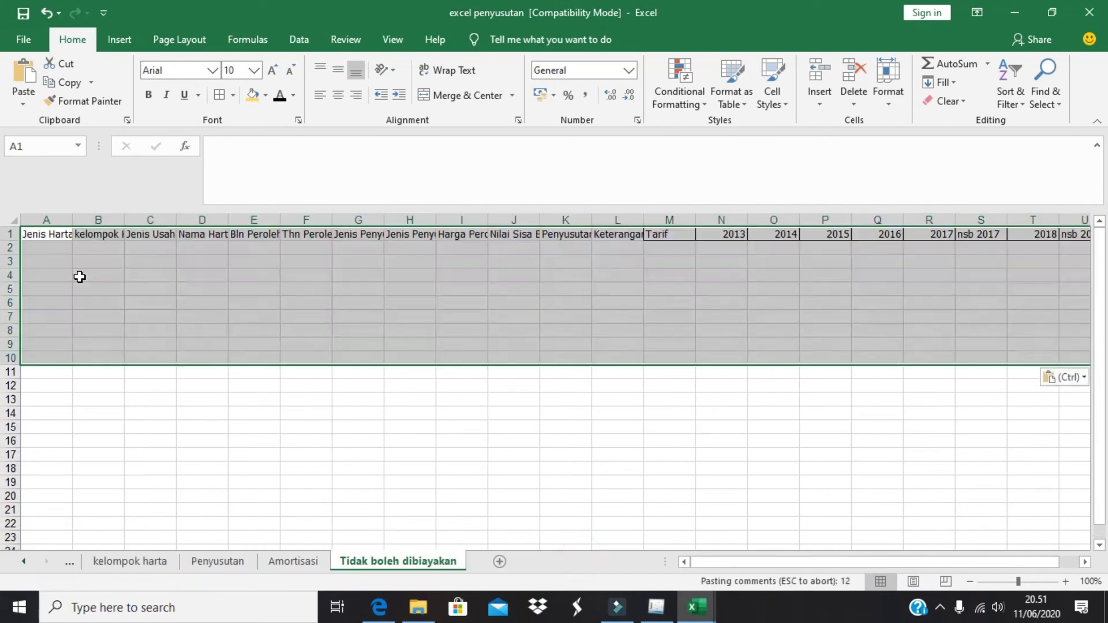
Undo the last two actions, and copy the unfilled asset rows with their headers from Penyusutan & Amortisasi to A1 of the Penyusutan sheet
{"action": "key", "text": "ctrl+z"}
{"action": "key", "text": "ctrl+z"}
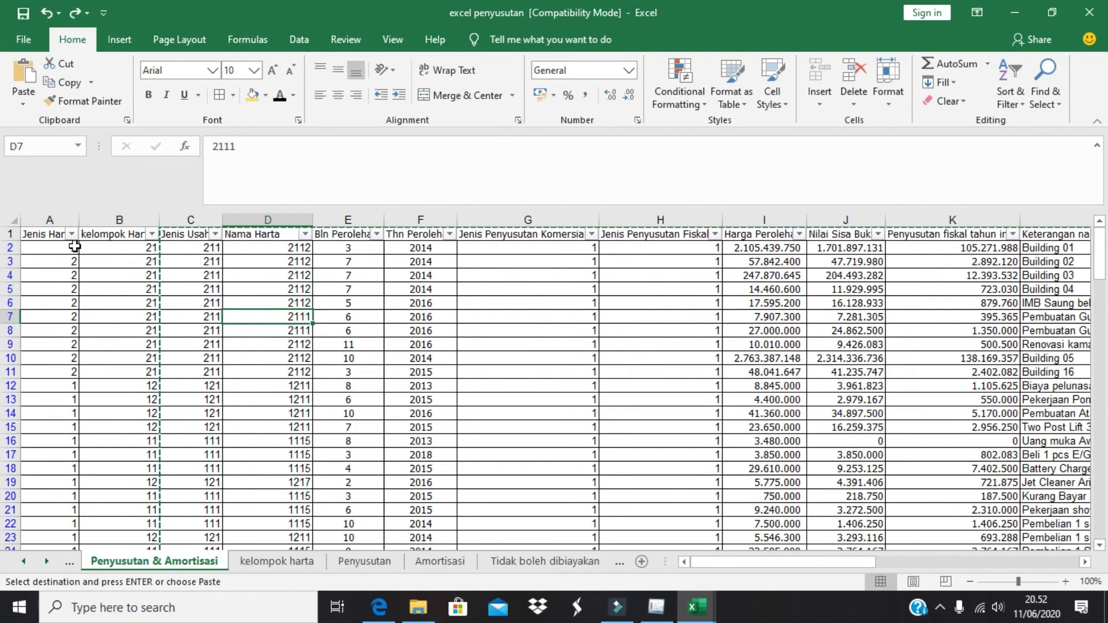
{"action": "left_click", "coordinate": [58, 237]}
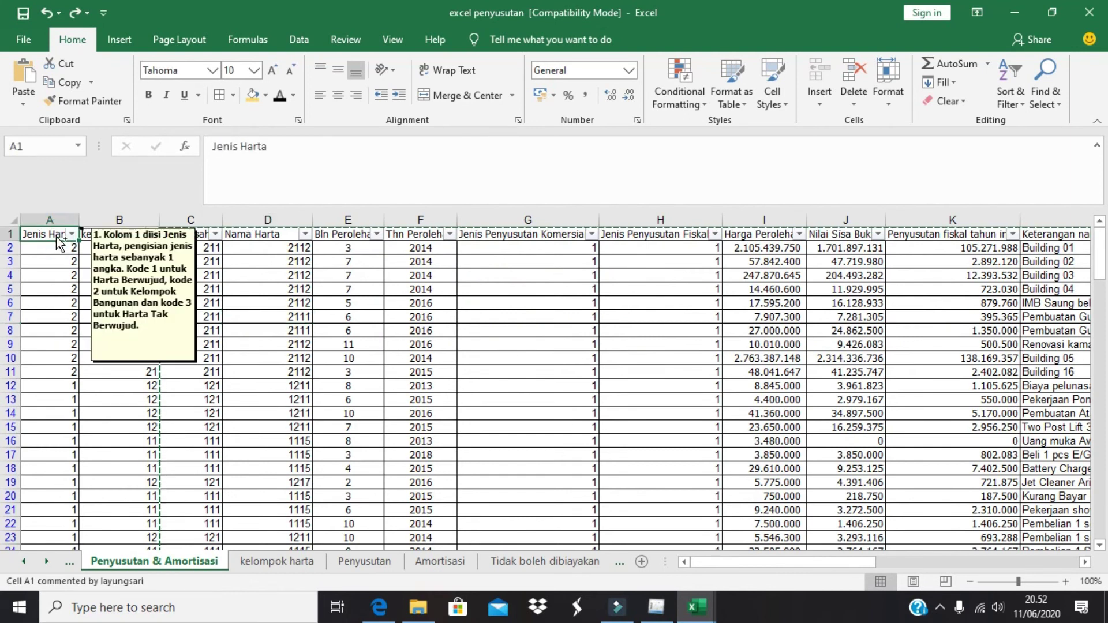
{"action": "key", "text": "ctrl+shift+Right"}
{"action": "key", "text": "ctrl+shift+Down"}
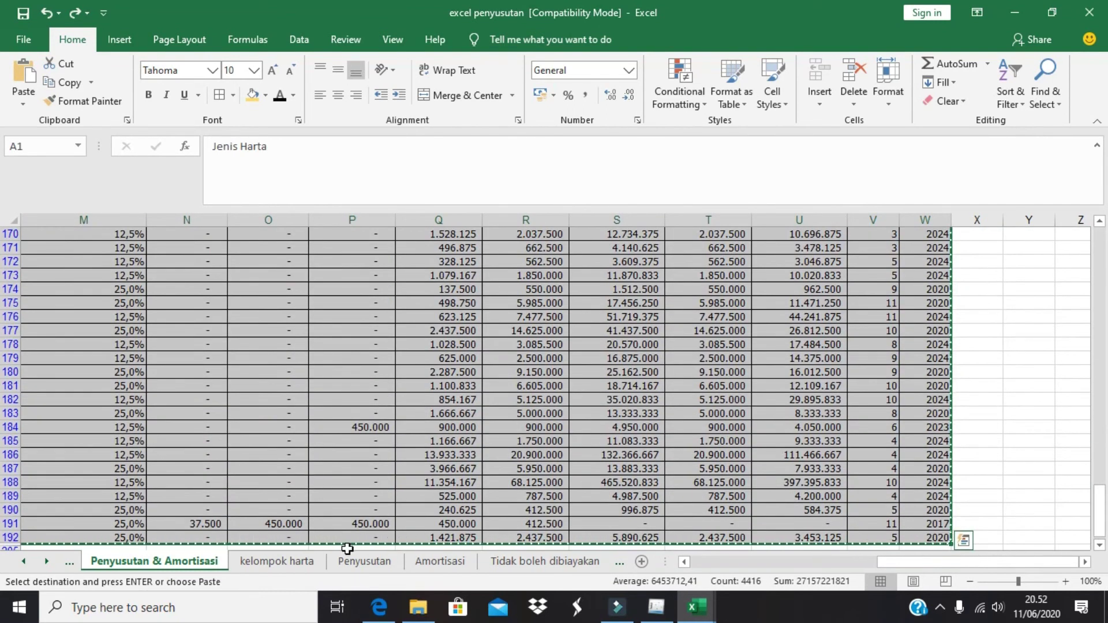
{"action": "left_click", "coordinate": [360, 561]}
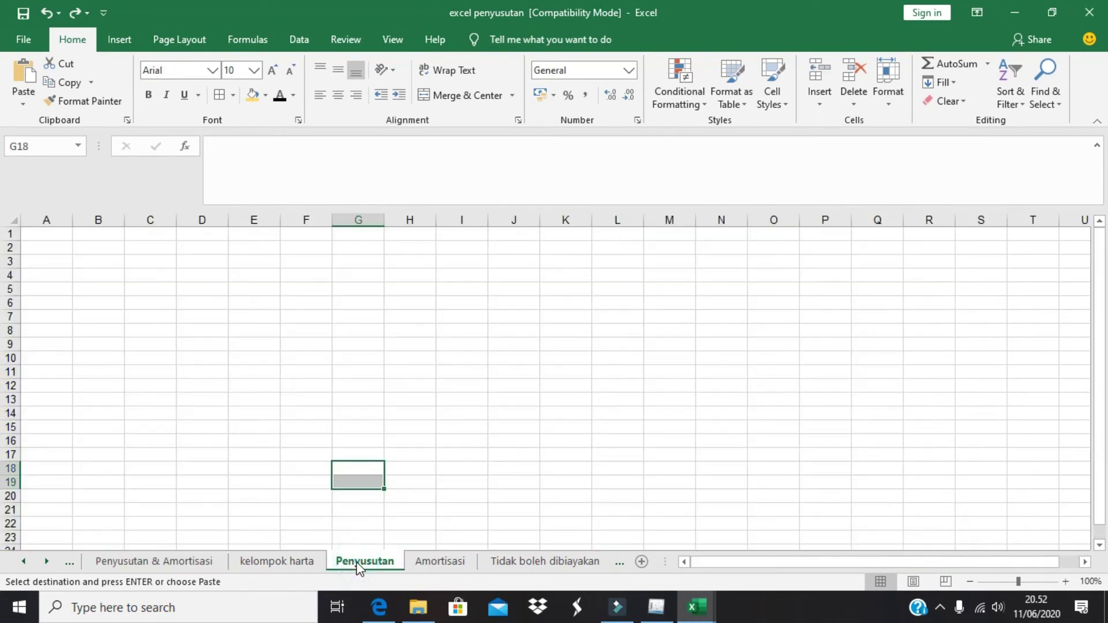
{"action": "left_click", "coordinate": [38, 238]}
{"action": "key", "text": "ctrl+v"}
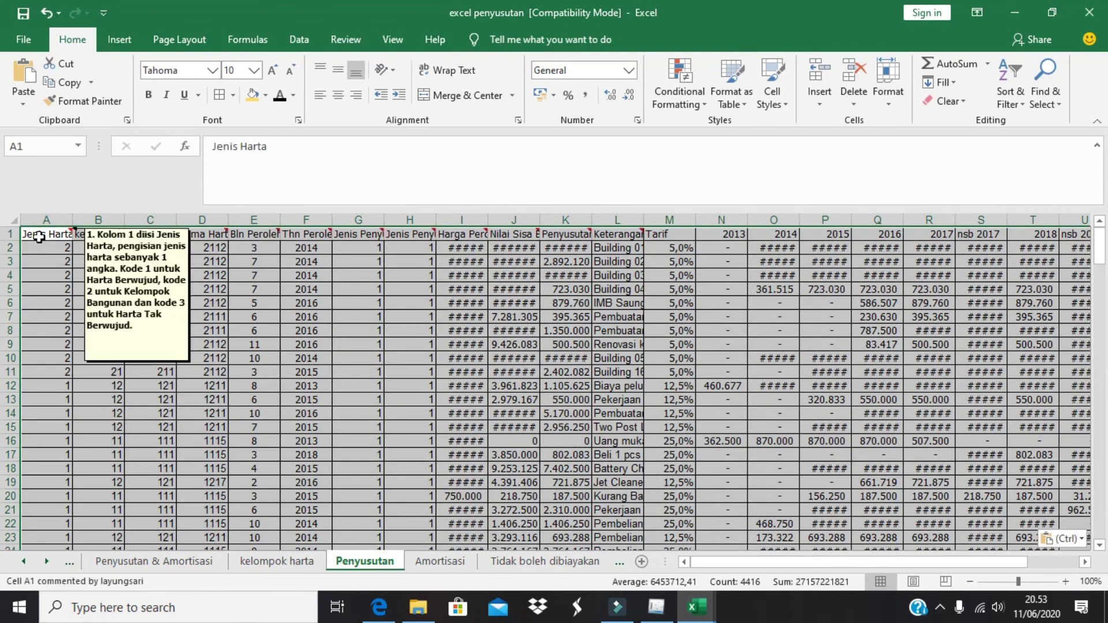
Check the pasted asset list on the Penyusutan sheet against the Penyusutan & Amortisasi sheet
{"action": "left_click", "coordinate": [194, 565]}
{"action": "left_click", "coordinate": [351, 561]}
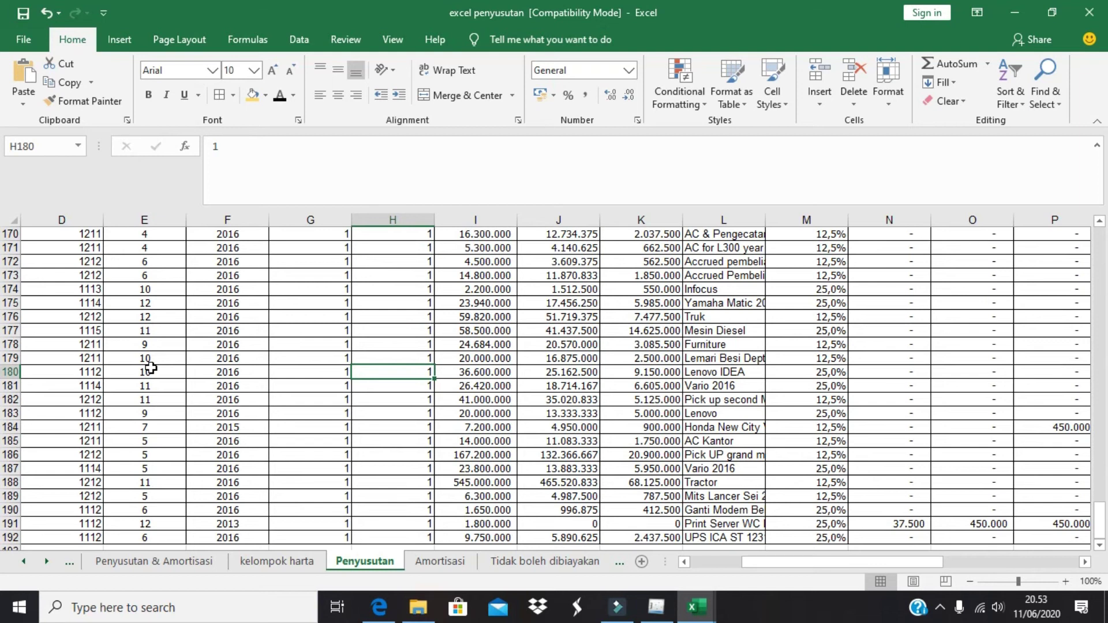
{"action": "scroll", "coordinate": [150, 368], "scroll_direction": "up", "scroll_amount": 20}
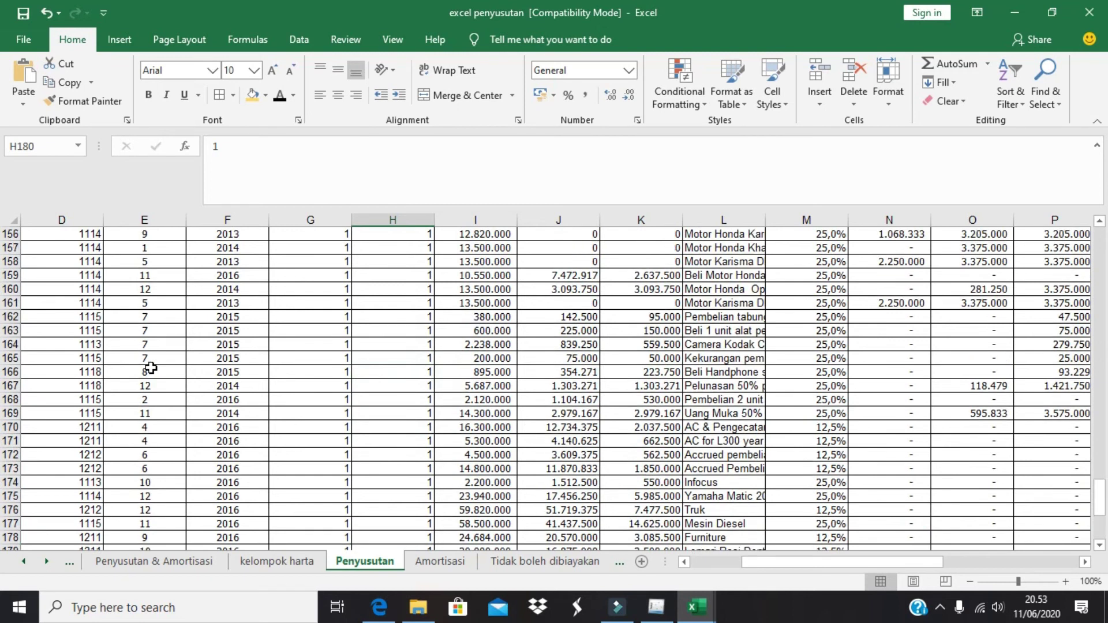
Open the Contoh Data Impor Penyusutan workbook from File Explorer
{"action": "scroll", "coordinate": [150, 368], "scroll_direction": "up", "scroll_amount": 8}
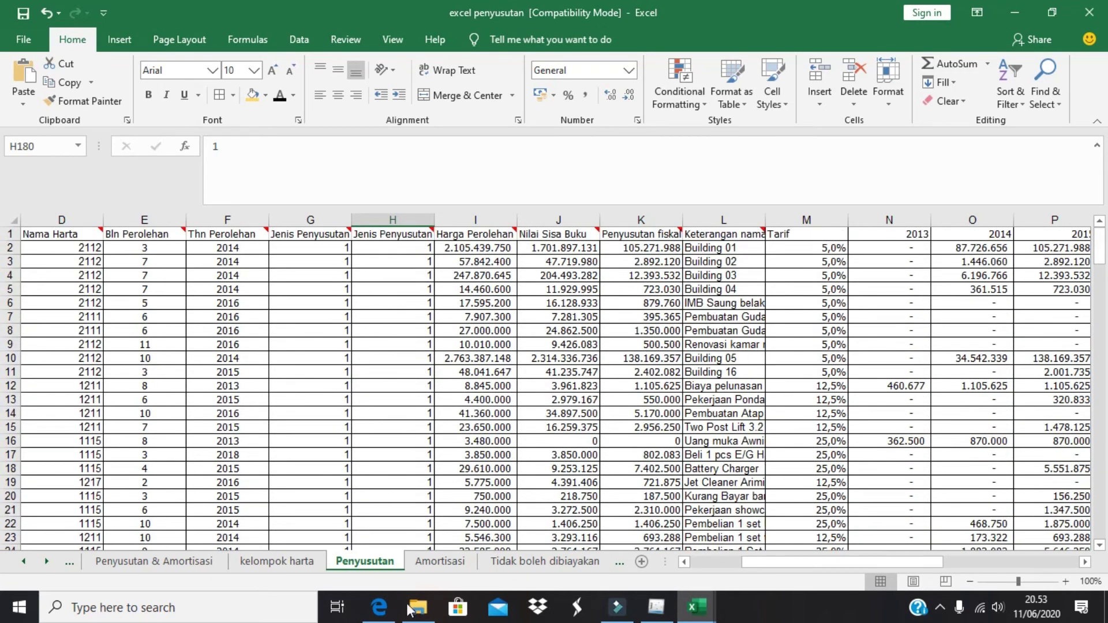
{"action": "mouse_move", "coordinate": [417, 606]}
{"action": "left_click", "coordinate": [419, 546]}
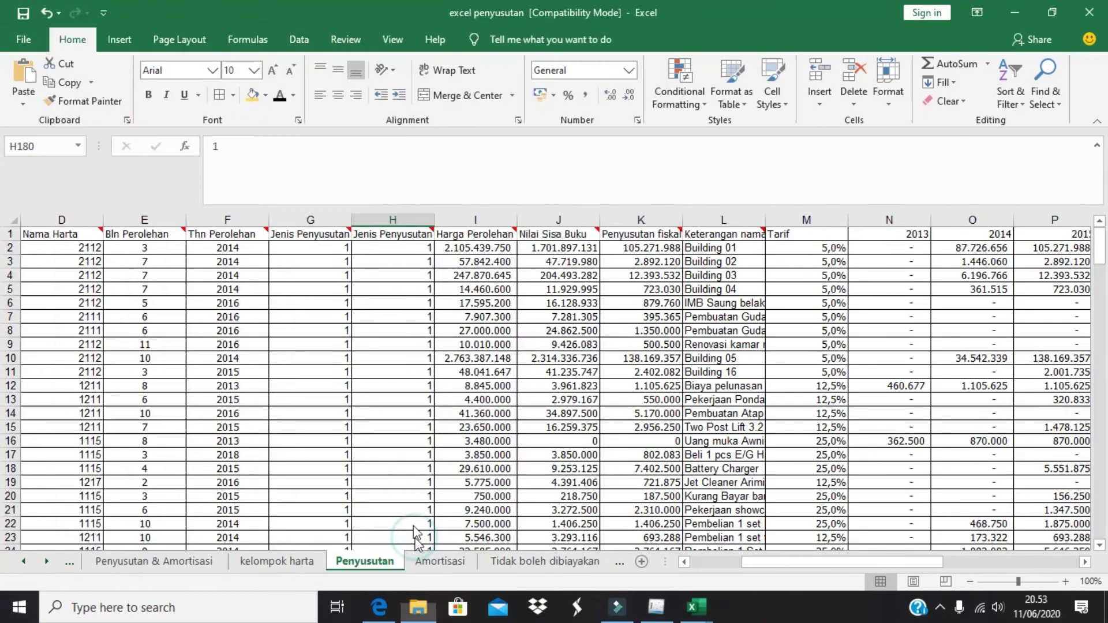
{"action": "double_click", "coordinate": [323, 127]}
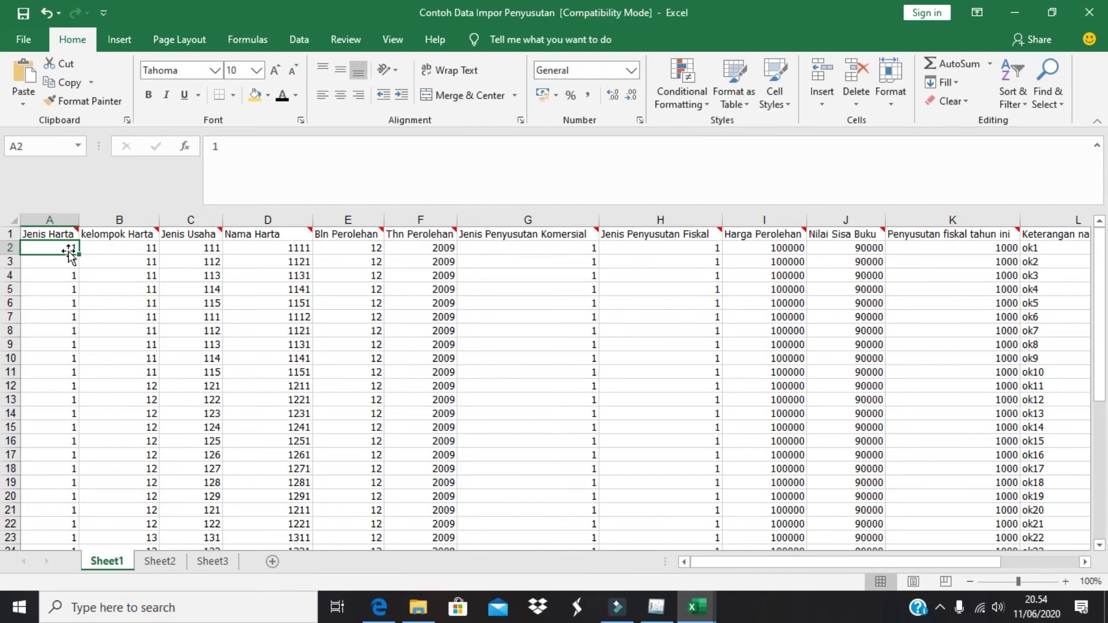
Return to the excel penyusutan workbook and copy the asset rows A2:L195 of Penyusutan & Amortisasi, leaving out the headers and yellow rows
{"action": "key", "text": "alt+Tab"}
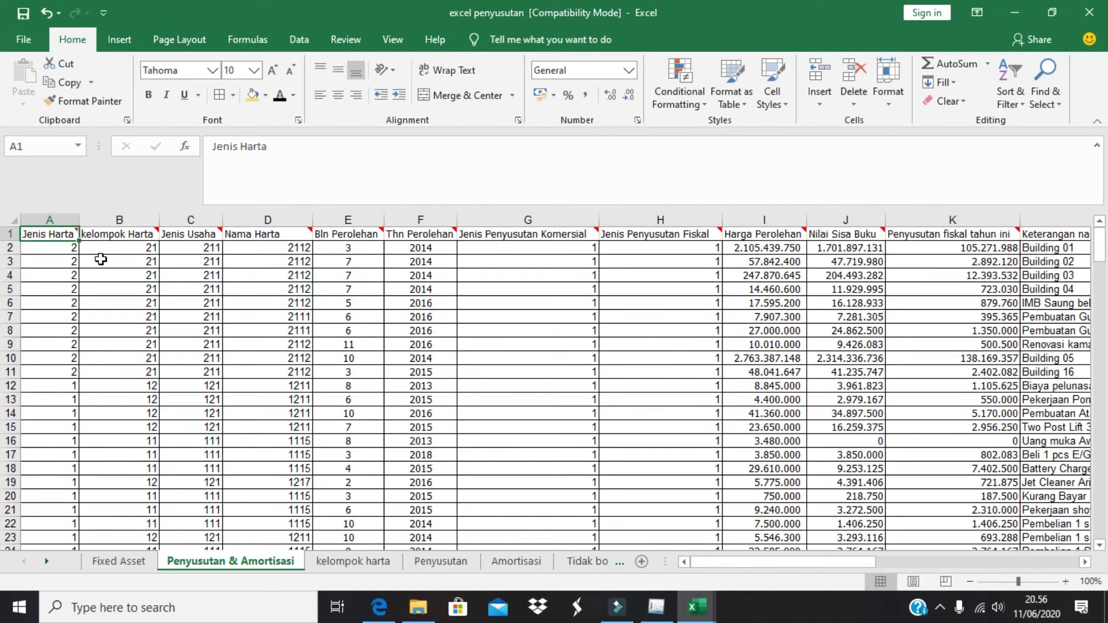
{"action": "left_click", "coordinate": [55, 248]}
{"action": "key", "text": "shift+Down"}
{"action": "key", "text": "shift+Down"}
{"action": "key", "text": "shift+Right"}
{"action": "key", "text": "shift+Right"}
{"action": "left_click_drag", "start_coordinate": [571, 355], "coordinate": [1054, 405]}
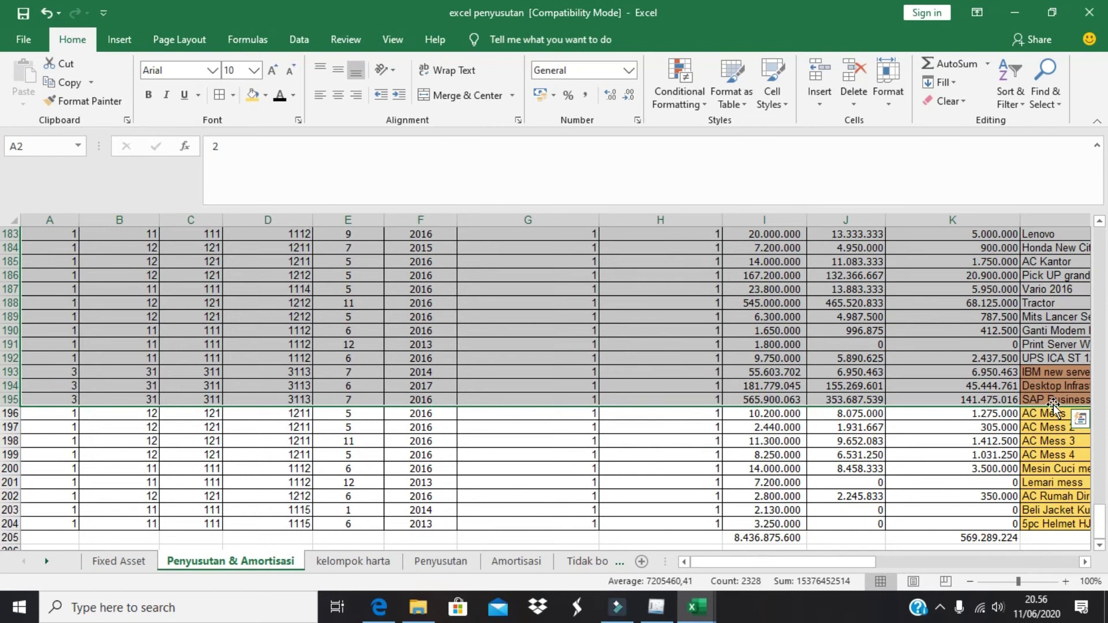
{"action": "key", "text": "ctrl+c"}
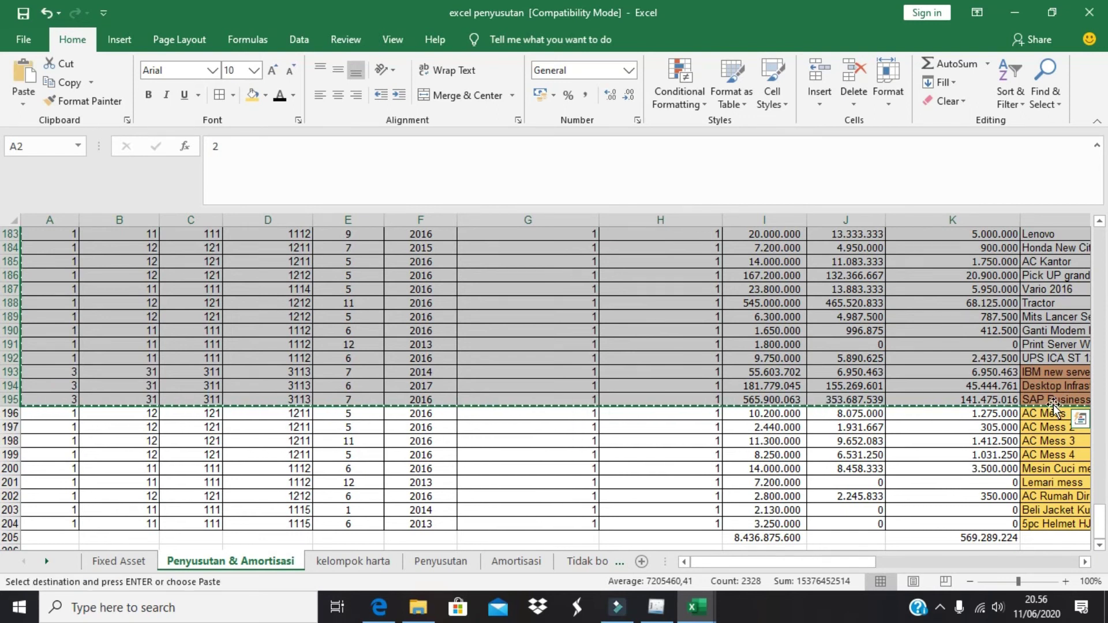
Paste the copied asset rows as values at A2 of Sheet1 in the Contoh Data Impor Penyusutan workbook
{"action": "key", "text": "alt+Tab"}
{"action": "right_click", "coordinate": [67, 249]}
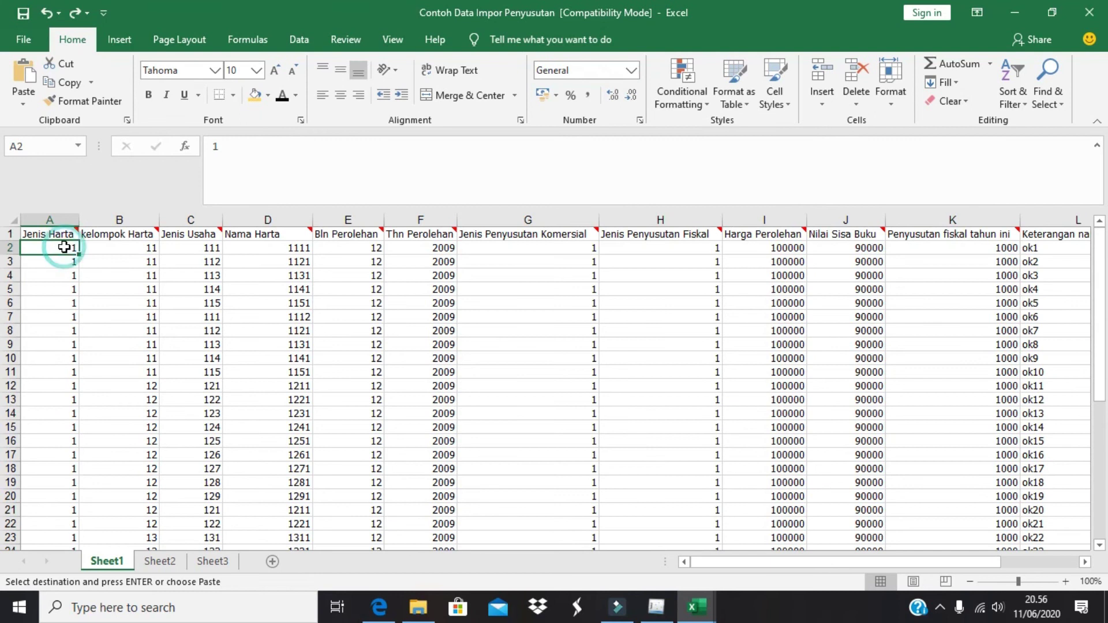
{"action": "left_click", "coordinate": [124, 313]}
{"action": "left_click", "coordinate": [52, 254]}
{"action": "left_click", "coordinate": [224, 420]}
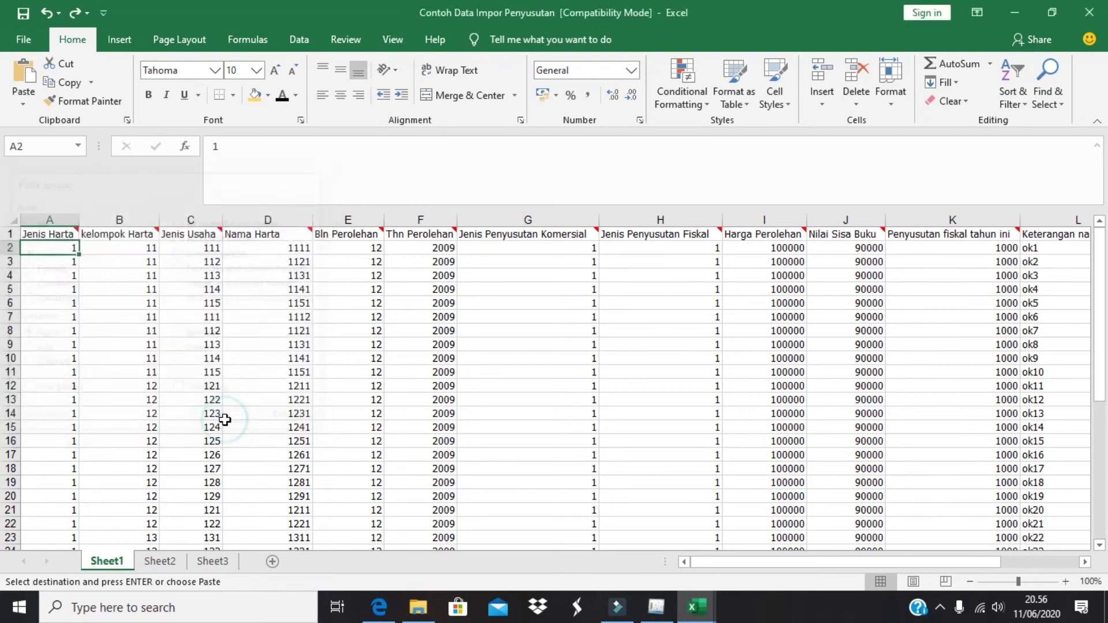
Check the pasted asset values across the columns from Jenis Harta to Keterangan nama harta
{"action": "left_click", "coordinate": [889, 358]}
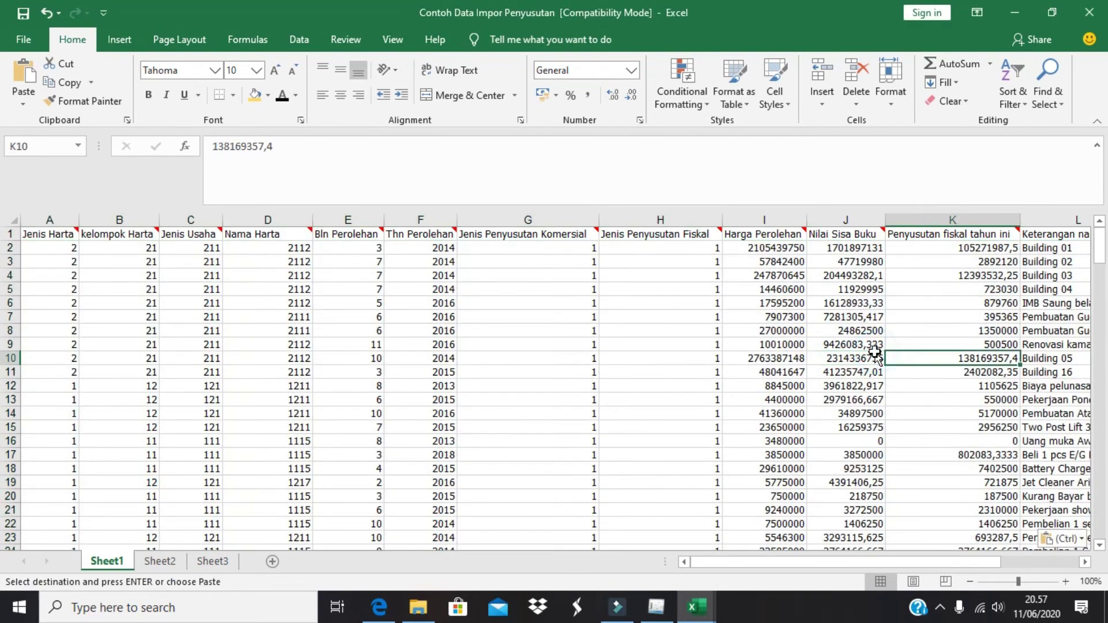
{"action": "key", "text": "Right"}
{"action": "key", "text": "Left"}
{"action": "key", "text": "Left"}
{"action": "key", "text": "Left"}
{"action": "key", "text": "Left"}
{"action": "key", "text": "Left"}
{"action": "key", "text": "Left"}
{"action": "key", "text": "Left"}
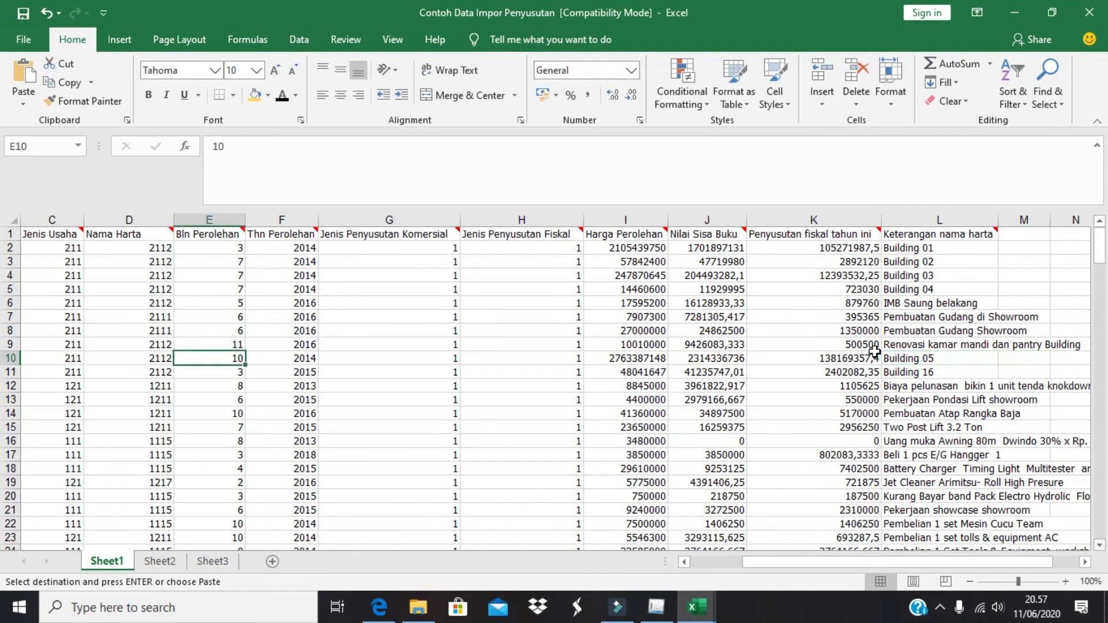
{"action": "key", "text": "Left"}
{"action": "key", "text": "Left"}
{"action": "key", "text": "Left"}
{"action": "key", "text": "Left"}
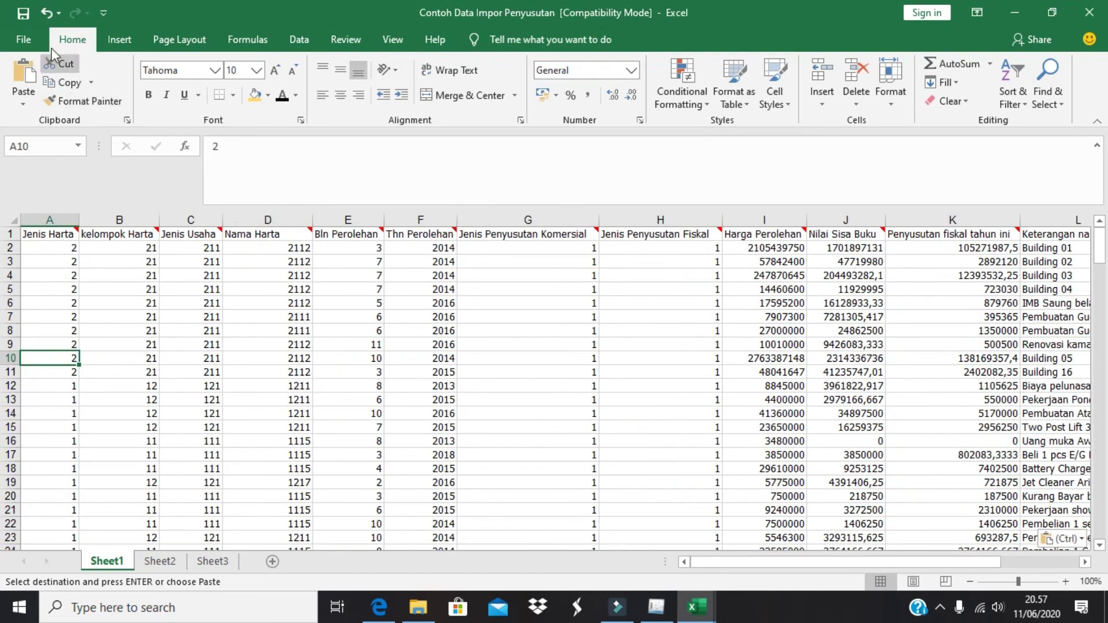
Start saving a copy of the import workbook in the DB folder under the file name "penyusutan fixed asset csvv"
{"action": "left_click", "coordinate": [33, 38]}
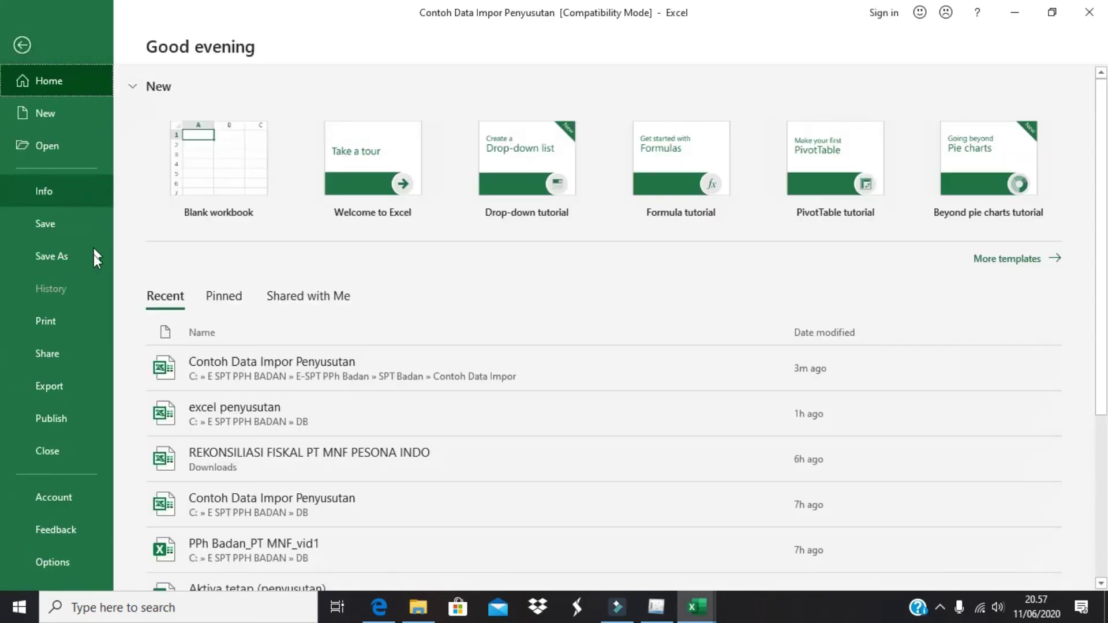
{"action": "left_click", "coordinate": [94, 258]}
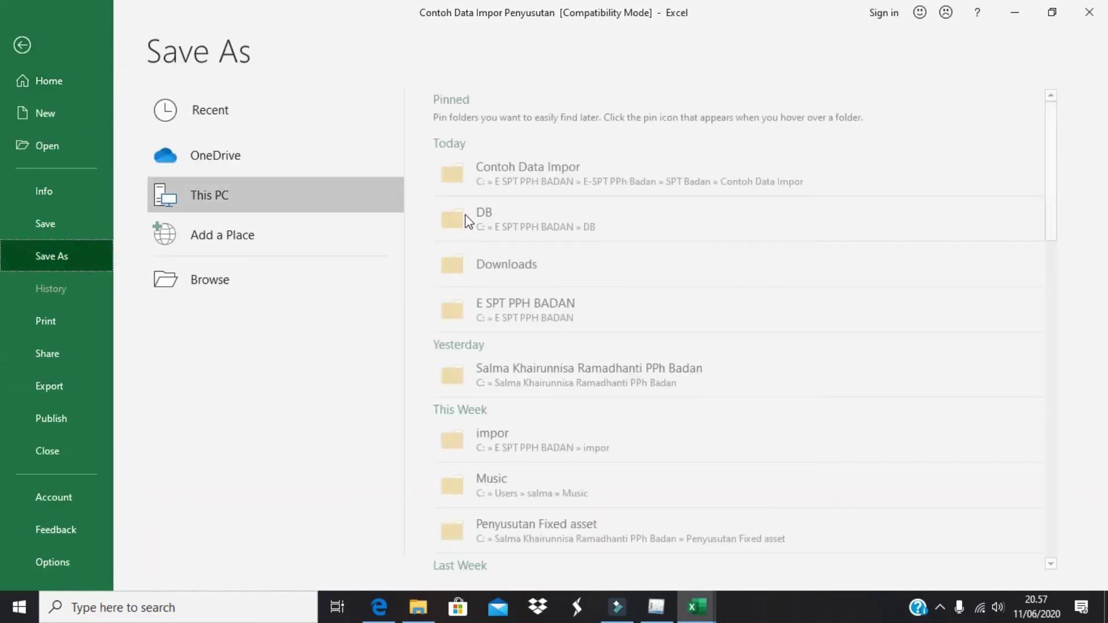
{"action": "left_click", "coordinate": [484, 213]}
{"action": "left_click", "coordinate": [317, 278]}
{"action": "key", "text": "BackSpace"}
{"action": "key", "text": "BackSpace"}
{"action": "key", "text": "BackSpace"}
{"action": "key", "text": "BackSpace"}
{"action": "key", "text": "BackSpace"}
{"action": "key", "text": "BackSpace"}
{"action": "key", "text": "BackSpace"}
{"action": "key", "text": "BackSpace"}
{"action": "key", "text": "BackSpace"}
{"action": "key", "text": "BackSpace"}
{"action": "key", "text": "BackSpace"}
{"action": "key", "text": "BackSpace"}
{"action": "key", "text": "BackSpace"}
{"action": "key", "text": "BackSpace"}
{"action": "key", "text": "BackSpace"}
{"action": "key", "text": "BackSpace"}
{"action": "key", "text": "BackSpace"}
{"action": "key", "text": "BackSpace"}
{"action": "key", "text": "BackSpace"}
{"action": "key", "text": "BackSpace"}
{"action": "key", "text": "BackSpace"}
{"action": "key", "text": "BackSpace"}
{"action": "key", "text": "BackSpace"}
{"action": "key", "text": "BackSpace"}
{"action": "key", "text": "BackSpace"}
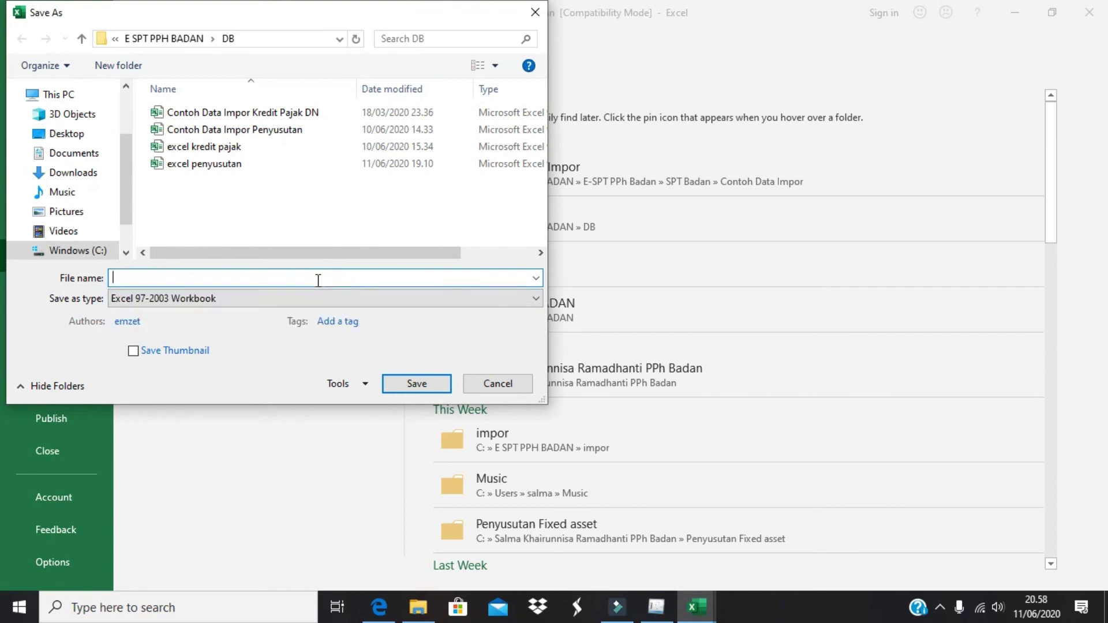
{"action": "type", "text": "penyusutan fixed a"}
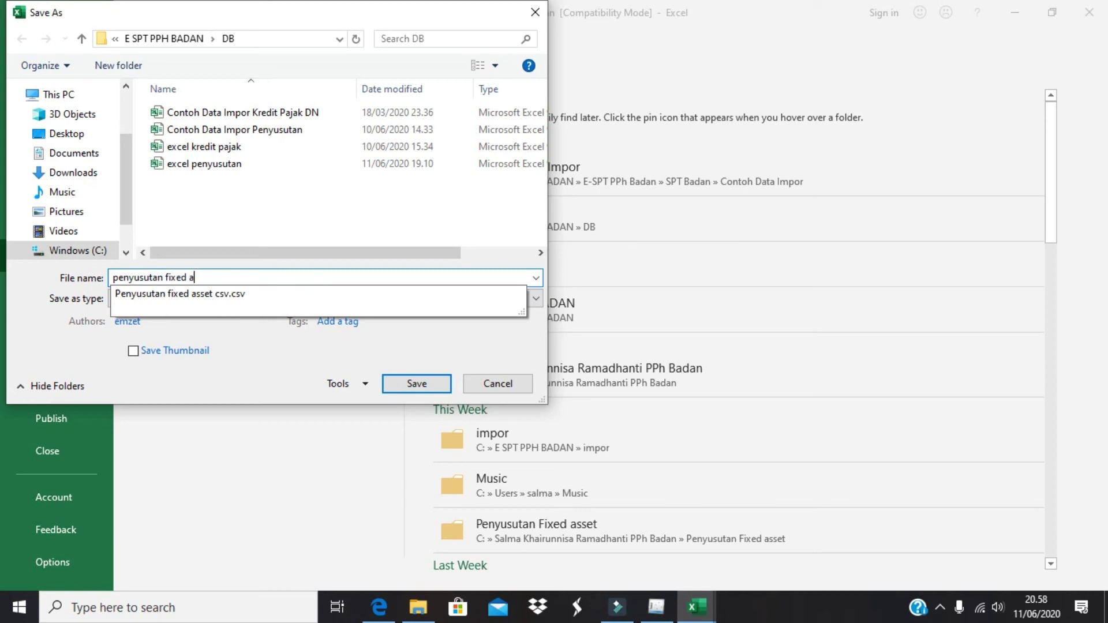
{"action": "type", "text": "sset csvv"}
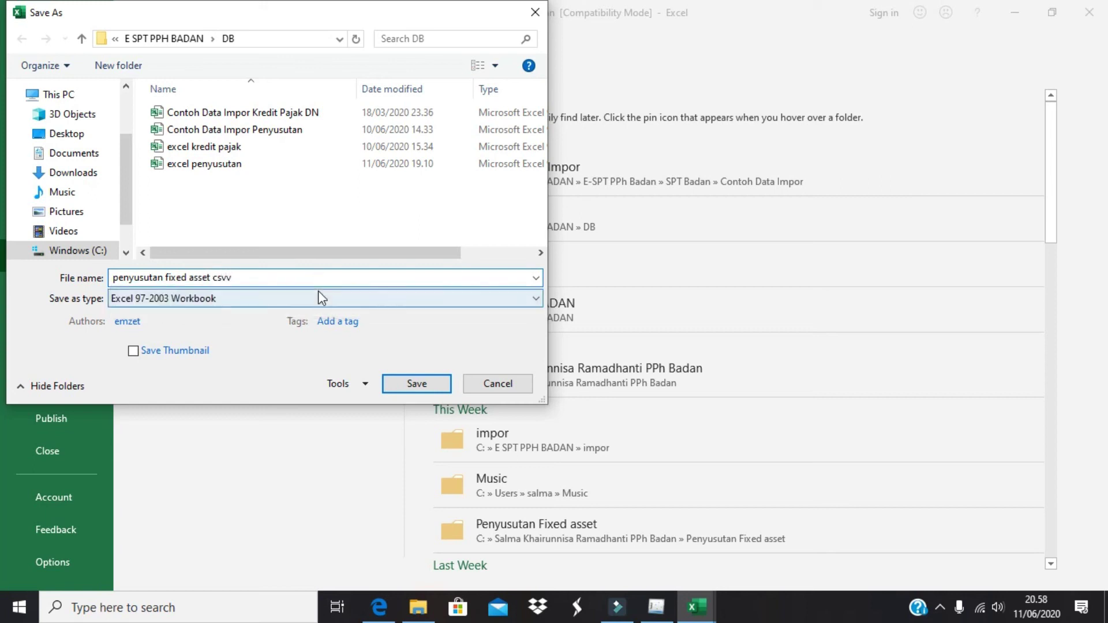
Save the active sheet in CSV (Comma delimited) format, keeping that format, and close the CSV workbook
{"action": "left_click", "coordinate": [319, 298]}
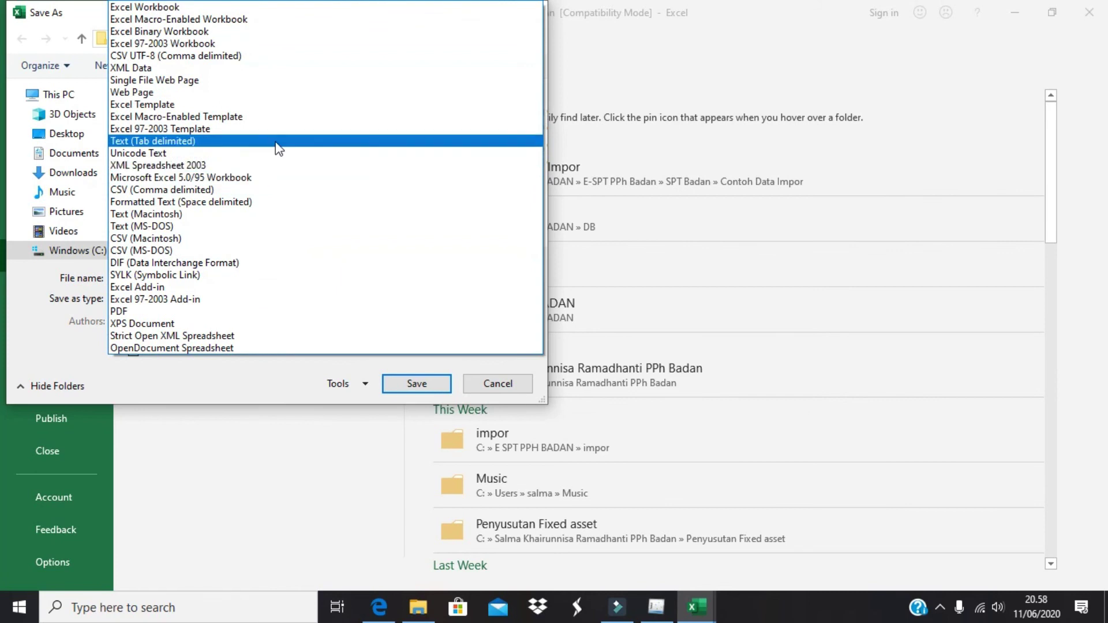
{"action": "left_click", "coordinate": [276, 190]}
{"action": "left_click", "coordinate": [415, 362]}
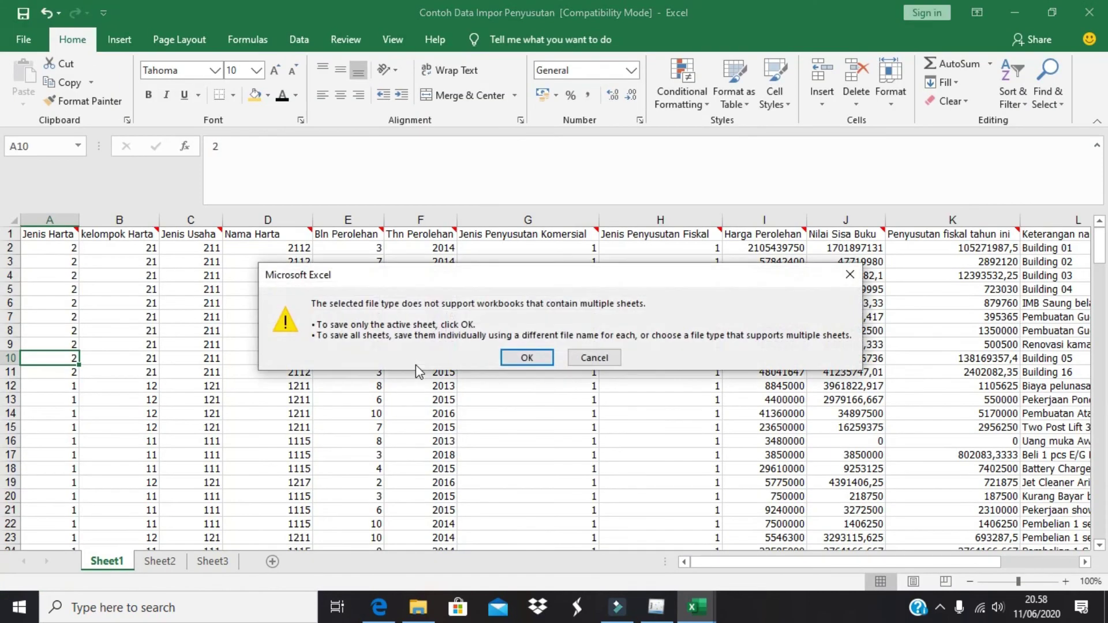
{"action": "left_click", "coordinate": [540, 359]}
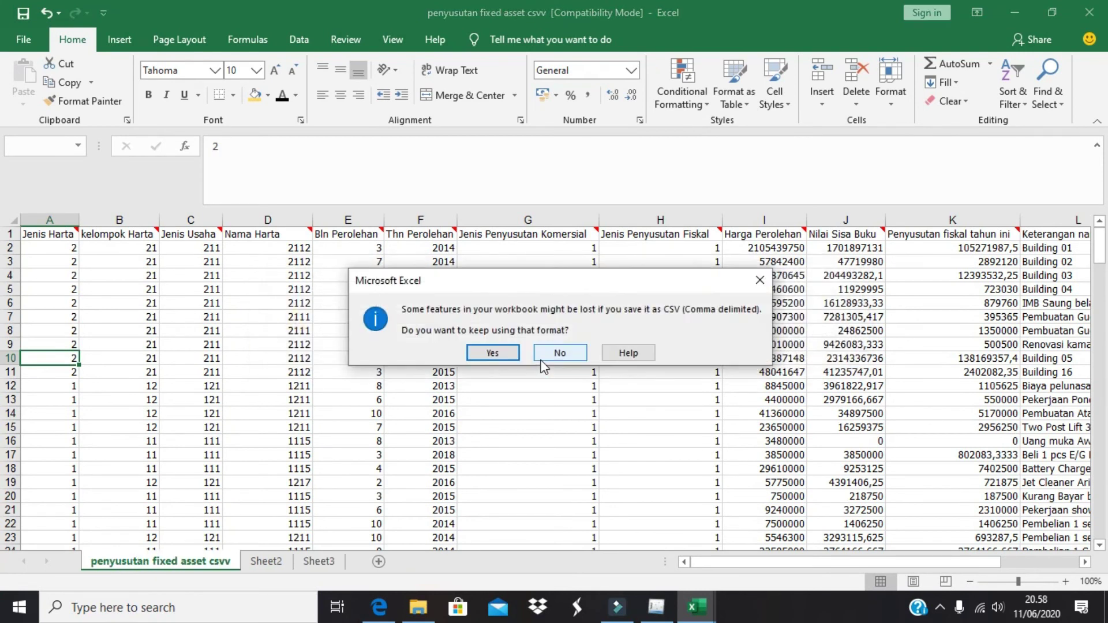
{"action": "left_click", "coordinate": [496, 351]}
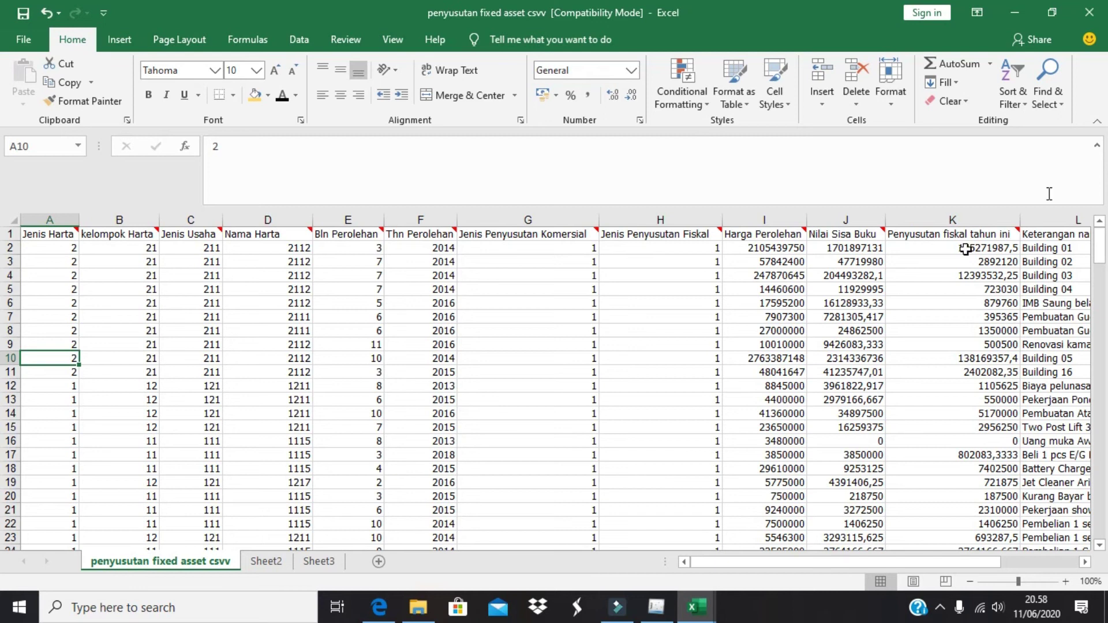
{"action": "left_click", "coordinate": [1091, 18]}
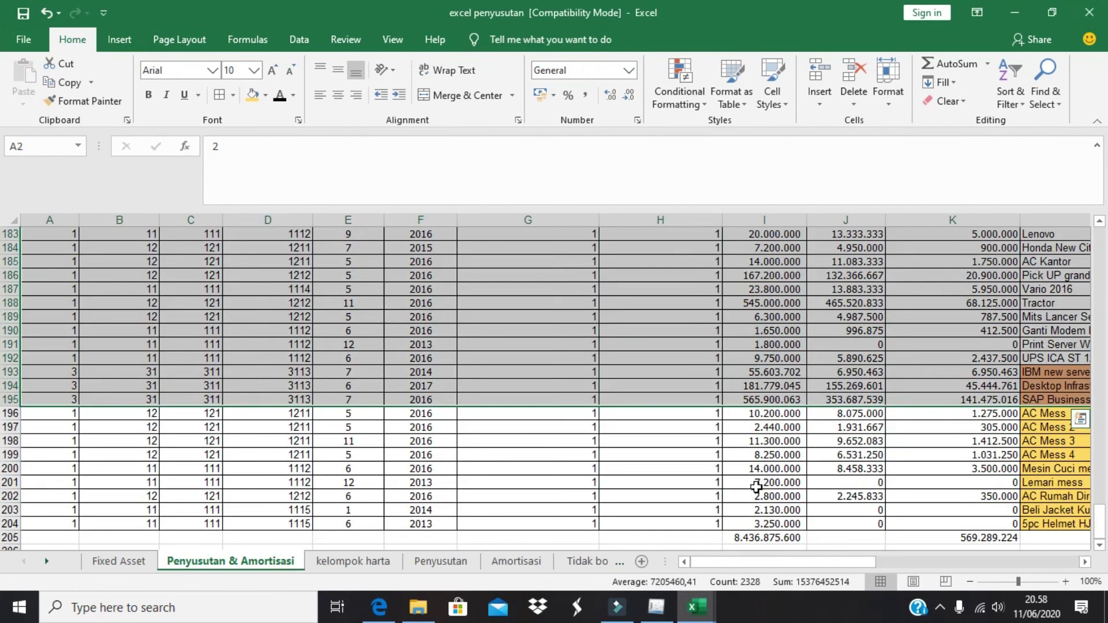
{"action": "left_click", "coordinate": [777, 468]}
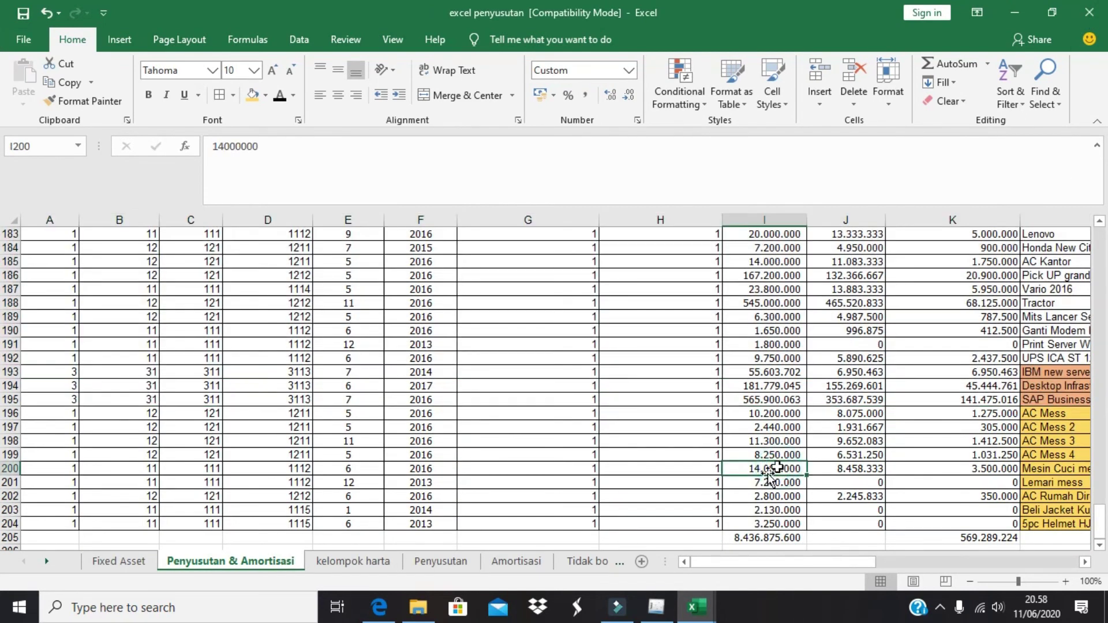
Switch to eSPT PPh Badan and replace the fiscal depreciation and amortisation list window with the Impor File to Database window
{"action": "mouse_move", "coordinate": [664, 605]}
{"action": "left_click", "coordinate": [662, 561]}
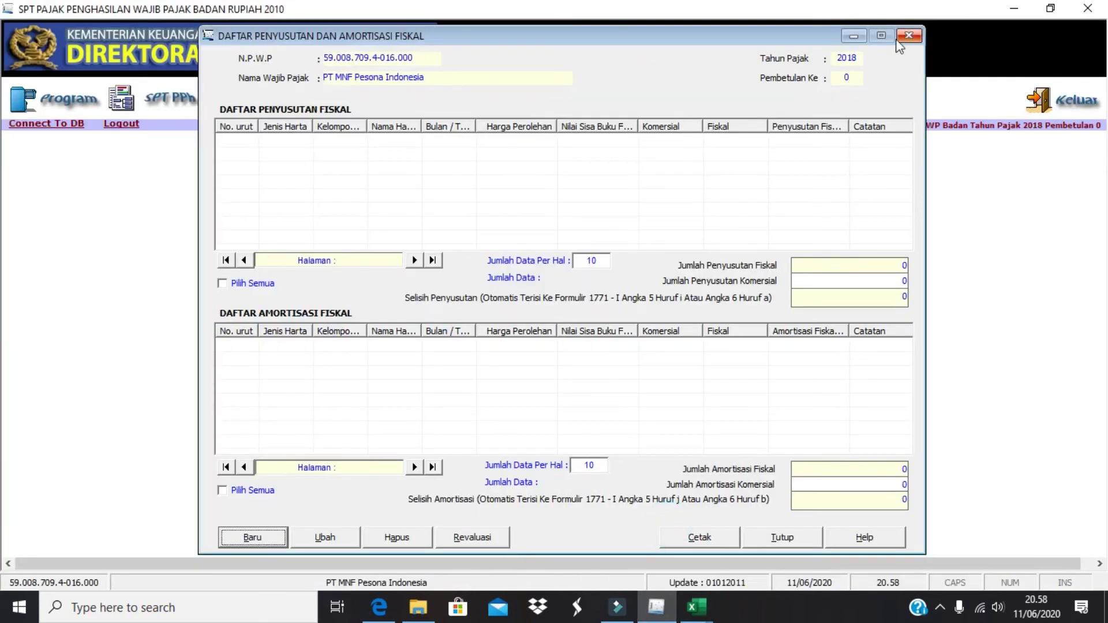
{"action": "left_click", "coordinate": [909, 37]}
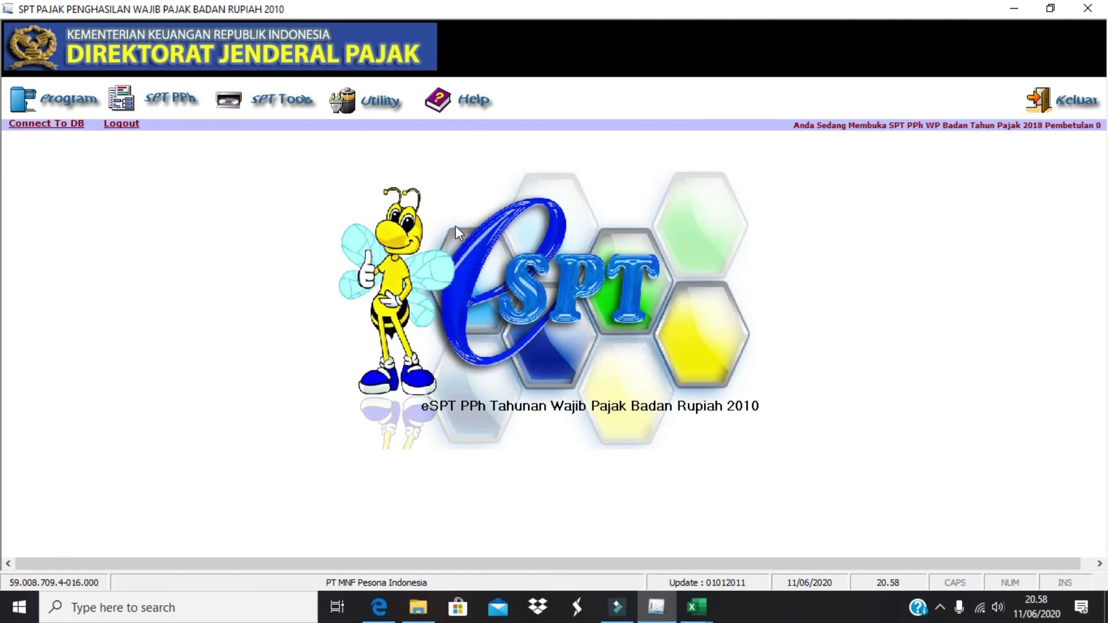
{"action": "left_click", "coordinate": [378, 99]}
{"action": "left_click", "coordinate": [395, 150]}
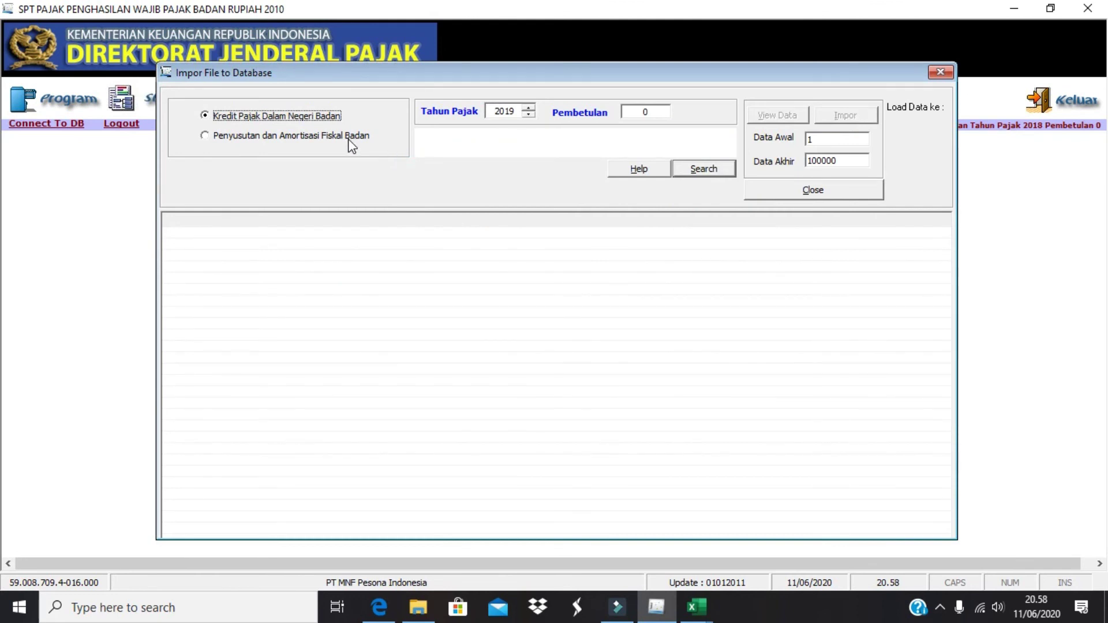
Set the import to Penyusutan dan Amortisasi Fiskal Badan for tax year 2018 and select the file penyusutan fixed asset csvv
{"action": "left_click", "coordinate": [349, 140]}
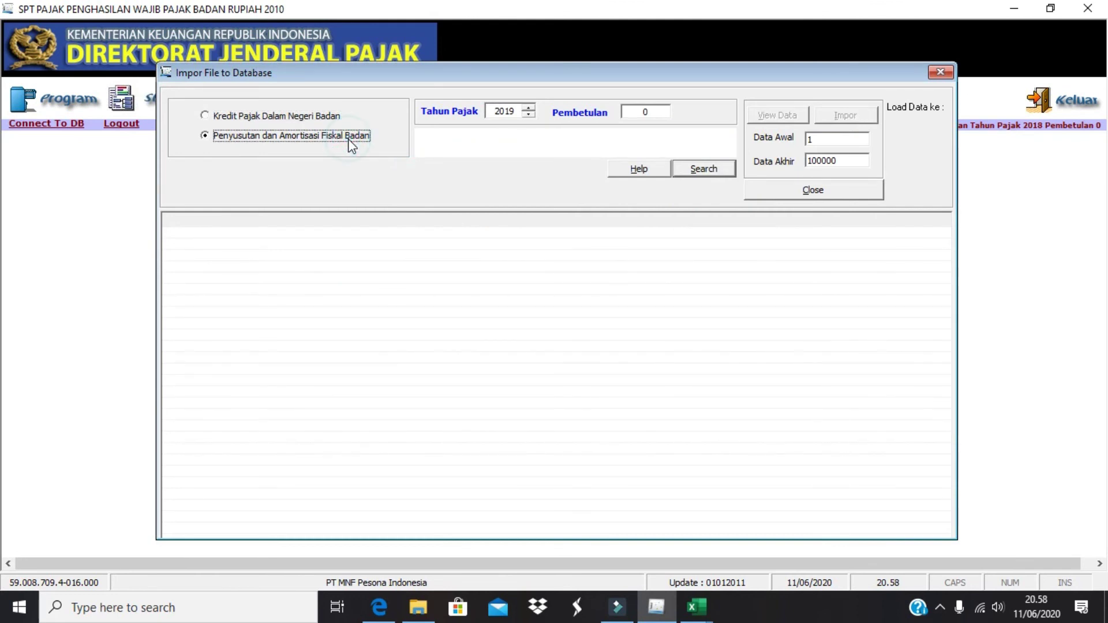
{"action": "left_click", "coordinate": [529, 115]}
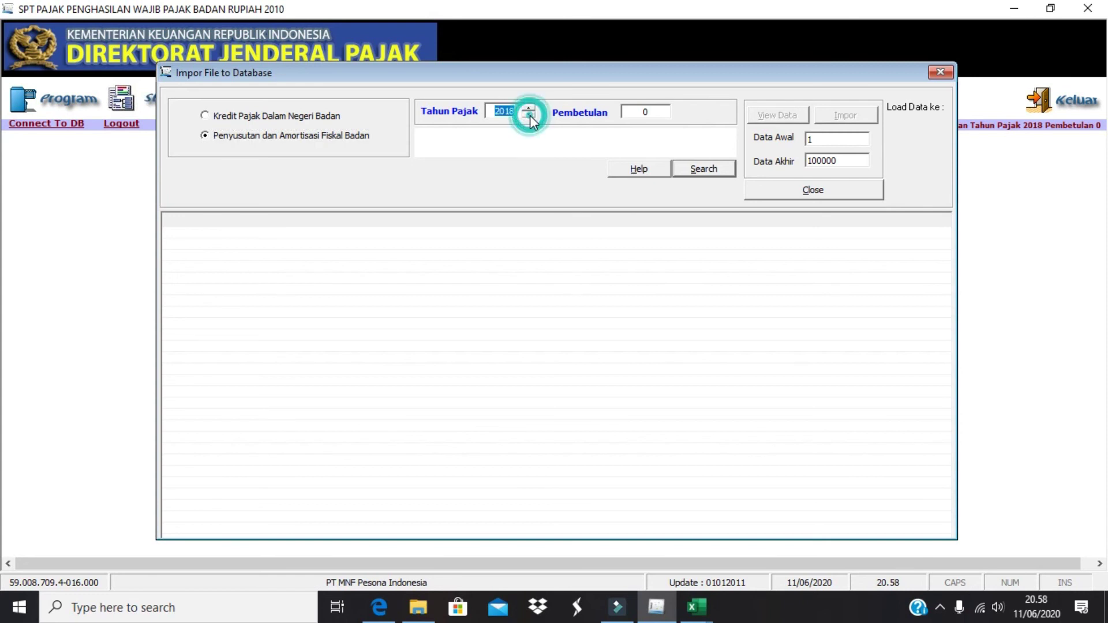
{"action": "left_click", "coordinate": [700, 170]}
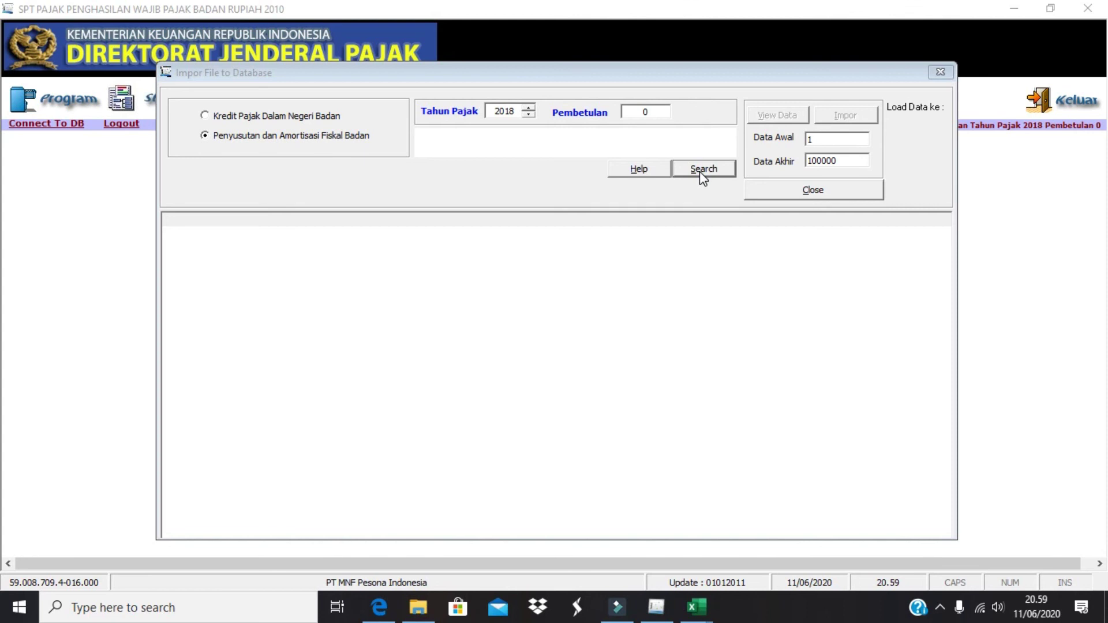
{"action": "left_click", "coordinate": [700, 172]}
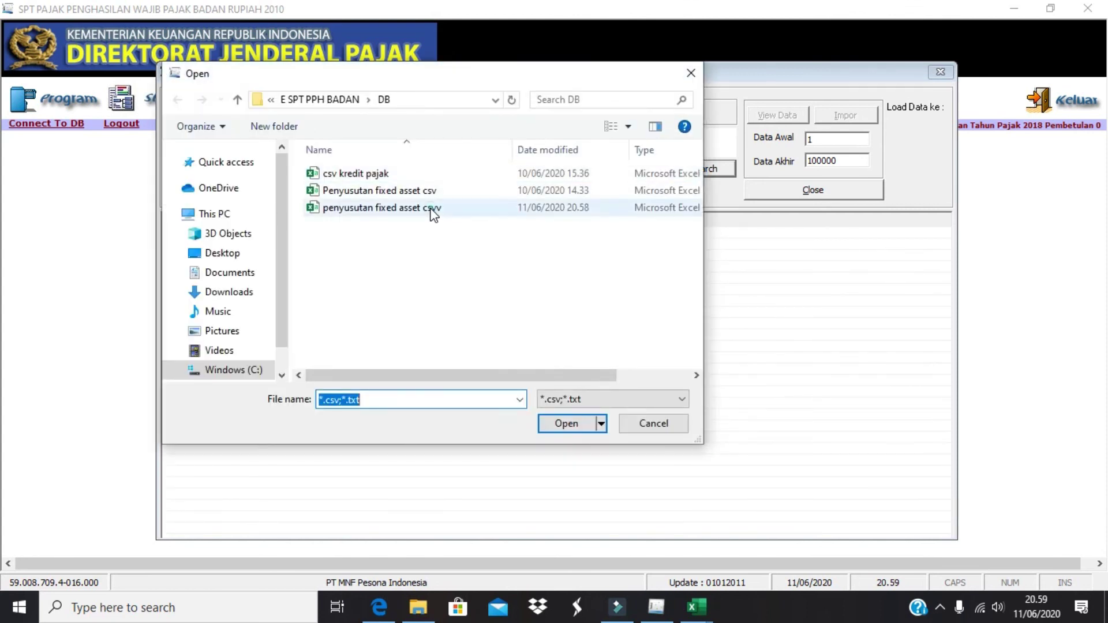
{"action": "left_click", "coordinate": [434, 210]}
{"action": "left_click", "coordinate": [567, 425]}
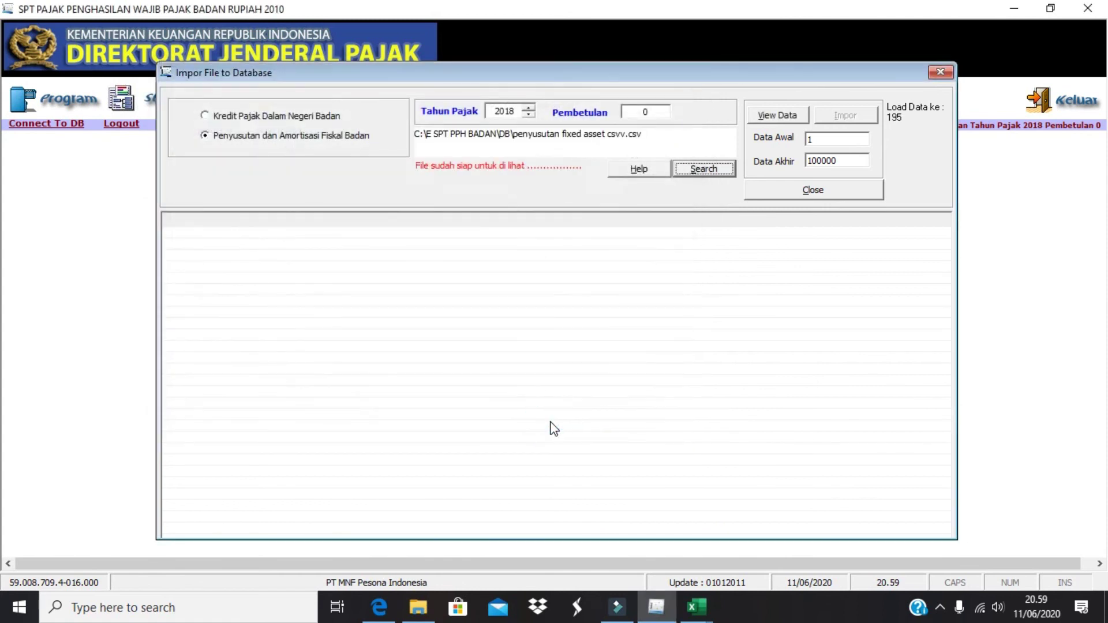
Load the CSV rows into the import preview and import them into the eSPT database
{"action": "left_click", "coordinate": [770, 116]}
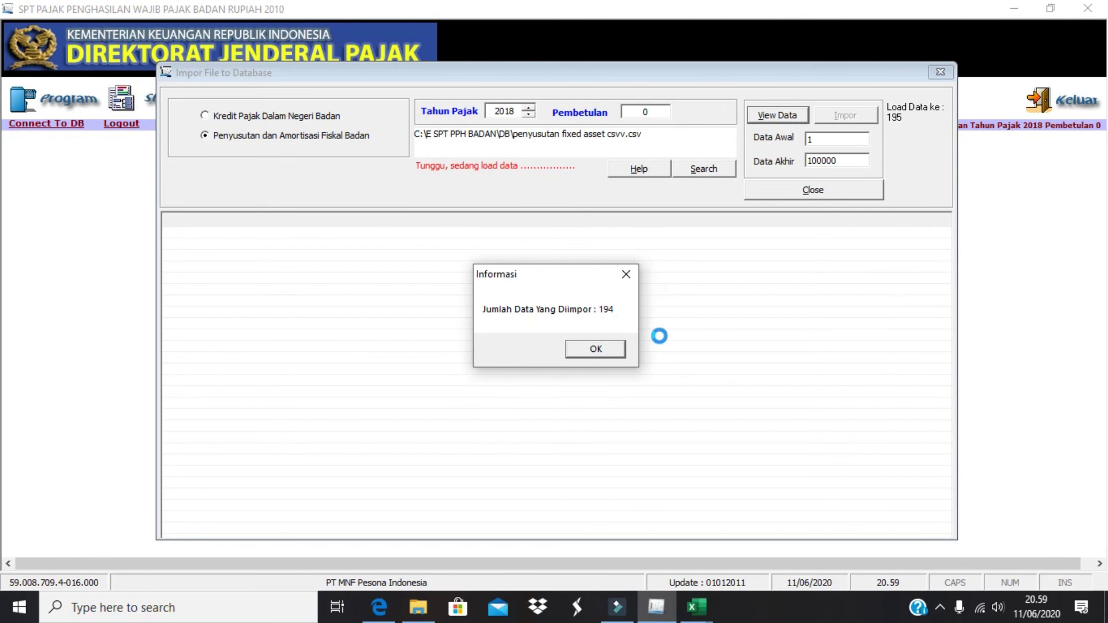
{"action": "left_click", "coordinate": [596, 350]}
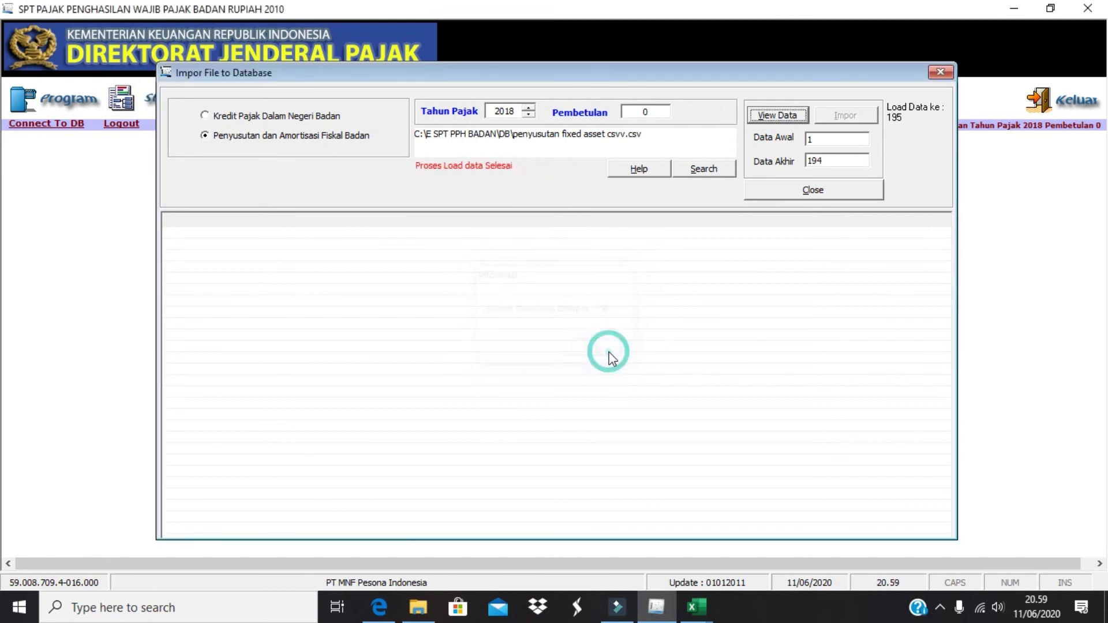
{"action": "left_click", "coordinate": [787, 113]}
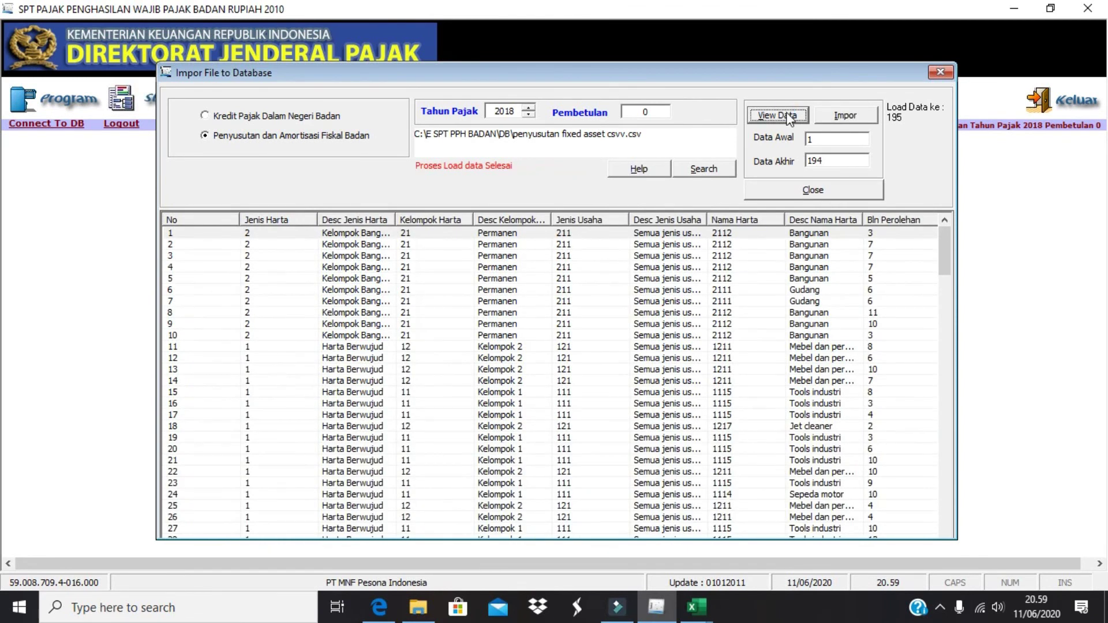
{"action": "left_click", "coordinate": [834, 116]}
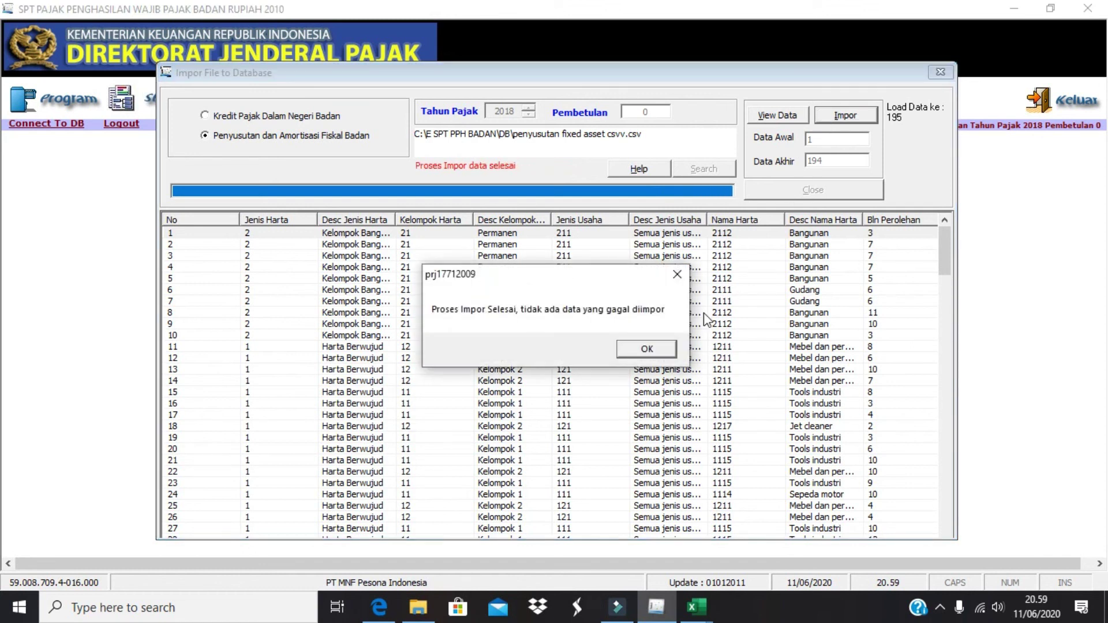
{"action": "left_click", "coordinate": [647, 349]}
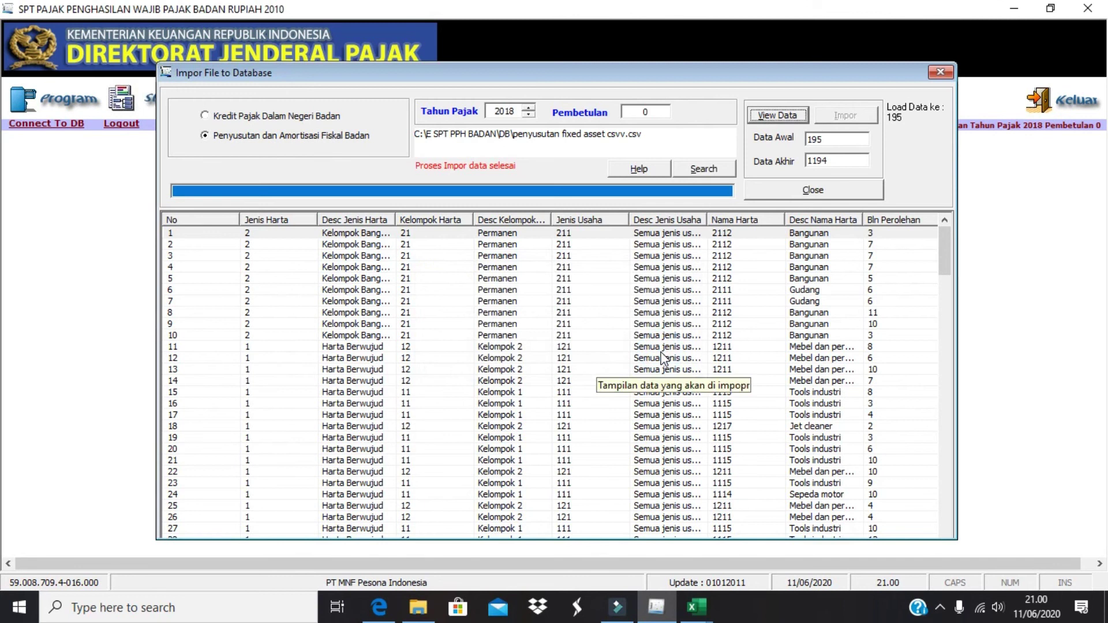
Close the Impor File to Database window and open Daftar Penyusutan dan Amortisasi Fiskal from the special attachments
{"action": "left_click", "coordinate": [940, 73]}
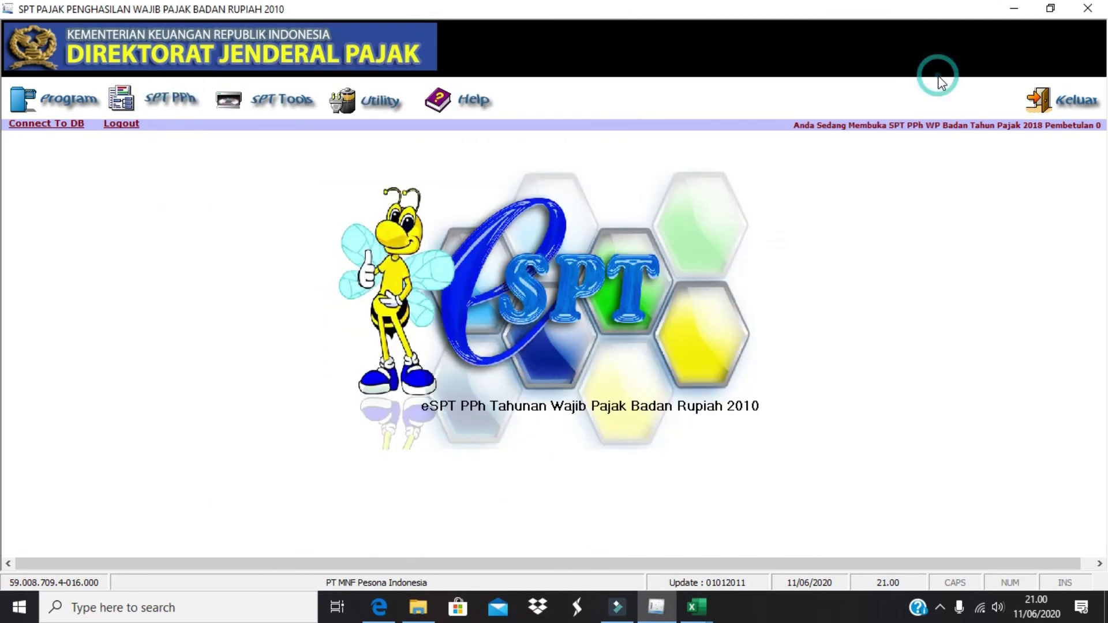
{"action": "left_click", "coordinate": [176, 96]}
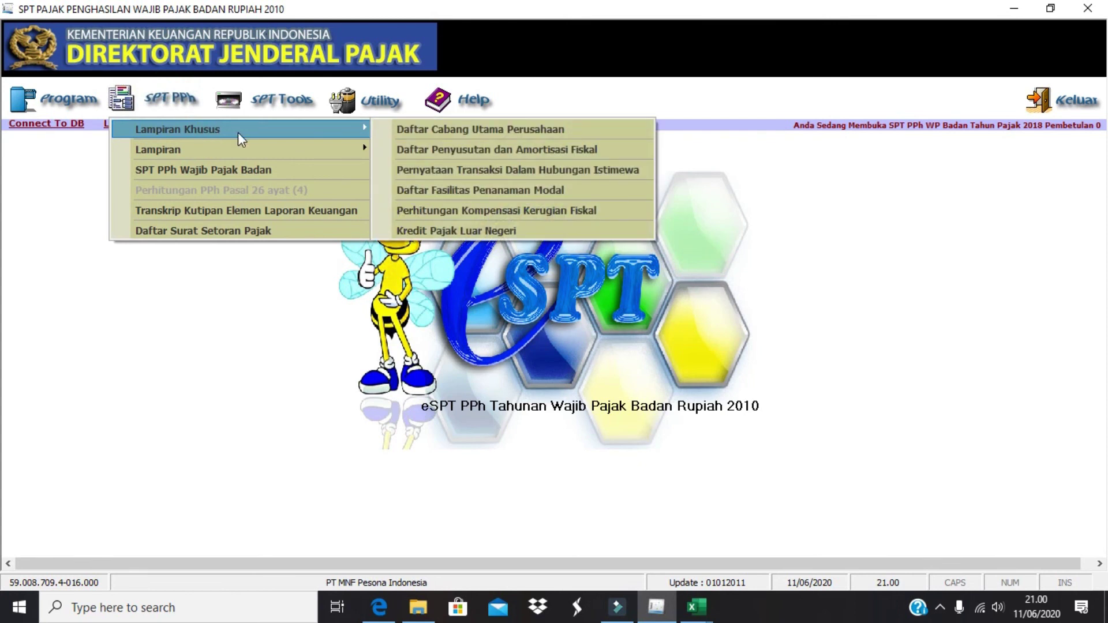
{"action": "mouse_move", "coordinate": [362, 126]}
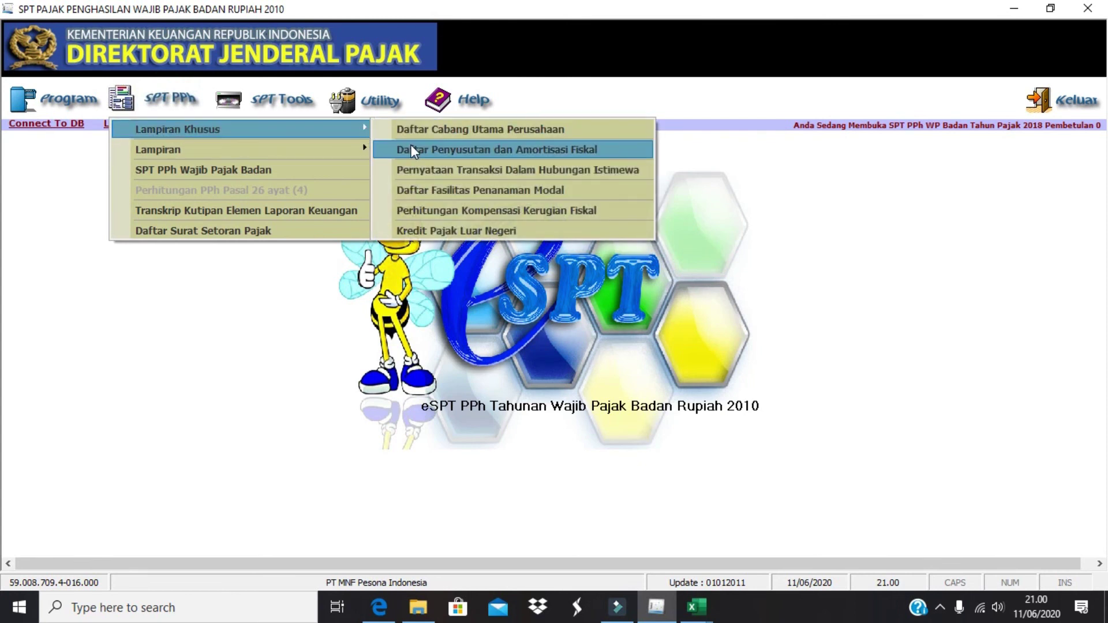
{"action": "left_click", "coordinate": [413, 151]}
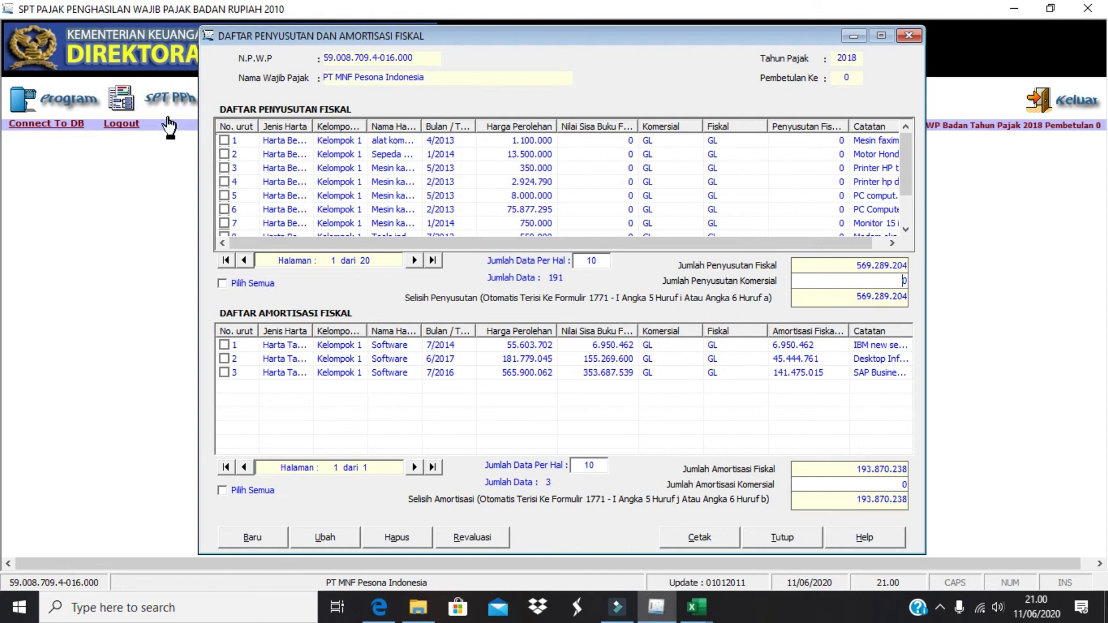
Save Formulir 1771-II as it stands, accepting the depreciation and amortisation difference, and return to the fiscal depreciation list
{"action": "left_click", "coordinate": [170, 99]}
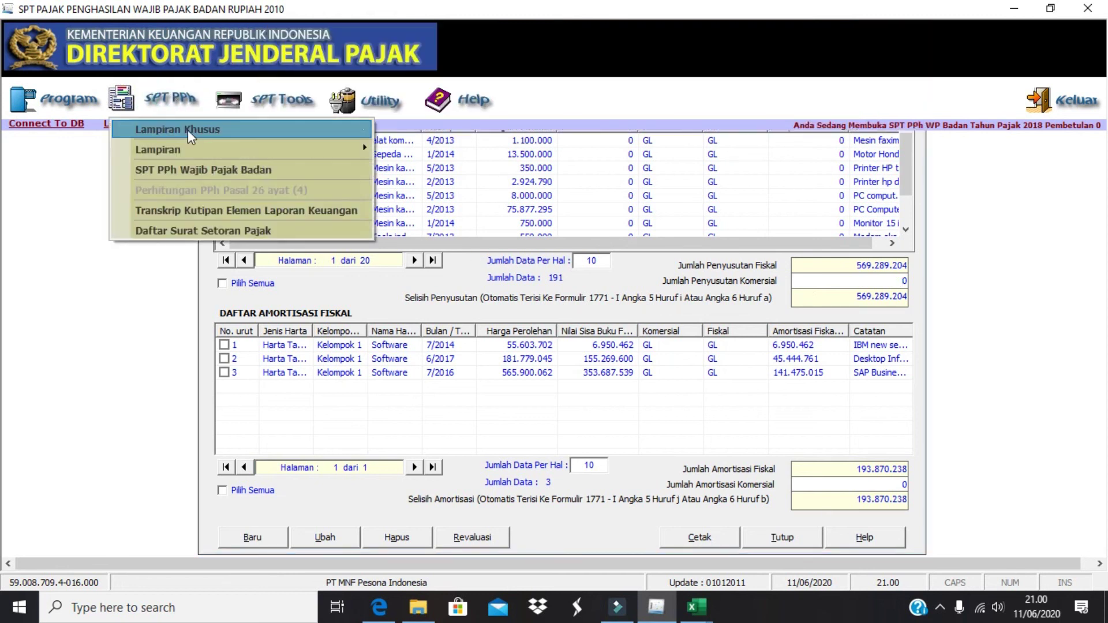
{"action": "mouse_move", "coordinate": [195, 143]}
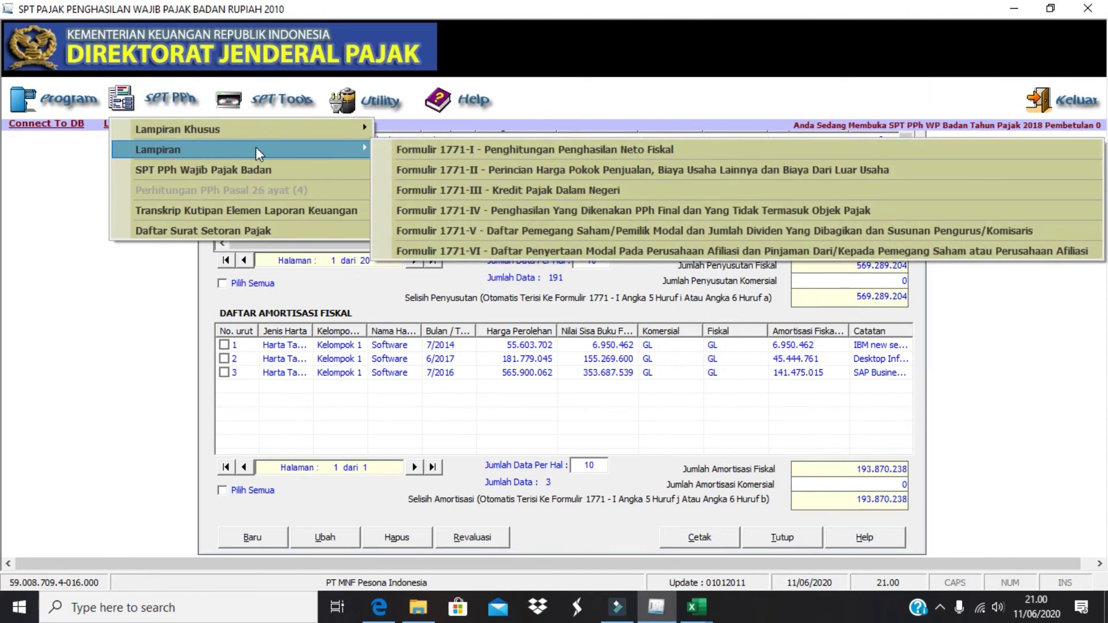
{"action": "left_click", "coordinate": [403, 170]}
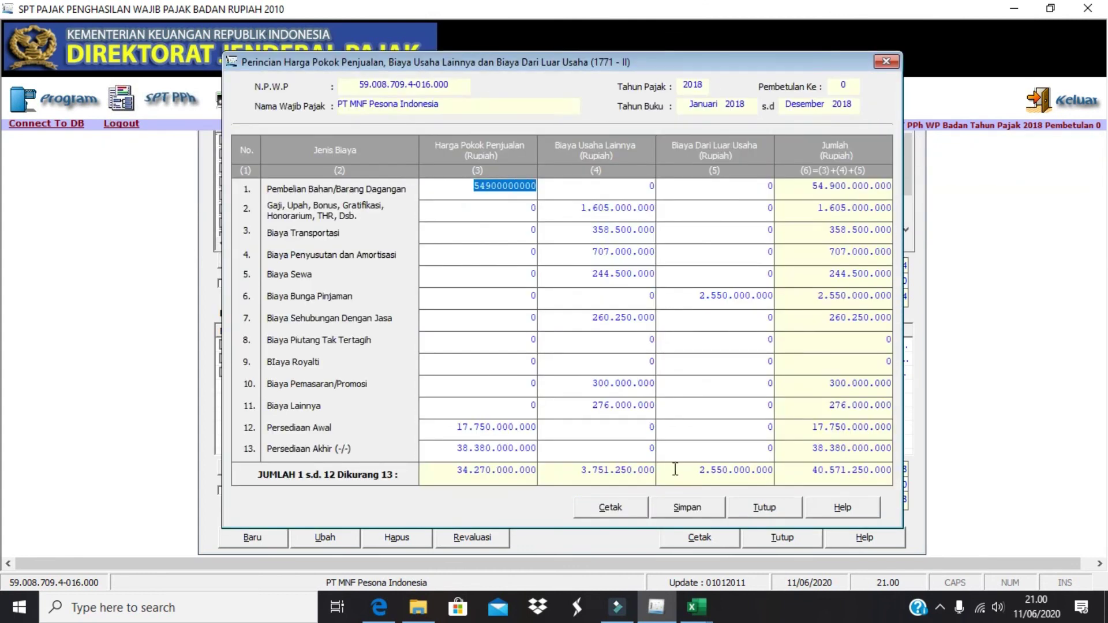
{"action": "left_click", "coordinate": [701, 513]}
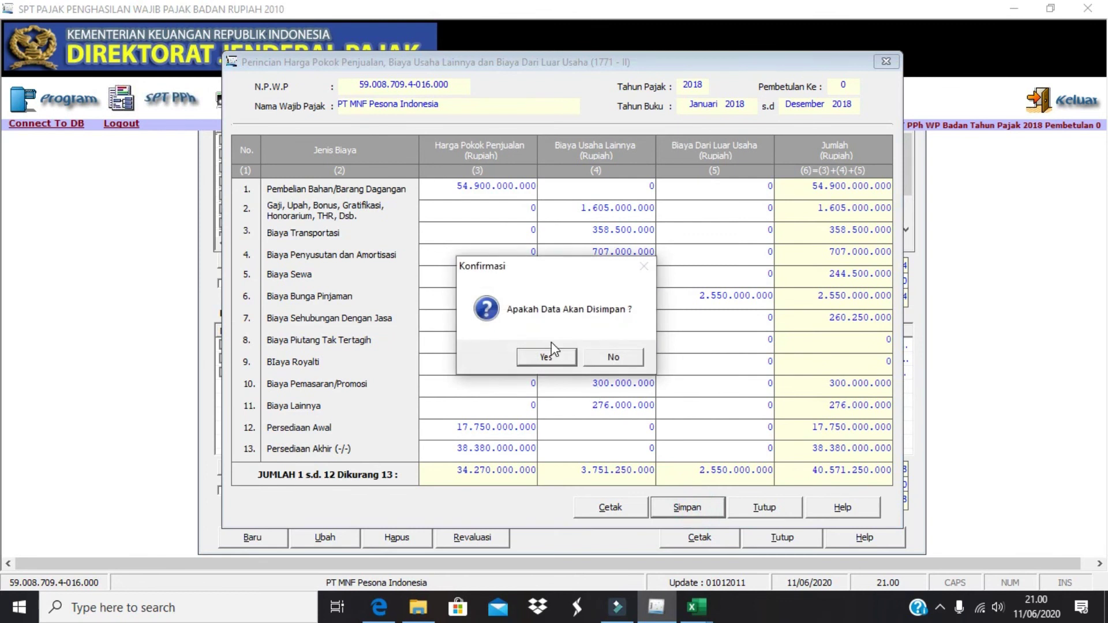
{"action": "left_click", "coordinate": [547, 357]}
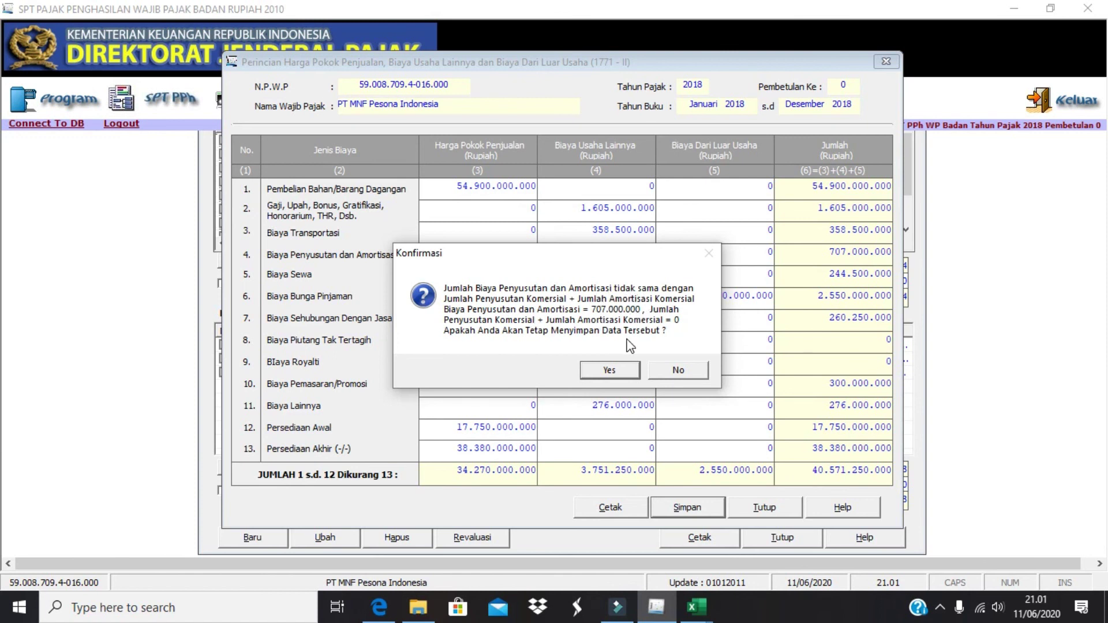
{"action": "left_click", "coordinate": [629, 369]}
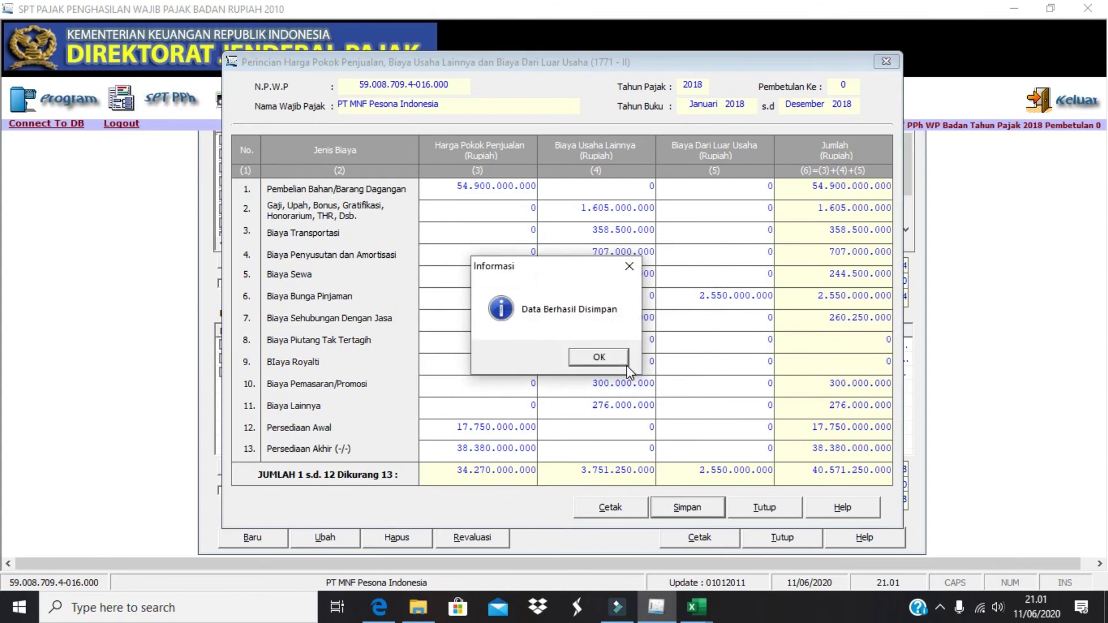
{"action": "left_click", "coordinate": [600, 358]}
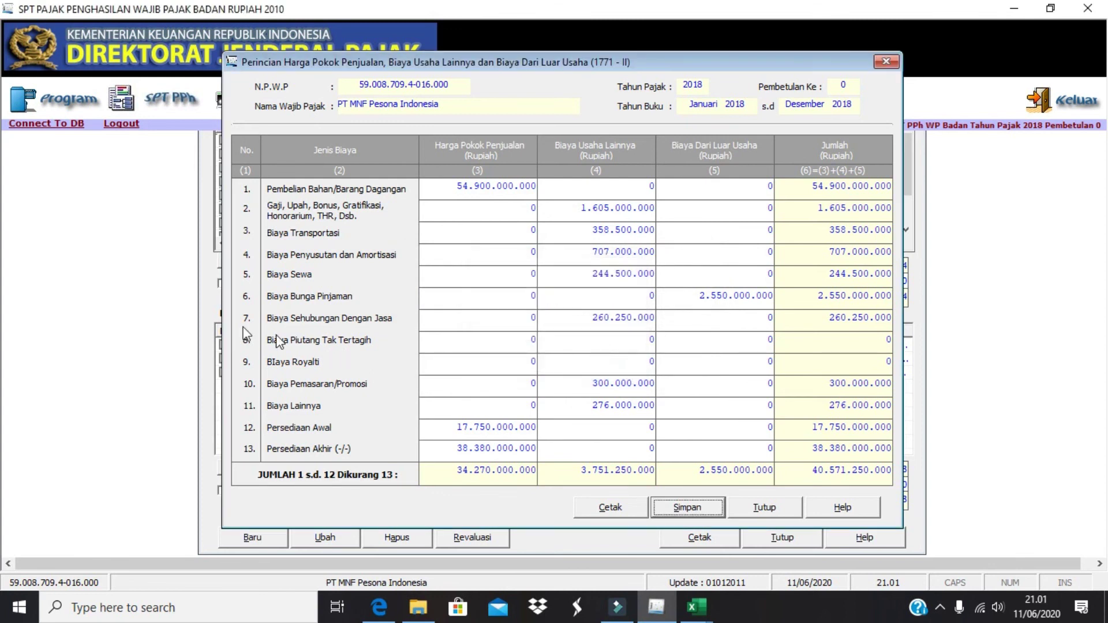
{"action": "left_click", "coordinate": [206, 313]}
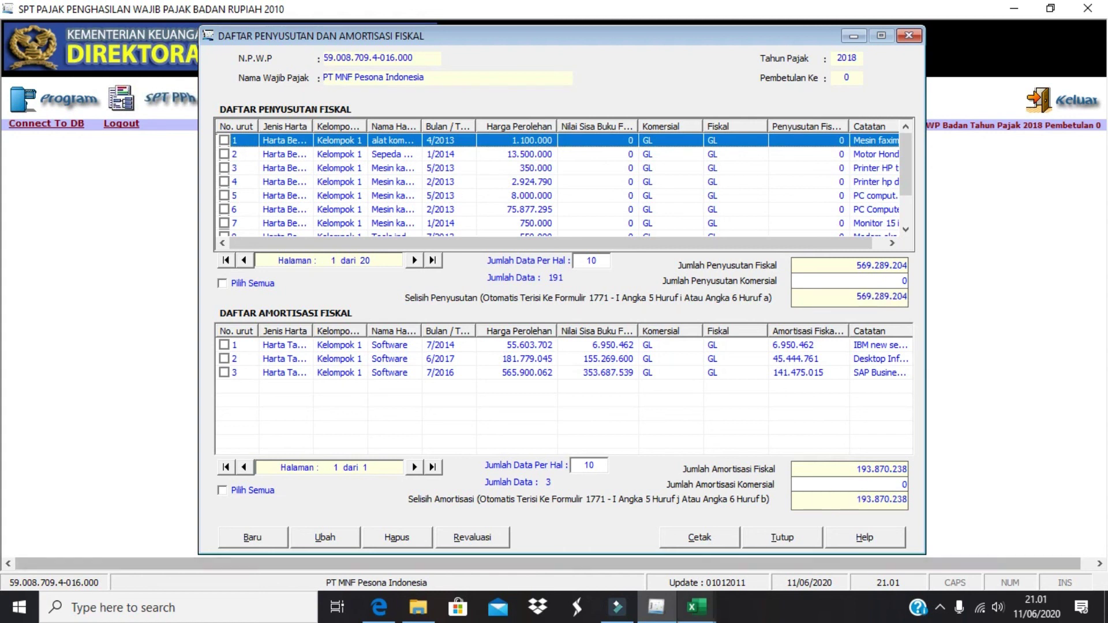
Look up Biaya penyusutan in the Rekon Fiskal sheet of PPh Badan_PT MNF_vid1 and set Jumlah Penyusutan Komersial in eSPT to 424.000.000
{"action": "mouse_move", "coordinate": [697, 608]}
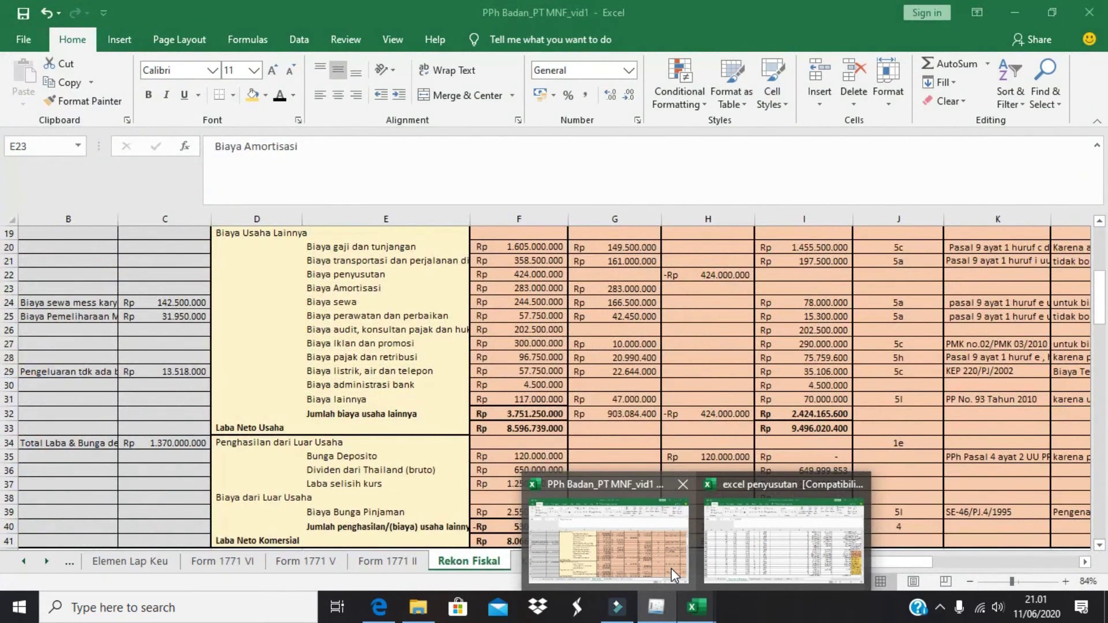
{"action": "left_click", "coordinate": [670, 569]}
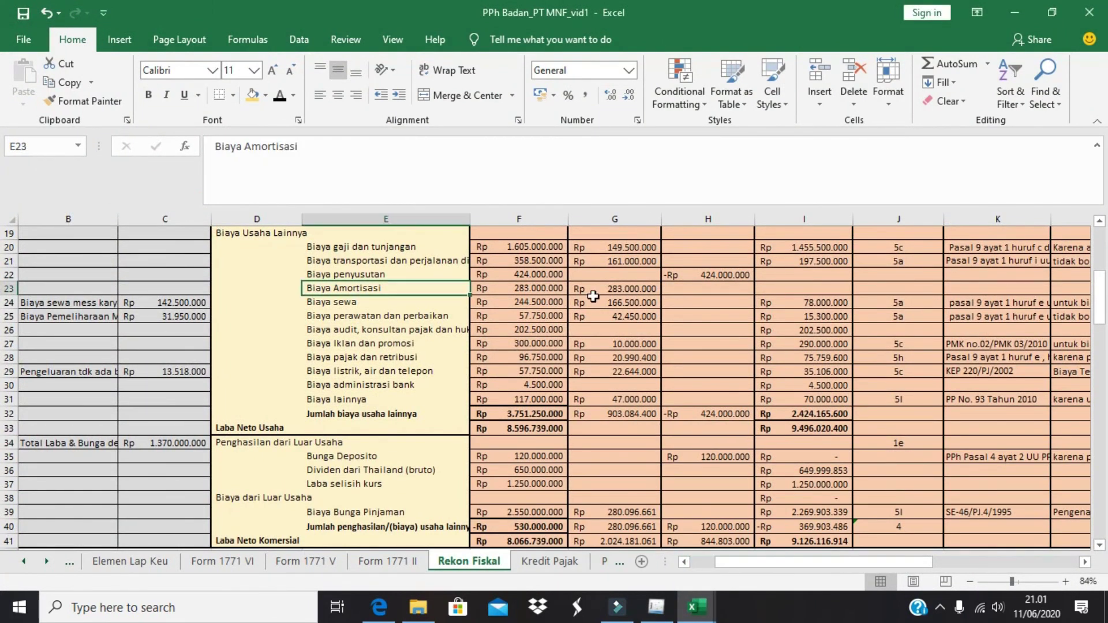
{"action": "left_click", "coordinate": [553, 275]}
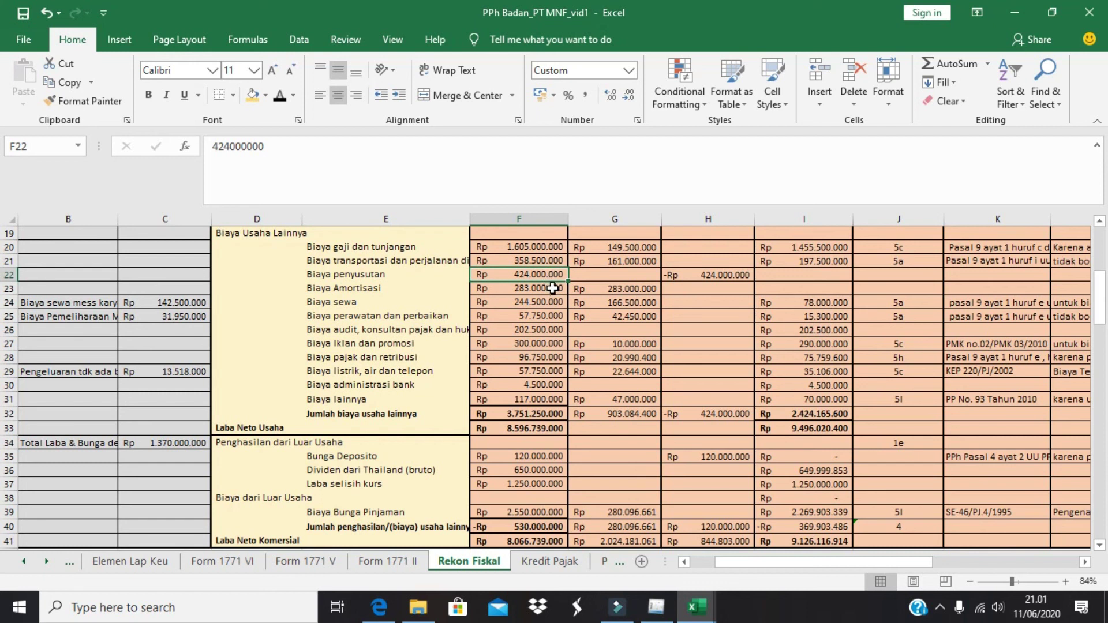
{"action": "key", "text": "alt+Tab"}
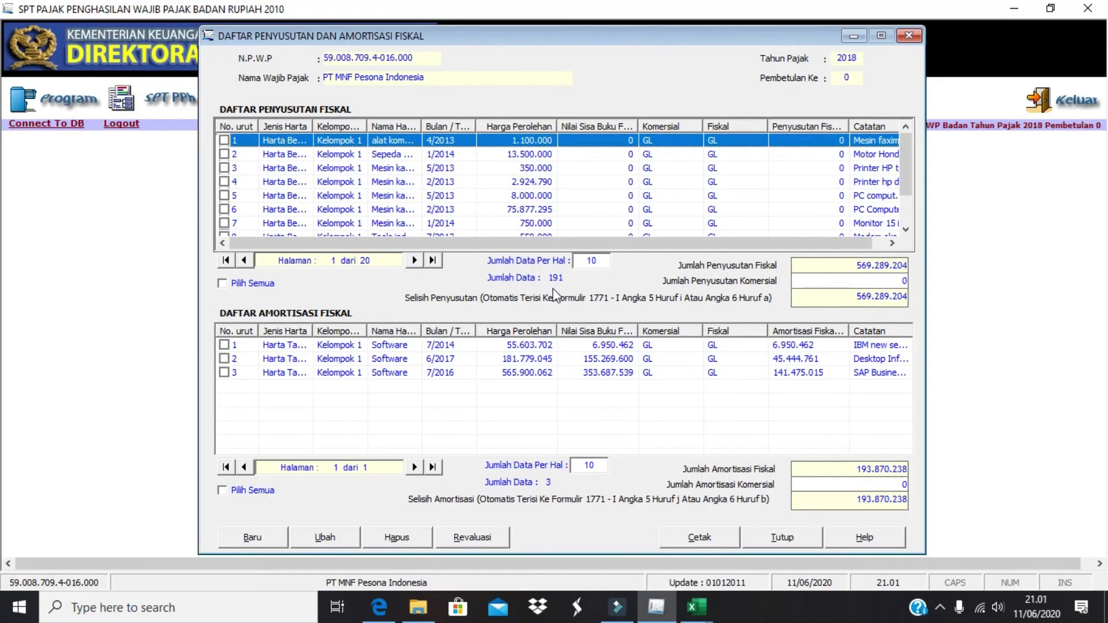
{"action": "left_click", "coordinate": [906, 281]}
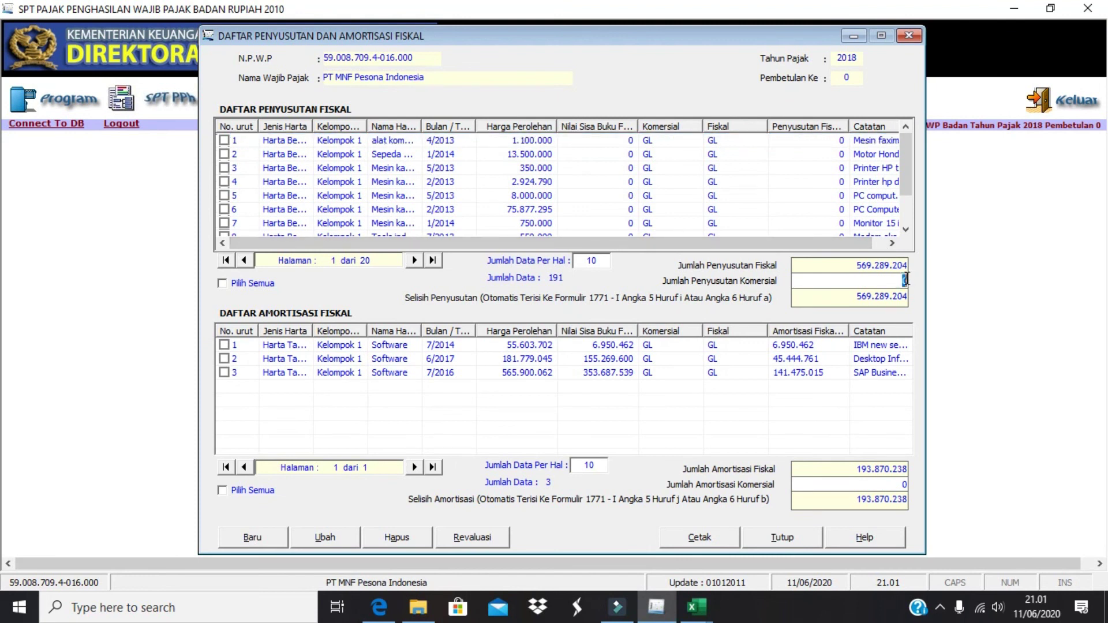
{"action": "type", "text": "424000000"}
Set Jumlah Amortisasi Komersial in the fiscal amortisation list to 283.000.000
{"action": "left_click", "coordinate": [905, 483]}
{"action": "double_click", "coordinate": [904, 484]}
{"action": "type", "text": "283000000"}
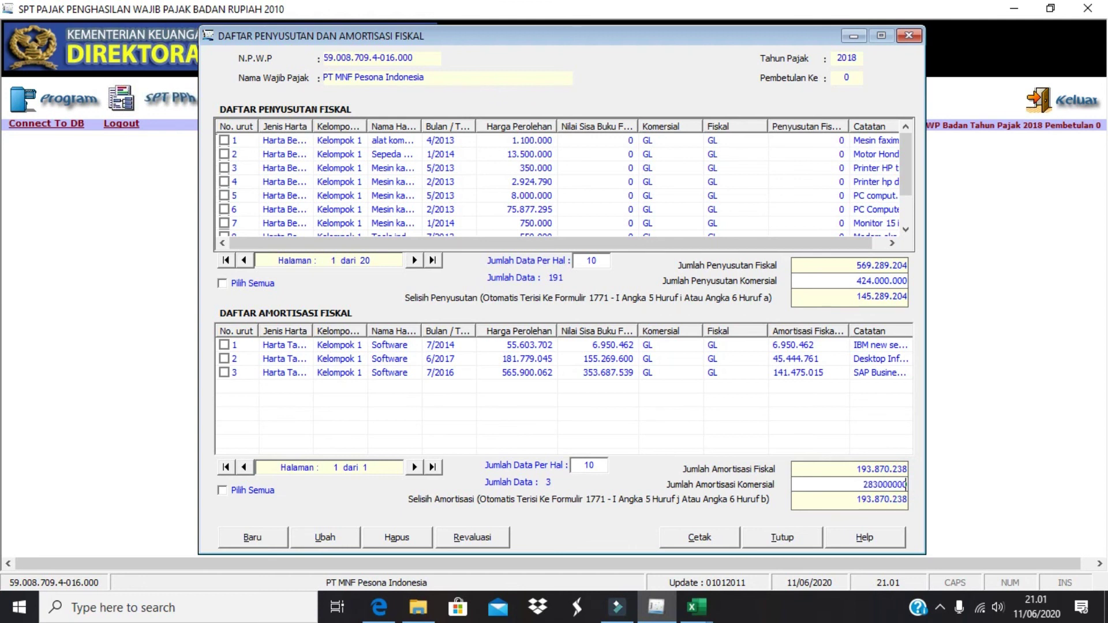
{"action": "key", "text": "Tab"}
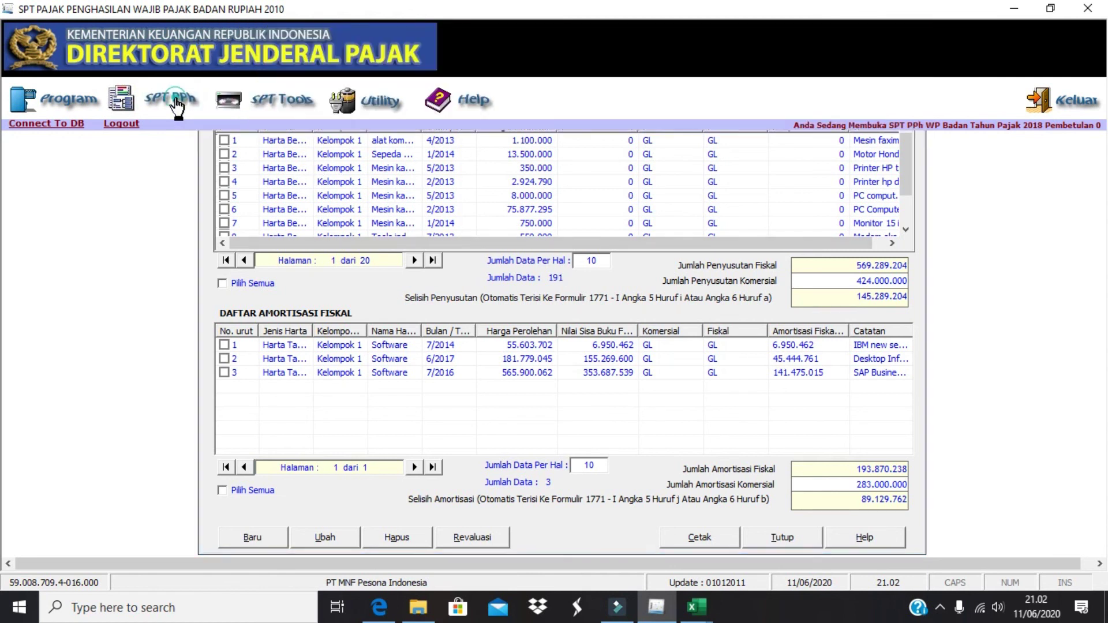
Reopen Formulir 1771-II, save its data again and close the form
{"action": "left_click", "coordinate": [177, 106]}
{"action": "mouse_move", "coordinate": [244, 151]}
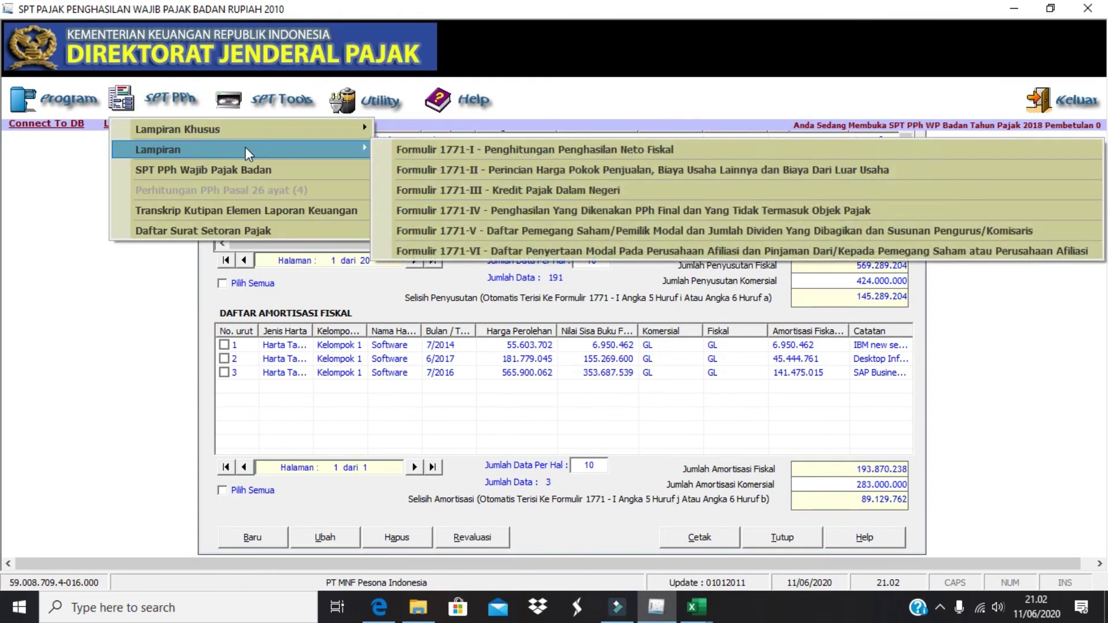
{"action": "left_click", "coordinate": [420, 169]}
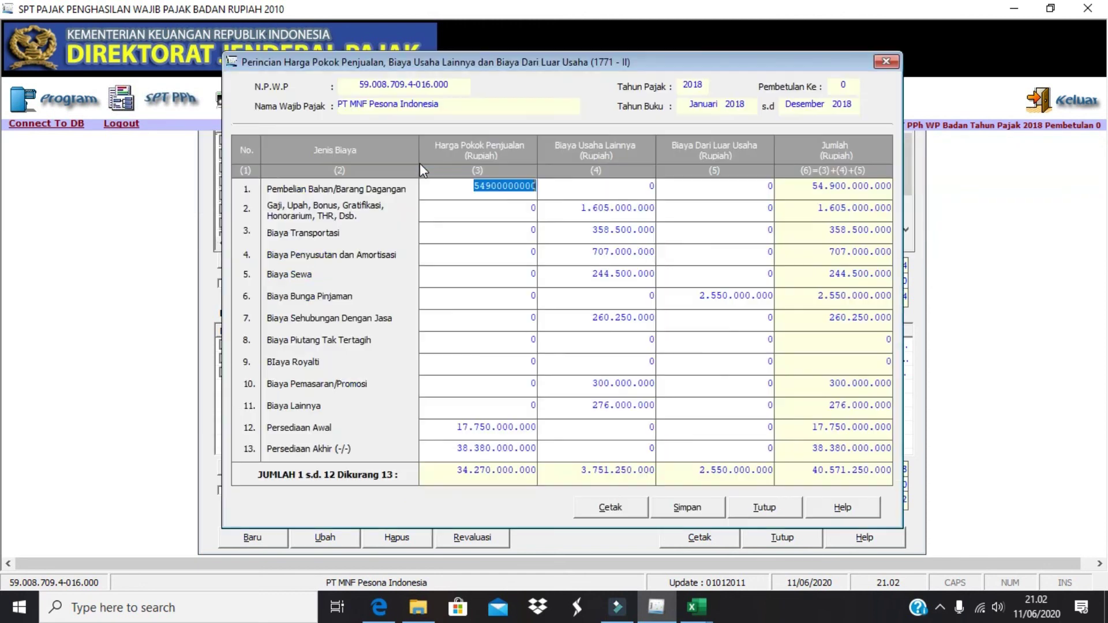
{"action": "left_click", "coordinate": [668, 511]}
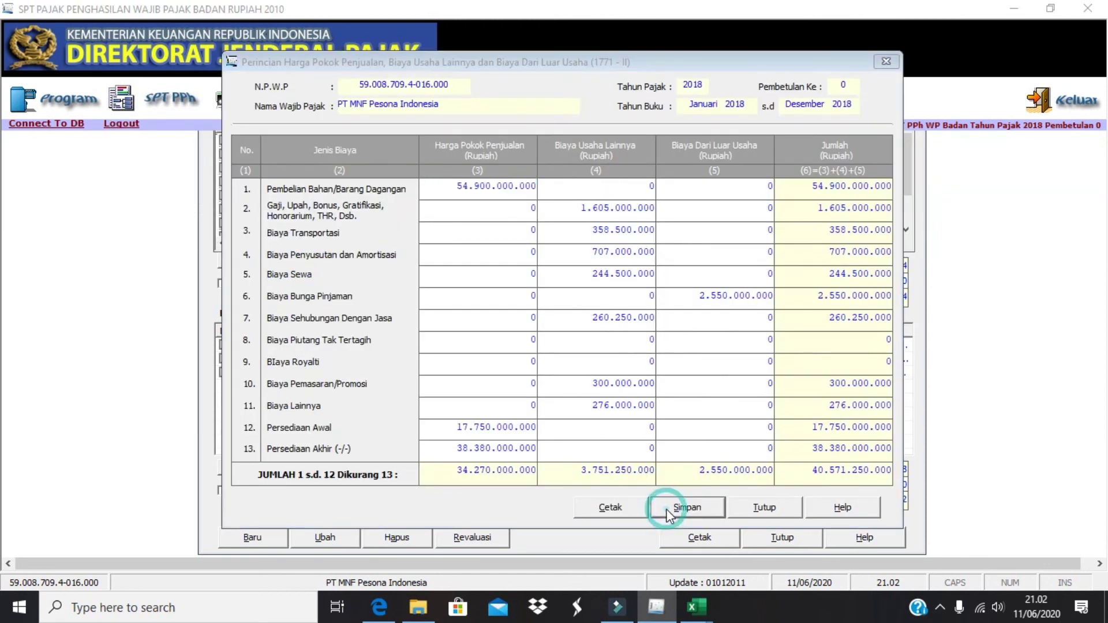
{"action": "left_click", "coordinate": [535, 358]}
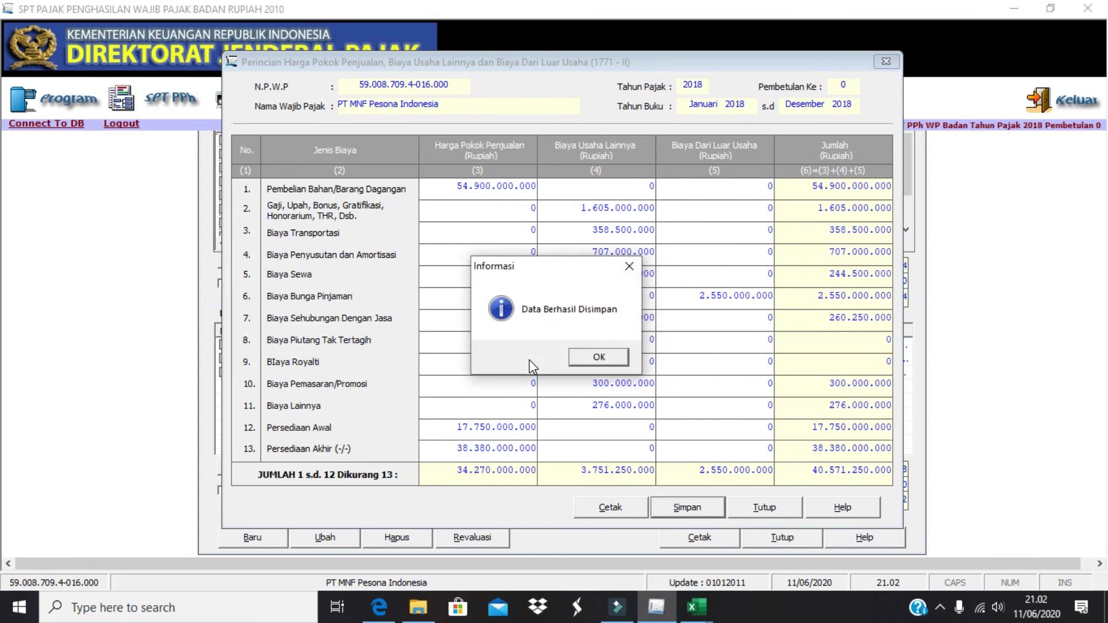
{"action": "left_click", "coordinate": [600, 359]}
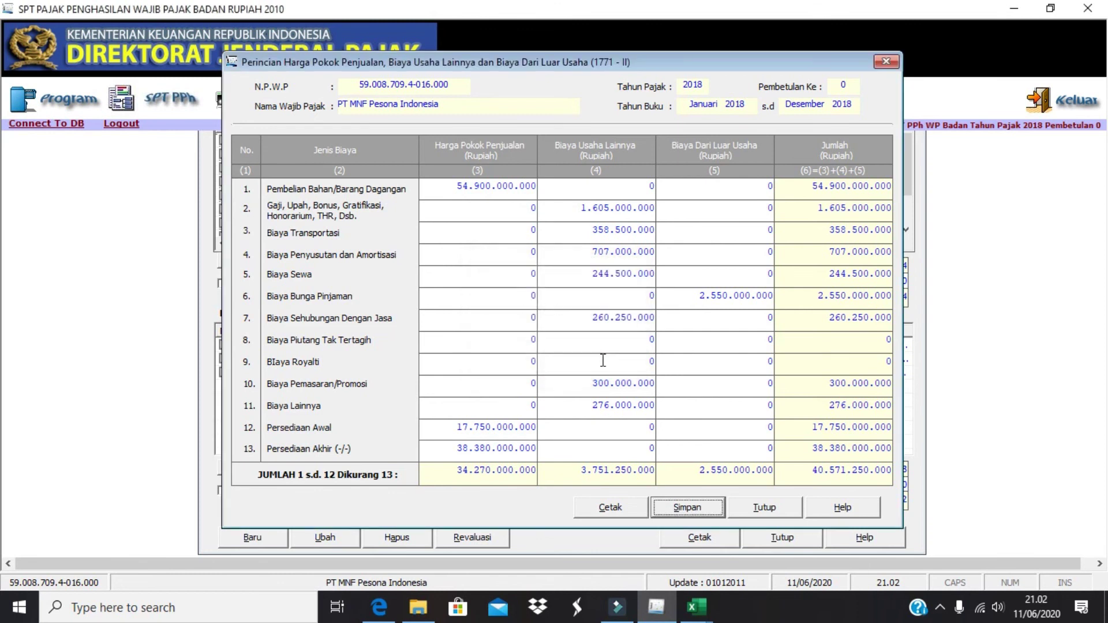
{"action": "left_click", "coordinate": [884, 62]}
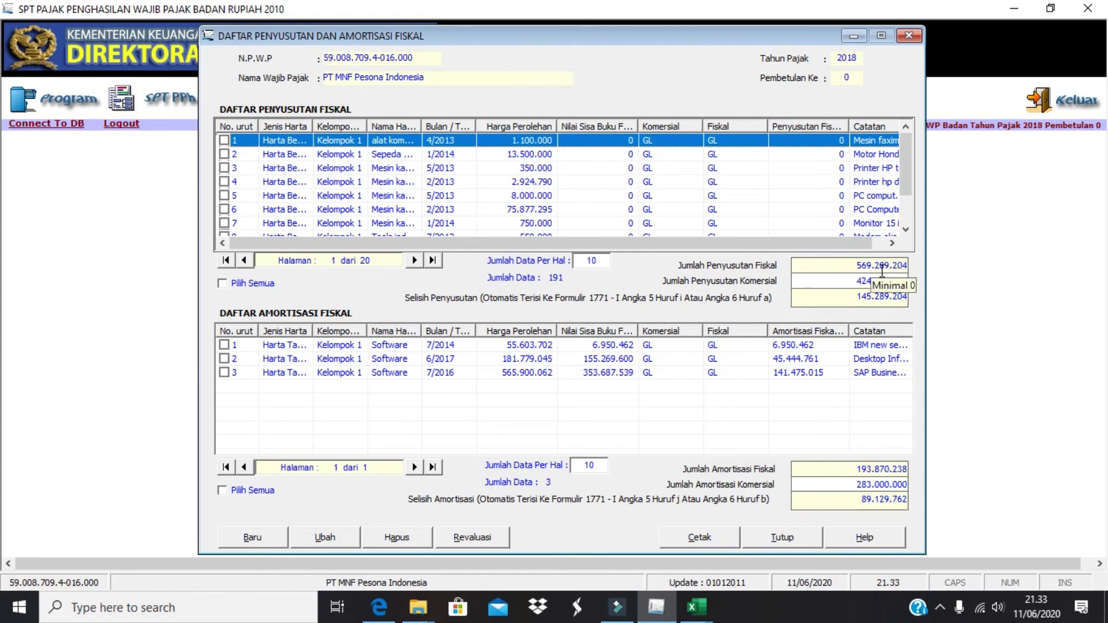
Copy the Selisih Penyusutan amount 145.289.204 from eSPT into cell H22 of the Rekon Fiskal sheet in Excel, on the Biaya penyusutan row
{"action": "key", "text": "alt+Tab"}
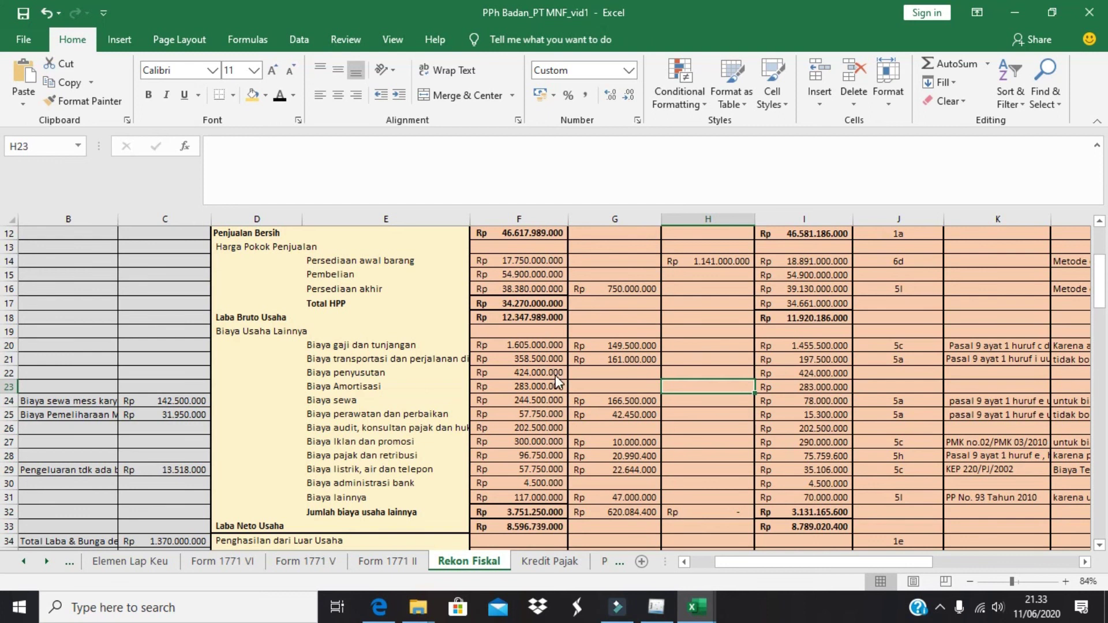
{"action": "key", "text": "alt+Tab"}
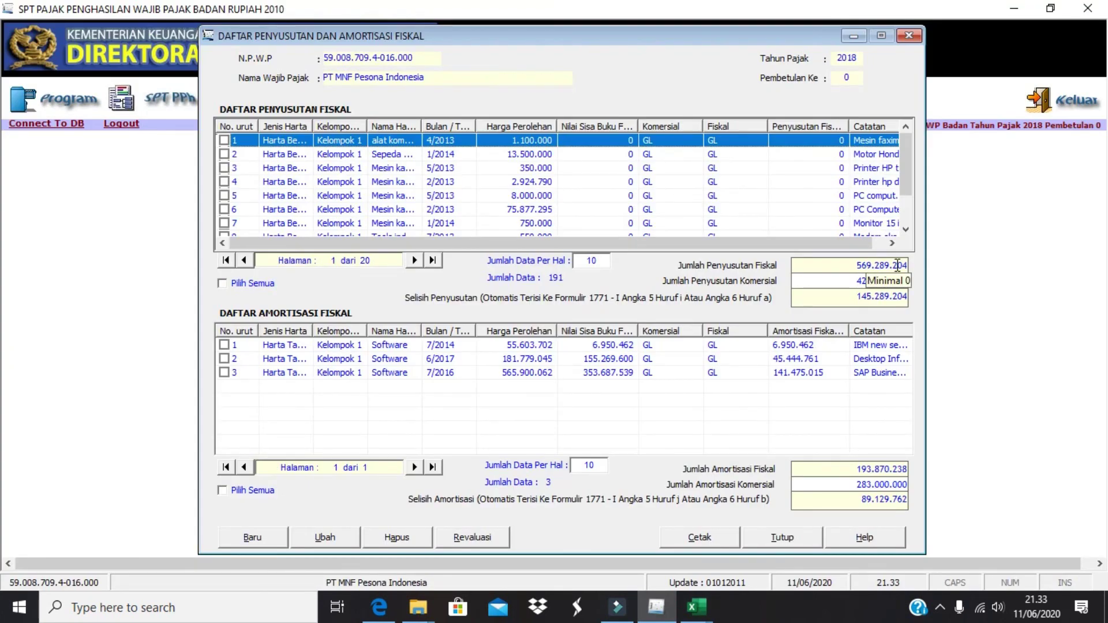
{"action": "key", "text": "alt+Tab"}
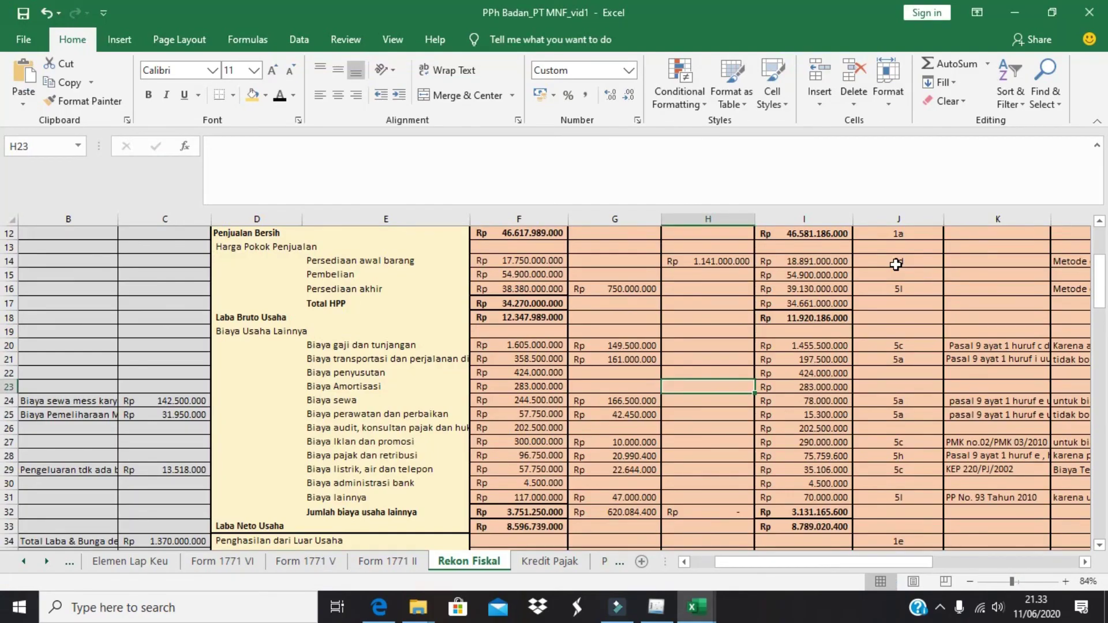
{"action": "left_click", "coordinate": [739, 372]}
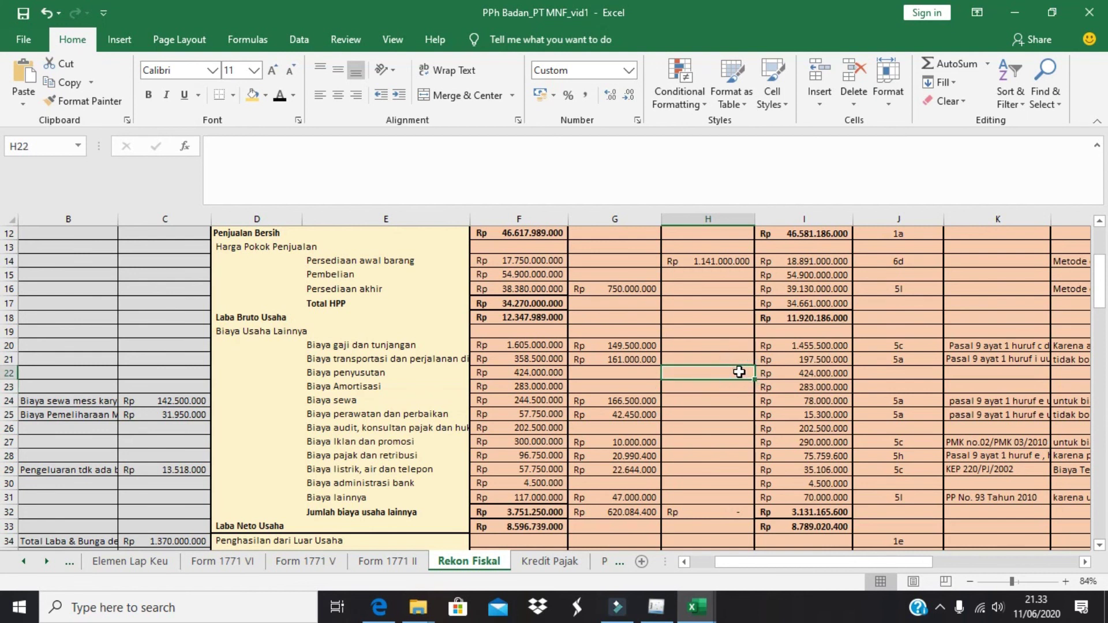
{"action": "key", "text": "alt+Tab"}
{"action": "left_click_drag", "start_coordinate": [856, 296], "coordinate": [912, 304]}
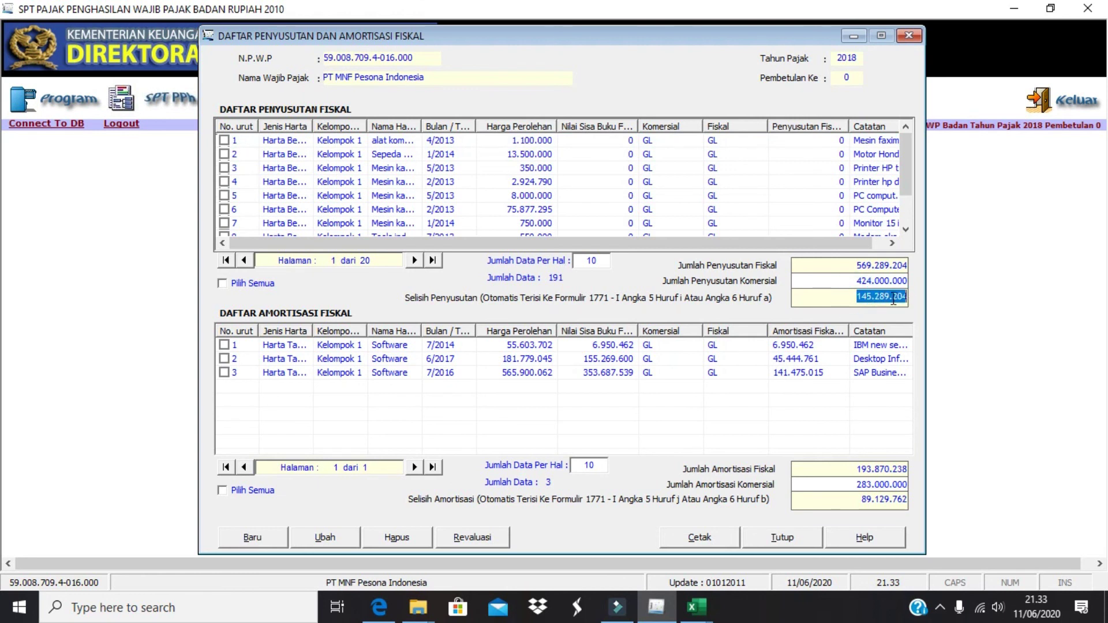
{"action": "right_click", "coordinate": [894, 299]}
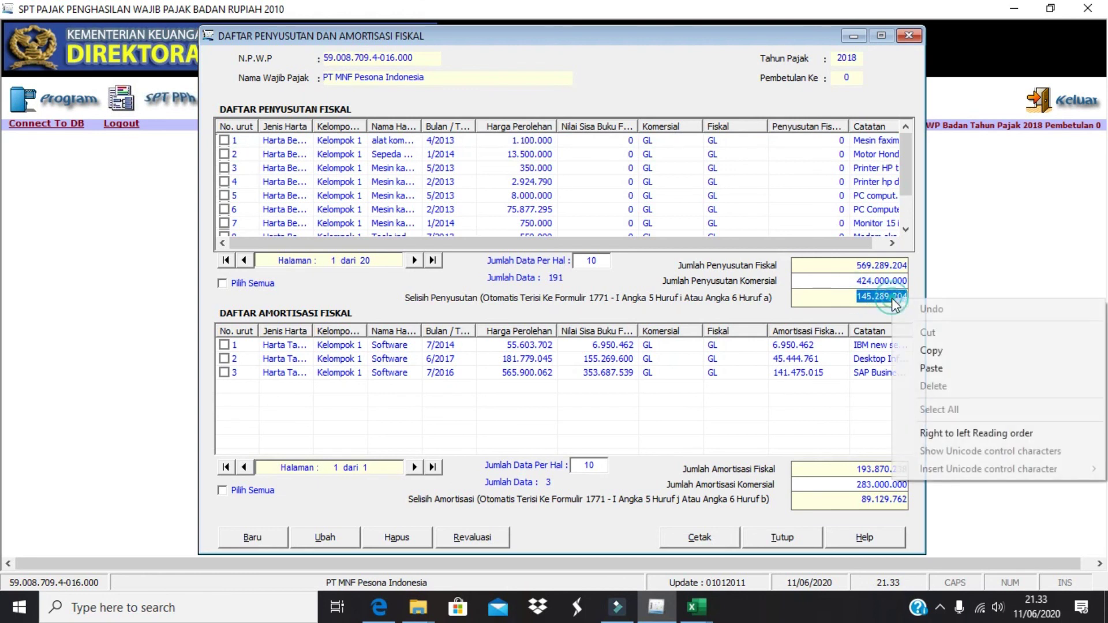
{"action": "left_click", "coordinate": [925, 351]}
{"action": "key", "text": "alt+Tab"}
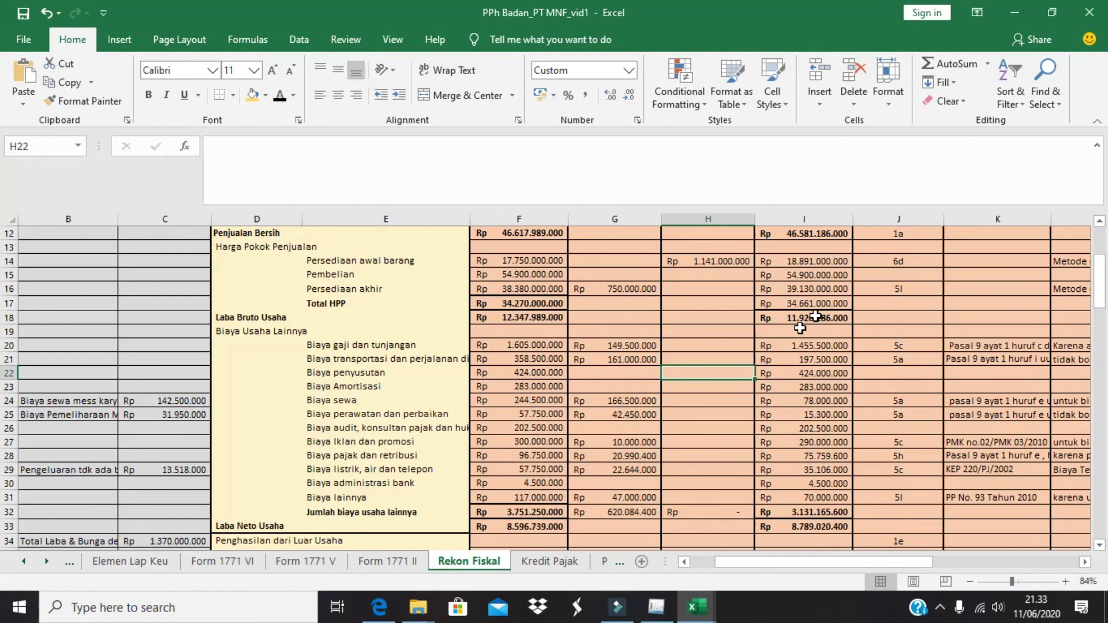
{"action": "key", "text": "ctrl+v"}
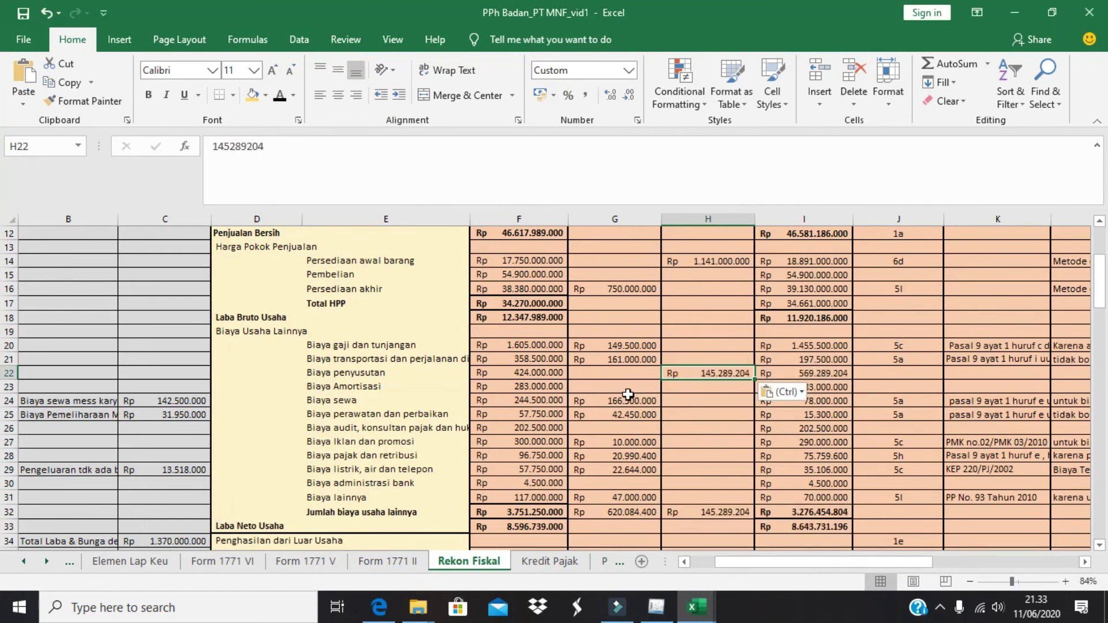
Copy the Selisih Amortisasi amount 89.129.762 from eSPT into cell G23 of the Rekon Fiskal sheet in Excel, on the Biaya Amortisasi row
{"action": "left_click", "coordinate": [541, 386]}
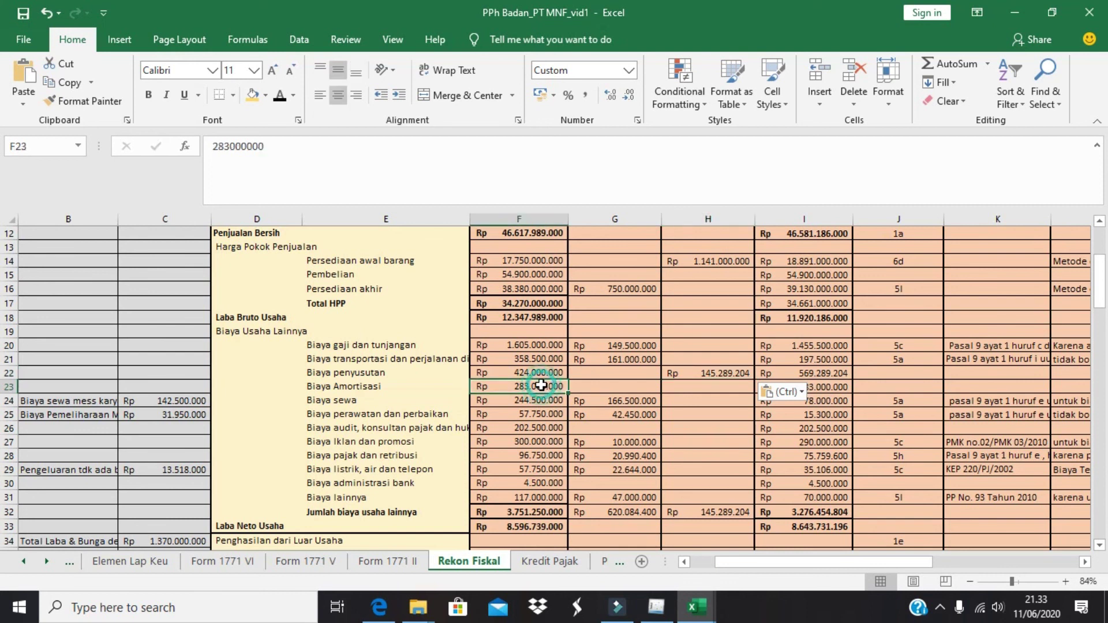
{"action": "key", "text": "alt+Tab"}
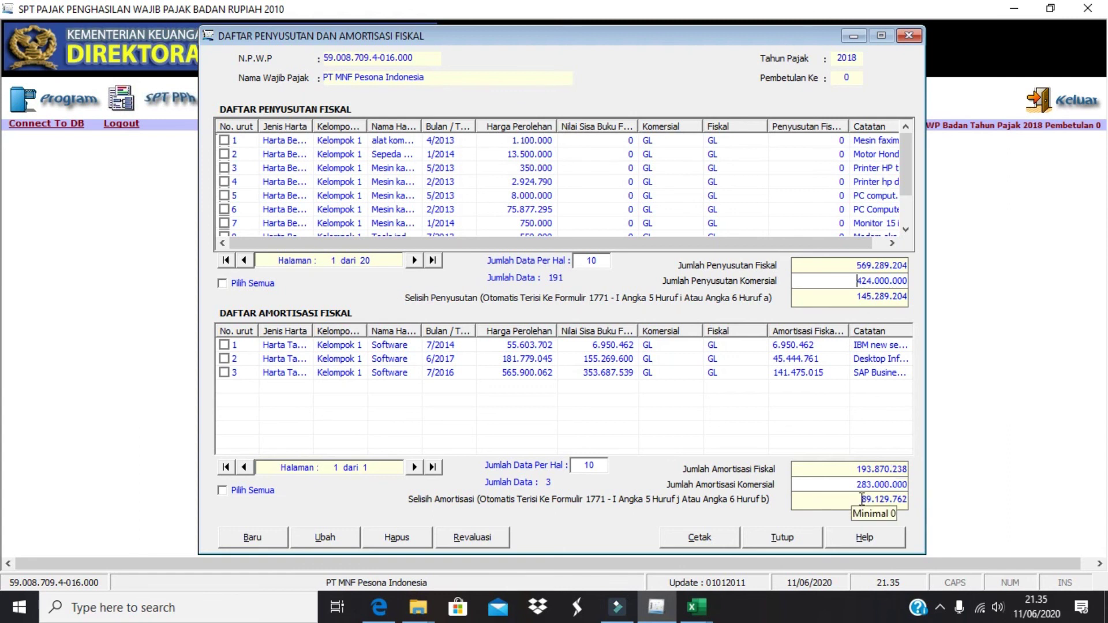
{"action": "left_click_drag", "start_coordinate": [862, 499], "coordinate": [902, 500]}
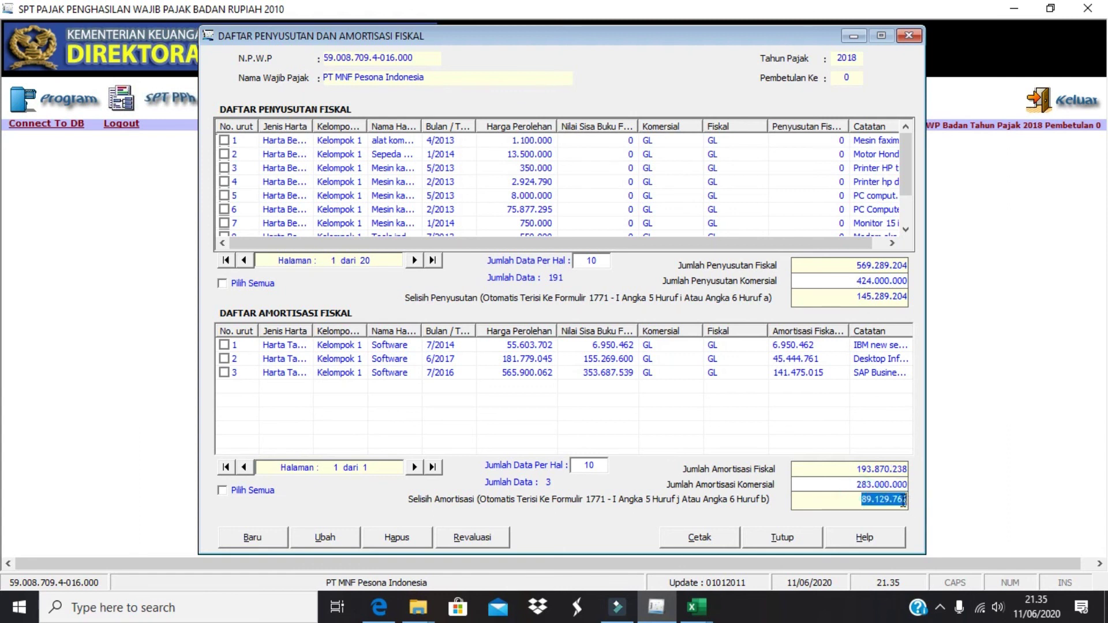
{"action": "right_click", "coordinate": [895, 500]}
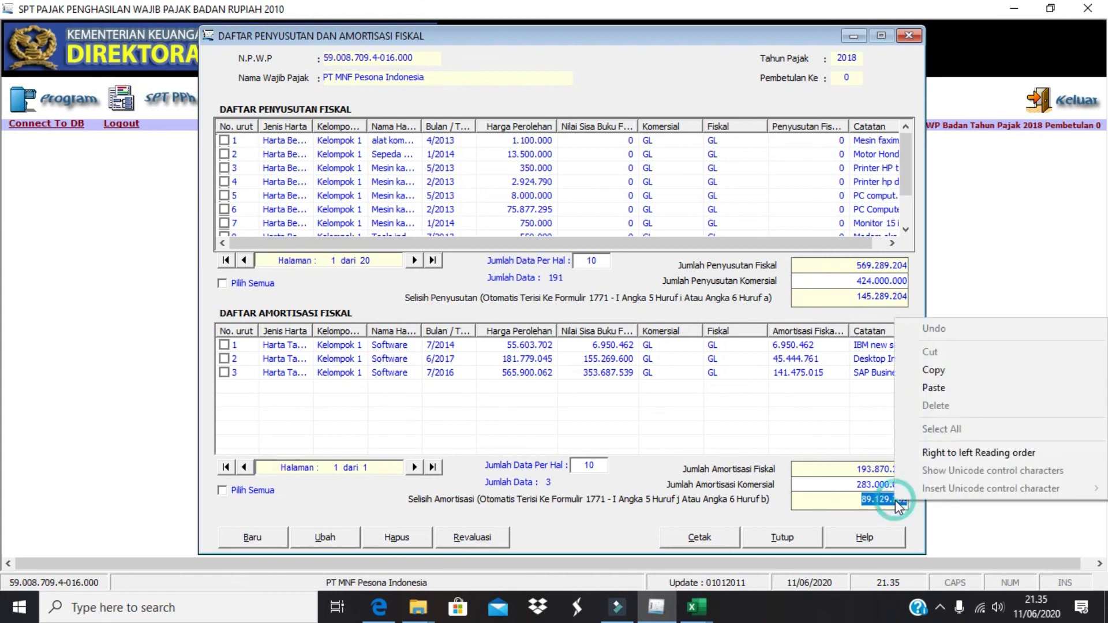
{"action": "left_click", "coordinate": [929, 370]}
{"action": "key", "text": "alt+Tab"}
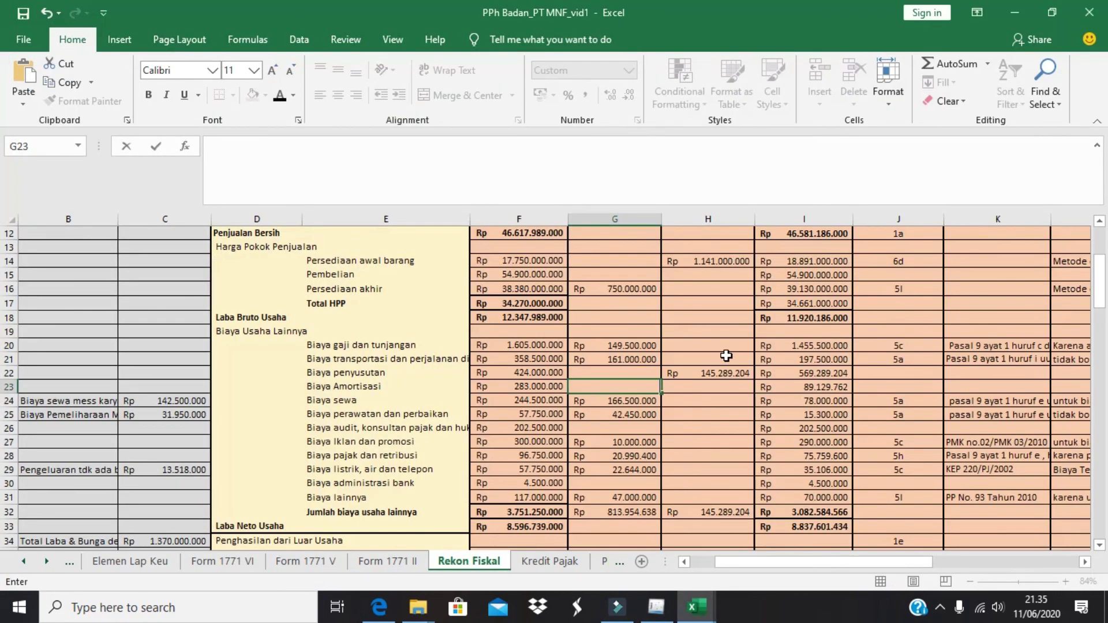
{"action": "key", "text": "ctrl+v"}
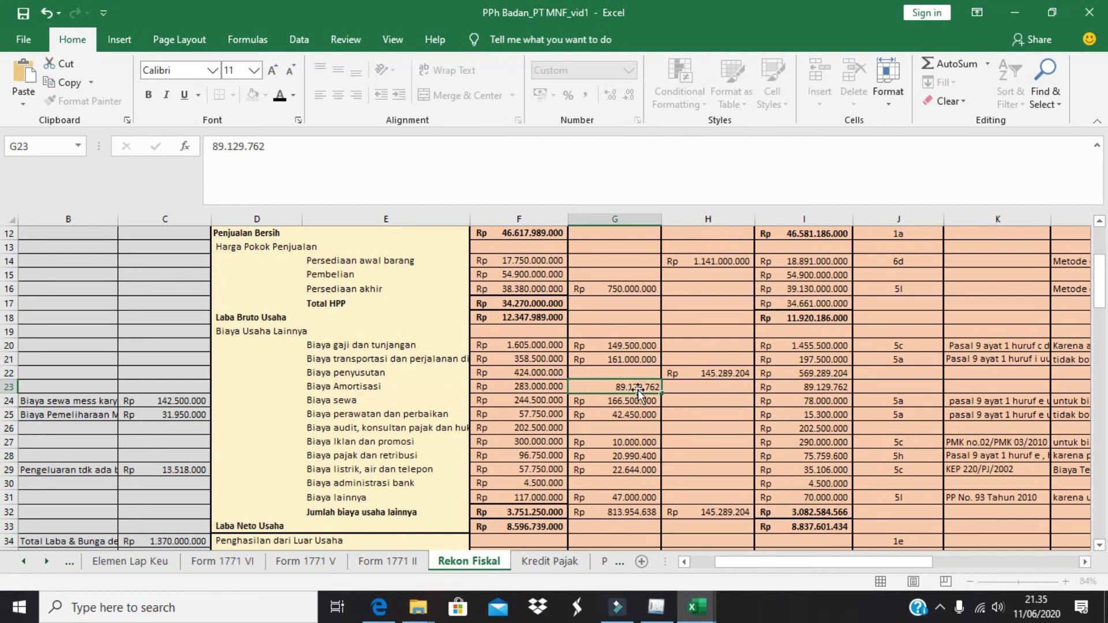
{"action": "key", "text": "Return"}
{"action": "scroll", "coordinate": [806, 486], "scroll_direction": "down", "scroll_amount": 5}
{"action": "scroll", "coordinate": [805, 486], "scroll_direction": "up", "scroll_amount": 2}
Close the fiscal depreciation list in eSPT, open Formulir 1771-I and compare its pages 2 and 3 with the Rekon Fiskal sheet in Excel
{"action": "key", "text": "alt+Tab"}
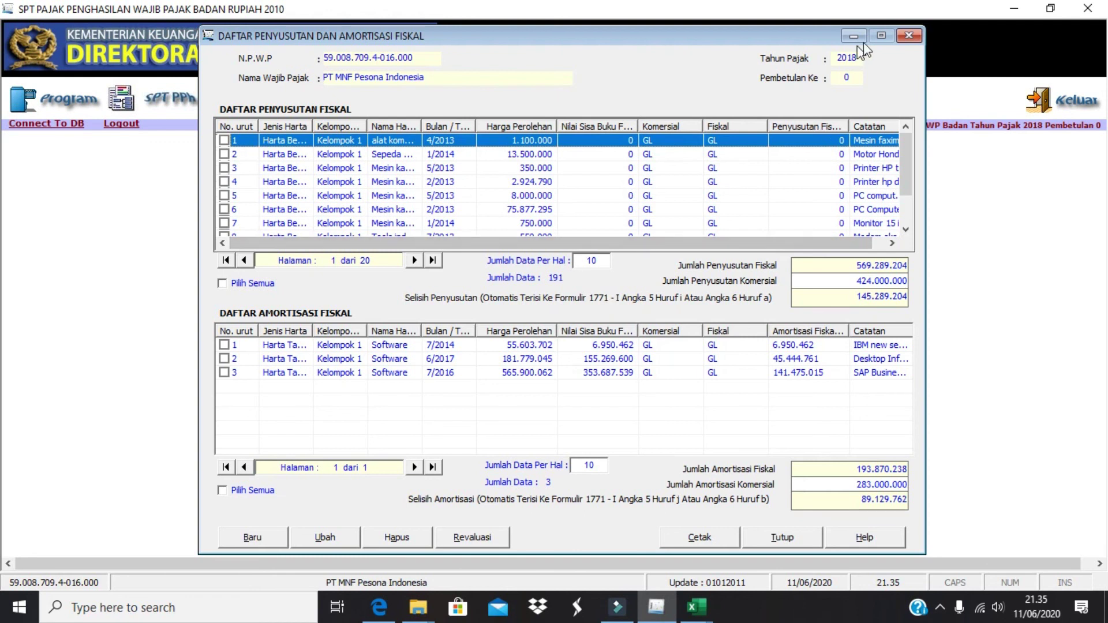
{"action": "left_click", "coordinate": [909, 36]}
{"action": "left_click", "coordinate": [181, 110]}
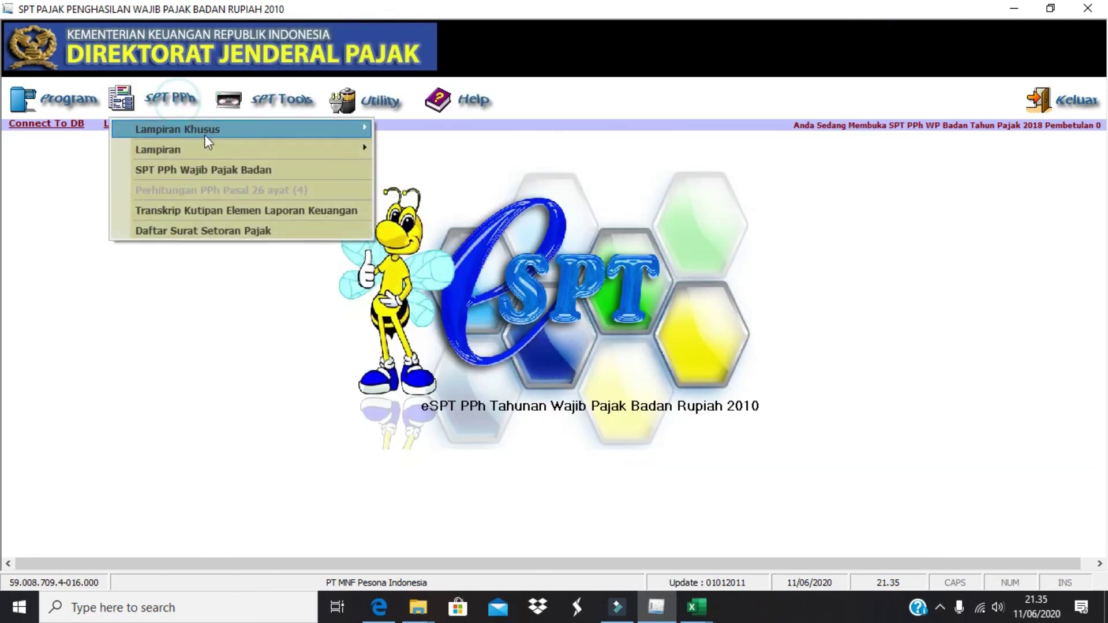
{"action": "mouse_move", "coordinate": [216, 150]}
{"action": "left_click", "coordinate": [407, 145]}
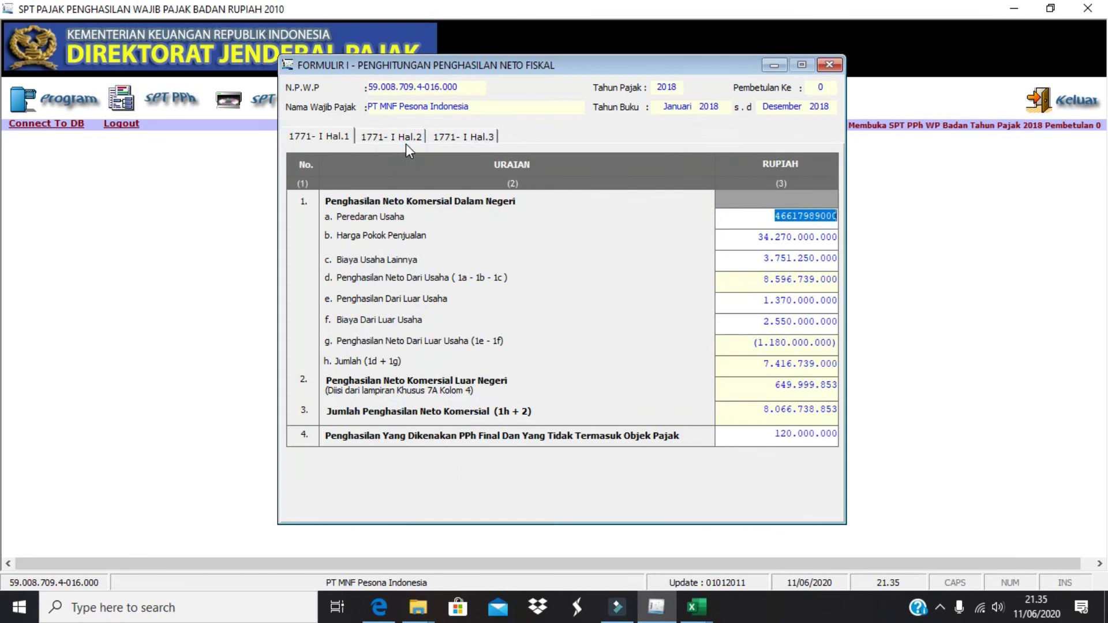
{"action": "left_click", "coordinate": [395, 140]}
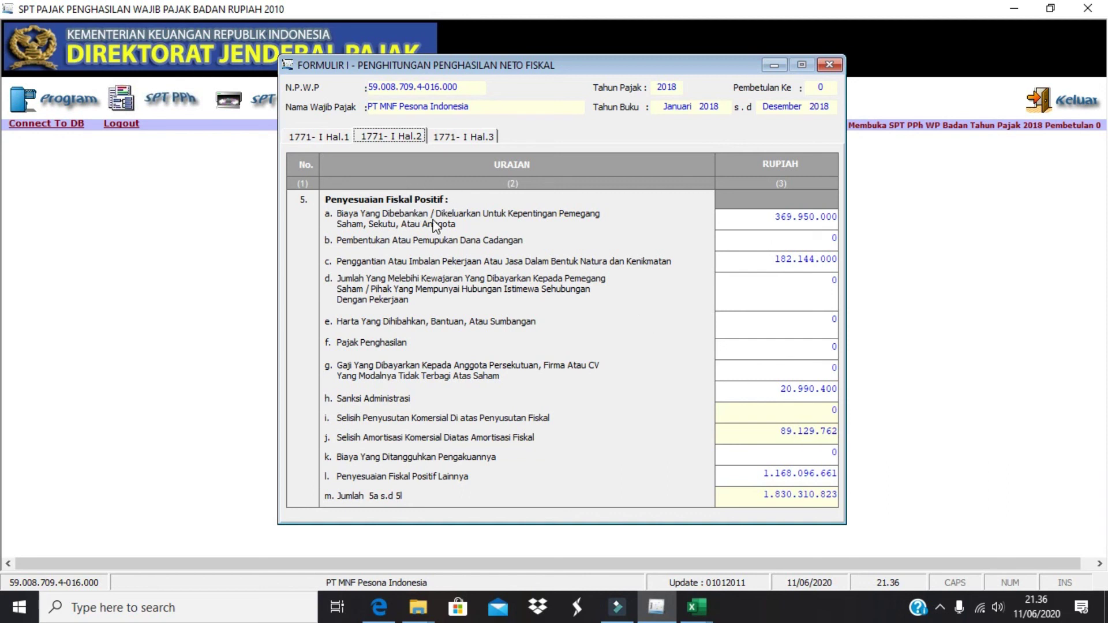
{"action": "left_click", "coordinate": [457, 139]}
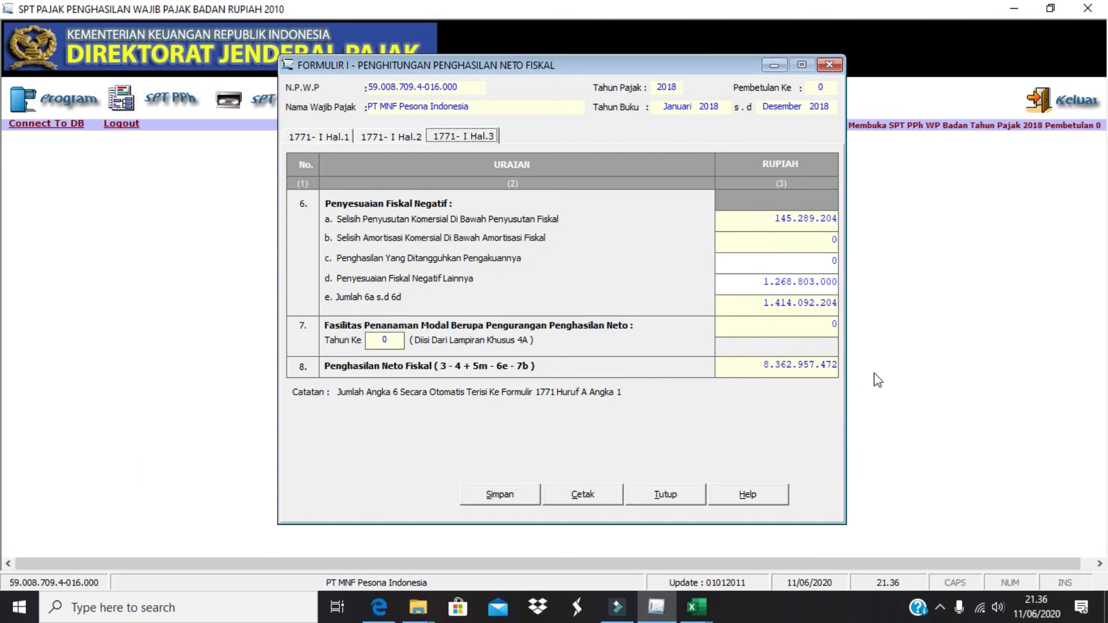
{"action": "key", "text": "alt+Tab"}
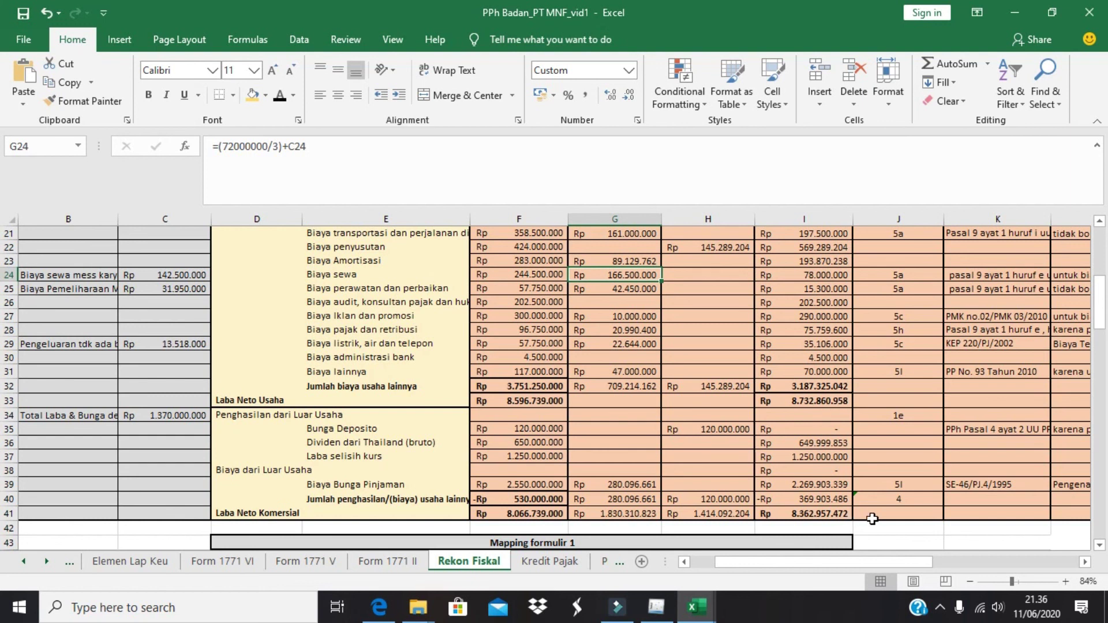
{"action": "key", "text": "alt+Tab"}
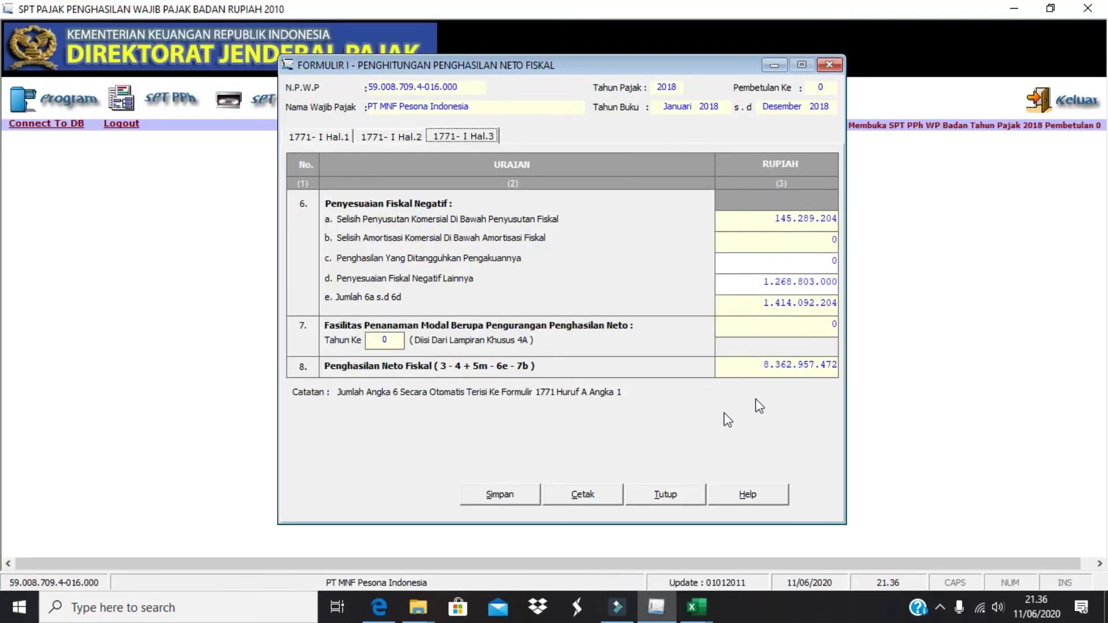
Save the data of Formulir 1771-I and close the form
{"action": "left_click", "coordinate": [505, 496]}
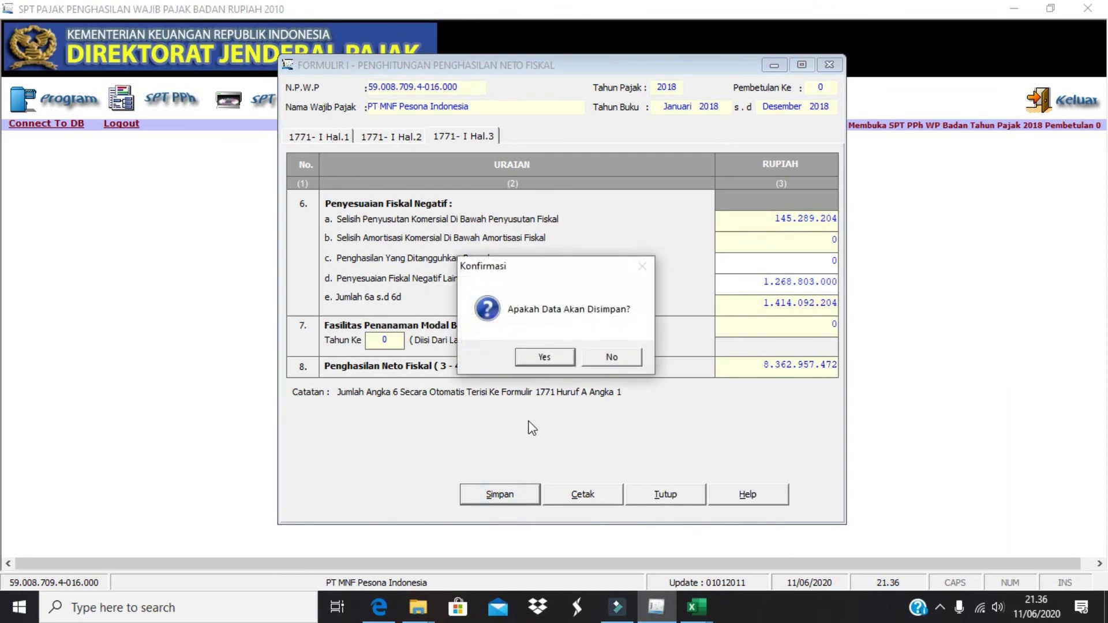
{"action": "left_click", "coordinate": [539, 355]}
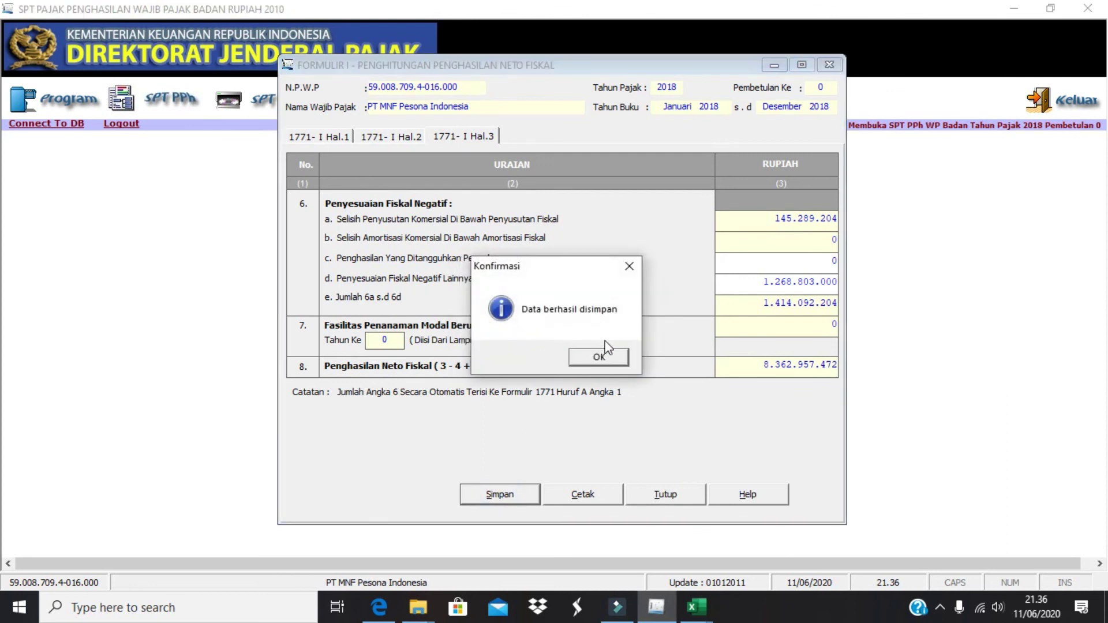
{"action": "left_click", "coordinate": [609, 356]}
{"action": "left_click", "coordinate": [831, 66]}
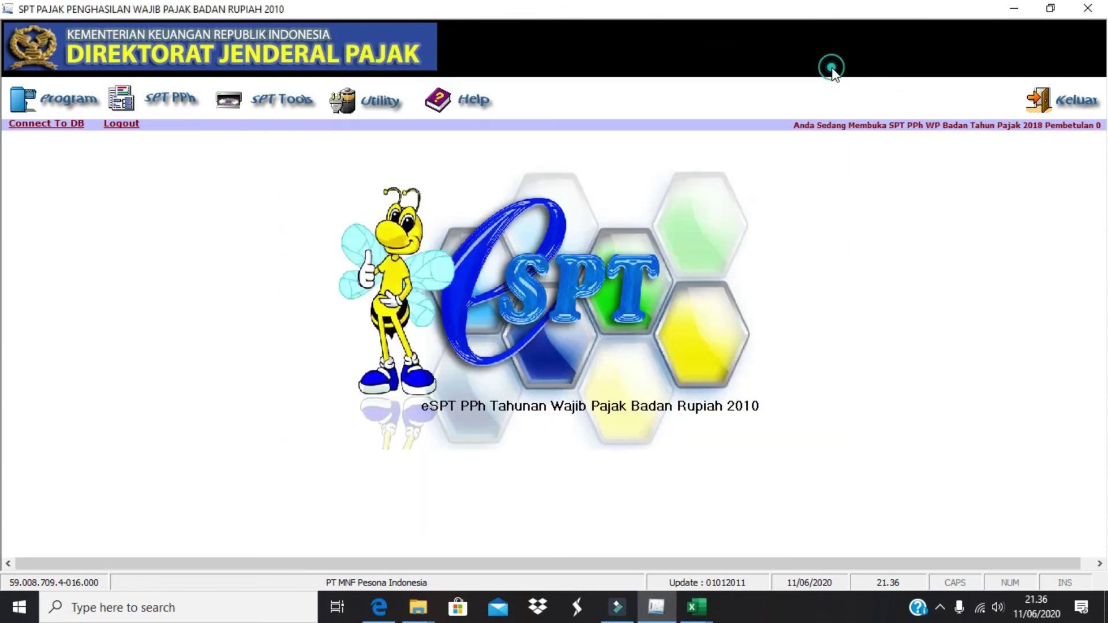